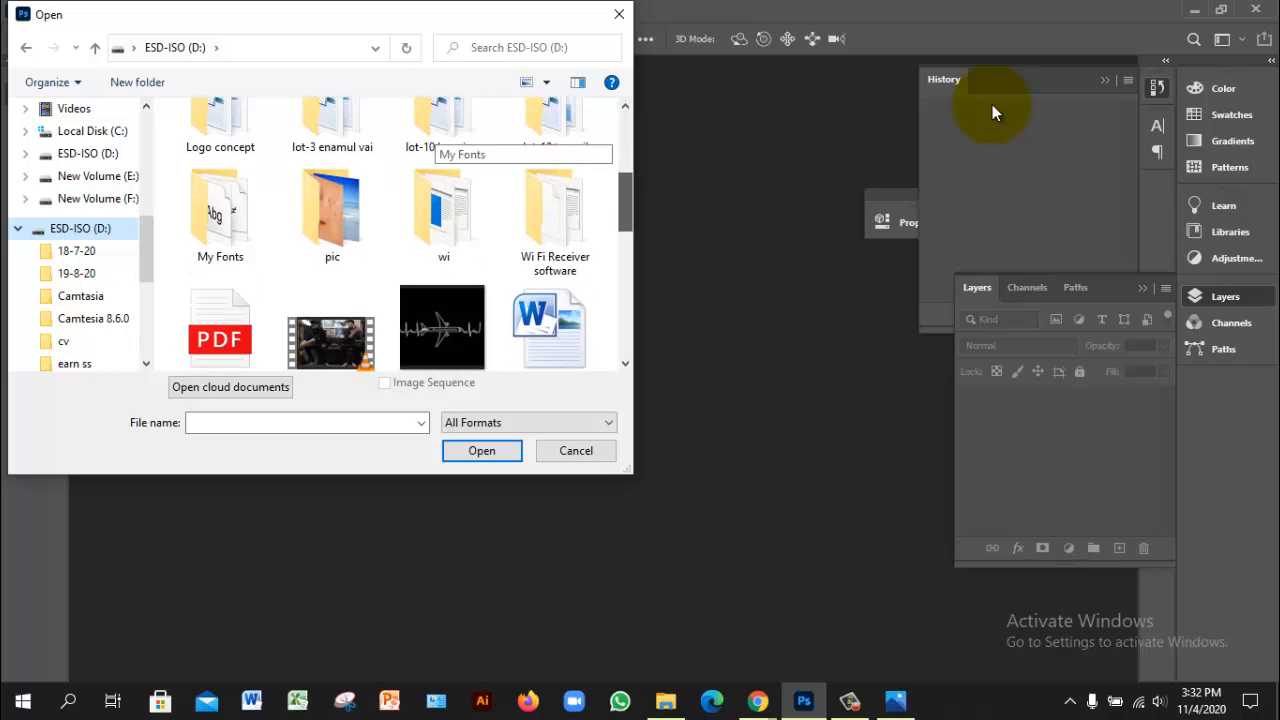
# - Browse the ESD-ISO (D:) drive and open its pic folder
pyautogui.scroll(-3, 440, 140)
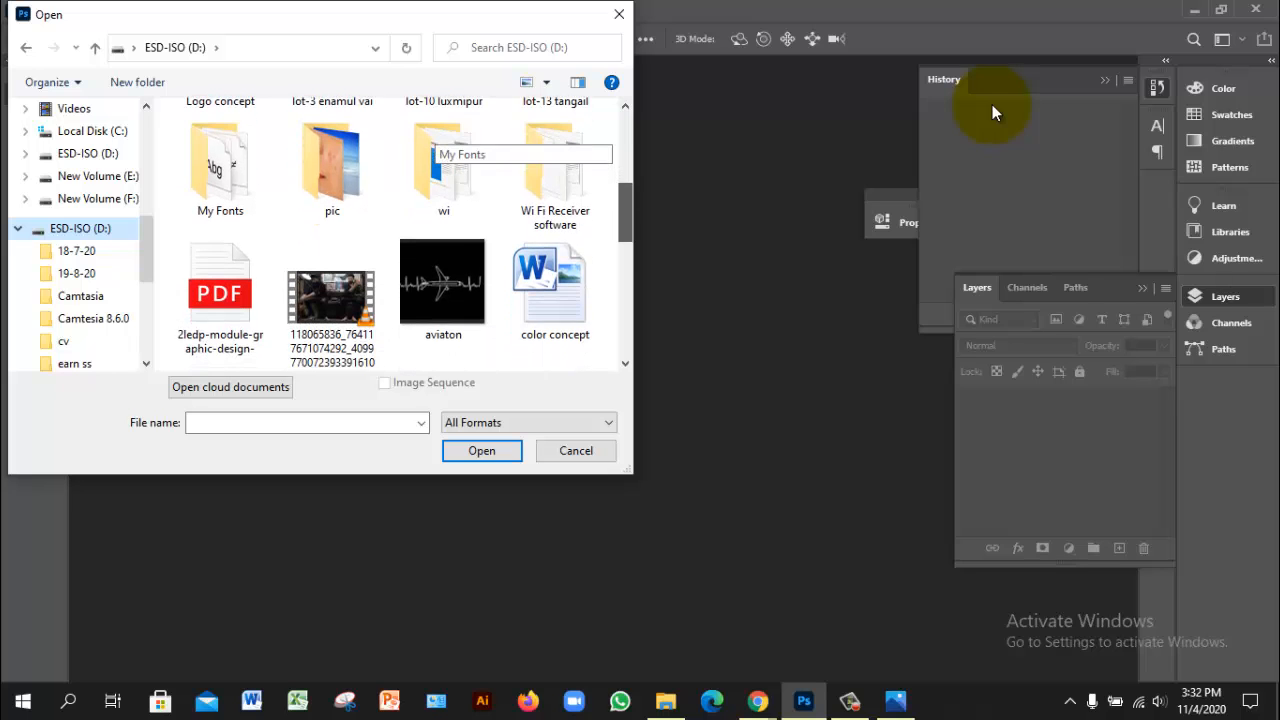
pyautogui.scroll(5, 440, 140)
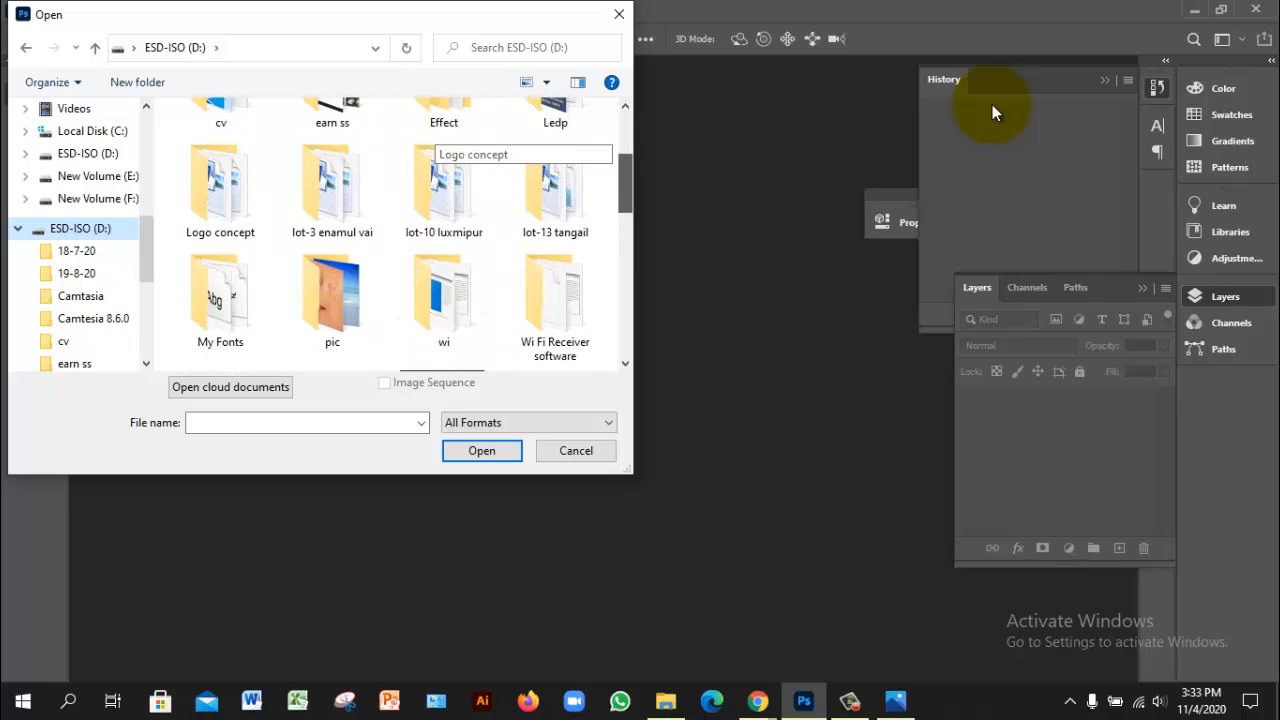
pyautogui.scroll(3, 440, 140)
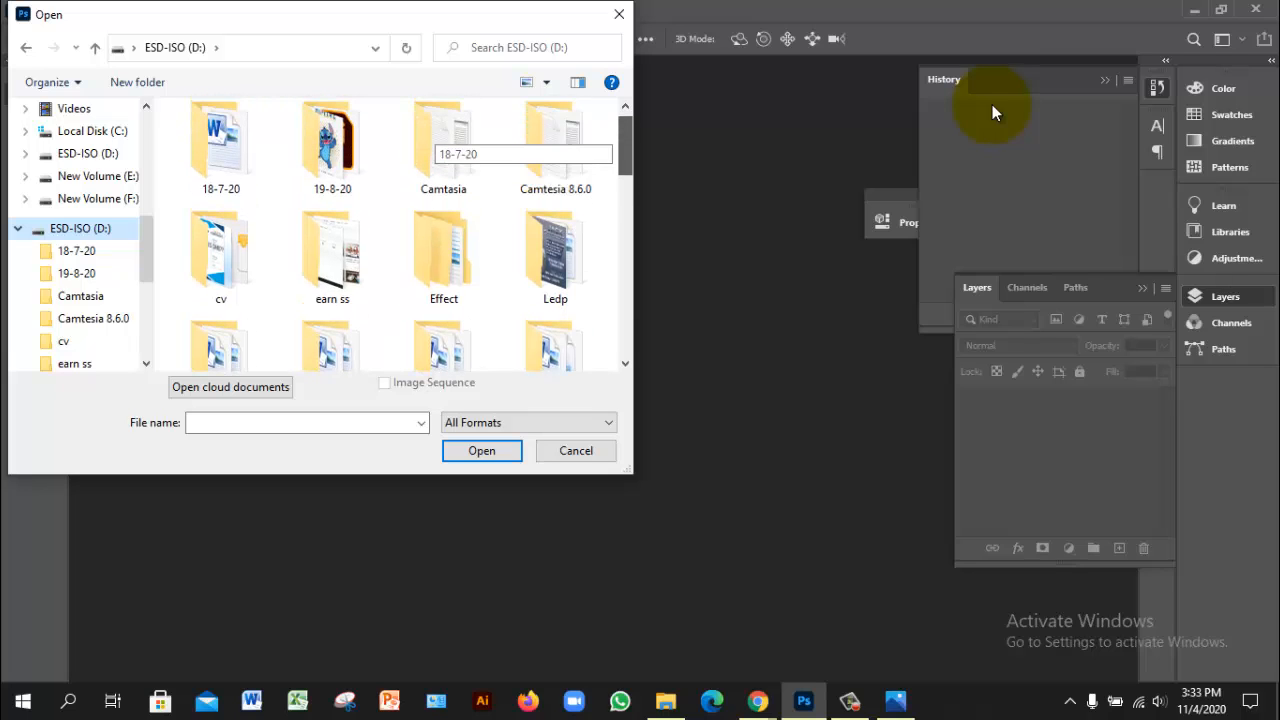
pyautogui.scroll(1, 440, 140)
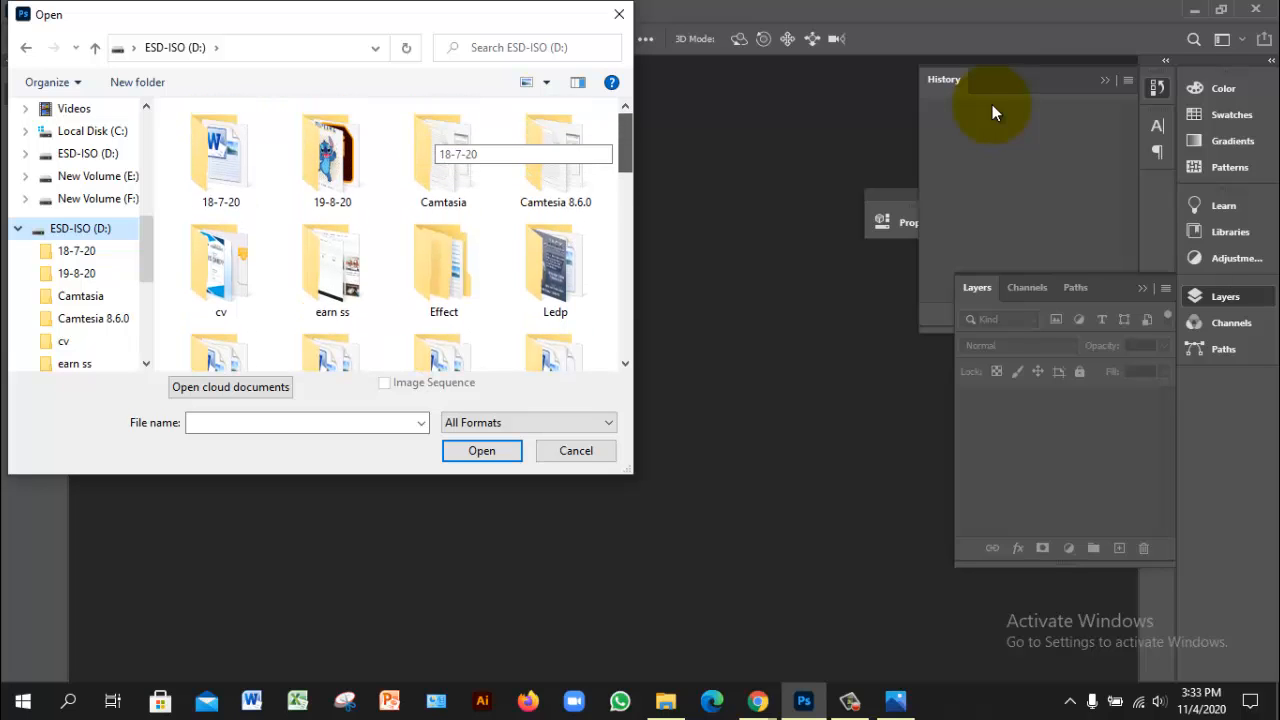
pyautogui.scroll(-2, 440, 140)
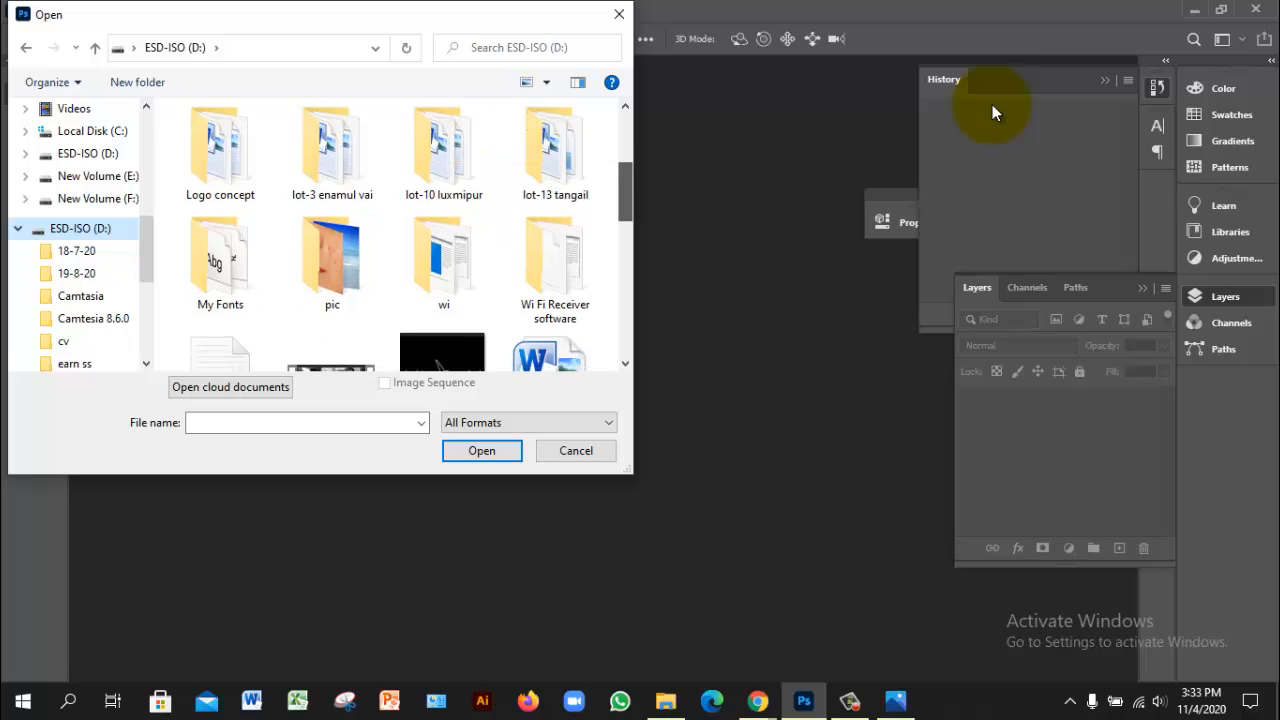
pyautogui.doubleClick(332, 258)
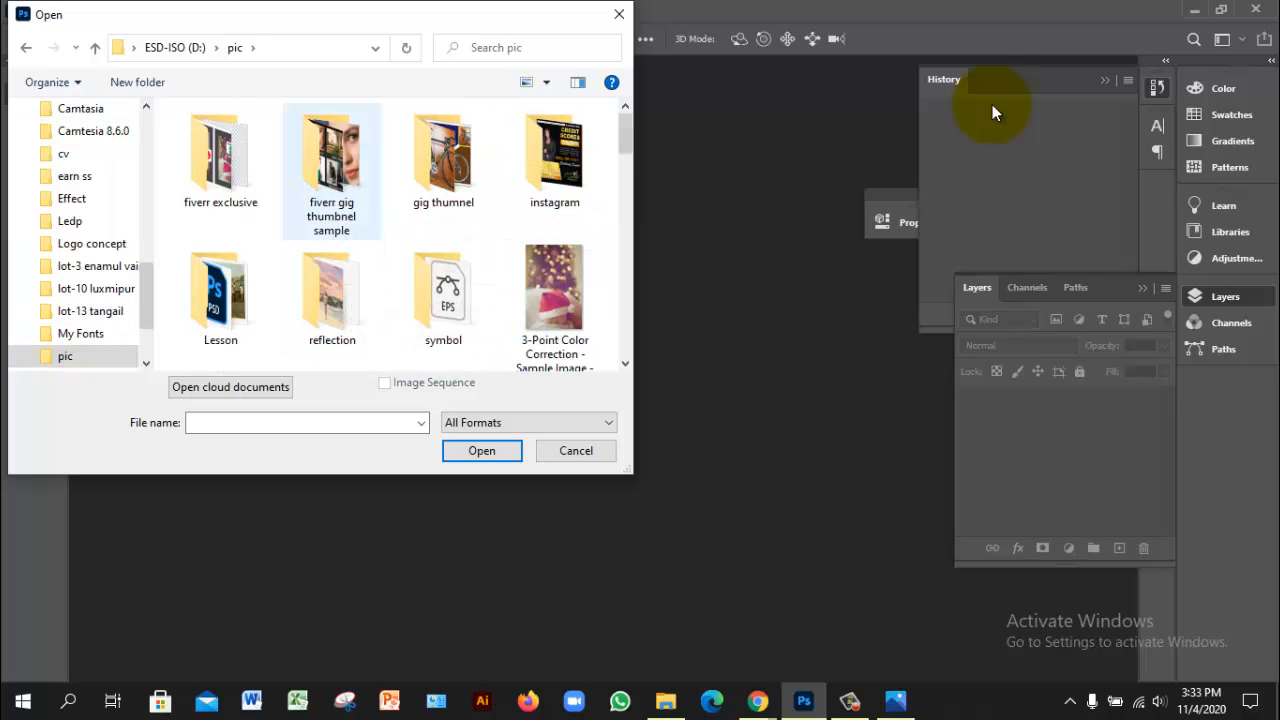
# - Open the image man-in-brown-suit-jacket-and-black-cap-sitting-beside-woman-4611700.jpg from the pic folder
pyautogui.doubleClick(220, 160)
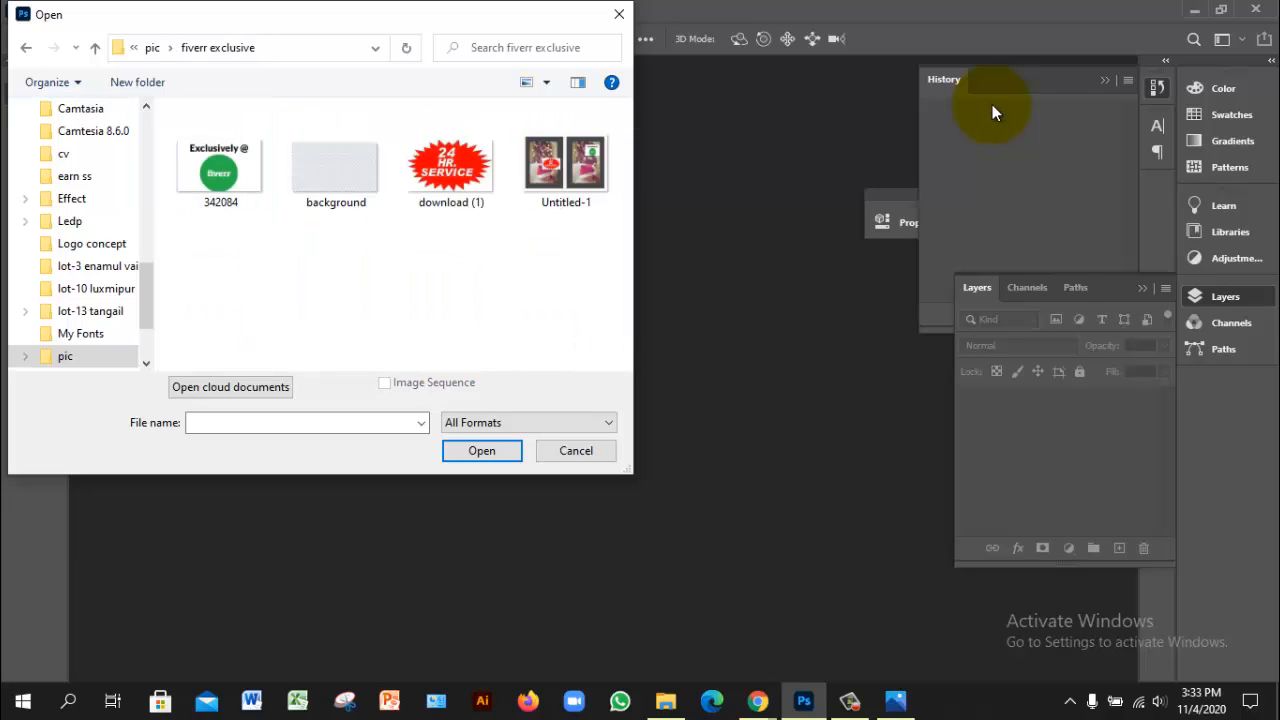
pyautogui.click(26, 47)
pyautogui.scroll(-1, 555, 294)
pyautogui.scroll(-1, 555, 294)
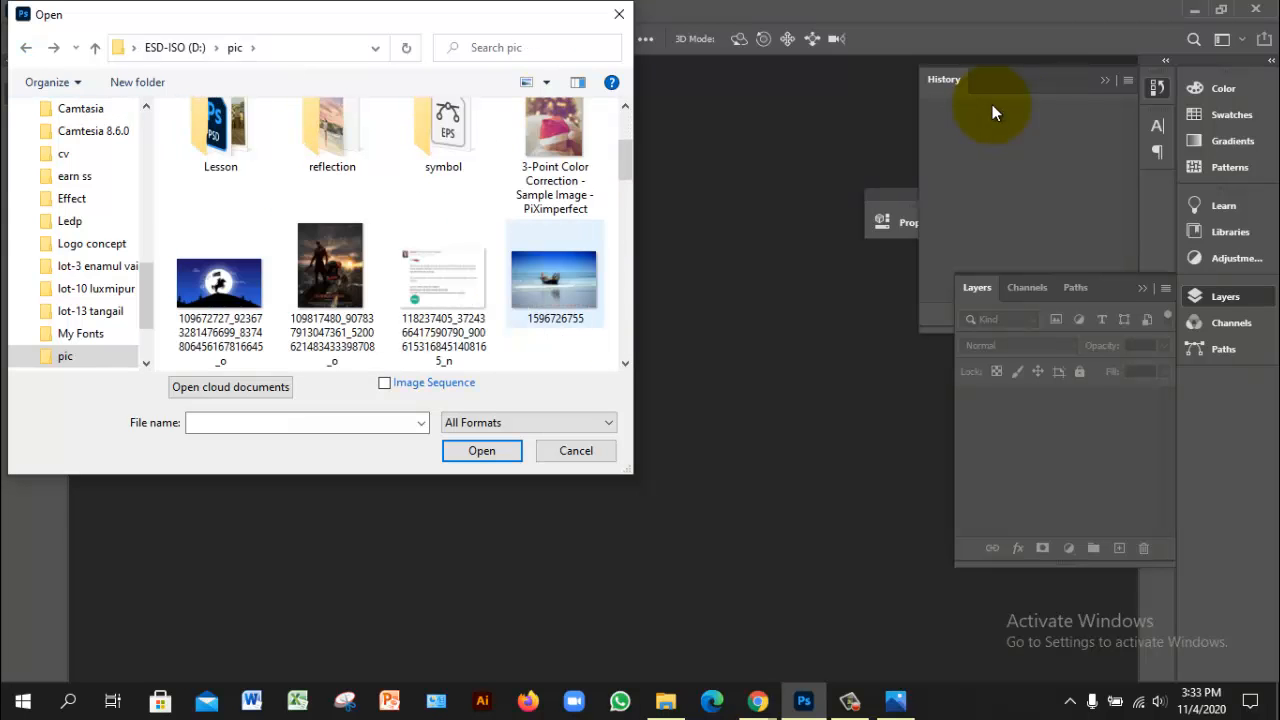
pyautogui.scroll(-1, 555, 294)
pyautogui.scroll(-2, 555, 294)
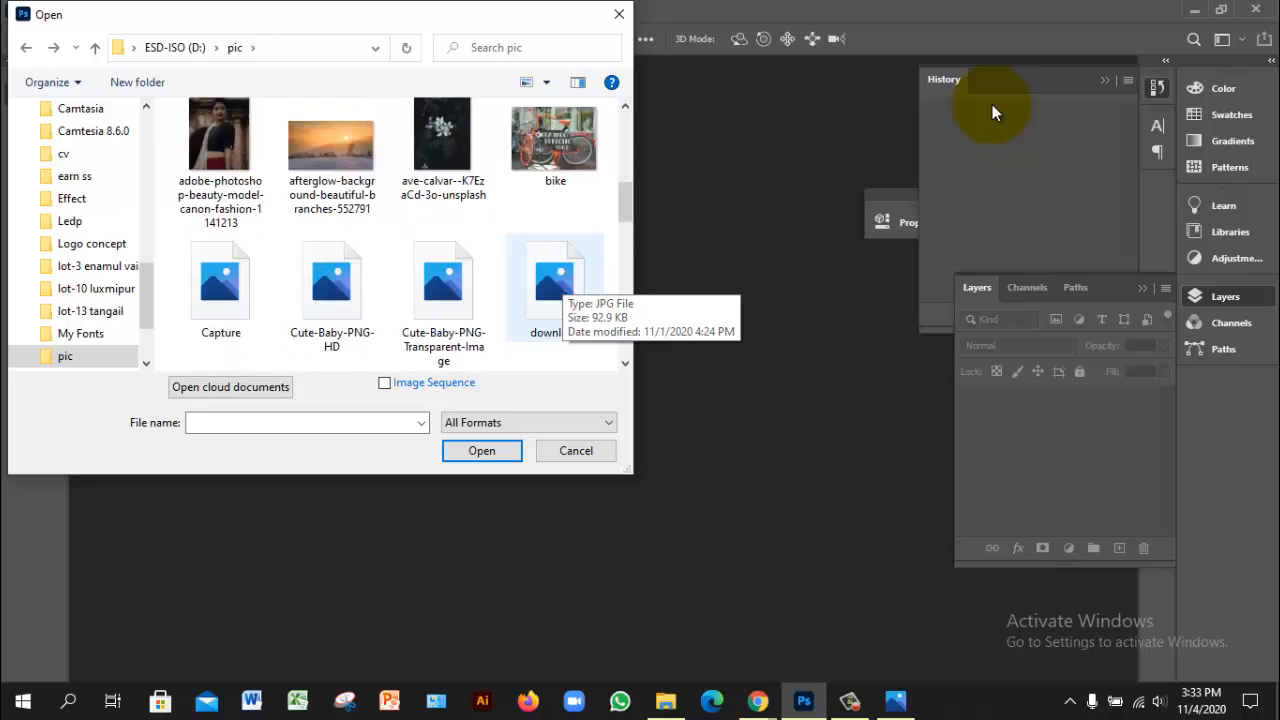
pyautogui.scroll(-1, 555, 294)
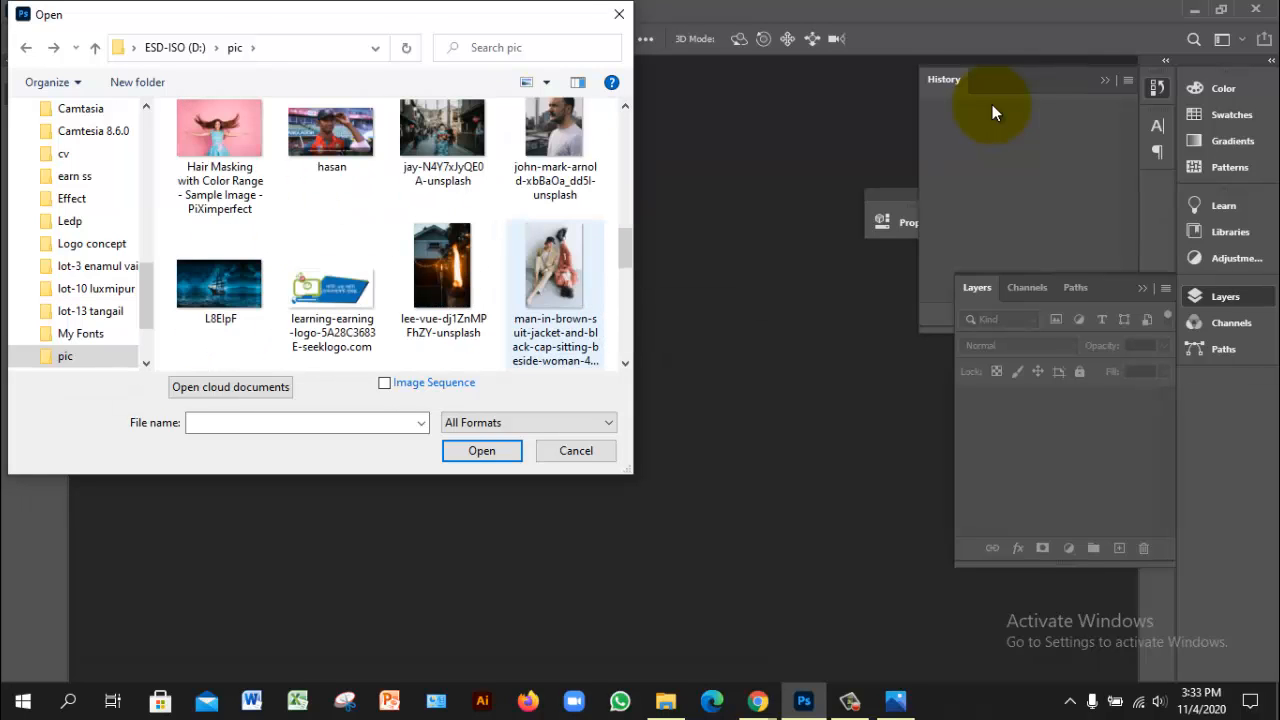
pyautogui.click(555, 294)
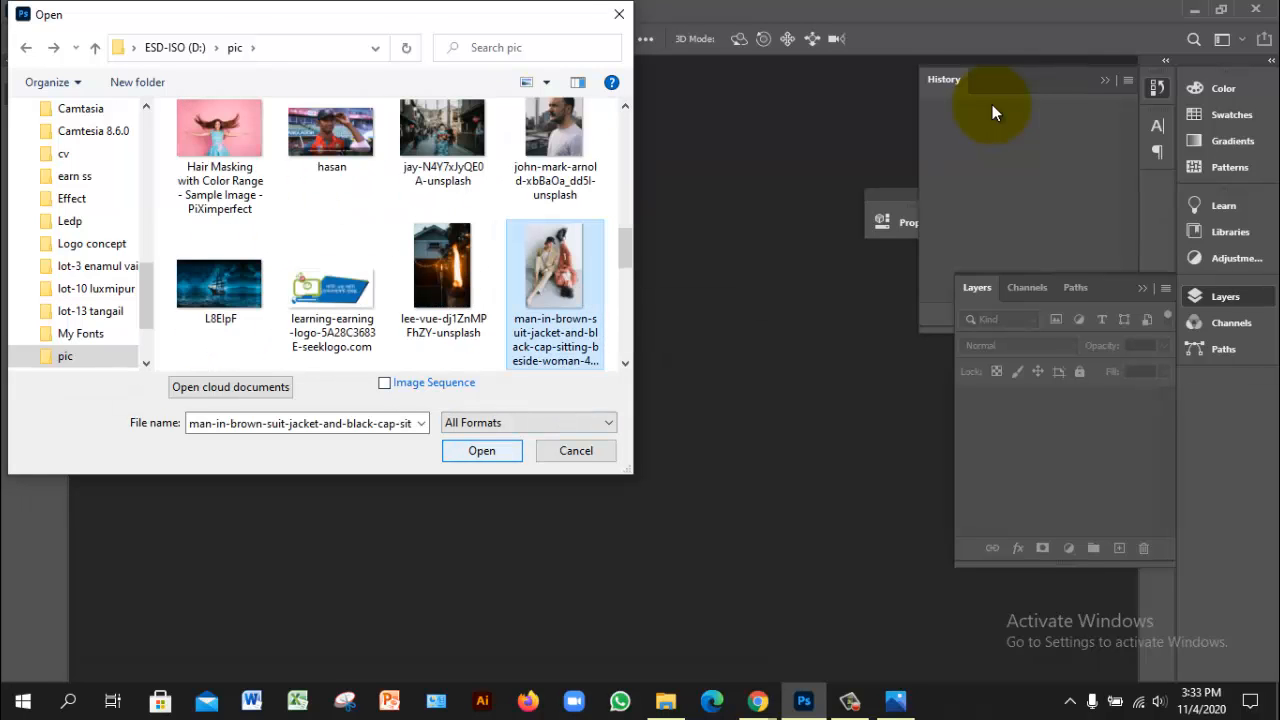
pyautogui.press('Return')
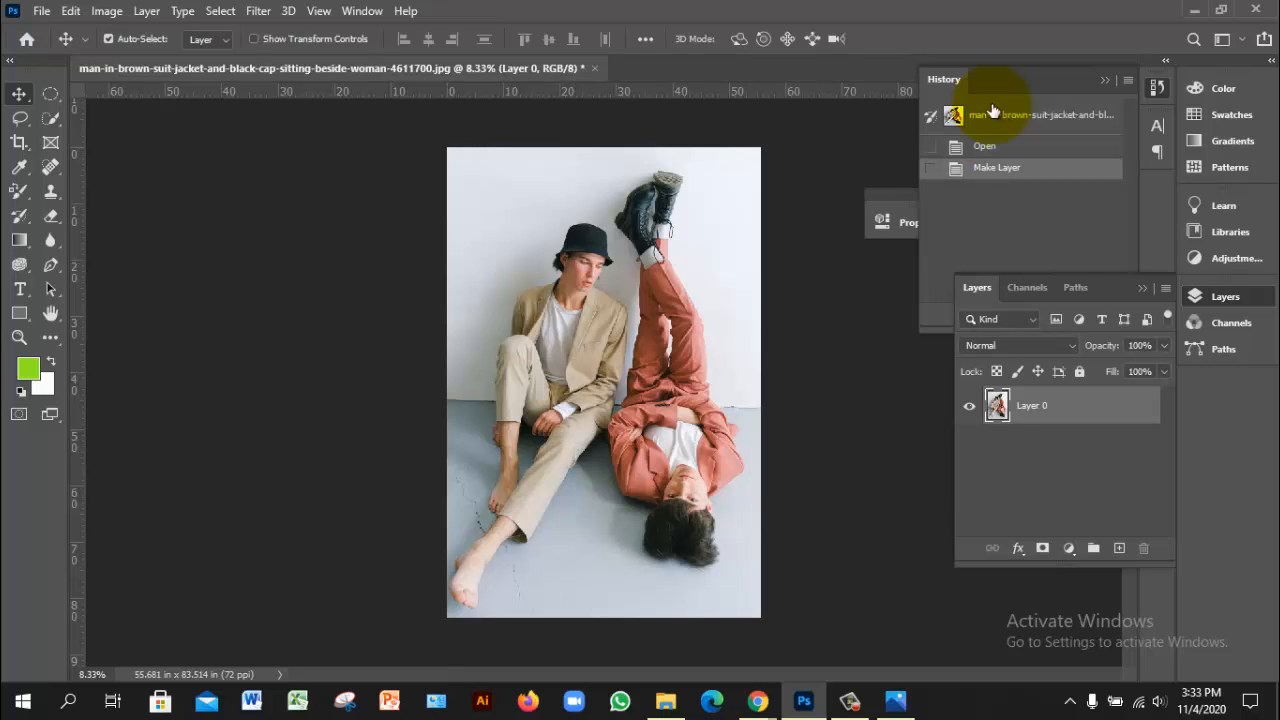
# - Select the seated man in the beige suit using the Object Selection tool in Rectangle mode
pyautogui.hotkey('ctrl', '+')
pyautogui.hotkey('ctrl', '+')
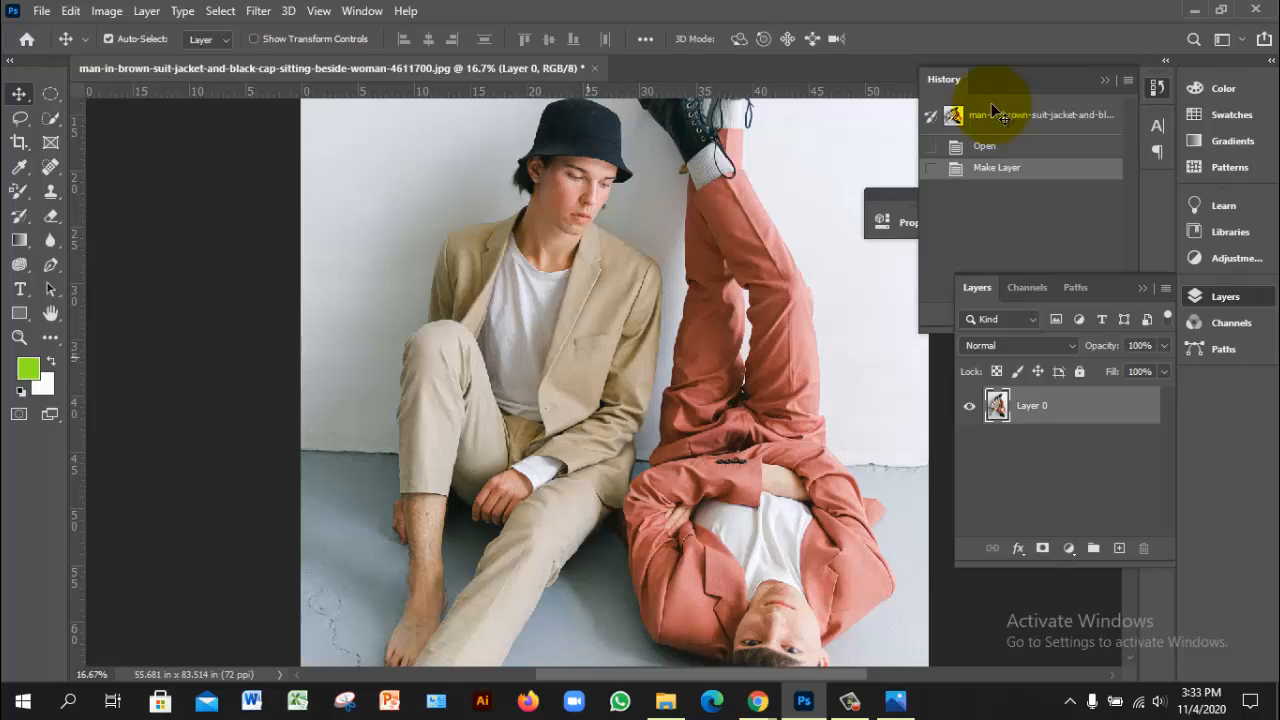
pyautogui.scroll(-2, 992, 106)
pyautogui.scroll(1, 992, 106)
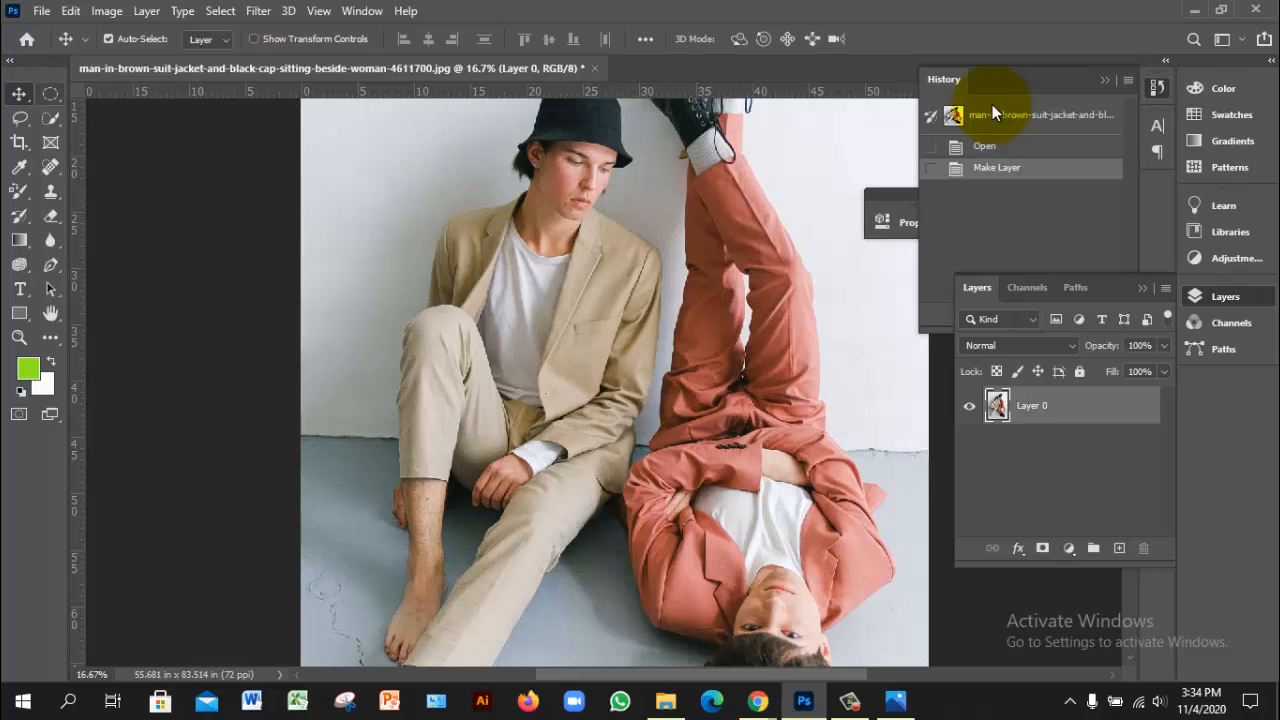
pyautogui.click(19, 118)
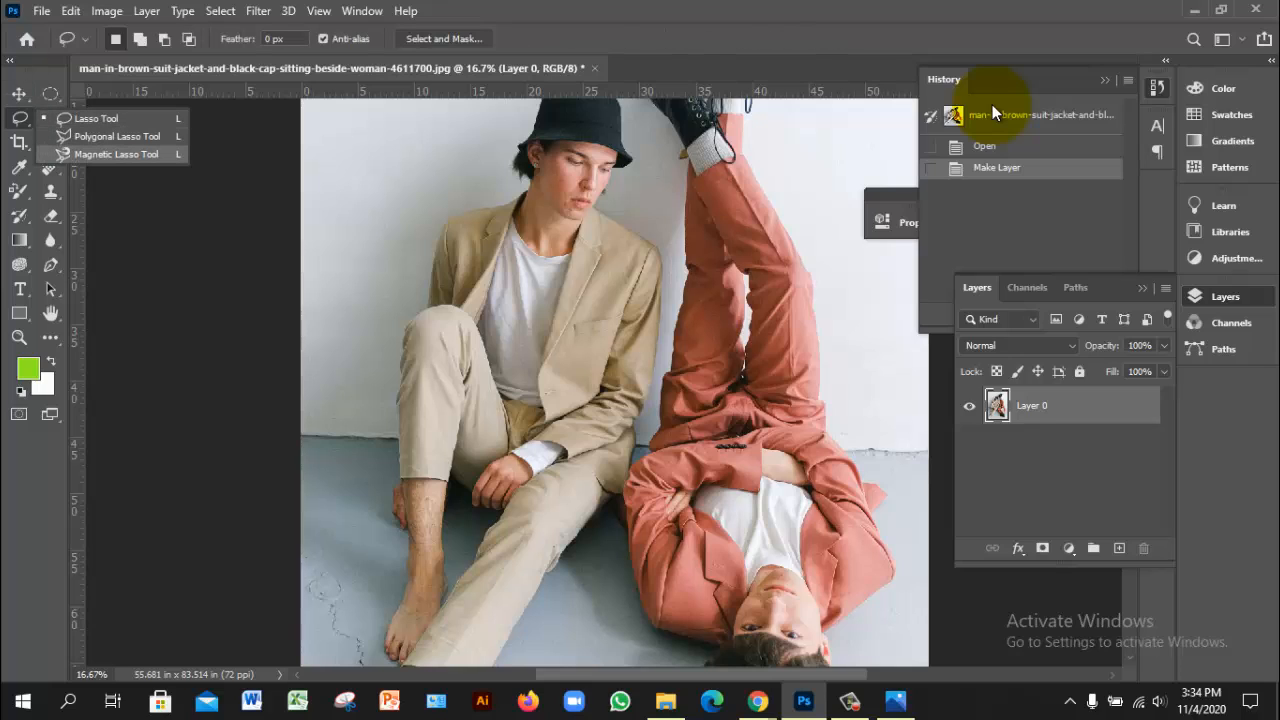
pyautogui.click(50, 94)
pyautogui.click(50, 118)
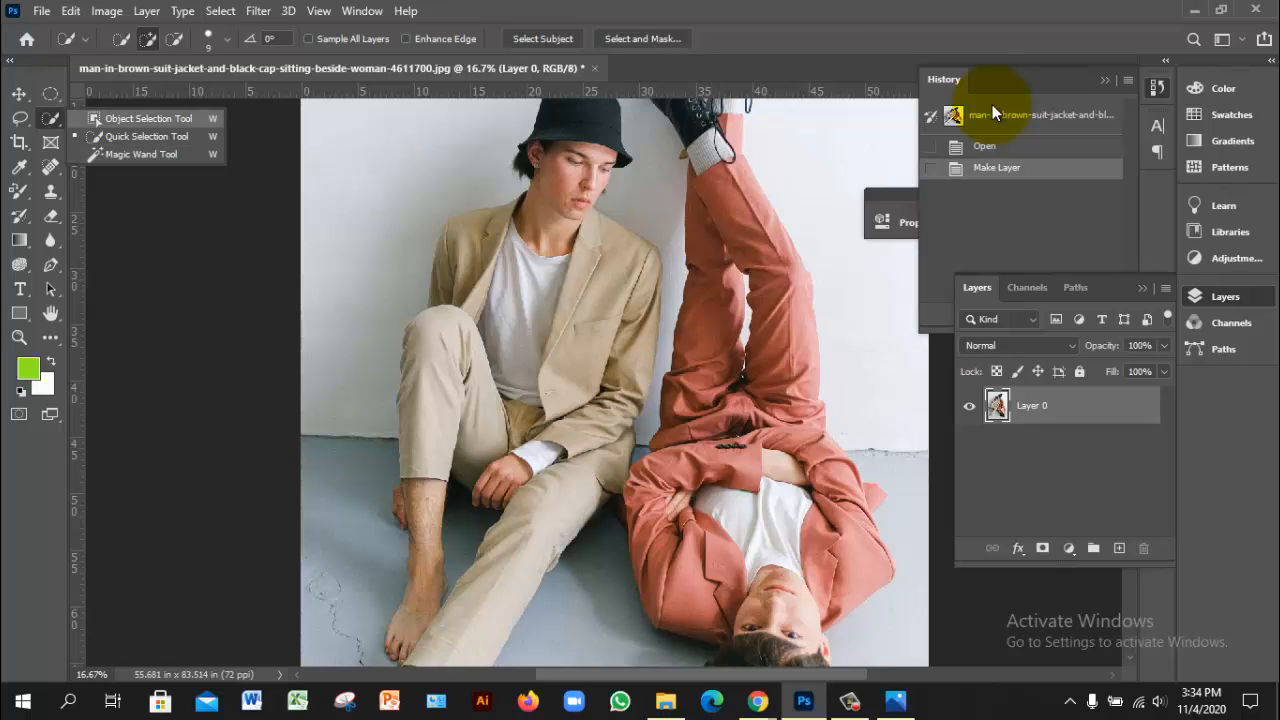
pyautogui.press('Return')
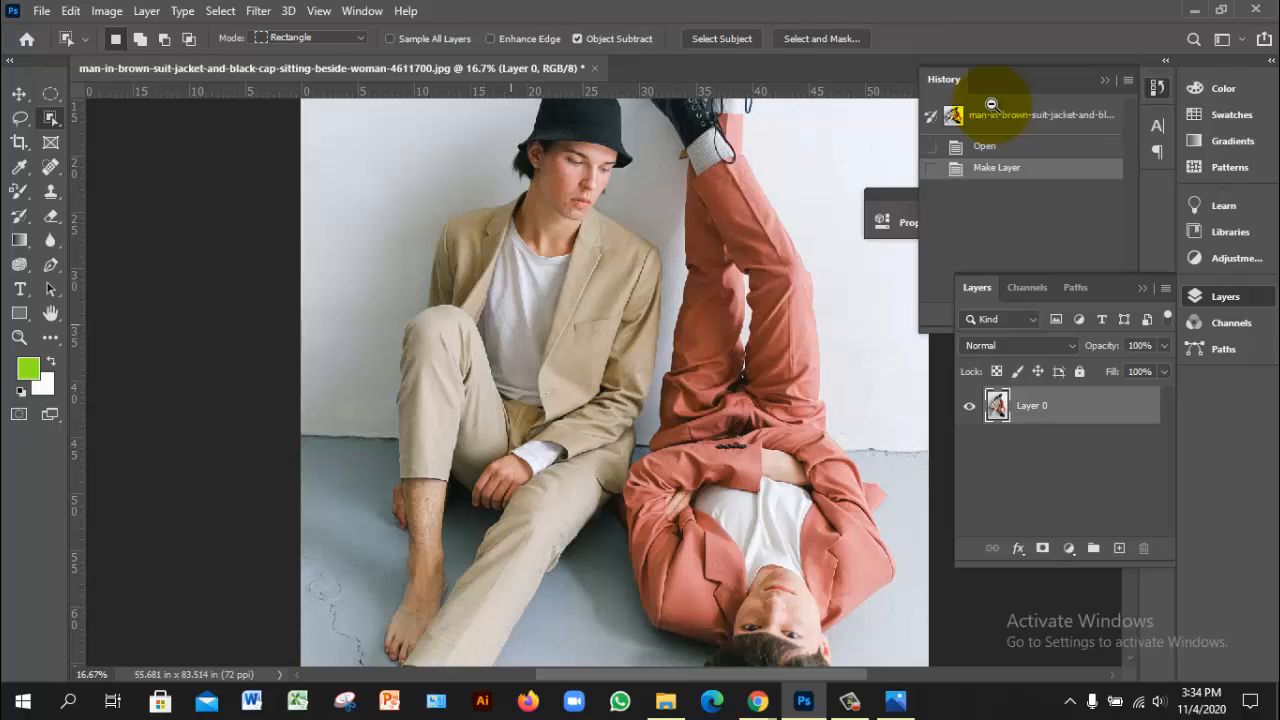
pyautogui.hotkey('ctrl', '-')
pyautogui.moveTo(397, 125); pyautogui.dragTo(614, 632)
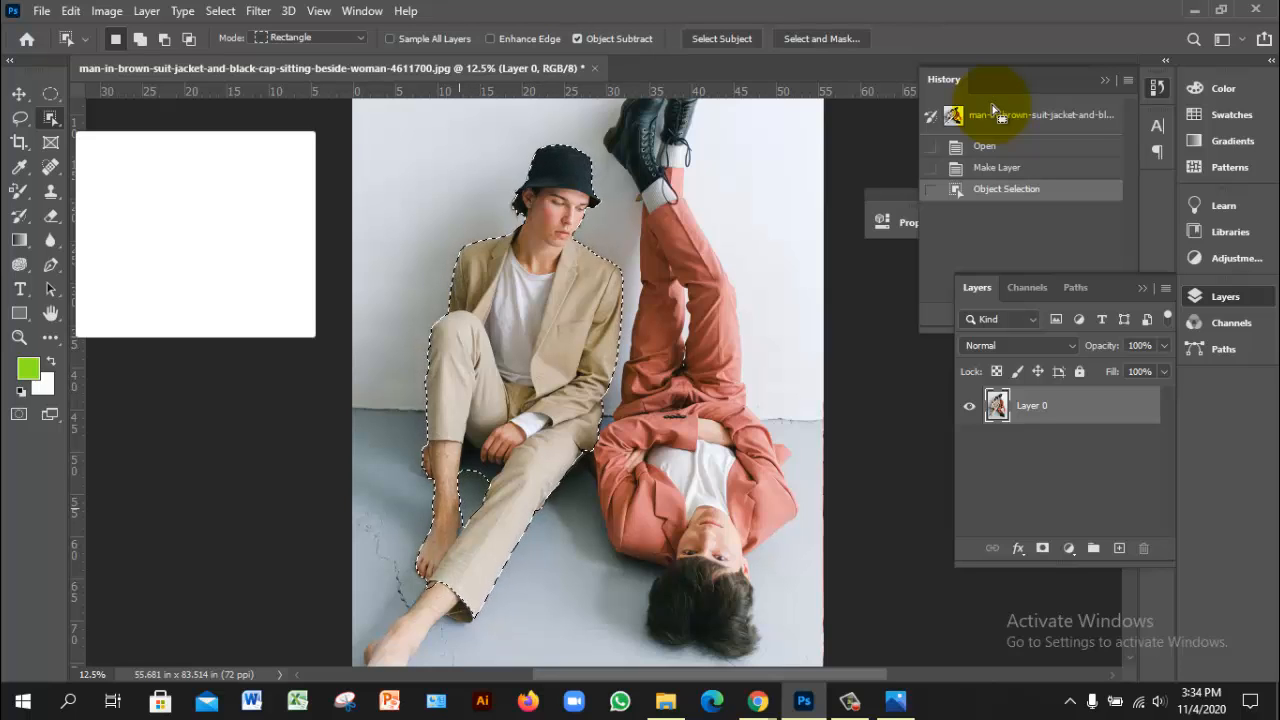
# - Switch to the Quick Selection tool and set its brush size to 70
pyautogui.hotkey('ctrl', '+')
pyautogui.hotkey('ctrl', '+')
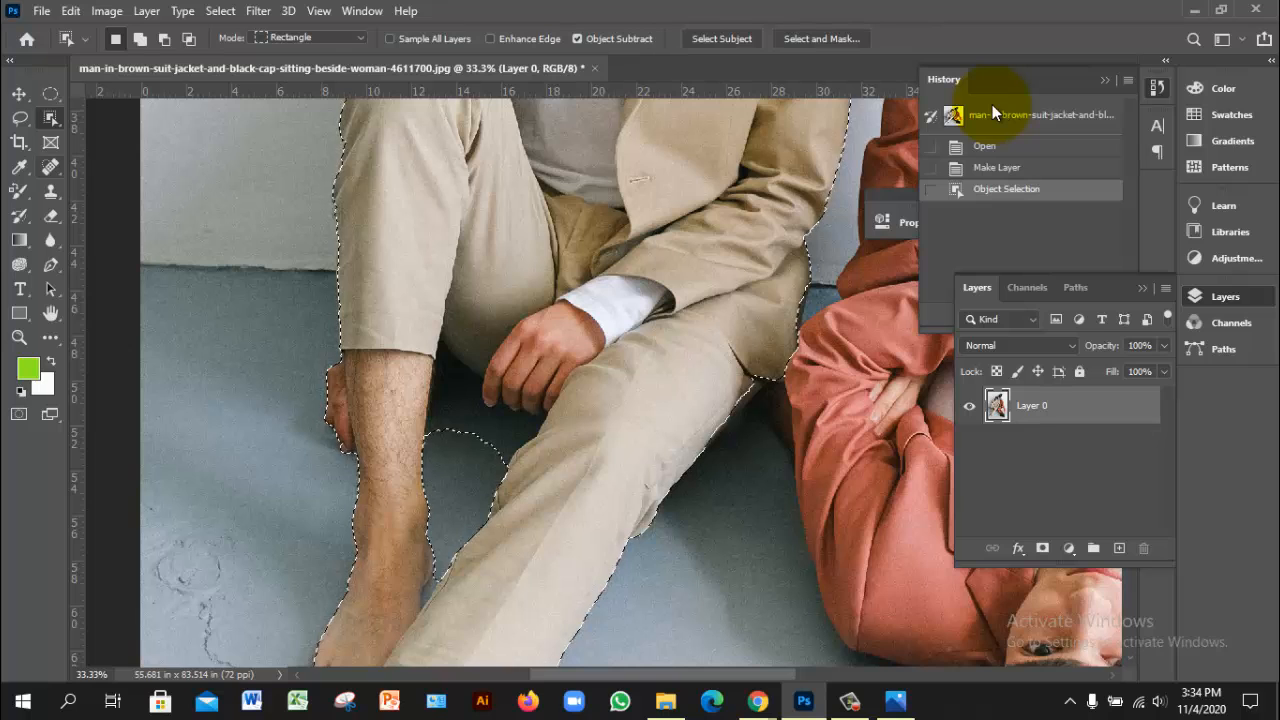
pyautogui.hotkey('shift', 'w')
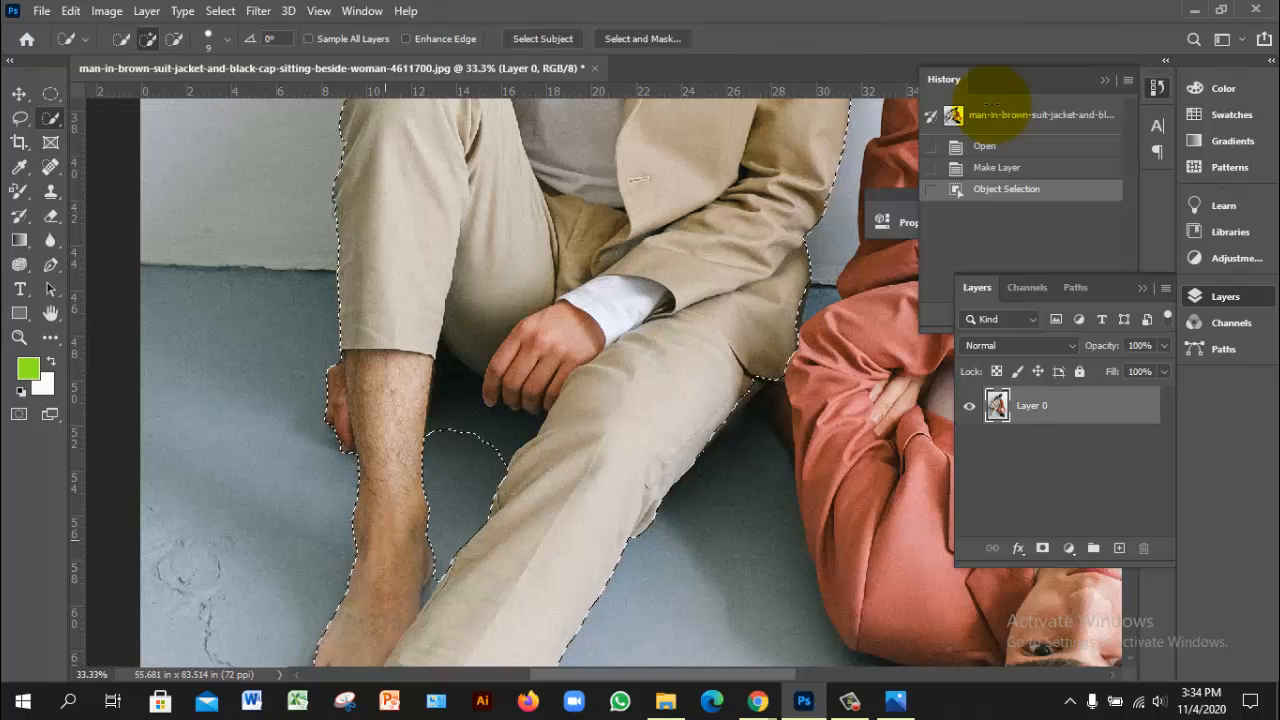
pyautogui.scroll(-2, 990, 110)
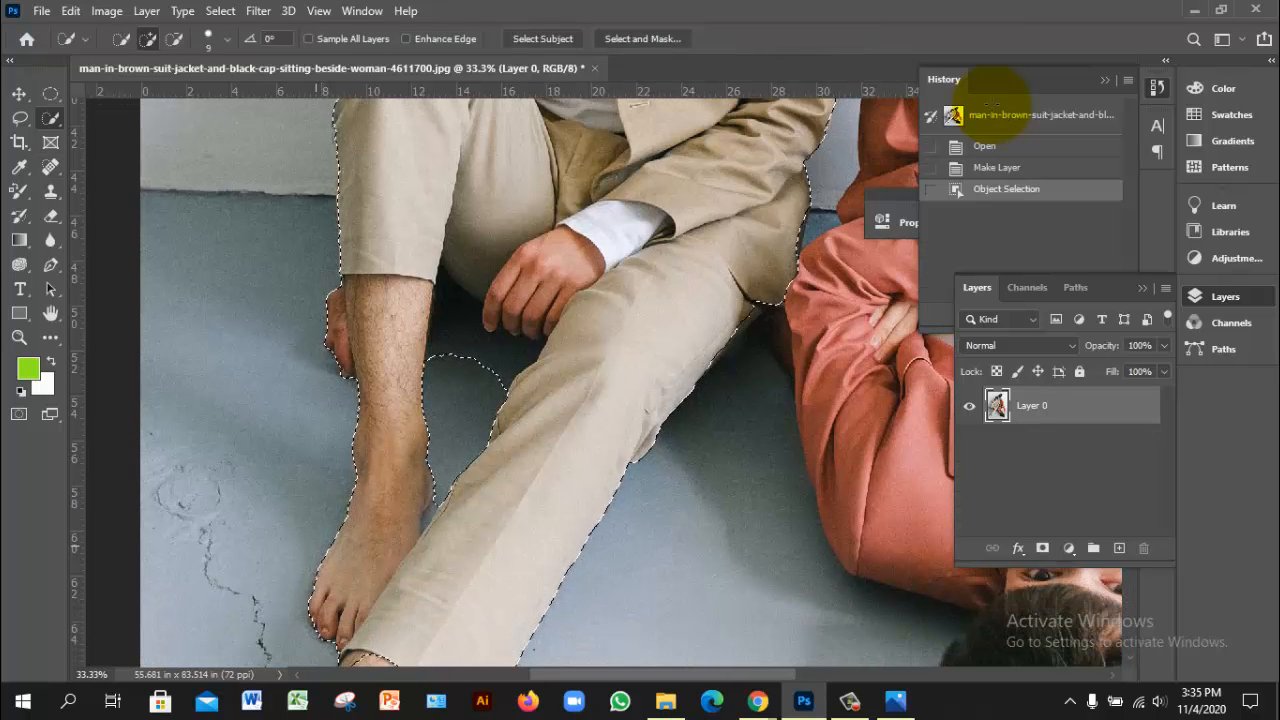
pyautogui.hotkey('shift', 'b')
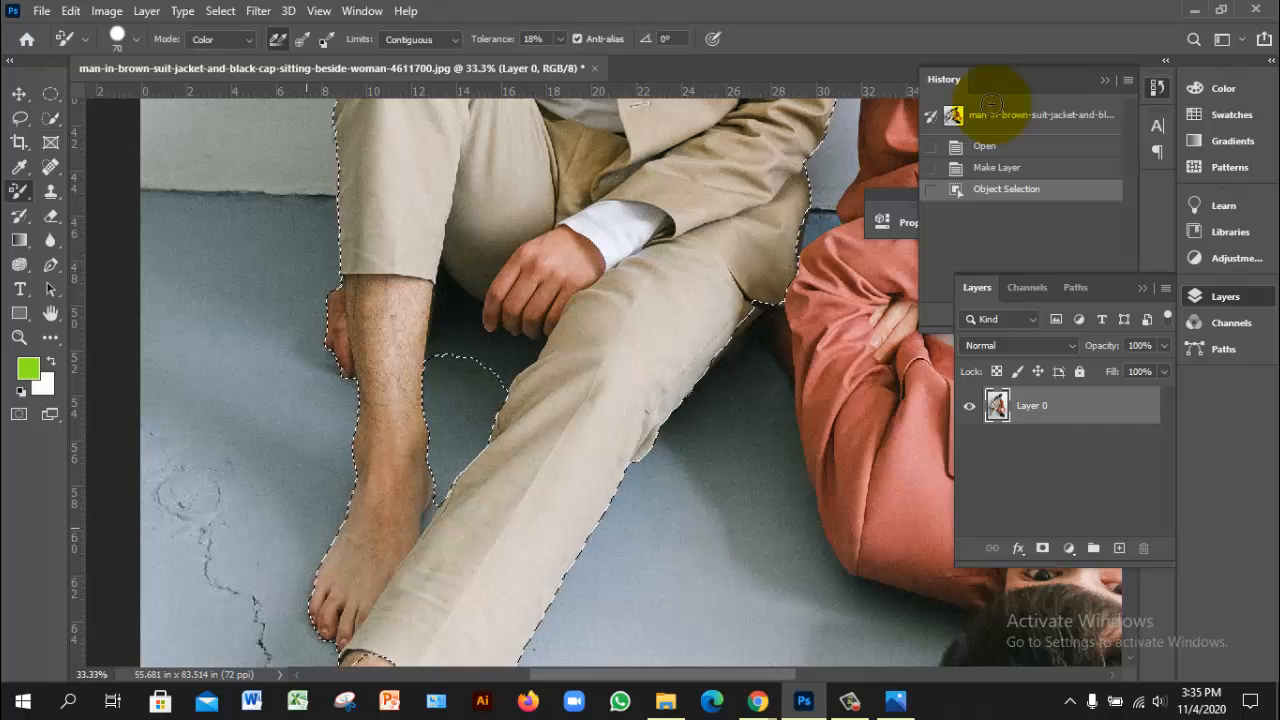
pyautogui.press('w')
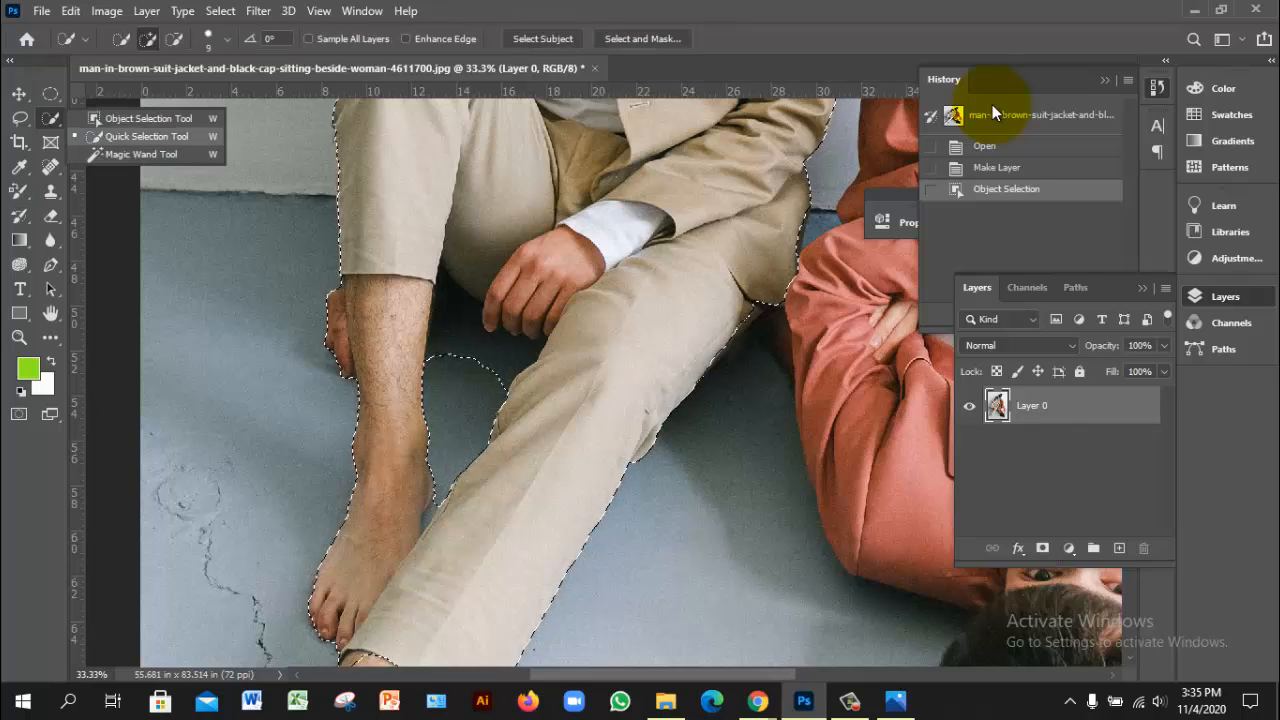
pyautogui.press(']')
pyautogui.press(']')
pyautogui.press(']')
pyautogui.press(']')
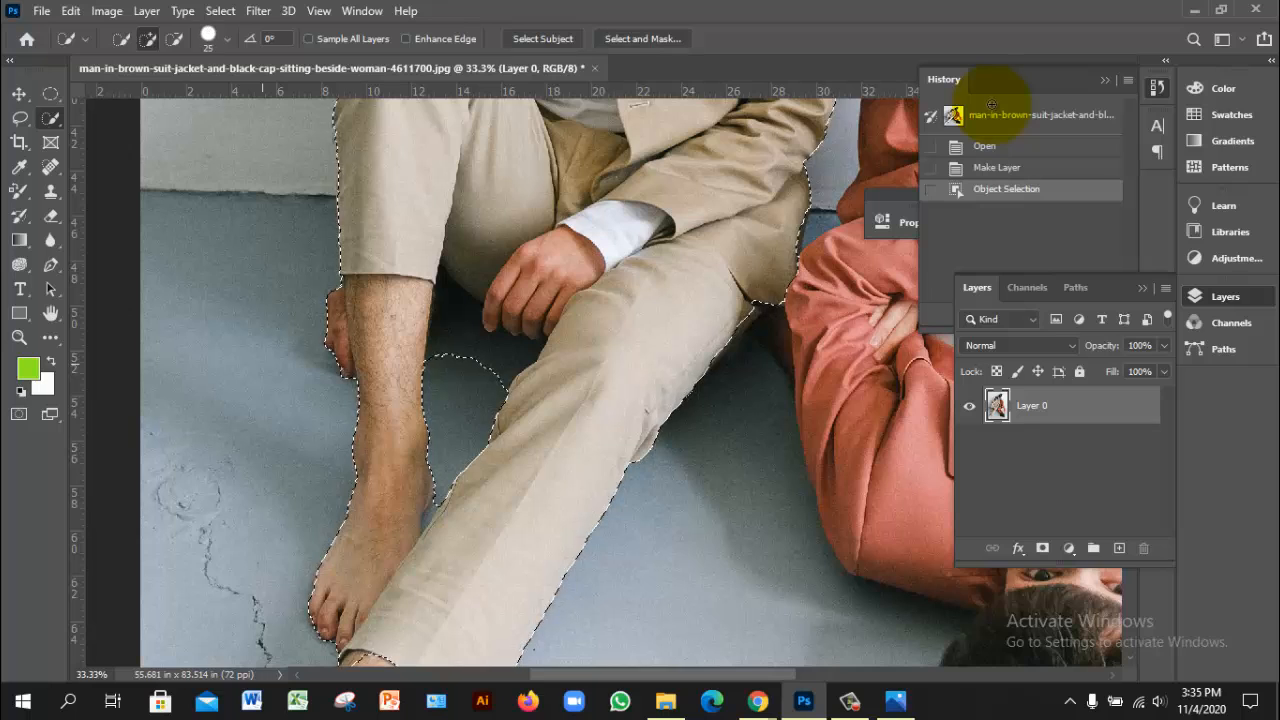
pyautogui.press(']')
pyautogui.press(']')
pyautogui.press(']')
pyautogui.press(']')
pyautogui.press(']')
pyautogui.press(']')
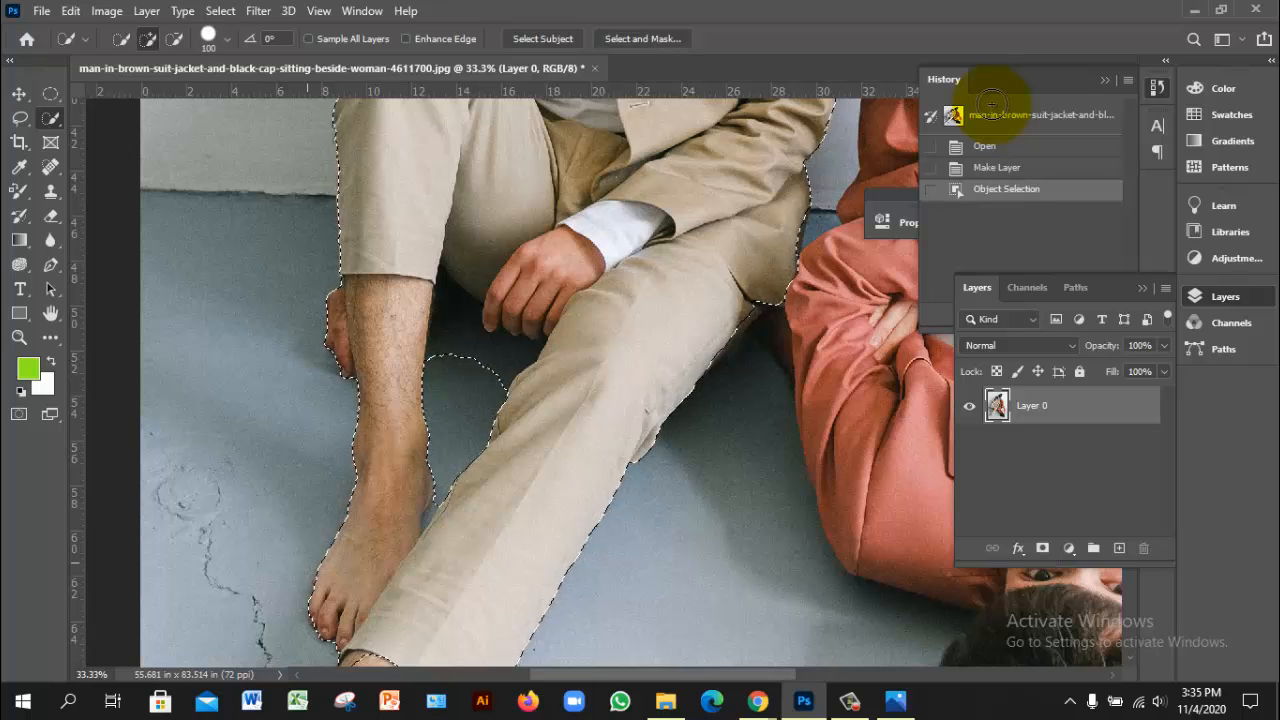
pyautogui.press('[')
pyautogui.press('[')
pyautogui.press('[')
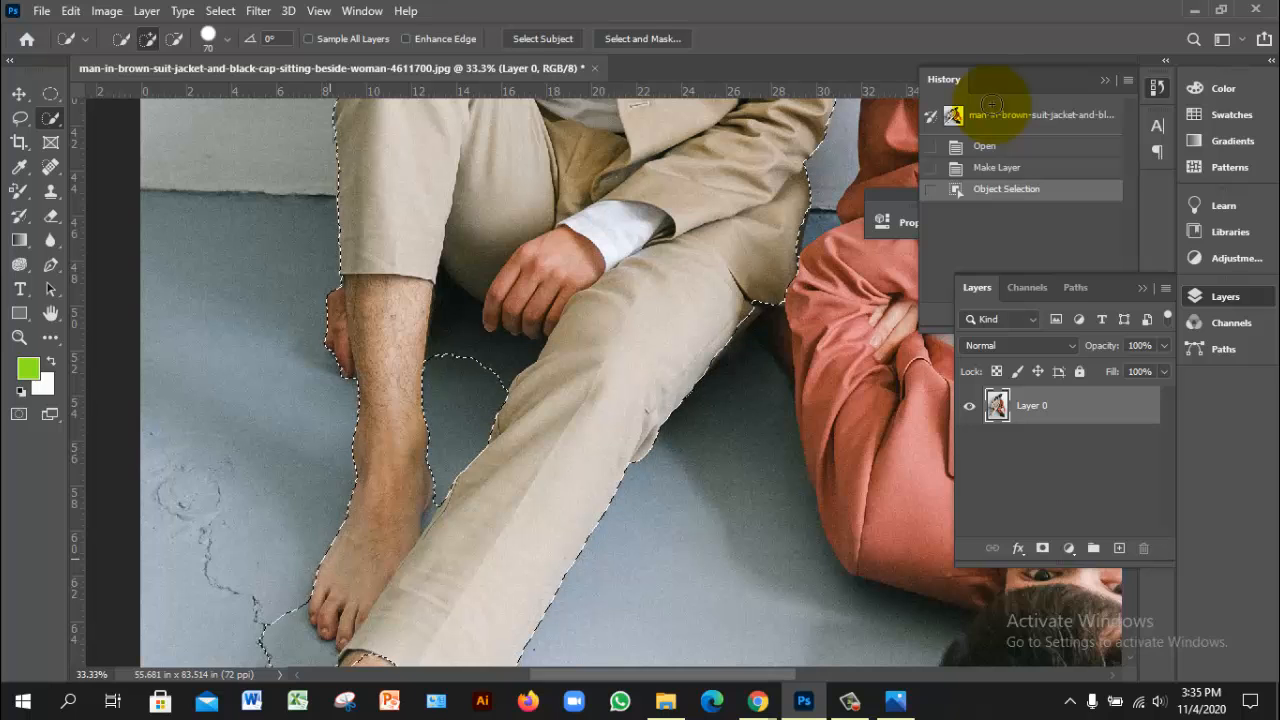
# - Subtract the floor beside the foot, the bare lower leg and foot, and the hand behind the leg from the selection
pyautogui.click(302, 640)
pyautogui.press('alt')
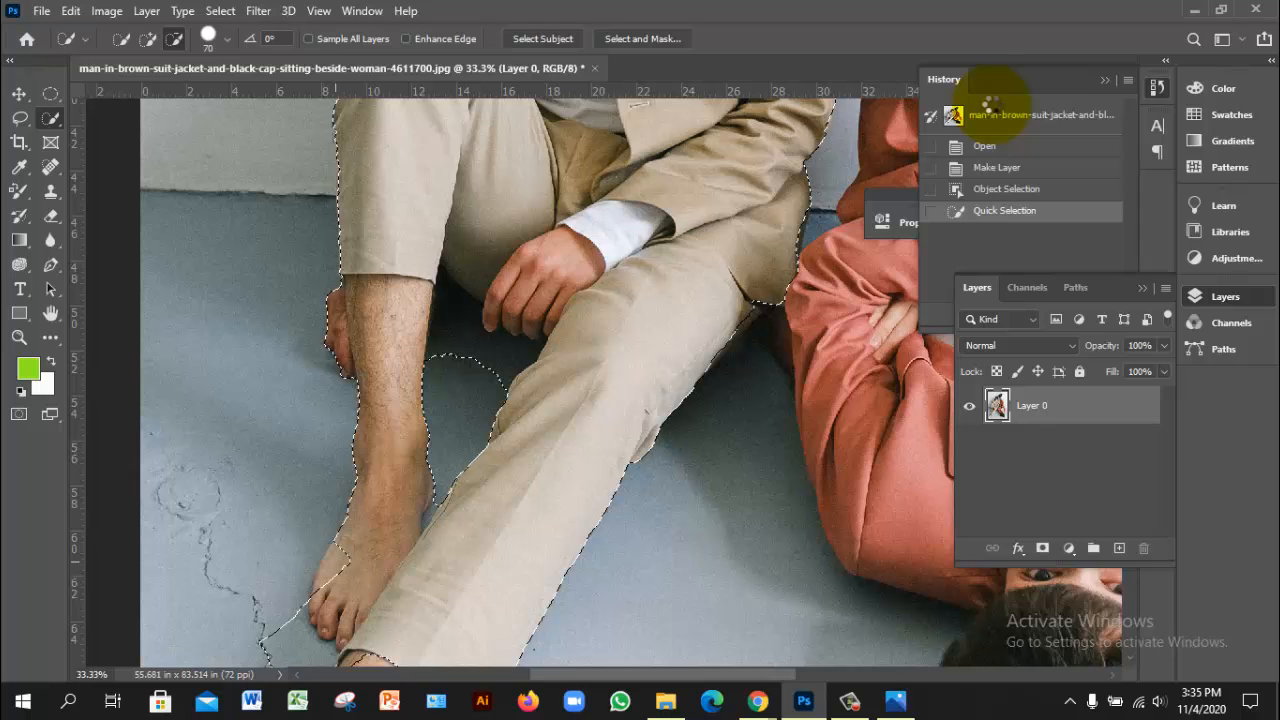
pyautogui.scroll(-1, 992, 105)
pyautogui.scroll(-2, 329, 494)
pyautogui.keyDown('alt'); pyautogui.click(329, 494); pyautogui.keyUp('alt')
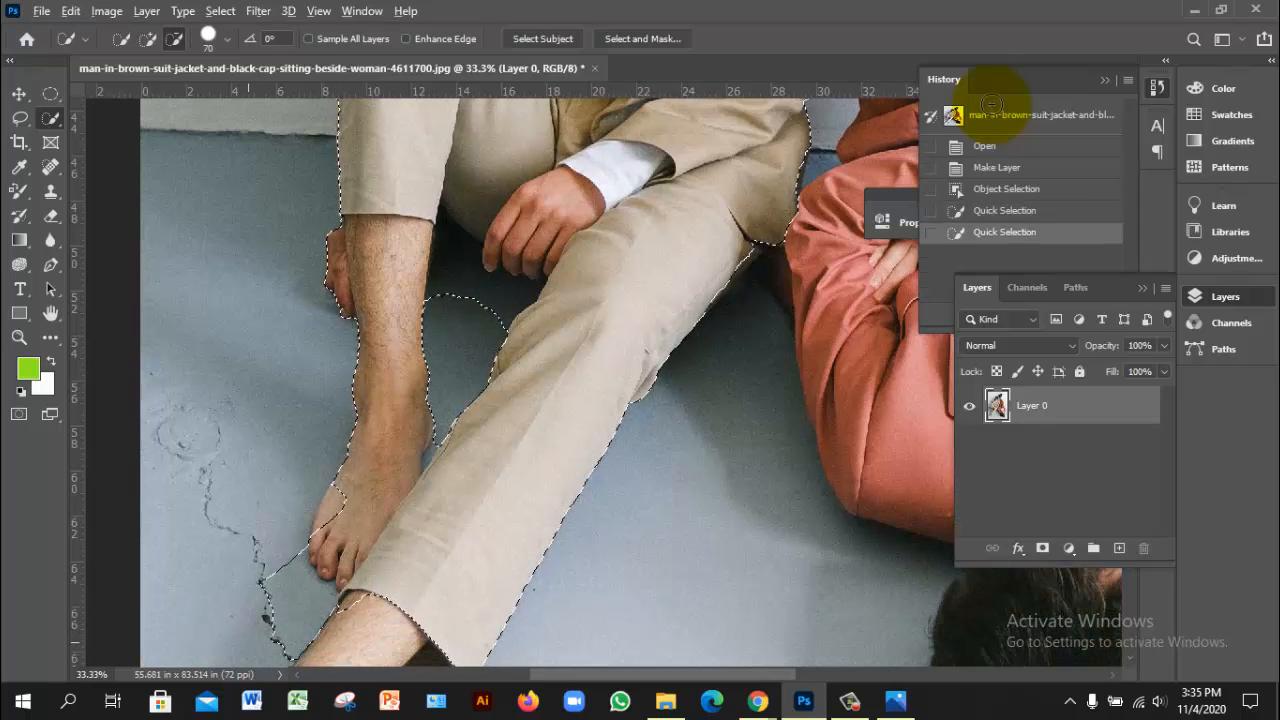
pyautogui.moveTo(280, 588)
pyautogui.mouseDown()
pyautogui.moveTo(338, 510)
pyautogui.moveTo(308, 628)
pyautogui.mouseUp()
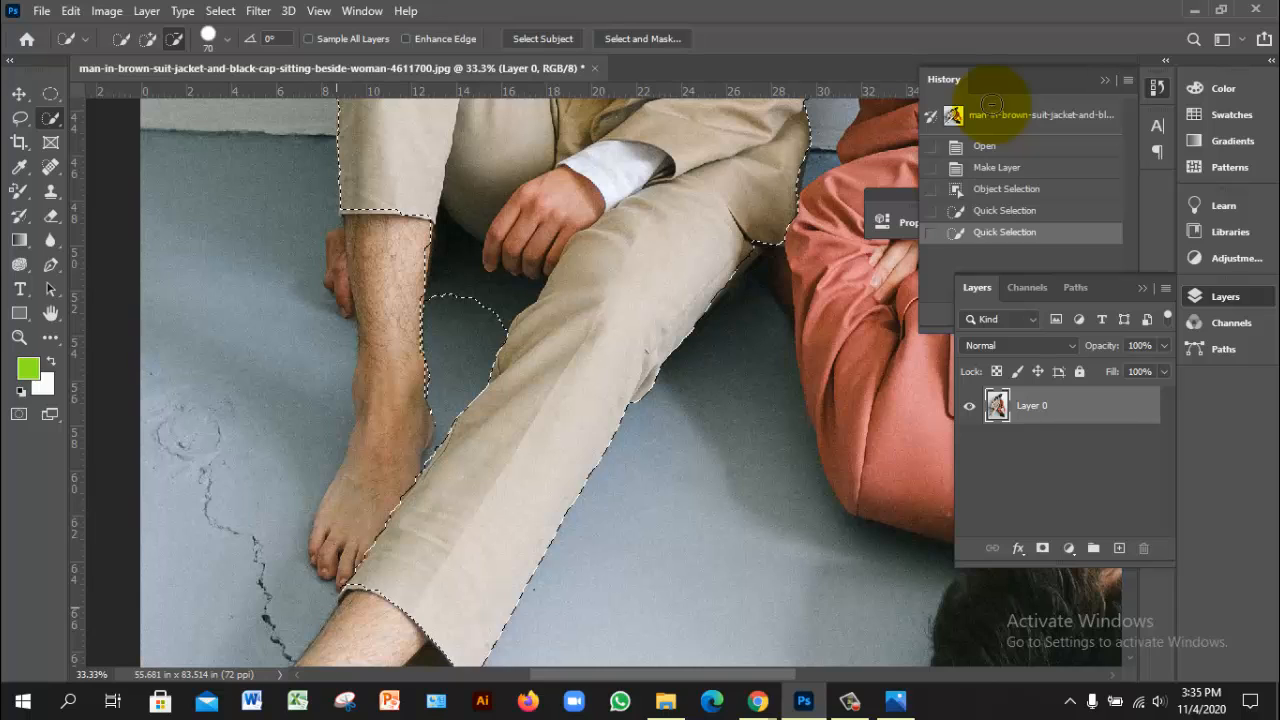
# - Subtract the black bucket hat, face and neck from the selection, keeping the jacket and shirt selected
pyautogui.scroll(3, 992, 104)
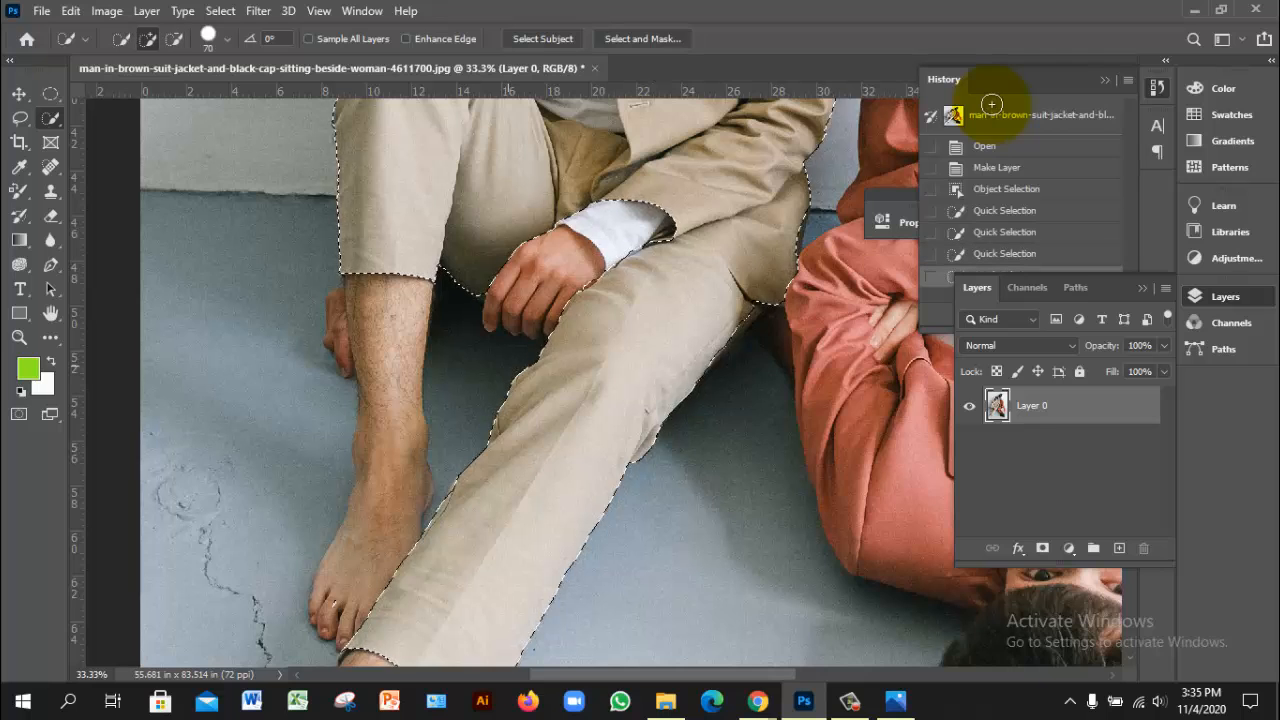
pyautogui.scroll(8, 991, 103)
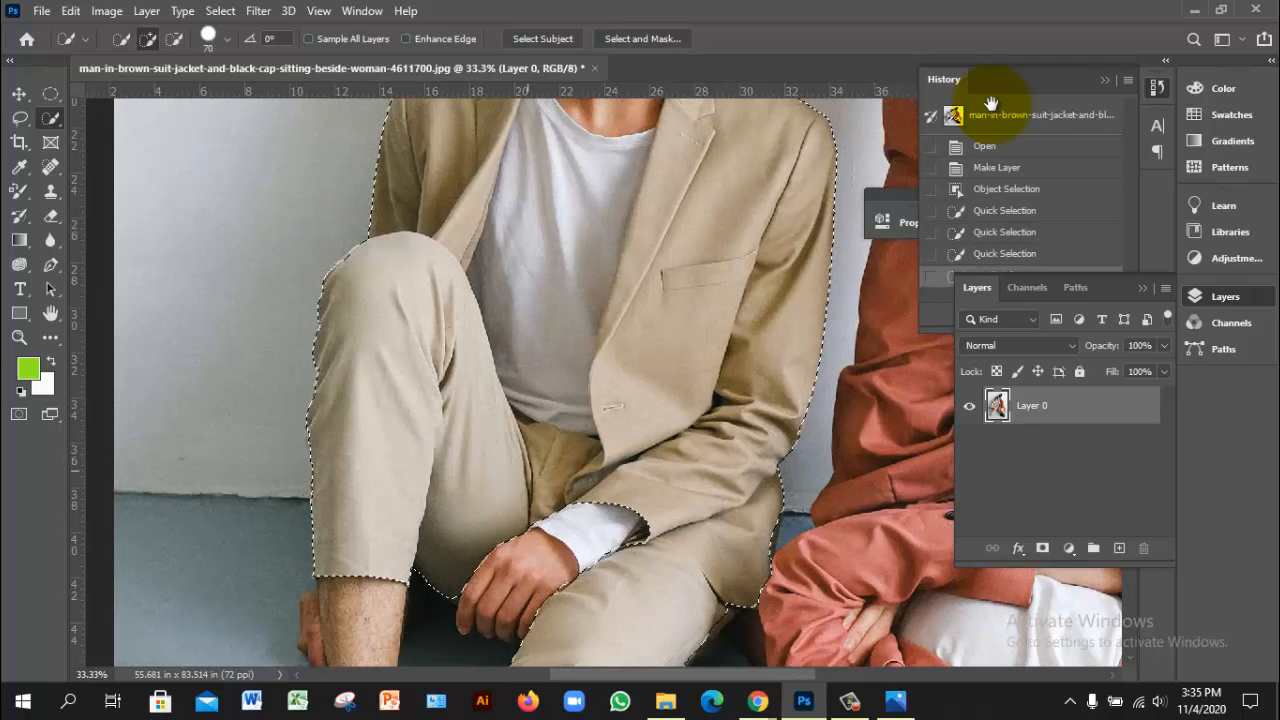
pyautogui.scroll(4, 991, 104)
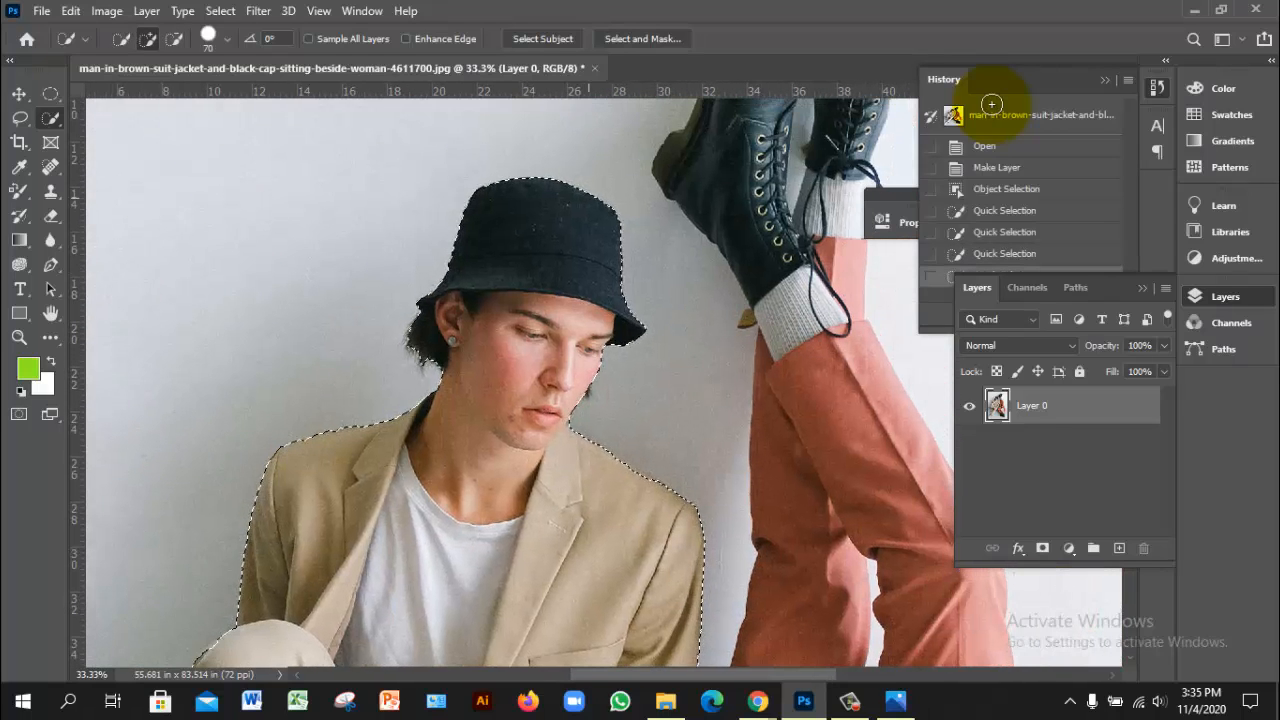
pyautogui.press('alt')
pyautogui.moveTo(606, 163); pyautogui.dragTo(575, 194)
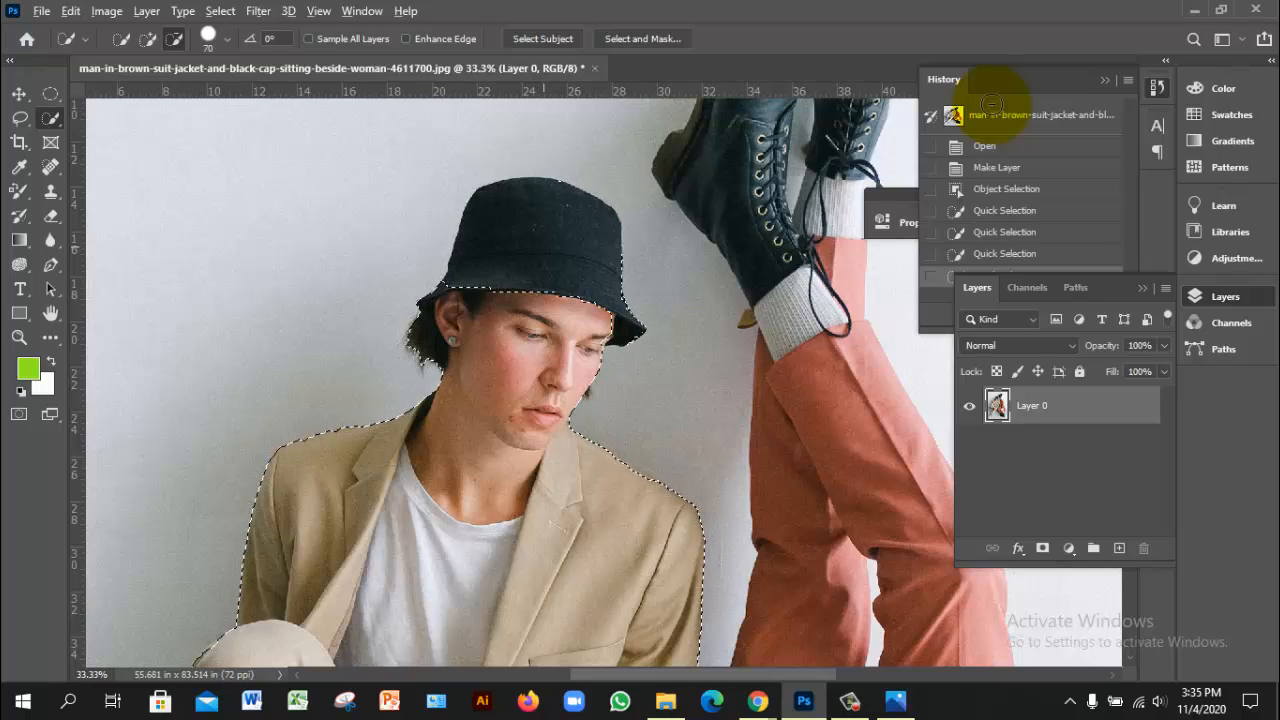
pyautogui.moveTo(544, 247); pyautogui.dragTo(477, 374)
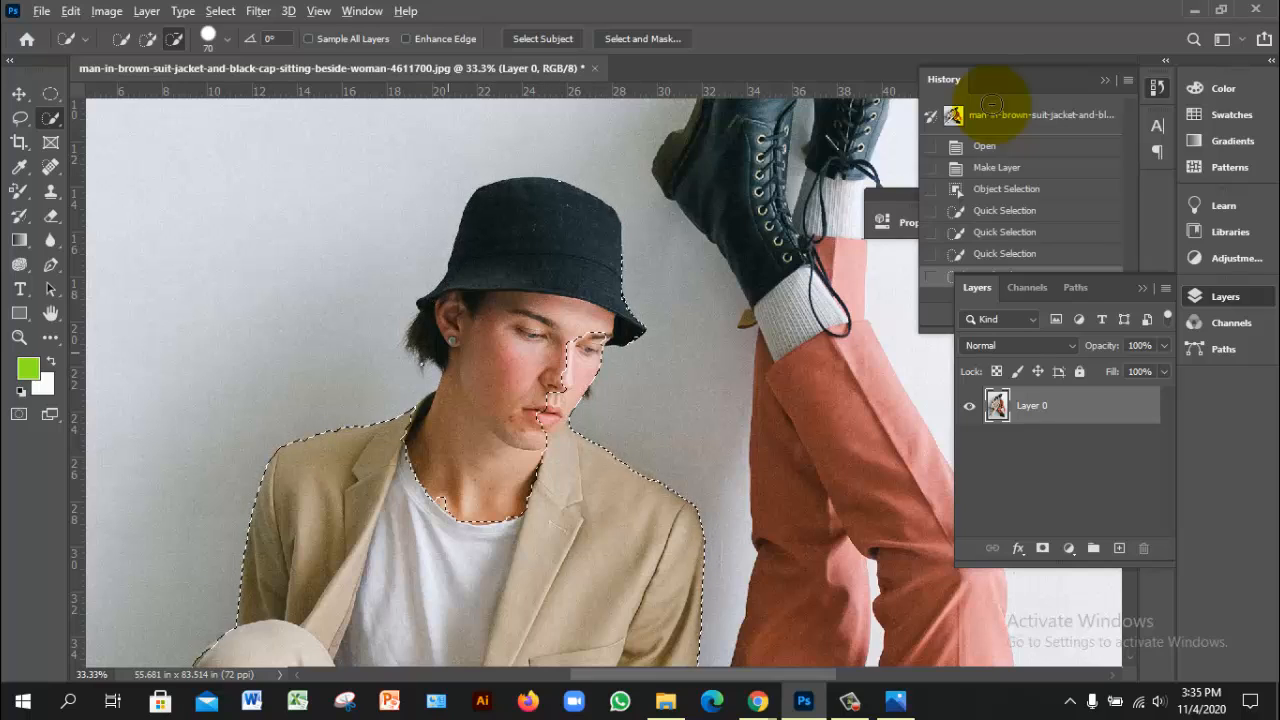
pyautogui.click(587, 345)
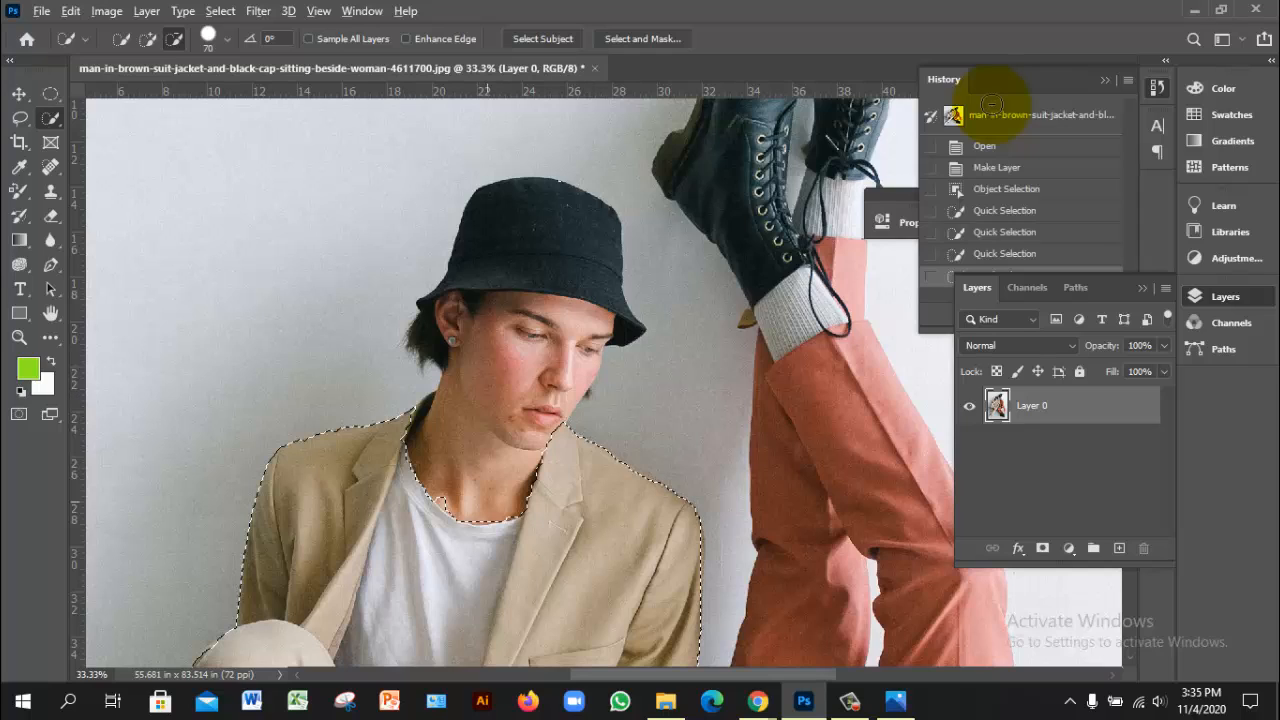
# - Try to subtract the white T-shirt from the Quick Selection area, and undo the attempt
pyautogui.moveTo(487, 501); pyautogui.dragTo(433, 561)
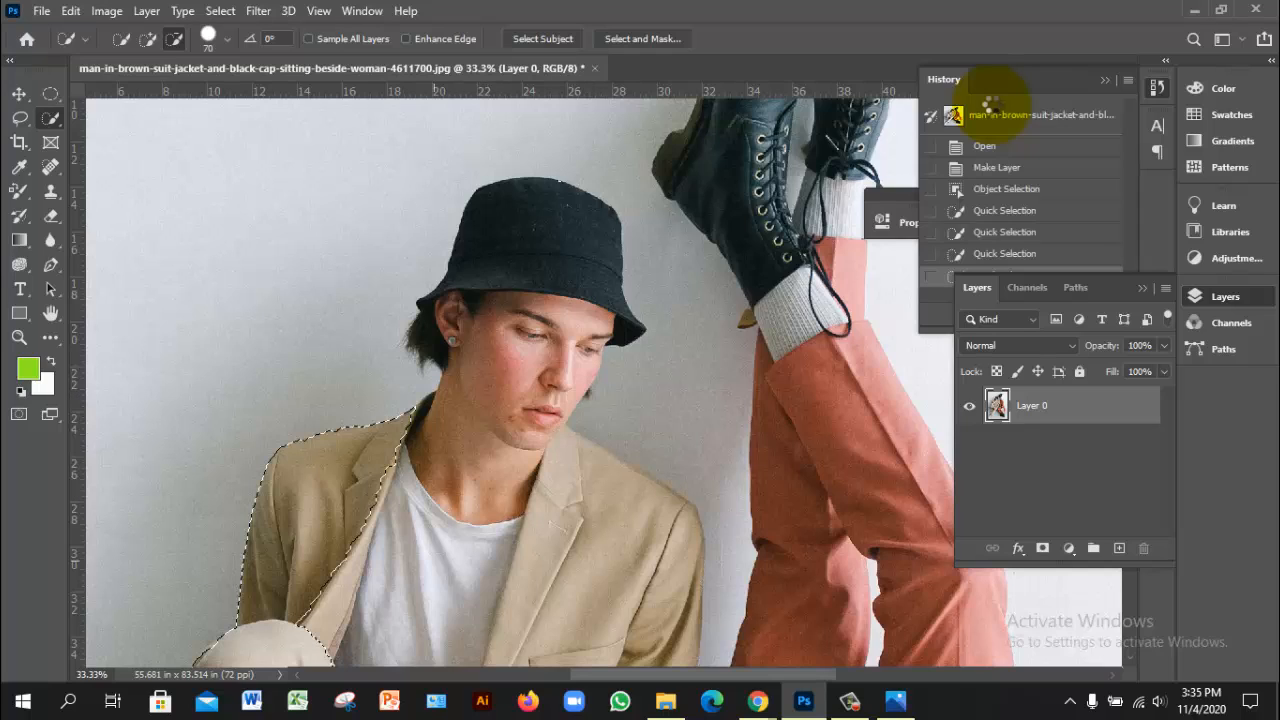
pyautogui.scroll(-5, 445, 560)
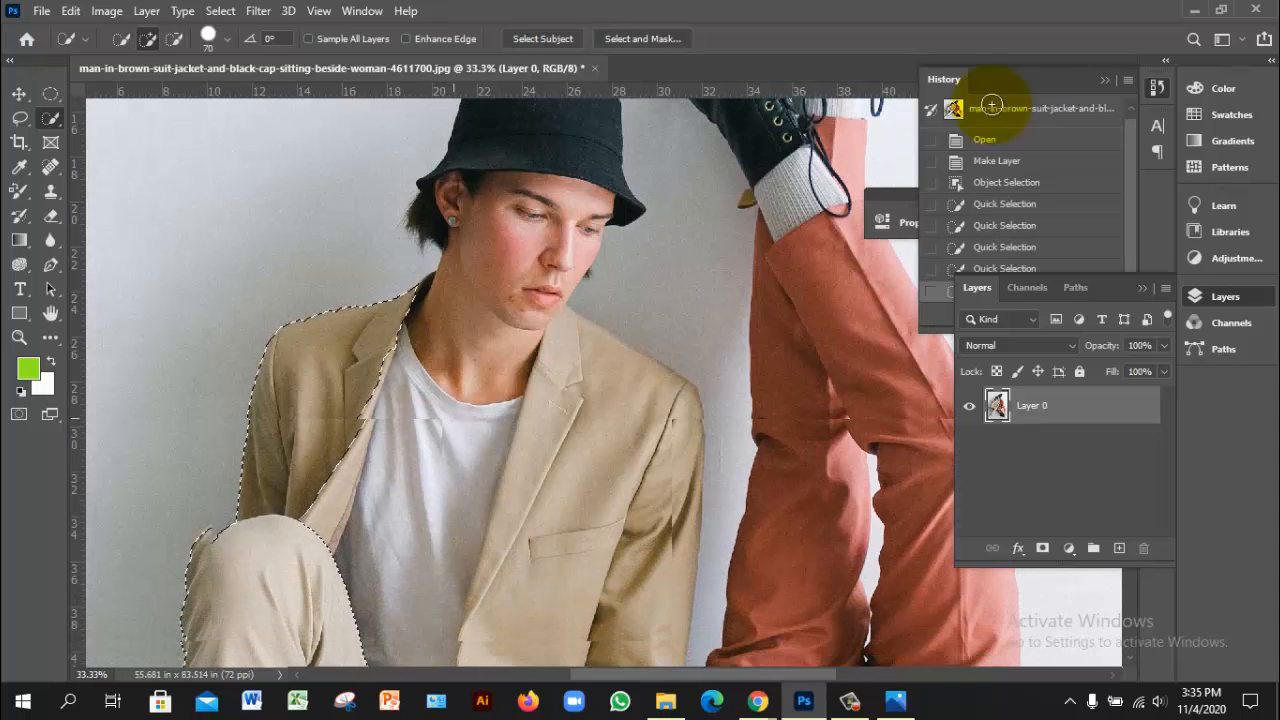
pyautogui.scroll(-5, 453, 560)
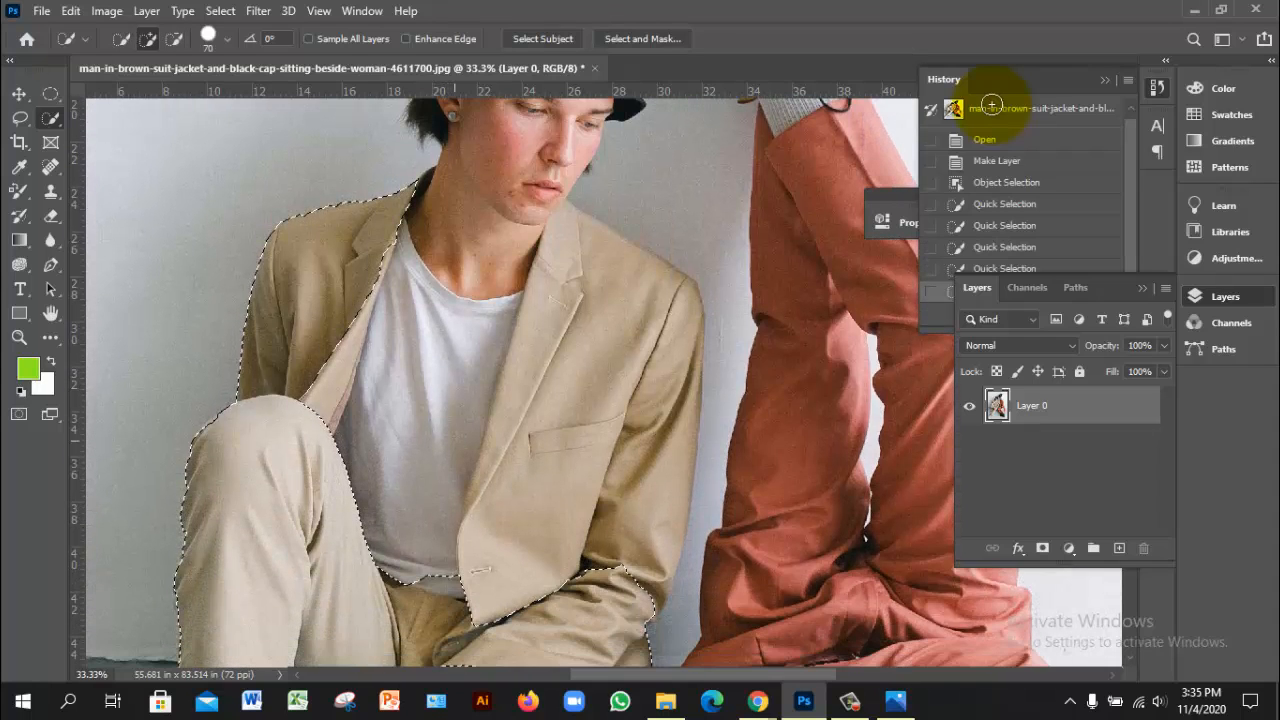
pyautogui.hotkey('ctrl', 'z')
pyautogui.scroll(3, 491, 462)
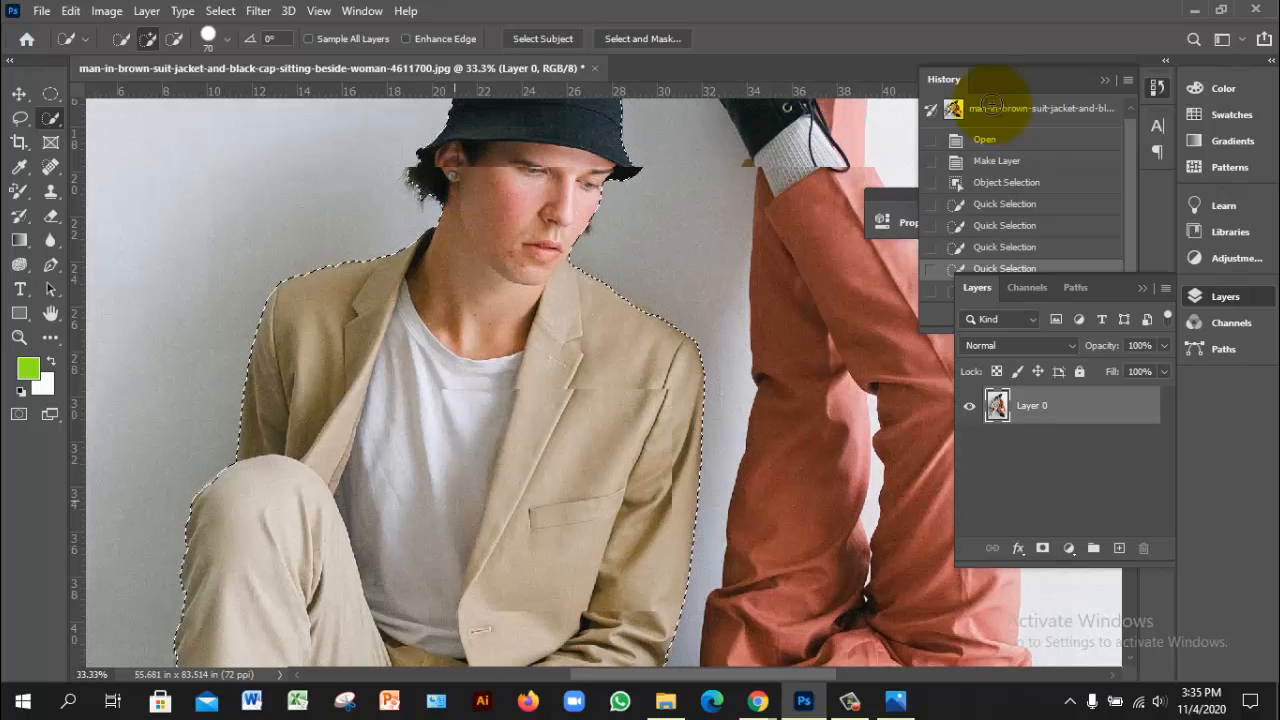
# - Set the Quick Selection brush size to 50 and subtract the hat, hair, face and neck from the selection
pyautogui.hotkey('ctrl', '-')
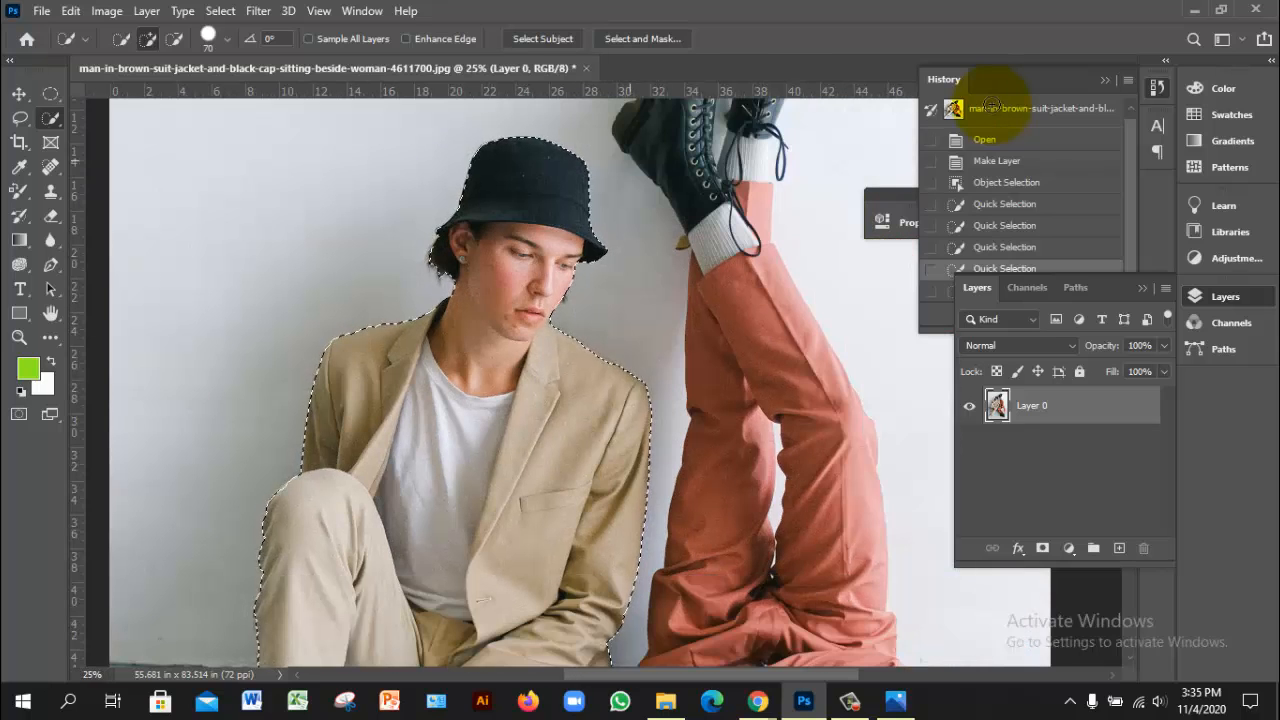
pyautogui.press('[')
pyautogui.press('[')
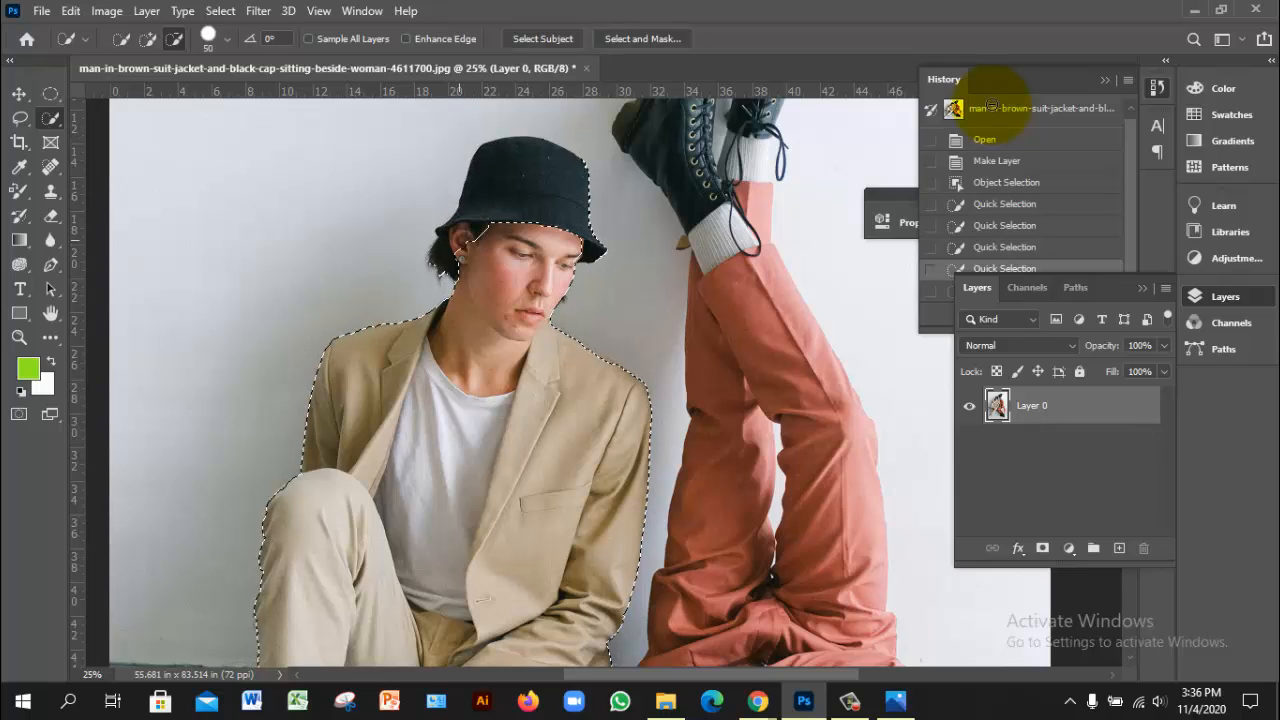
pyautogui.moveTo(459, 240); pyautogui.dragTo(541, 288)
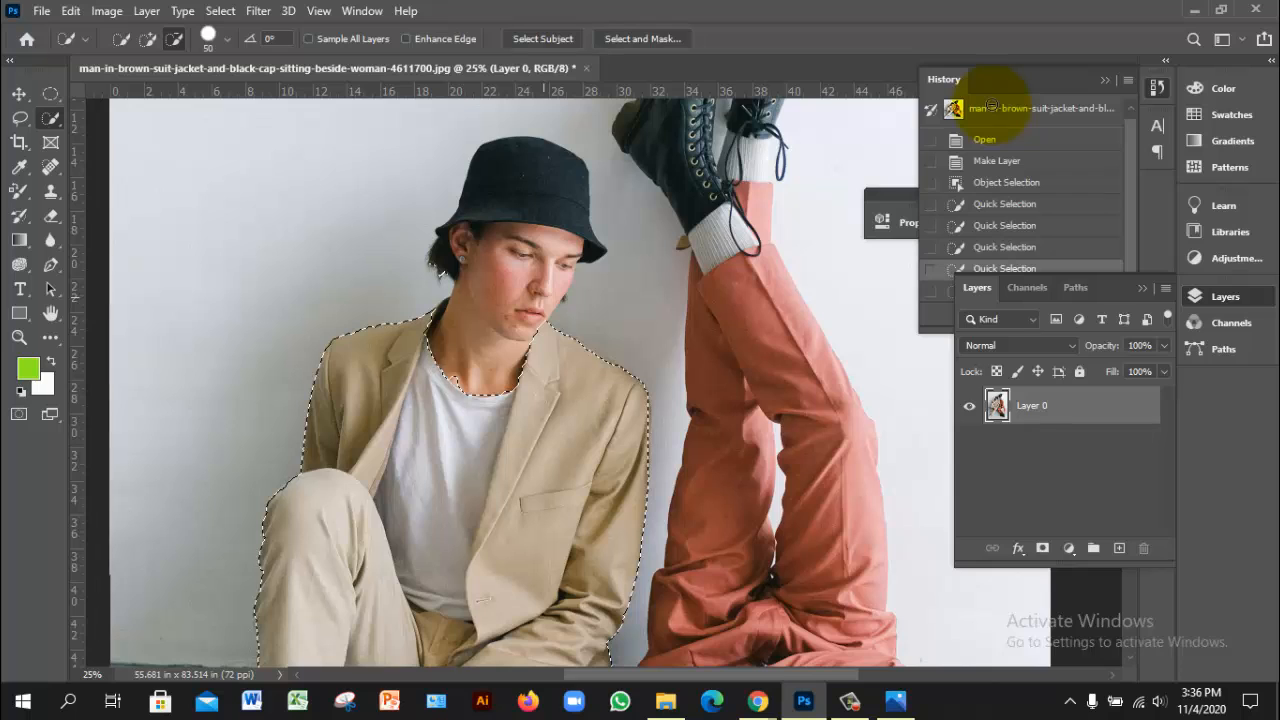
pyautogui.scroll(-1, 473, 342)
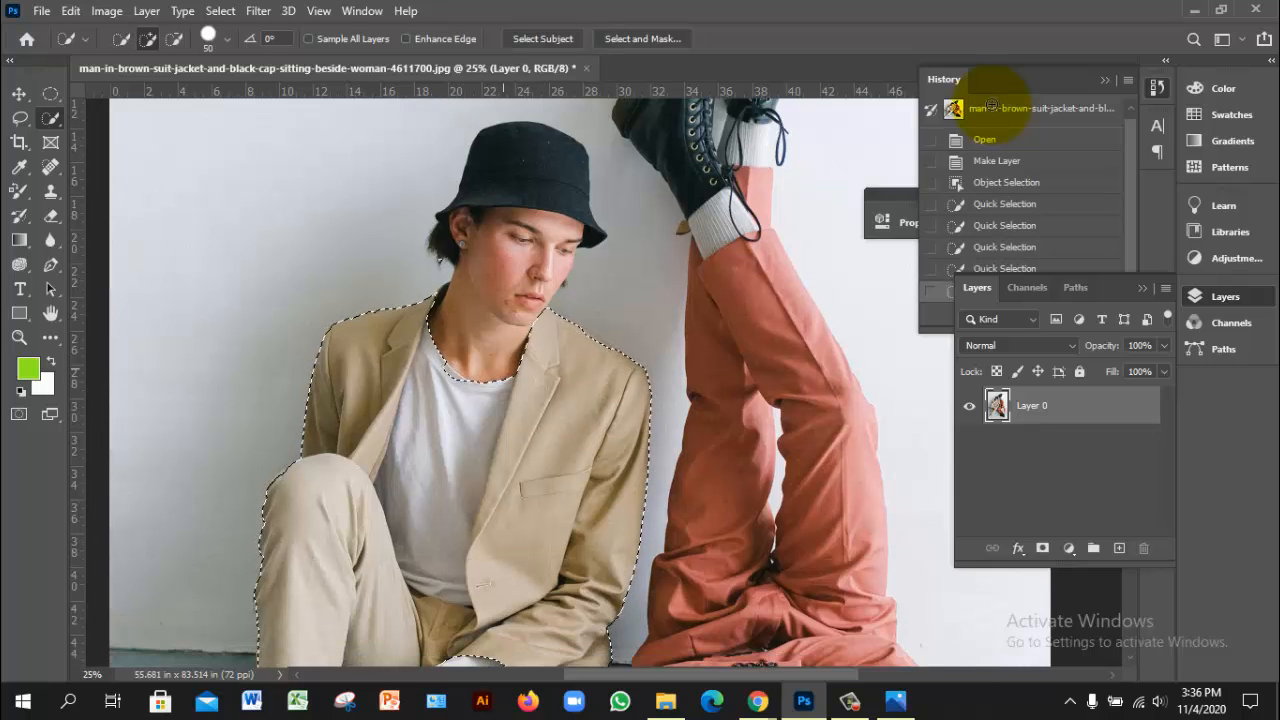
# - Try to subtract the T-shirt from the selection with the smaller brush, and undo the strokes
pyautogui.moveTo(473, 342); pyautogui.dragTo(443, 510)
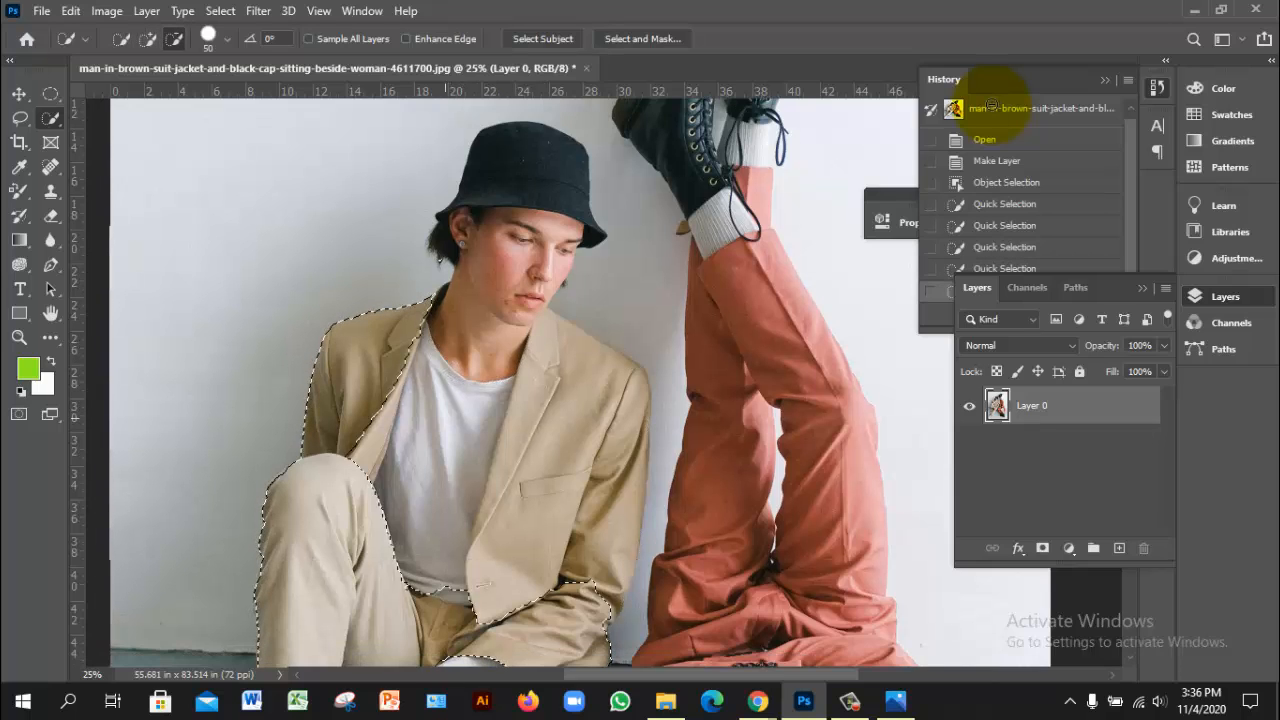
pyautogui.moveTo(443, 510); pyautogui.dragTo(450, 565)
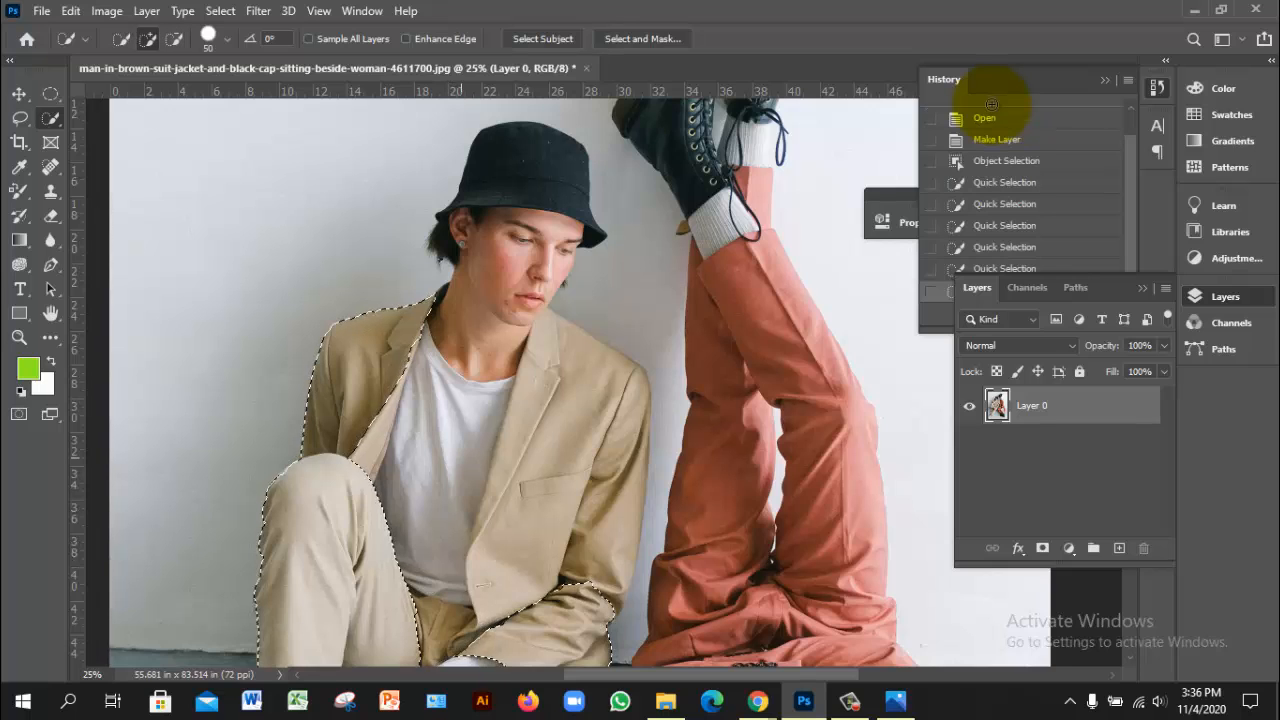
pyautogui.scroll(-3, 463, 420)
pyautogui.scroll(-1, 409, 487)
pyautogui.hotkey('ctrl', 'z')
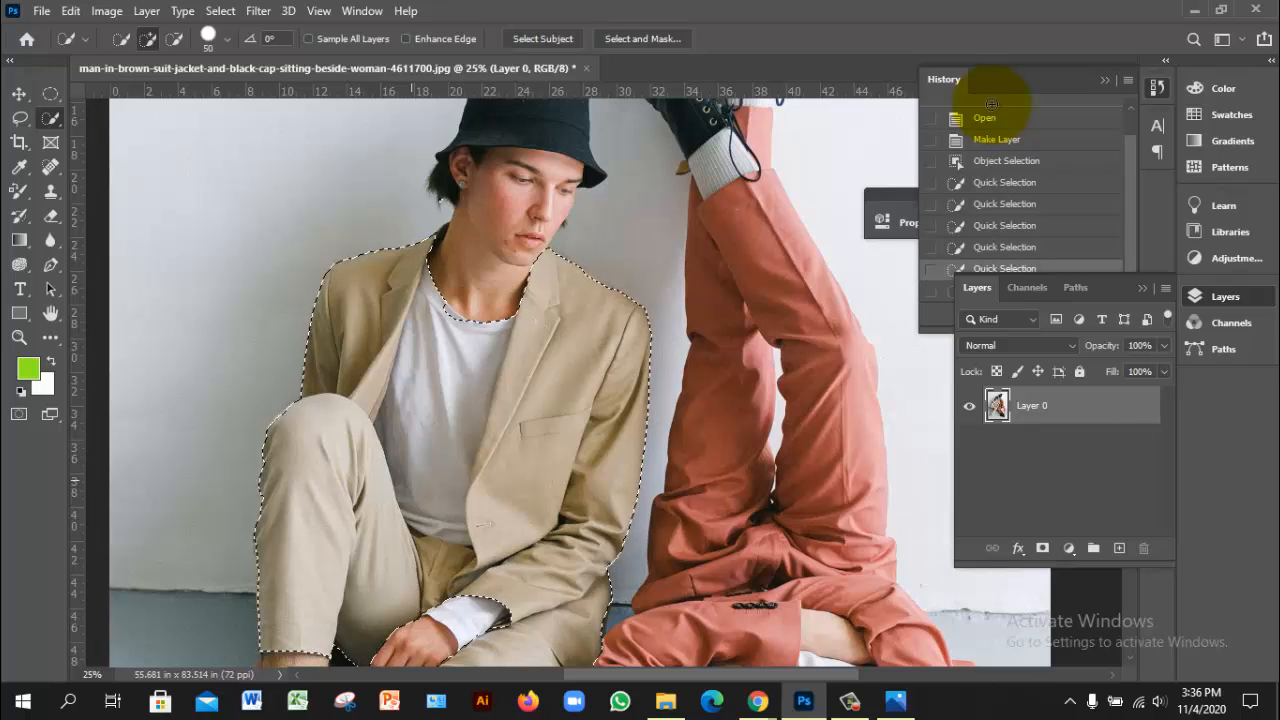
# - Clear the selection and quick-select the seated man's jacket, T-shirt and bent trouser leg afresh
pyautogui.click(991, 110)
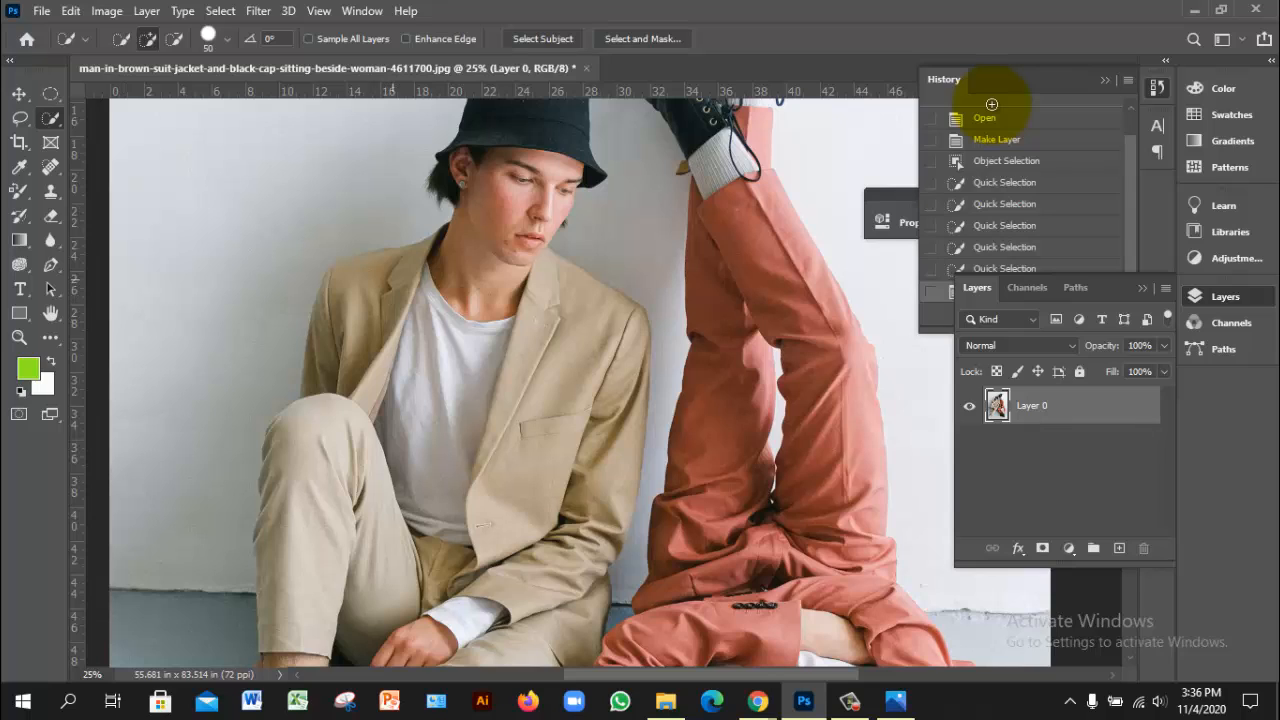
pyautogui.moveTo(418, 248)
pyautogui.mouseDown()
pyautogui.moveTo(354, 291)
pyautogui.moveTo(354, 388)
pyautogui.moveTo(319, 388)
pyautogui.moveTo(319, 428)
pyautogui.moveTo(286, 448)
pyautogui.moveTo(289, 524)
pyautogui.moveTo(319, 558)
pyautogui.moveTo(385, 390)
pyautogui.mouseUp()
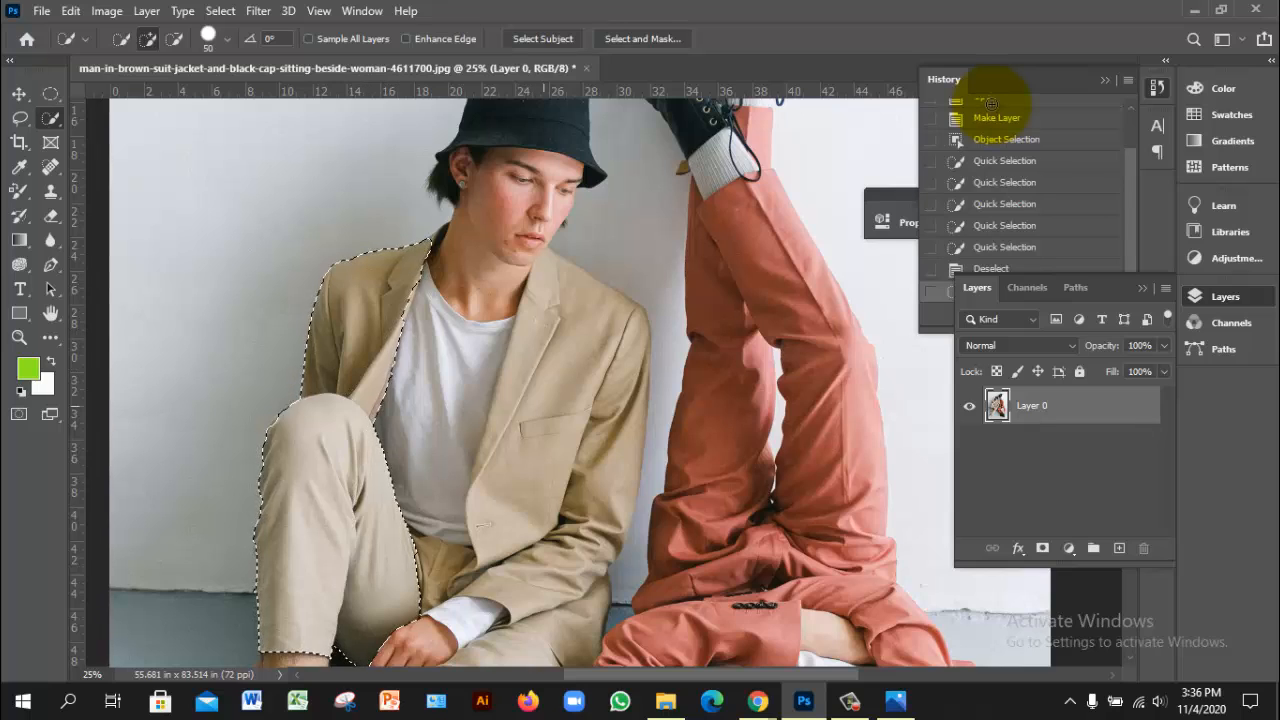
pyautogui.scroll(-1, 543, 406)
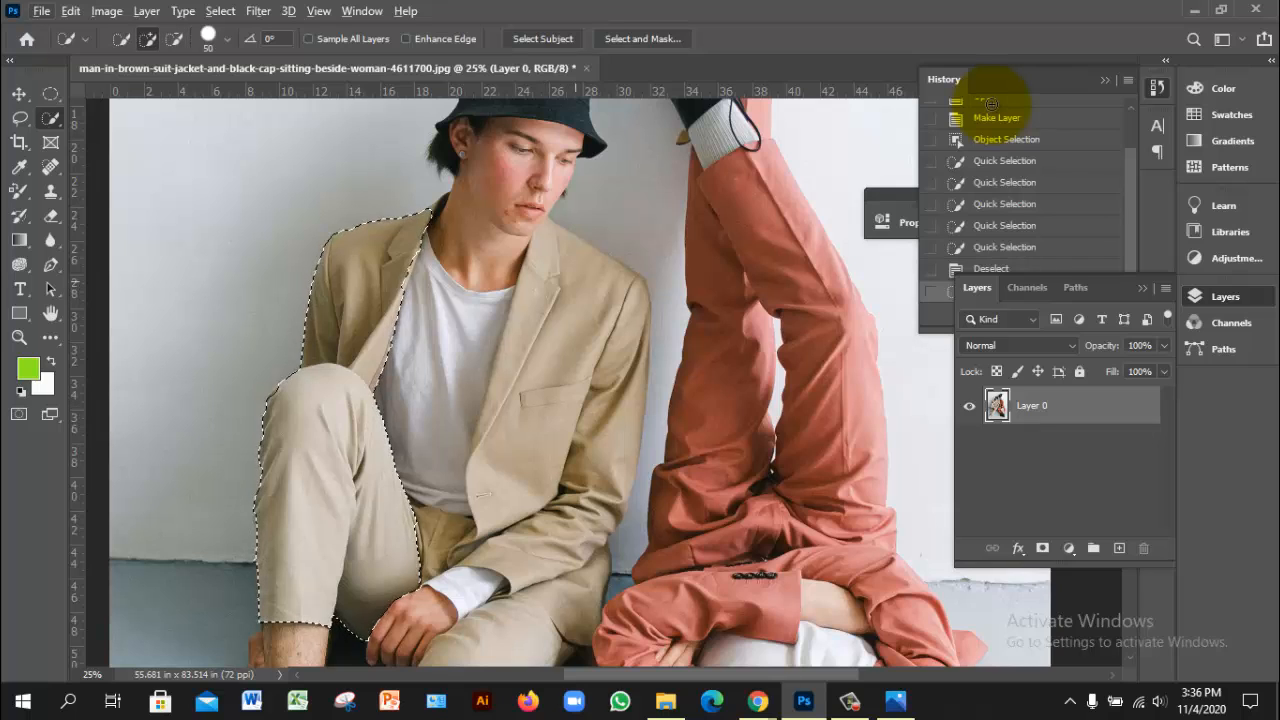
pyautogui.moveTo(557, 241)
pyautogui.mouseDown()
pyautogui.moveTo(605, 310)
pyautogui.moveTo(625, 400)
pyautogui.moveTo(612, 470)
pyautogui.moveTo(554, 543)
pyautogui.mouseUp()
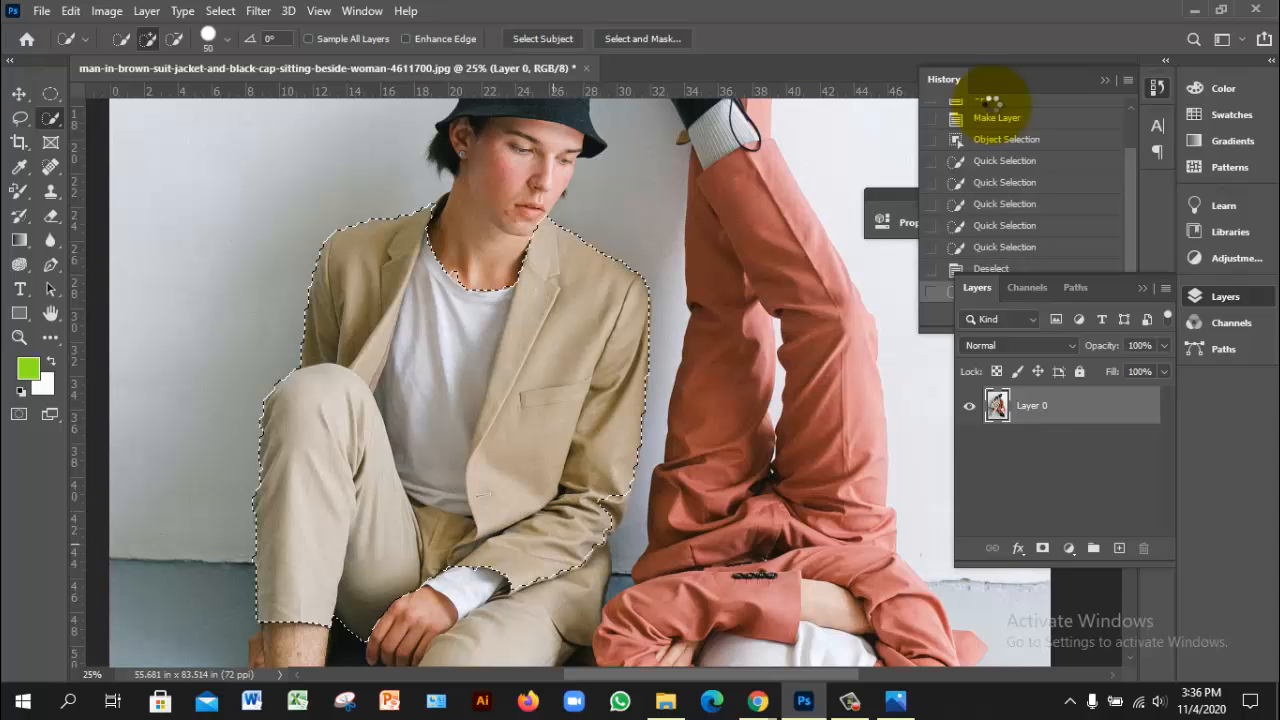
# - Add the man's outstretched trouser leg, down to its hem, to the selection
pyautogui.scroll(-5, 500, 380)
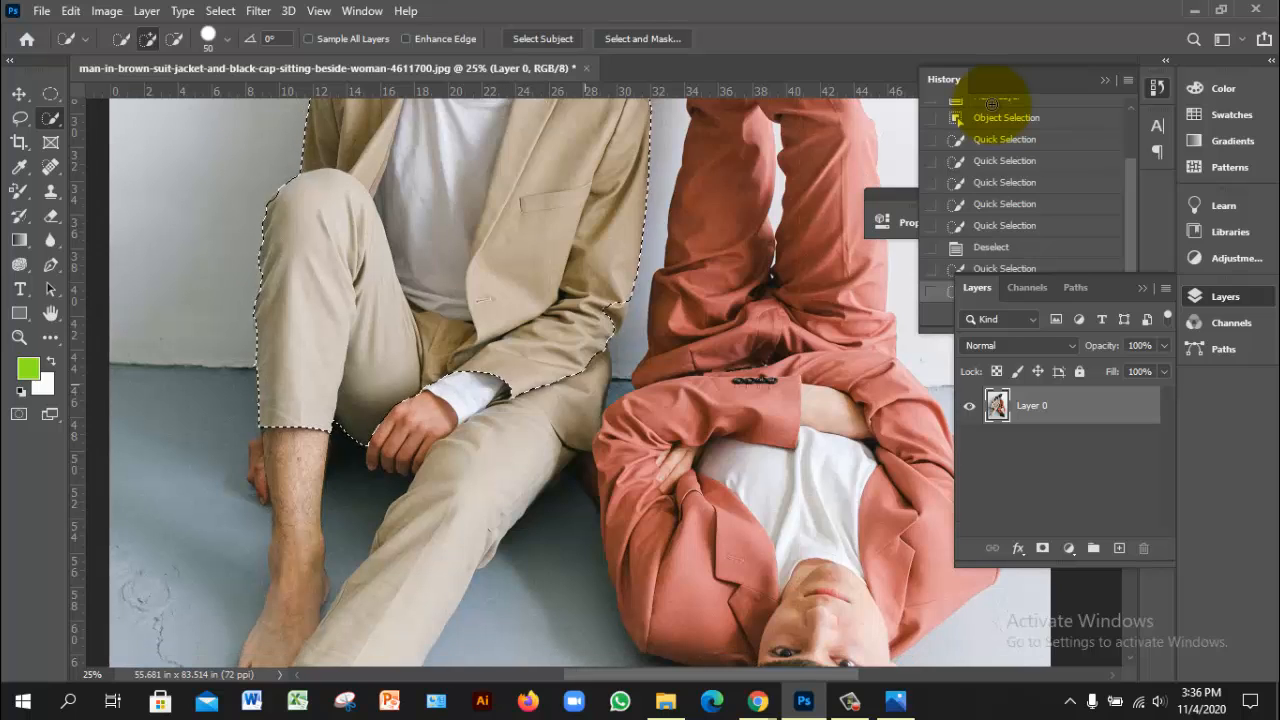
pyautogui.moveTo(590, 356)
pyautogui.mouseDown()
pyautogui.moveTo(584, 388)
pyautogui.moveTo(455, 492)
pyautogui.moveTo(425, 549)
pyautogui.mouseUp()
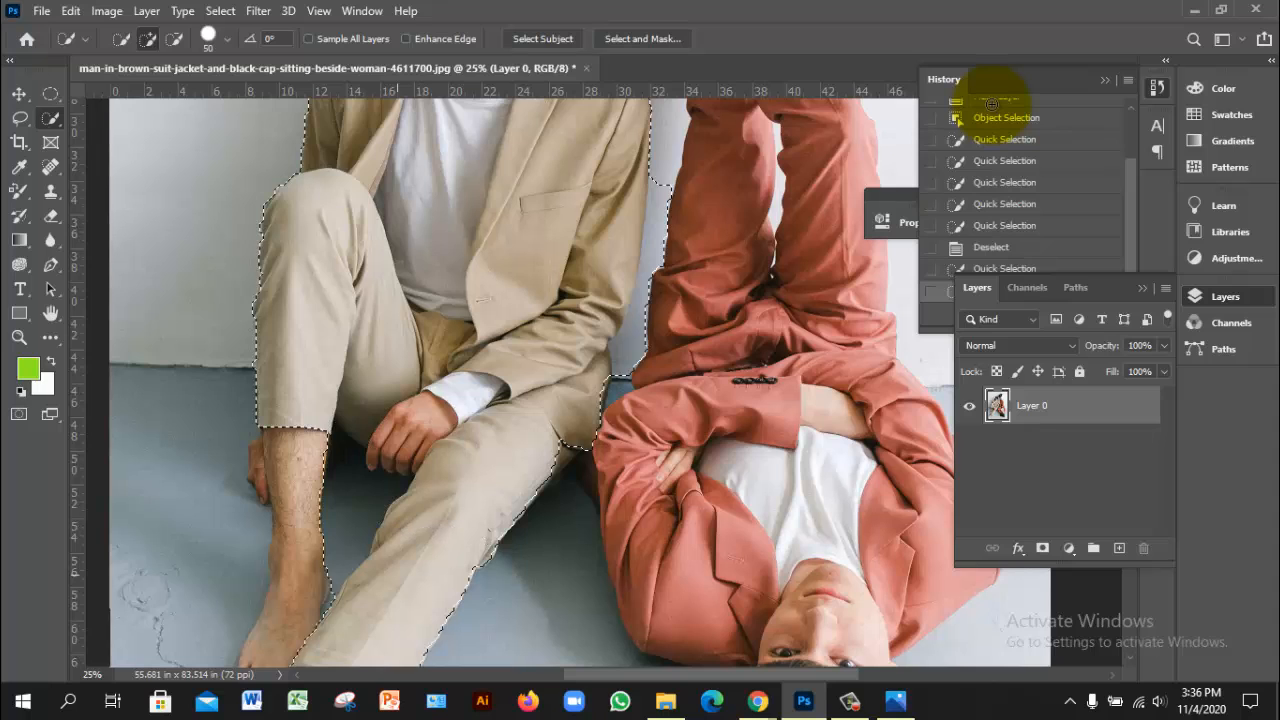
pyautogui.scroll(-3, 425, 443)
pyautogui.scroll(-3, 530, 380)
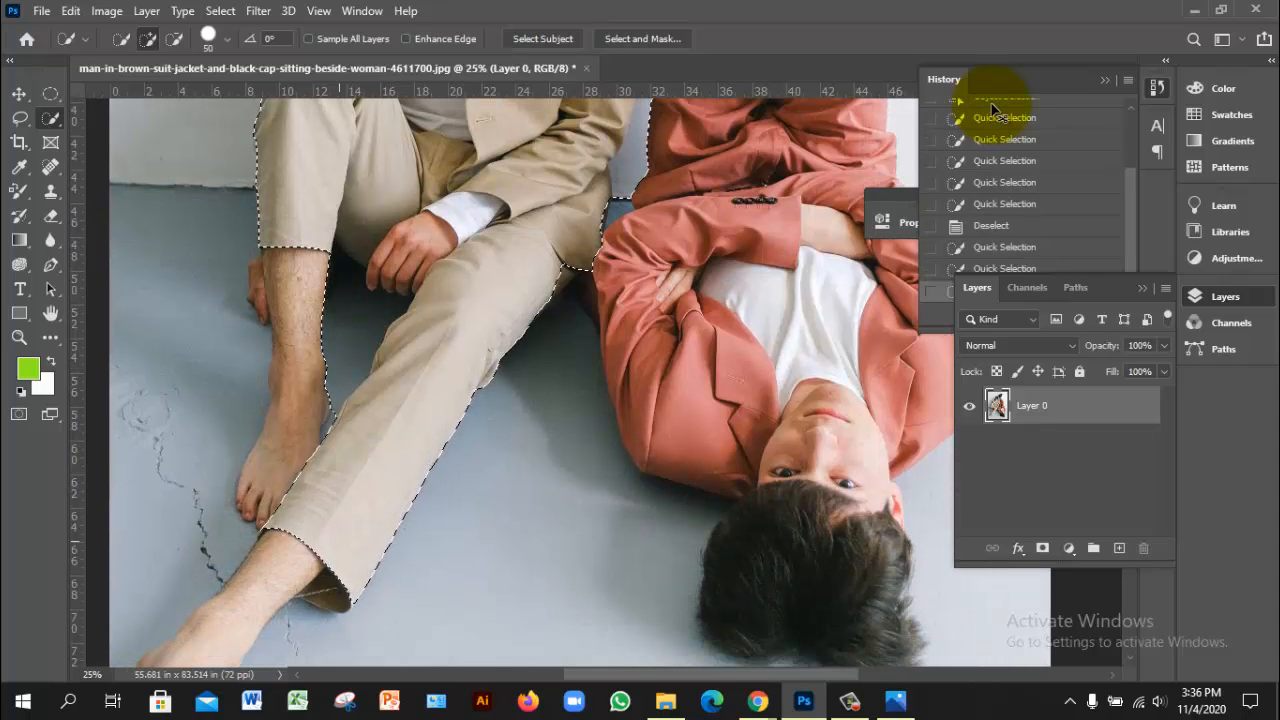
# - Set the brush size to 20 and add the dark inside of the outstretched leg's trouser cuff to the selection
pyautogui.hotkey('ctrl', '+')
pyautogui.hotkey('ctrl', '+')
pyautogui.moveTo(383, 567); pyautogui.dragTo(409, 454)
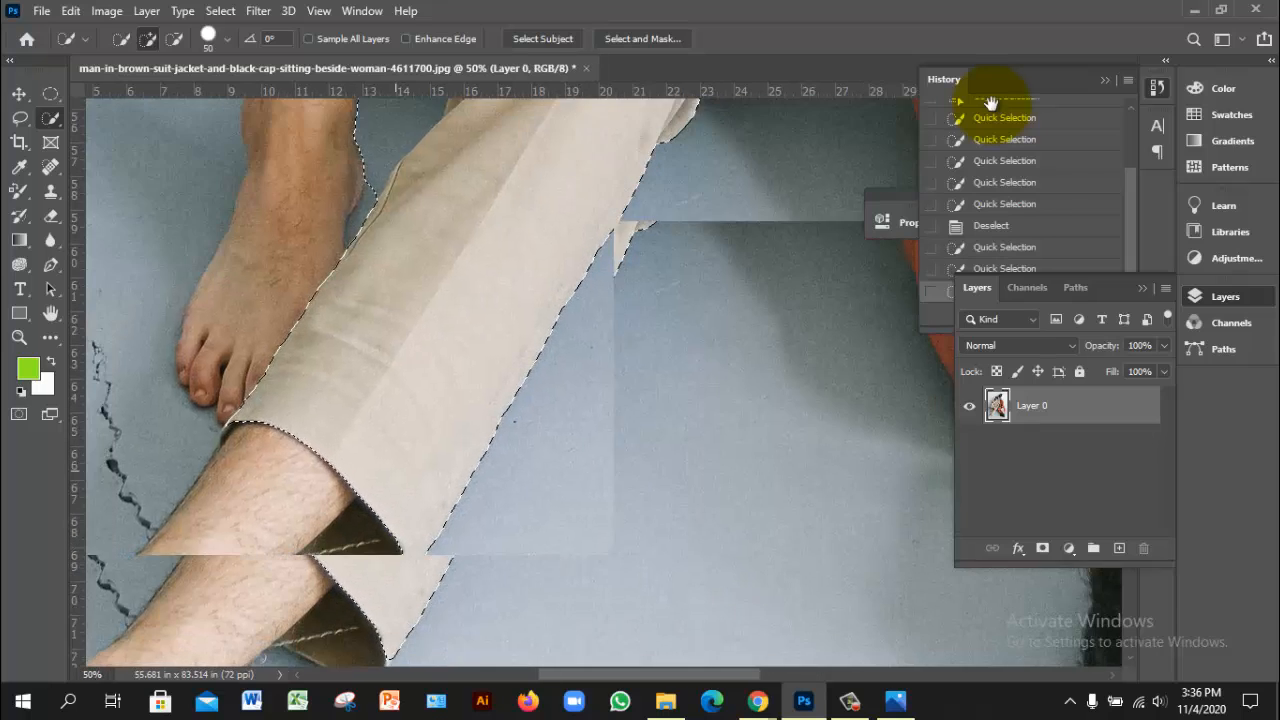
pyautogui.press('[')
pyautogui.press('[')
pyautogui.press('[')
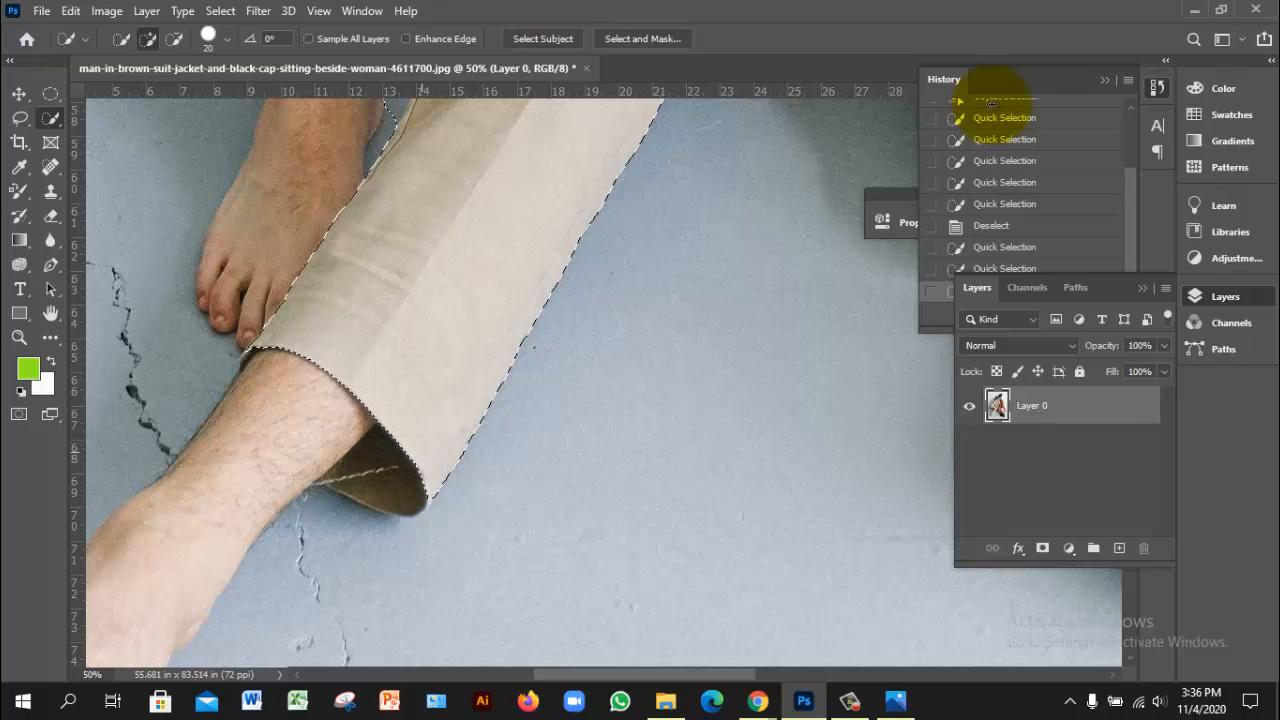
pyautogui.click(414, 452)
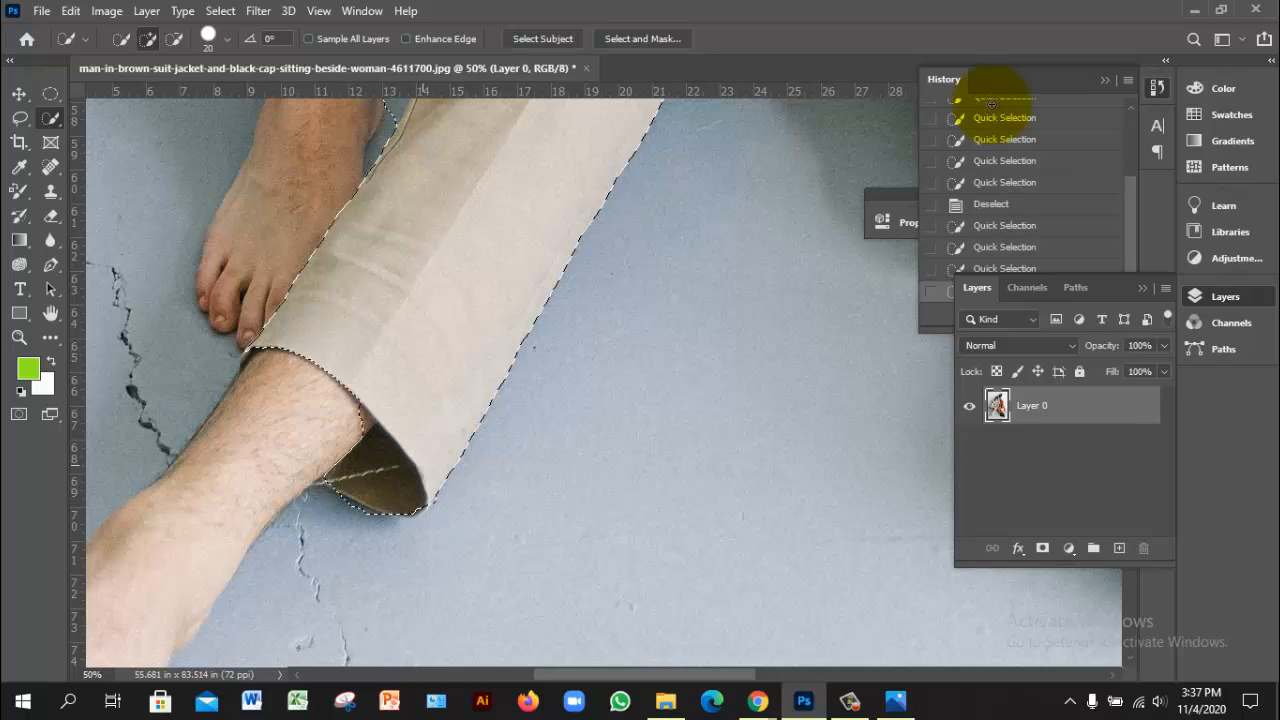
# - Set the brush size to 8 and subtract the sliver of ankle skin beside the trouser cuff from the selection
pyautogui.scroll(4, 362, 432)
pyautogui.scroll(1, 355, 432)
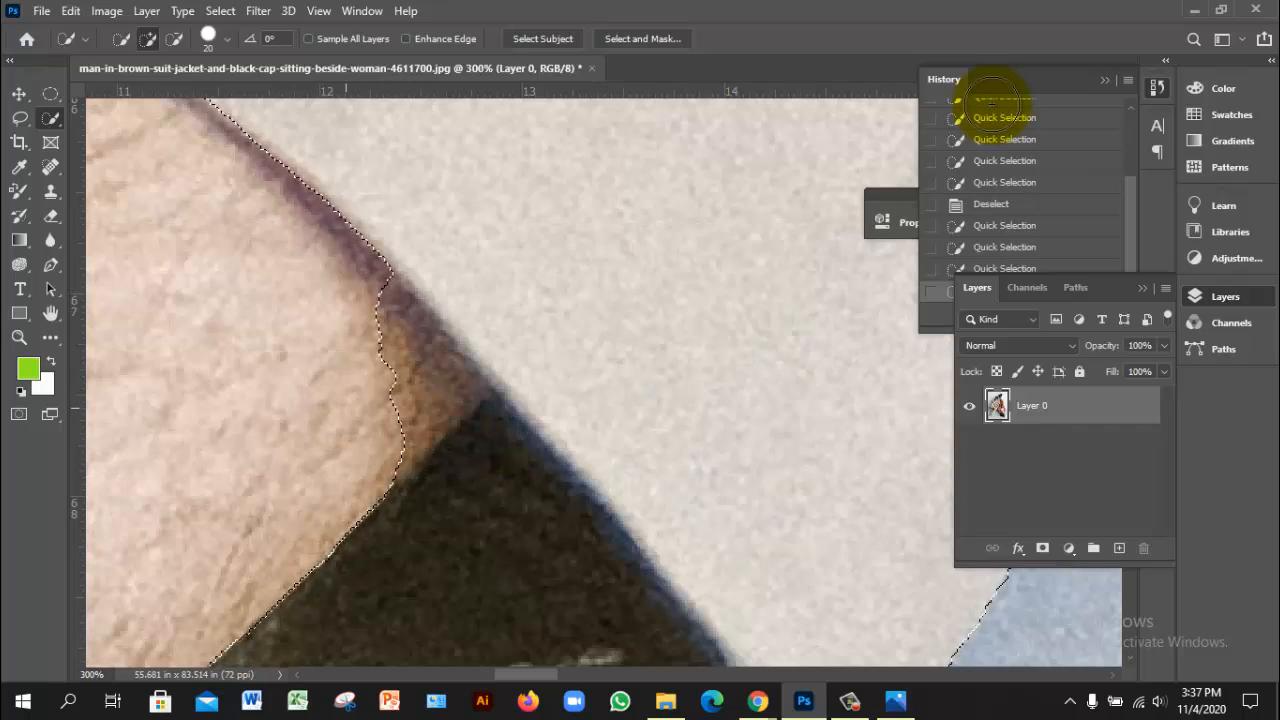
pyautogui.press('[')
pyautogui.press('[')
pyautogui.press('[')
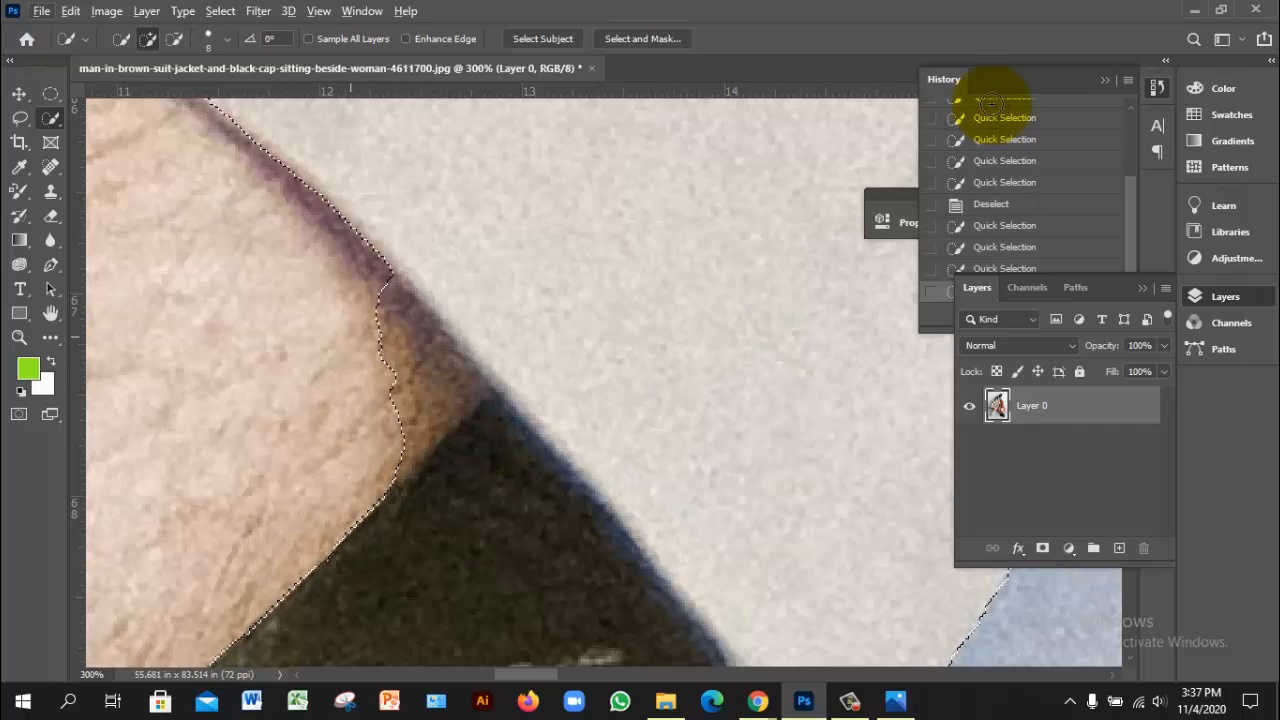
pyautogui.press('alt')
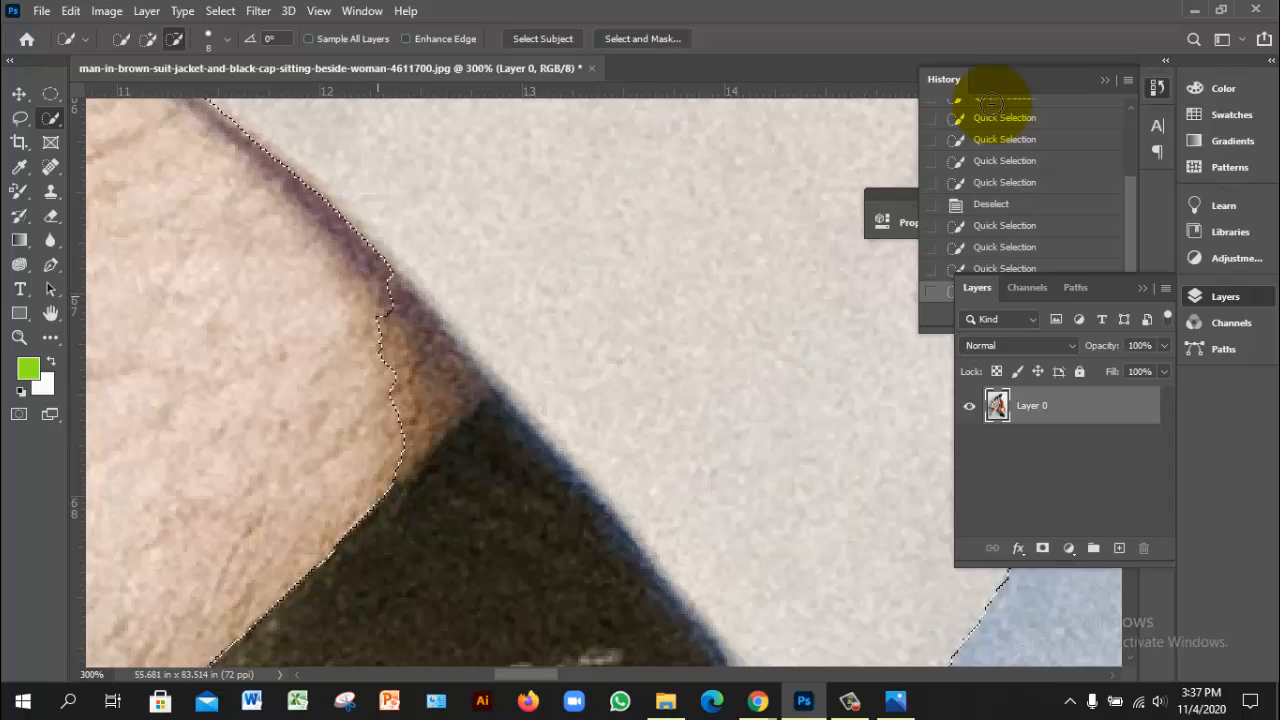
pyautogui.moveTo(423, 345)
pyautogui.mouseDown()
pyautogui.moveTo(456, 404)
pyautogui.moveTo(411, 431)
pyautogui.mouseUp()
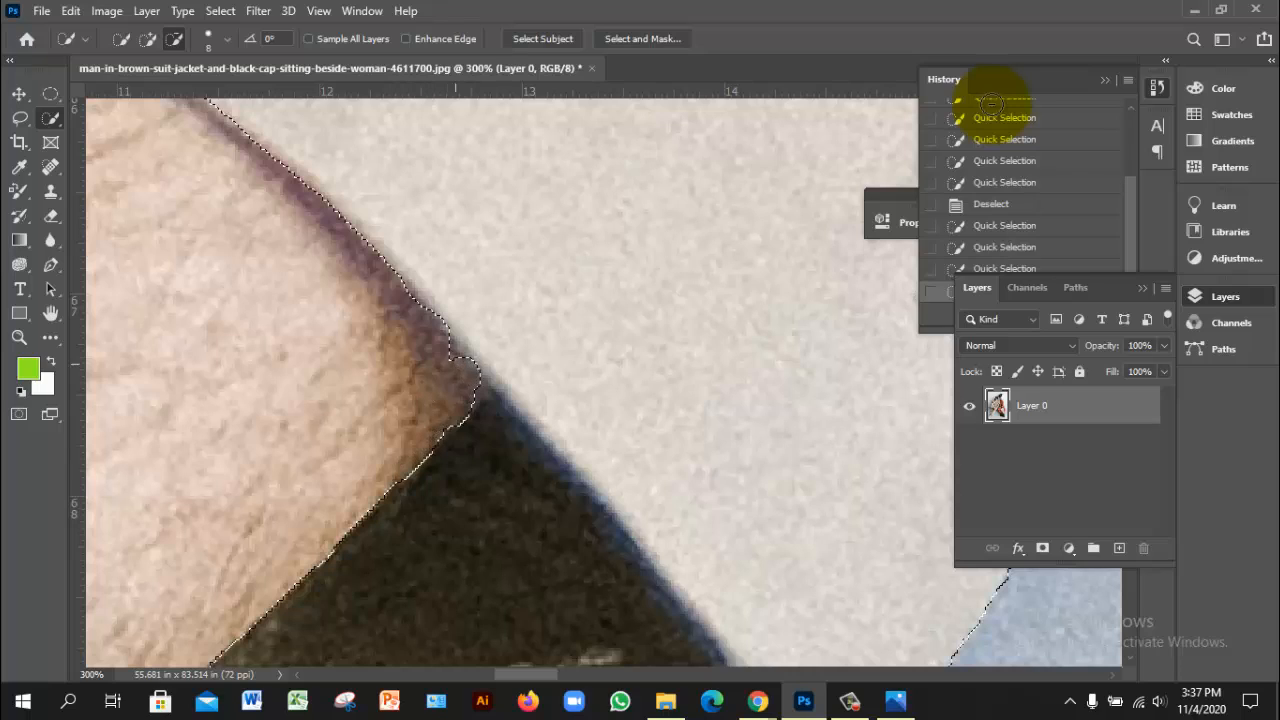
pyautogui.moveTo(419, 336); pyautogui.dragTo(470, 385)
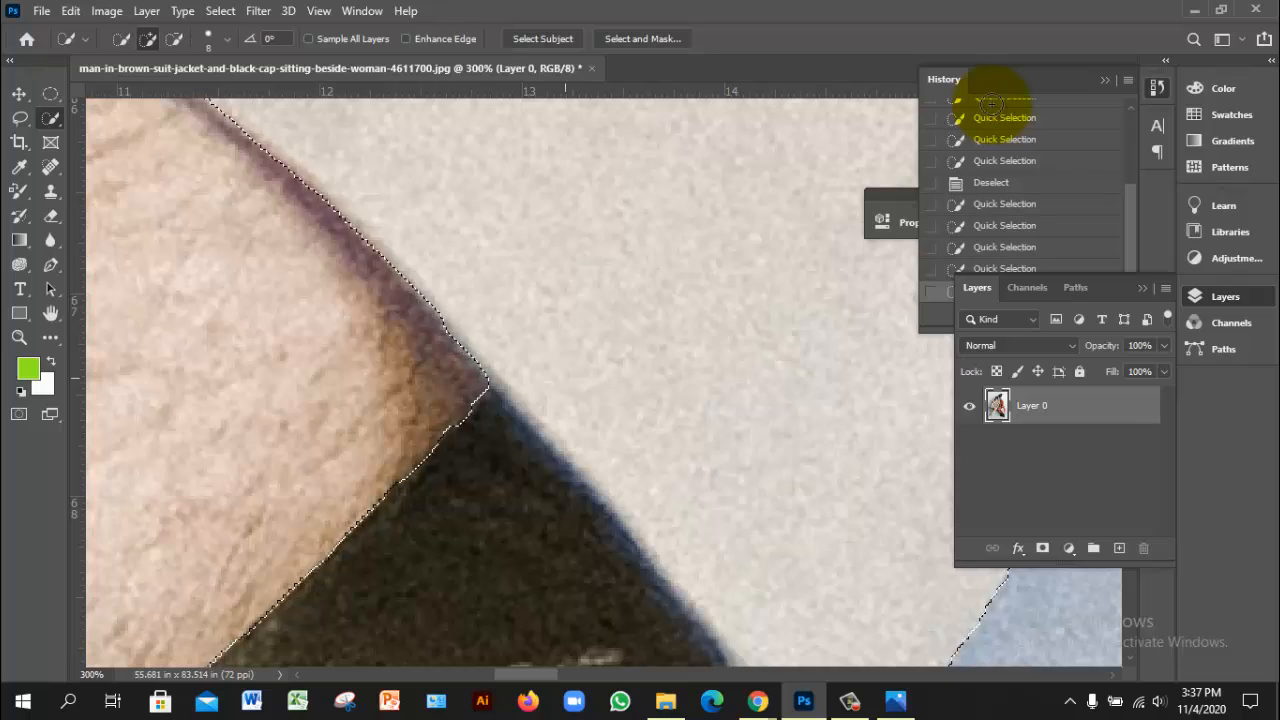
# - Subtract the strip of shadowed floor below the trouser cuff so the selection follows the fabric edge
pyautogui.hotkey('ctrl', '-')
pyautogui.hotkey('ctrl', '-')
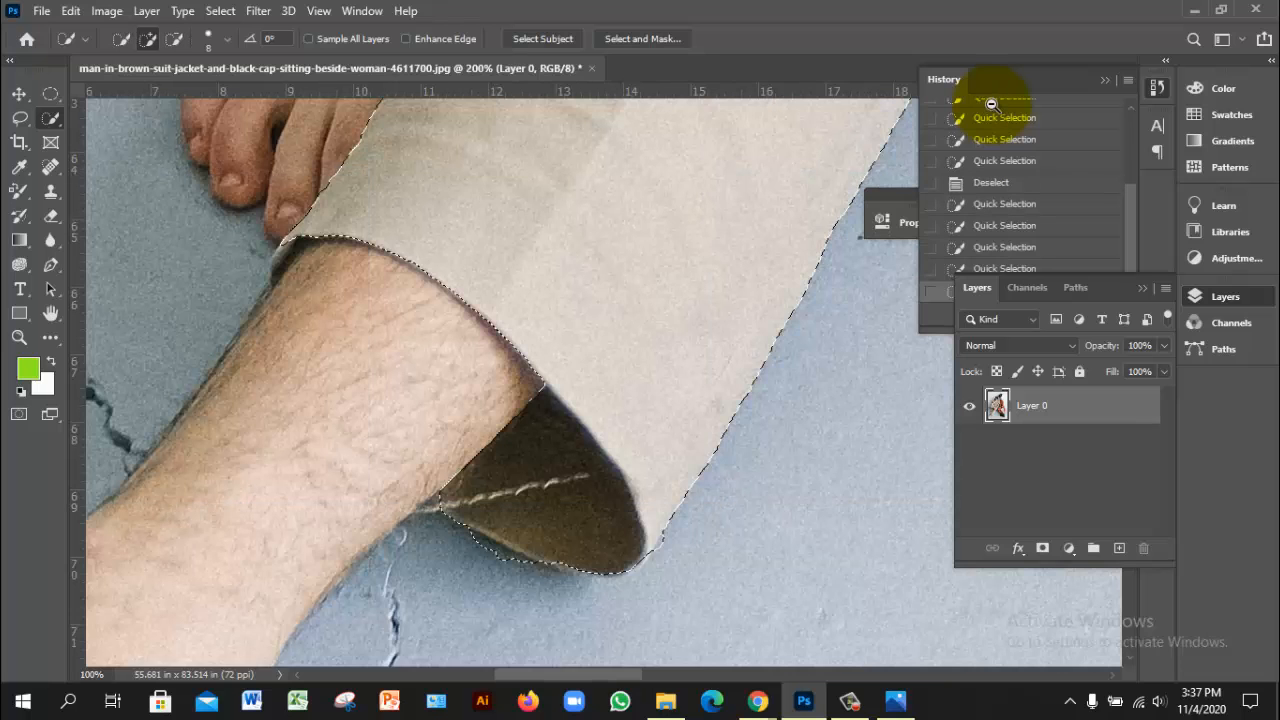
pyautogui.hotkey('ctrl', '+')
pyautogui.hotkey('ctrl', '+')
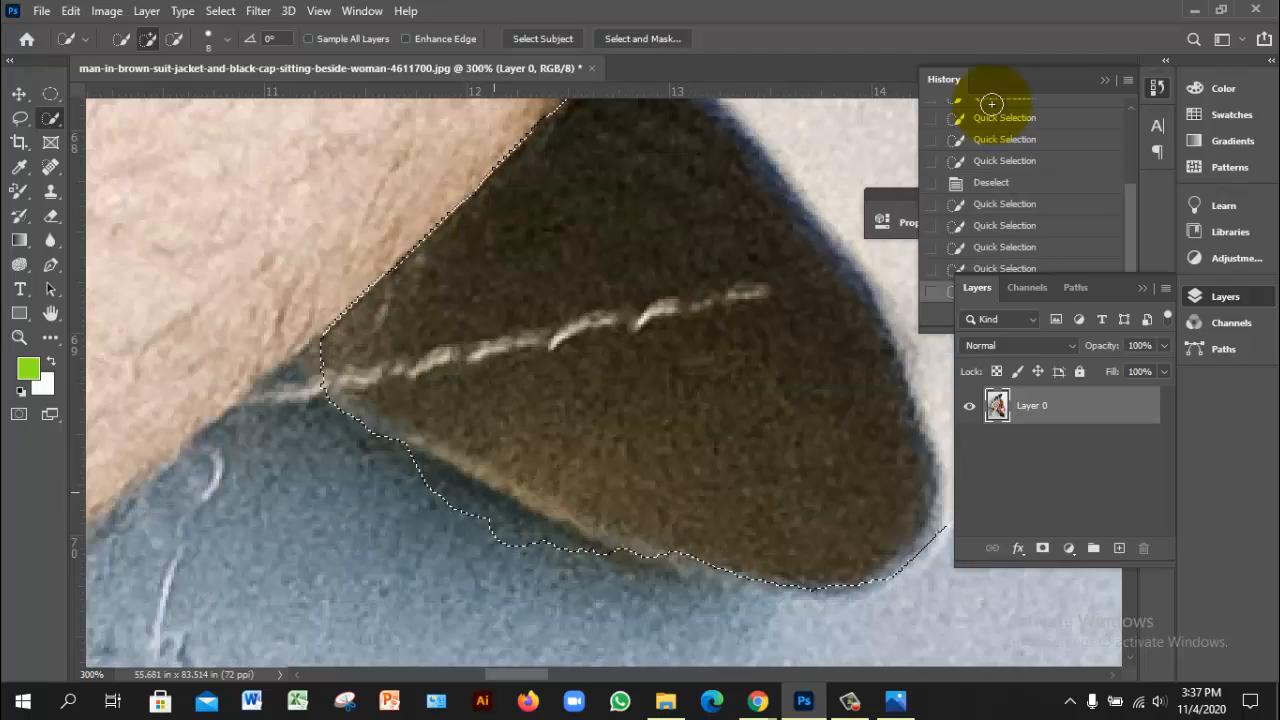
pyautogui.press('alt')
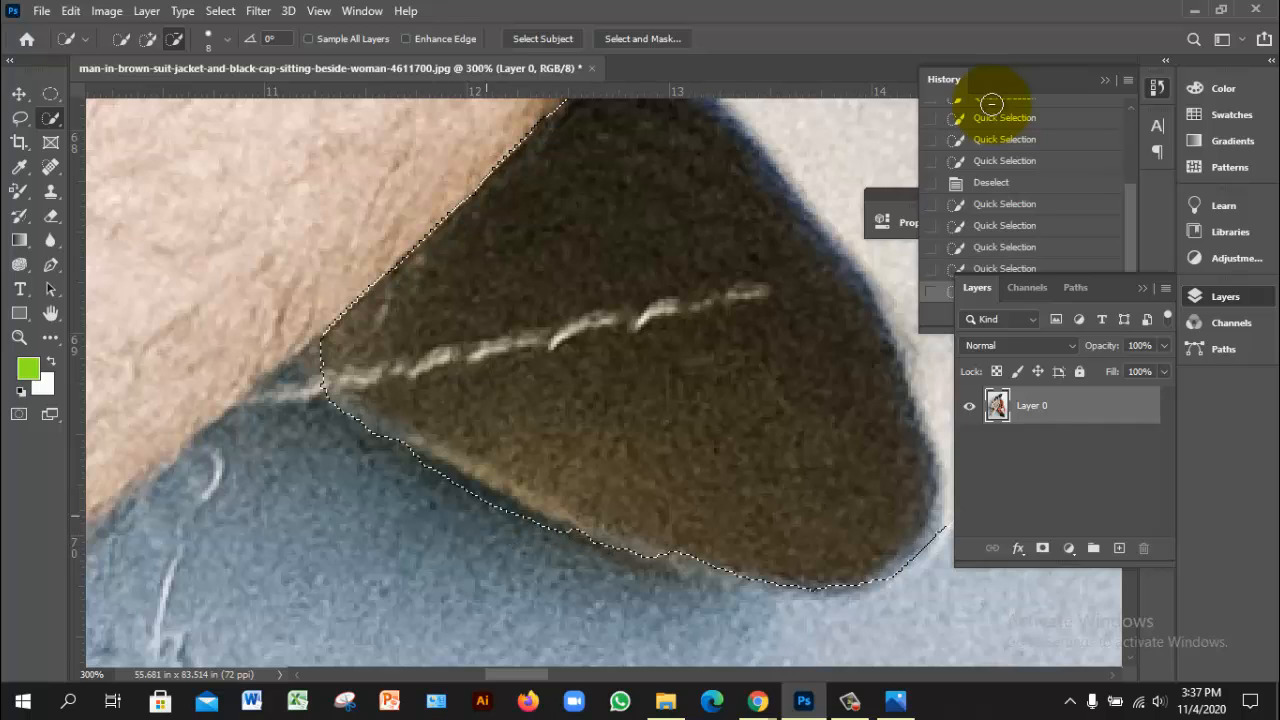
pyautogui.moveTo(413, 470); pyautogui.dragTo(389, 452)
pyautogui.keyDown('alt'); pyautogui.click(392, 479); pyautogui.keyUp('alt')
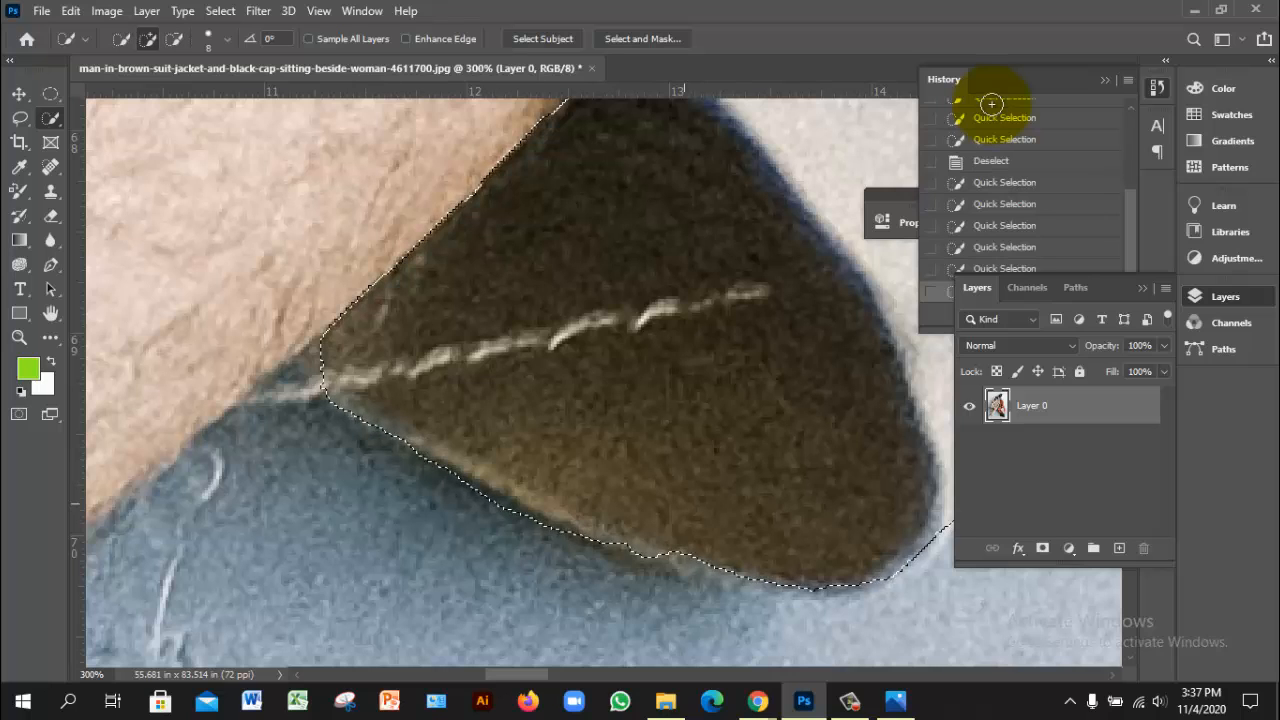
# - Set the brush size to 30 and subtract the floor between the bare lower leg and the outstretched trouser leg
pyautogui.keyDown('alt'); pyautogui.click(568, 466); pyautogui.keyUp('alt')
pyautogui.keyDown('alt'); pyautogui.click(568, 466); pyautogui.keyUp('alt')
pyautogui.keyDown('alt'); pyautogui.click(568, 466); pyautogui.keyUp('alt')
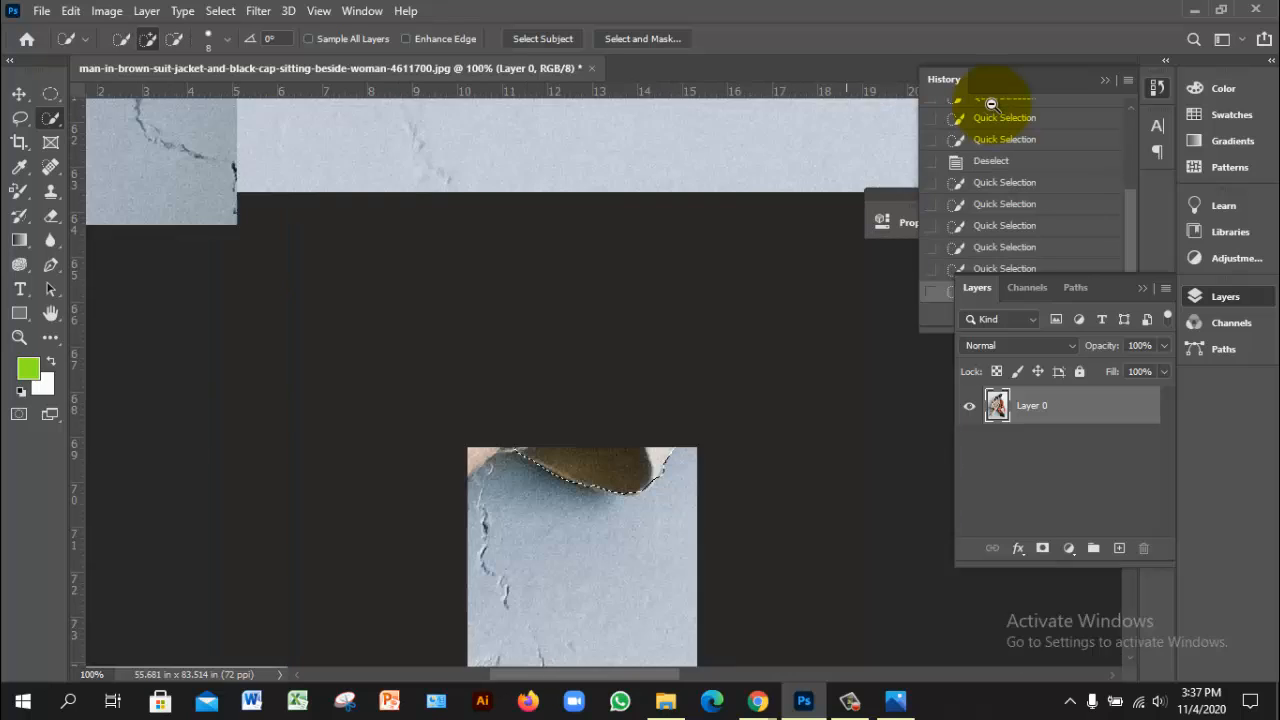
pyautogui.keyDown('alt'); pyautogui.click(568, 466); pyautogui.keyUp('alt')
pyautogui.moveTo(571, 185)
pyautogui.mouseDown()
pyautogui.moveTo(508, 325)
pyautogui.moveTo(488, 461)
pyautogui.mouseUp()
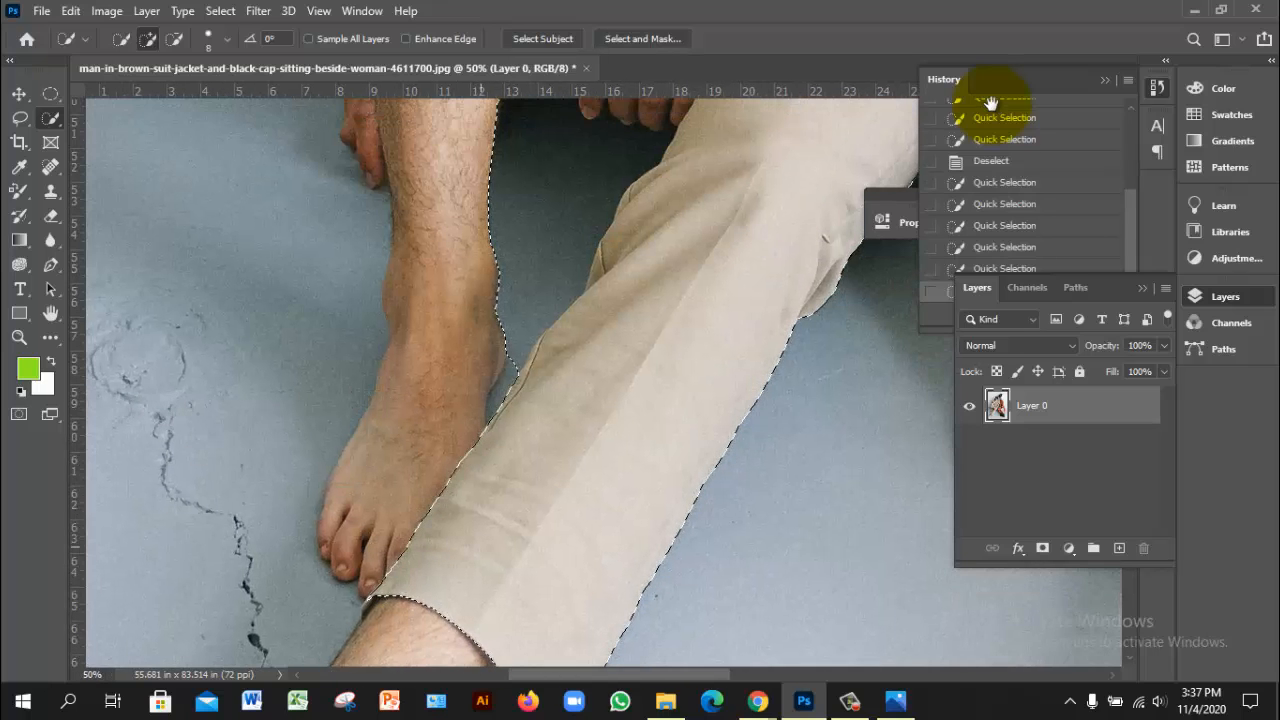
pyautogui.moveTo(502, 317); pyautogui.dragTo(454, 500)
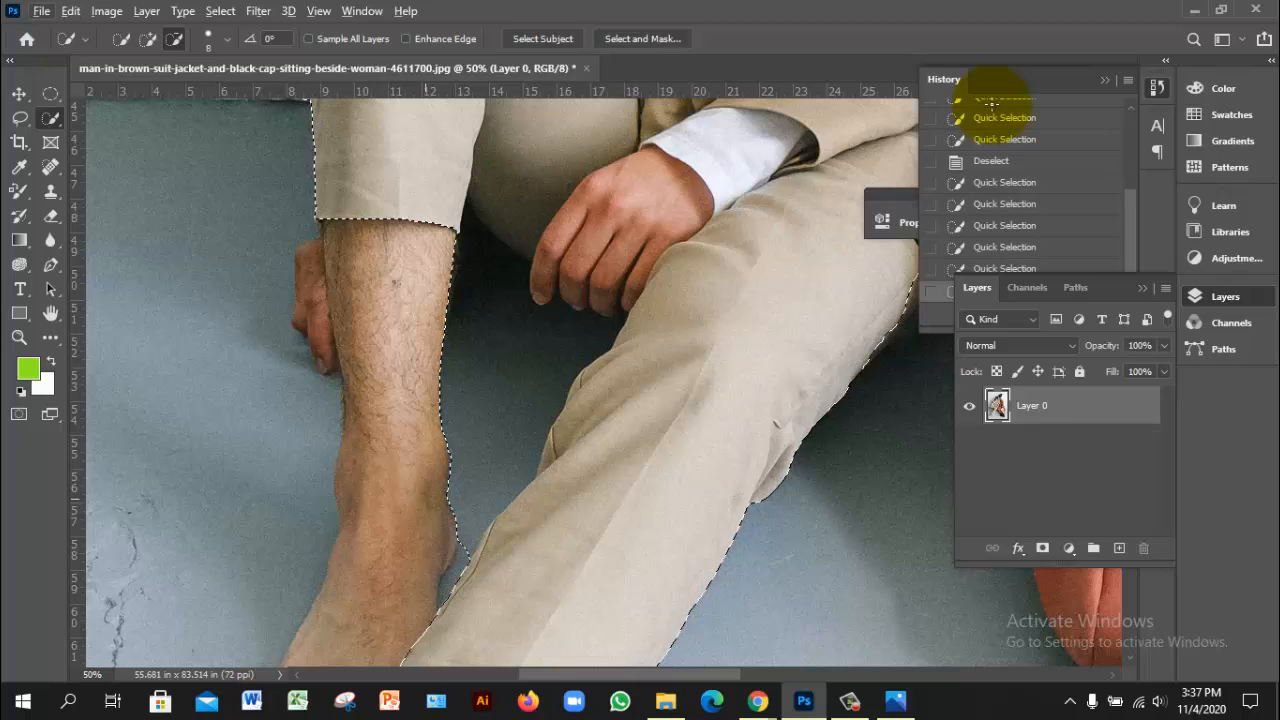
pyautogui.press(']')
pyautogui.press(']')
pyautogui.press(']')
pyautogui.press(']')
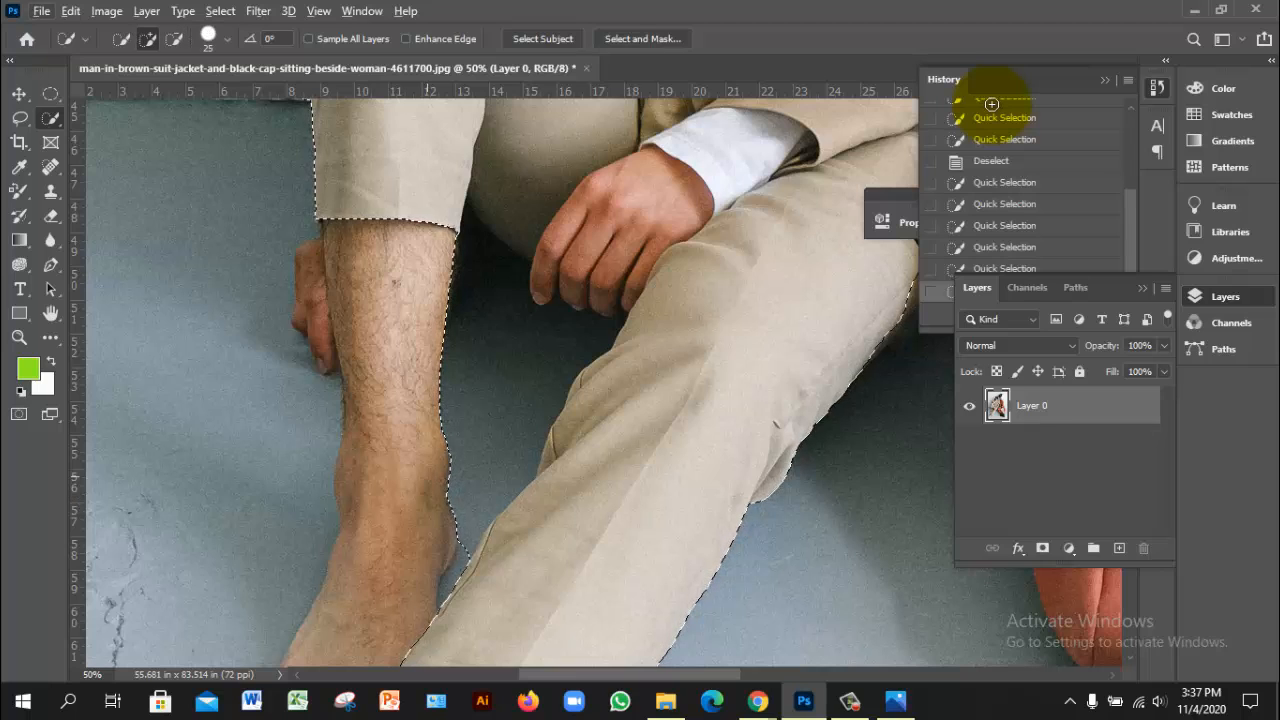
pyautogui.press('alt')
pyautogui.moveTo(435, 496); pyautogui.dragTo(468, 455)
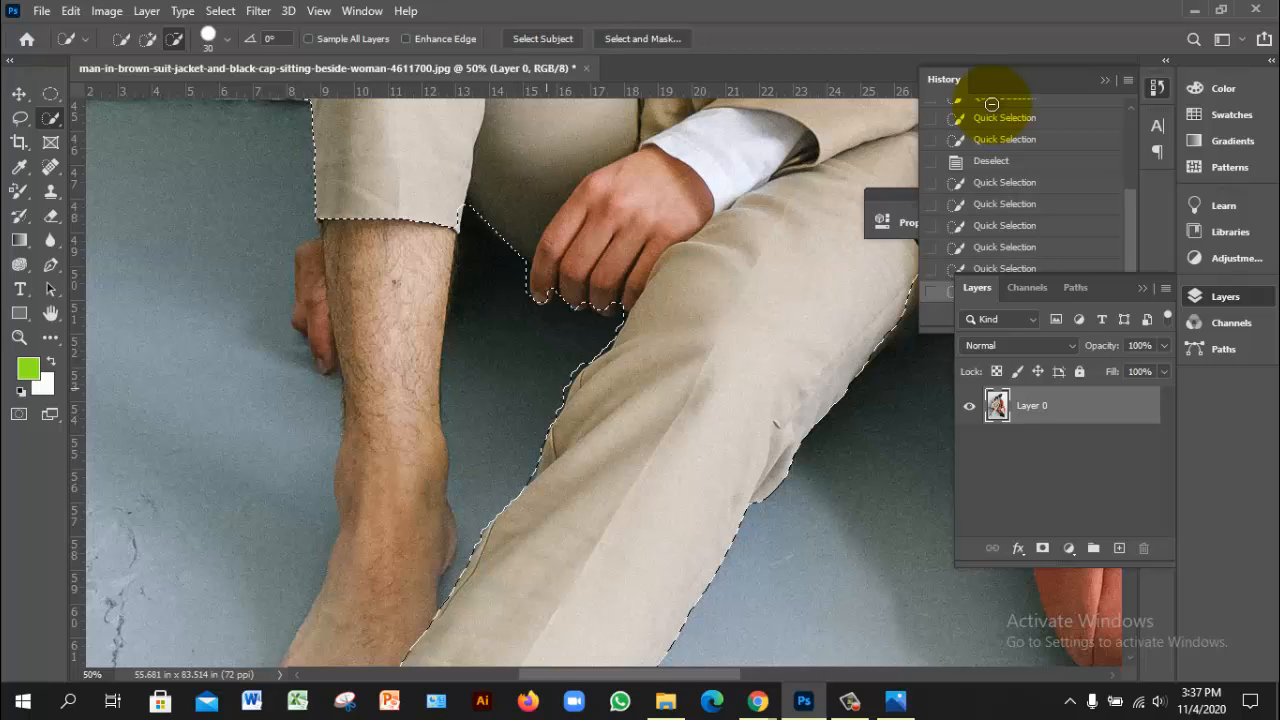
# - Subtract the hand resting on the knee and the white shirt cuff from the selection
pyautogui.moveTo(585, 320); pyautogui.dragTo(597, 254)
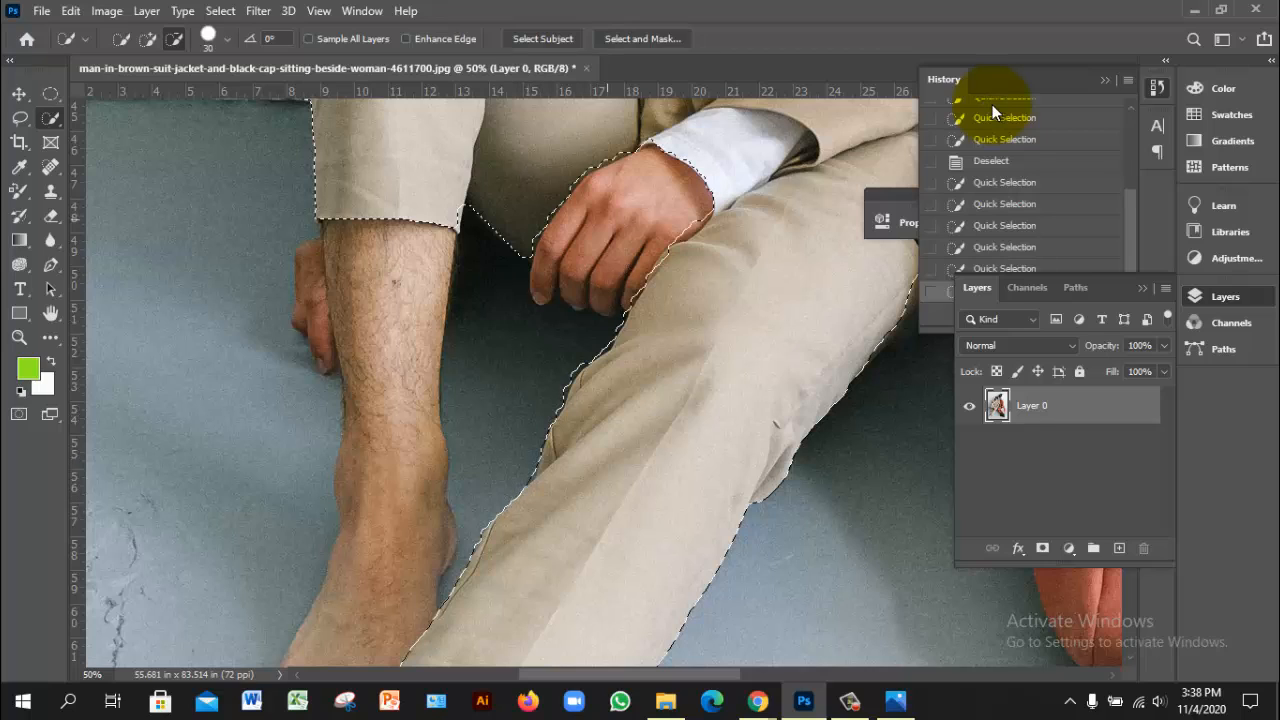
pyautogui.moveTo(668, 175)
pyautogui.mouseDown()
pyautogui.moveTo(544, 415)
pyautogui.moveTo(575, 430)
pyautogui.moveTo(588, 420)
pyautogui.mouseUp()
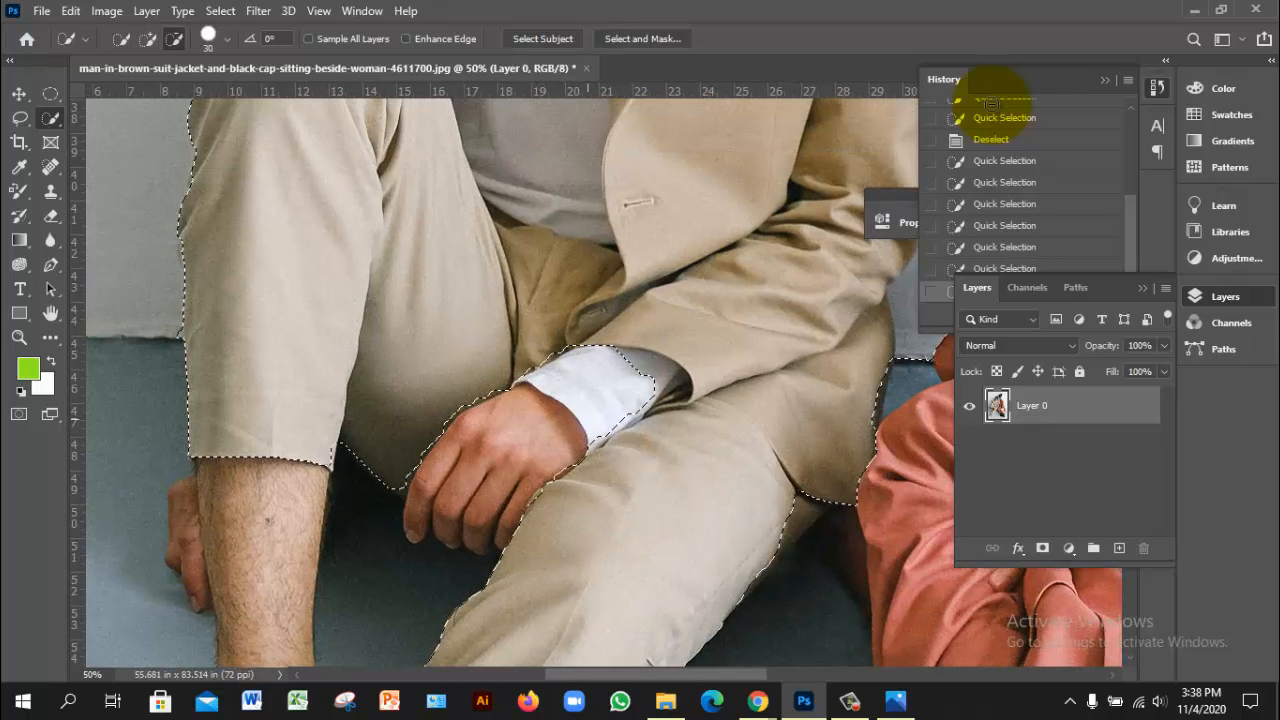
pyautogui.click(660, 388)
pyautogui.keyDown('alt'); pyautogui.click(651, 391); pyautogui.keyUp('alt')
# - Set the brush size to 9 and add the dark inside of the jacket sleeve opening beside the shirt cuff to the selection
pyautogui.keyDown('ctrl'); pyautogui.click(690, 412); pyautogui.keyUp('ctrl')
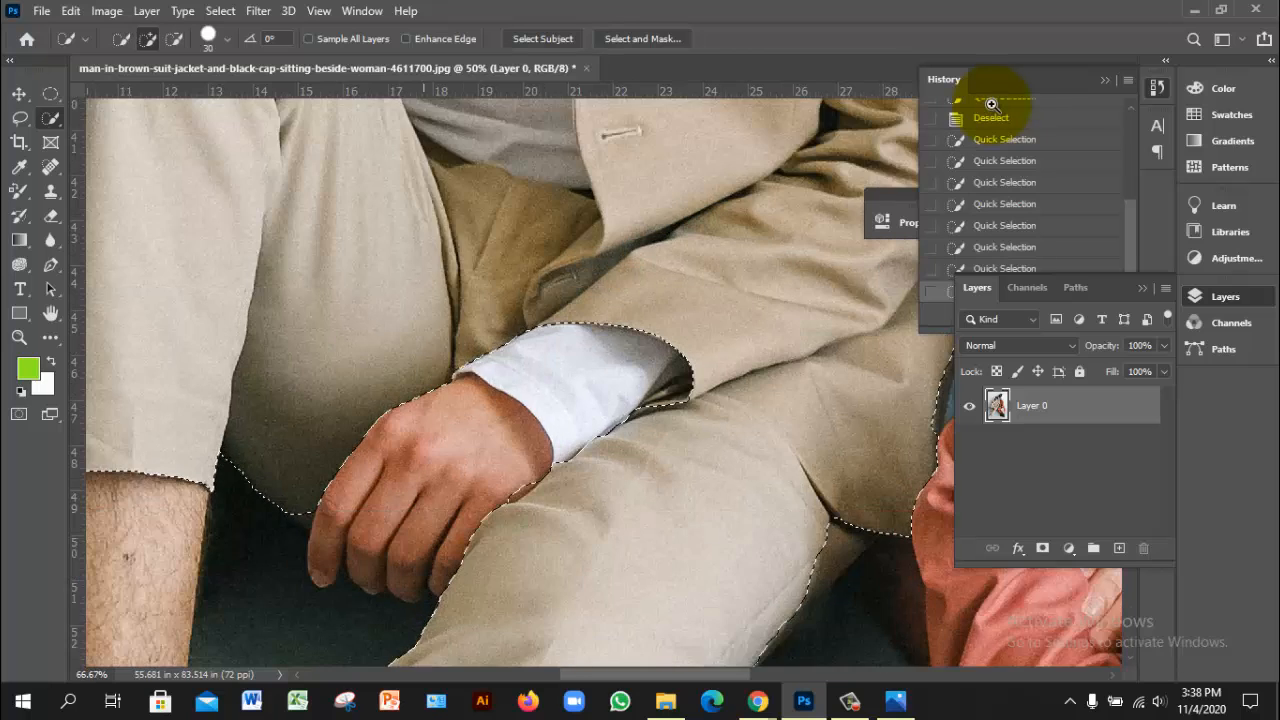
pyautogui.keyDown('ctrl'); pyautogui.click(690, 412); pyautogui.keyUp('ctrl')
pyautogui.keyDown('ctrl'); pyautogui.click(690, 412); pyautogui.keyUp('ctrl')
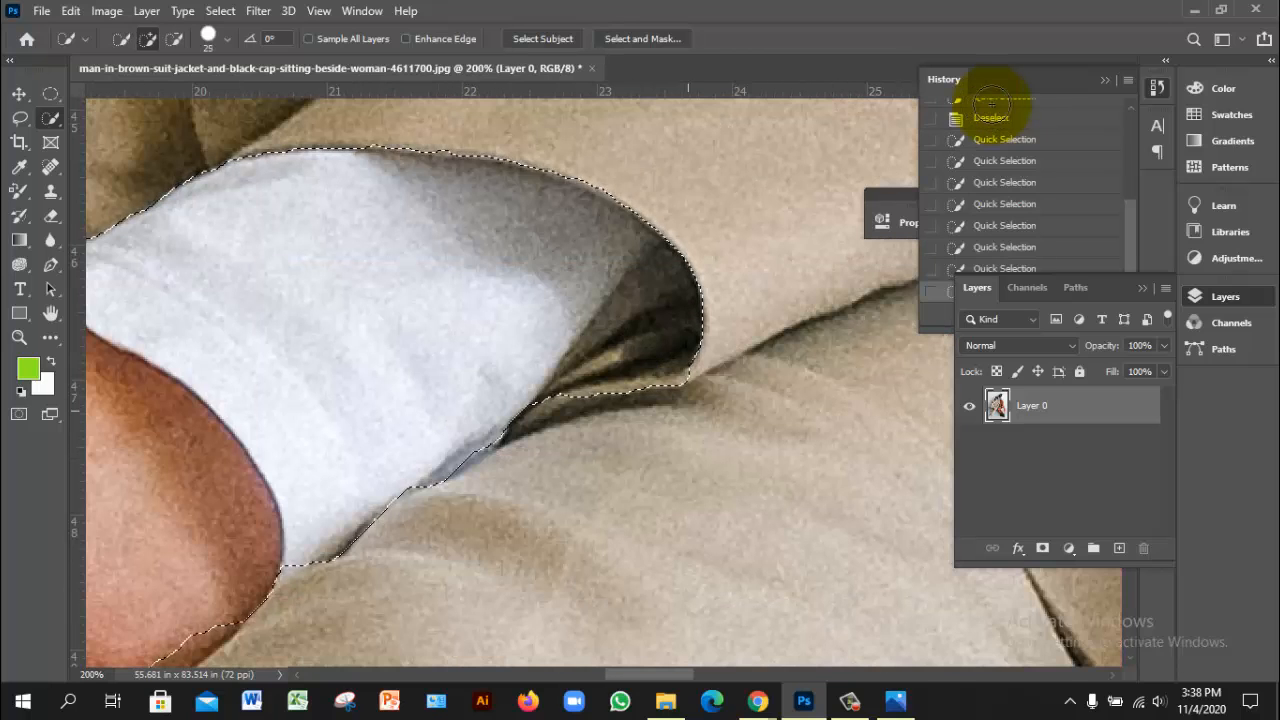
pyautogui.press('[')
pyautogui.press('[')
pyautogui.press('[')
pyautogui.press('[')
pyautogui.press('[')
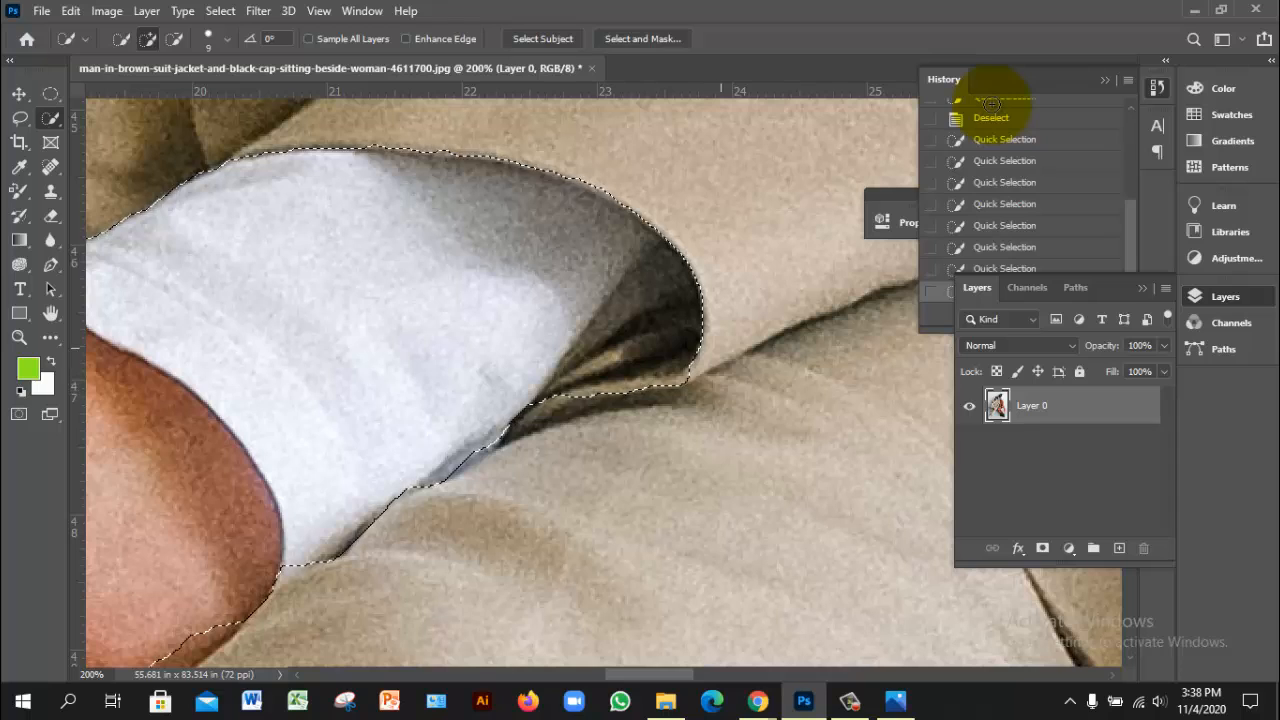
pyautogui.moveTo(722, 319); pyautogui.dragTo(682, 320)
pyautogui.moveTo(635, 377); pyautogui.dragTo(586, 396)
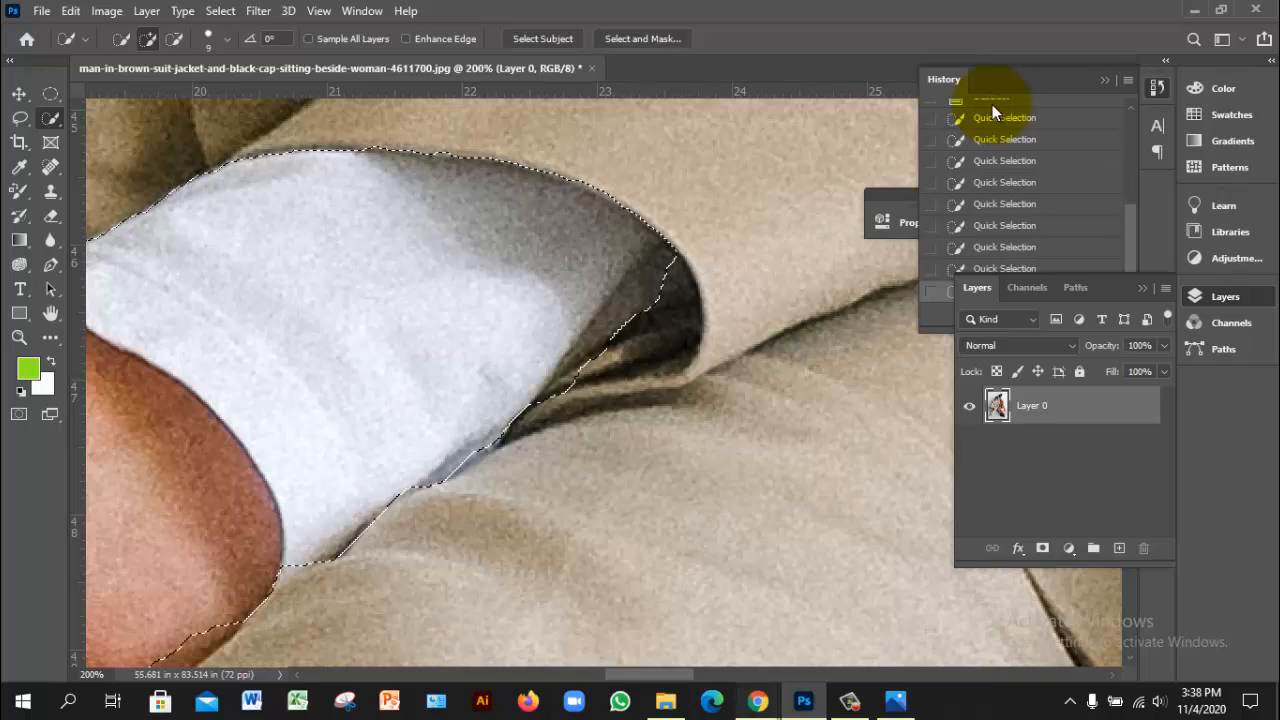
# - Switch to the Google Meet call in Chrome, admit the waiting participant, and return to Photoshop
pyautogui.click(757, 701)
pyautogui.click(655, 620)
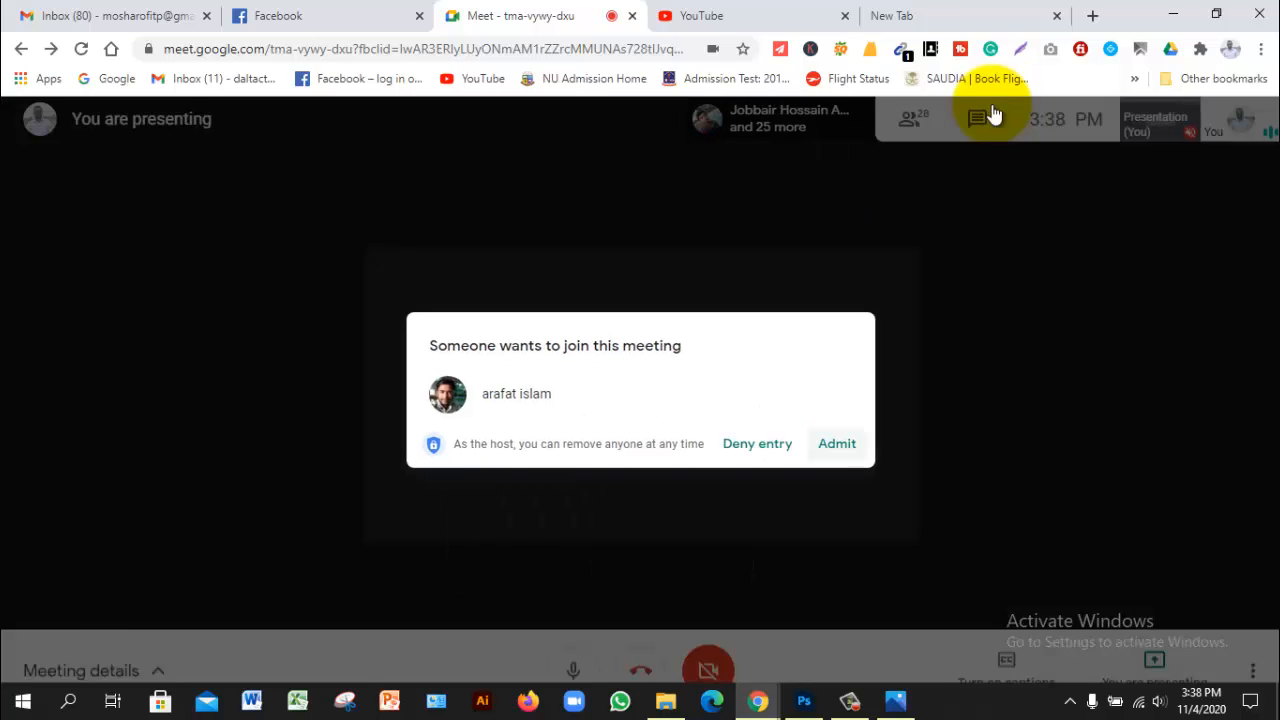
pyautogui.click(836, 443)
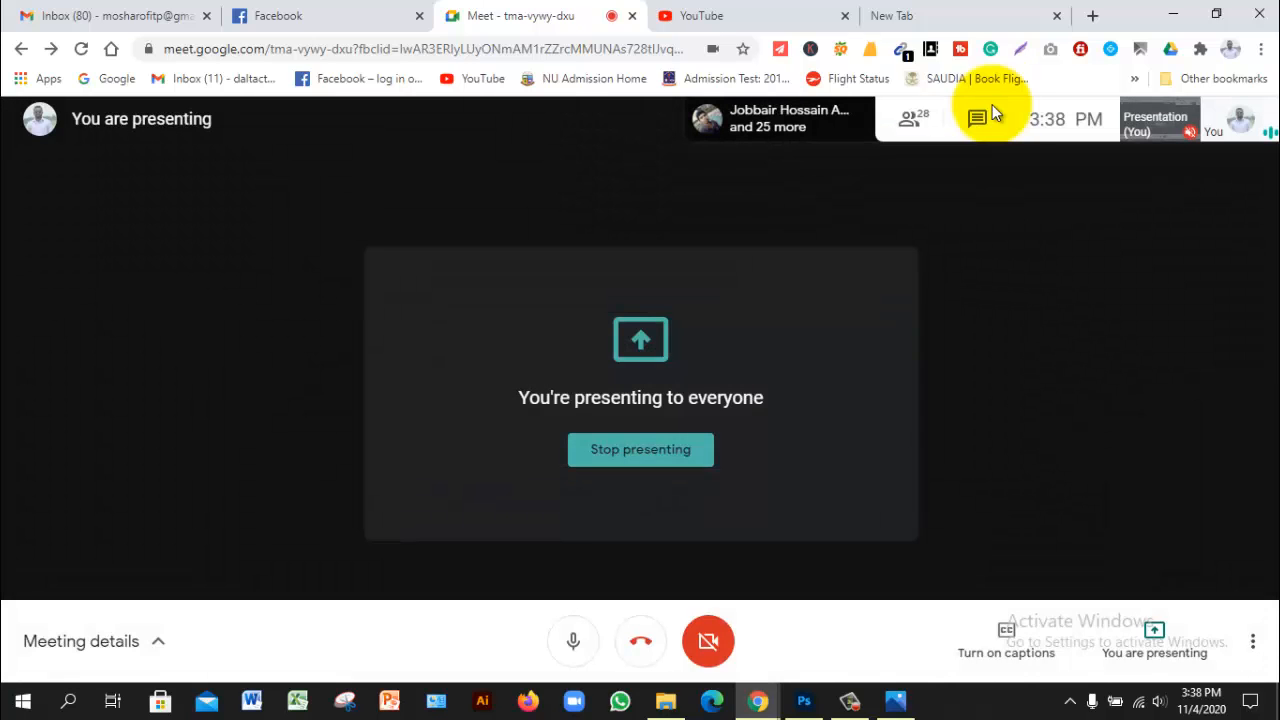
pyautogui.click(803, 701)
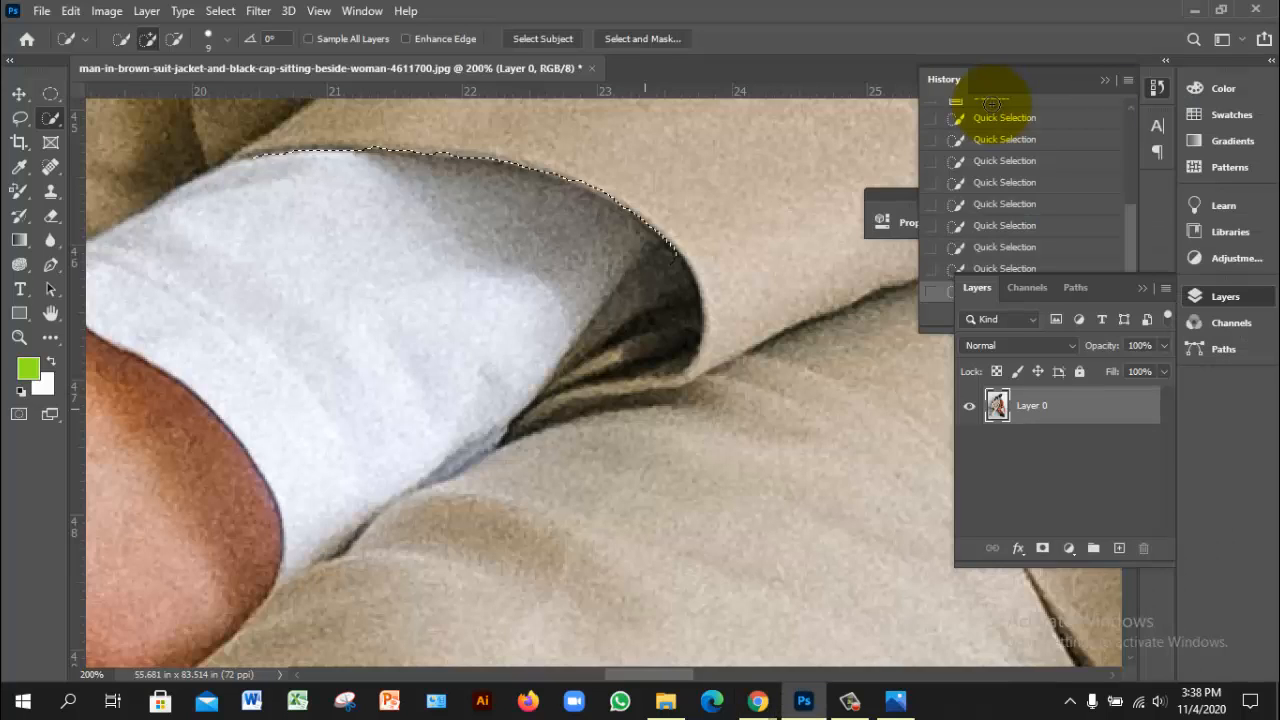
# - Set the brush size to 30 and subtract the wall area between the beige jacket and the neighbouring red suit from the selection
pyautogui.hotkey('ctrl', '-')
pyautogui.hotkey('ctrl', '-')
pyautogui.hotkey('ctrl', '-')
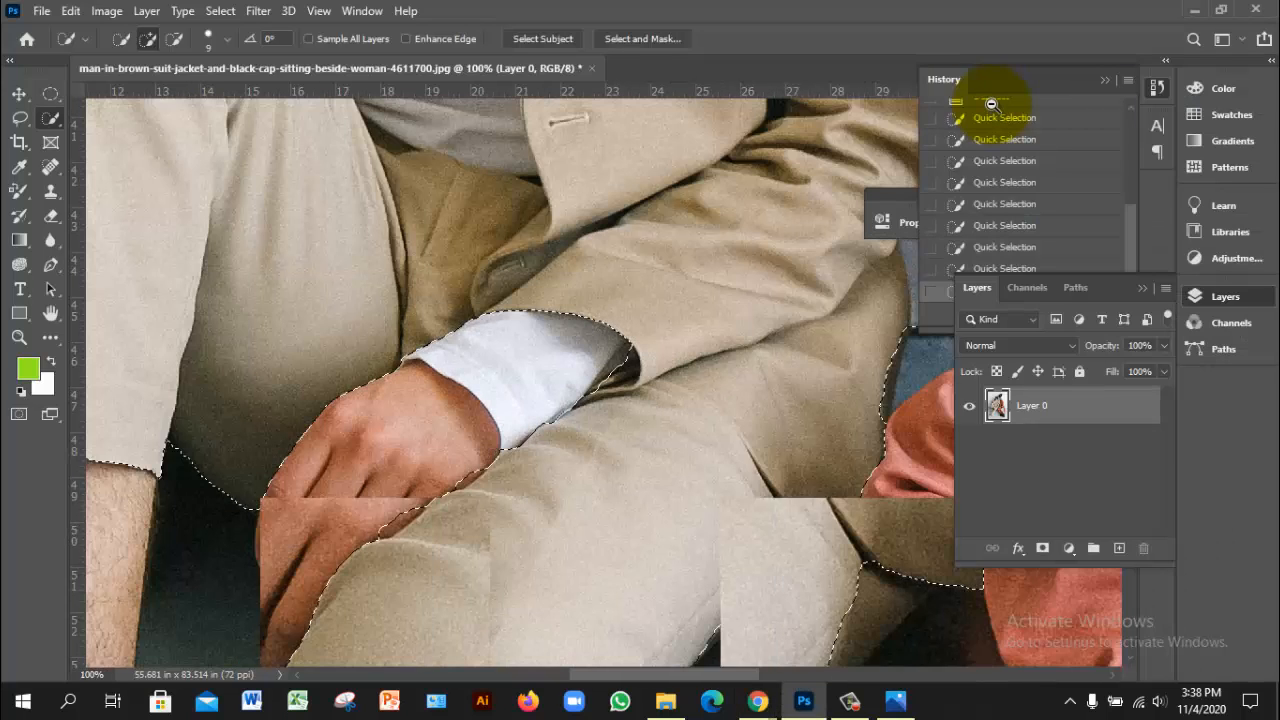
pyautogui.hotkey('ctrl', '-')
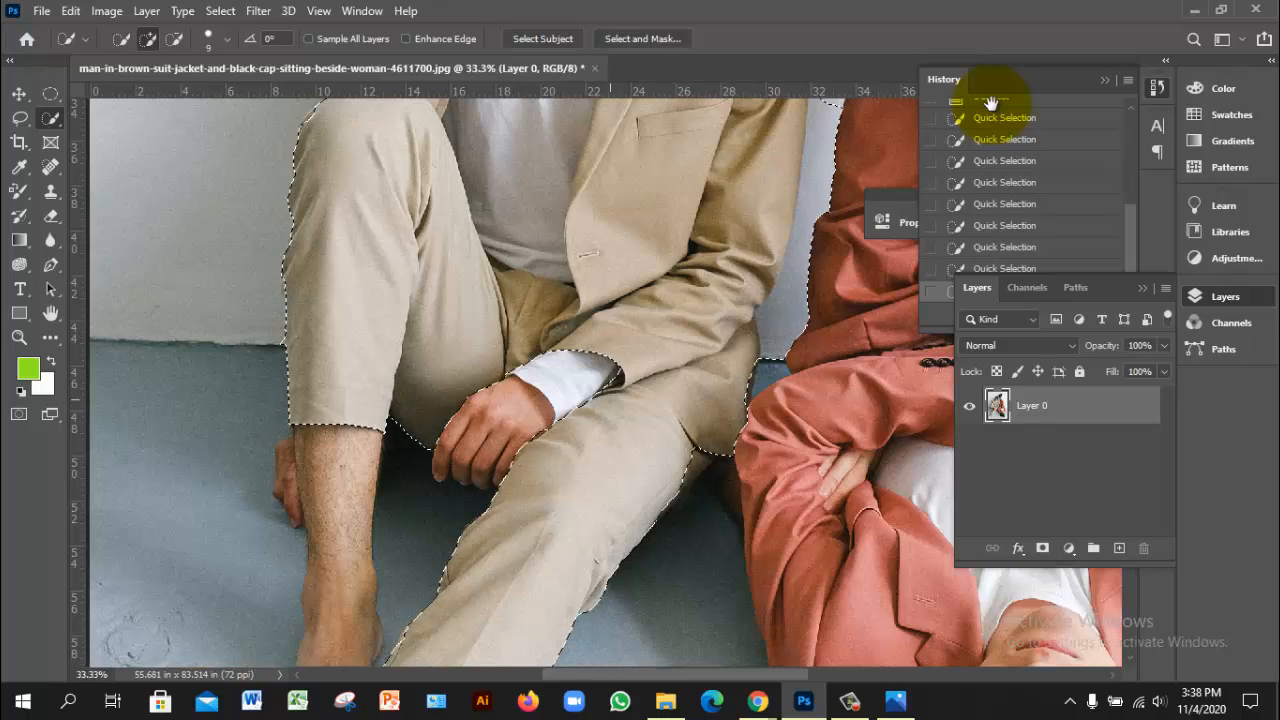
pyautogui.moveTo(604, 382); pyautogui.dragTo(462, 565)
pyautogui.press(']')
pyautogui.press(']')
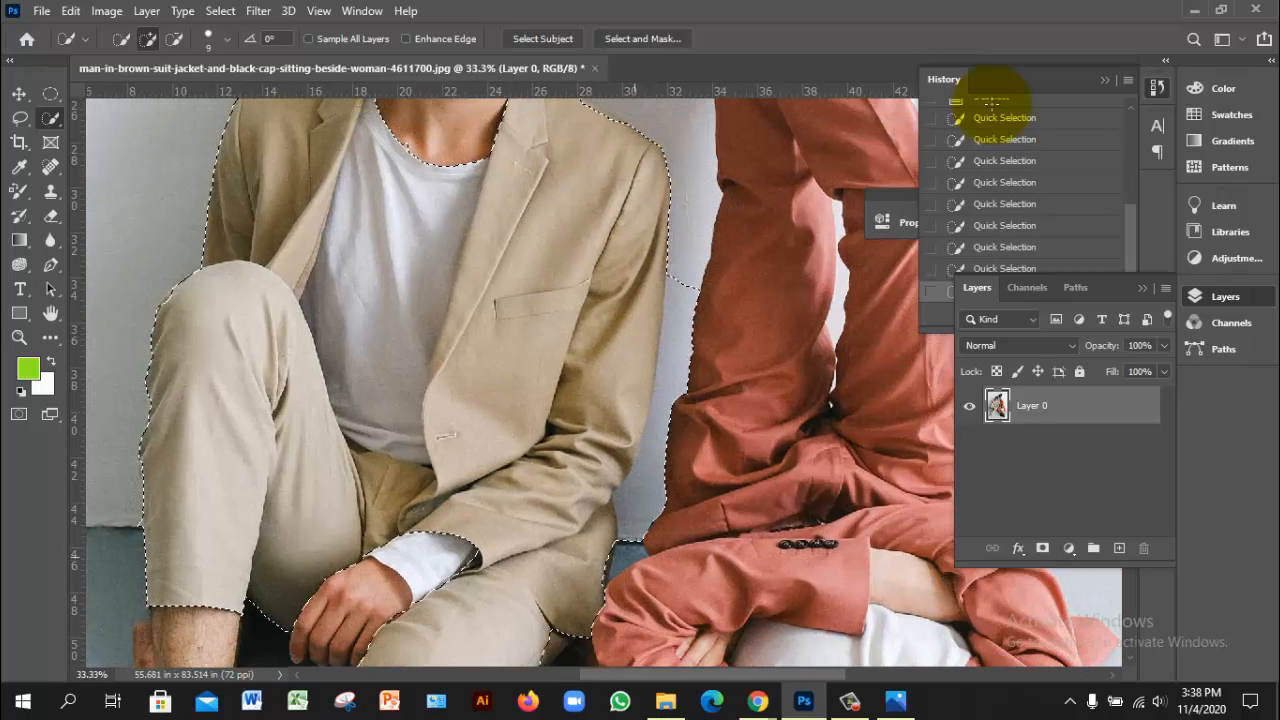
pyautogui.press(']')
pyautogui.press(']')
pyautogui.press(']')
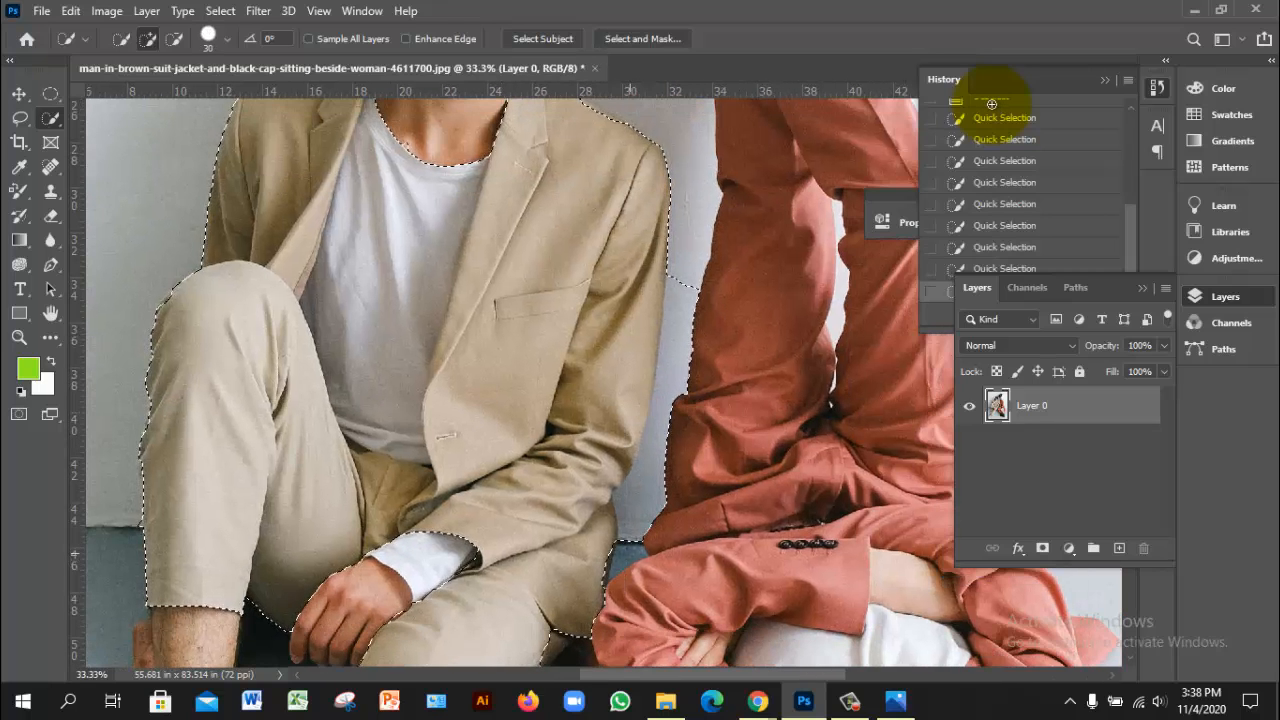
pyautogui.press('alt')
pyautogui.keyDown('alt'); pyautogui.click(635, 537); pyautogui.keyUp('alt')
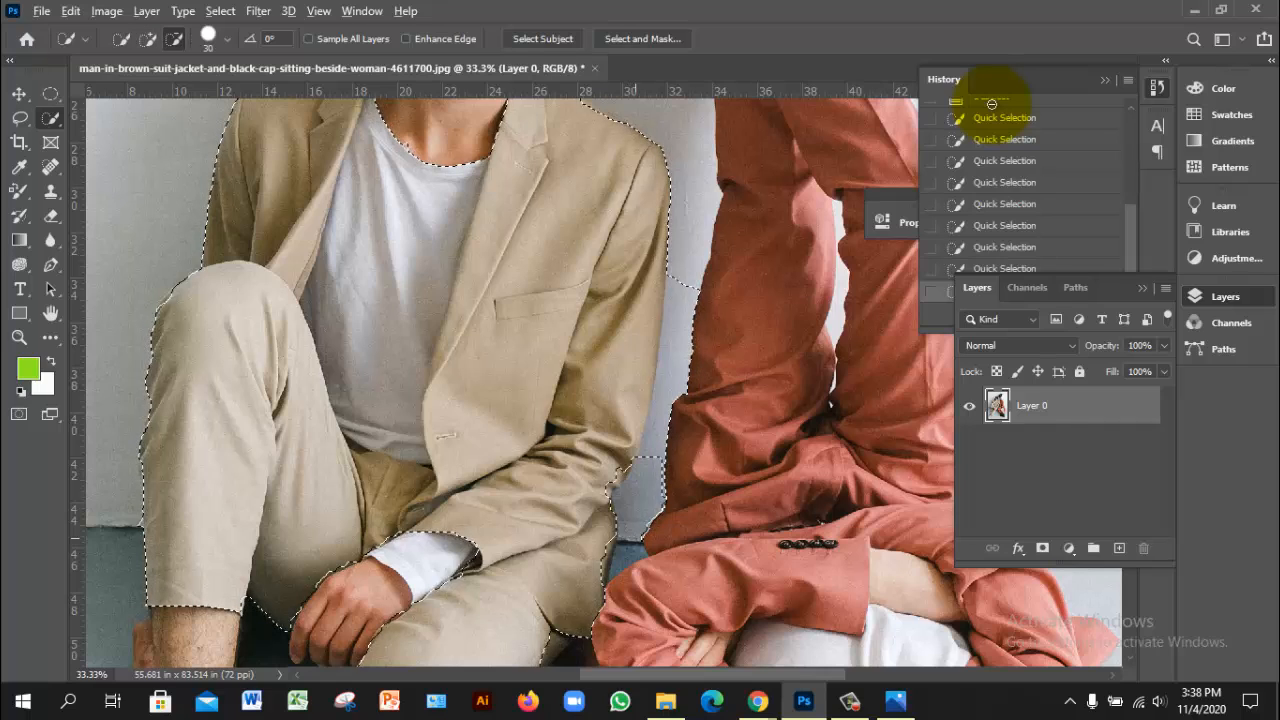
pyautogui.moveTo(645, 500); pyautogui.dragTo(687, 340)
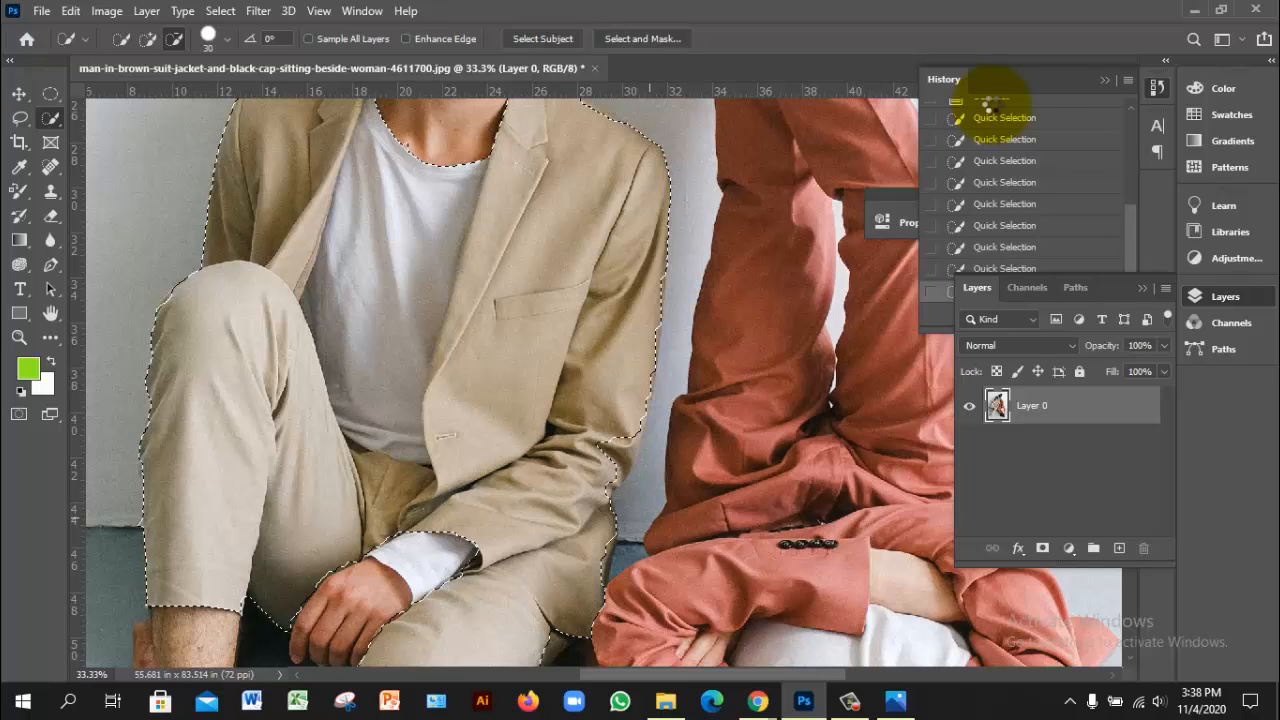
# - Add the missing sleeve fold at the jacket's outer elbow back to the selection
pyautogui.scroll(2, 621, 496)
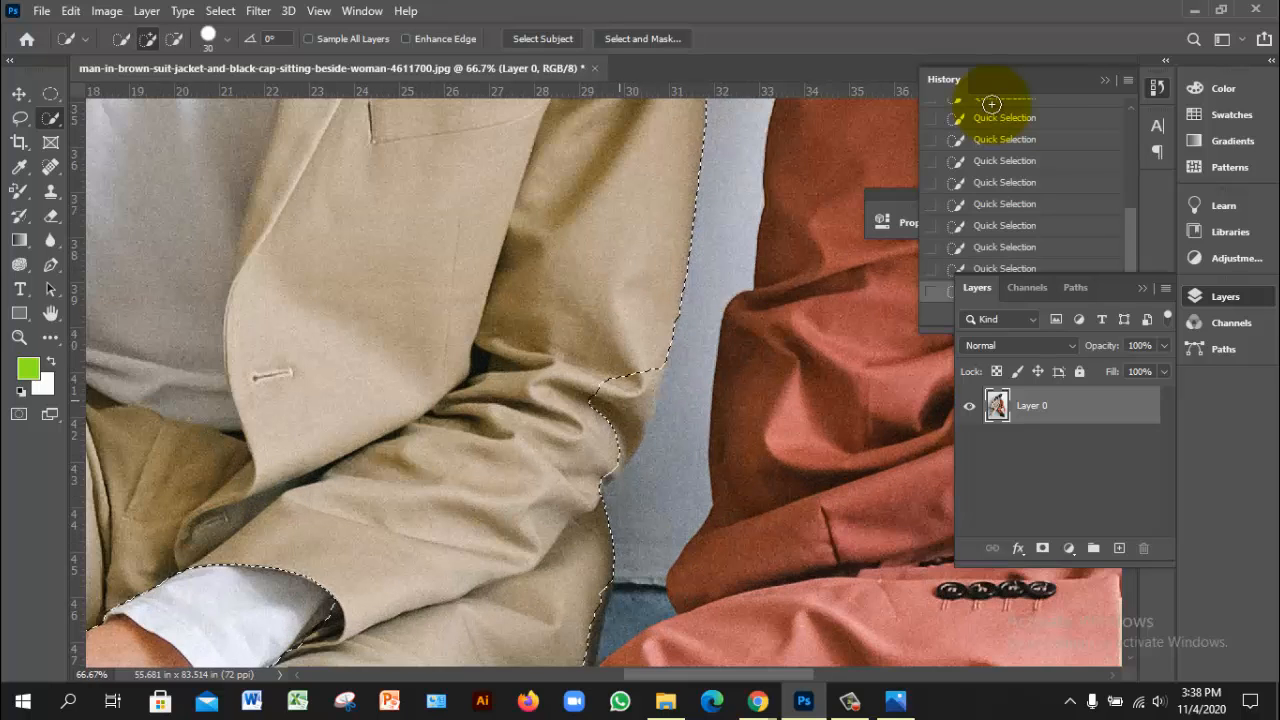
pyautogui.moveTo(622, 400); pyautogui.dragTo(637, 371)
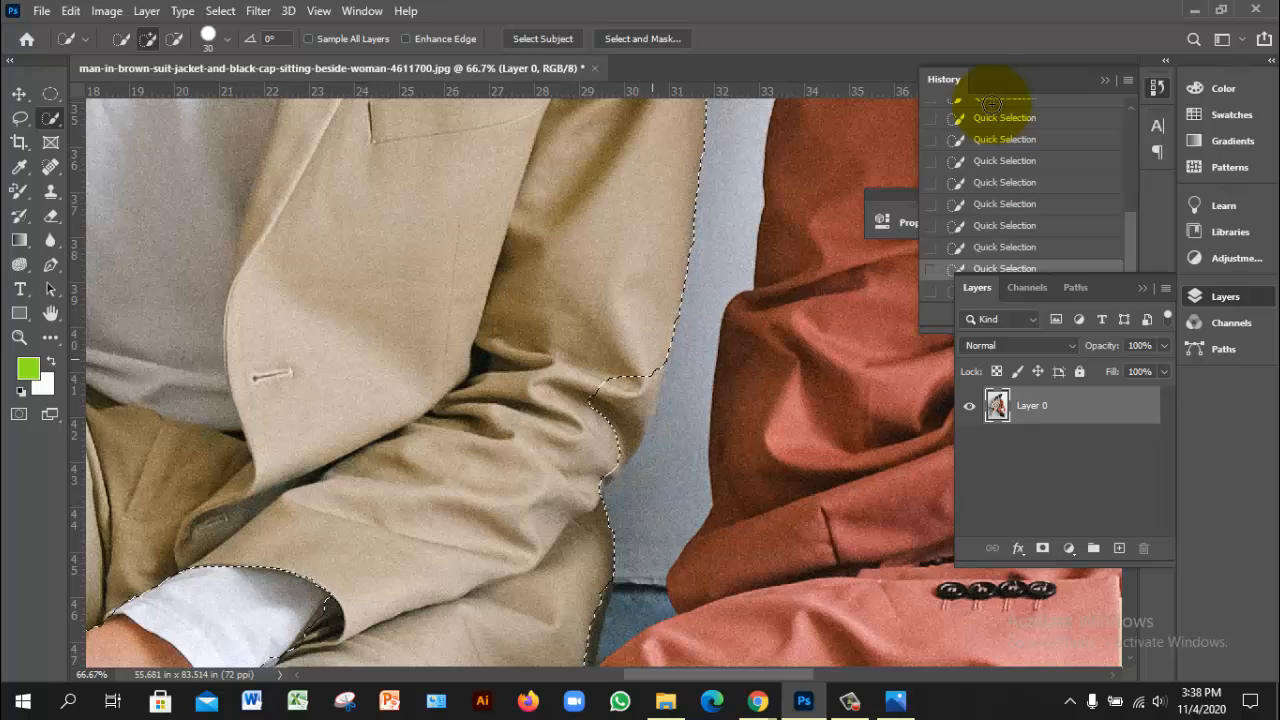
pyautogui.moveTo(631, 402); pyautogui.dragTo(621, 422)
pyautogui.hotkey('ctrl', '-')
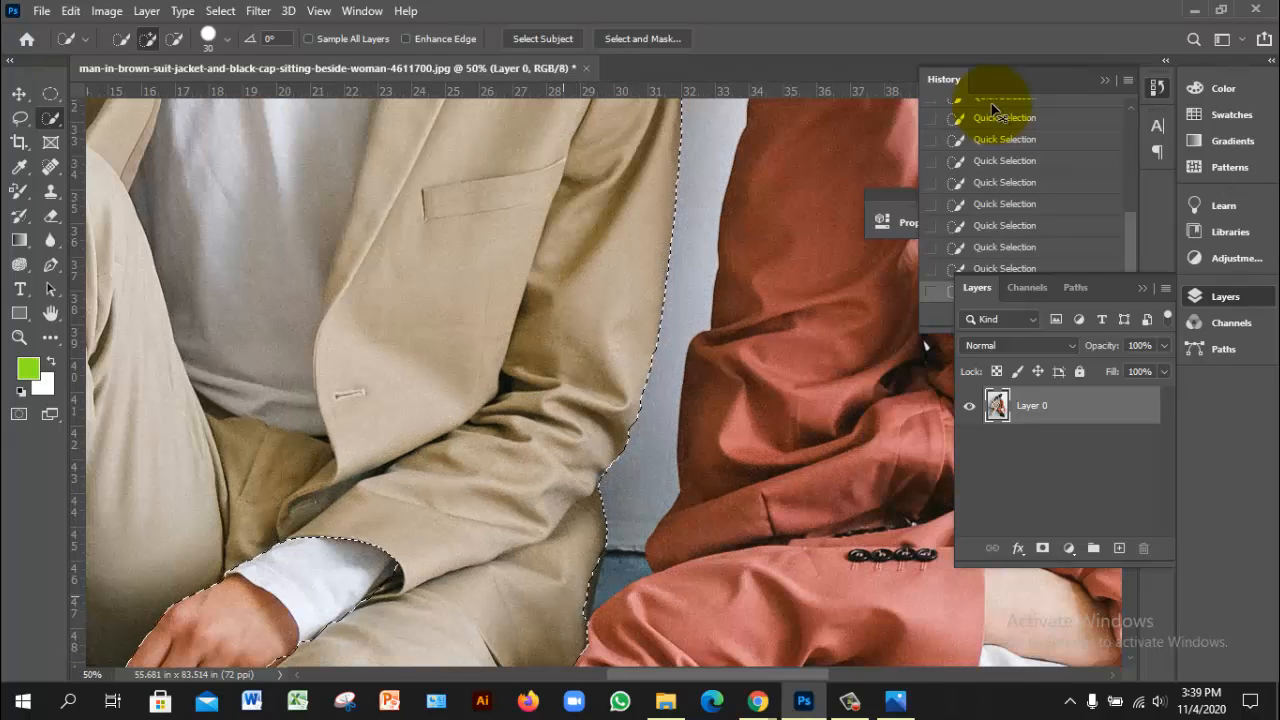
# - Set the brush size to 15 and add the dark shaded edge of the lower jacket beside the red sleeve to the selection
pyautogui.hotkey('ctrl', '+')
pyautogui.hotkey('ctrl', '+')
pyautogui.hotkey('ctrl', '+')
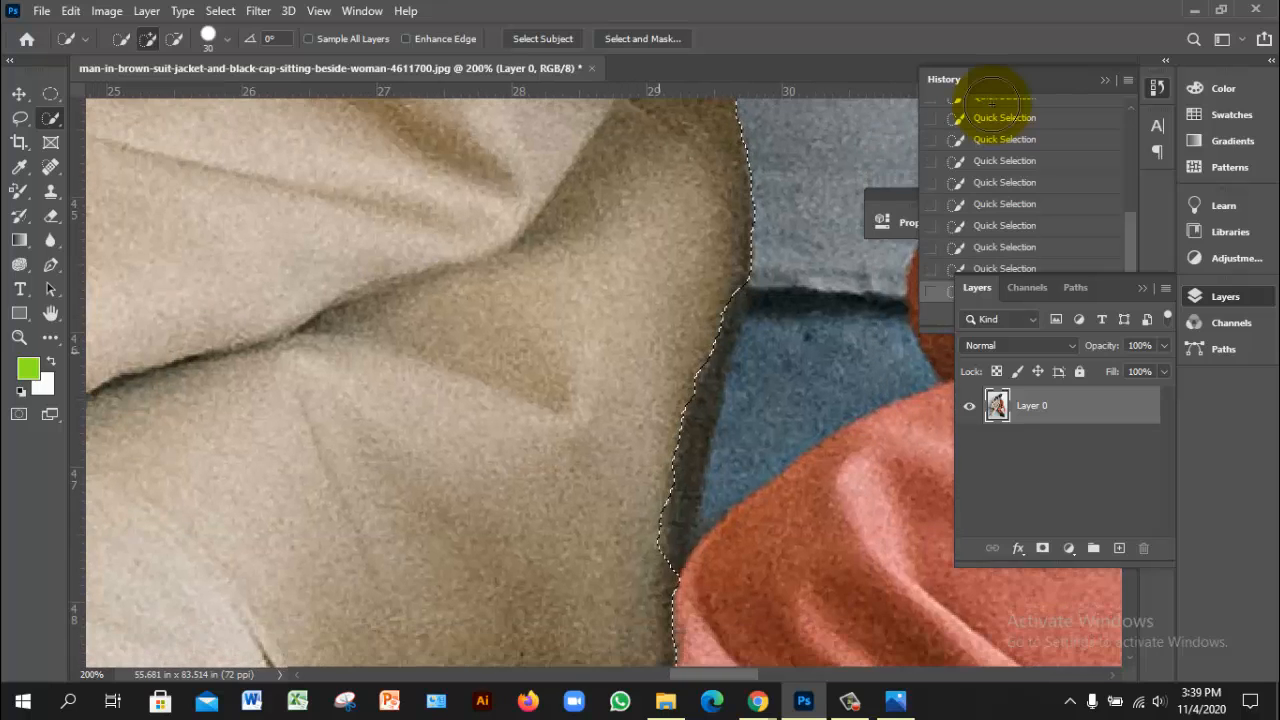
pyautogui.press('[')
pyautogui.press('[')
pyautogui.press('[')
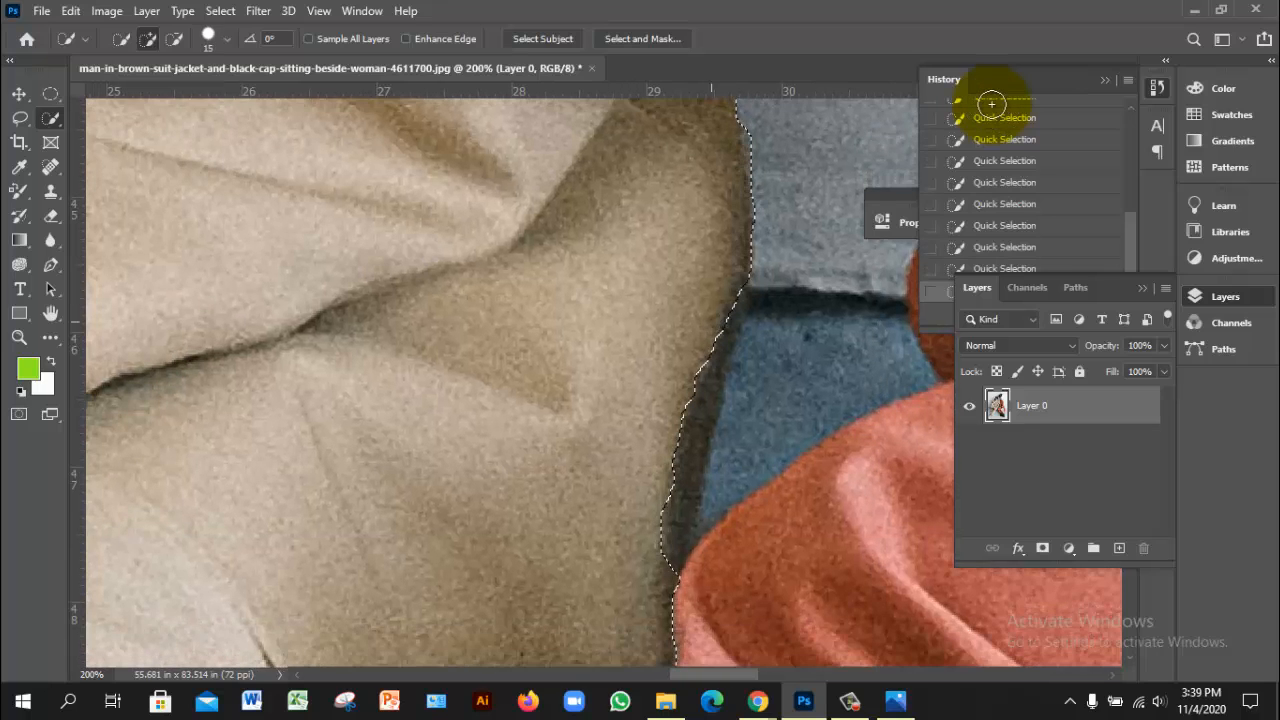
pyautogui.moveTo(687, 393); pyautogui.dragTo(679, 446)
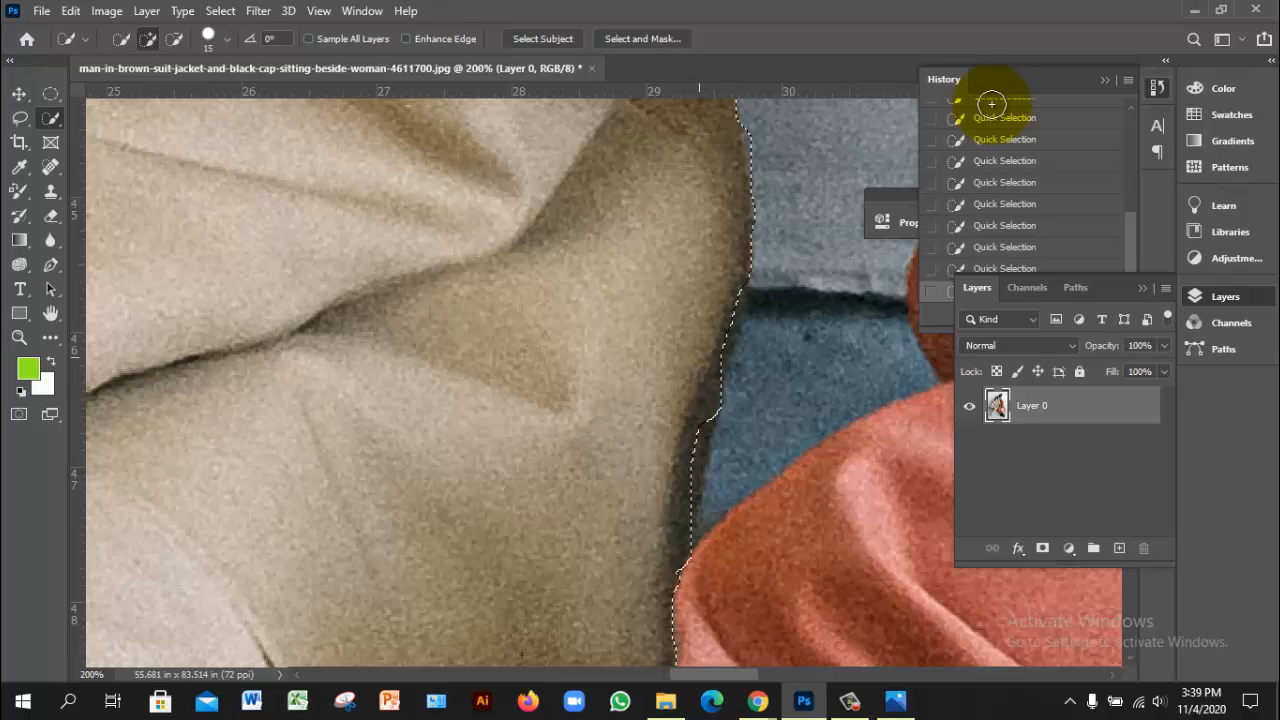
pyautogui.moveTo(688, 434); pyautogui.dragTo(680, 560)
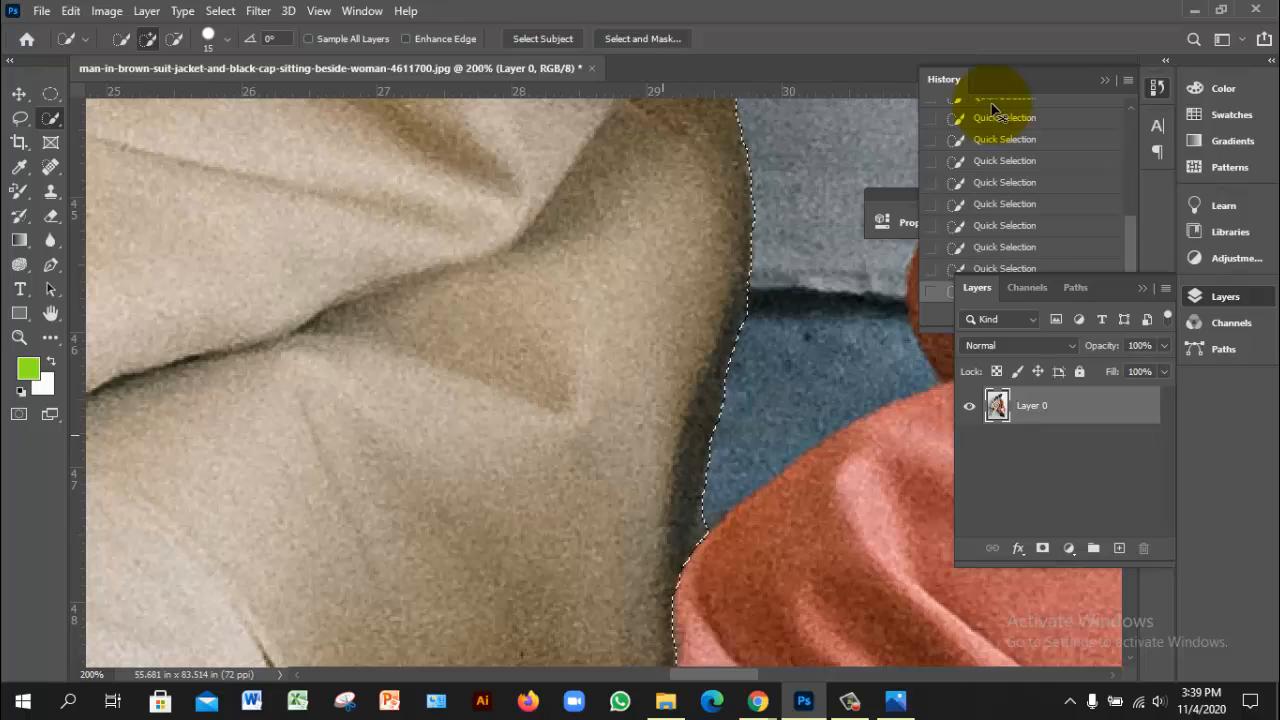
# - Add the shadowed piece of trouser fabric below the jacket hem, between the outstretched leg and the dark floor, to the selection
pyautogui.keyDown('alt'); pyautogui.click(668, 412); pyautogui.keyUp('alt')
pyautogui.keyDown('alt'); pyautogui.click(668, 412); pyautogui.keyUp('alt')
pyautogui.keyDown('alt'); pyautogui.click(668, 412); pyautogui.keyUp('alt')
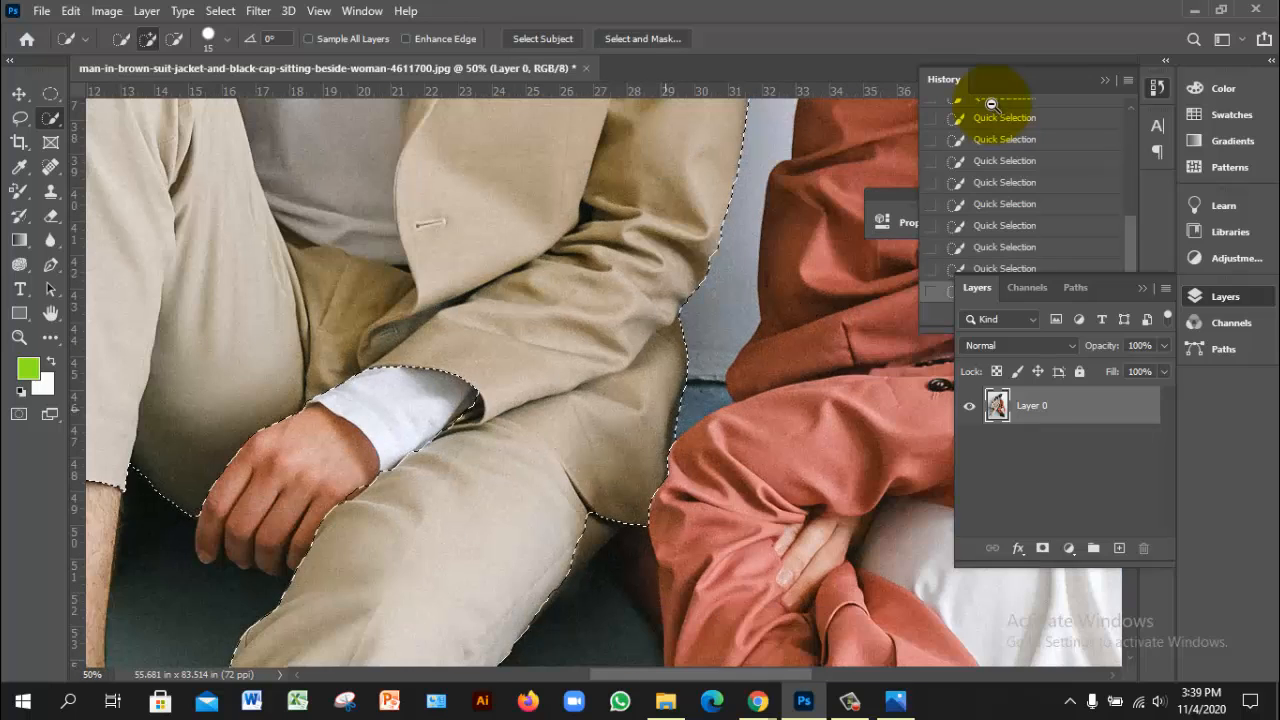
pyautogui.keyDown('ctrl'); pyautogui.click(594, 575); pyautogui.keyUp('ctrl')
pyautogui.keyDown('ctrl'); pyautogui.click(594, 575); pyautogui.keyUp('ctrl')
pyautogui.keyDown('ctrl'); pyautogui.click(598, 572); pyautogui.keyUp('ctrl')
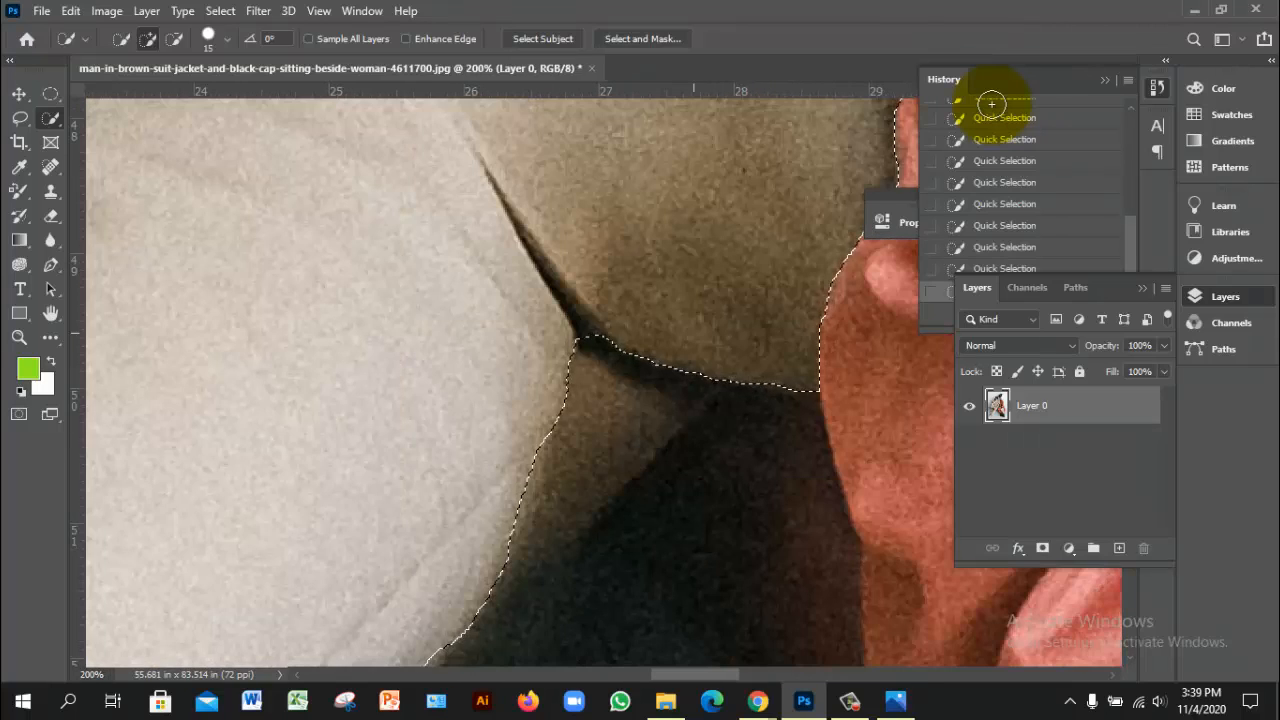
pyautogui.moveTo(606, 362)
pyautogui.mouseDown()
pyautogui.moveTo(656, 386)
pyautogui.moveTo(588, 415)
pyautogui.mouseUp()
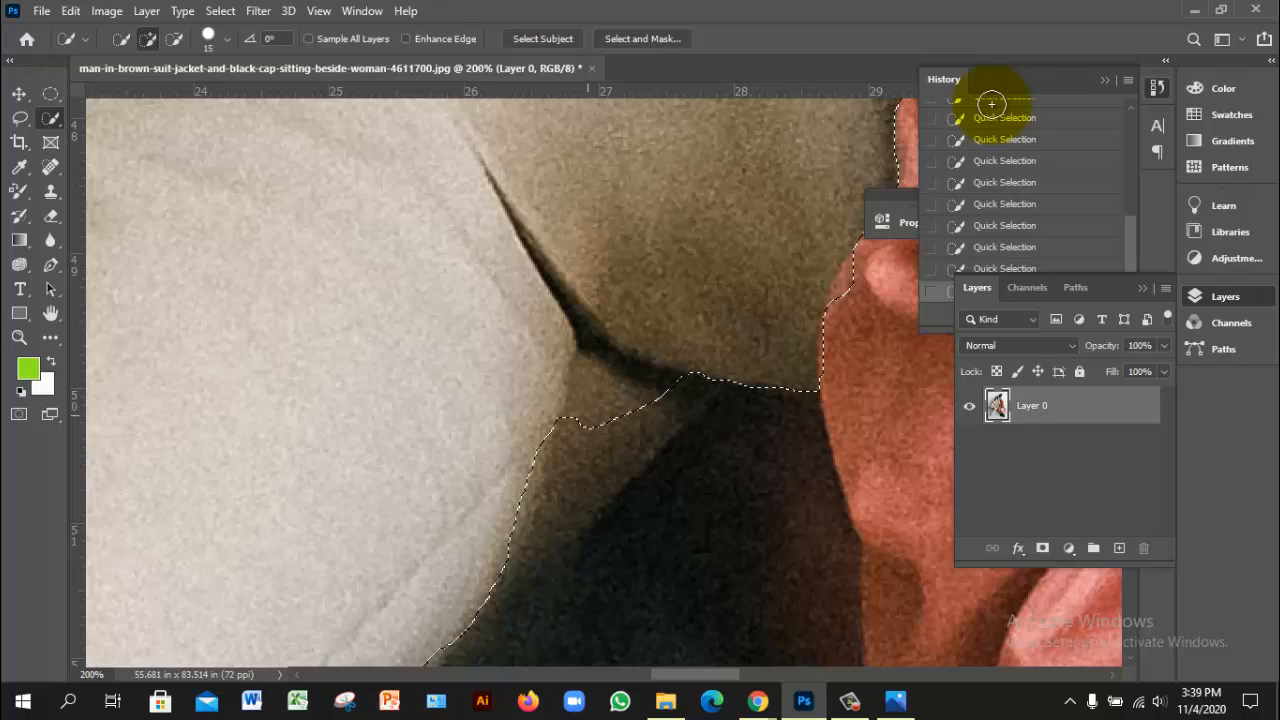
pyautogui.moveTo(500, 493); pyautogui.dragTo(675, 395)
pyautogui.moveTo(515, 535); pyautogui.dragTo(494, 557)
pyautogui.moveTo(510, 560); pyautogui.dragTo(655, 435)
# - Set the brush size to 35 and subtract the white T-shirt inside the open jacket from the selection
pyautogui.keyDown('alt'); pyautogui.click(654, 434); pyautogui.keyUp('alt')
pyautogui.keyDown('alt'); pyautogui.click(654, 434); pyautogui.keyUp('alt')
pyautogui.keyDown('alt'); pyautogui.click(654, 434); pyautogui.keyUp('alt')
pyautogui.keyDown('alt'); pyautogui.click(622, 467); pyautogui.keyUp('alt')
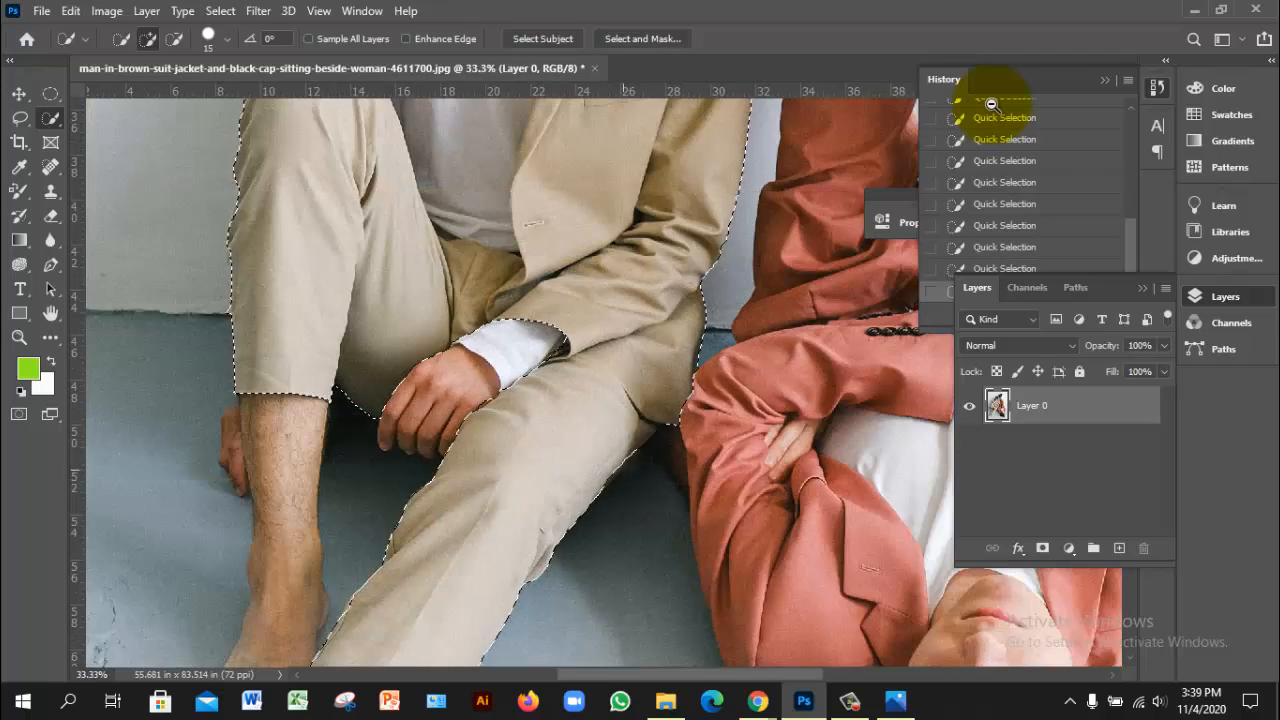
pyautogui.keyDown('alt'); pyautogui.click(622, 467); pyautogui.keyUp('alt')
pyautogui.keyDown('alt'); pyautogui.click(622, 467); pyautogui.keyUp('alt')
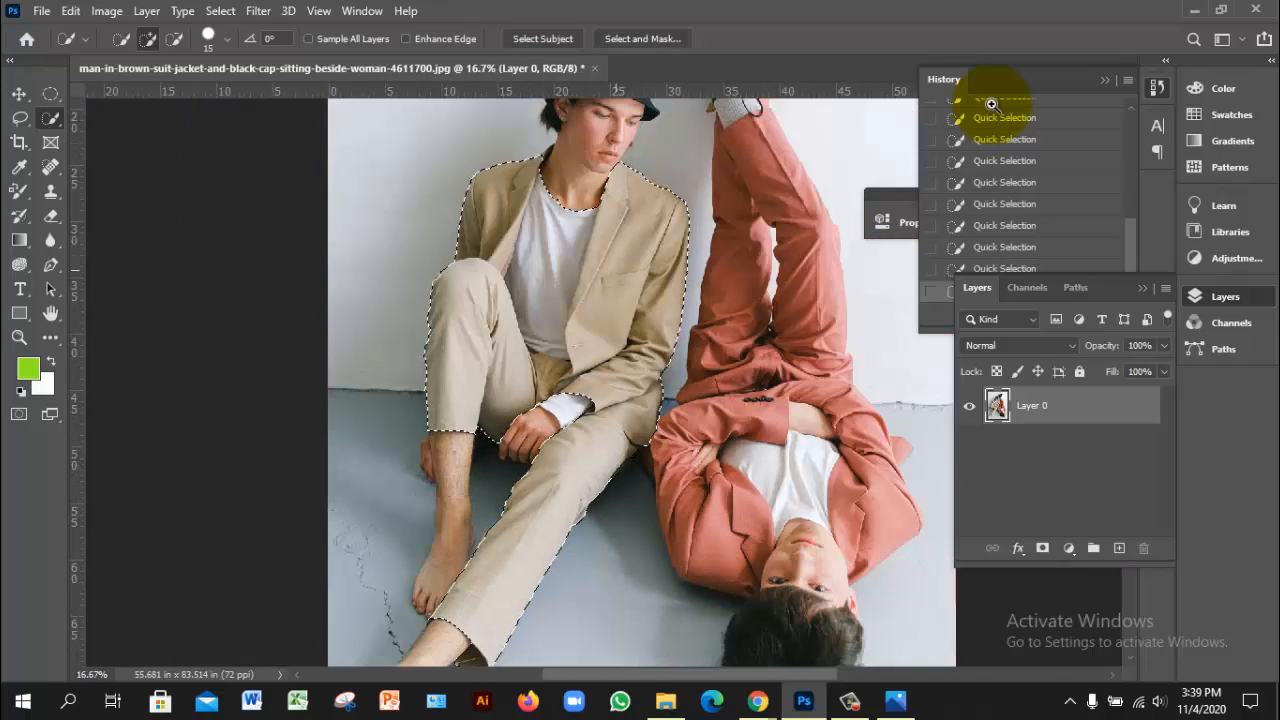
pyautogui.keyDown('ctrl'); pyautogui.click(618, 273); pyautogui.keyUp('ctrl')
pyautogui.keyDown('ctrl'); pyautogui.click(618, 273); pyautogui.keyUp('ctrl')
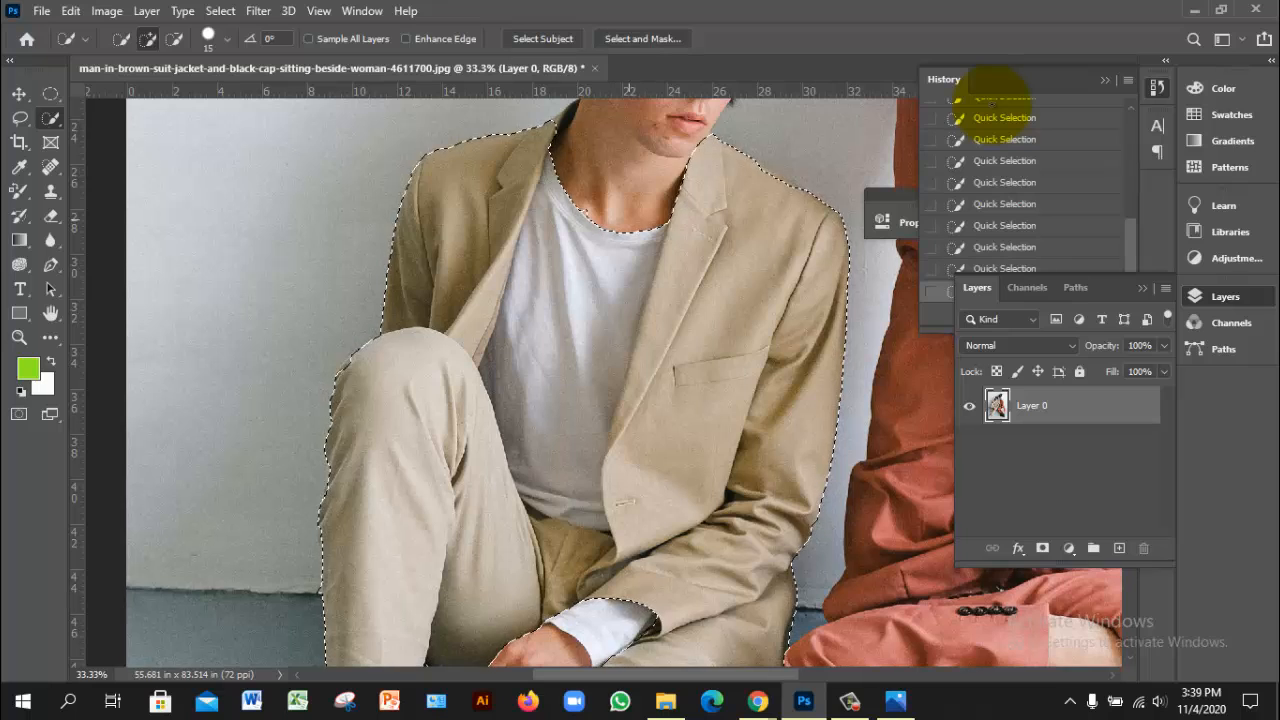
pyautogui.press(']')
pyautogui.press(']')
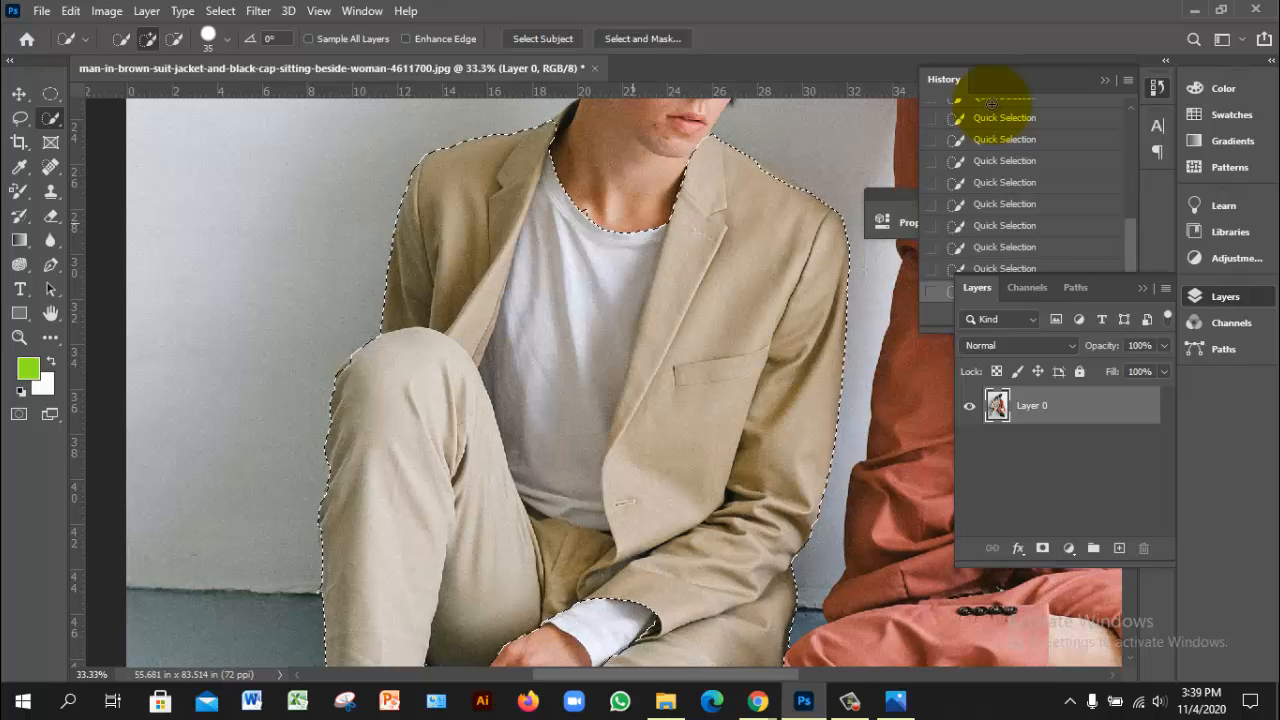
pyautogui.moveTo(632, 224)
pyautogui.keyDown('alt'); pyautogui.mouseDown()
pyautogui.moveTo(595, 270)
pyautogui.moveTo(558, 186)
pyautogui.moveTo(542, 308)
pyautogui.mouseUp(); pyautogui.keyUp('alt')
pyautogui.keyDown('alt'); pyautogui.moveTo(542, 430); pyautogui.dragTo(579, 511); pyautogui.keyUp('alt')
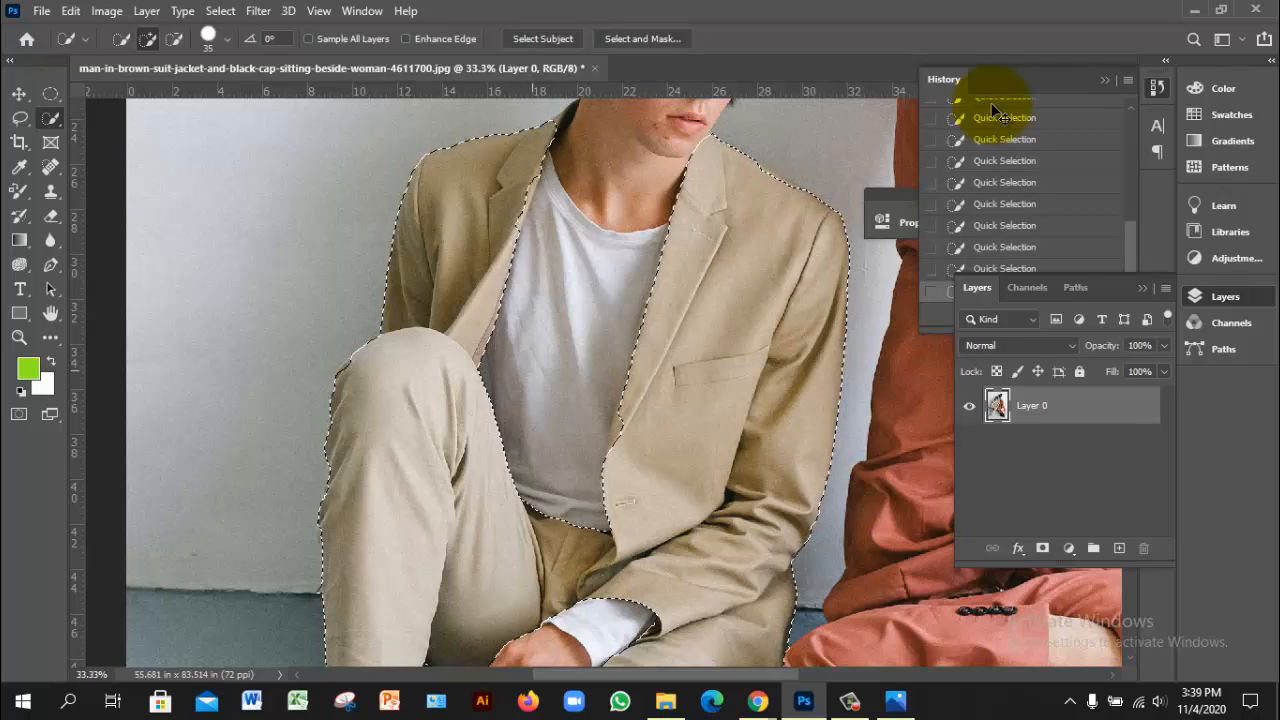
# - Subtract the dark gap below the T-shirt hem beside the raised thigh from the selection, and reduce the brush size to 20
pyautogui.hotkey('ctrl', '+')
pyautogui.hotkey('ctrl', '+')
pyautogui.hotkey('ctrl', '+')
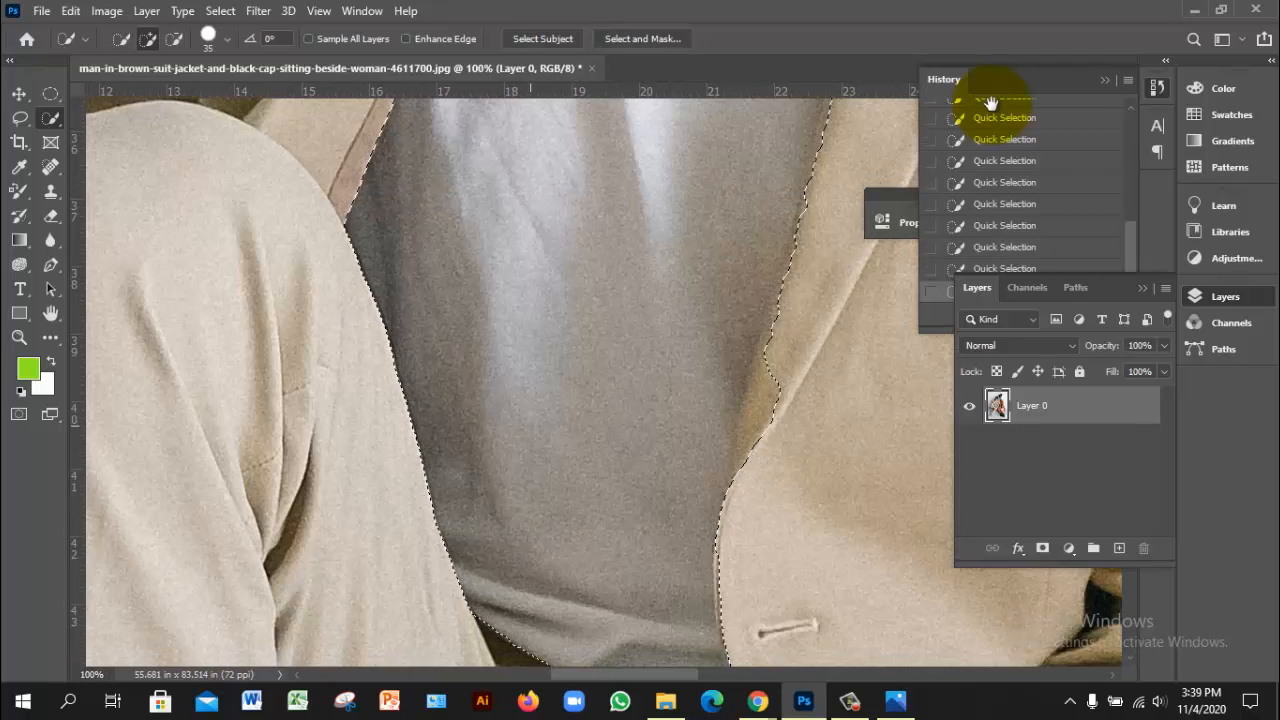
pyautogui.press('[')
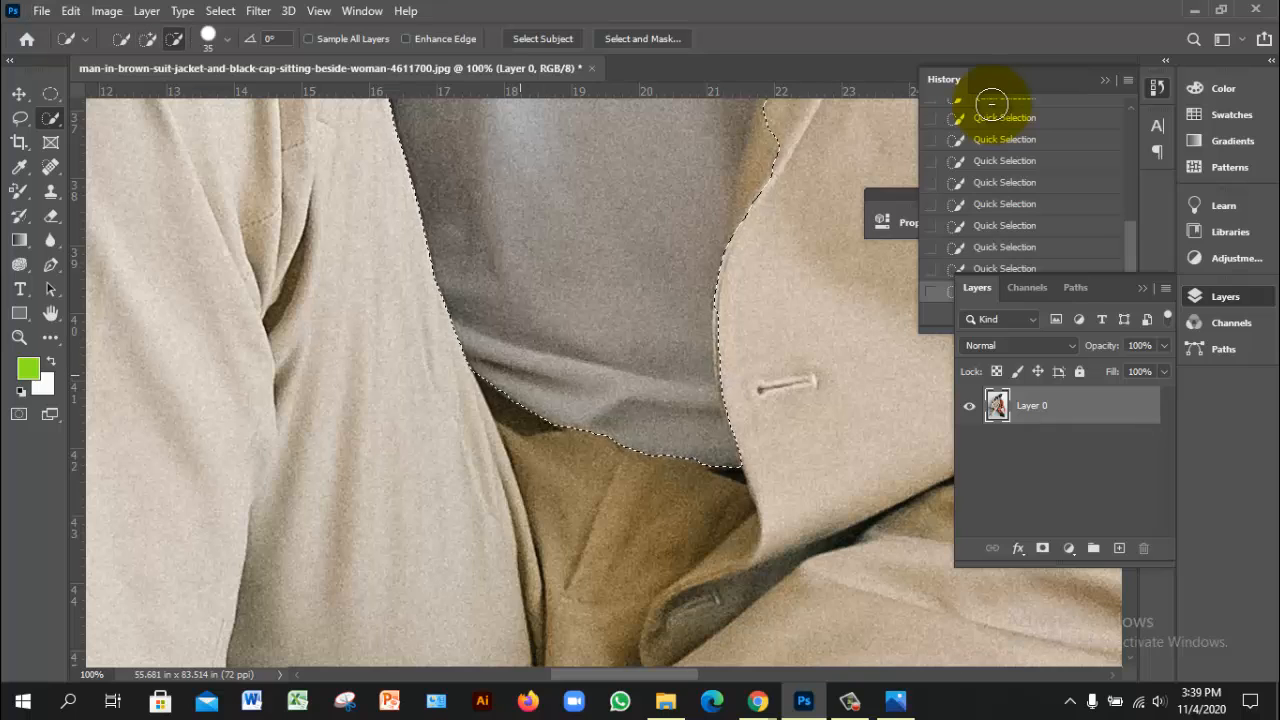
pyautogui.press('[')
pyautogui.press('[')
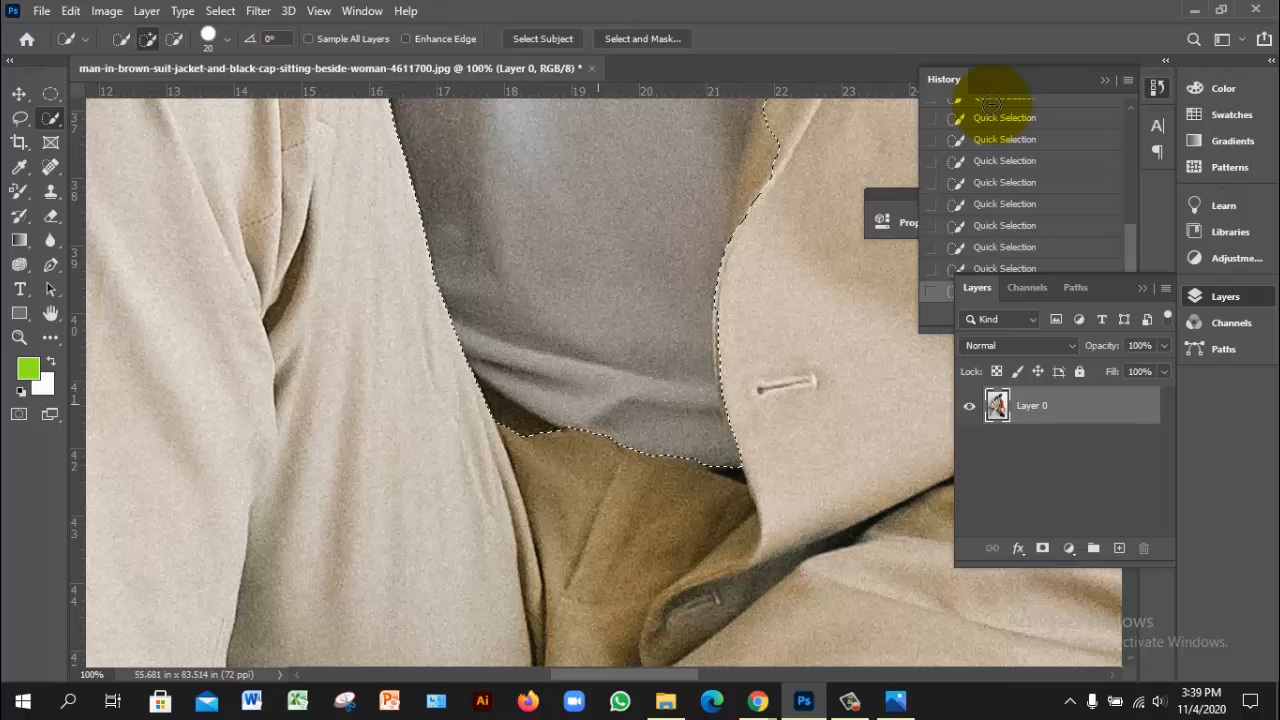
# - Try to refine the selection at the dark corner below the T-shirt hem using Quick Selection brush sizes 9 and 5
pyautogui.press('[')
pyautogui.press('[')
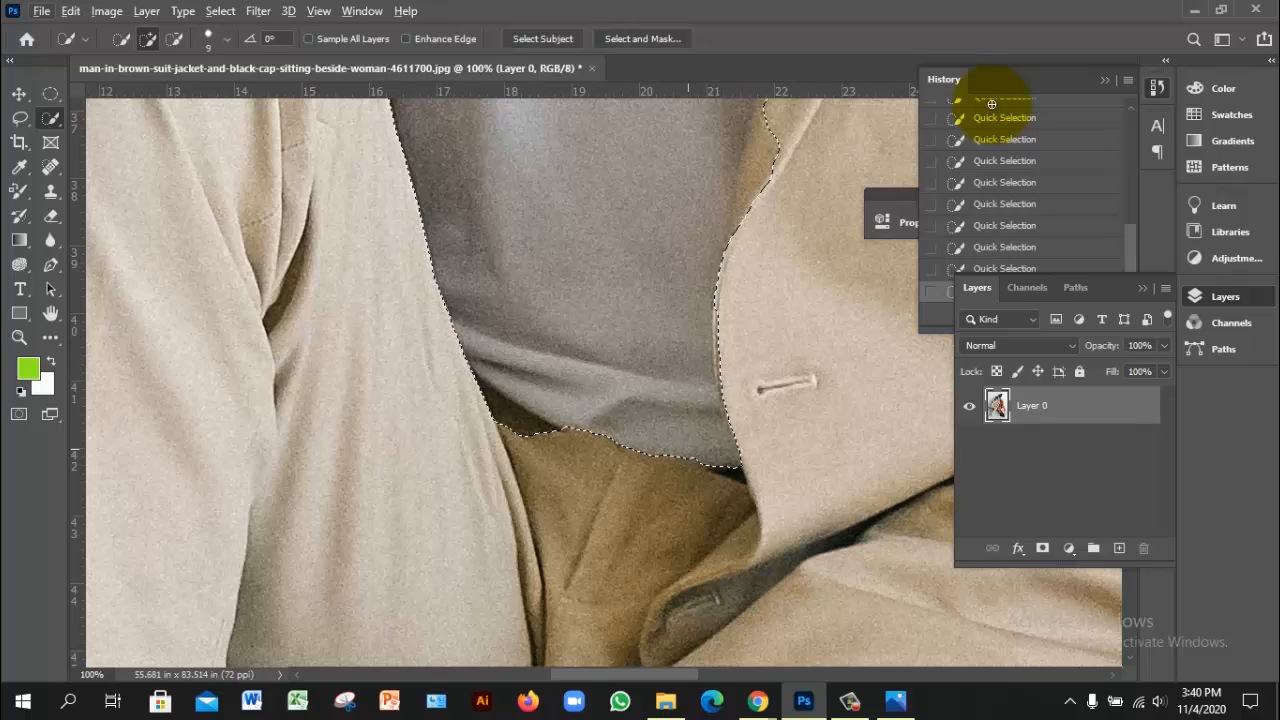
pyautogui.press('alt')
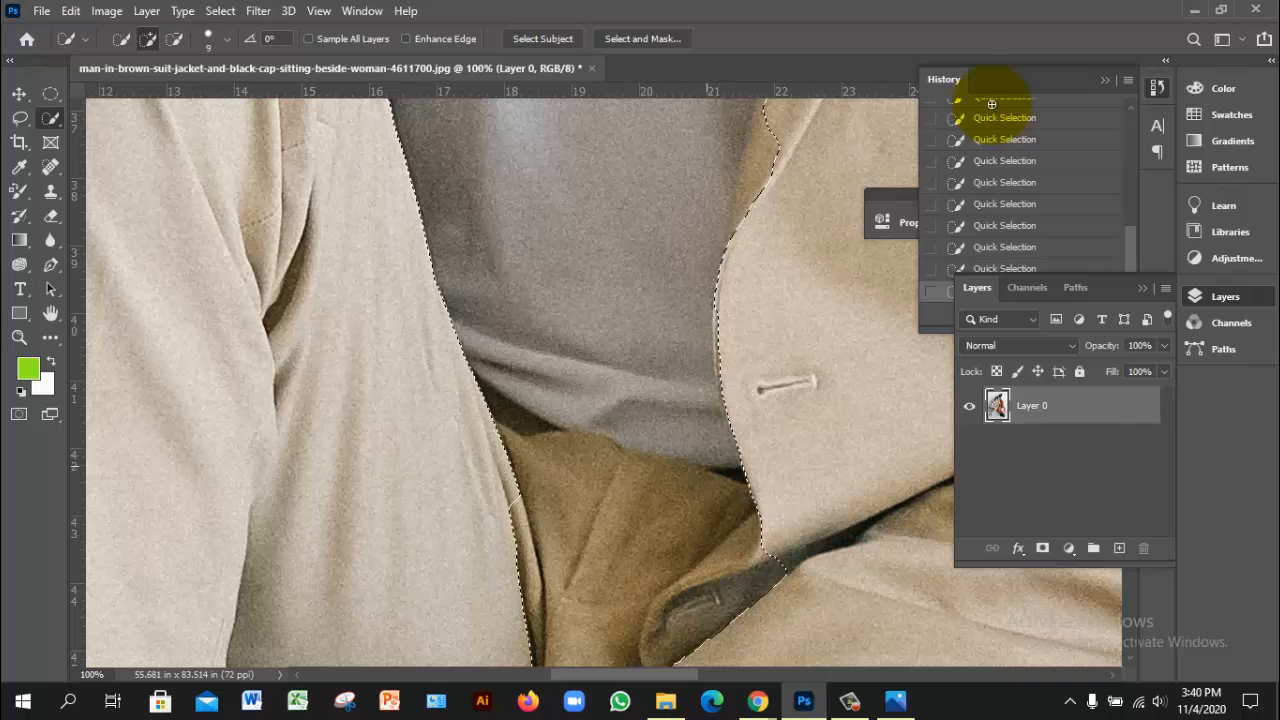
pyautogui.hotkey('ctrl', 'z')
pyautogui.press('[')
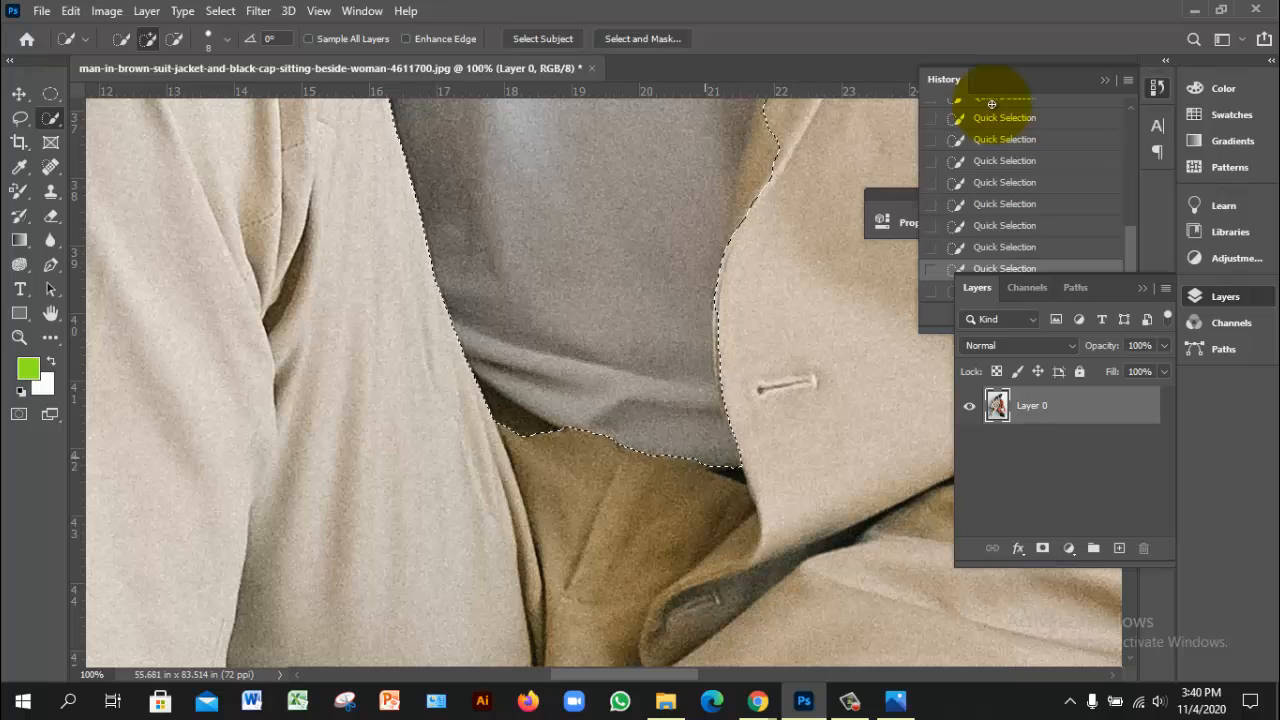
pyautogui.press('[')
pyautogui.press('[')
pyautogui.press('alt')
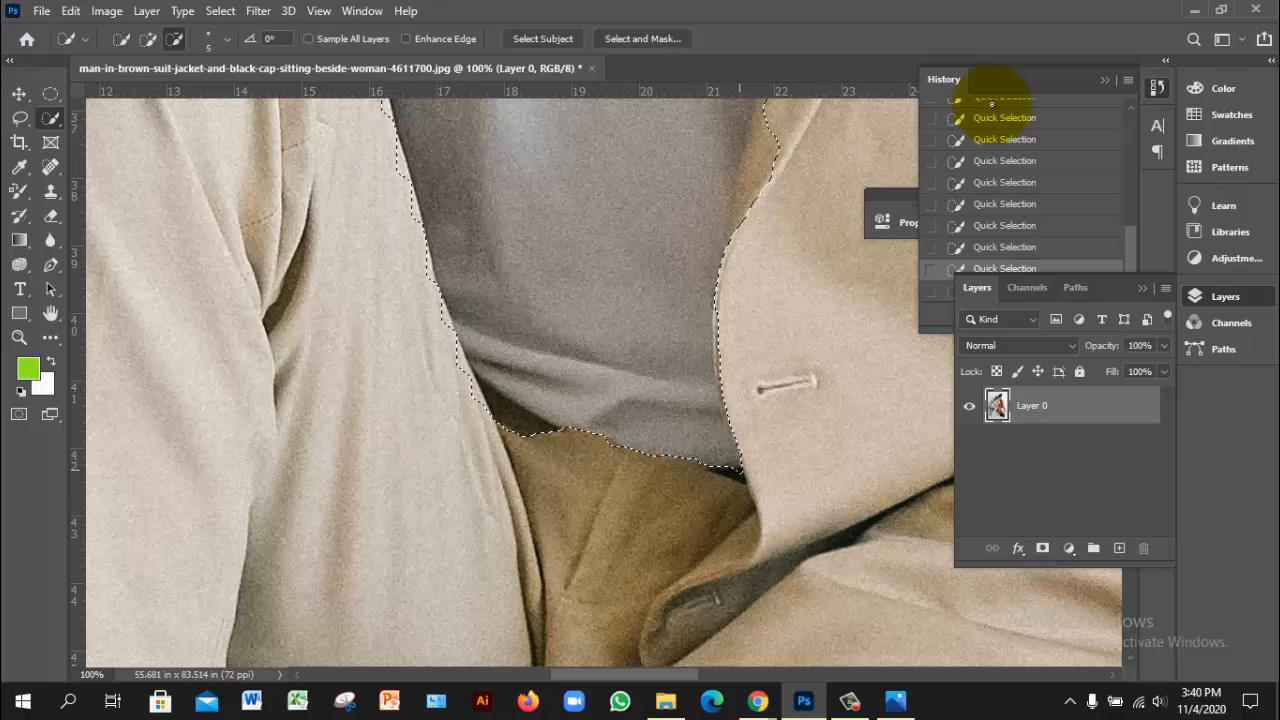
pyautogui.keyDown('alt'); pyautogui.click(734, 466); pyautogui.keyUp('alt')
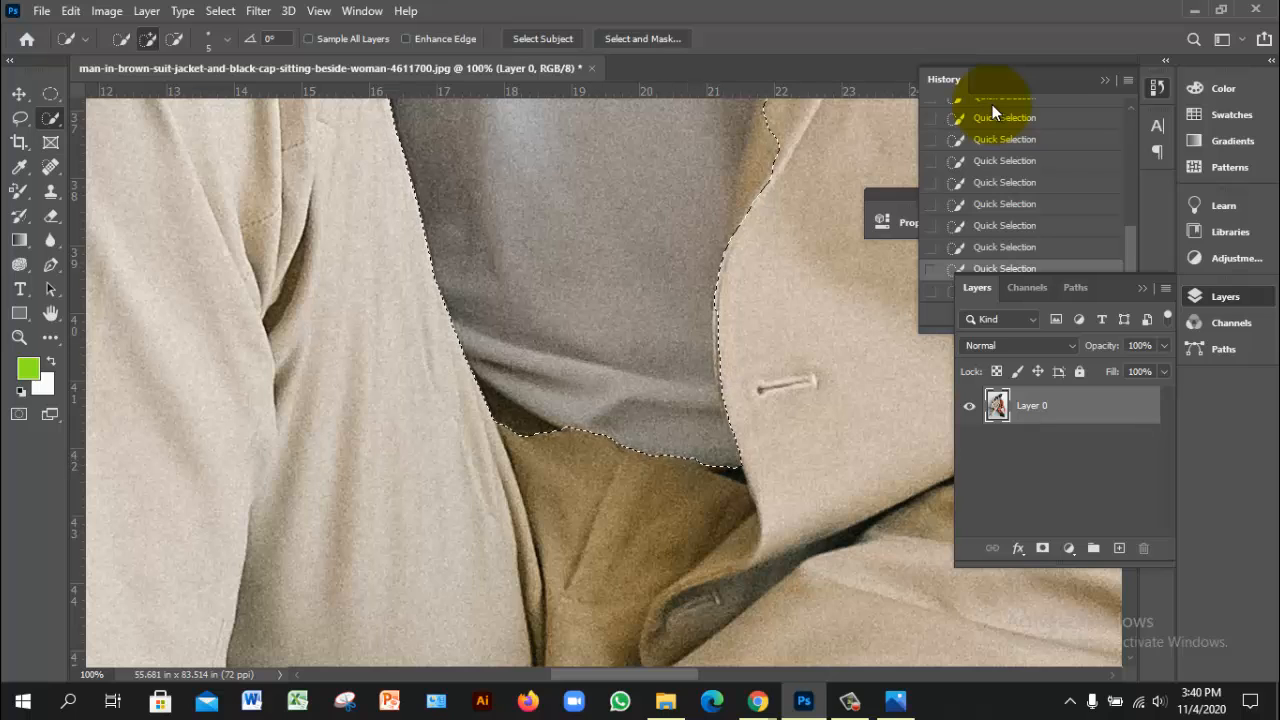
# - Use the Lasso to add the dark corner between the T-shirt hem and jacket edge to the selection, and subtract the T-shirt fabric caught with it
pyautogui.press('l')
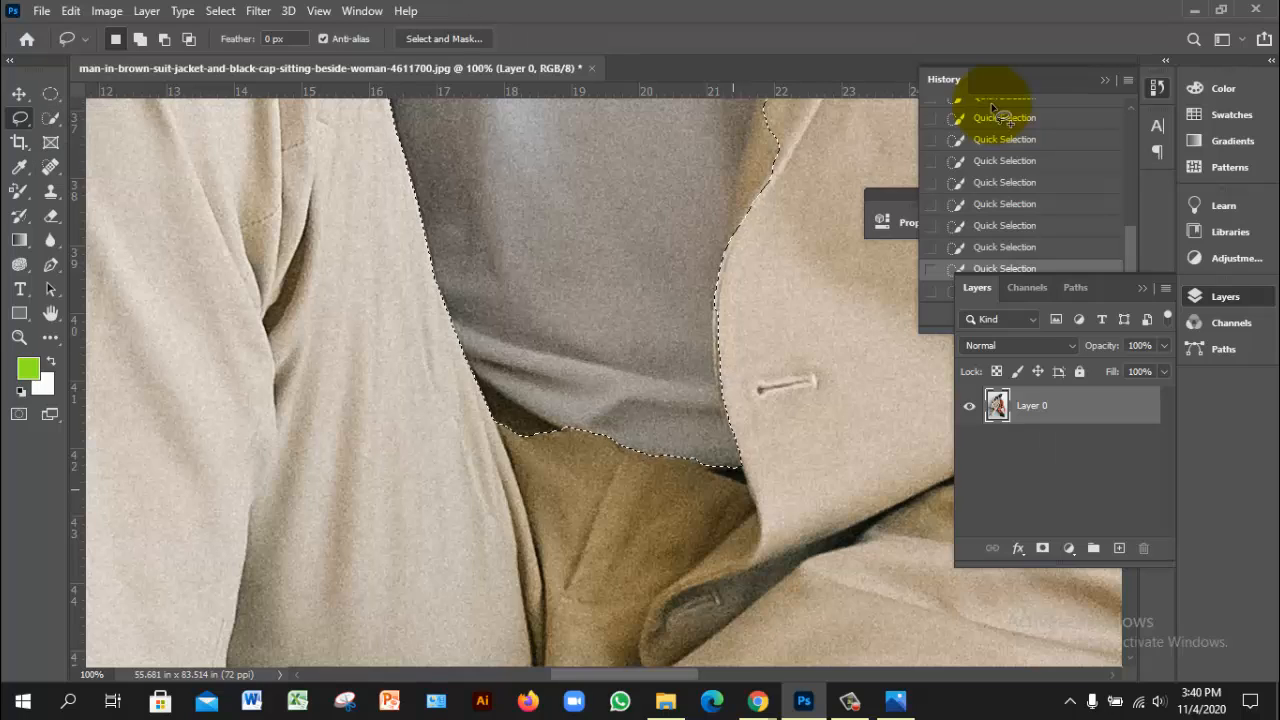
pyautogui.press('shift')
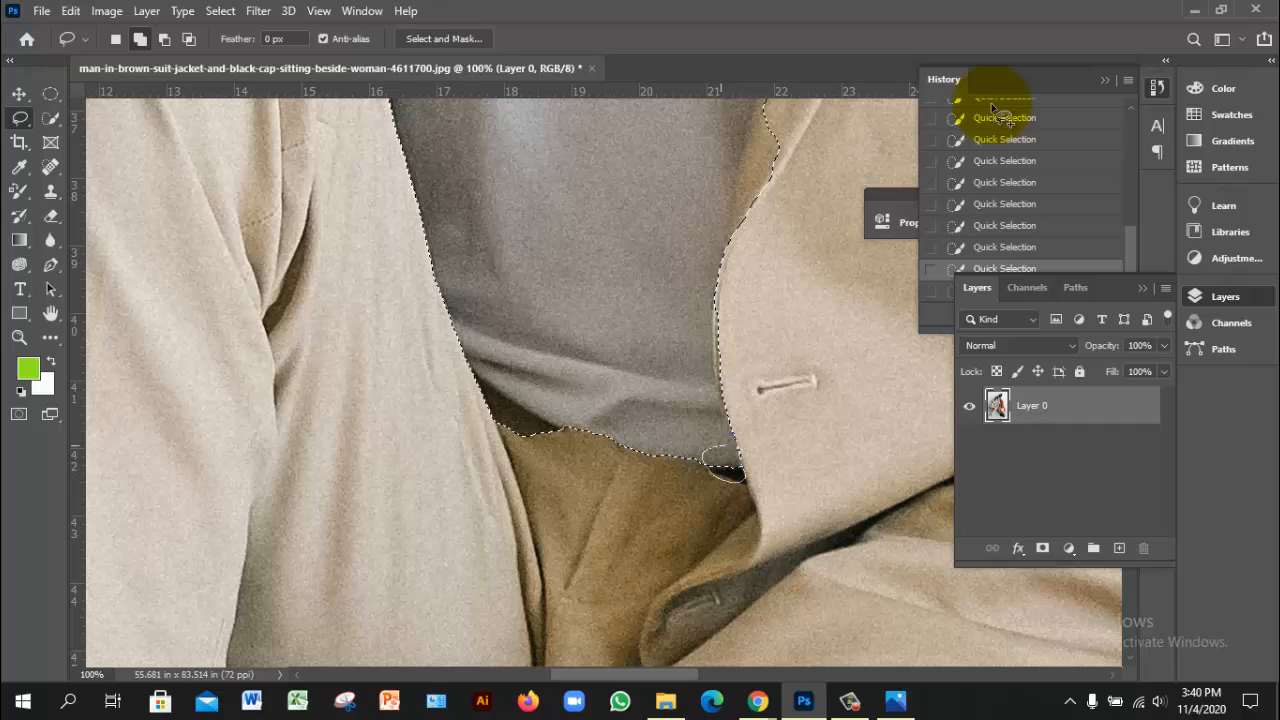
pyautogui.moveTo(721, 445); pyautogui.dragTo(736, 440)
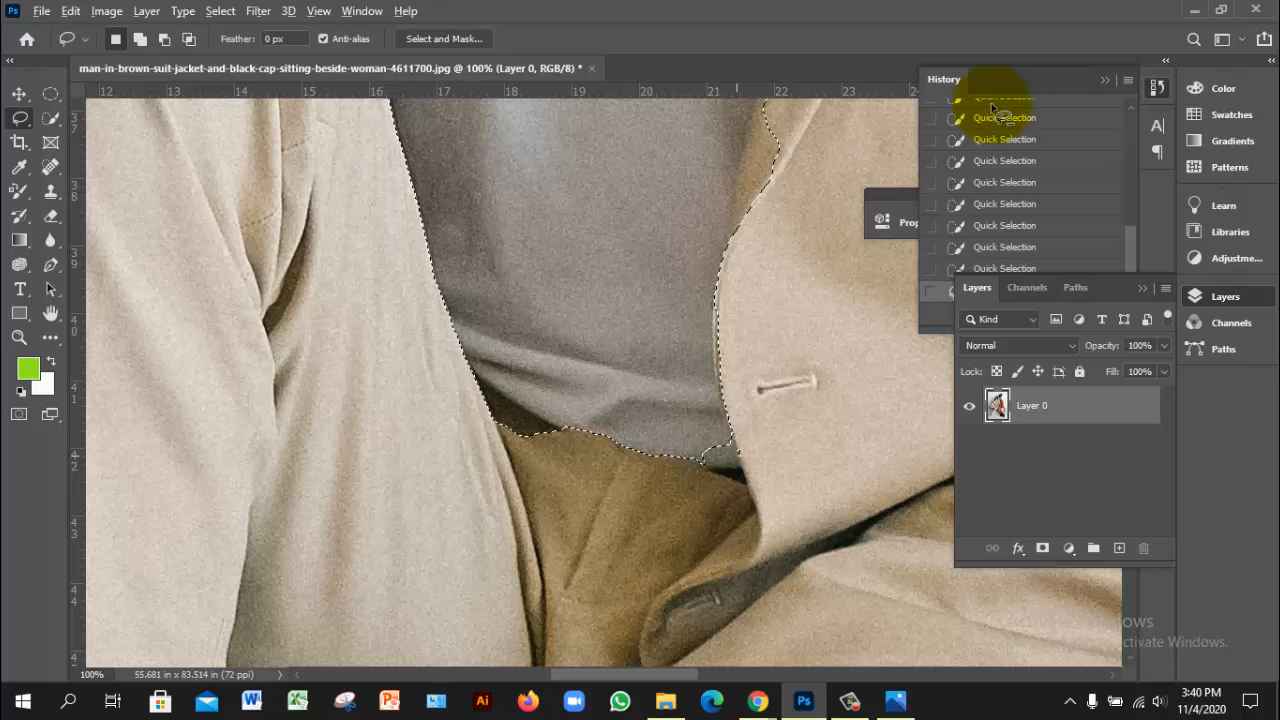
pyautogui.press('alt')
pyautogui.moveTo(737, 441)
pyautogui.mouseDown()
pyautogui.moveTo(743, 481)
pyautogui.moveTo(699, 454)
pyautogui.moveTo(702, 424)
pyautogui.mouseUp()
# - Add the shaded brown patch of the lapel edge above the buttonhole, beside the T-shirt, to the selection with the Lasso
pyautogui.keyDown('alt'); pyautogui.click(699, 373); pyautogui.keyUp('alt')
pyautogui.keyDown('alt'); pyautogui.click(699, 373); pyautogui.keyUp('alt')
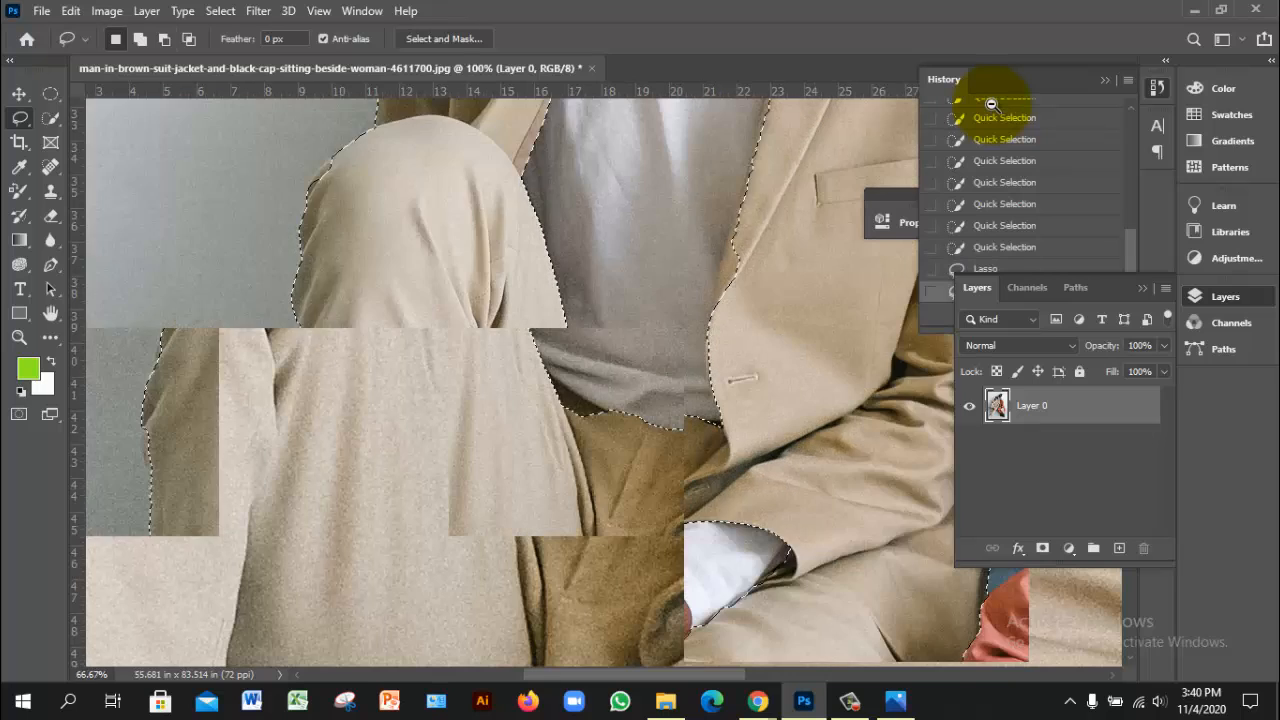
pyautogui.keyDown('alt'); pyautogui.click(699, 373); pyautogui.keyUp('alt')
pyautogui.keyDown('ctrl'); pyautogui.click(760, 260); pyautogui.keyUp('ctrl')
pyautogui.keyDown('ctrl'); pyautogui.click(708, 350); pyautogui.keyUp('ctrl')
pyautogui.keyDown('ctrl'); pyautogui.click(708, 350); pyautogui.keyUp('ctrl')
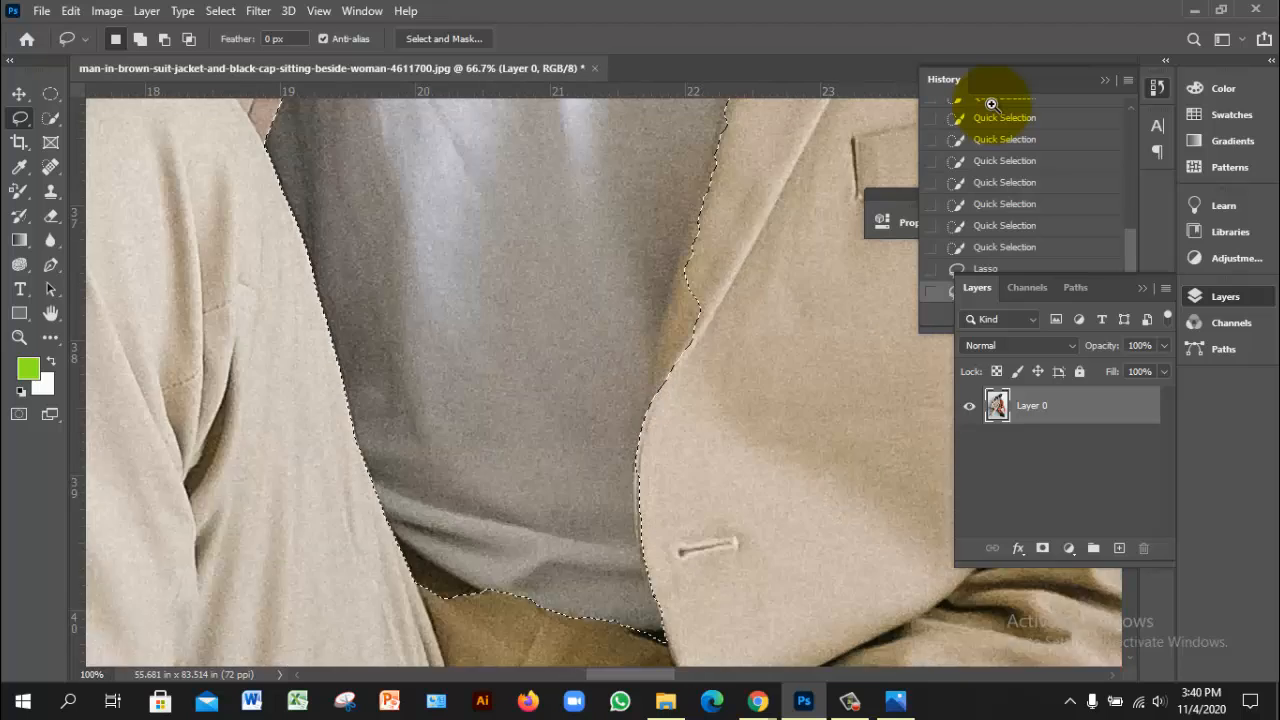
pyautogui.moveTo(991, 103); pyautogui.dragTo(935, 260)
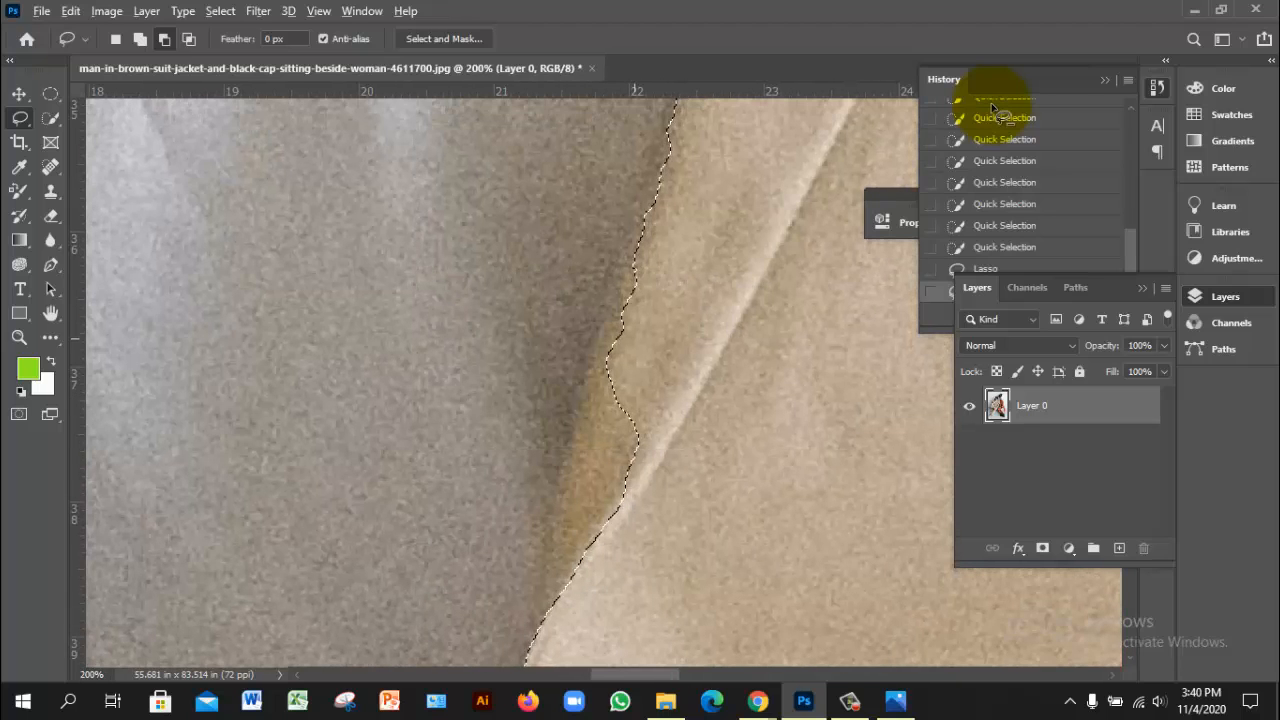
pyautogui.press('shift')
pyautogui.moveTo(670, 200)
pyautogui.mouseDown()
pyautogui.moveTo(582, 399)
pyautogui.moveTo(546, 521)
pyautogui.moveTo(542, 604)
pyautogui.moveTo(707, 514)
pyautogui.moveTo(716, 266)
pyautogui.moveTo(688, 210)
pyautogui.mouseUp()
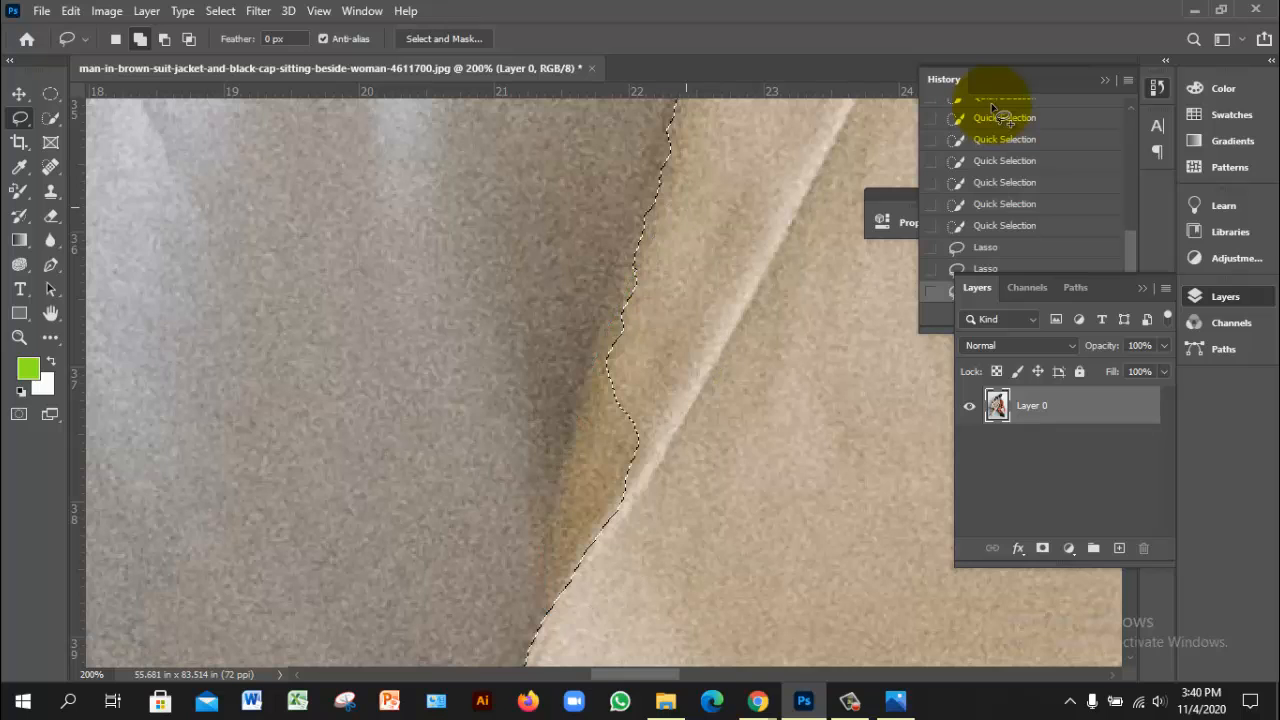
# - Add the light lapel edge beside the T-shirt neckline, on the raised-knee side of the jacket, to the selection with the Lasso
pyautogui.keyDown('alt'); pyautogui.click(781, 330); pyautogui.keyUp('alt')
pyautogui.keyDown('alt'); pyautogui.click(781, 330); pyautogui.keyUp('alt')
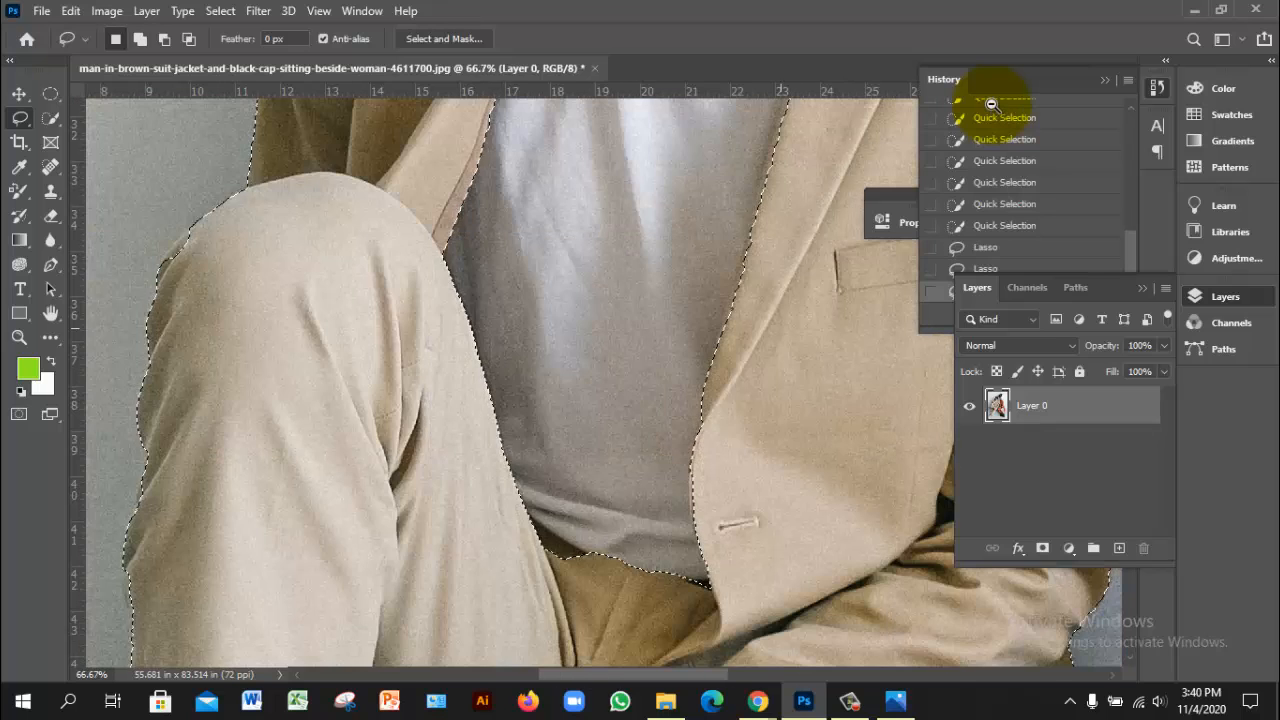
pyautogui.keyDown('alt'); pyautogui.click(781, 330); pyautogui.keyUp('alt')
pyautogui.moveTo(671, 300); pyautogui.dragTo(639, 470)
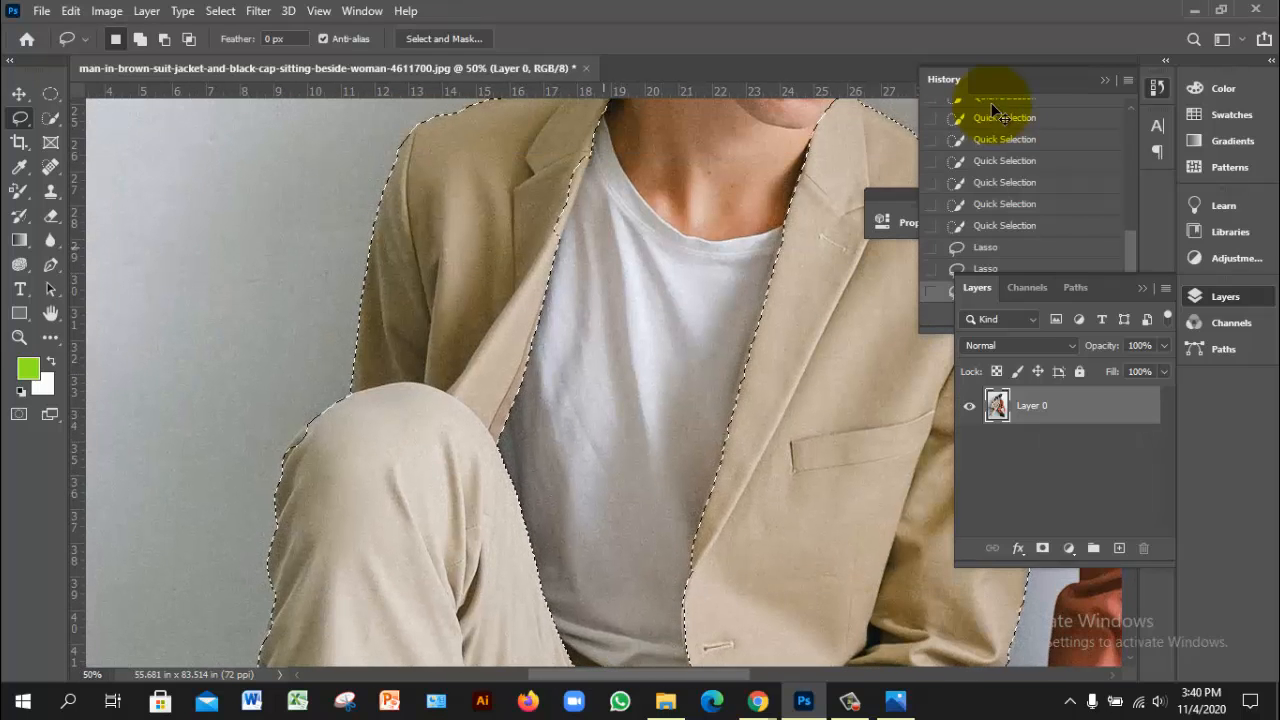
pyautogui.hotkey('ctrl', '+')
pyautogui.hotkey('ctrl', '+')
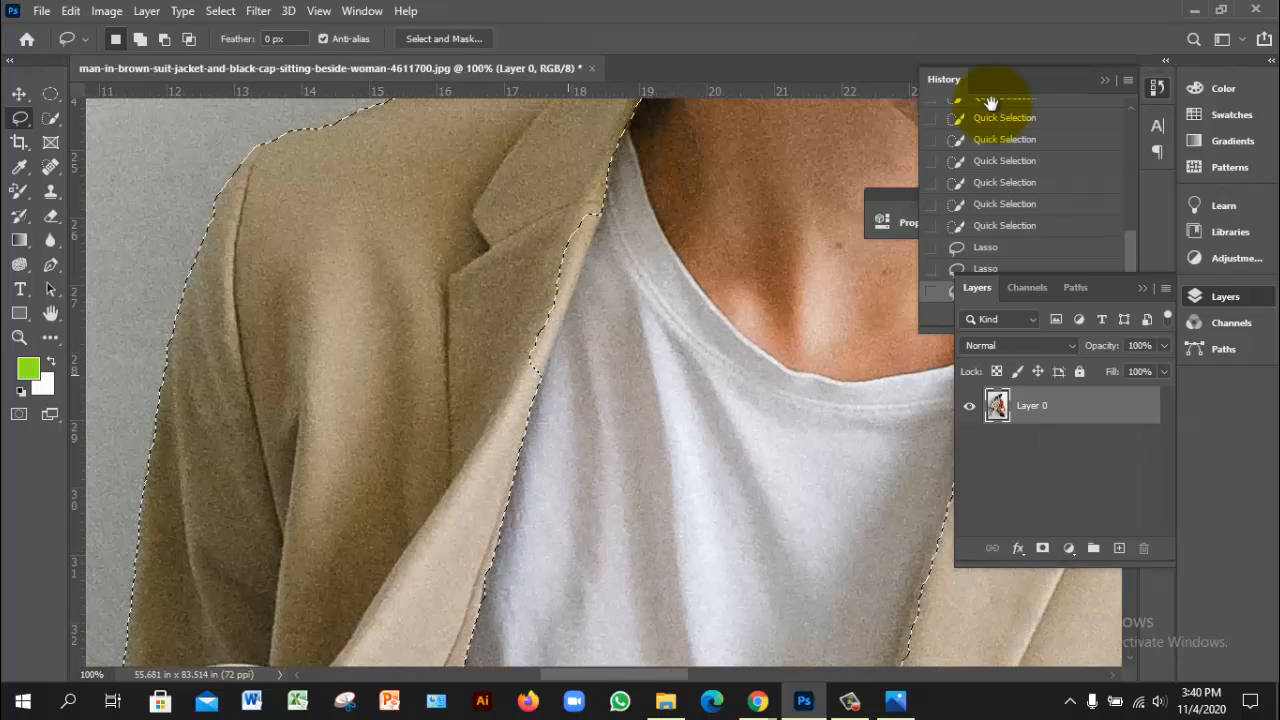
pyautogui.moveTo(569, 375); pyautogui.dragTo(567, 425)
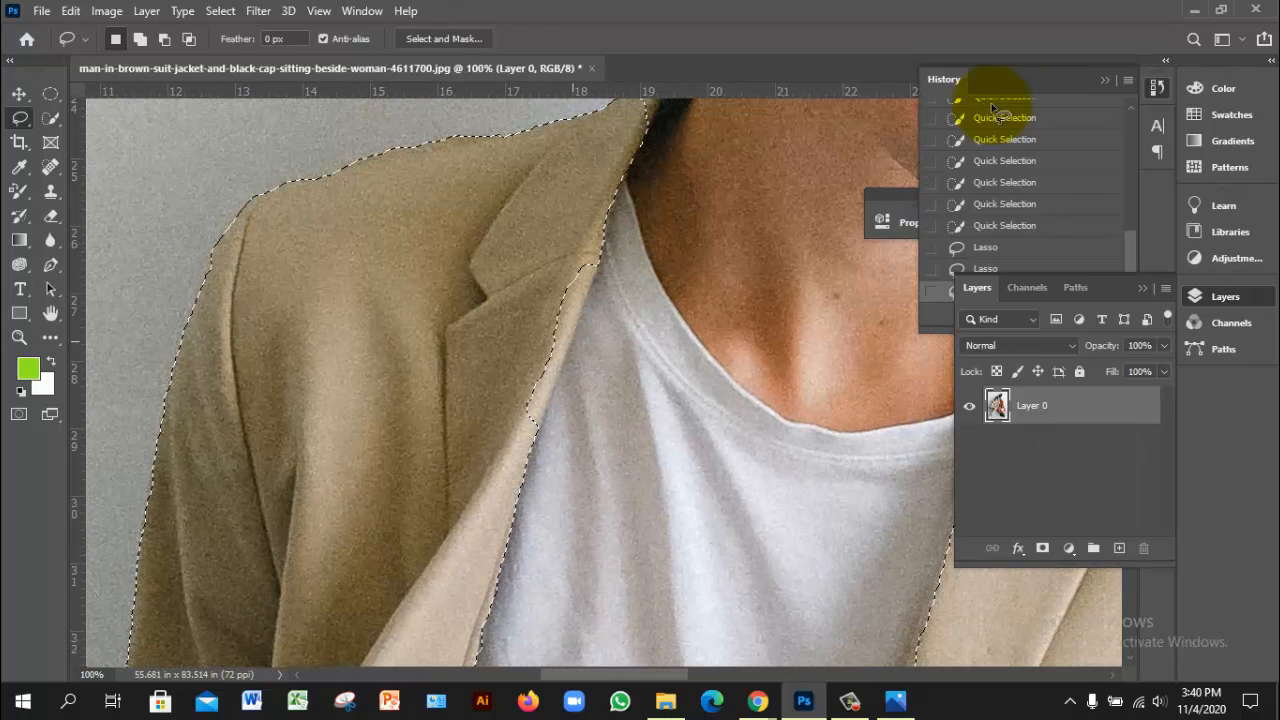
pyautogui.moveTo(569, 218); pyautogui.dragTo(547, 212)
pyautogui.moveTo(588, 251)
pyautogui.mouseDown()
pyautogui.moveTo(575, 343)
pyautogui.moveTo(530, 436)
pyautogui.mouseUp()
# - Add the dark inner collar behind the man's neck to the selection with the Lasso
pyautogui.moveTo(686, 152); pyautogui.dragTo(638, 338)
pyautogui.press('shift')
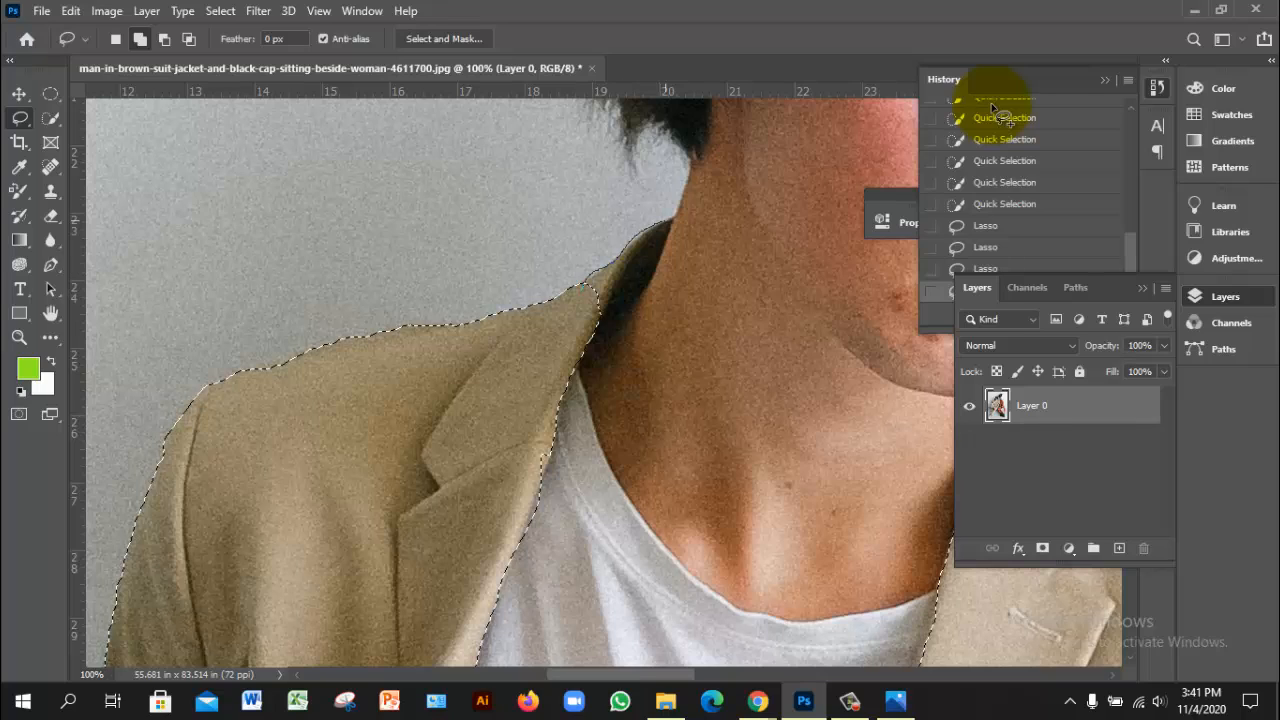
pyautogui.moveTo(668, 222)
pyautogui.mouseDown()
pyautogui.moveTo(591, 344)
pyautogui.moveTo(578, 312)
pyautogui.mouseUp()
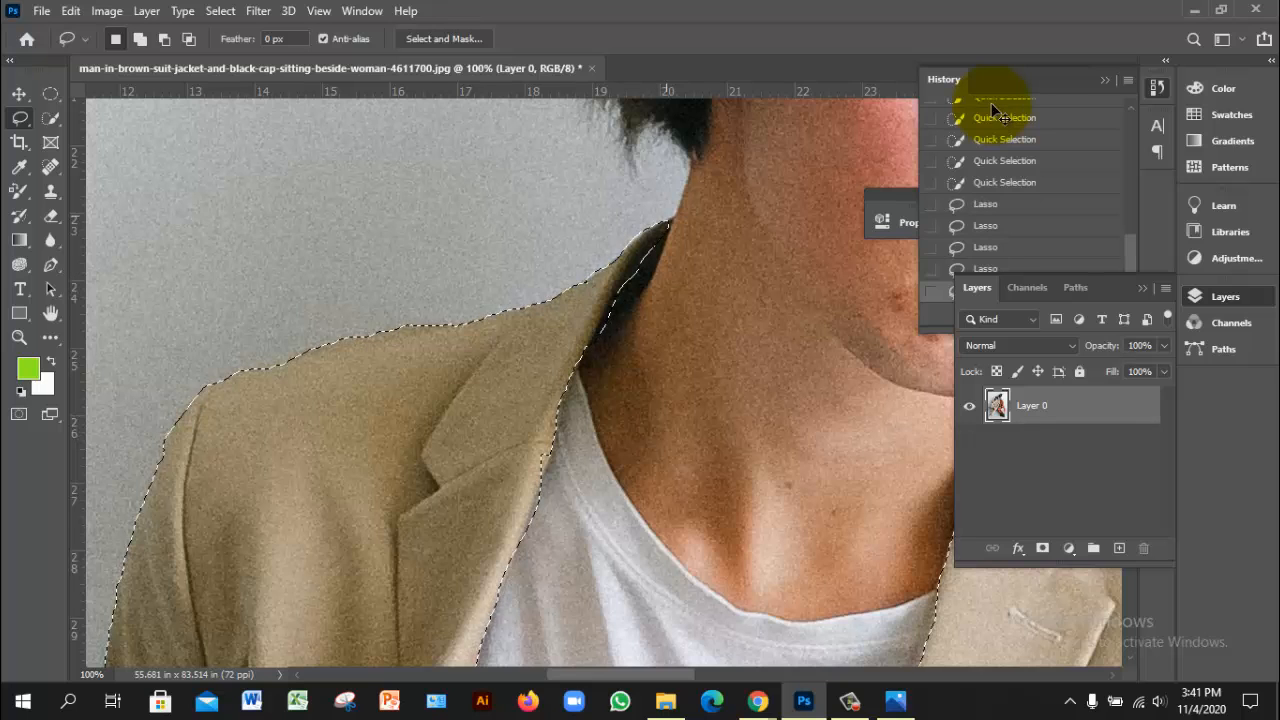
# - Review the outline of the whole suit selection against the full photo
pyautogui.keyDown('alt'); pyautogui.click(664, 318); pyautogui.keyUp('alt')
pyautogui.keyDown('alt'); pyautogui.click(664, 318); pyautogui.keyUp('alt')
pyautogui.keyDown('alt'); pyautogui.click(664, 318); pyautogui.keyUp('alt')
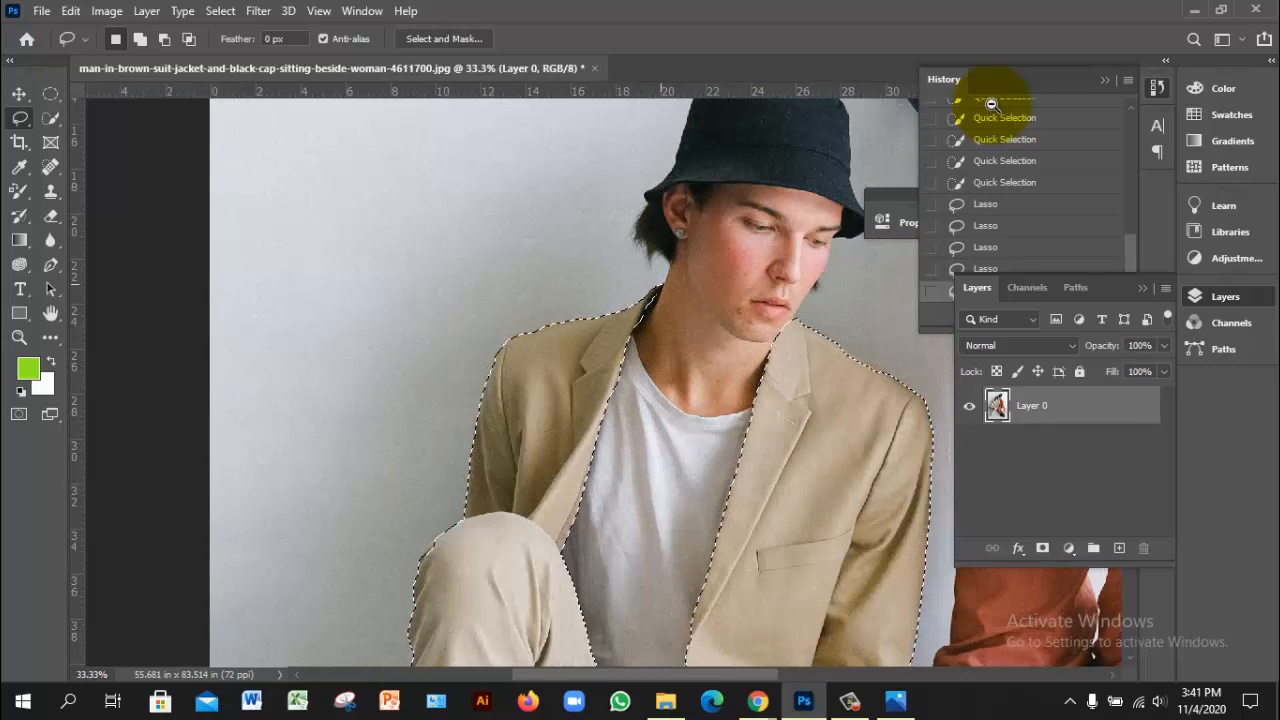
pyautogui.keyDown('alt'); pyautogui.click(664, 318); pyautogui.keyUp('alt')
pyautogui.keyDown('alt'); pyautogui.click(664, 318); pyautogui.keyUp('alt')
pyautogui.keyDown('alt'); pyautogui.click(664, 318); pyautogui.keyUp('alt')
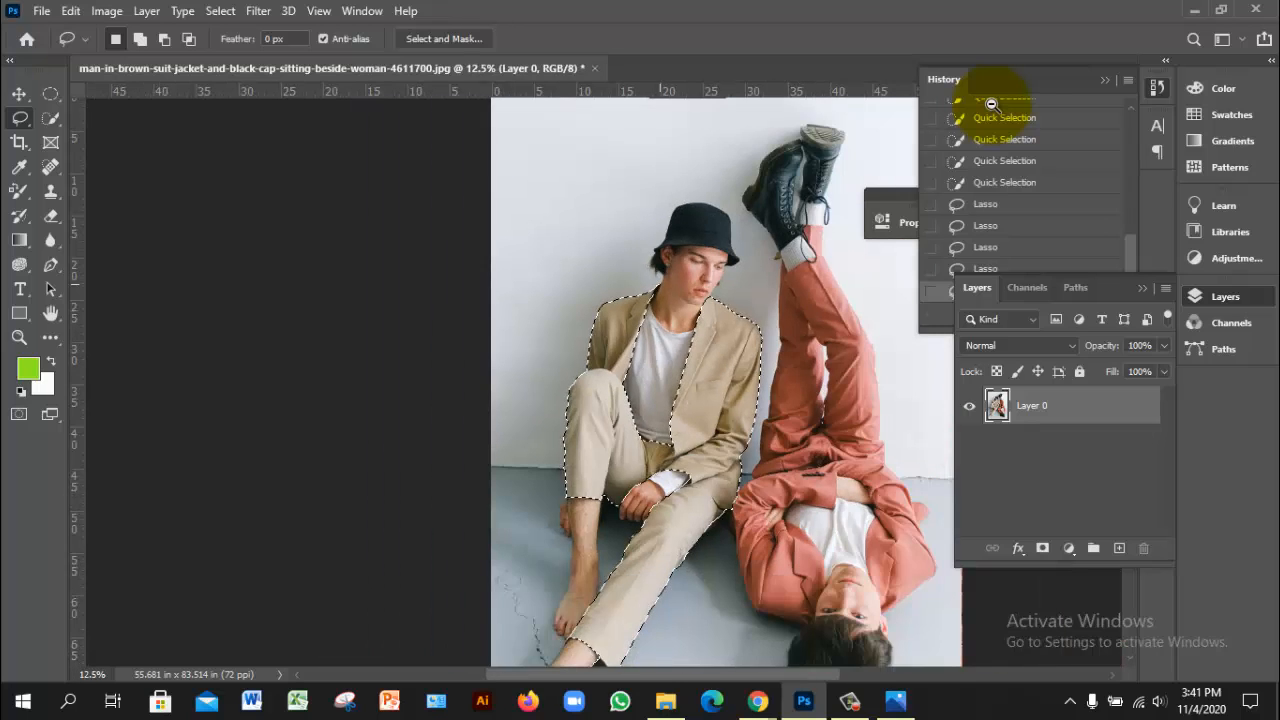
pyautogui.keyDown('alt'); pyautogui.click(660, 284); pyautogui.keyUp('alt')
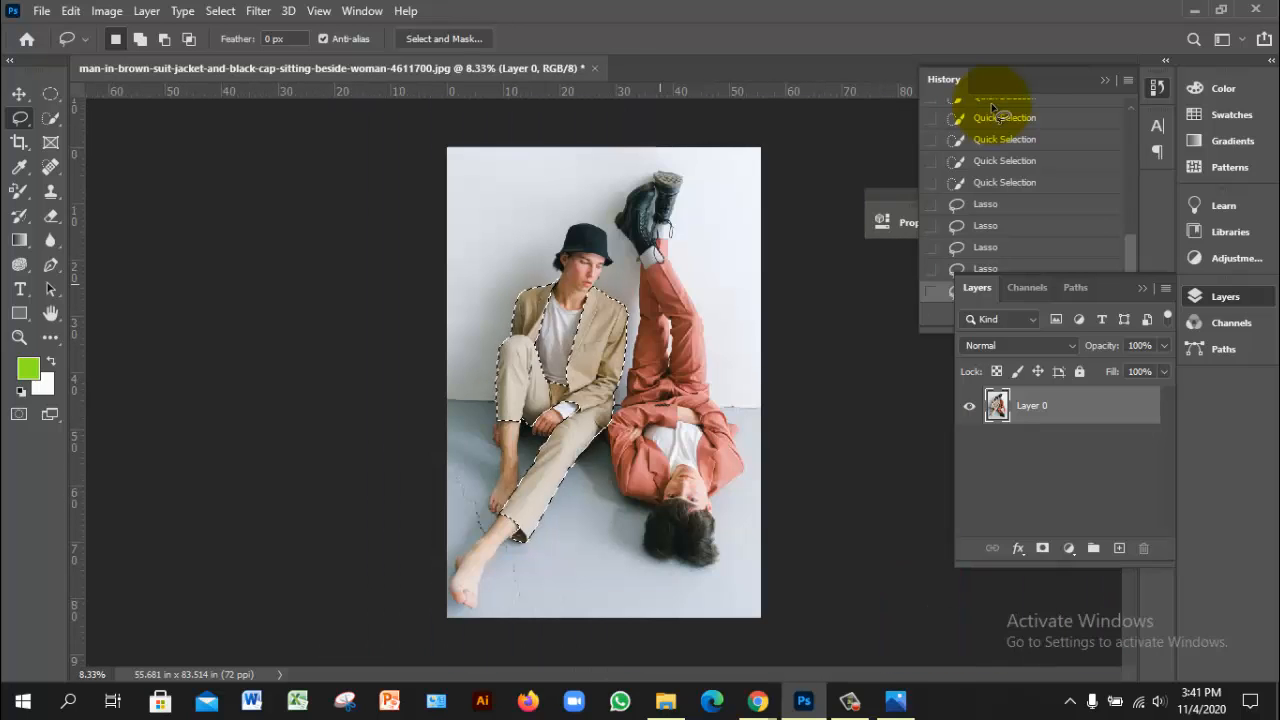
pyautogui.keyDown('ctrl'); pyautogui.click(593, 327); pyautogui.keyUp('ctrl')
pyautogui.keyDown('ctrl'); pyautogui.click(593, 327); pyautogui.keyUp('ctrl')
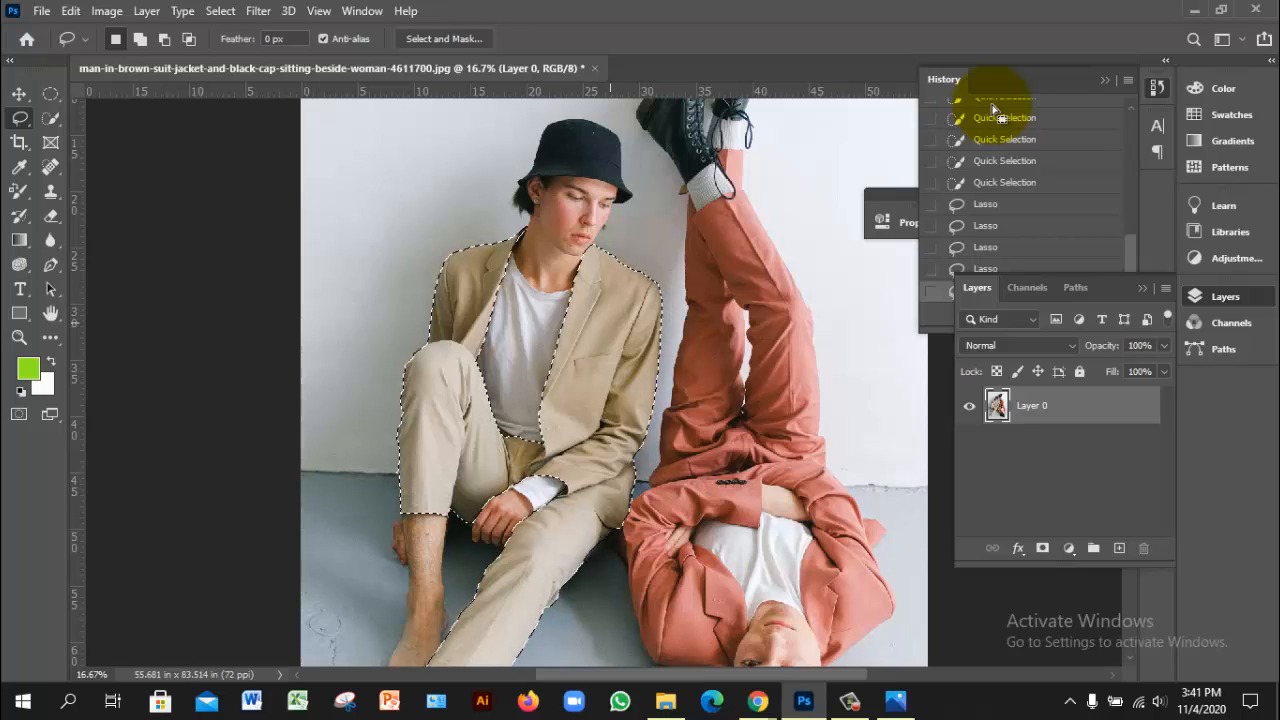
pyautogui.scroll(-1, 993, 108)
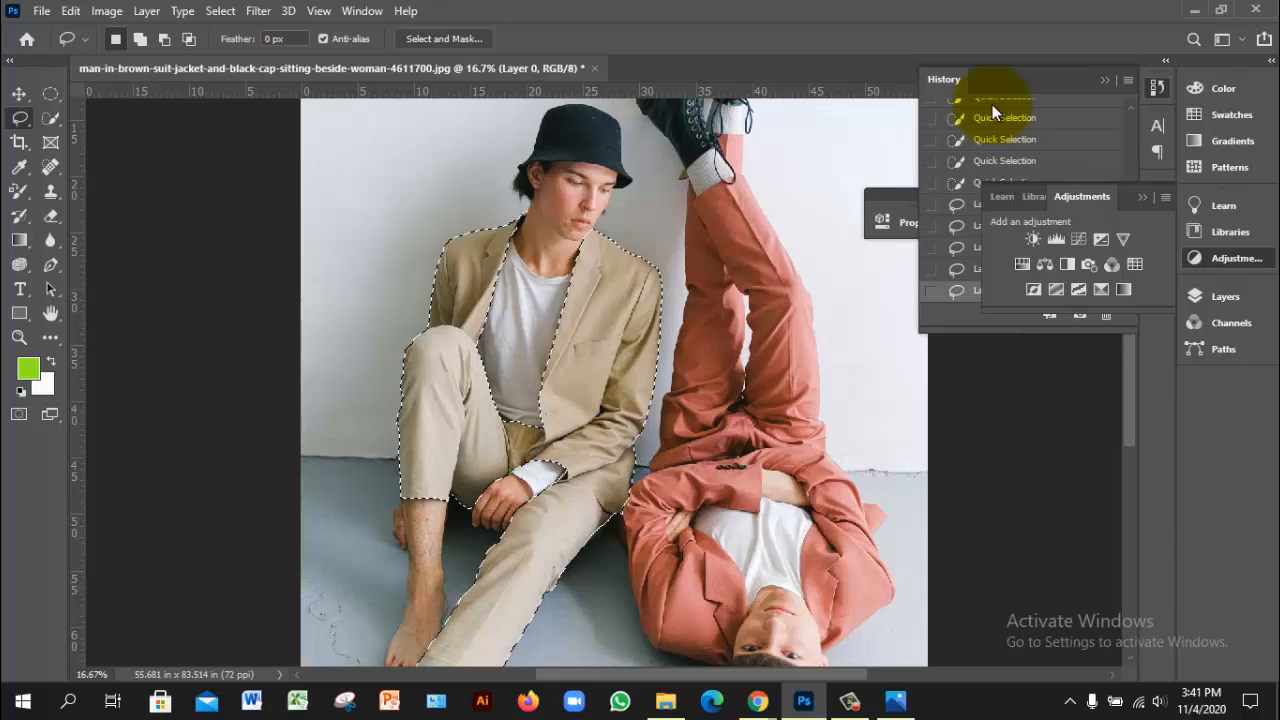
# - Add a Hue/Saturation adjustment layer to the selected suit and browse its colour ranges, leaving the range on Master
pyautogui.click(1022, 264)
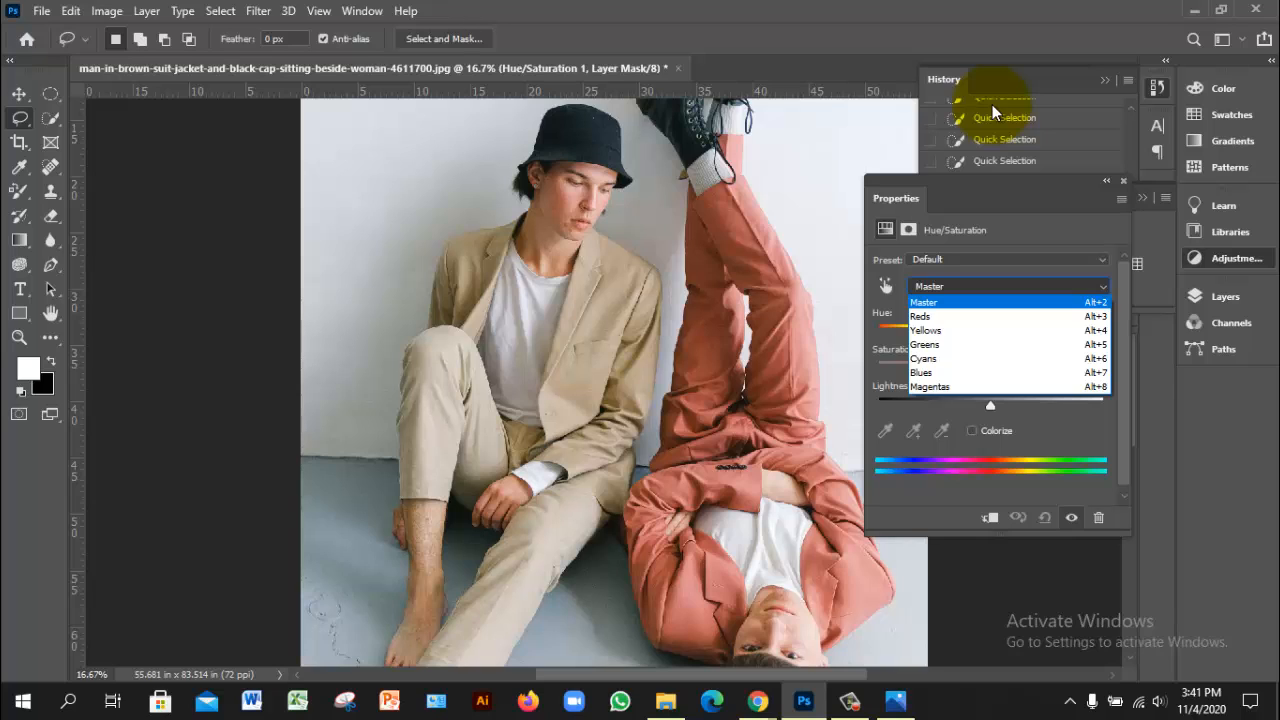
pyautogui.press('Down')
pyautogui.press('Down')
pyautogui.press('Down')
pyautogui.press('Down')
pyautogui.press('Down')
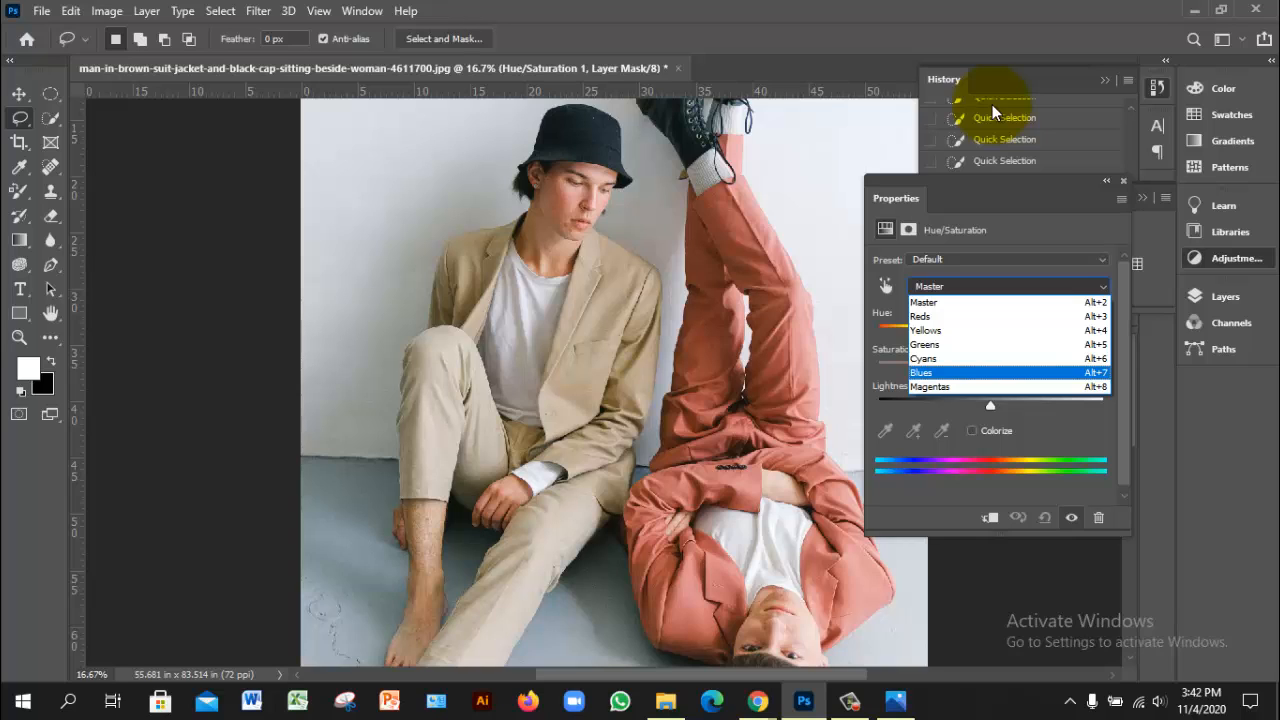
pyautogui.press('Up')
pyautogui.press('Up')
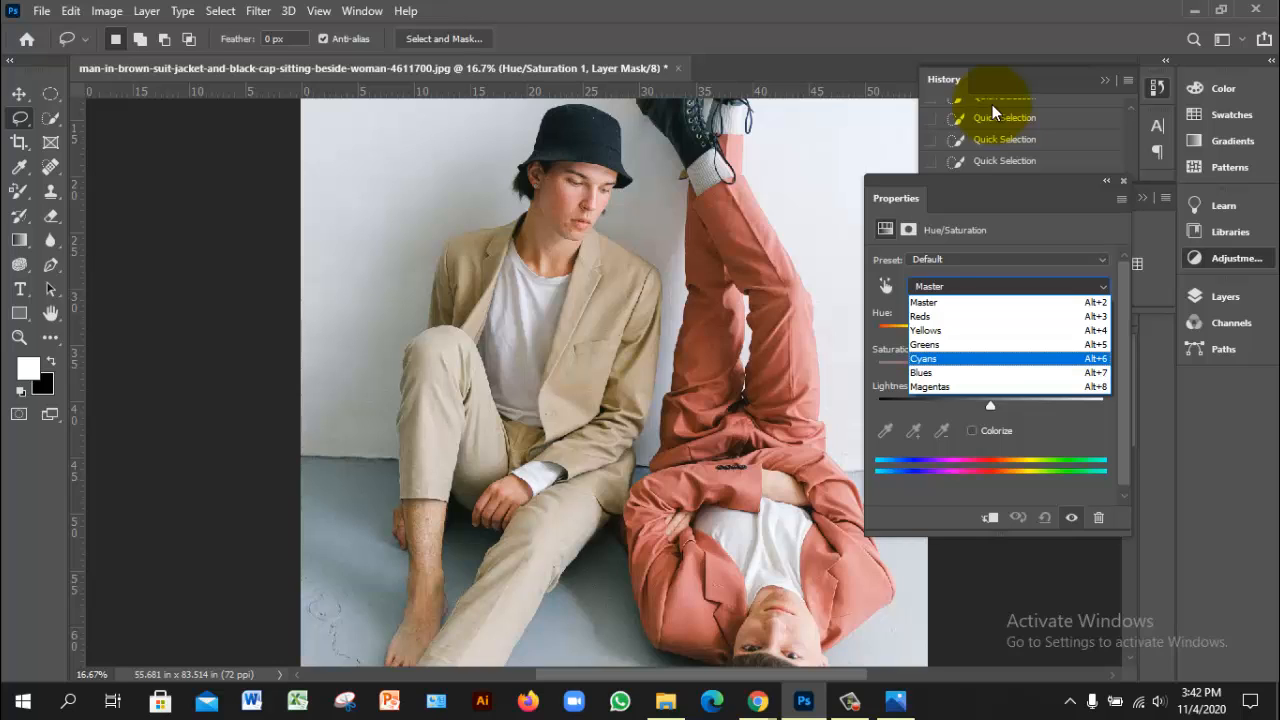
pyautogui.press('Up')
pyautogui.press('Up')
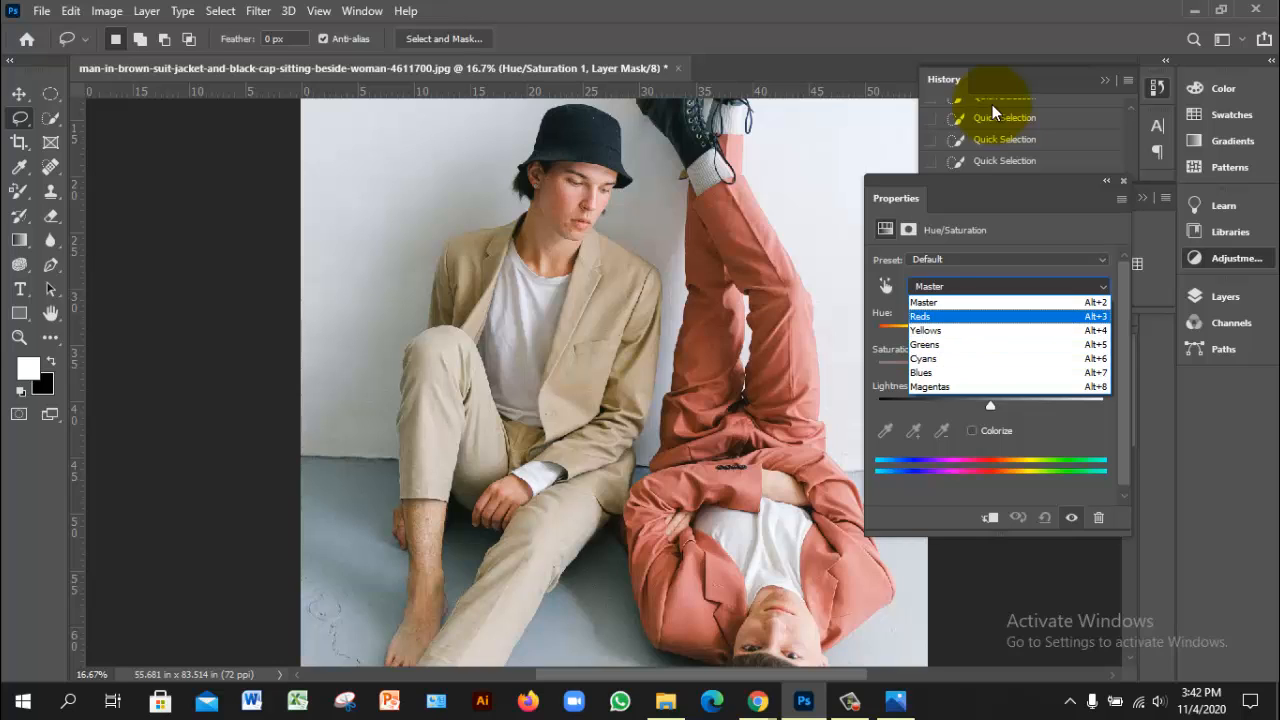
pyautogui.press('Down')
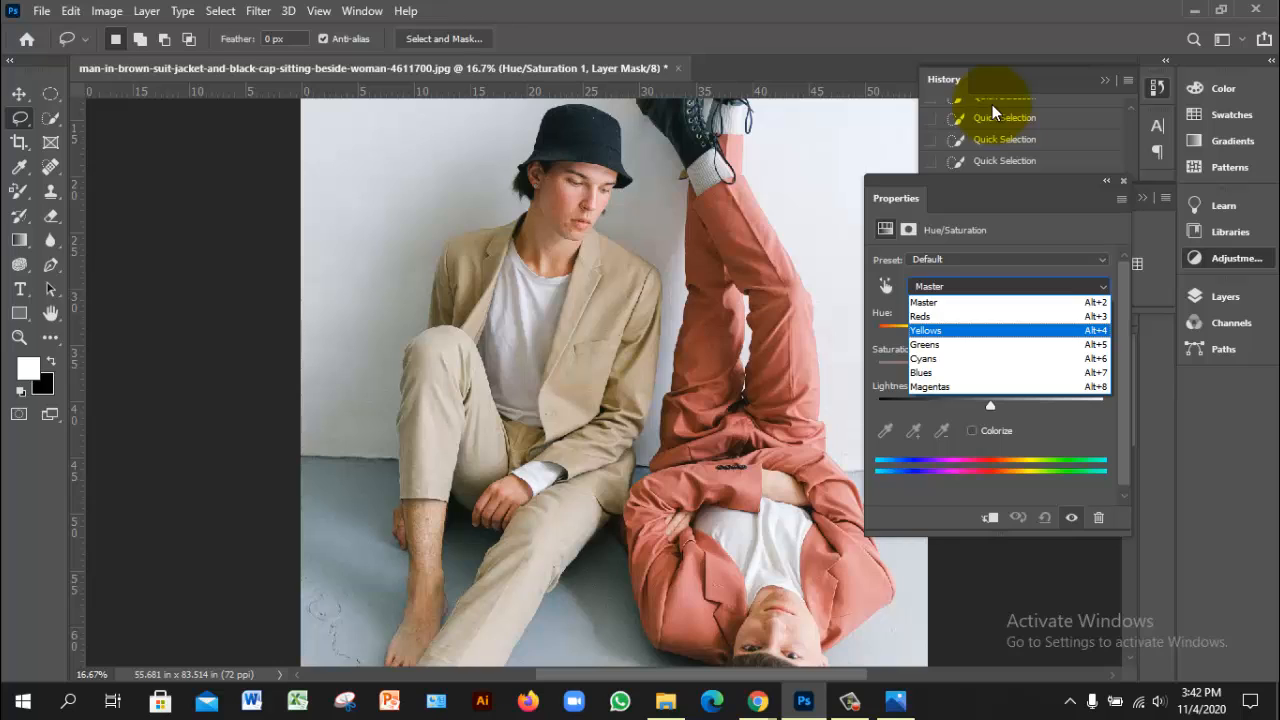
pyautogui.press('Down')
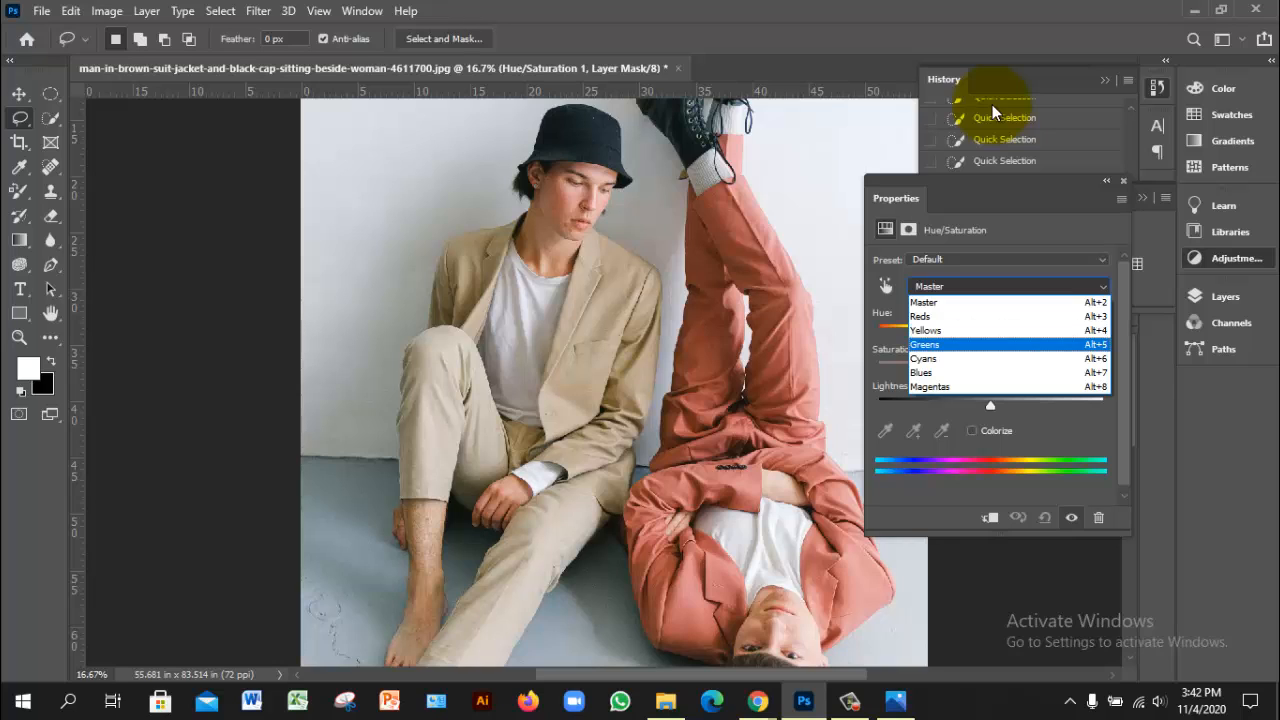
pyautogui.press('Down')
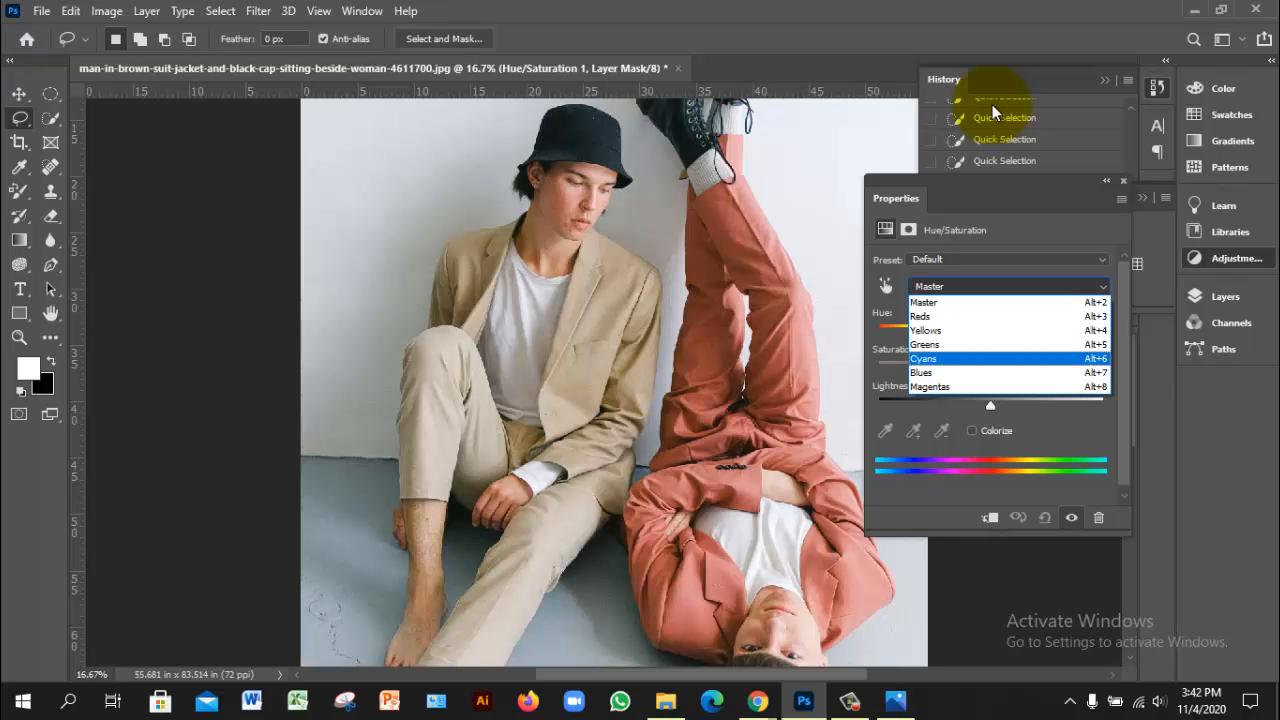
pyautogui.press('Down')
pyautogui.press('Escape')
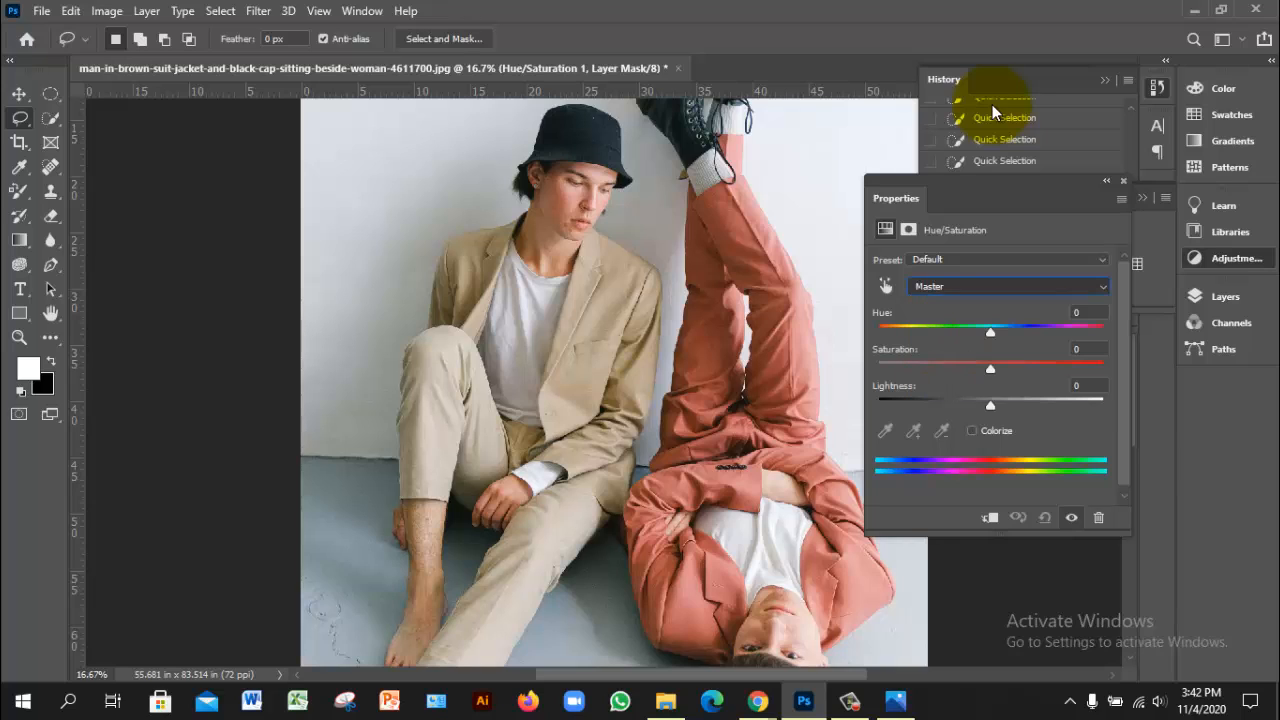
# - Collapse the Hue/Saturation properties and undo the adjustment layer to bring back the suit selection
pyautogui.click(994, 114)
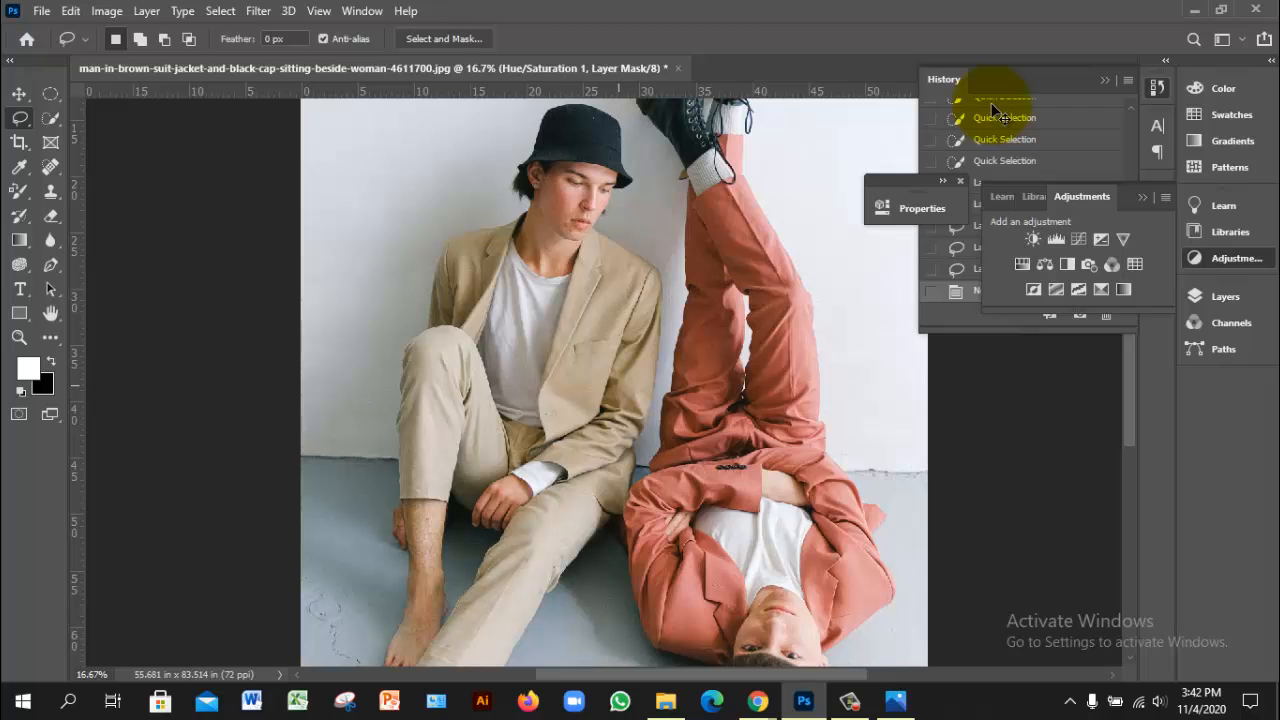
pyautogui.click(998, 116)
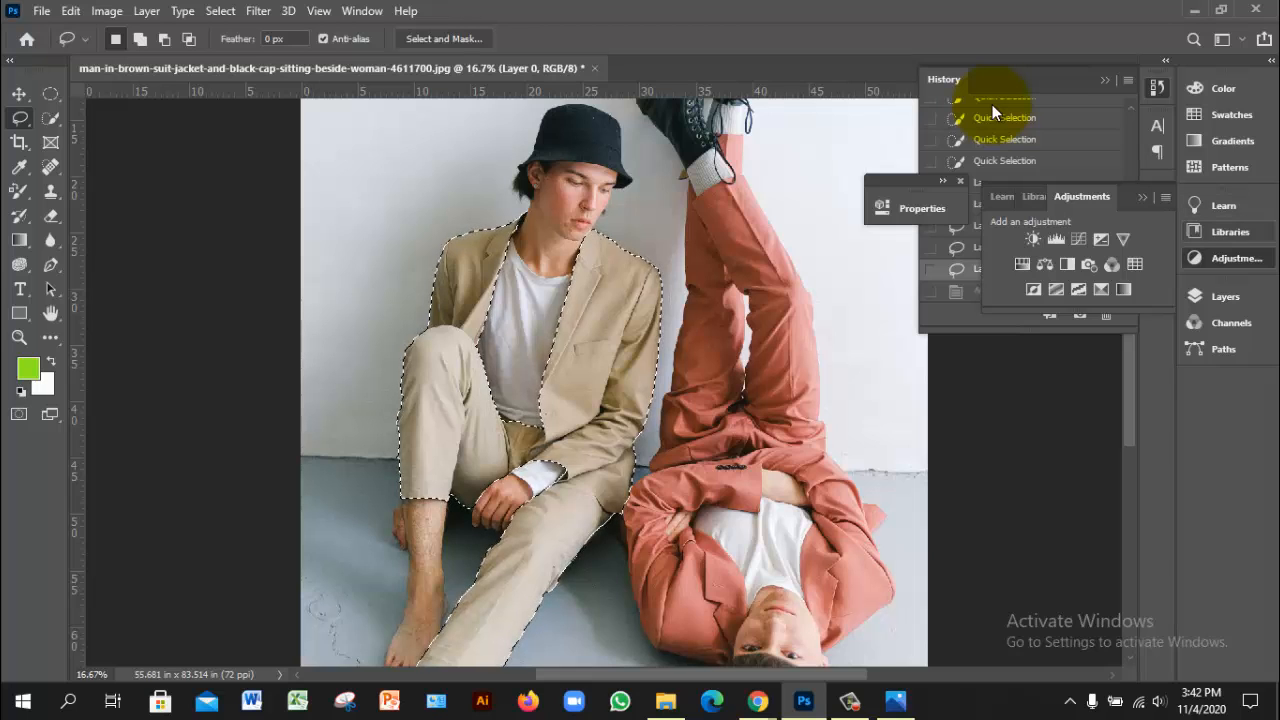
pyautogui.press('F7')
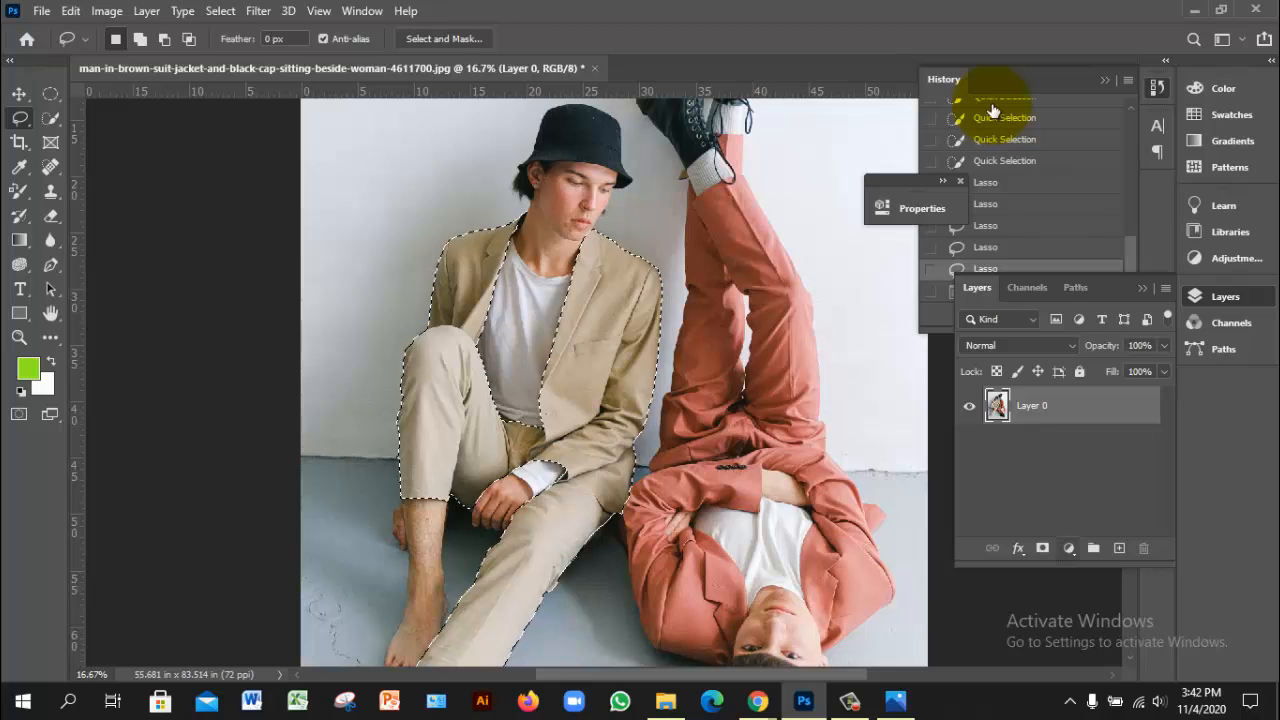
pyautogui.click(1068, 548)
pyautogui.press('Up')
pyautogui.press('Up')
pyautogui.press('Up')
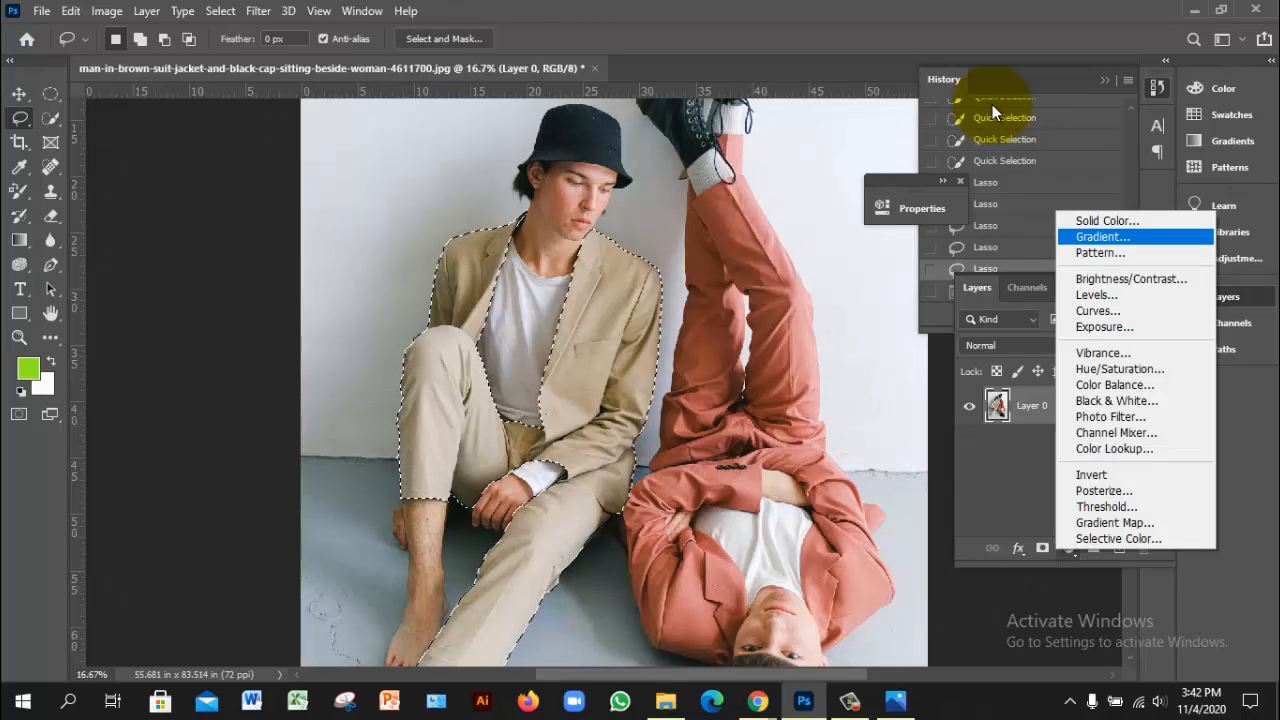
pyautogui.press('Return')
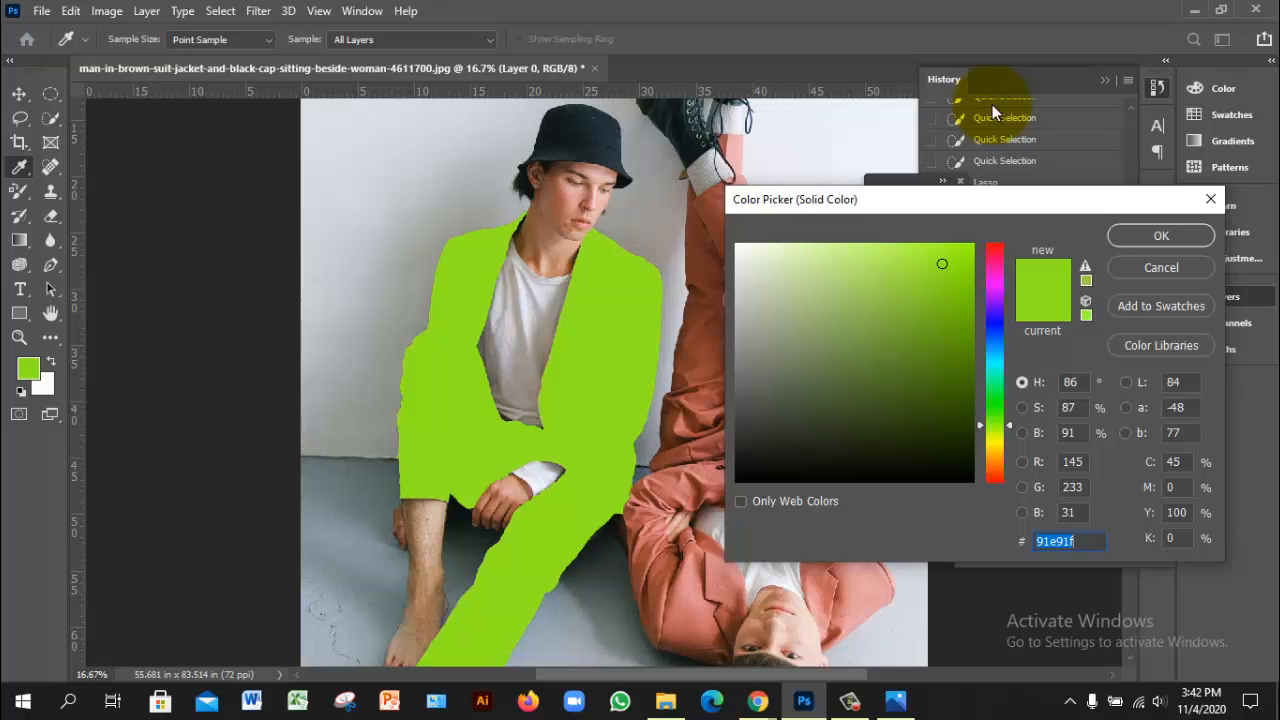
pyautogui.press('Escape')
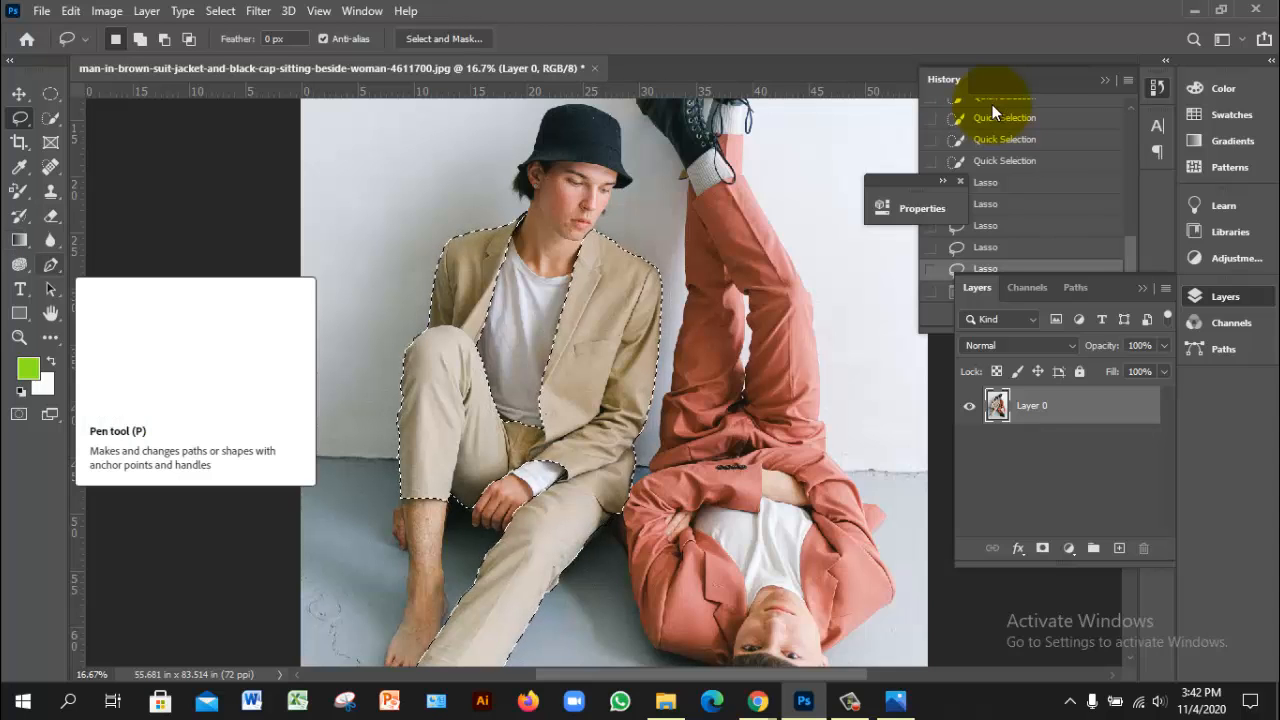
# - Set the foreground colour to ab9779 and add a Solid Color fill layer with it over the selected suit
pyautogui.press('i')
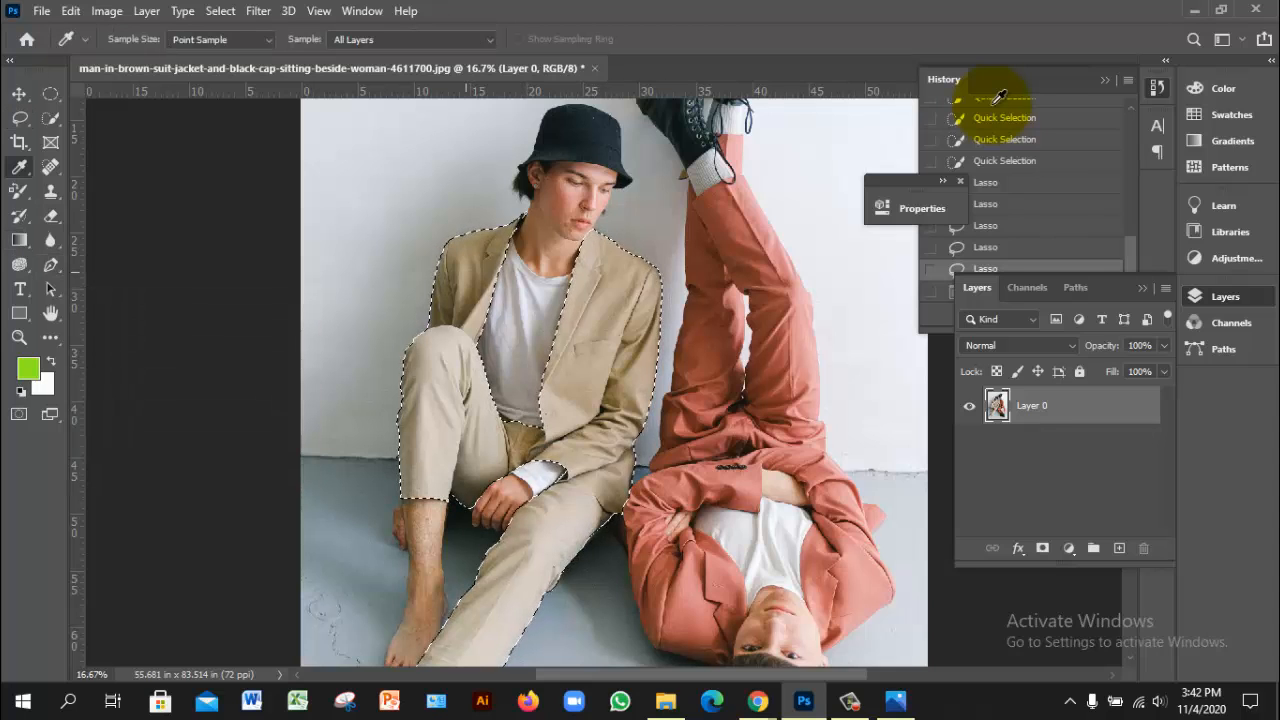
pyautogui.click(993, 103)
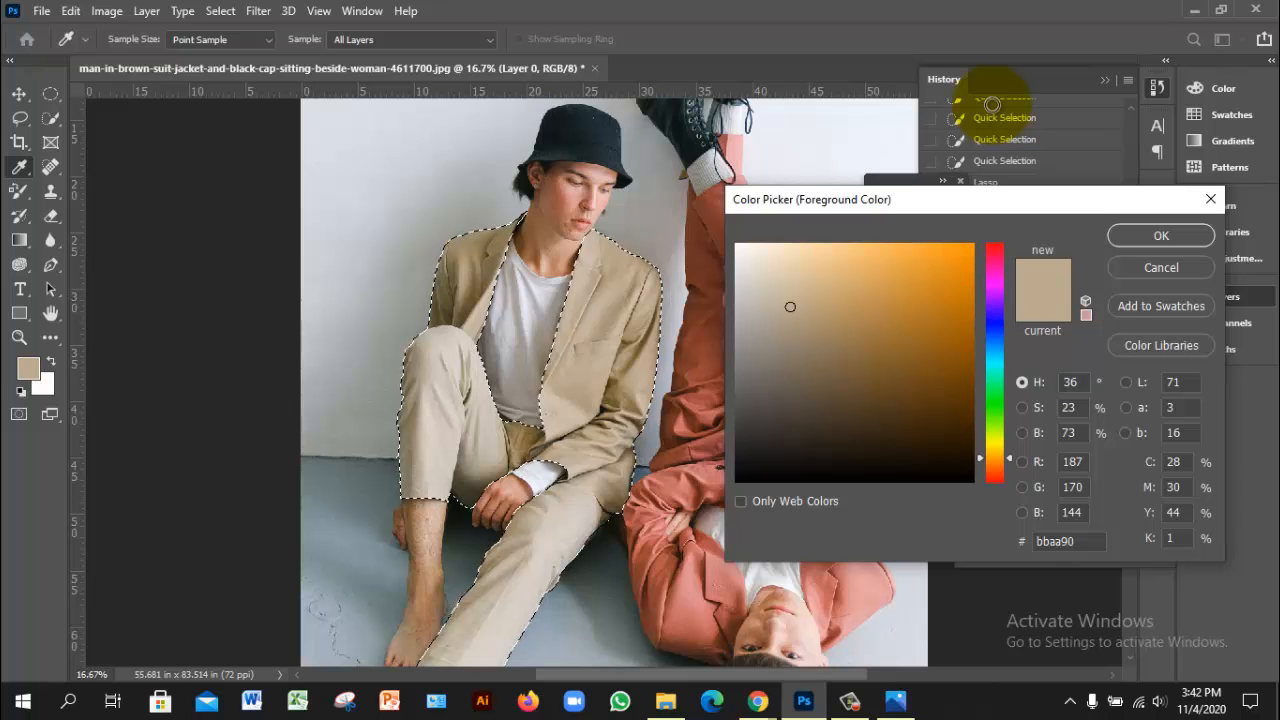
pyautogui.write('ab9779')
pyautogui.press('Return')
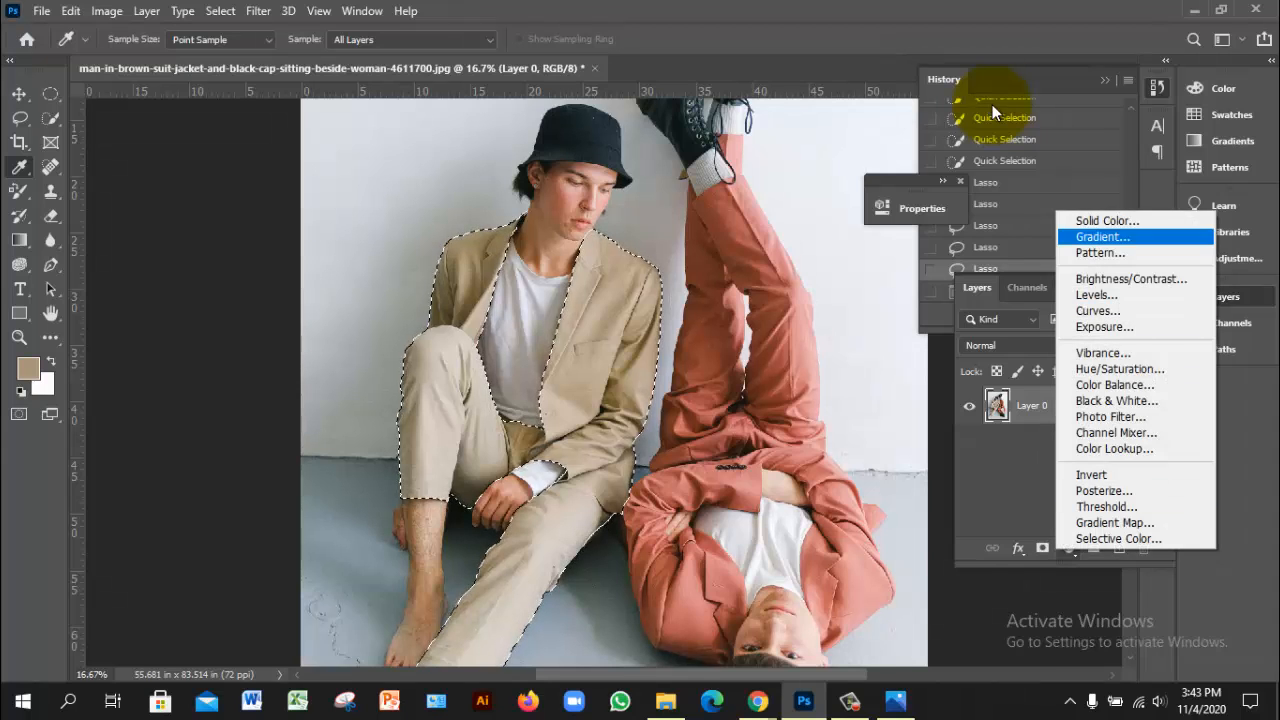
pyautogui.click(1106, 220)
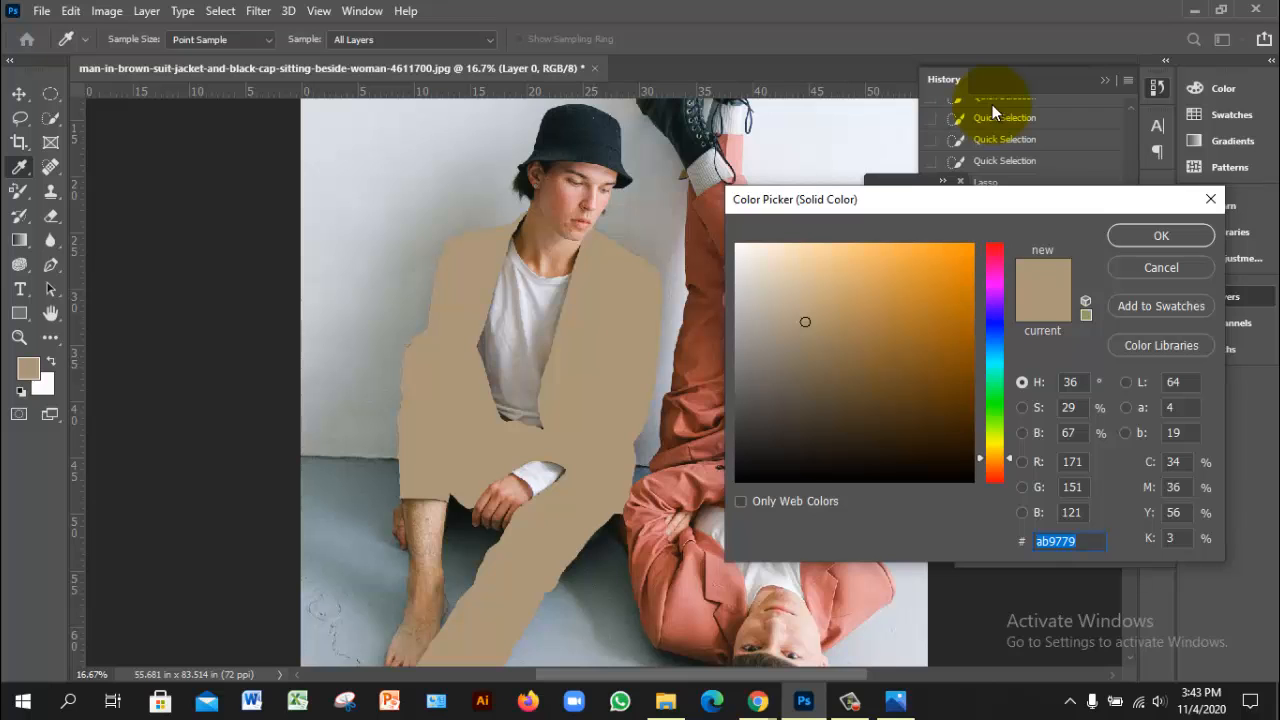
pyautogui.press('Return')
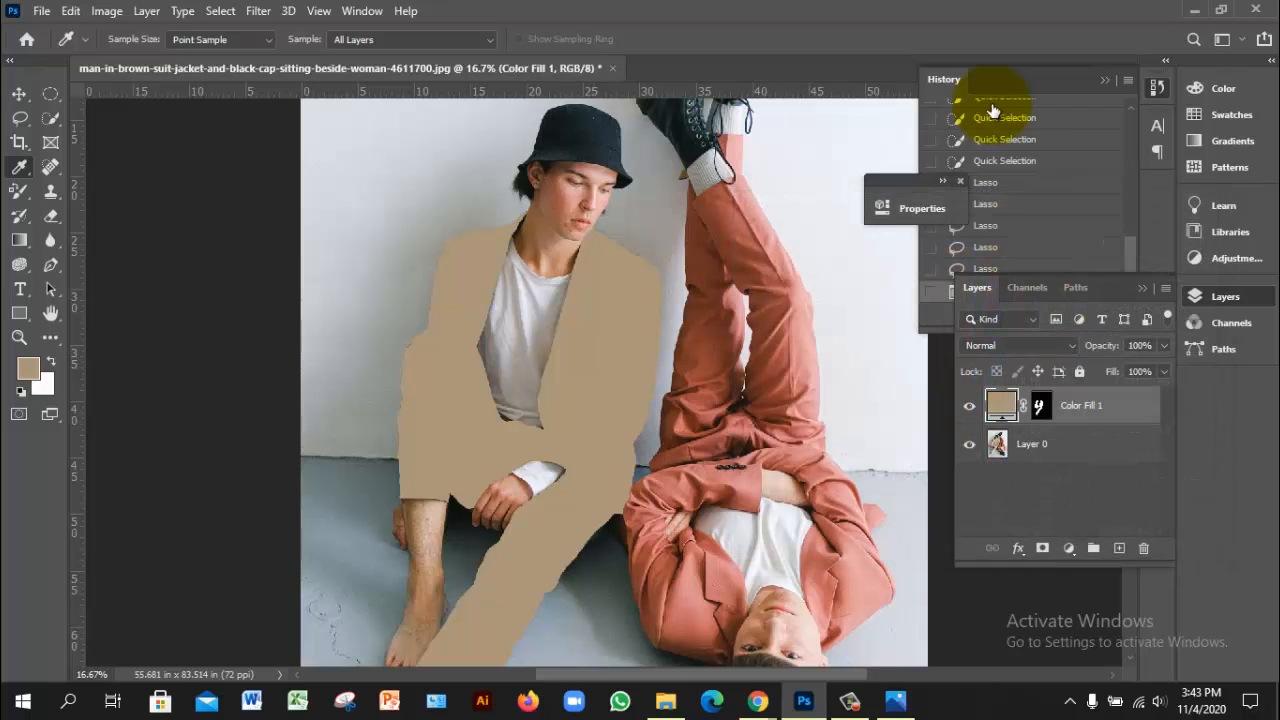
# - Set the colour fill layer's blend mode to Overlay and toggle its visibility to compare the suit with the original
pyautogui.click(1020, 345)
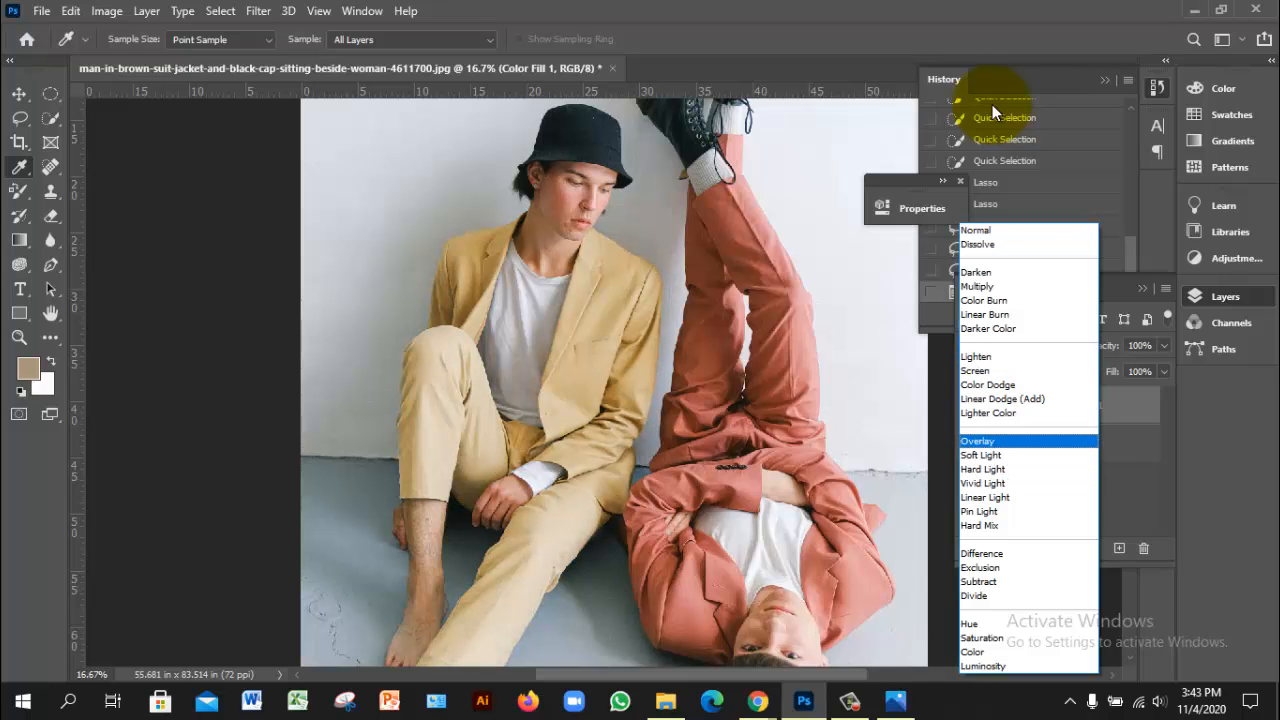
pyautogui.click(977, 441)
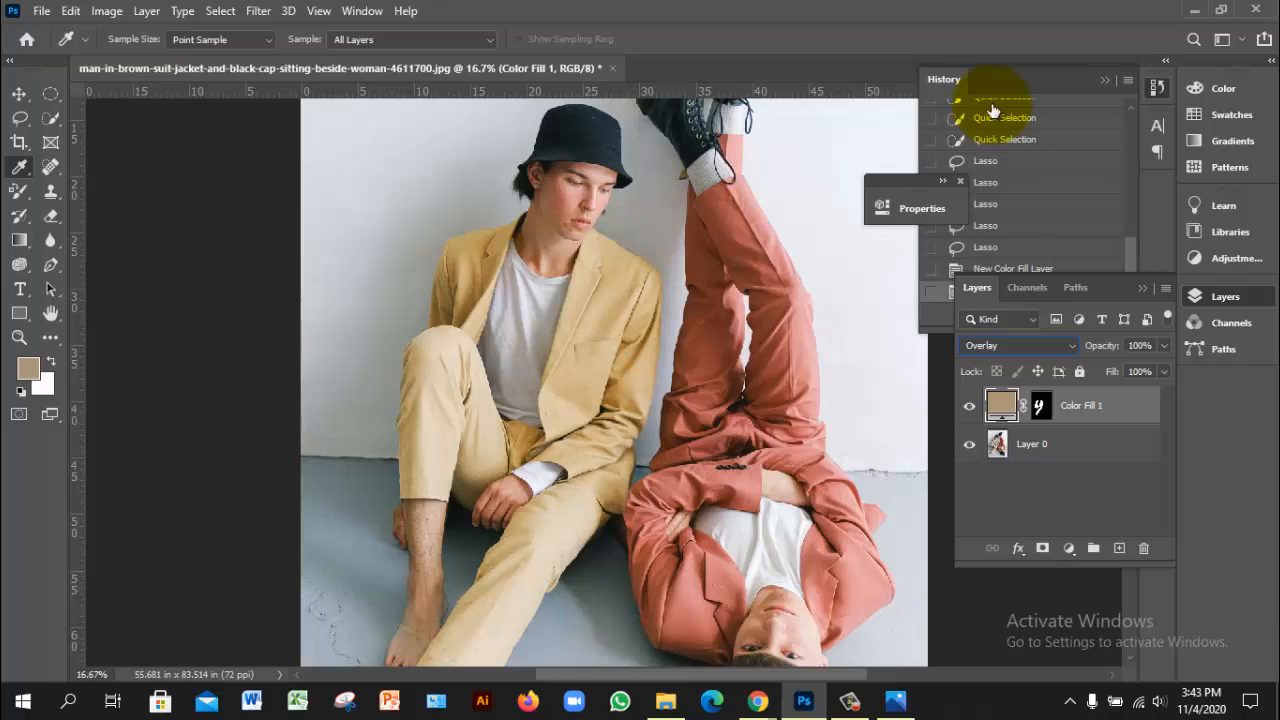
pyautogui.click(969, 405)
pyautogui.click(969, 405)
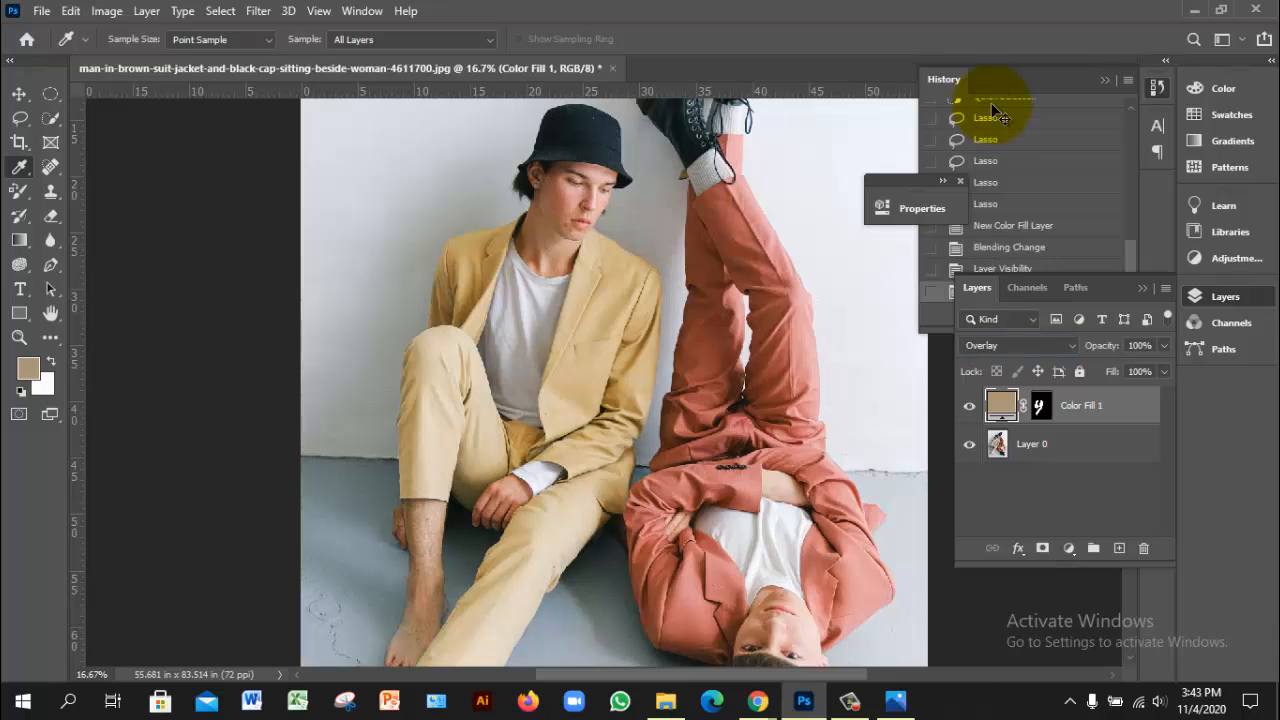
# - Examine the recoloured jacket, lapels, knee and sleeve up close, then against the full photo
pyautogui.hotkey('ctrl', '+')
pyautogui.hotkey('ctrl', '+')
pyautogui.hotkey('ctrl', '+')
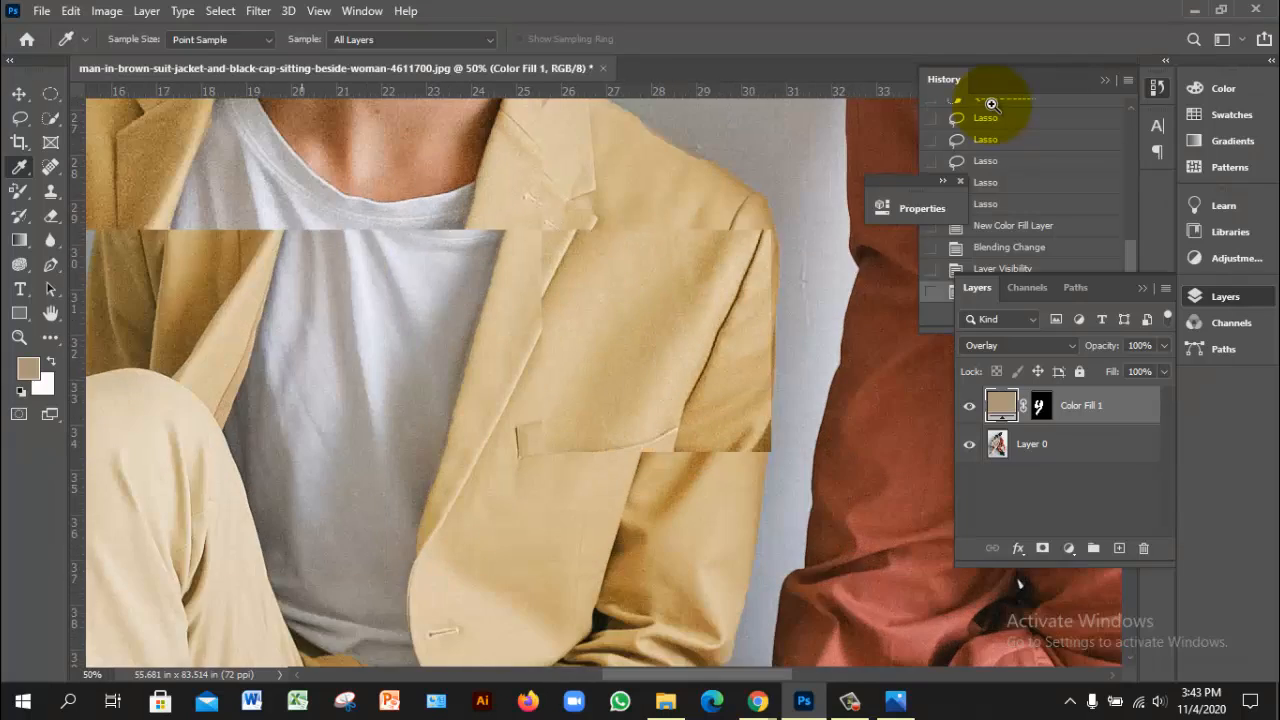
pyautogui.hotkey('ctrl', '+')
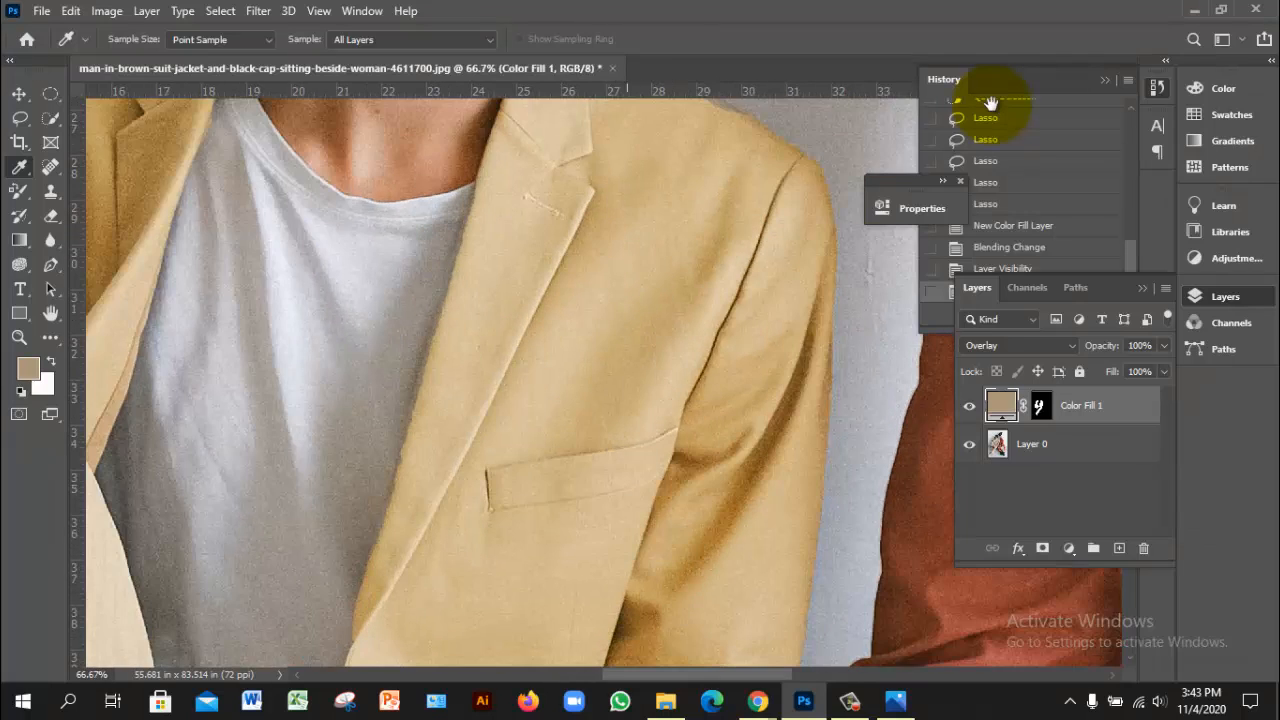
pyautogui.moveTo(604, 382)
pyautogui.mouseDown()
pyautogui.moveTo(555, 545)
pyautogui.moveTo(735, 535)
pyautogui.mouseUp()
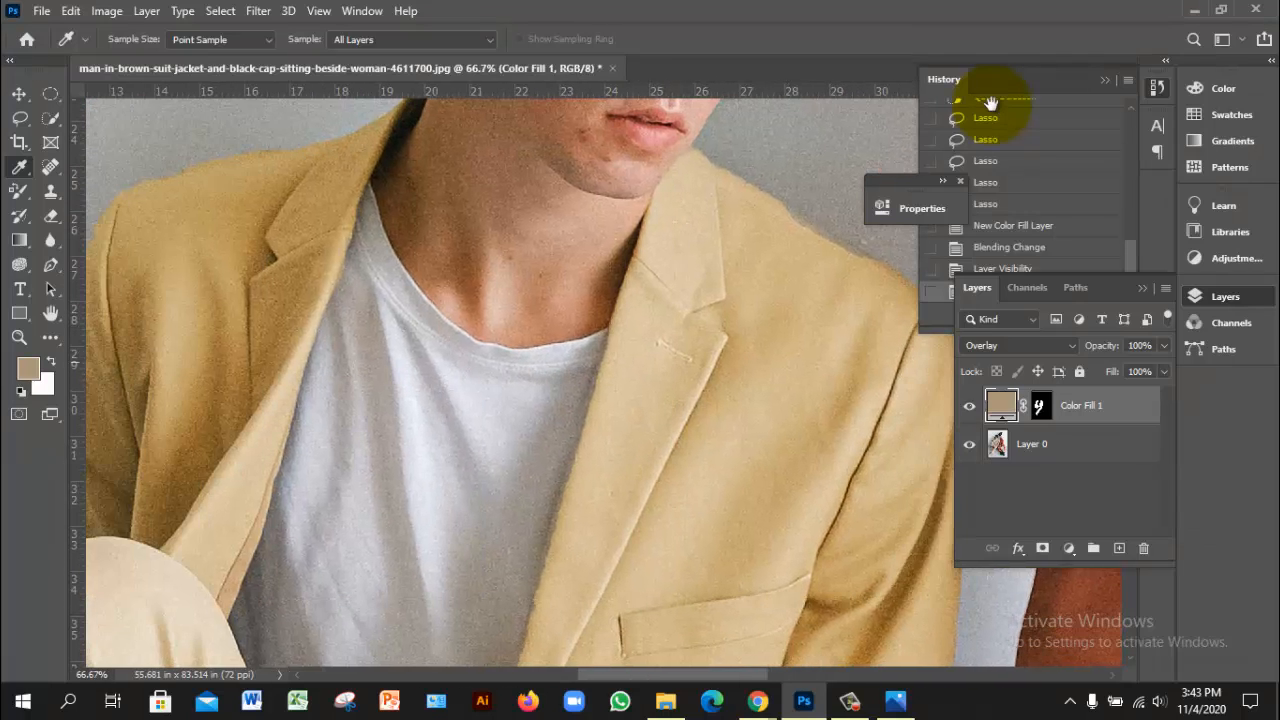
pyautogui.moveTo(450, 410)
pyautogui.mouseDown()
pyautogui.moveTo(615, 364)
pyautogui.moveTo(498, 233)
pyautogui.moveTo(495, 194)
pyautogui.mouseUp()
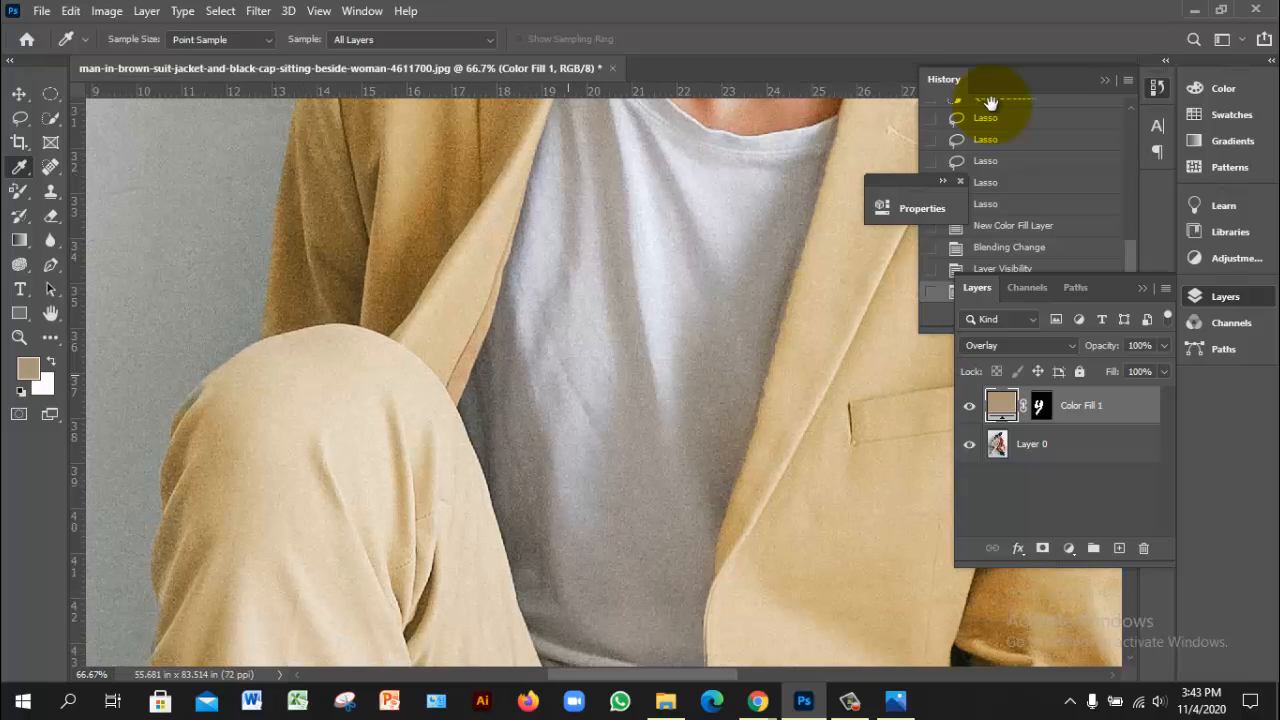
pyautogui.moveTo(700, 600)
pyautogui.mouseDown()
pyautogui.moveTo(623, 441)
pyautogui.moveTo(601, 433)
pyautogui.mouseUp()
pyautogui.hotkey('ctrl', '-')
pyautogui.hotkey('ctrl', '-')
pyautogui.hotkey('ctrl', '-')
pyautogui.hotkey('ctrl', '-')
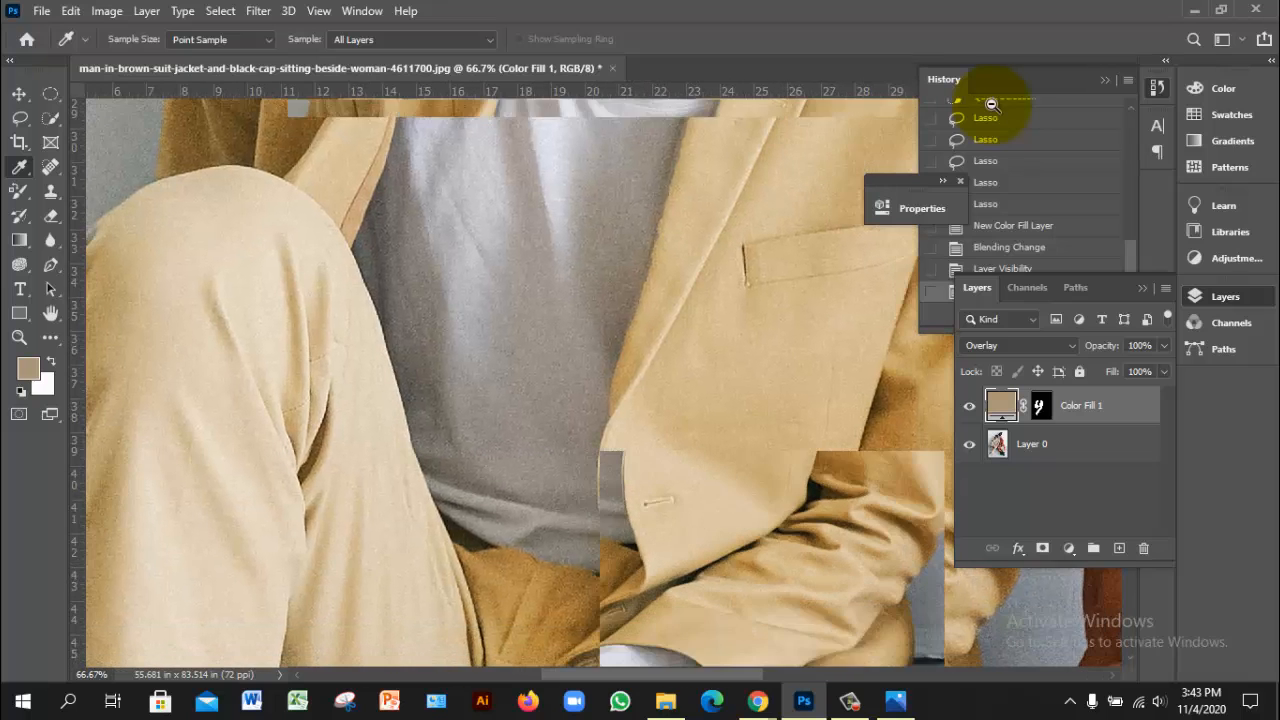
pyautogui.hotkey('ctrl', '-')
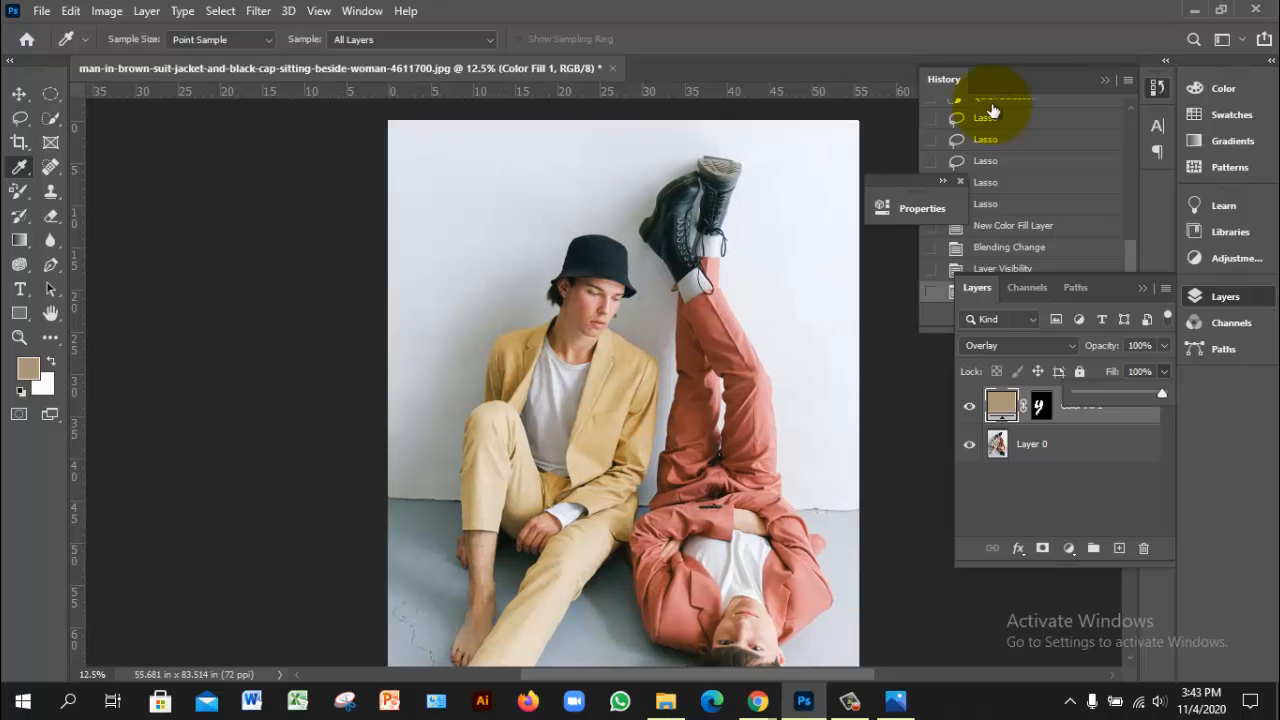
# - Lower the colour fill layer's opacity to 72%
pyautogui.hotkey('alt', '[')
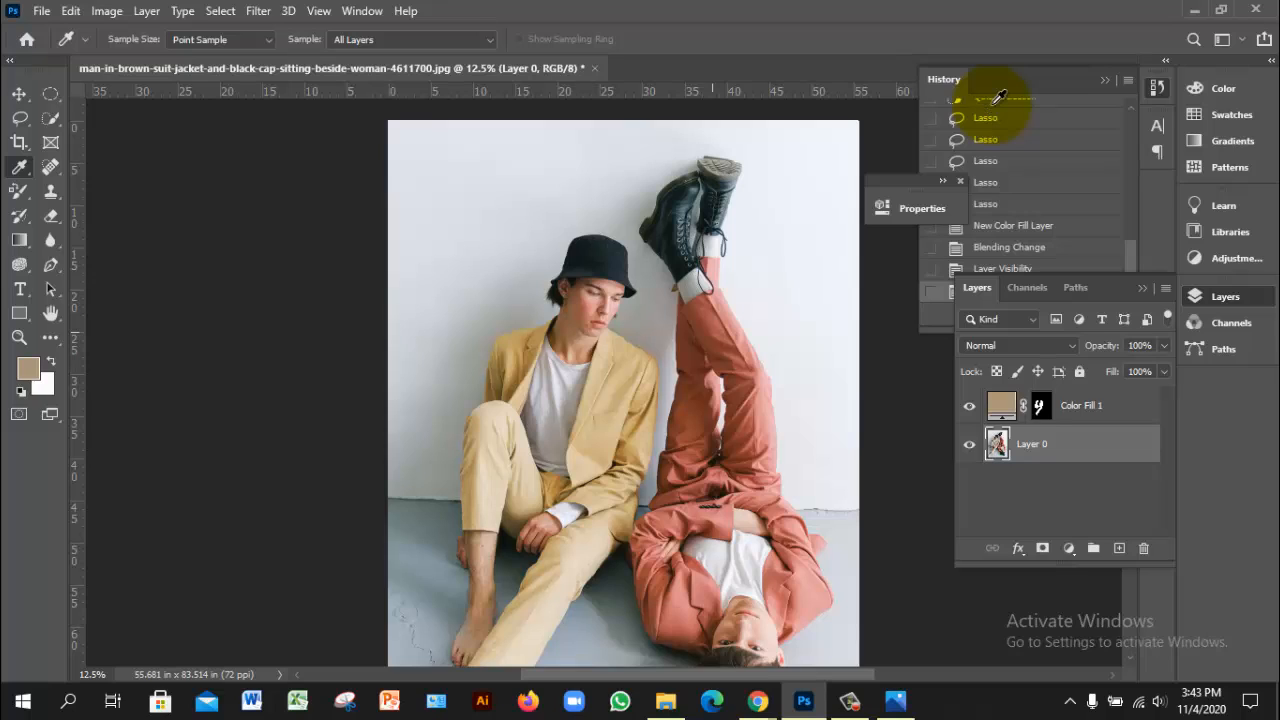
pyautogui.hotkey('alt', ']')
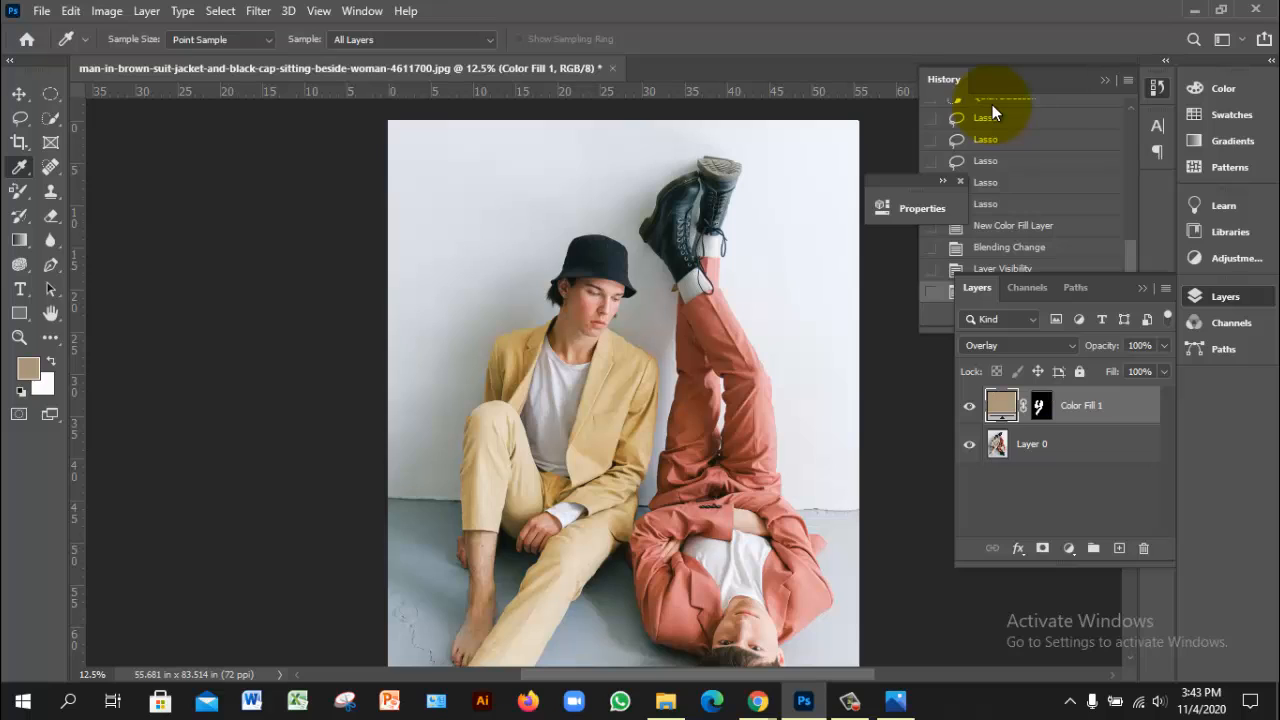
pyautogui.click(1164, 345)
pyautogui.moveTo(1164, 367); pyautogui.dragTo(1137, 367)
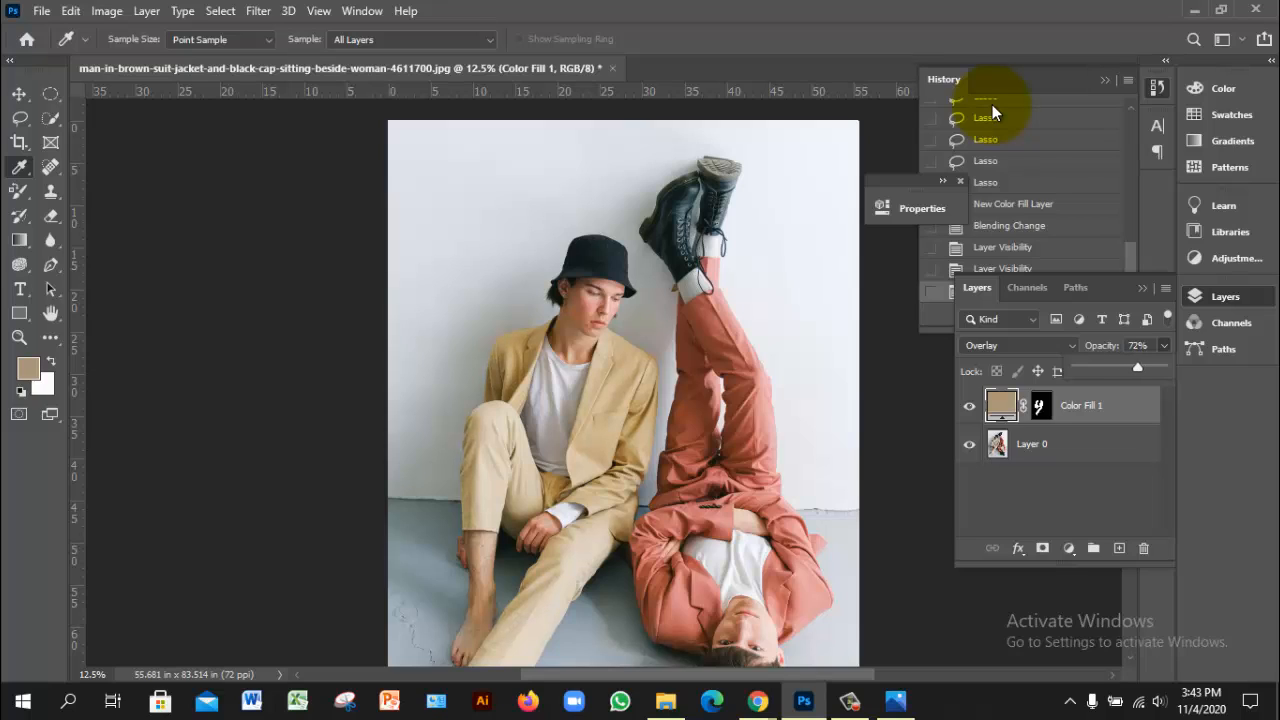
pyautogui.press('v')
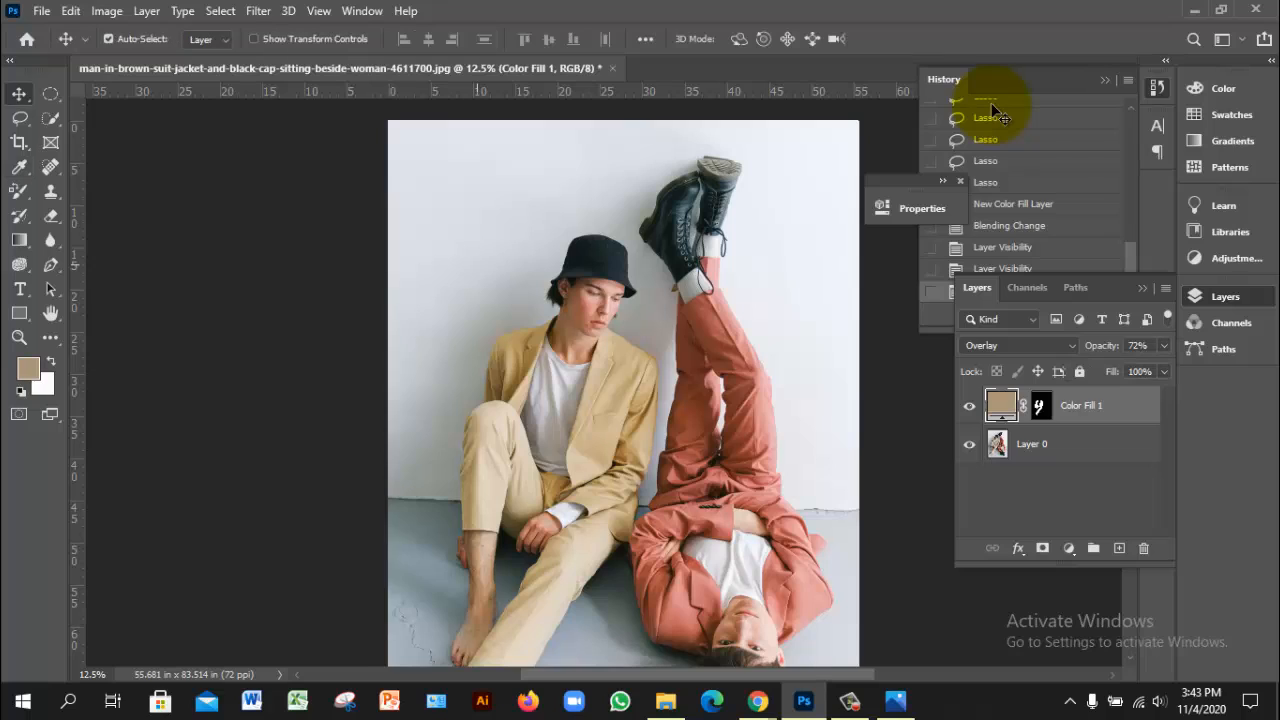
pyautogui.click(459, 252)
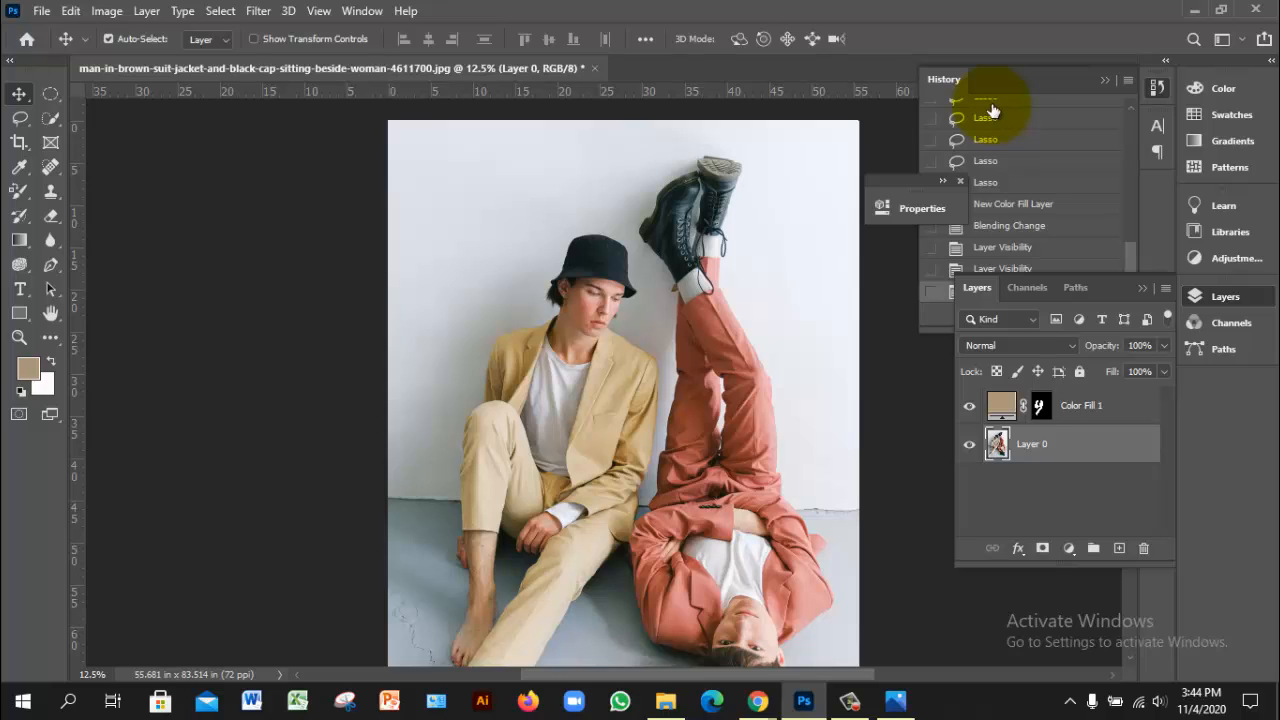
pyautogui.click(1081, 405)
pyautogui.click(1032, 443)
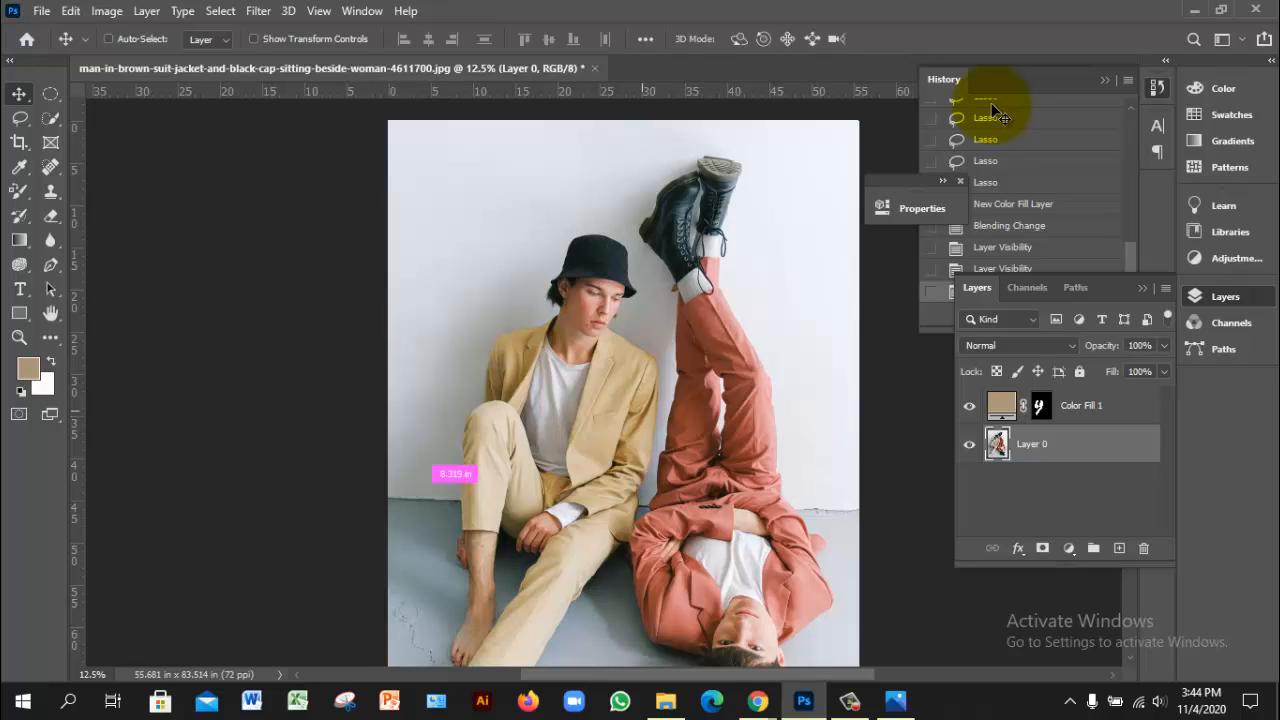
pyautogui.hotkey('ctrl', '+')
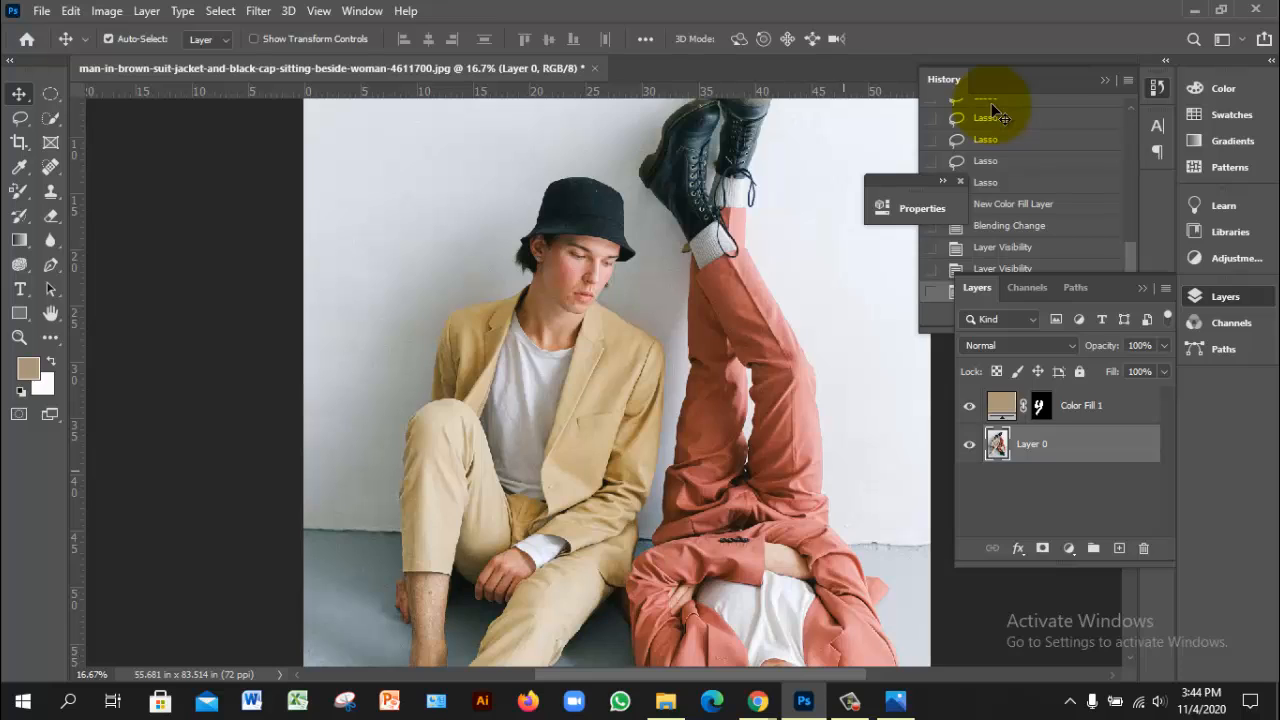
pyautogui.hotkey('alt', ']')
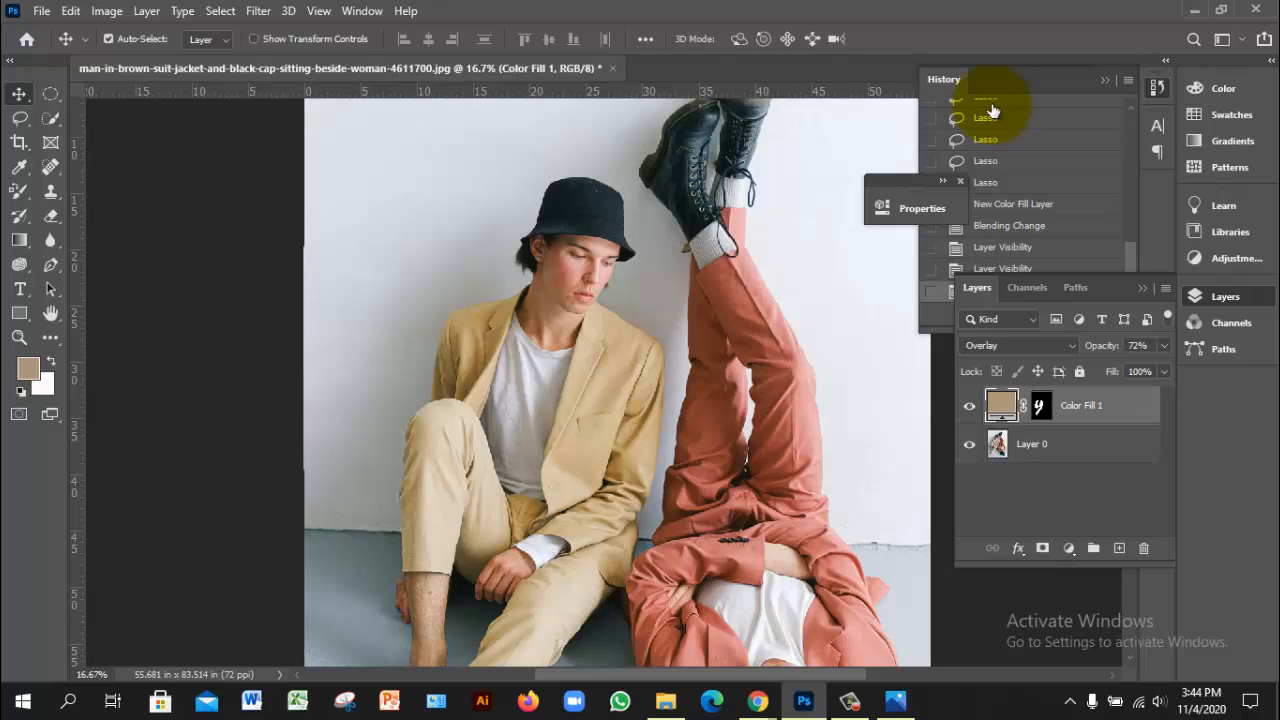
# - Undo the opacity, visibility and blending changes and the colour fill layer to bring back the suit selection
pyautogui.hotkey('ctrl', 'z')
pyautogui.hotkey('ctrl', 'z')
pyautogui.hotkey('ctrl', 'z')
pyautogui.hotkey('ctrl', 'z')
pyautogui.hotkey('ctrl', 'z')
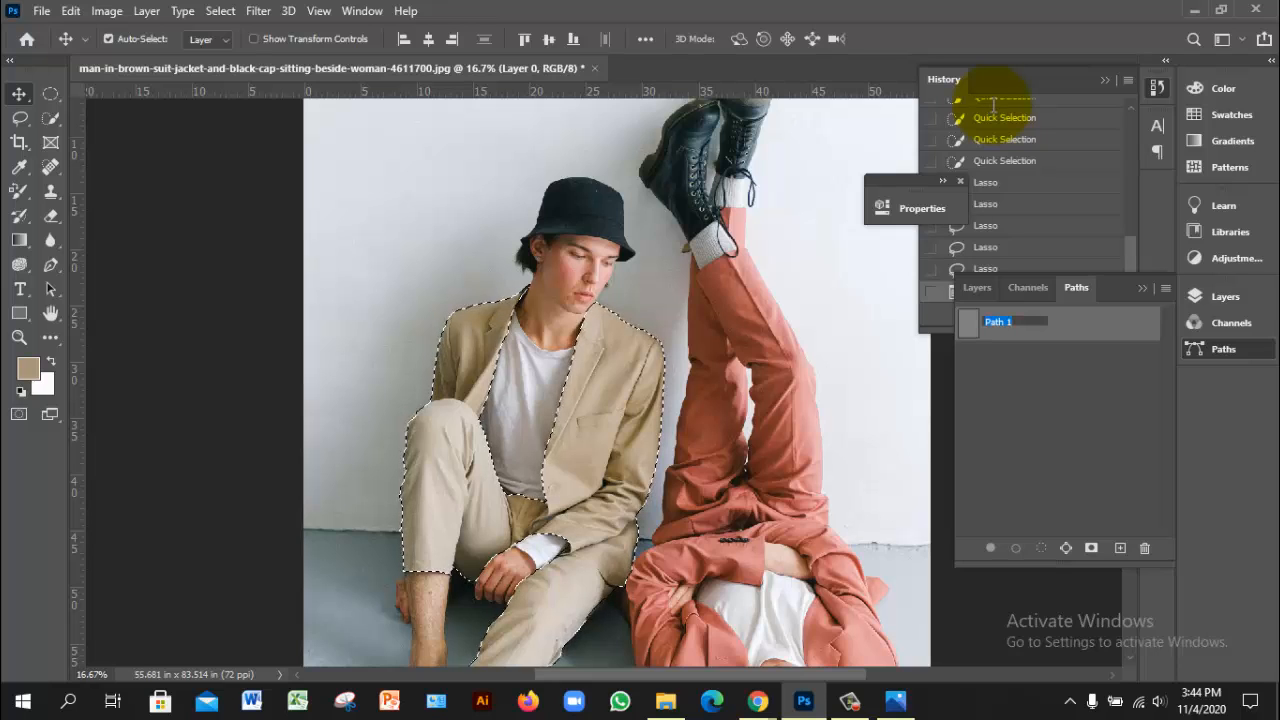
# - Name the new path "coat" and return to the layer list
pyautogui.write('coat')
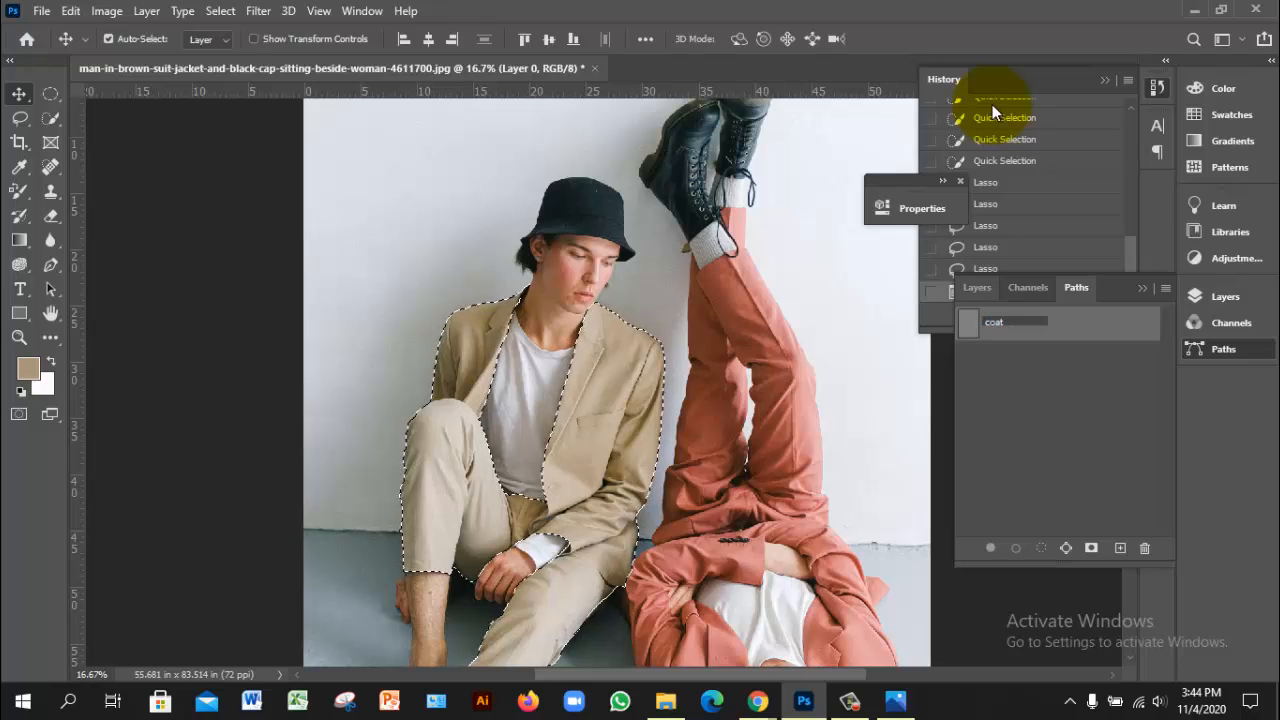
pyautogui.press('Return')
pyautogui.press('F7')
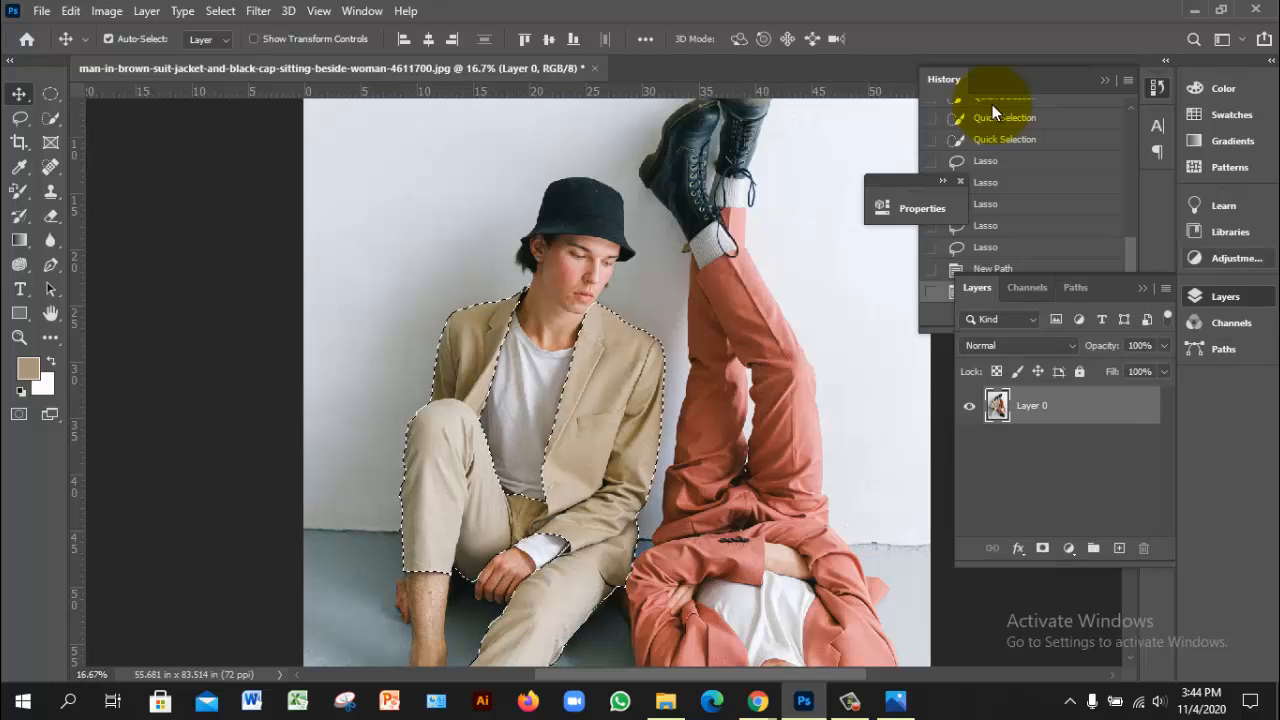
# - Add a Hue/Saturation adjustment layer to the selected suit, try a hue shift on the Master range, and collapse its properties
pyautogui.click(1236, 258)
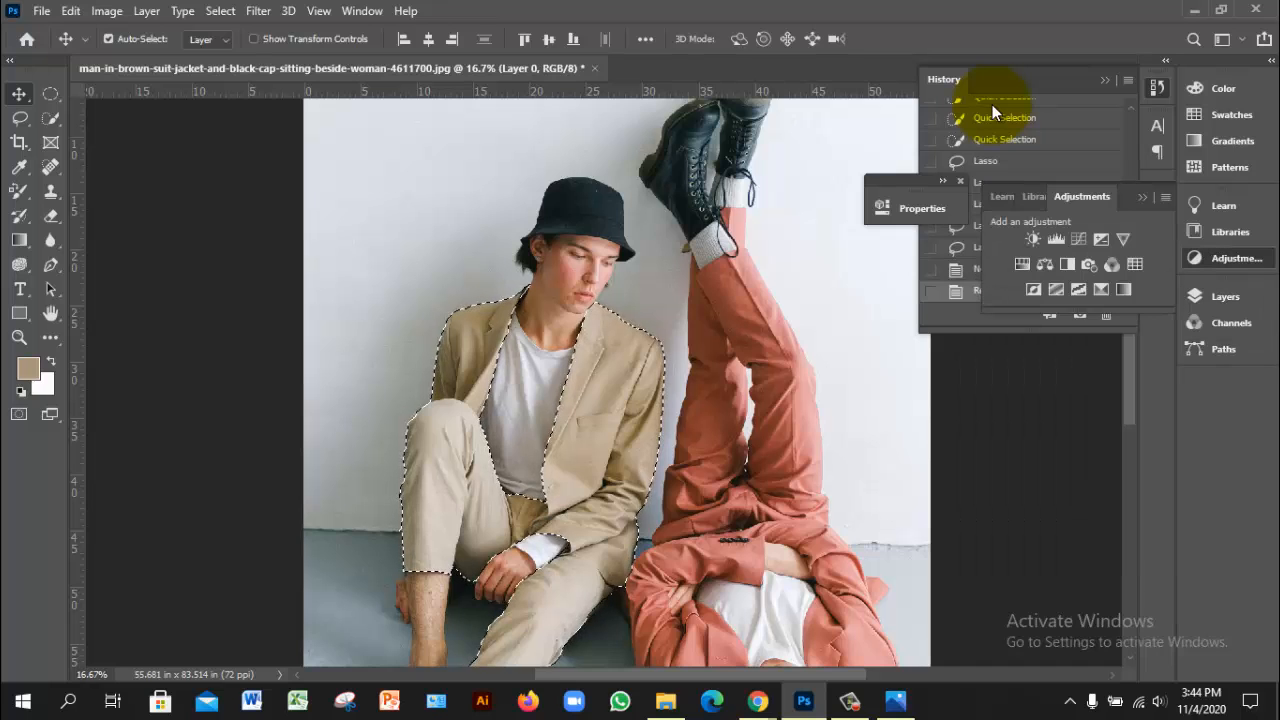
pyautogui.click(1033, 239)
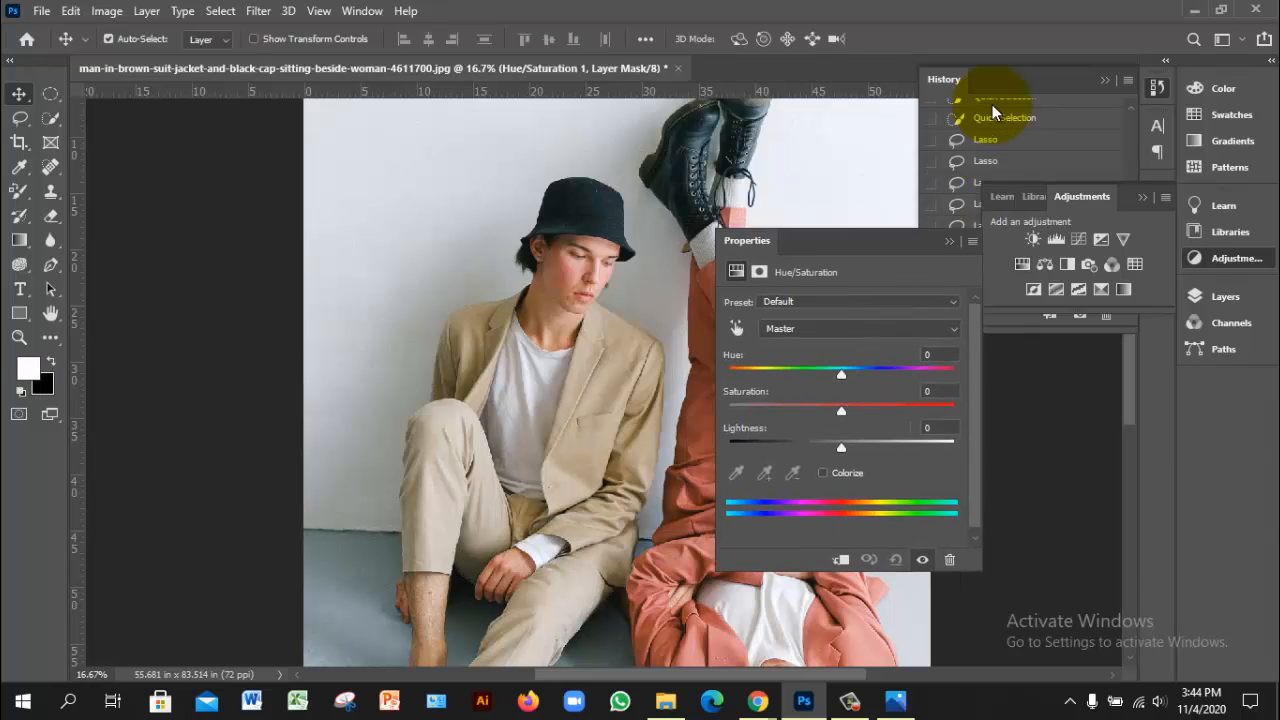
pyautogui.moveTo(830, 240); pyautogui.dragTo(1014, 226)
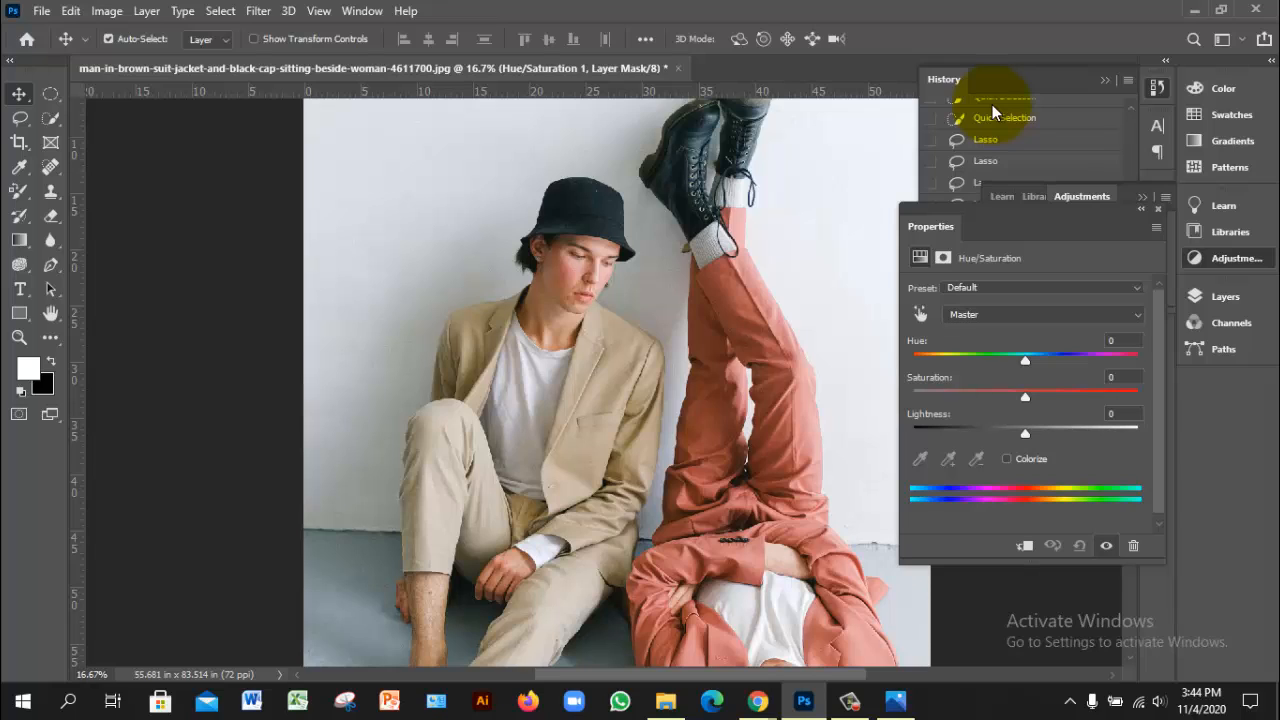
pyautogui.click(1043, 314)
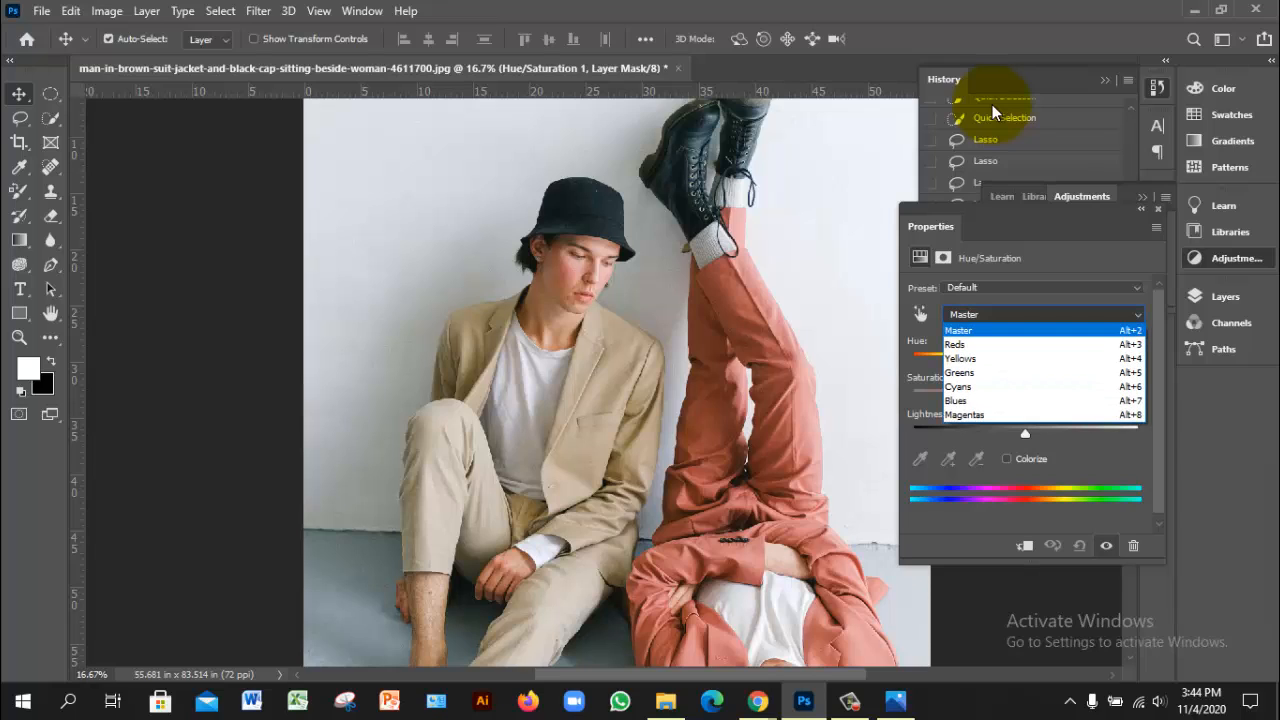
pyautogui.click(1043, 314)
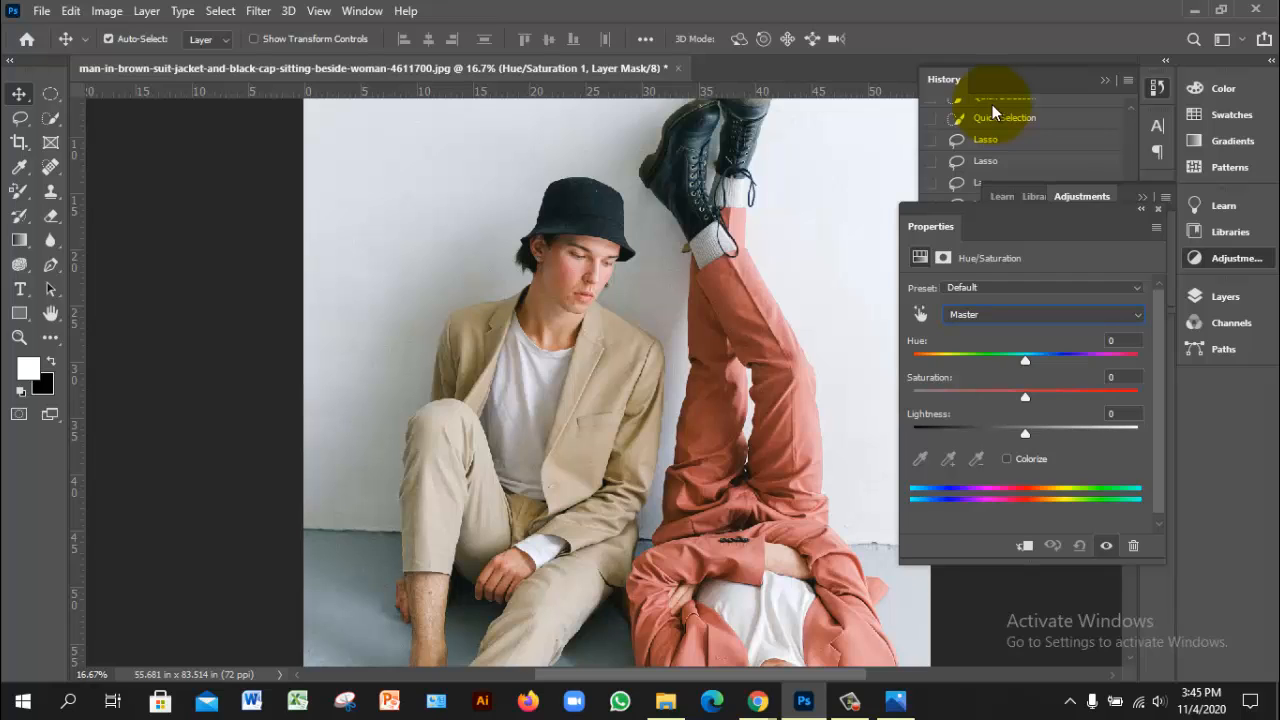
pyautogui.moveTo(1025, 360)
pyautogui.mouseDown()
pyautogui.moveTo(1065, 360)
pyautogui.moveTo(949, 360)
pyautogui.mouseUp()
pyautogui.click(1141, 208)
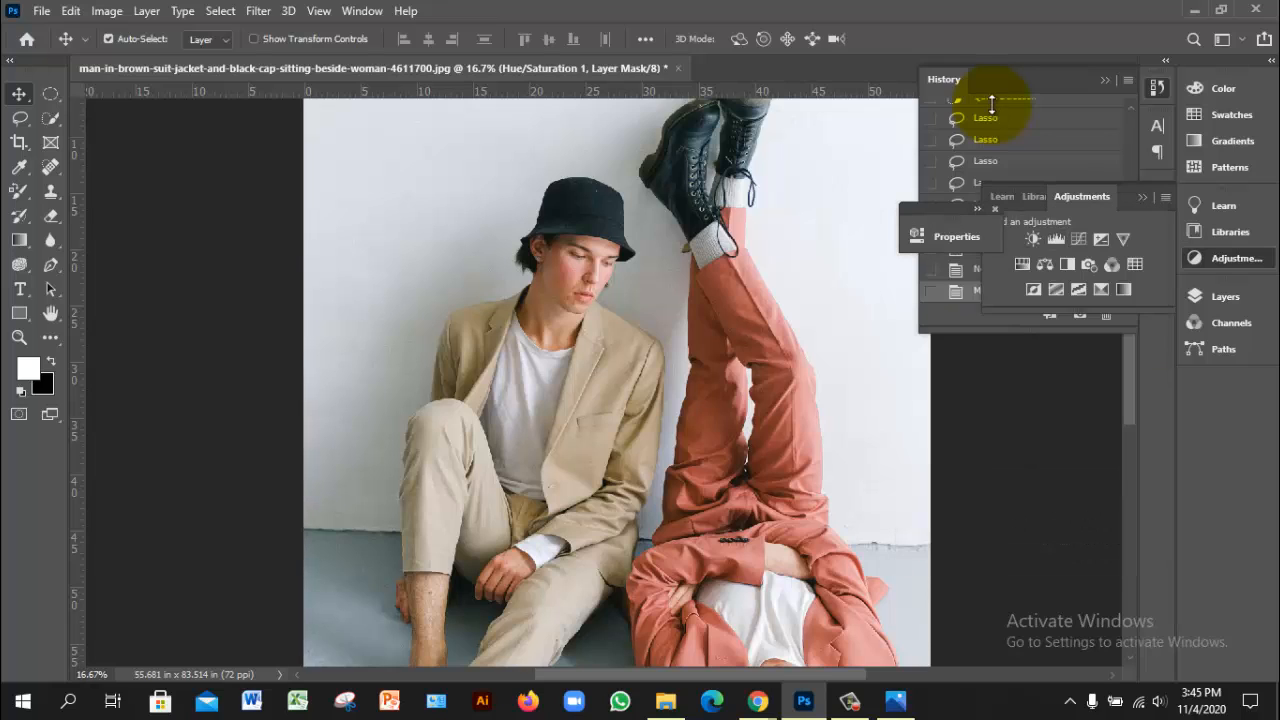
# - Delete the Hue/Saturation adjustment layer, and undo back to the active suit selection with its "coat" path, returning to the layer list
pyautogui.click(1225, 296)
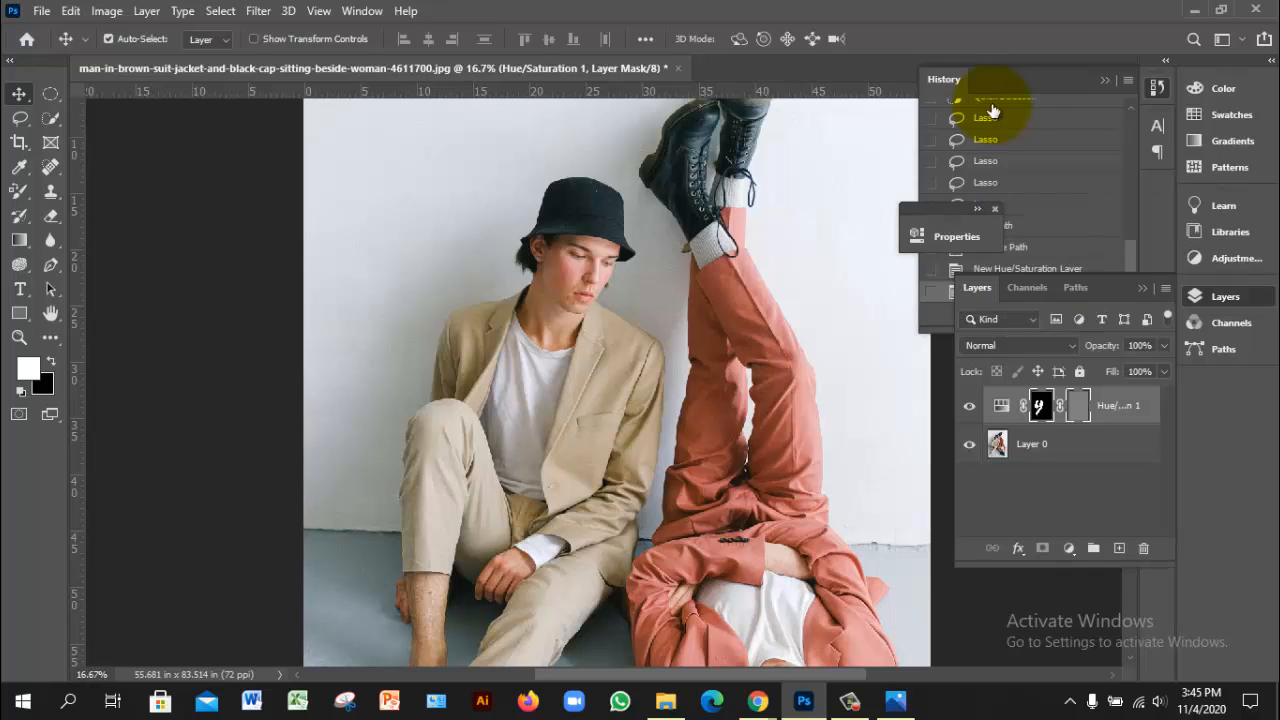
pyautogui.press('Delete')
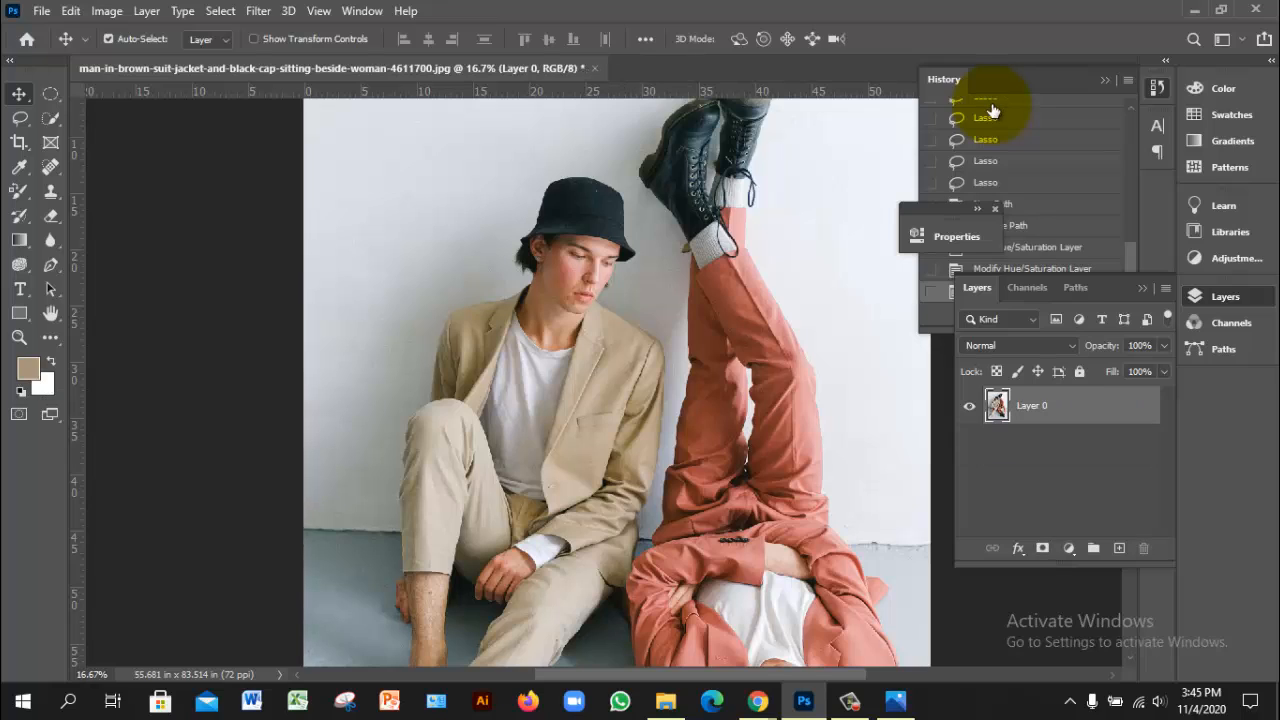
pyautogui.hotkey('ctrl', 'z')
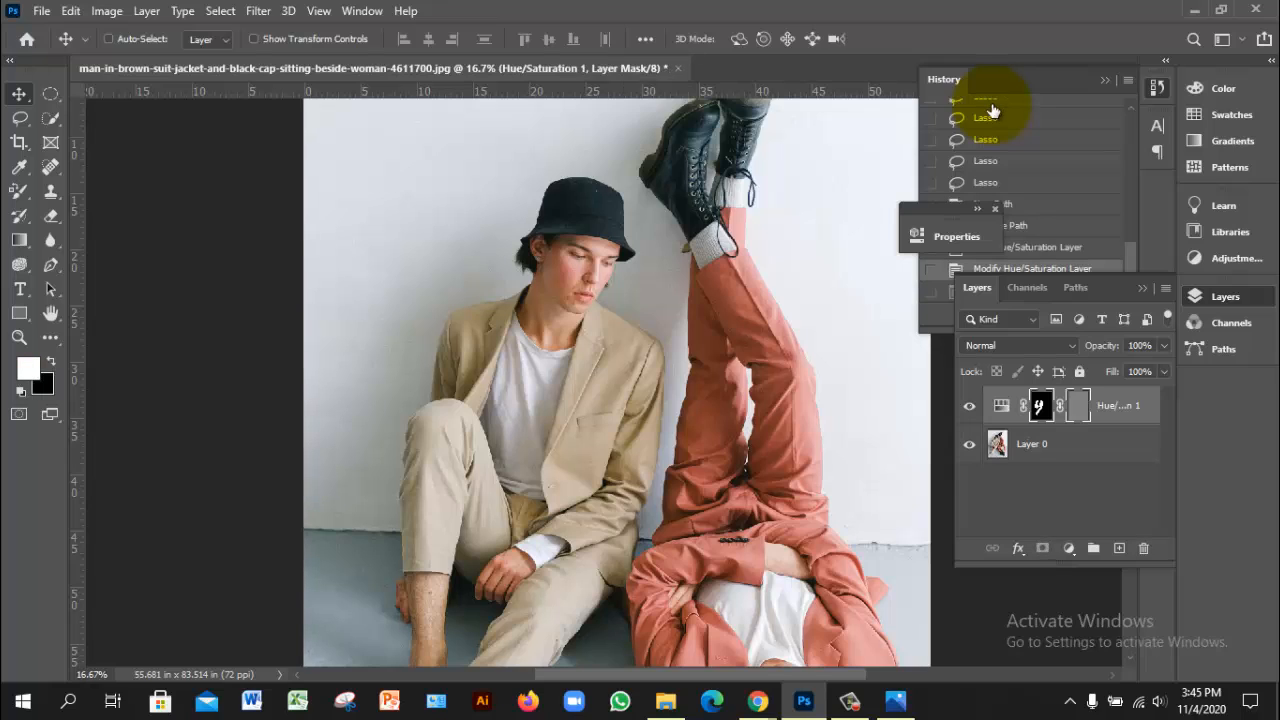
pyautogui.hotkey('ctrl', 'shift', 'z')
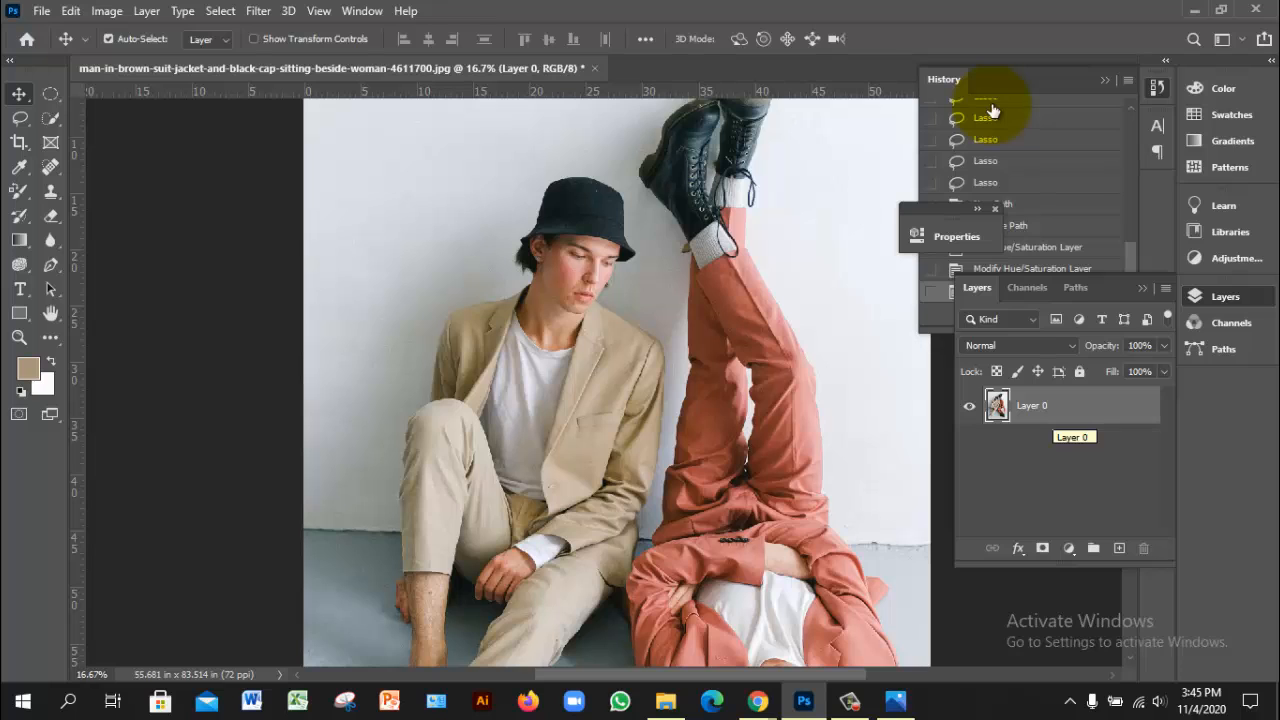
pyautogui.hotkey('ctrl', 'z')
pyautogui.hotkey('ctrl', 'z')
pyautogui.hotkey('ctrl', 'z')
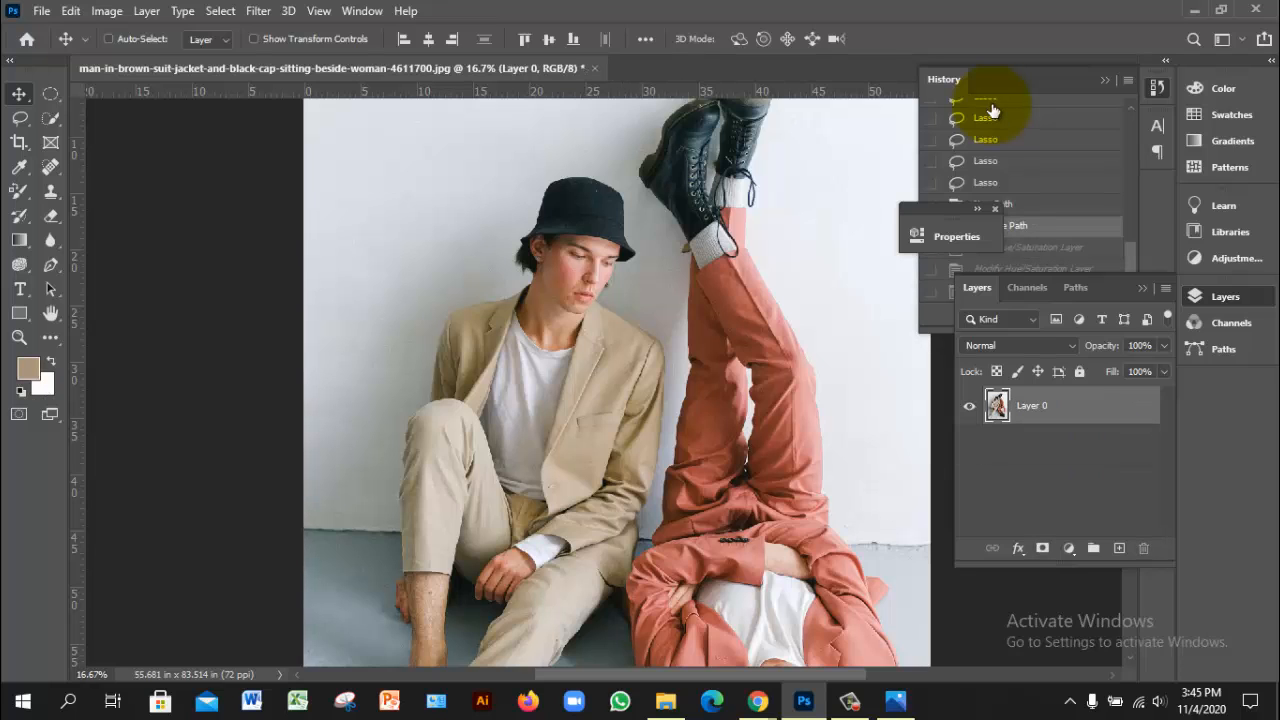
pyautogui.hotkey('ctrl', 'z')
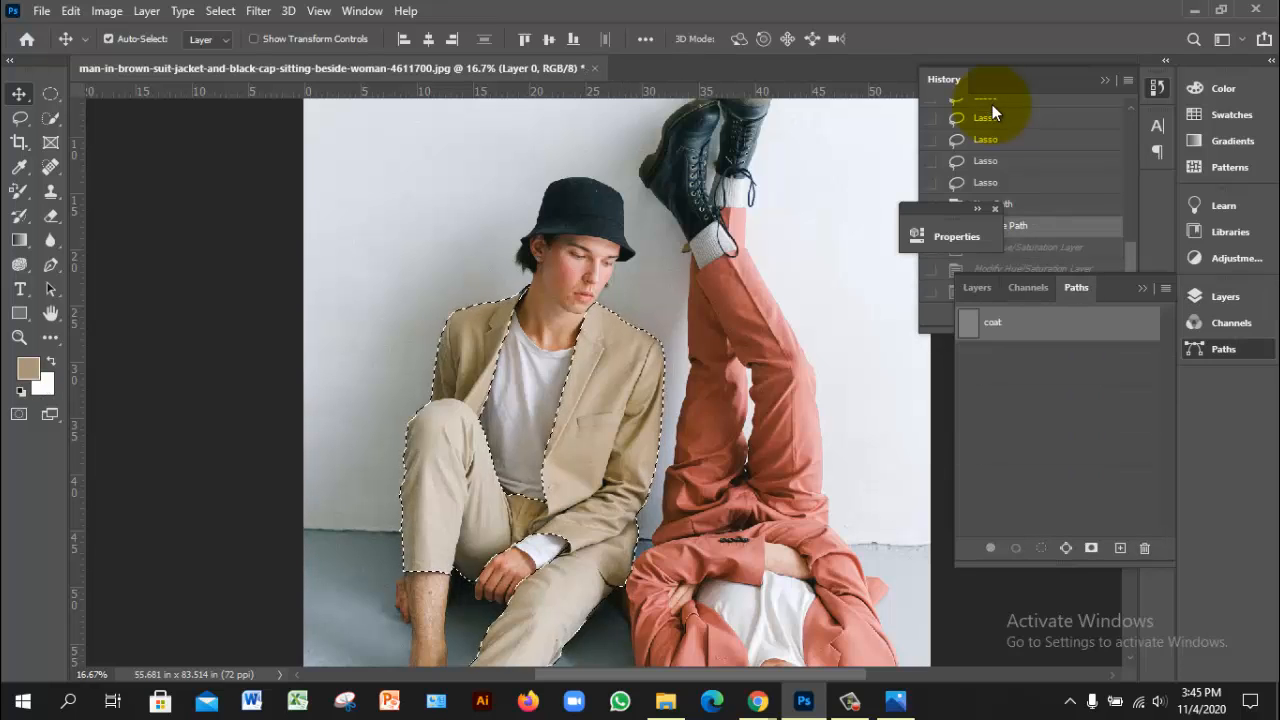
pyautogui.press('F7')
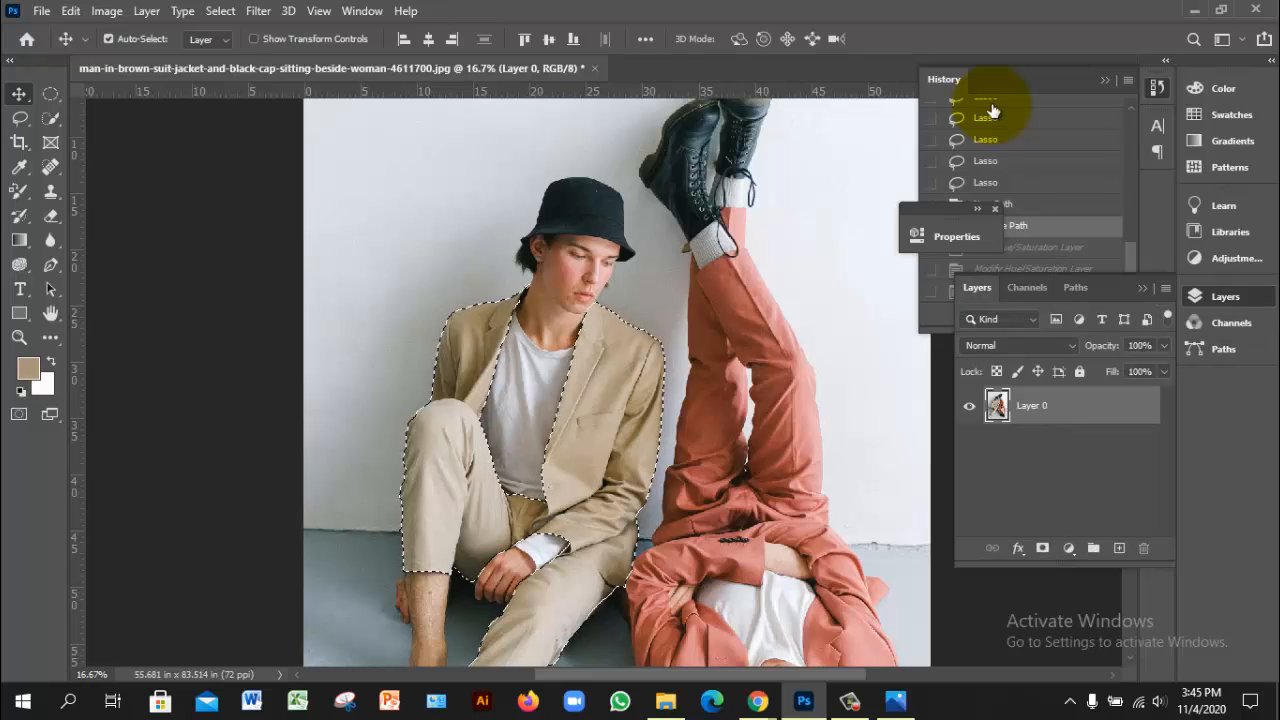
# - Try a Hue/Saturation adjustment on the suit with hue +121 and saturation -57, delete that layer, and undo back to the suit selection
pyautogui.press('F7')
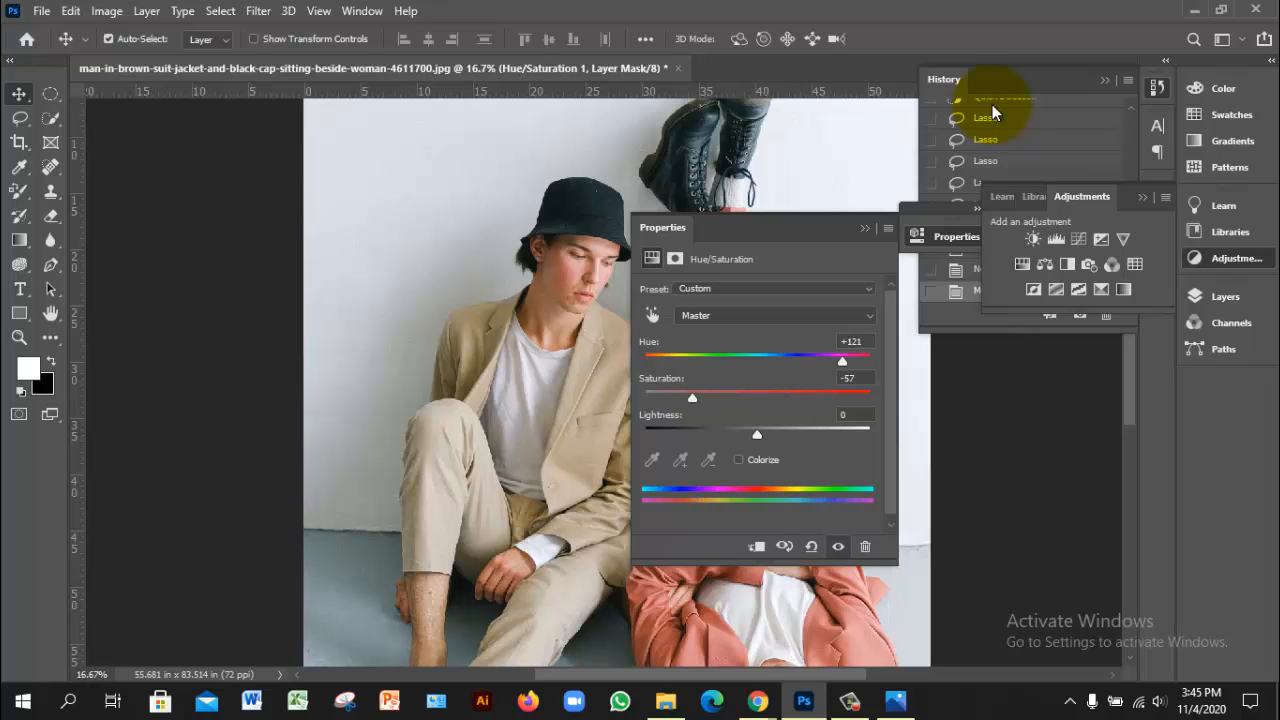
pyautogui.press('F7')
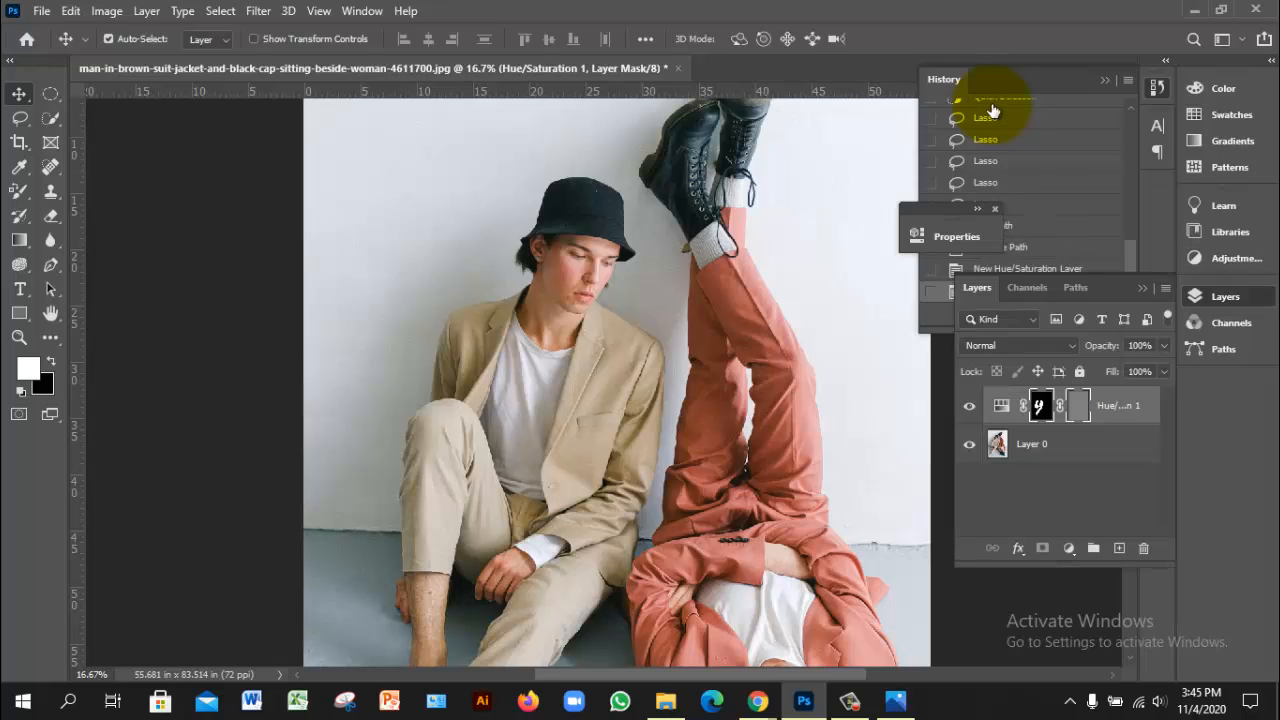
pyautogui.click(992, 112)
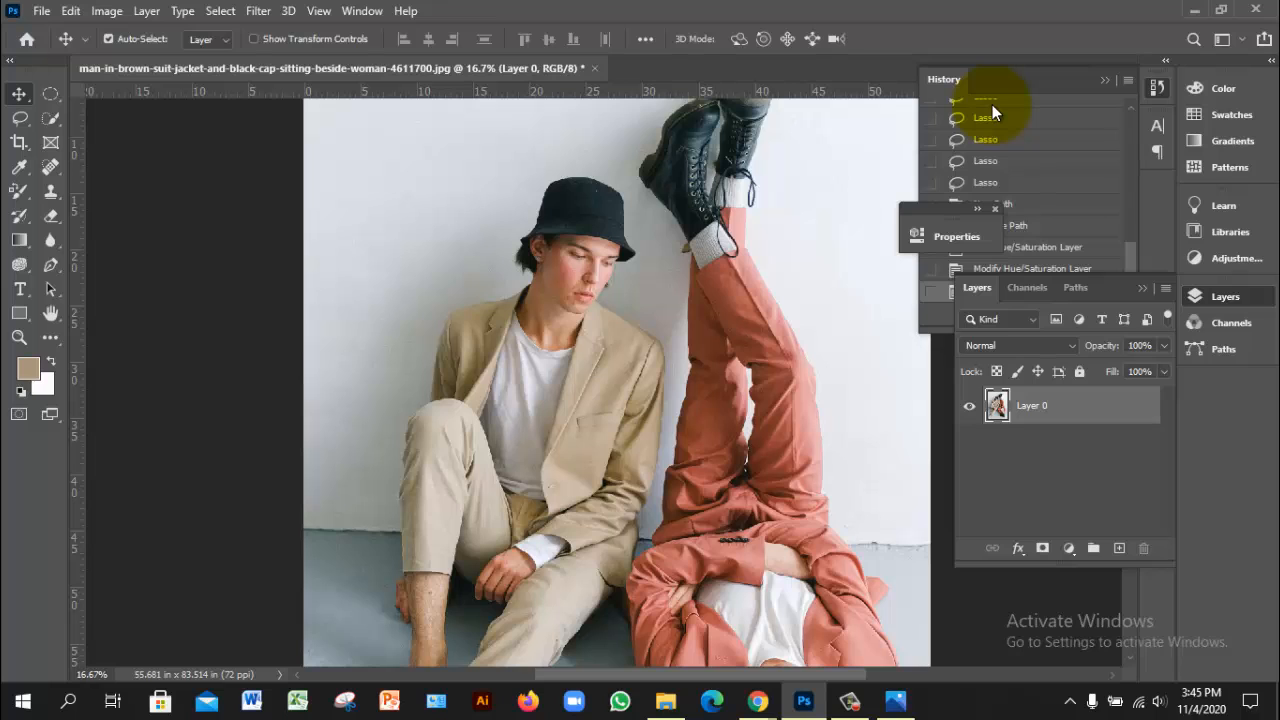
pyautogui.hotkey('ctrl', 'z')
pyautogui.hotkey('ctrl', 'z')
pyautogui.hotkey('ctrl', 'z')
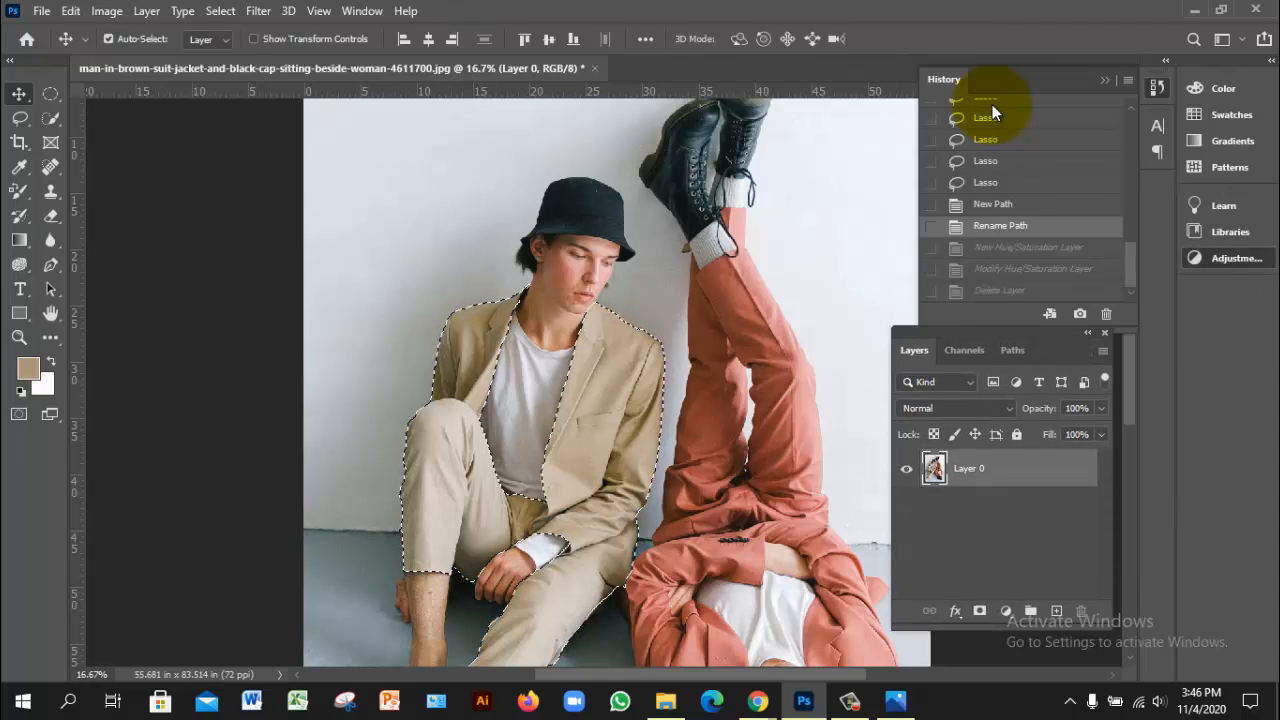
# - Try a Hue/Saturation adjustment layer on the selected suit with hue -30, and compare its vector mask path with the "coat" path
pyautogui.click(1022, 264)
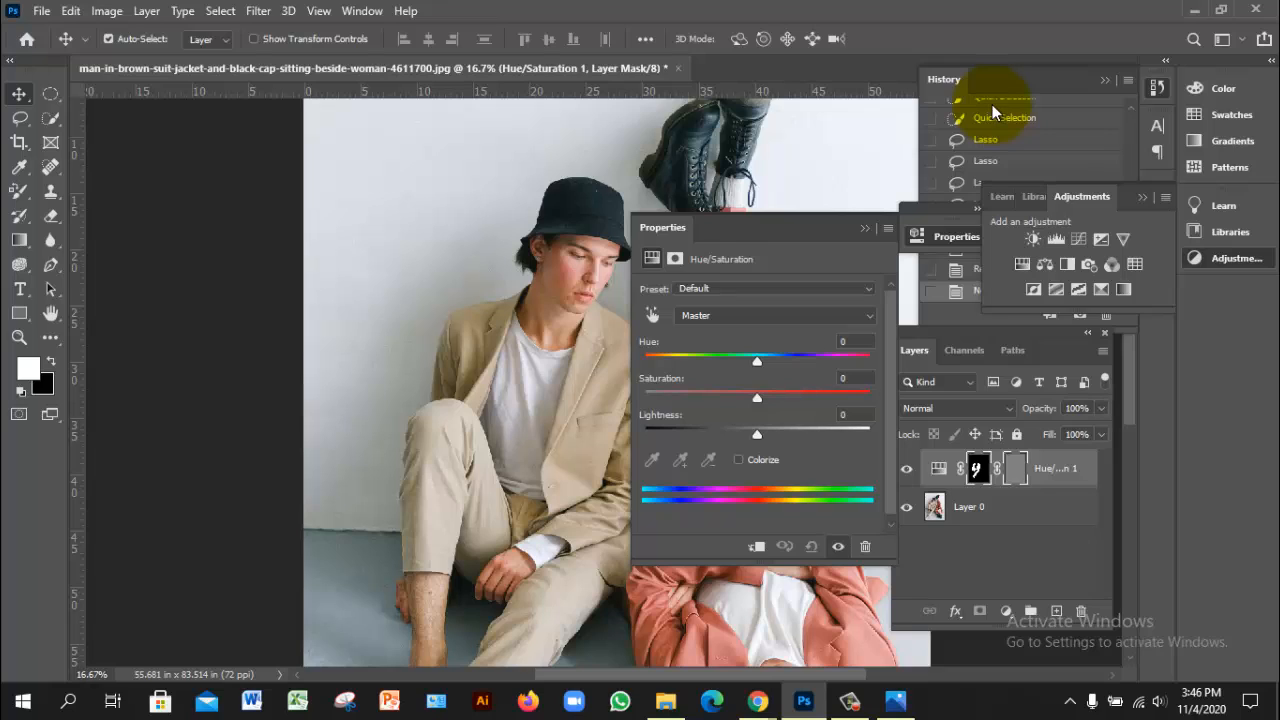
pyautogui.moveTo(757, 361); pyautogui.dragTo(723, 361)
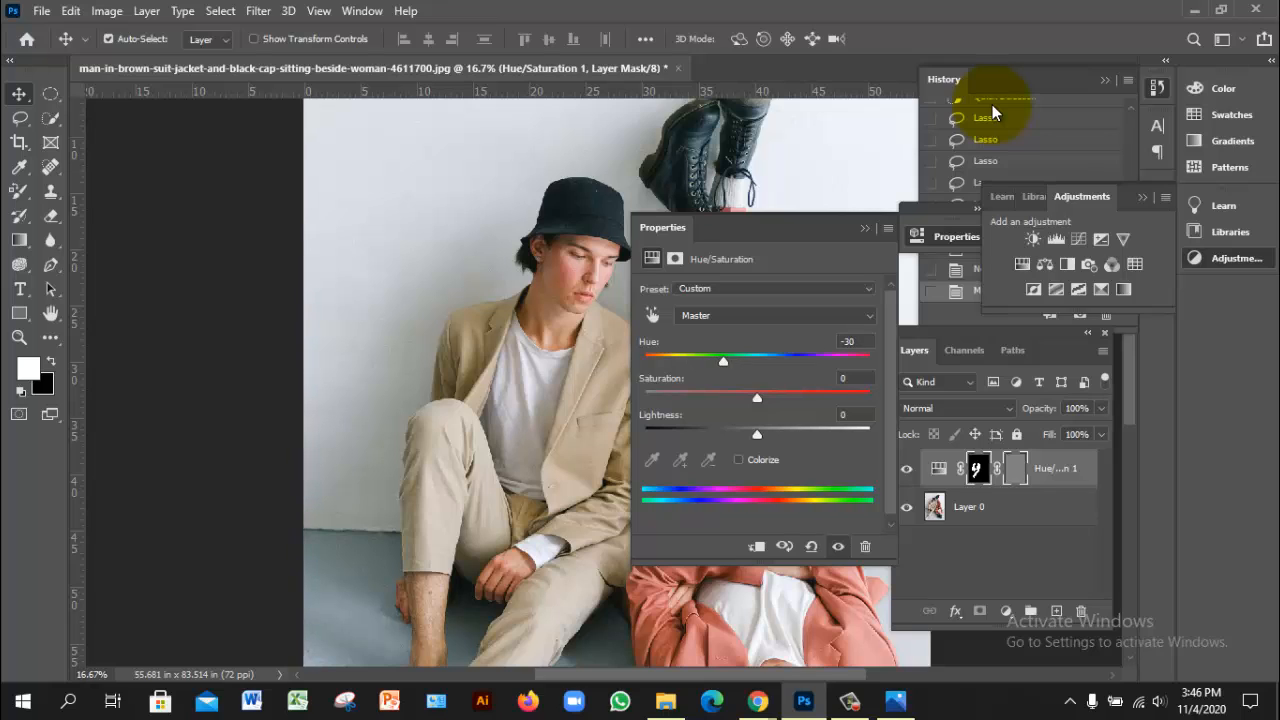
pyautogui.click(865, 228)
pyautogui.click(1012, 350)
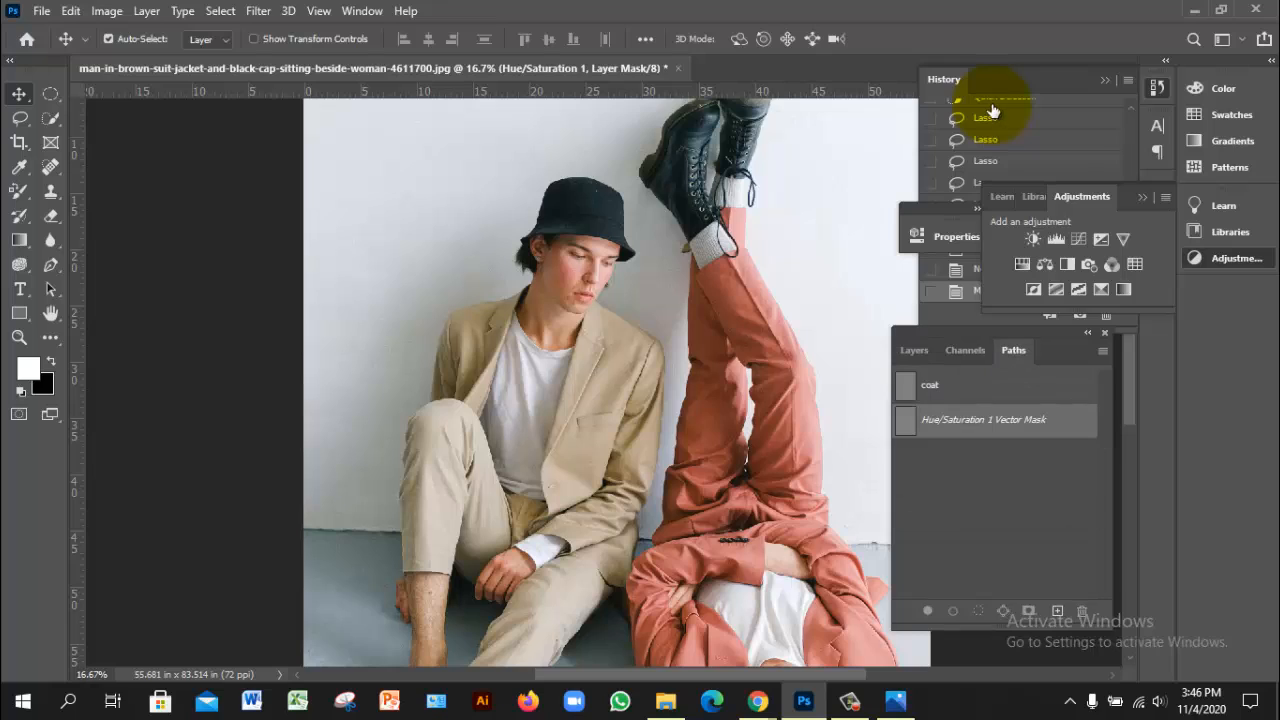
pyautogui.click(1008, 385)
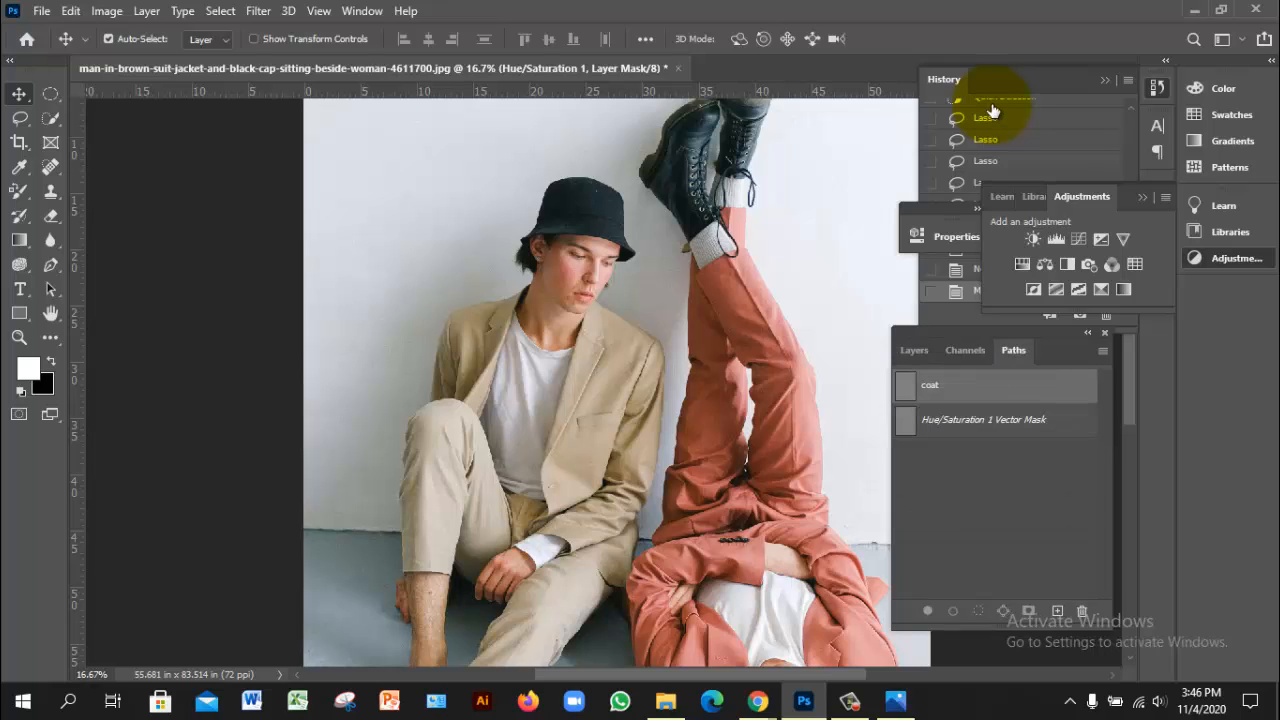
pyautogui.click(983, 419)
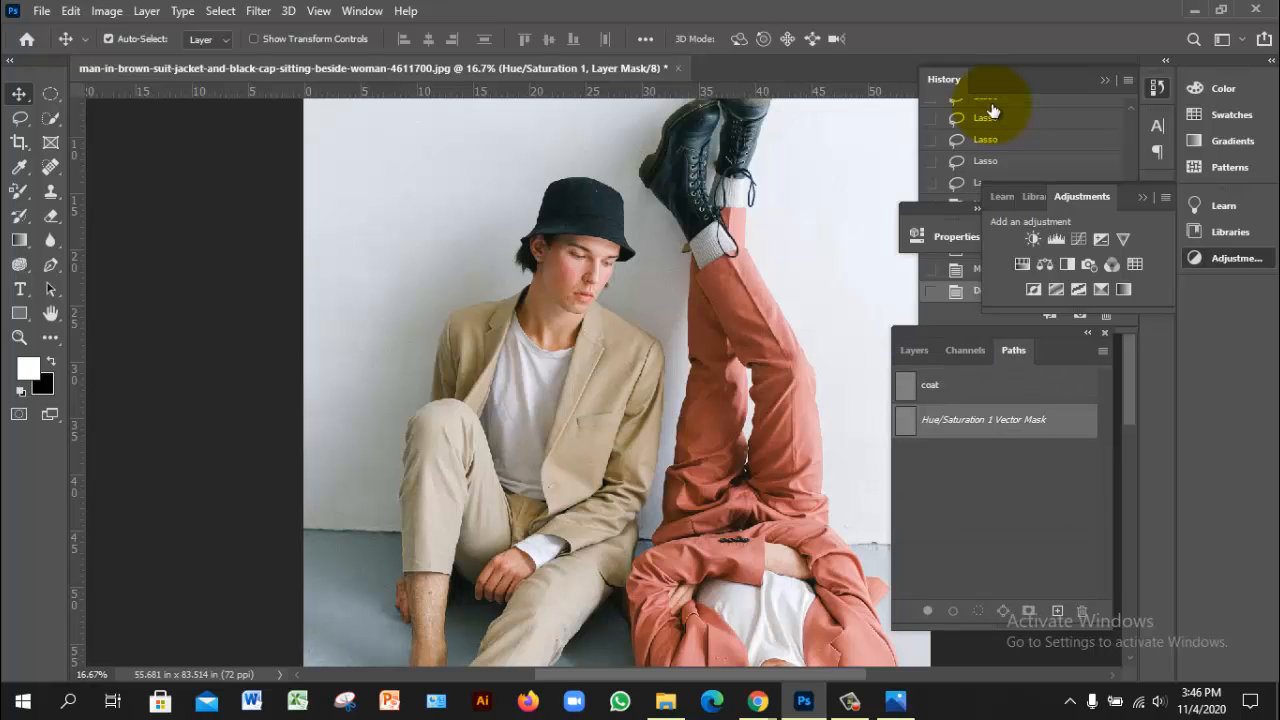
# - Try deleting the adjustment layer's vector mask path and the "coat" path, and undo back to the suit selection without the adjustment layer
pyautogui.press('Delete')
pyautogui.click(995, 385)
pyautogui.press('Delete')
pyautogui.click(914, 350)
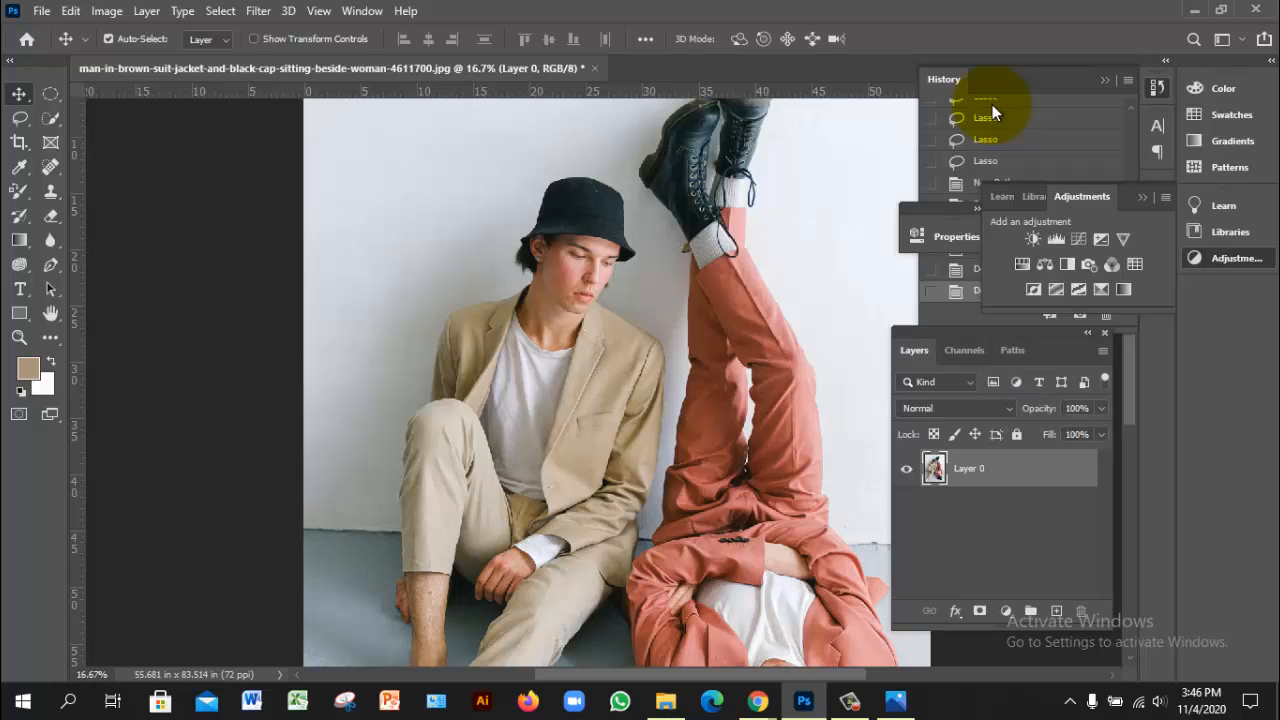
pyautogui.hotkey('ctrl', 'z')
pyautogui.hotkey('ctrl', 'z')
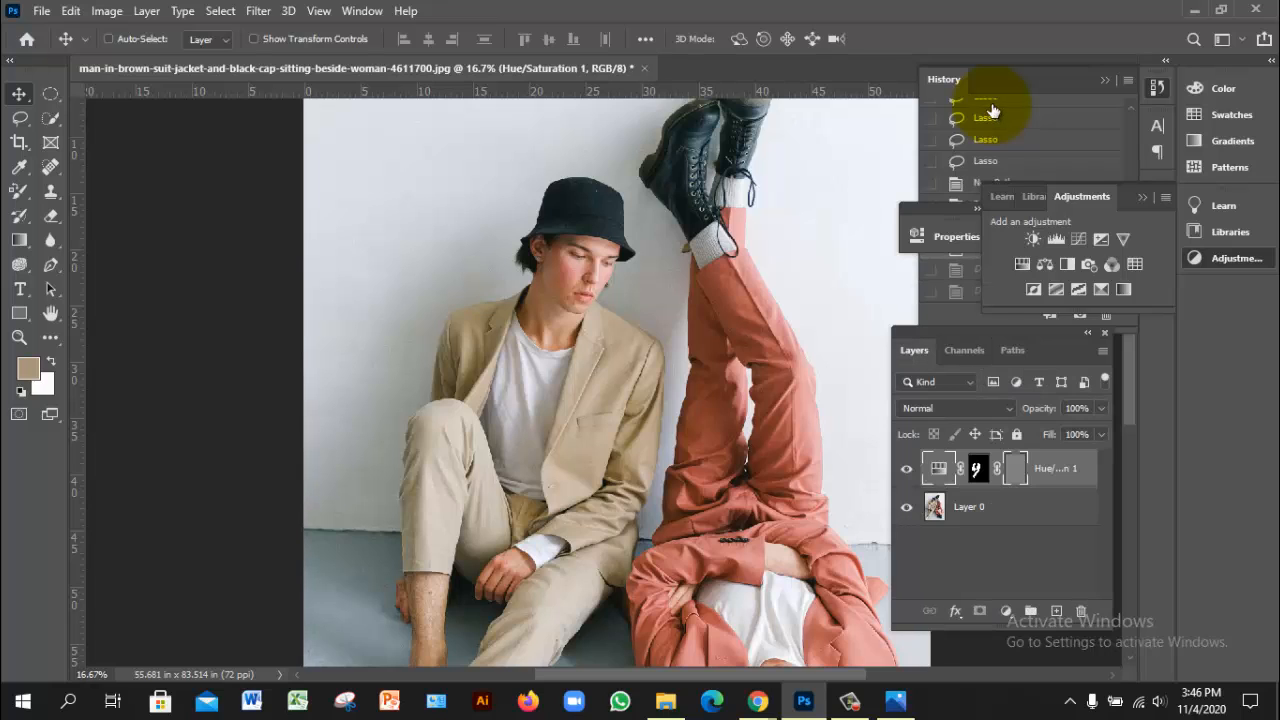
pyautogui.hotkey('ctrl', 'z')
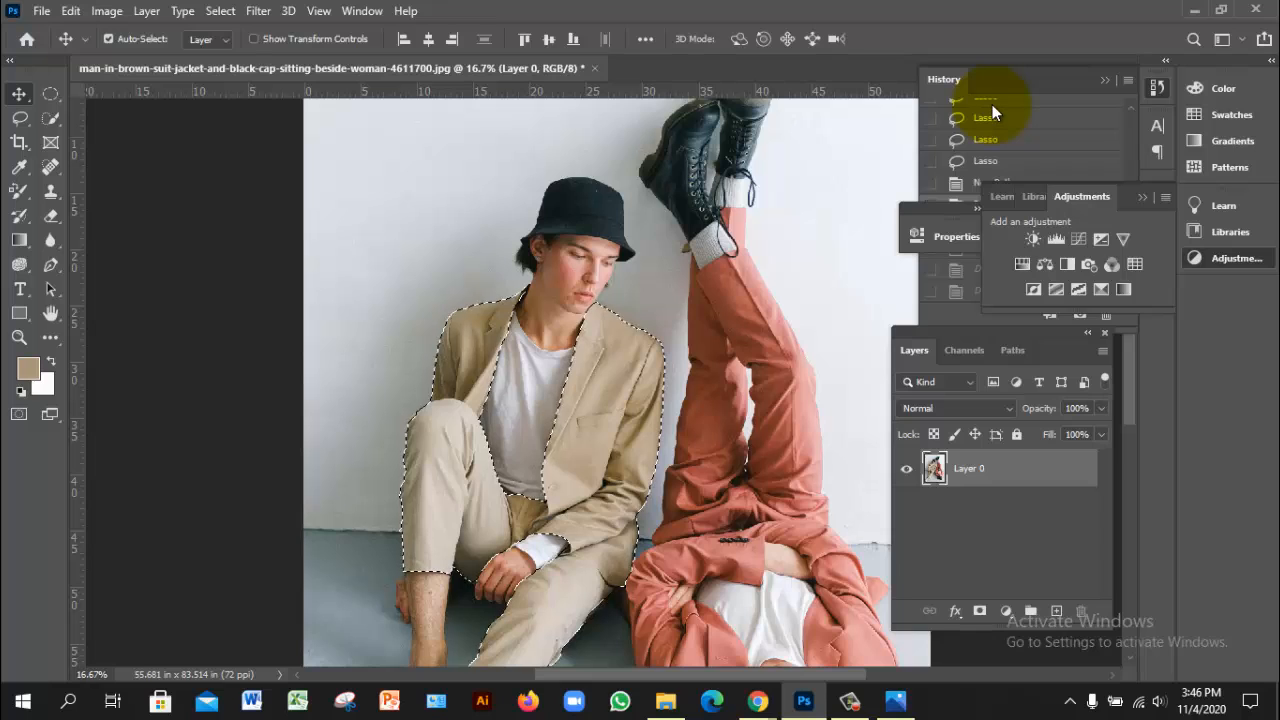
# - Delete the "coat" path while keeping the suit selection active, and return to the layer list
pyautogui.click(1013, 350)
pyautogui.press('Delete')
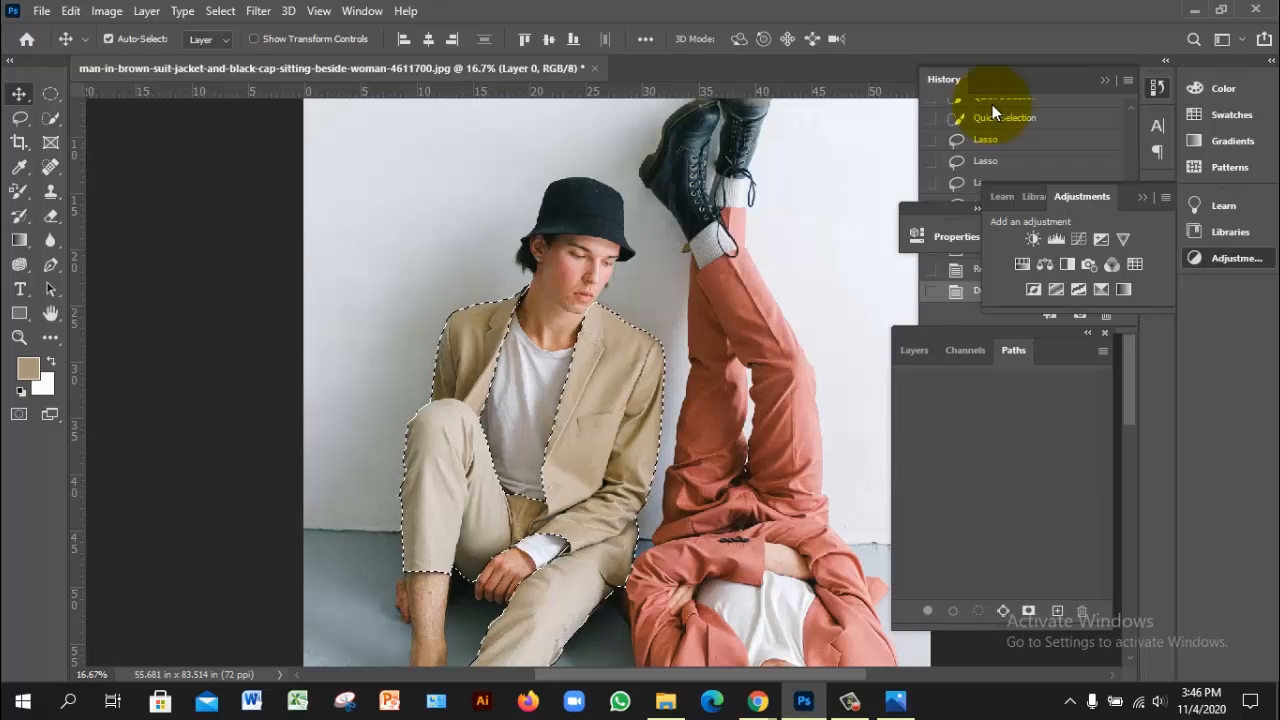
pyautogui.click(914, 350)
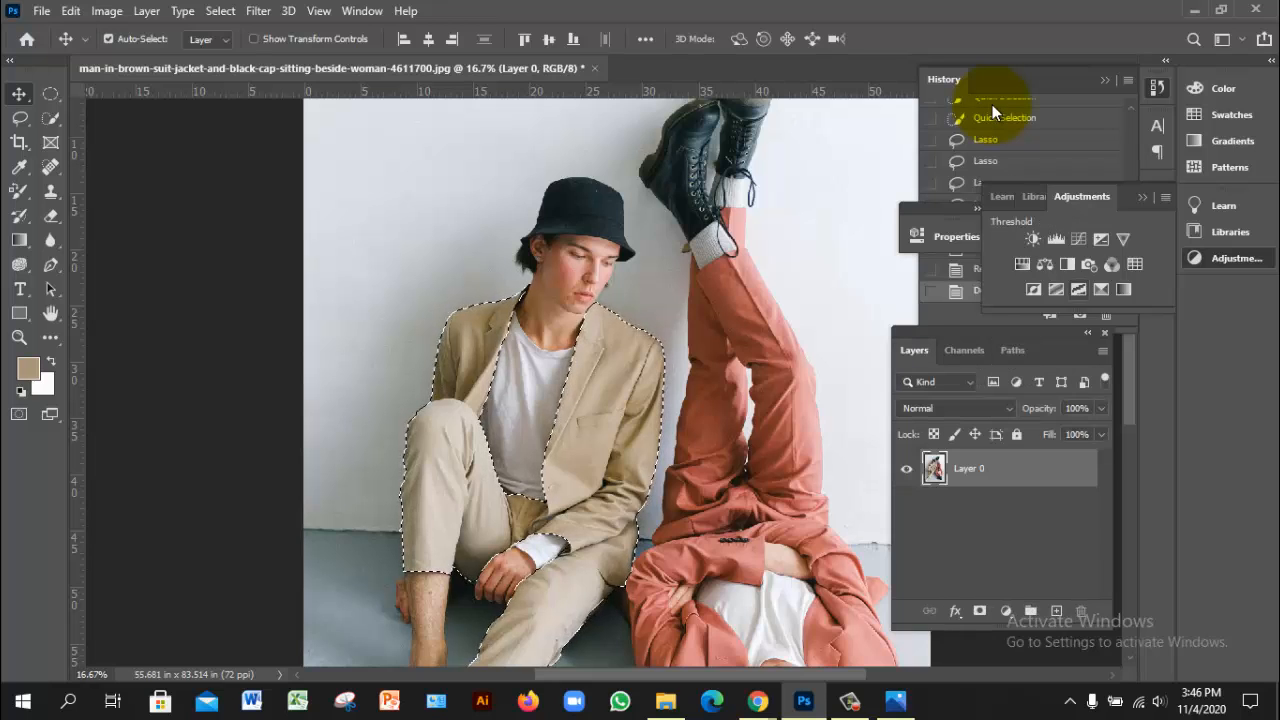
# - Add a Hue/Saturation adjustment layer to the selected suit with hue +78 and saturation +28, moving its properties clear of the figures
pyautogui.click(1022, 264)
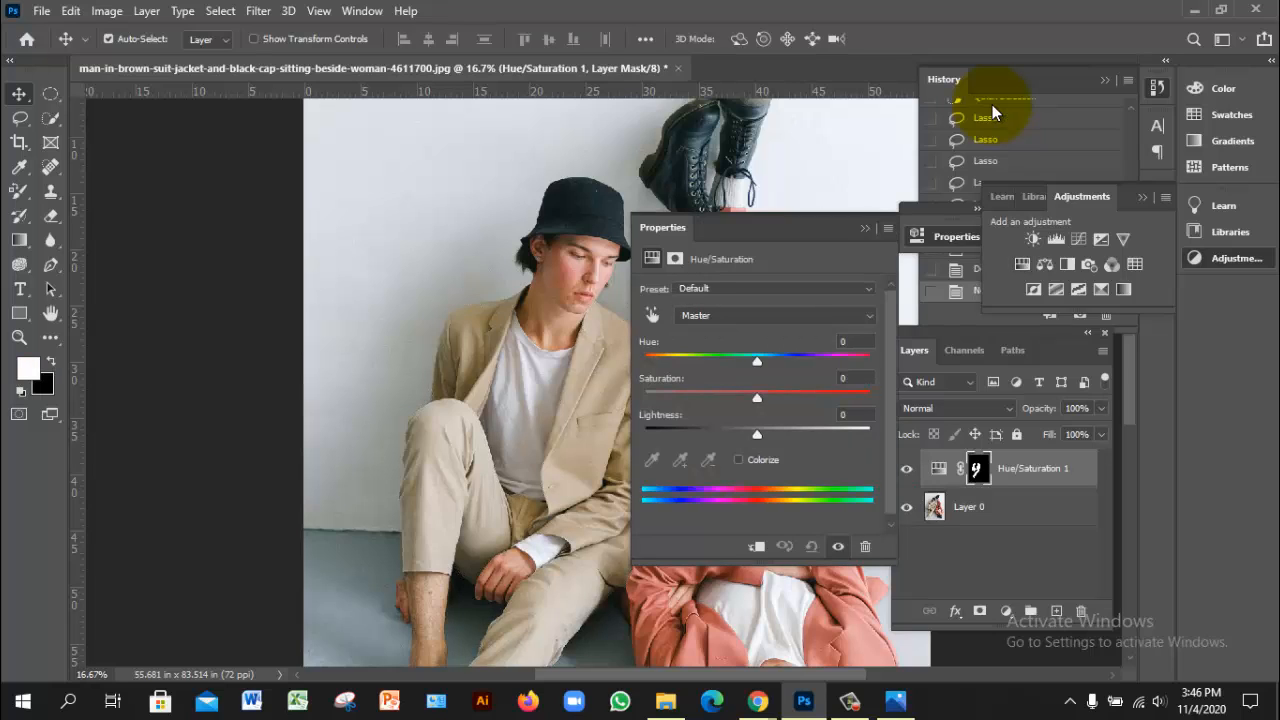
pyautogui.moveTo(757, 361); pyautogui.dragTo(790, 361)
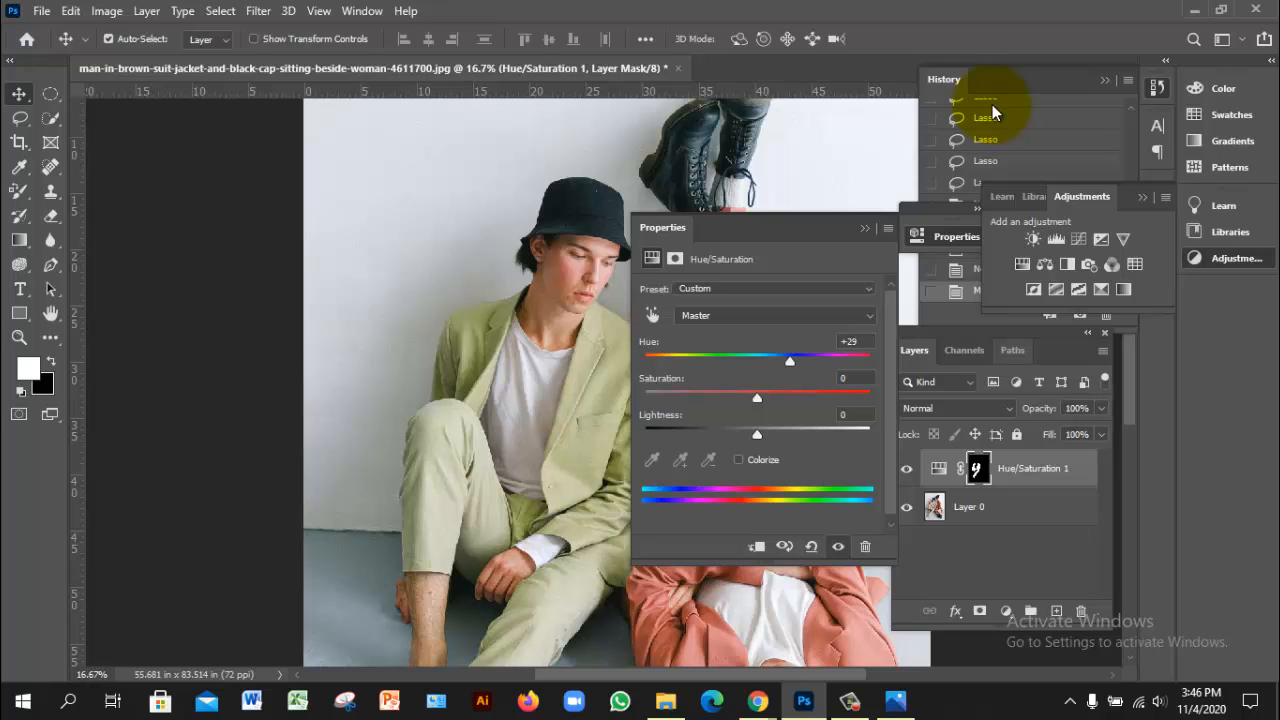
pyautogui.moveTo(662, 227)
pyautogui.mouseDown()
pyautogui.moveTo(766, 277)
pyautogui.moveTo(857, 158)
pyautogui.mouseUp()
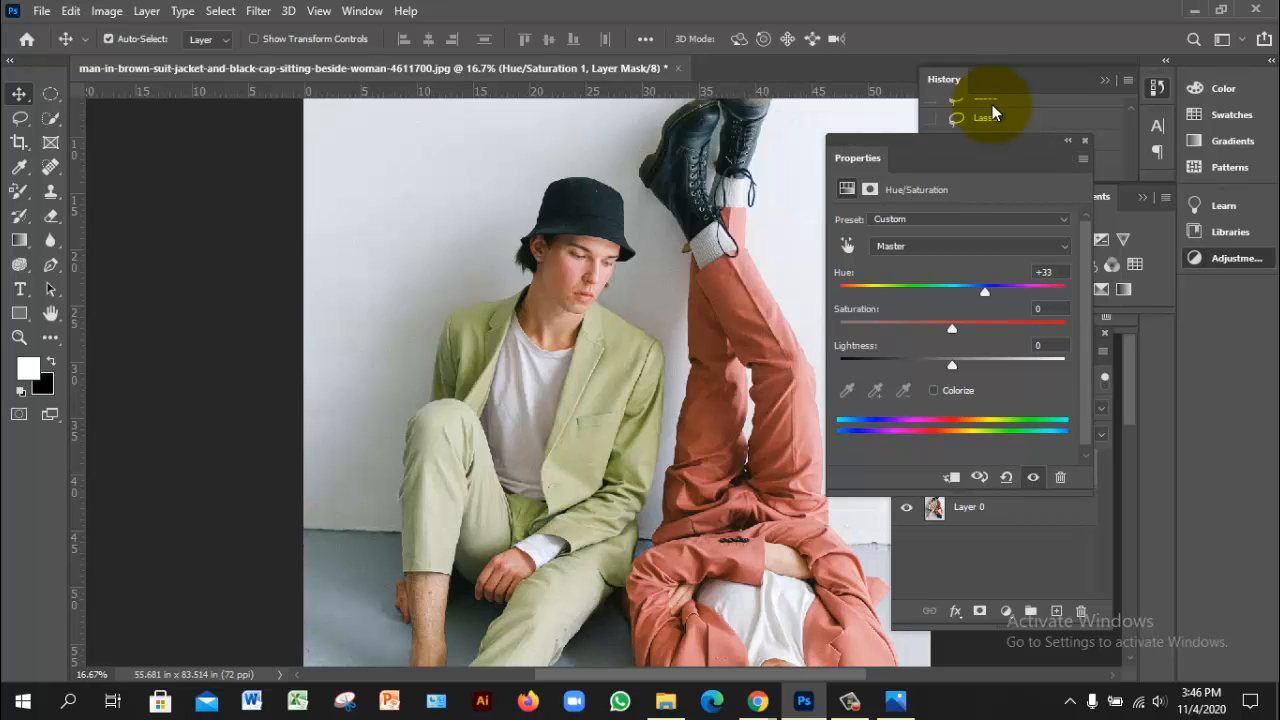
pyautogui.moveTo(985, 291); pyautogui.dragTo(1018, 291)
pyautogui.moveTo(952, 328); pyautogui.dragTo(984, 328)
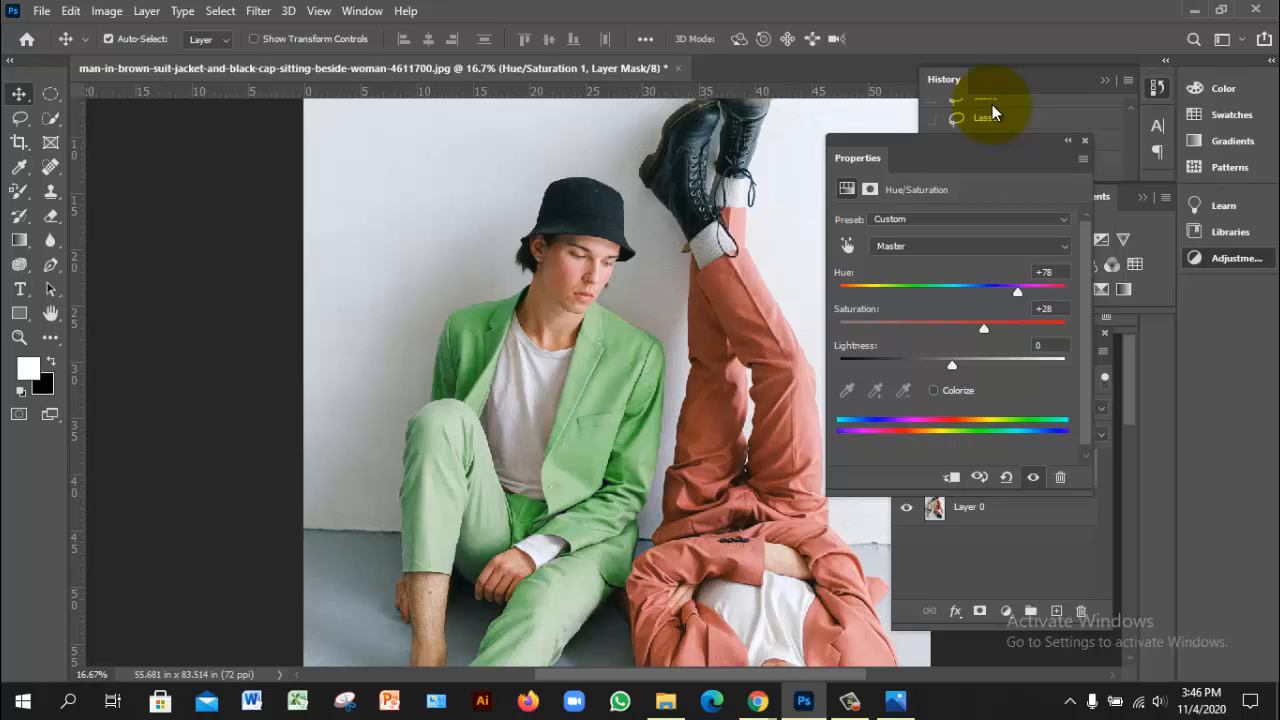
# - Raise the suit adjustment's saturation to +55
pyautogui.press('Up')
pyautogui.press('Up')
pyautogui.press('Up')
pyautogui.press('Up')
pyautogui.press('Up')
pyautogui.press('Up')
pyautogui.press('Up')
pyautogui.press('Up')
pyautogui.press('Up')
pyautogui.press('Up')
pyautogui.press('Up')
pyautogui.press('Up')
pyautogui.press('Up')
pyautogui.press('Up')
pyautogui.press('Up')
pyautogui.press('Up')
pyautogui.press('Up')
pyautogui.press('Up')
pyautogui.press('Up')
pyautogui.press('Up')
pyautogui.press('Up')
pyautogui.press('Up')
pyautogui.press('Up')
pyautogui.press('Up')
pyautogui.press('Up')
pyautogui.press('Up')
pyautogui.press('Up')
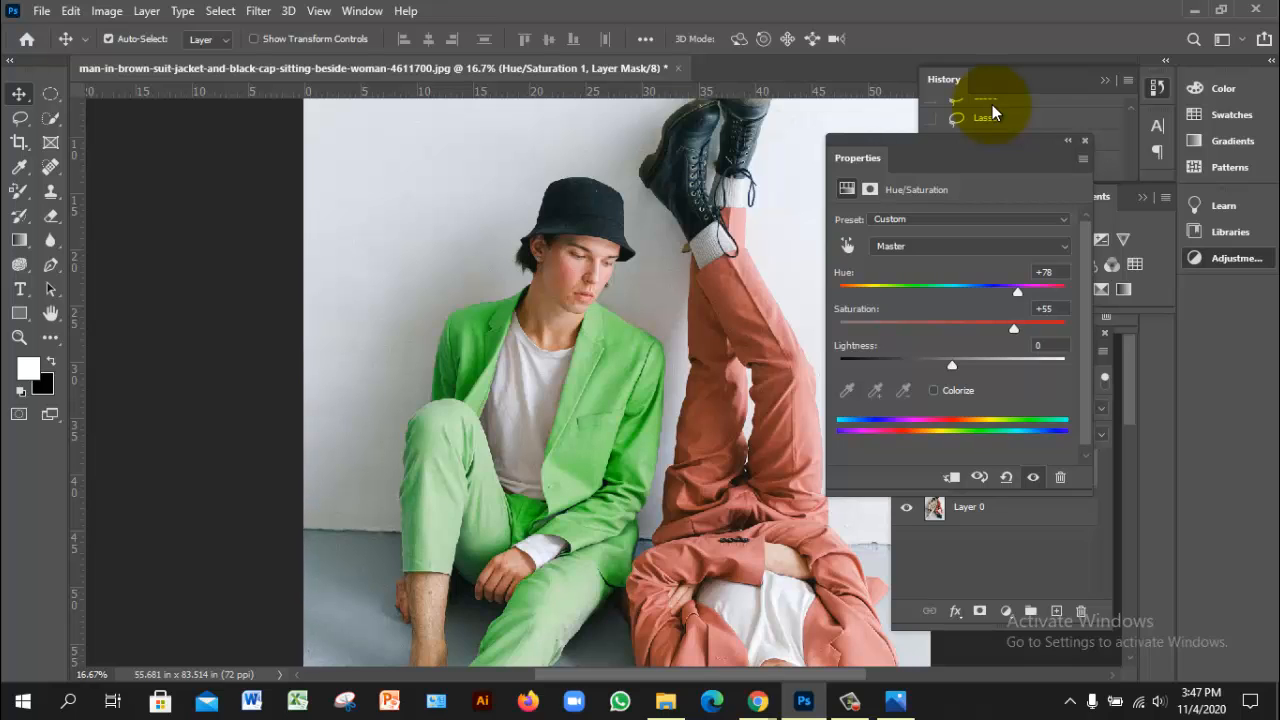
# - Try a lightness of +22 on the suit's Hue/Saturation adjustment
pyautogui.press('Up')
pyautogui.press('Up')
pyautogui.press('Up')
pyautogui.press('Up')
pyautogui.press('Up')
pyautogui.press('Up')
pyautogui.press('Up')
pyautogui.press('Up')
pyautogui.press('Up')
pyautogui.press('Up')
pyautogui.press('Up')
pyautogui.press('Up')
pyautogui.press('Up')
pyautogui.press('Up')
pyautogui.press('Up')
pyautogui.press('Up')
pyautogui.press('Up')
pyautogui.press('Up')
pyautogui.press('Up')
pyautogui.press('Up')
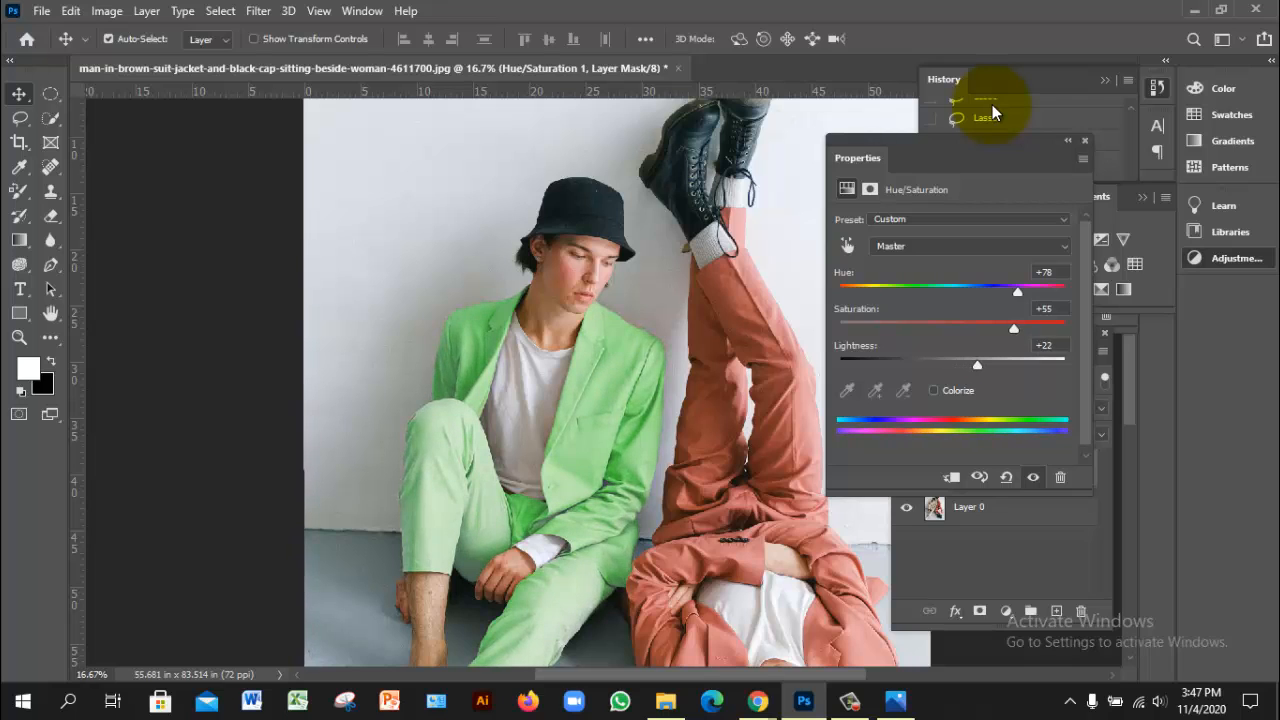
# - Darken the suit by lowering the Hue/Saturation adjustment's lightness to -13
pyautogui.press('Down')
pyautogui.press('Down')
pyautogui.press('Down')
pyautogui.press('Down')
pyautogui.press('Down')
pyautogui.press('Down')
pyautogui.press('Down')
pyautogui.press('Down')
pyautogui.press('Down')
pyautogui.press('Down')
pyautogui.press('Down')
pyautogui.press('Down')
pyautogui.press('Down')
pyautogui.press('Down')
pyautogui.press('Down')
pyautogui.press('Down')
pyautogui.press('Down')
pyautogui.press('Down')
pyautogui.press('Down')
pyautogui.press('Down')
pyautogui.press('Down')
pyautogui.press('Down')
pyautogui.press('Down')
pyautogui.press('Down')
pyautogui.press('Down')
pyautogui.press('Down')
pyautogui.press('Down')
pyautogui.press('Down')
pyautogui.press('Down')
pyautogui.press('Down')
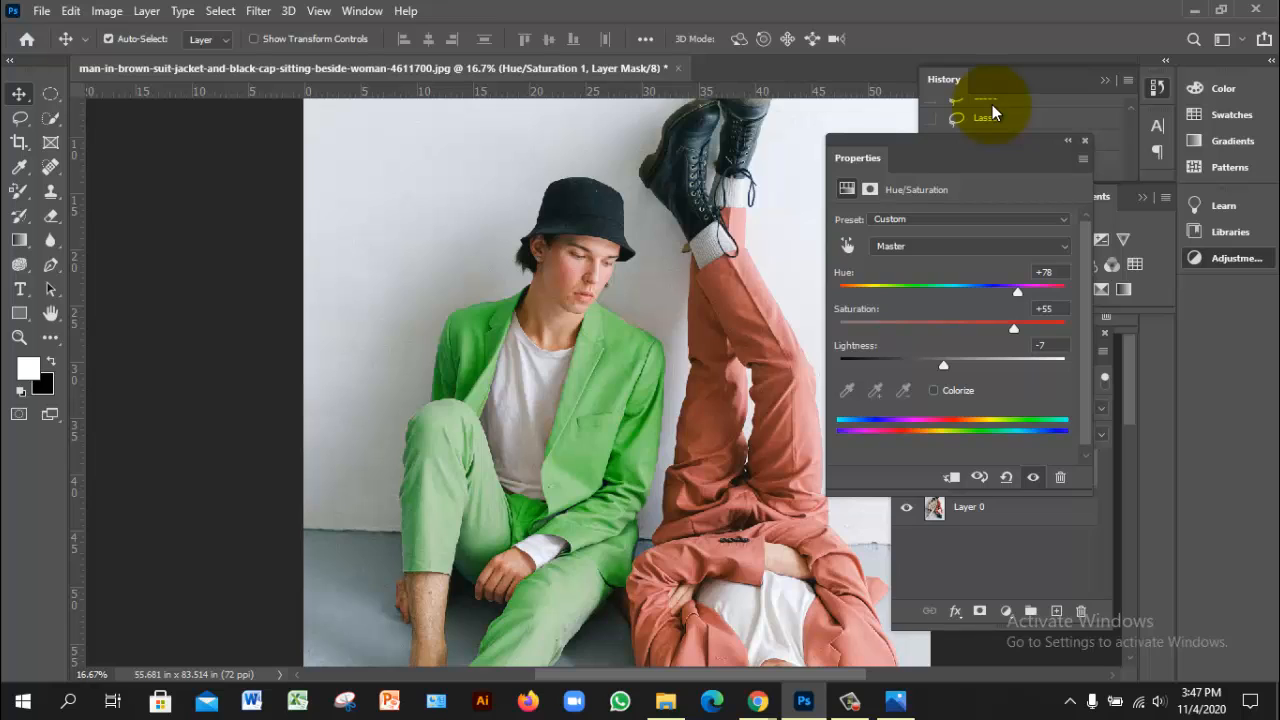
pyautogui.press('Down')
pyautogui.press('Down')
pyautogui.press('Down')
pyautogui.press('Down')
pyautogui.press('Down')
pyautogui.press('Down')
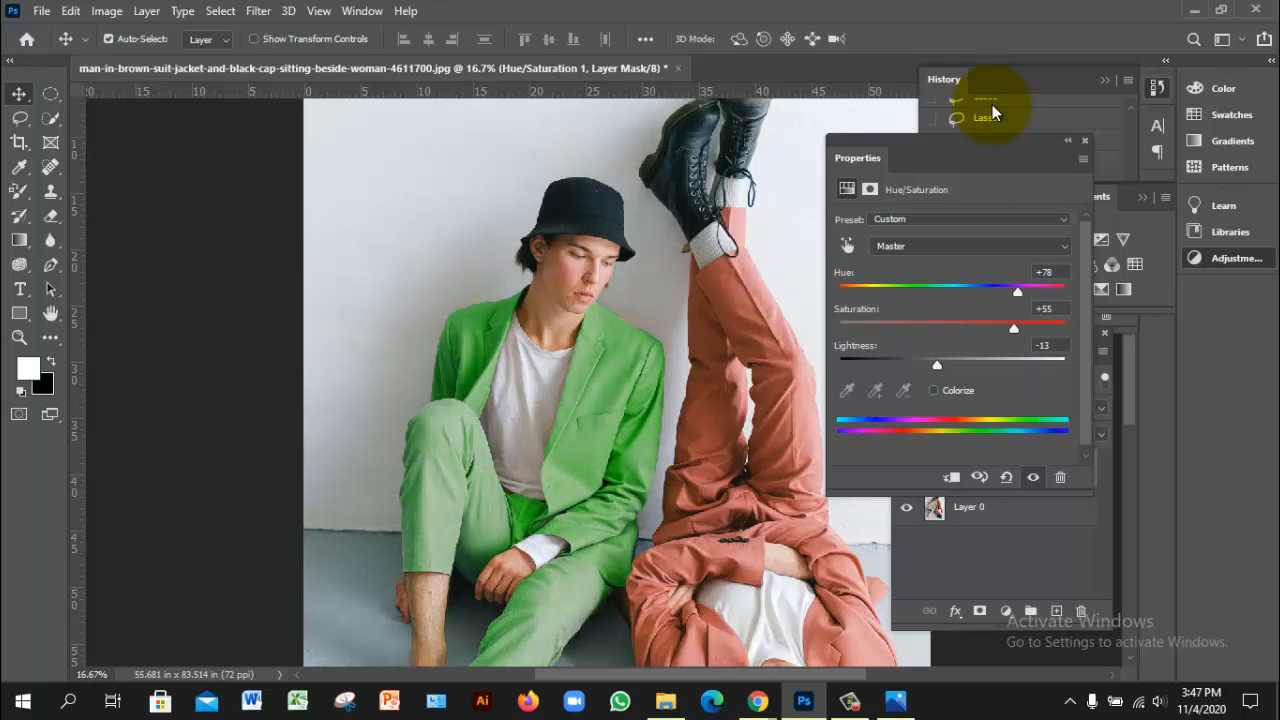
# - Shift the suit adjustment's hue to +102, with saturation at +56 and lightness at -12
pyautogui.press('Up')
pyautogui.hotkey('shift', 'Up')
pyautogui.hotkey('shift', 'Up')
pyautogui.press('Up')
pyautogui.press('Up')
pyautogui.press('Up')
pyautogui.press('Up')
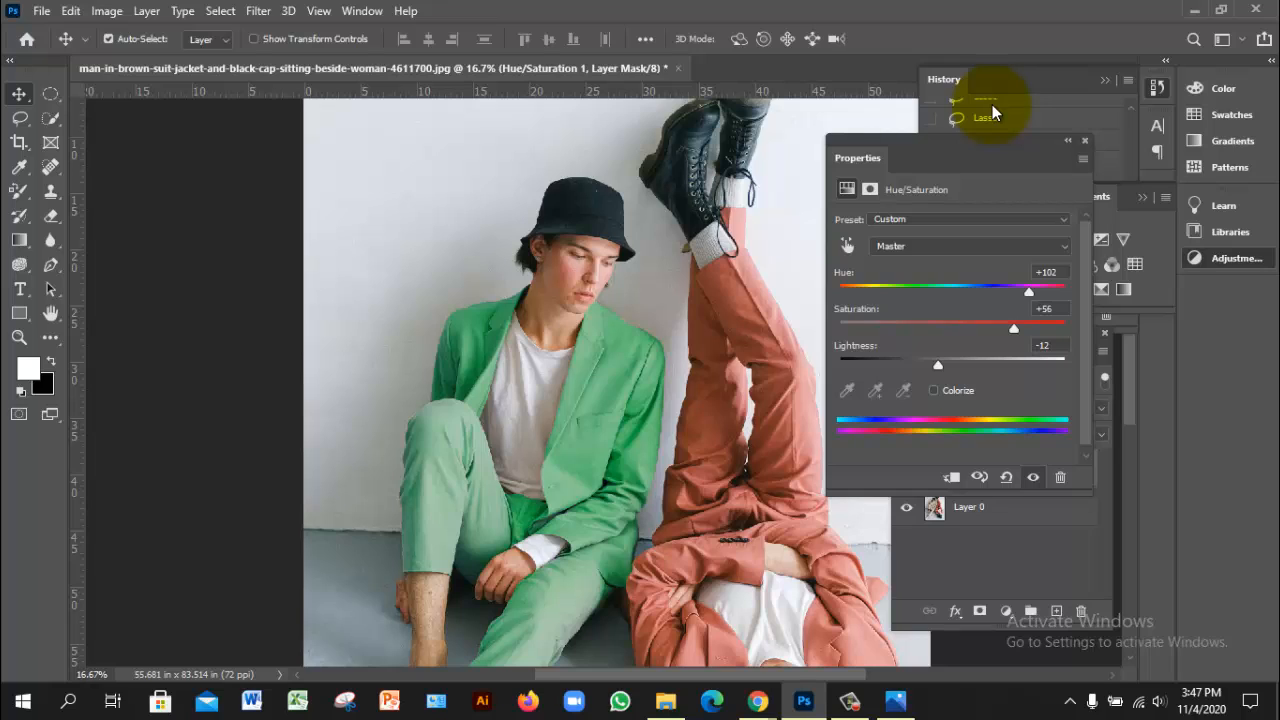
# - Fine-tune the suit's green by setting saturation to +58 and lightness to -19
pyautogui.press('Up')
pyautogui.press('Up')
pyautogui.press('Up')
pyautogui.press('Up')
pyautogui.press('Up')
pyautogui.press('Up')
pyautogui.press('Up')
pyautogui.press('Up')
pyautogui.press('Up')
pyautogui.press('Down')
pyautogui.press('Down')
pyautogui.press('Down')
pyautogui.press('Down')
pyautogui.press('Down')
pyautogui.press('Down')
pyautogui.press('Down')
pyautogui.press('Down')
pyautogui.press('Down')
pyautogui.press('Down')
pyautogui.press('Down')
pyautogui.press('Down')
pyautogui.press('Down')
pyautogui.press('Down')
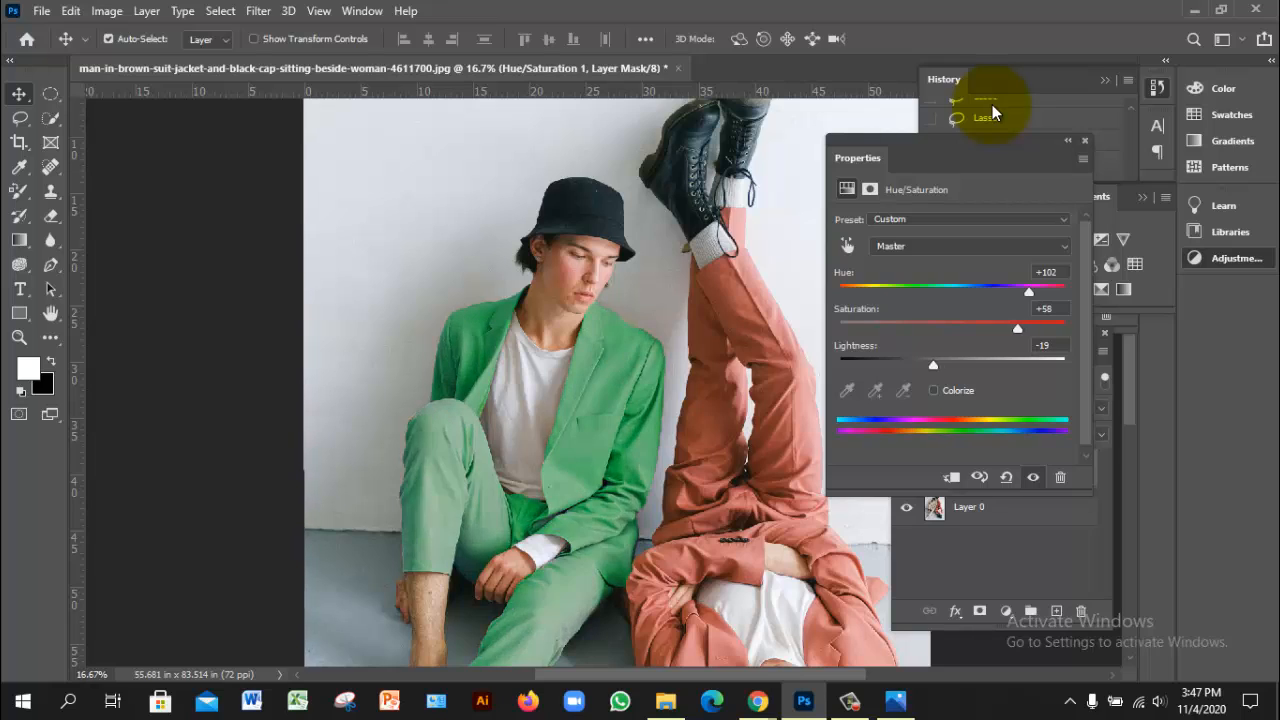
# - Try a lightness of -8 and a saturation of +75 on the suit's green Hue/Saturation adjustment
pyautogui.press('Up')
pyautogui.press('Up')
pyautogui.press('Up')
pyautogui.press('Up')
pyautogui.press('Up')
pyautogui.press('Up')
pyautogui.press('Up')
pyautogui.press('Up')
pyautogui.press('Up')
pyautogui.press('Up')
pyautogui.press('Down')
pyautogui.press('Down')
pyautogui.press('Down')
pyautogui.press('Down')
pyautogui.press('Down')
pyautogui.press('Down')
pyautogui.press('Down')
pyautogui.press('Down')
pyautogui.press('Up')
pyautogui.press('Up')
pyautogui.press('Up')
pyautogui.press('Up')
pyautogui.press('Up')
pyautogui.press('Up')
pyautogui.press('Up')
pyautogui.press('Up')
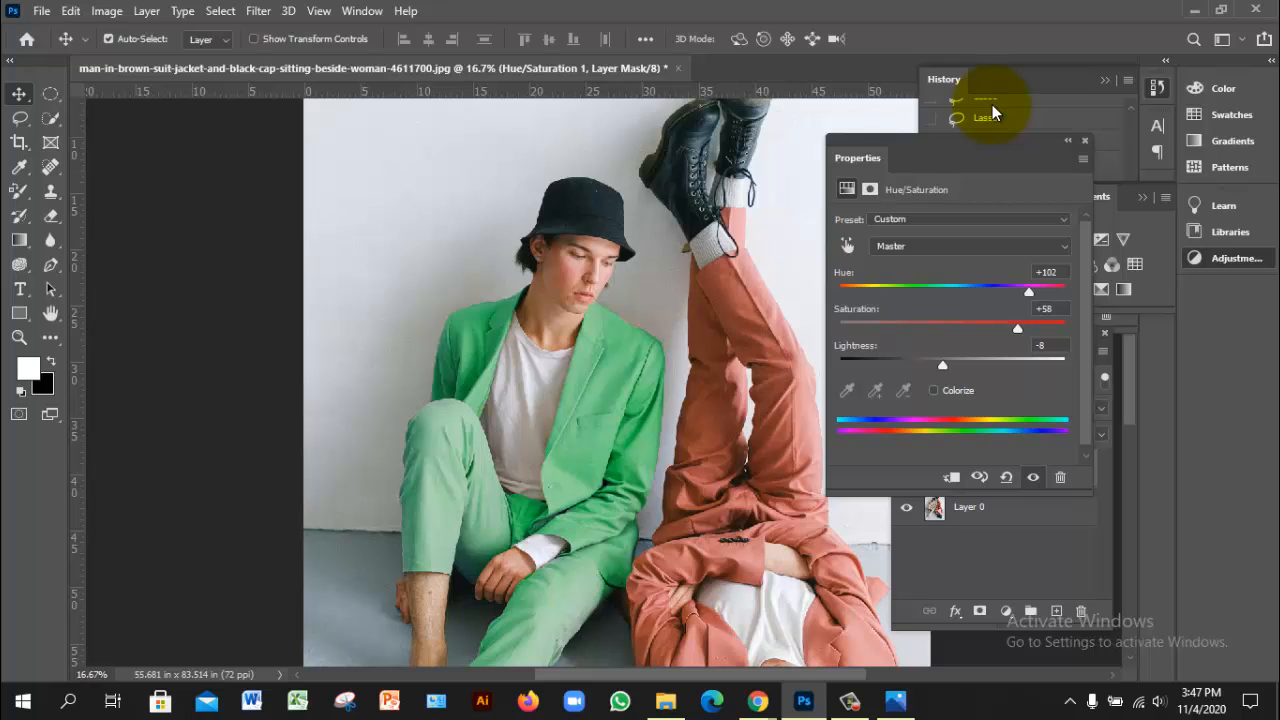
pyautogui.moveTo(1017, 328)
pyautogui.mouseDown()
pyautogui.moveTo(1029, 328)
pyautogui.moveTo(839, 328)
pyautogui.moveTo(1036, 328)
pyautogui.mouseUp()
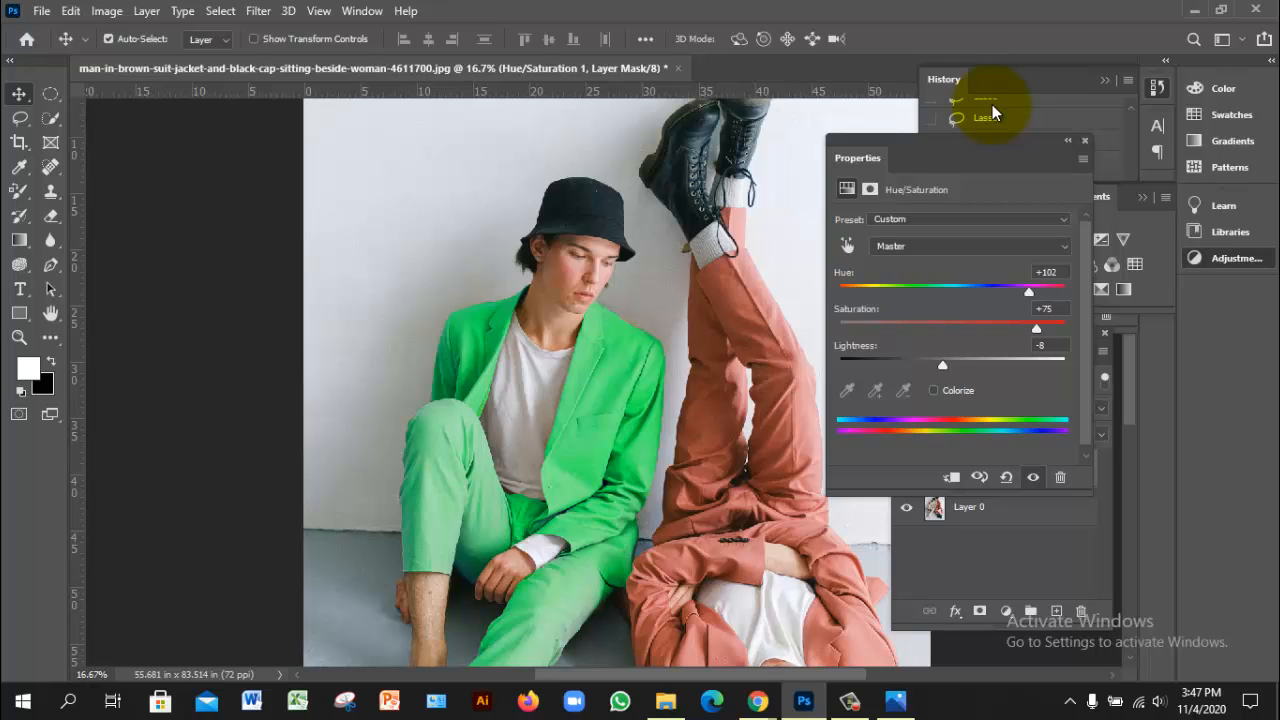
# - Recolour the suit to a coral tone by setting the adjustment's hue to -30 and saturation to +51
pyautogui.moveTo(1036, 328); pyautogui.dragTo(925, 291)
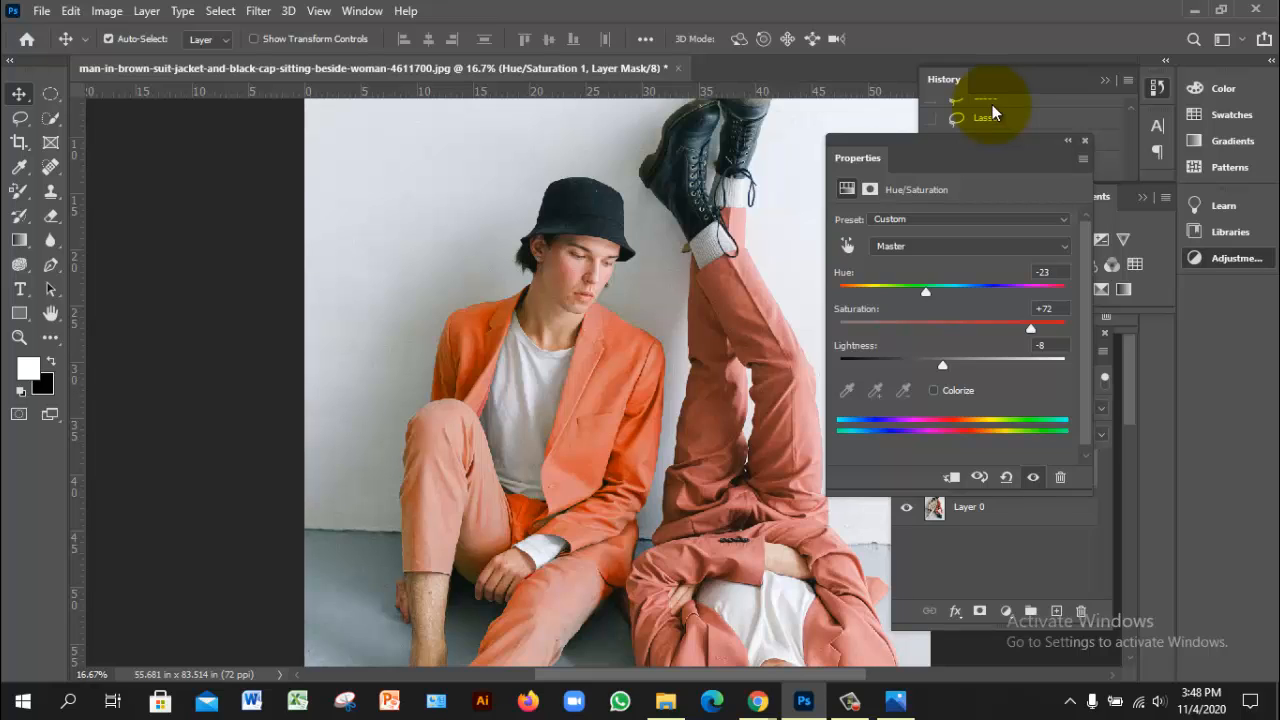
pyautogui.moveTo(1031, 328); pyautogui.dragTo(1009, 328)
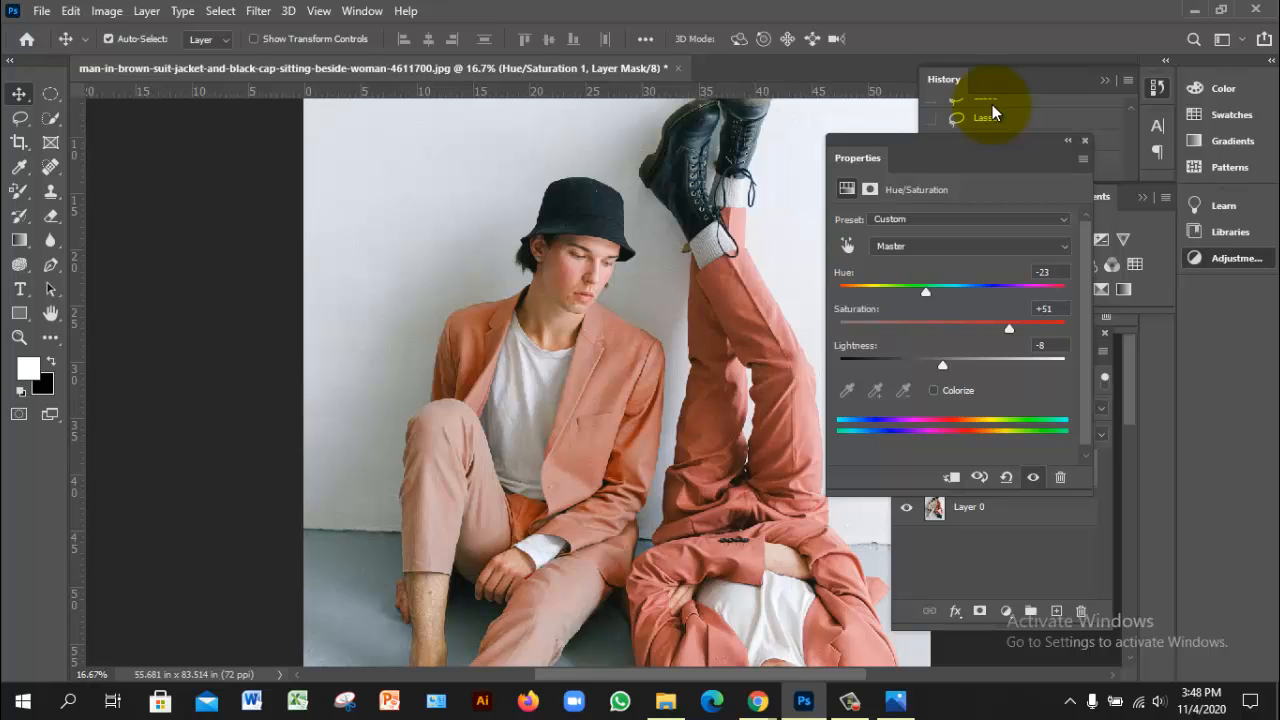
pyautogui.moveTo(925, 291); pyautogui.dragTo(921, 291)
pyautogui.moveTo(921, 291); pyautogui.dragTo(919, 291)
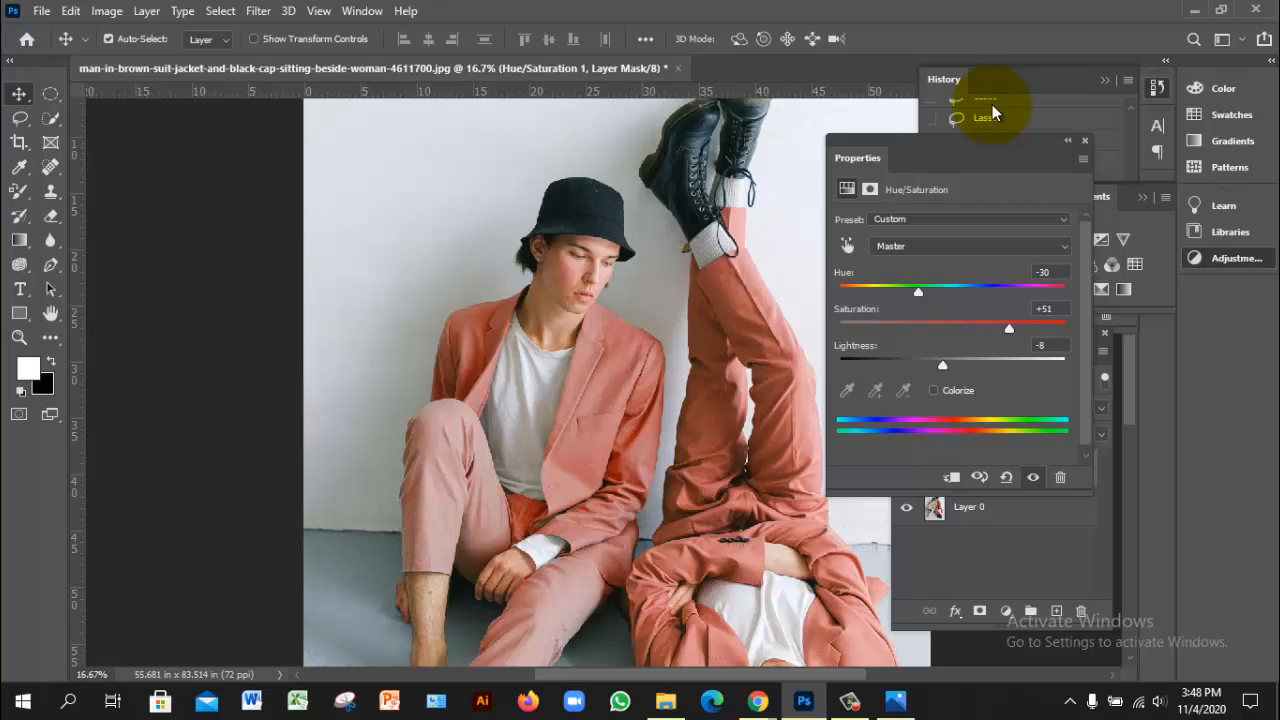
# - Intensify the coral suit by setting the Hue/Saturation adjustment's saturation to +58 and lightness to -5
pyautogui.press('Up')
pyautogui.press('Up')
pyautogui.press('Up')
pyautogui.press('Up')
pyautogui.press('Up')
pyautogui.press('Up')
pyautogui.press('Up')
pyautogui.press('Up')
pyautogui.press('Up')
pyautogui.press('Up')
pyautogui.press('Up')
pyautogui.press('Up')
pyautogui.press('Up')
pyautogui.press('Up')
pyautogui.press('Up')
pyautogui.press('Up')
pyautogui.press('Up')
pyautogui.press('Up')
pyautogui.press('Up')
pyautogui.press('Up')
pyautogui.press('Up')
pyautogui.press('Up')
pyautogui.press('Down')
pyautogui.press('Down')
pyautogui.press('Down')
pyautogui.press('Down')
pyautogui.press('Down')
pyautogui.press('Down')
pyautogui.press('Down')
pyautogui.press('Down')
pyautogui.press('Down')
pyautogui.press('Down')
pyautogui.press('Down')
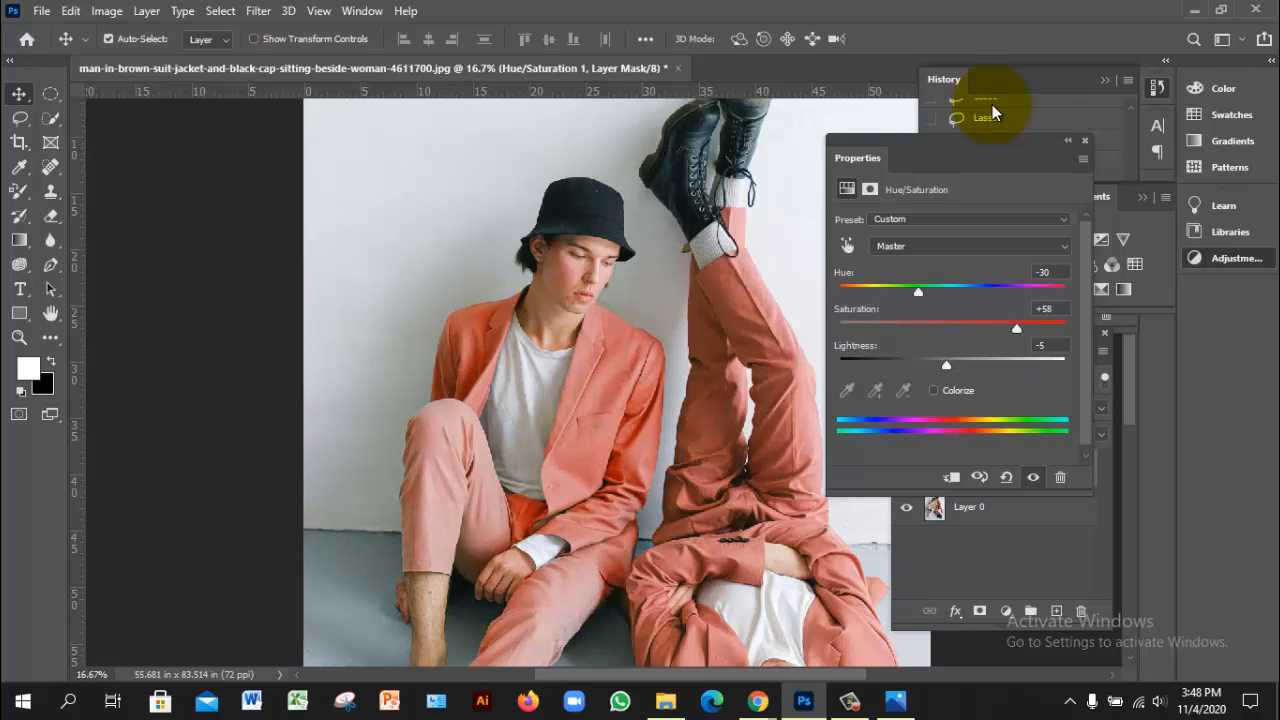
# - Fine-tune the coral suit's lightness around 0 in the Hue/Saturation adjustment
pyautogui.press('Up')
pyautogui.press('Up')
pyautogui.press('Up')
pyautogui.press('Up')
pyautogui.press('Up')
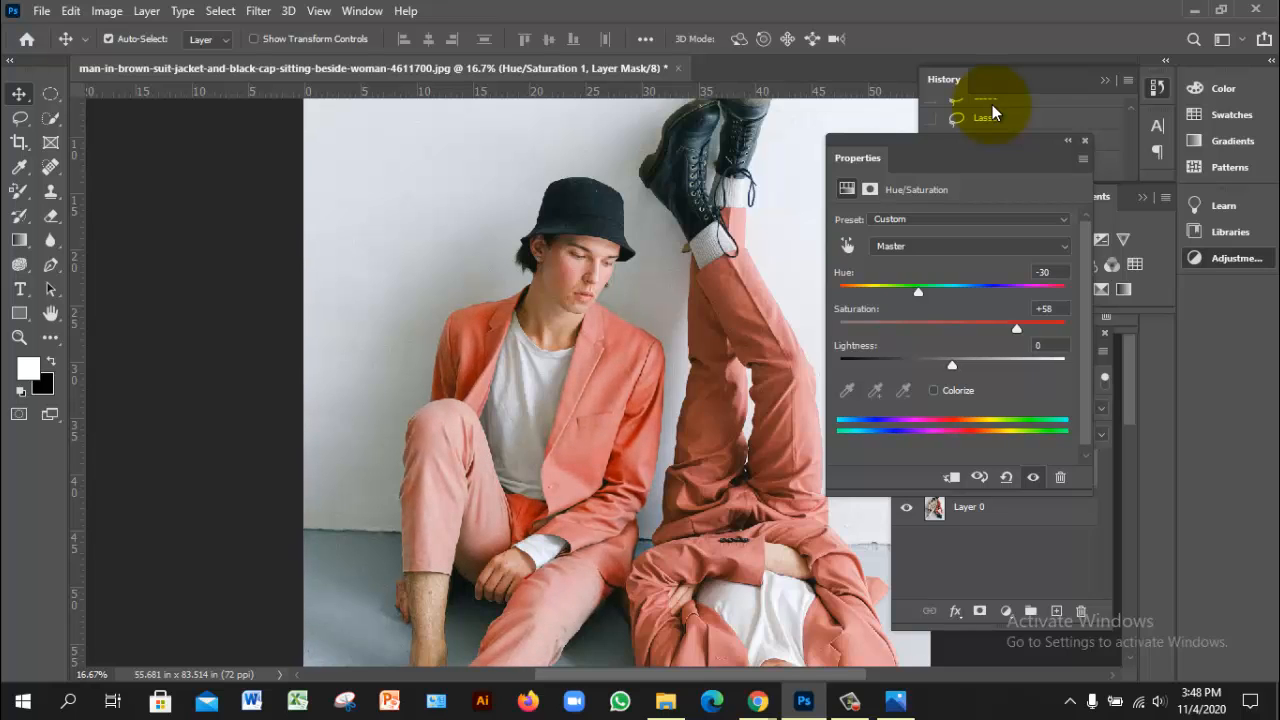
pyautogui.press('Down')
pyautogui.press('Down')
pyautogui.press('Down')
pyautogui.press('Down')
pyautogui.press('Down')
pyautogui.press('Down')
pyautogui.press('Down')
pyautogui.press('Up')
pyautogui.press('Up')
pyautogui.press('Up')
pyautogui.press('Up')
pyautogui.press('Up')
pyautogui.press('Up')
# - Compare the original and recoloured suit by hiding the Hue/Saturation 1 layer and showing it again
pyautogui.click(988, 117)
pyautogui.scroll(-2, 991, 106)
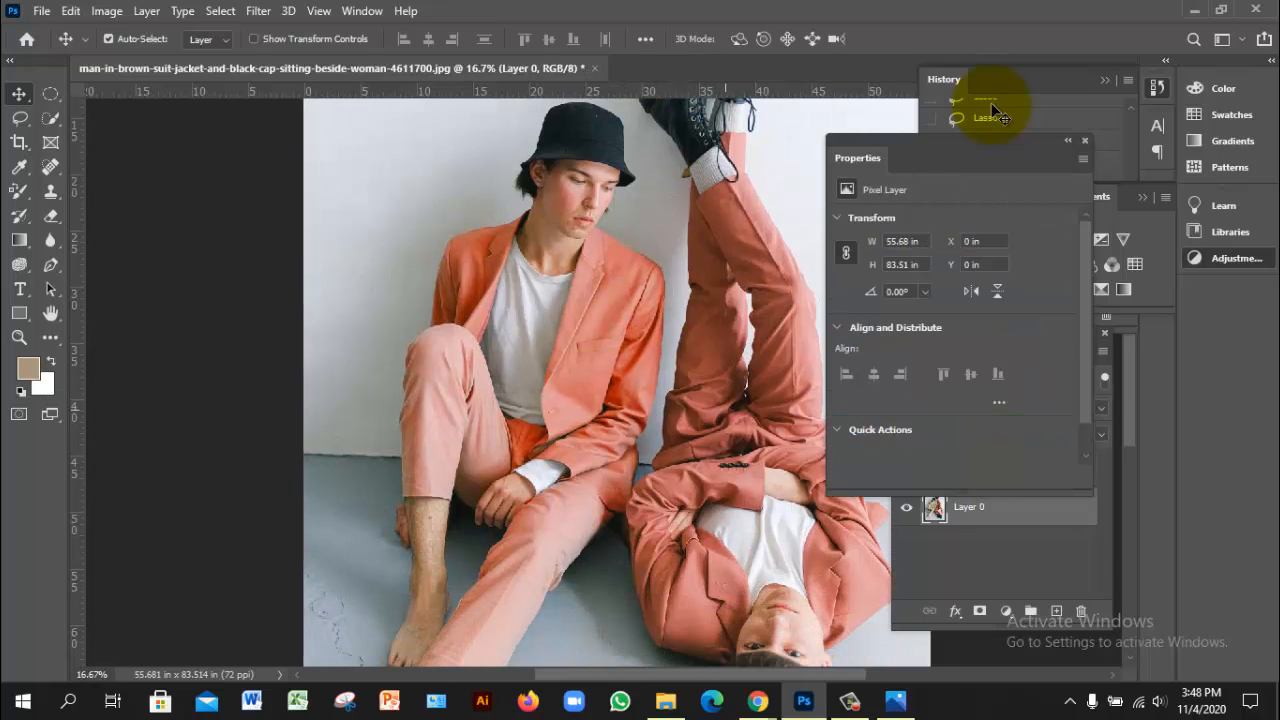
pyautogui.hotkey('ctrl', '-')
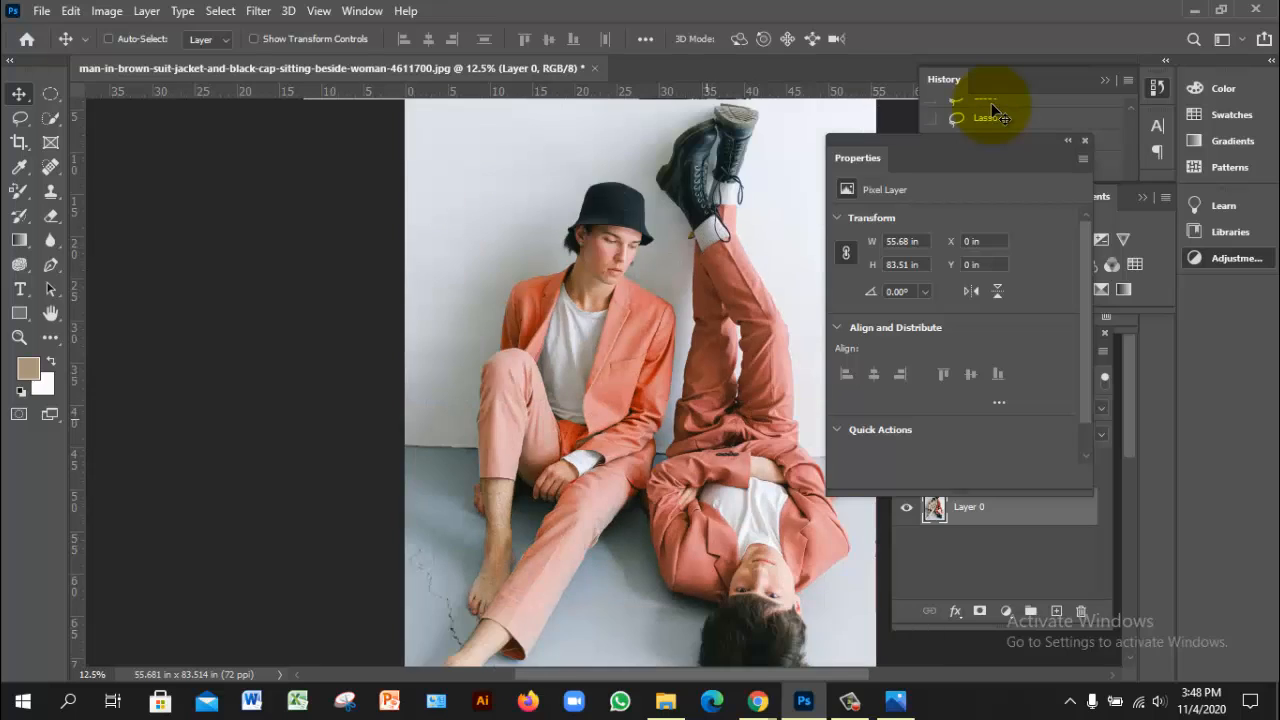
pyautogui.press('F7')
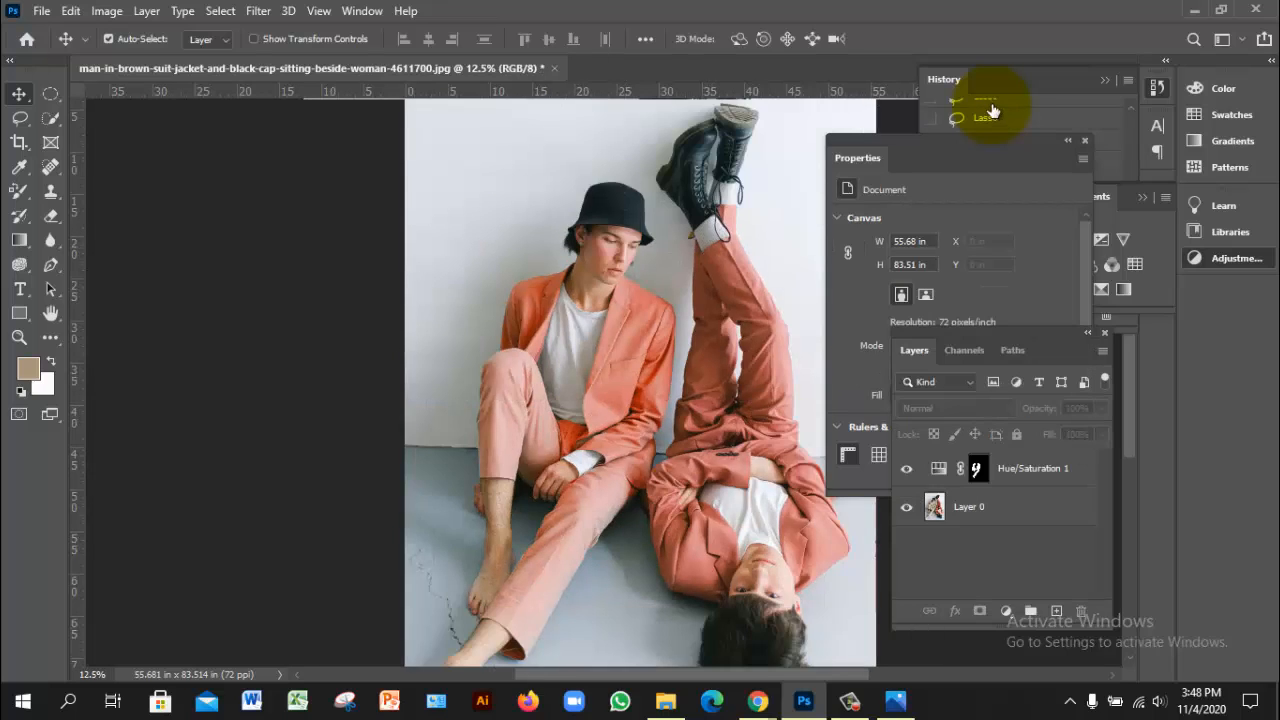
pyautogui.hotkey('ctrl', ',')
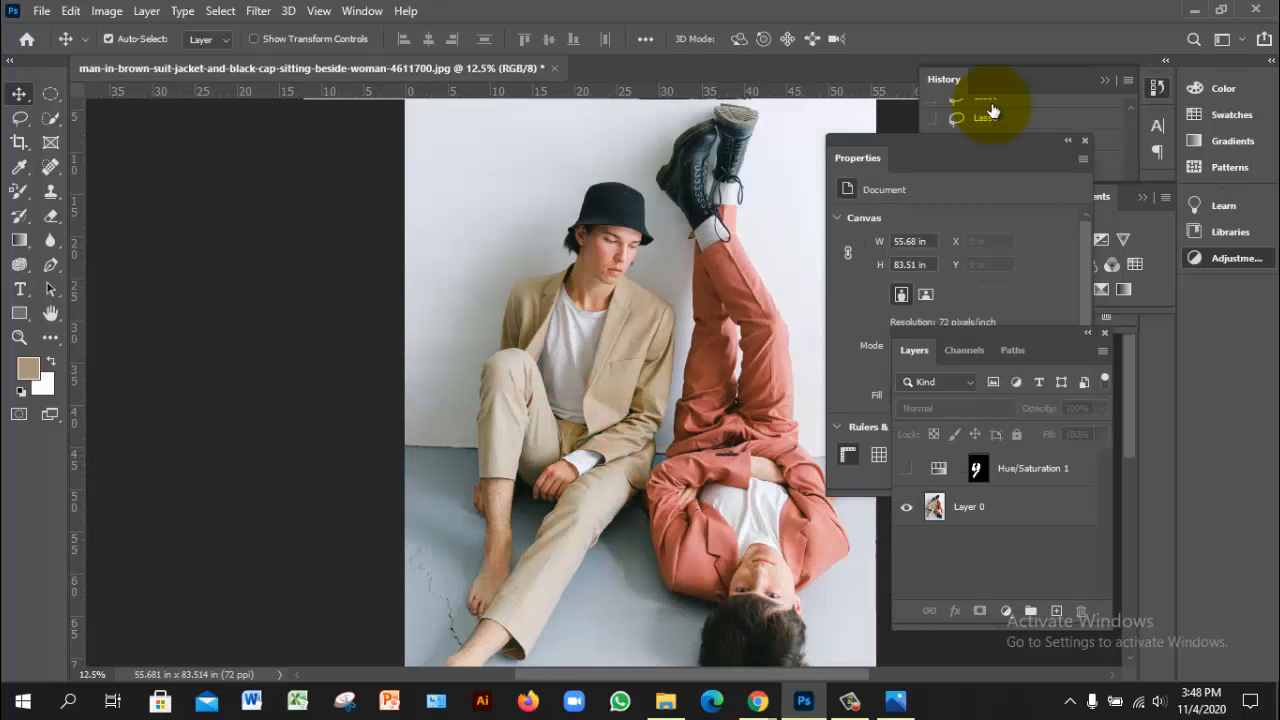
pyautogui.hotkey('ctrl', ',')
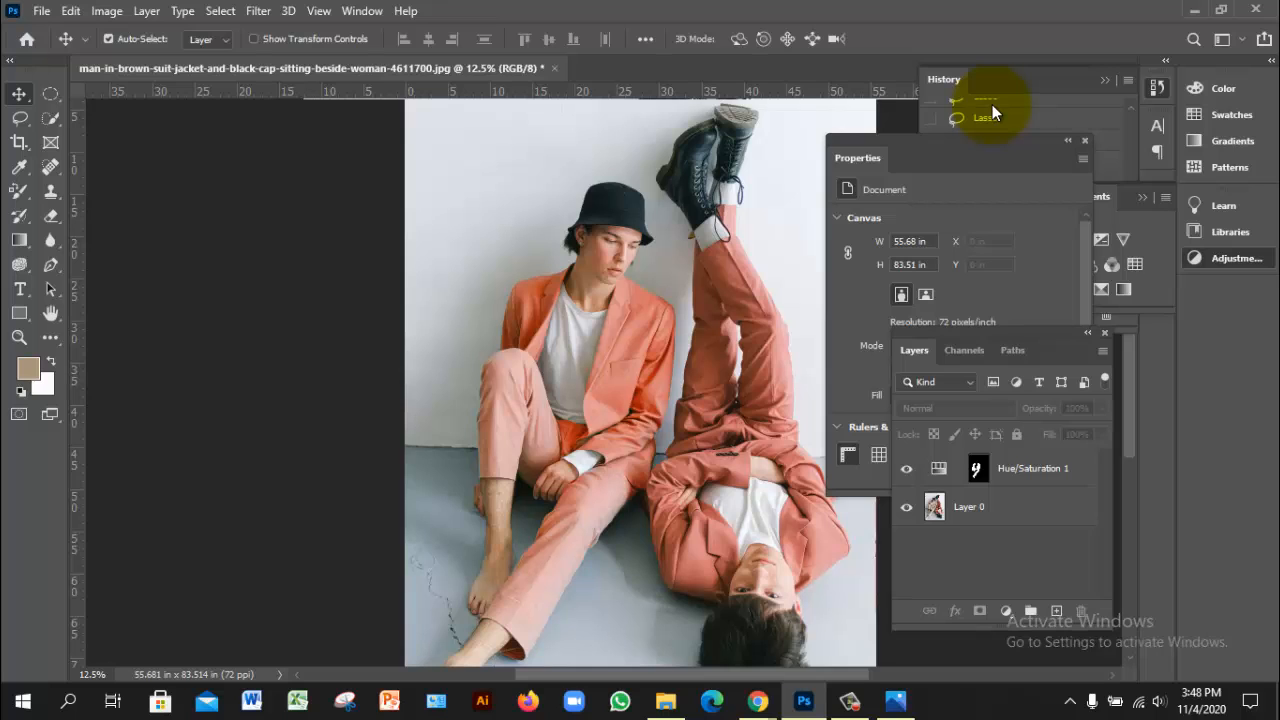
# - Switch to Photos to review the retouching samples in 2.JPG and return to Photoshop
pyautogui.hotkey('alt', 'Tab')
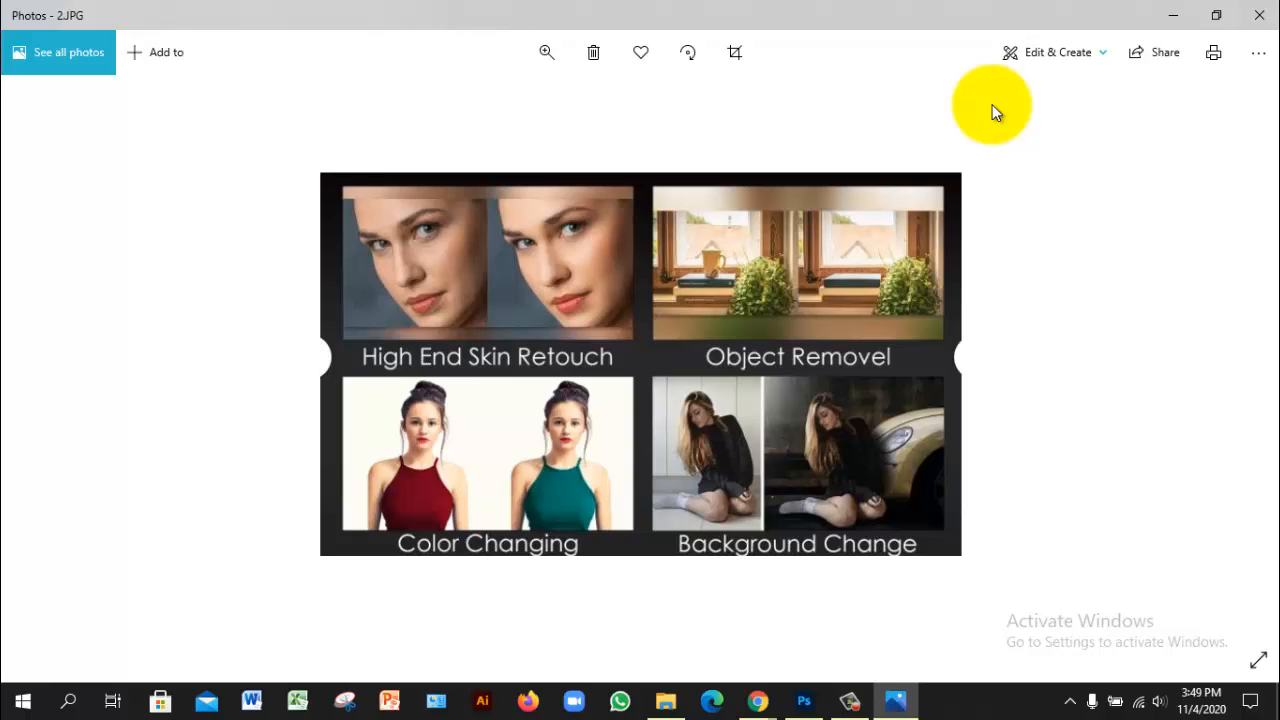
pyautogui.hotkey('alt', 'Tab')
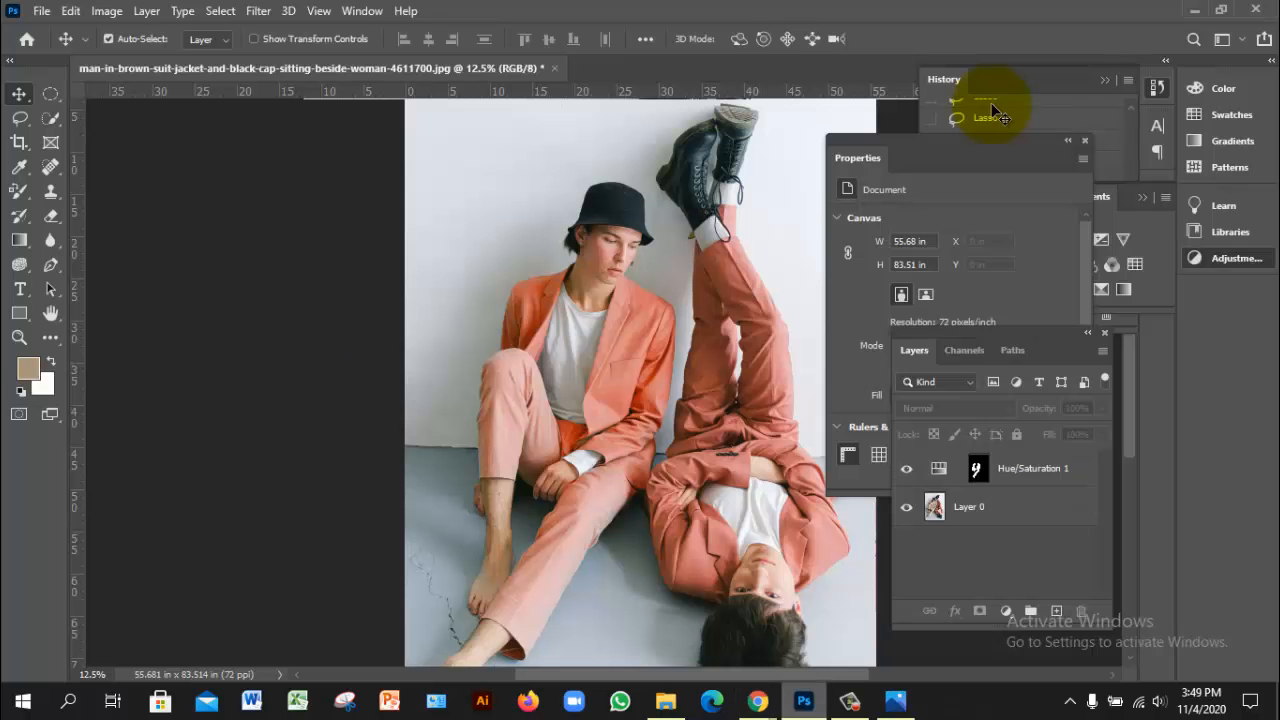
# - Open the image max-bender-FuxYvi-hcWQ-unsplash from the pic folder, view it whole and close it again
pyautogui.hotkey('alt', 'f')
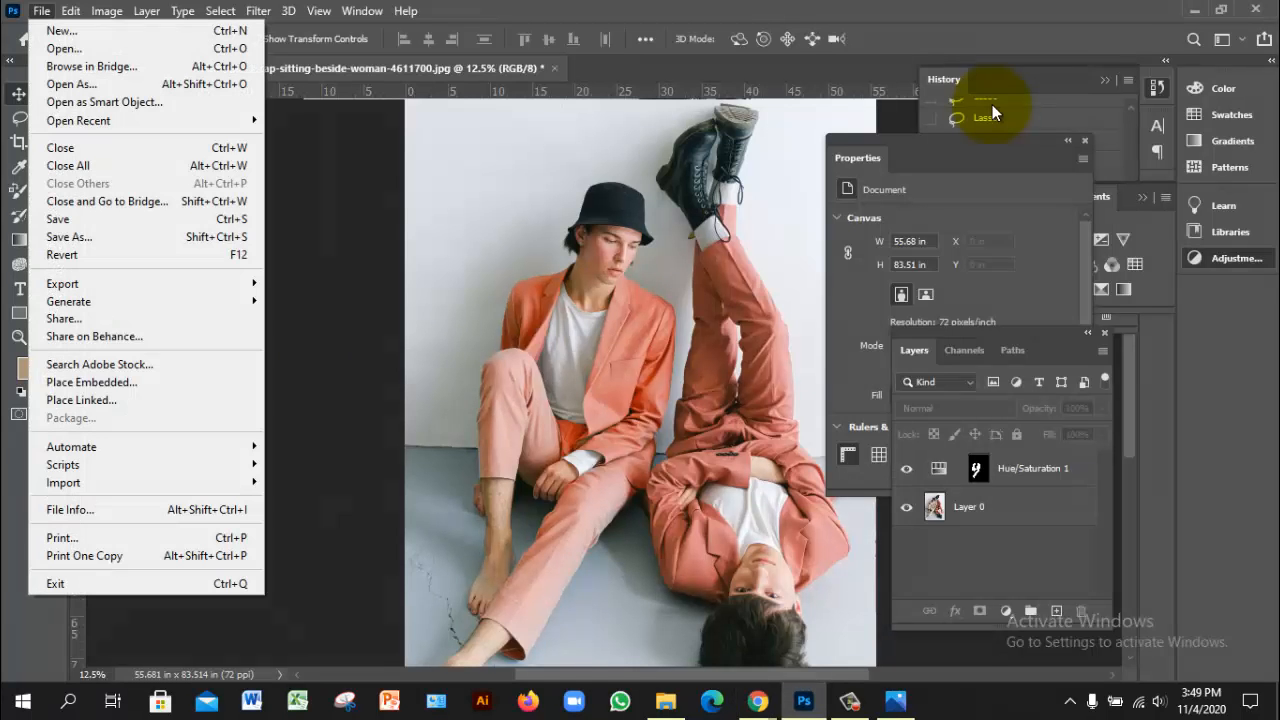
pyautogui.press('Down')
pyautogui.press('Down')
pyautogui.press('Return')
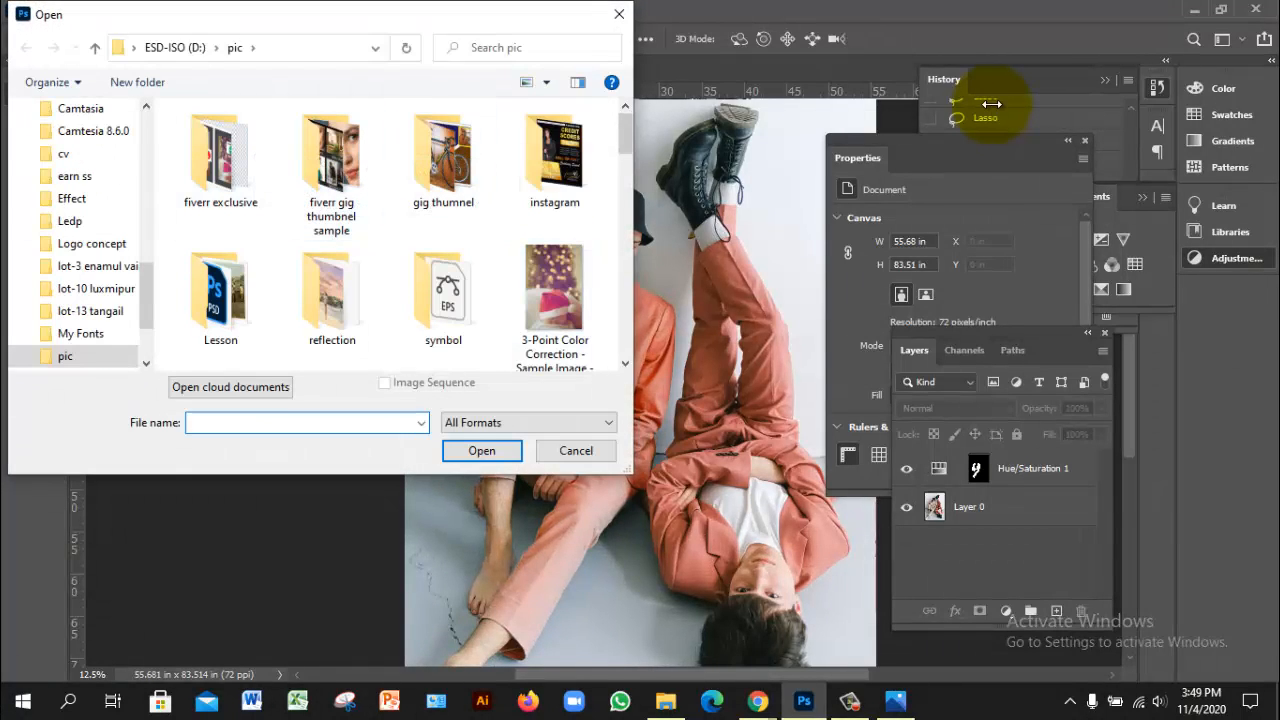
pyautogui.moveTo(625, 133); pyautogui.dragTo(625, 278)
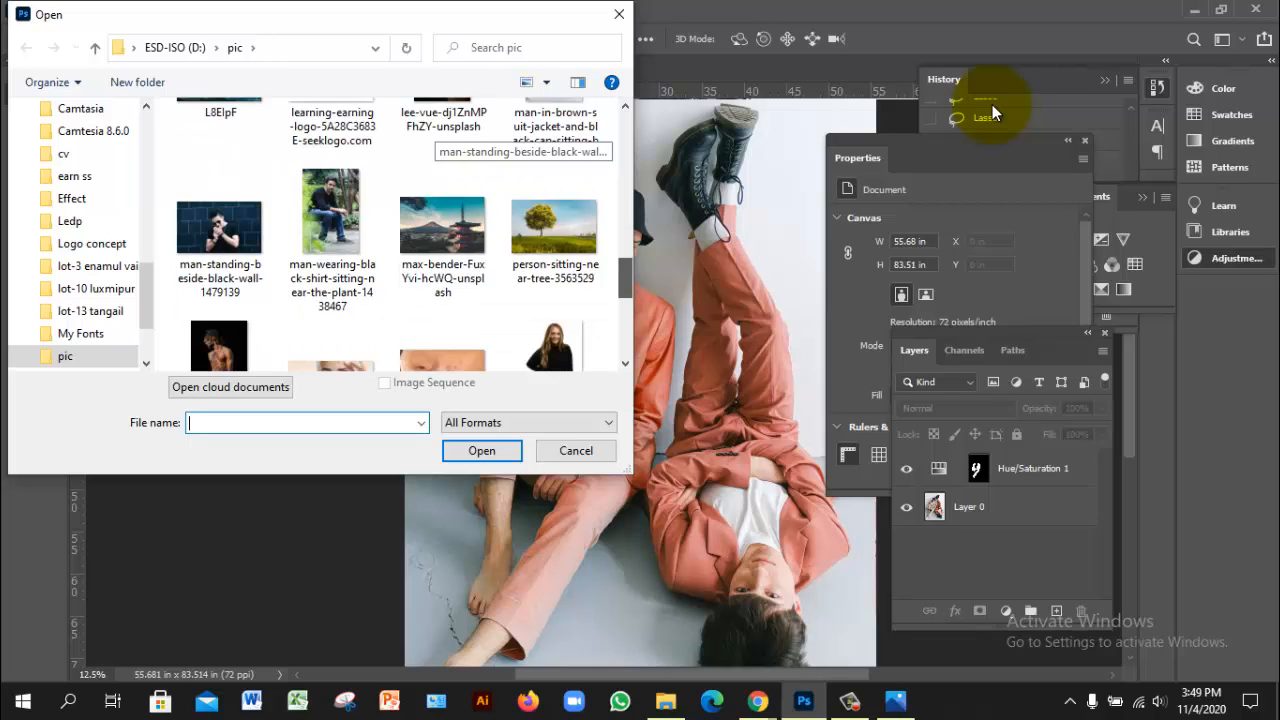
pyautogui.moveTo(625, 278); pyautogui.dragTo(625, 278)
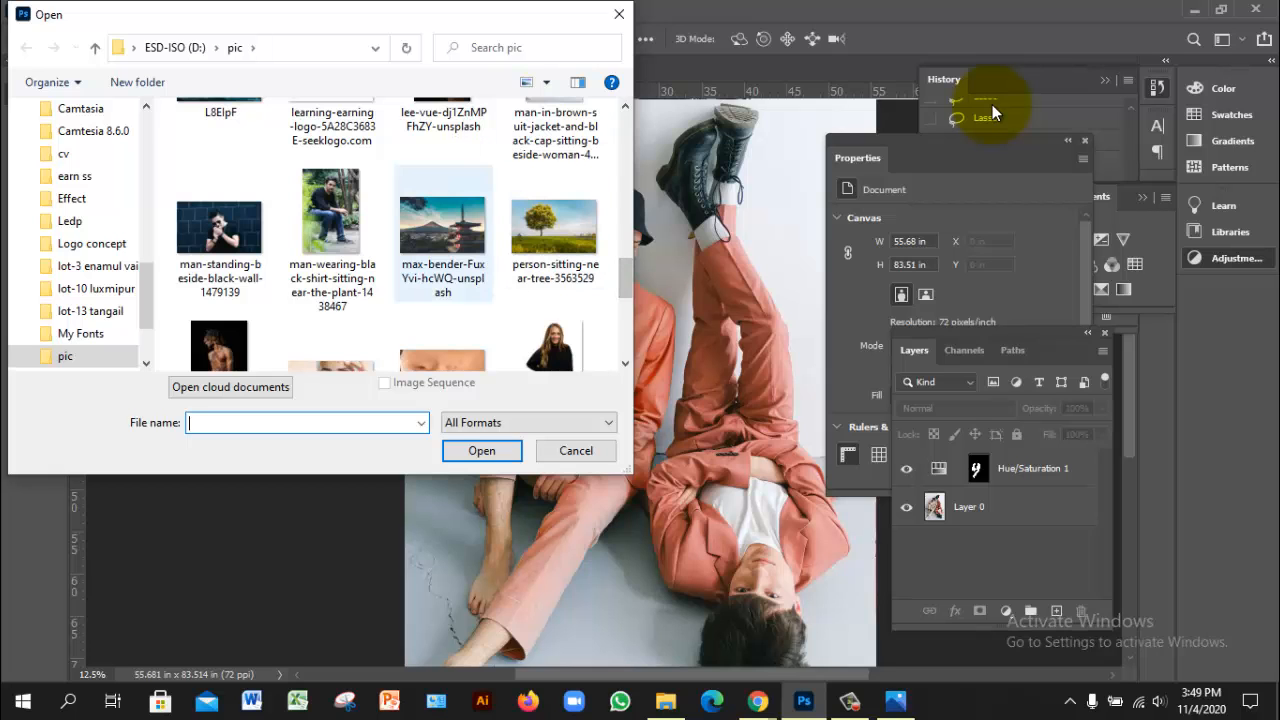
pyautogui.click(442, 230)
pyautogui.click(481, 450)
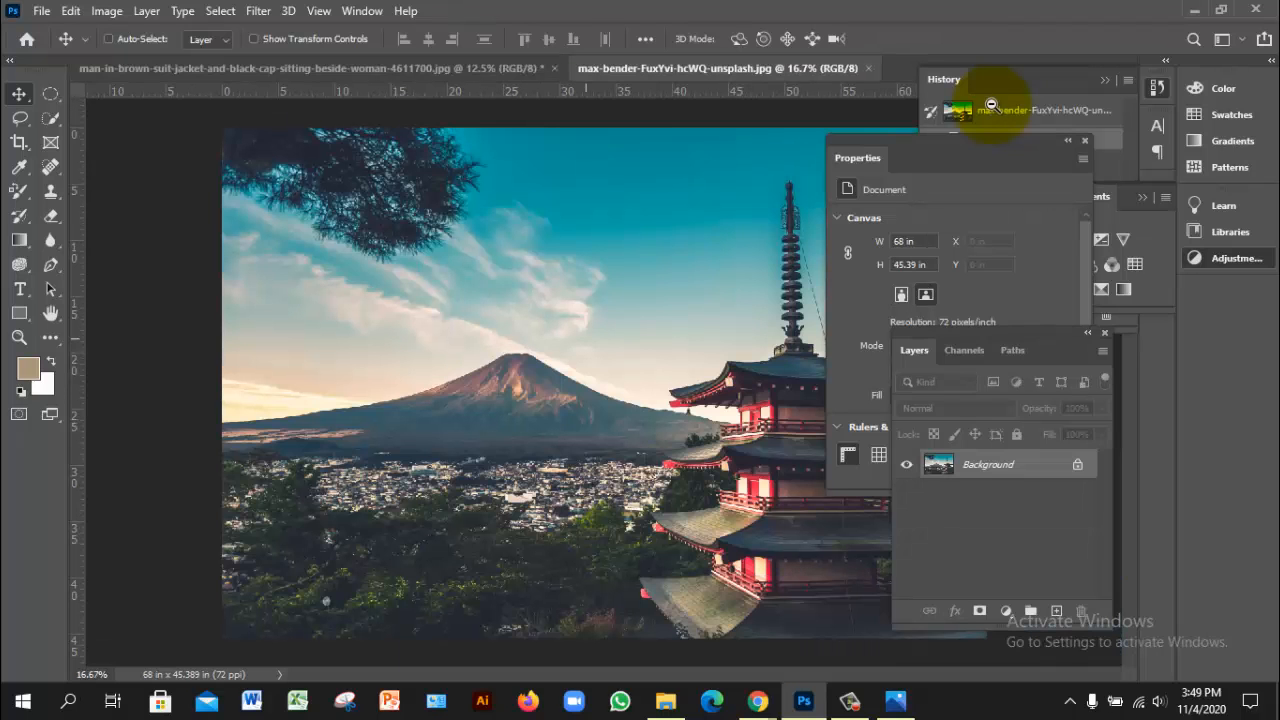
pyautogui.hotkey('ctrl', '-')
pyautogui.hotkey('ctrl', '-')
pyautogui.hotkey('ctrl', '+')
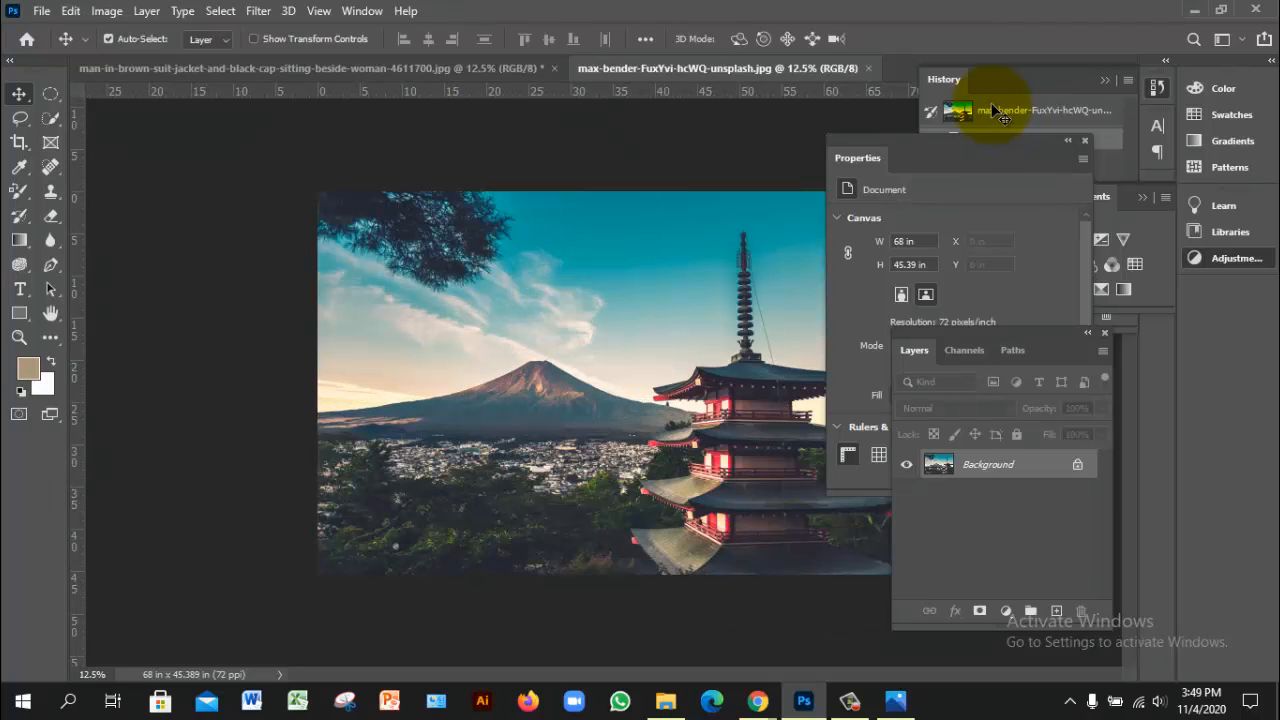
pyautogui.hotkey('ctrl', 'w')
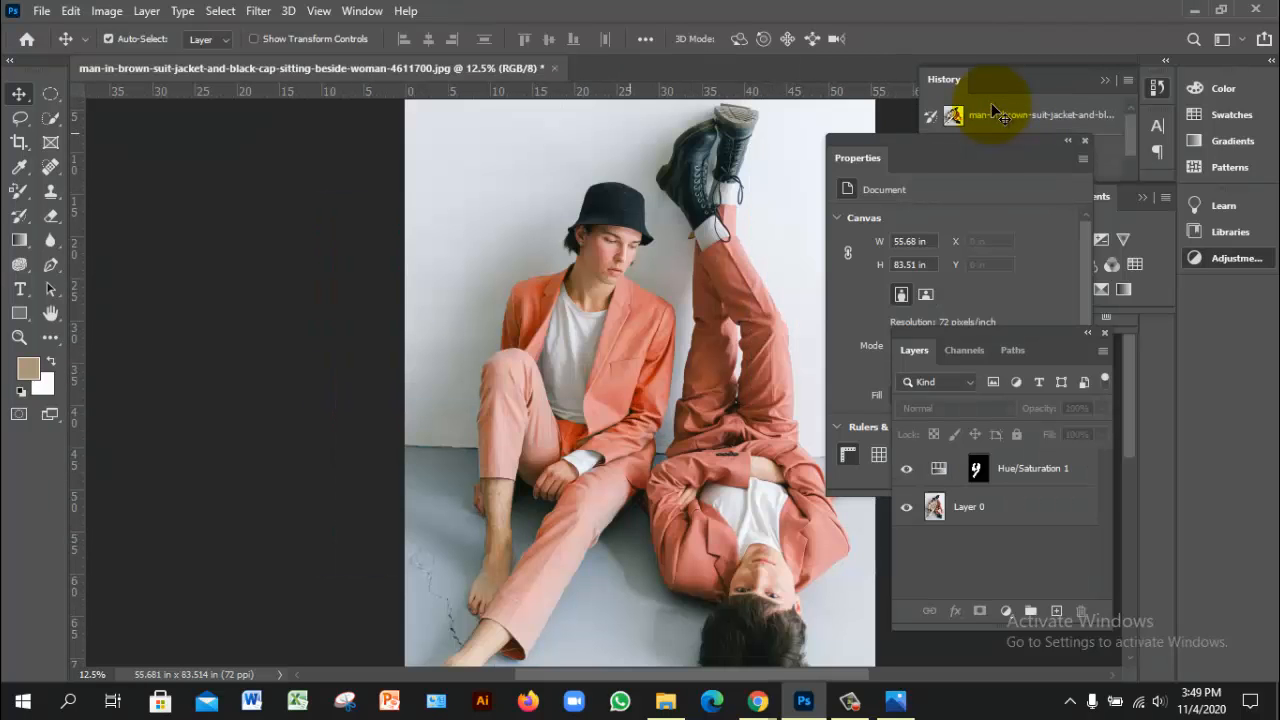
# - Open the photo man-standing-beside-black-wall-1479139 from the pic folder
pyautogui.hotkey('alt', 'f')
pyautogui.press('Down')
pyautogui.press('Return')
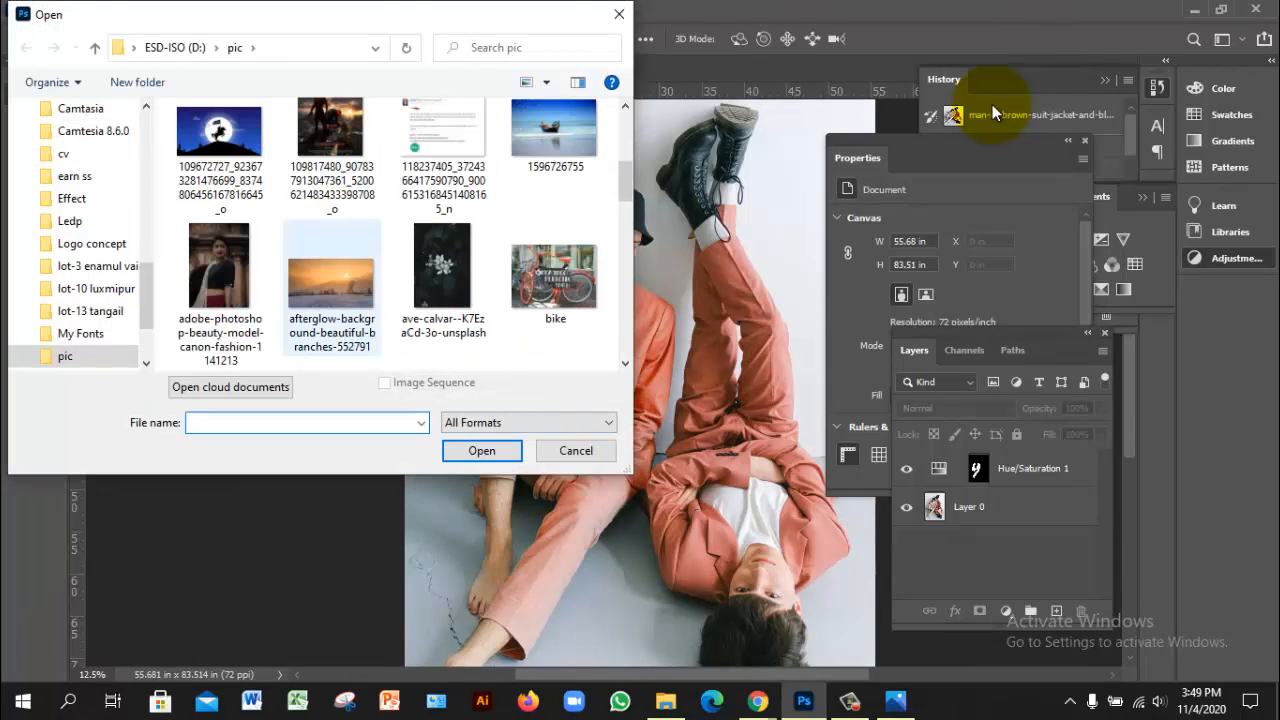
pyautogui.scroll(-4, 331, 280)
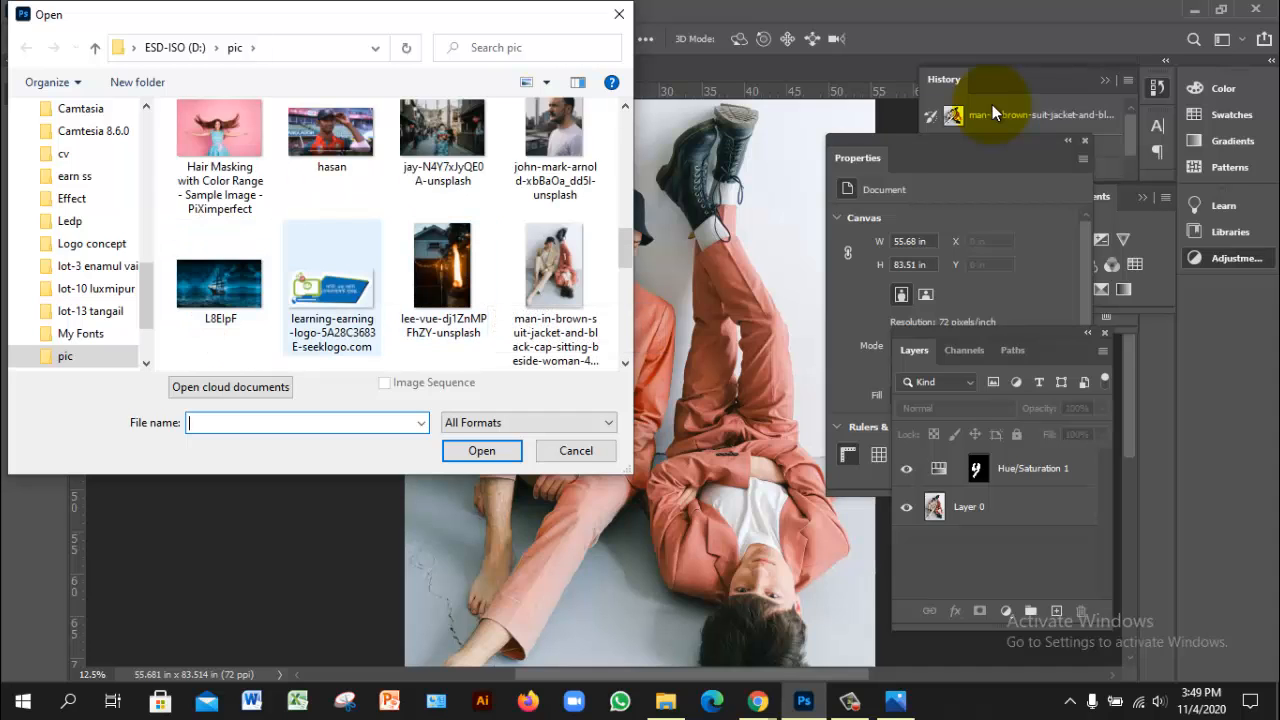
pyautogui.scroll(-3, 331, 280)
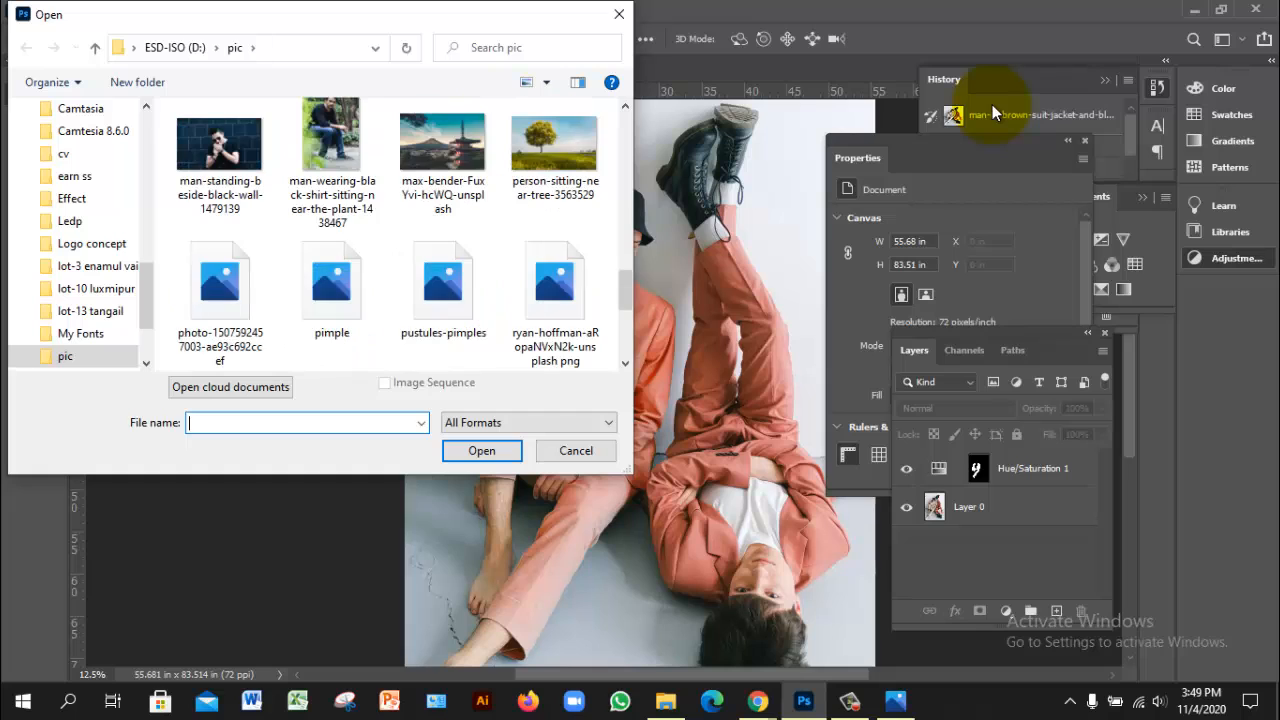
pyautogui.scroll(-3, 993, 113)
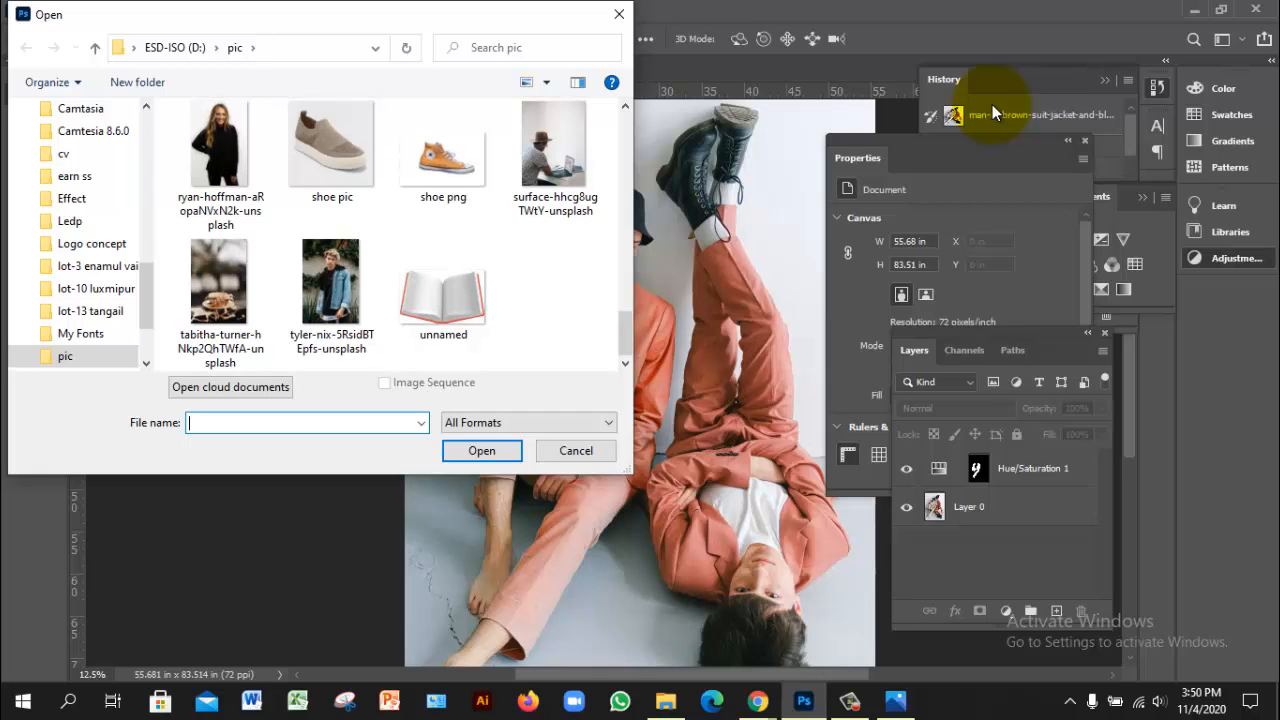
pyautogui.scroll(5, 993, 113)
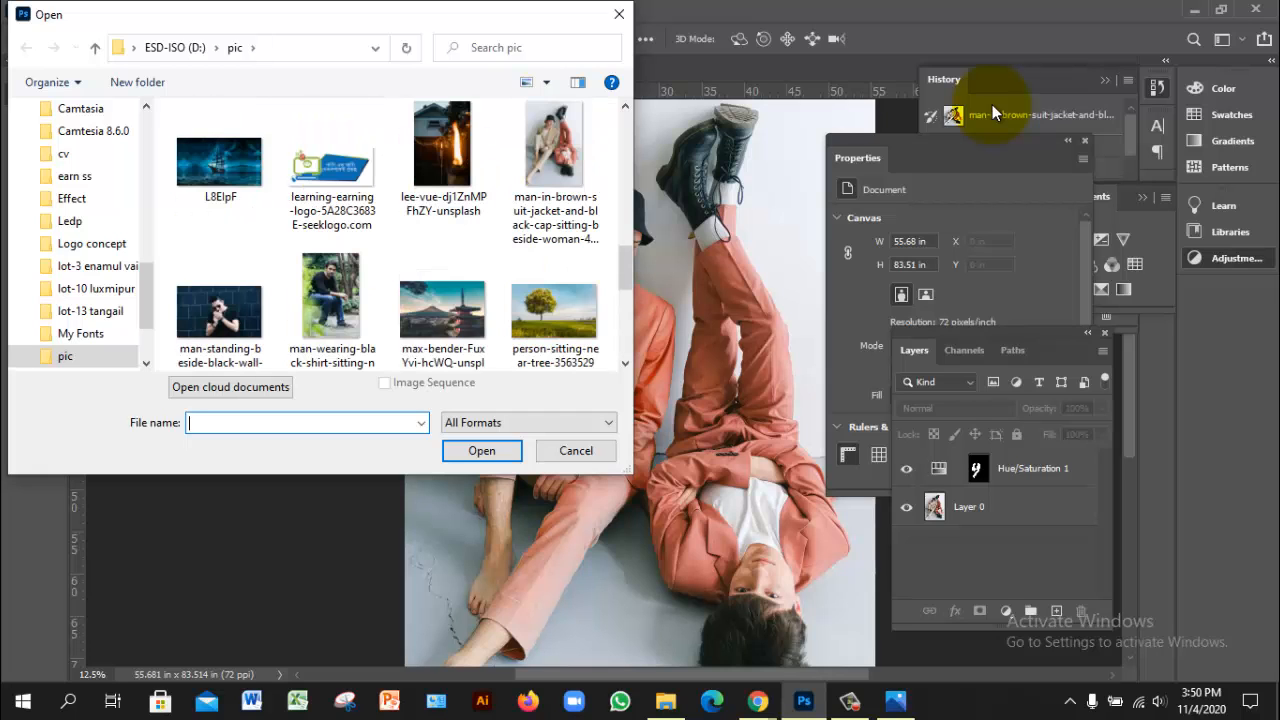
pyautogui.click(219, 318)
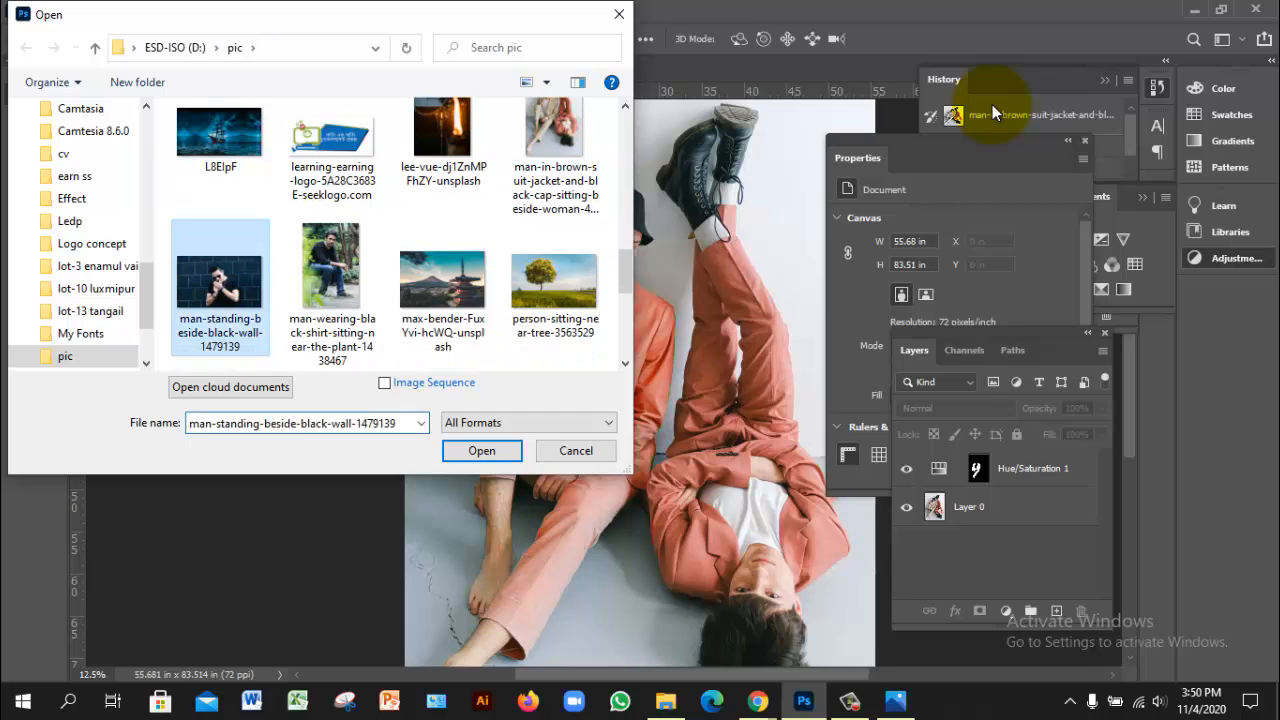
pyautogui.click(481, 450)
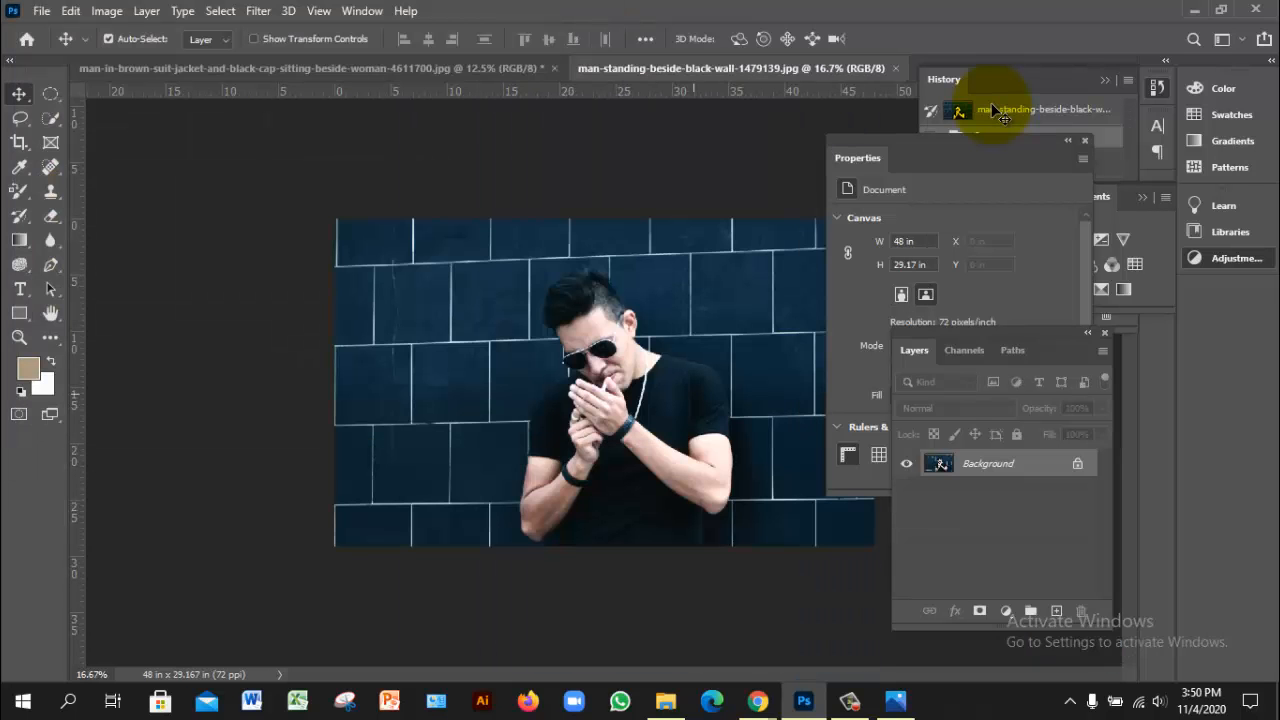
# - Open the street photo jay-N4Y7xJyQE0A-unsplash from the pic folder
pyautogui.hotkey('alt', 'f')
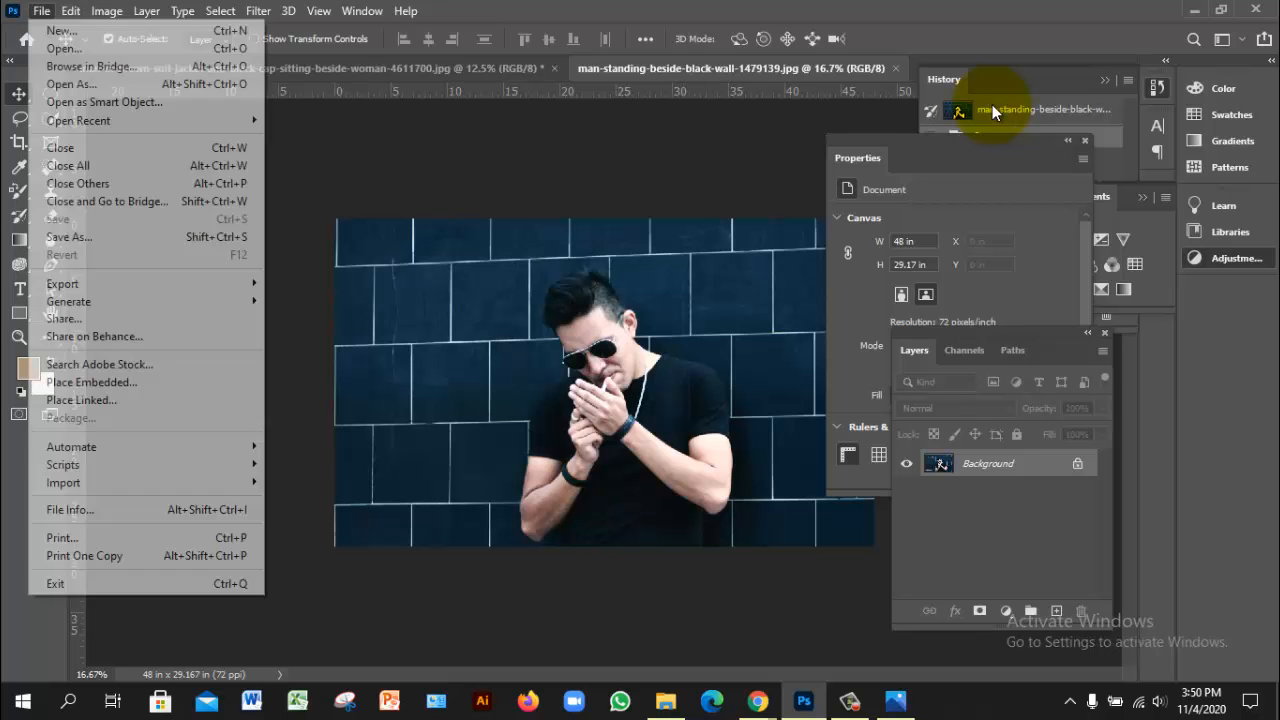
pyautogui.press('Down')
pyautogui.press('Return')
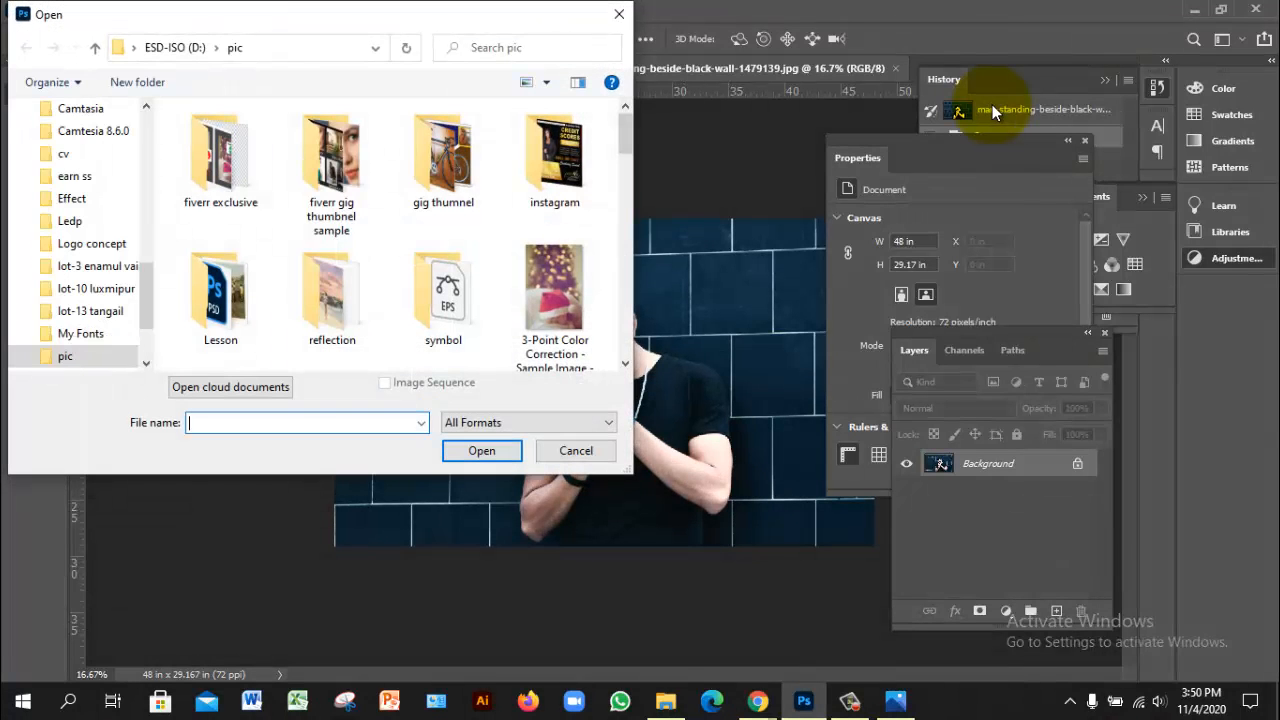
pyautogui.press('Right')
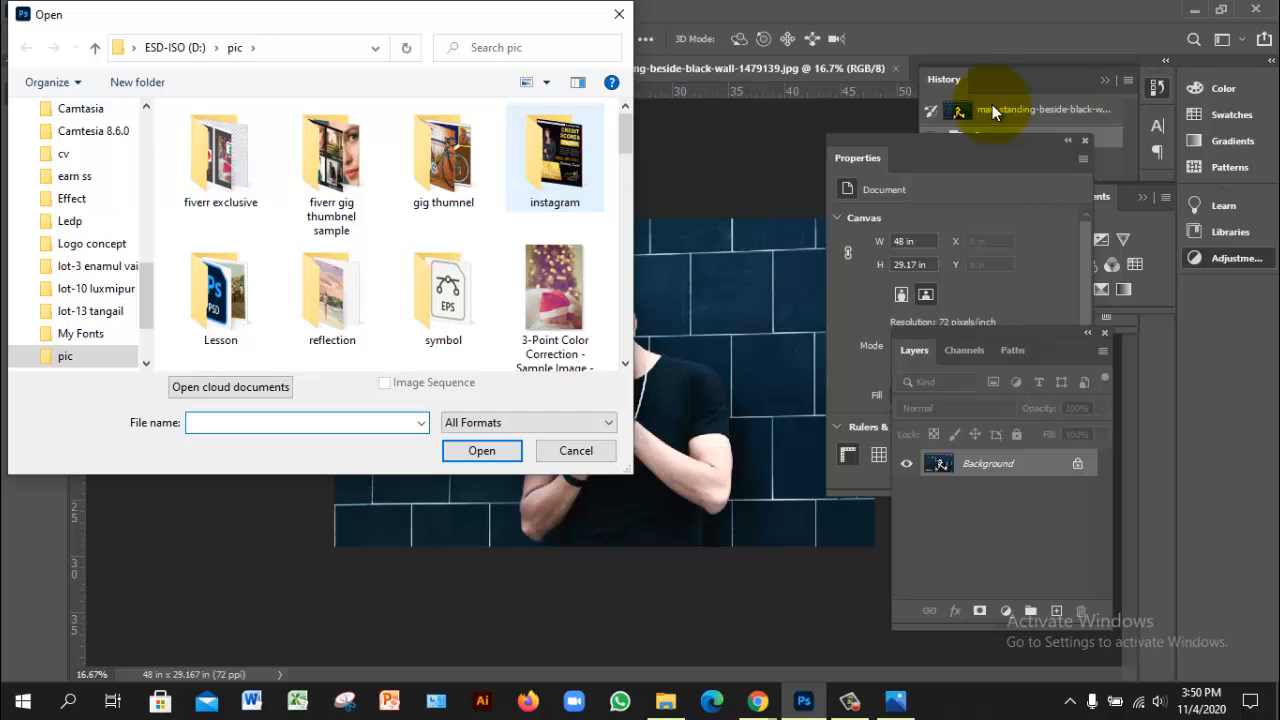
pyautogui.moveTo(624, 133); pyautogui.dragTo(624, 175)
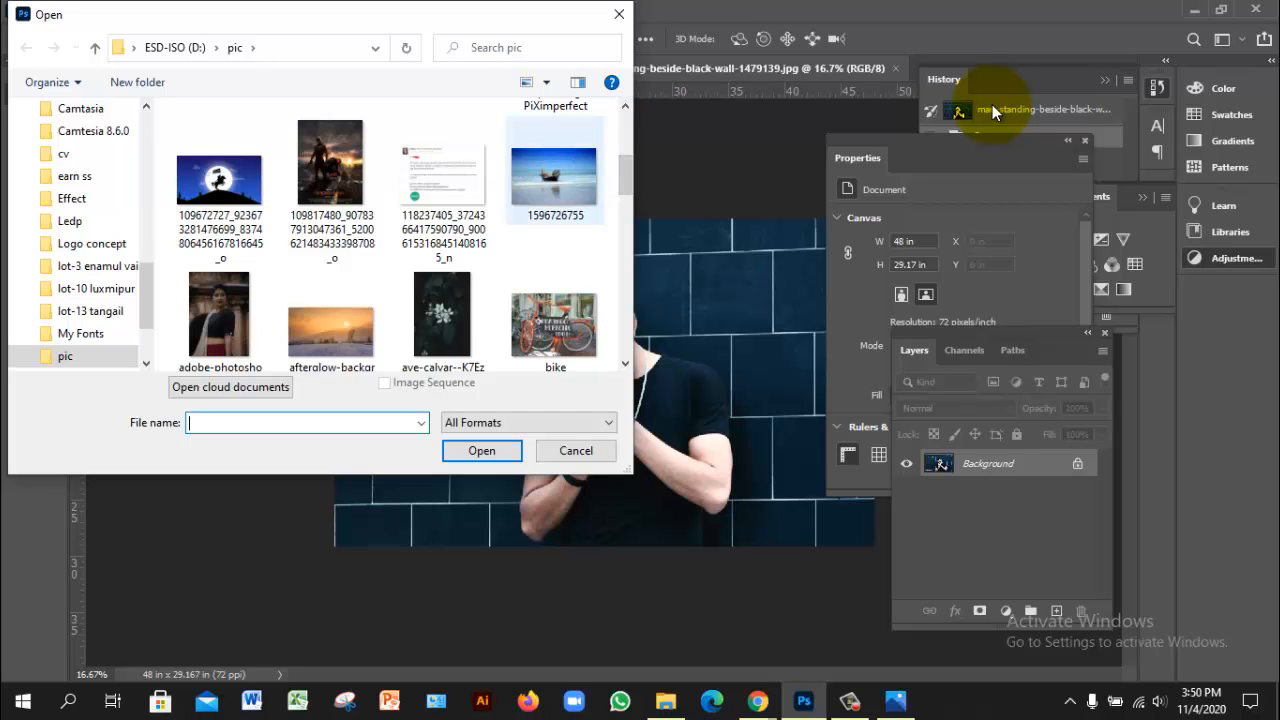
pyautogui.click(555, 178)
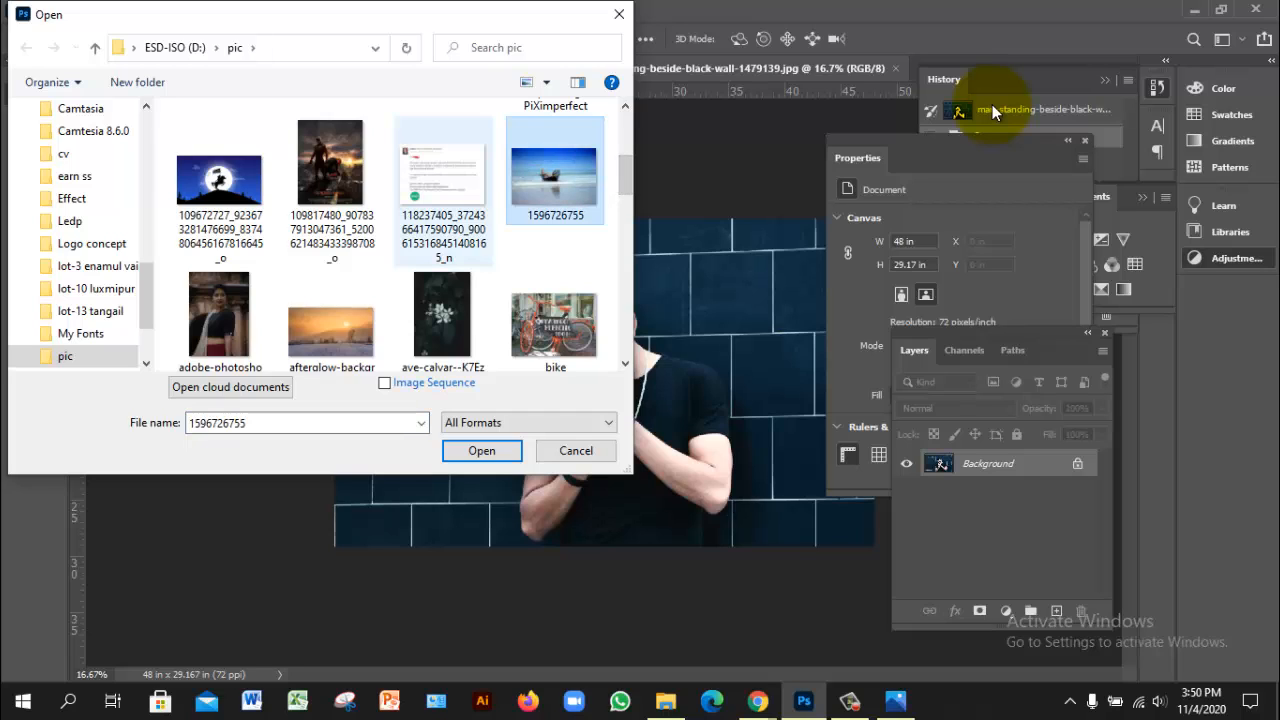
pyautogui.moveTo(624, 175); pyautogui.dragTo(624, 199)
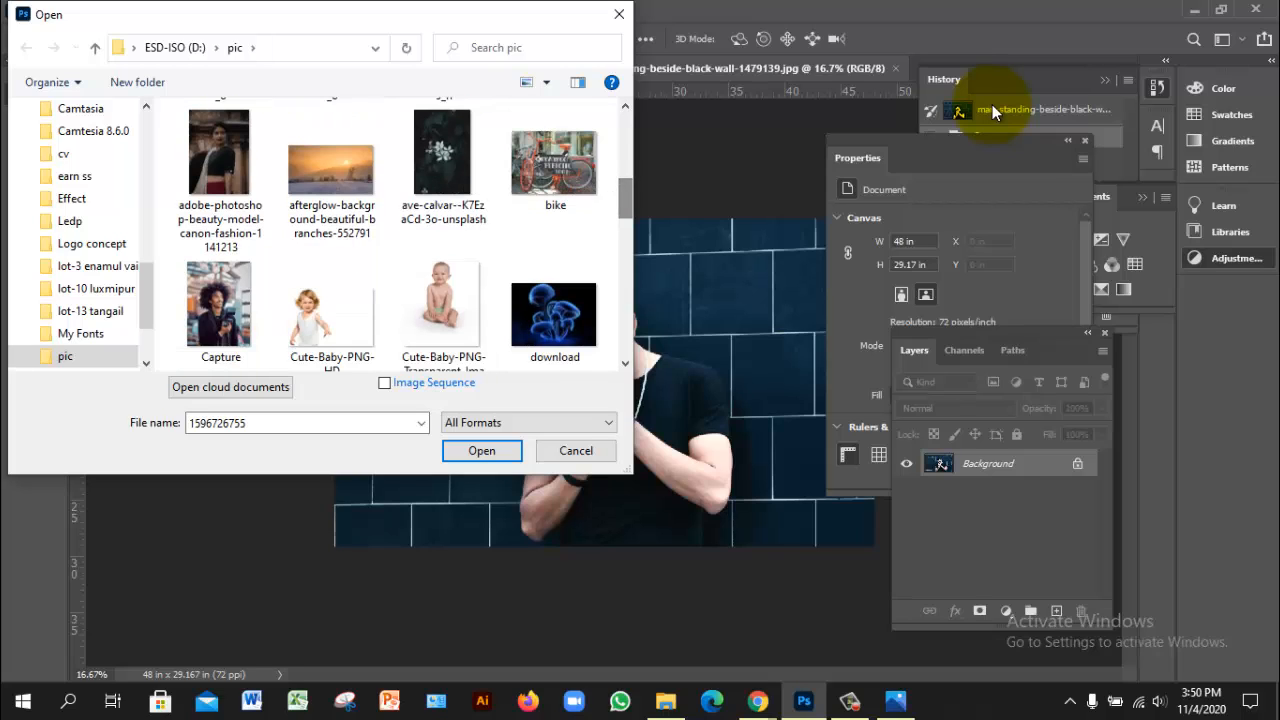
pyautogui.click(331, 170)
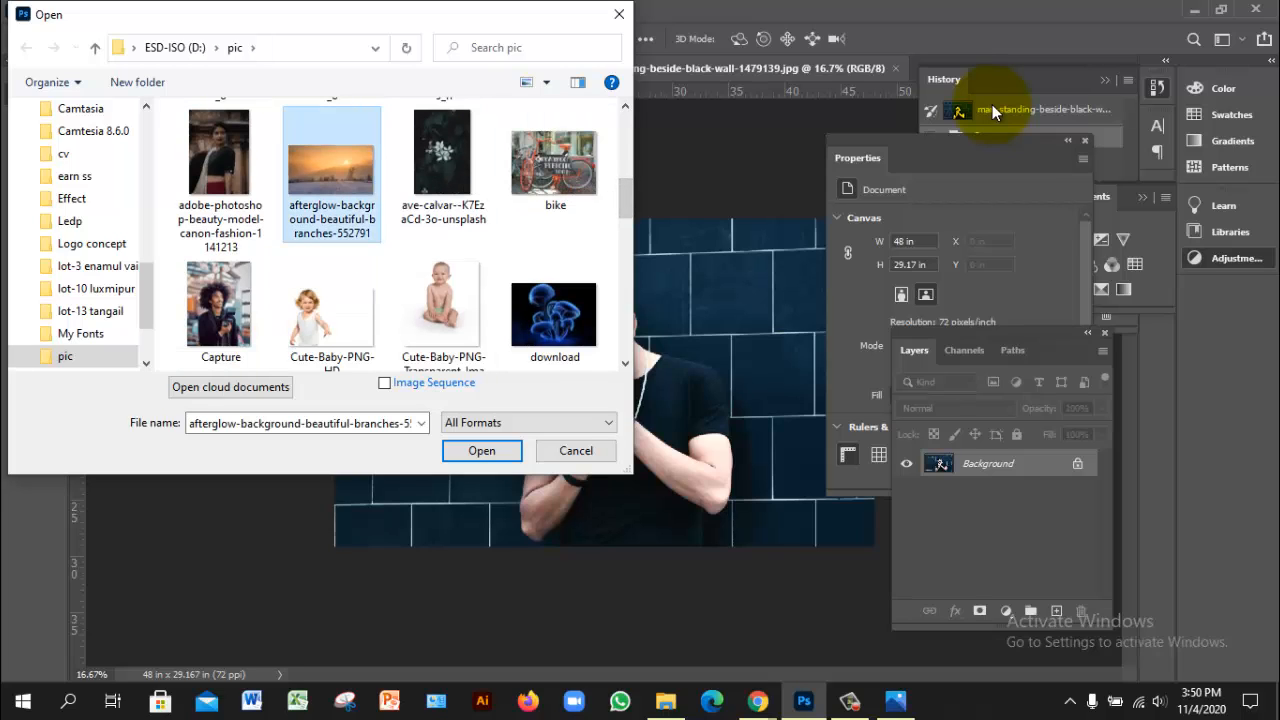
pyautogui.scroll(-3, 440, 210)
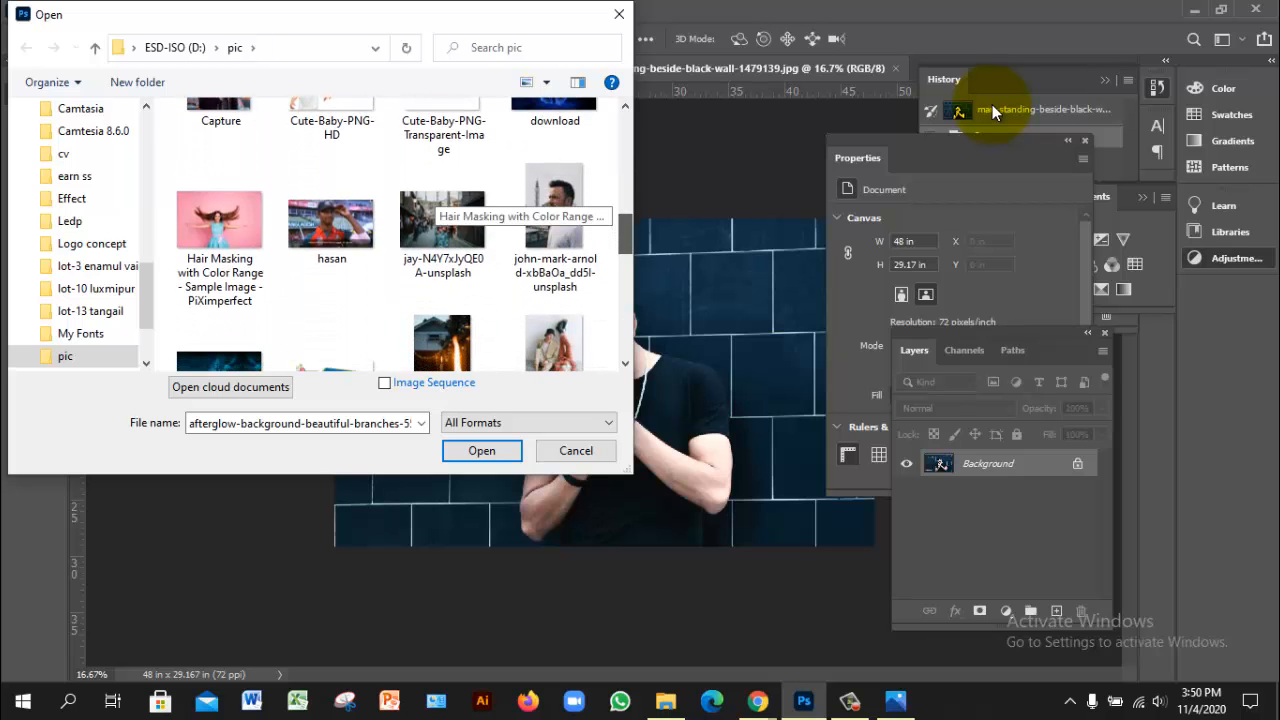
pyautogui.click(442, 220)
pyautogui.click(481, 450)
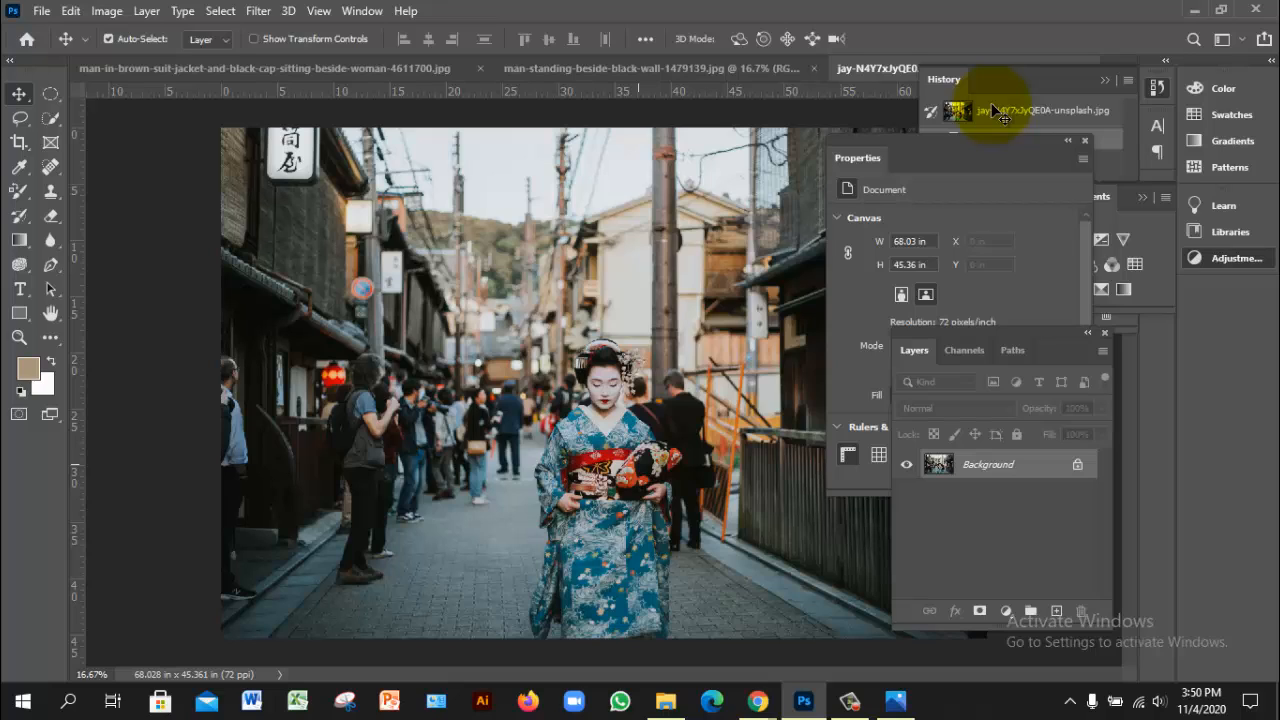
# - Unlock the Background layer in the street photo and in the man-standing-beside-black-wall-1479139 photo
pyautogui.hotkey('ctrl', 'shift', 'z')
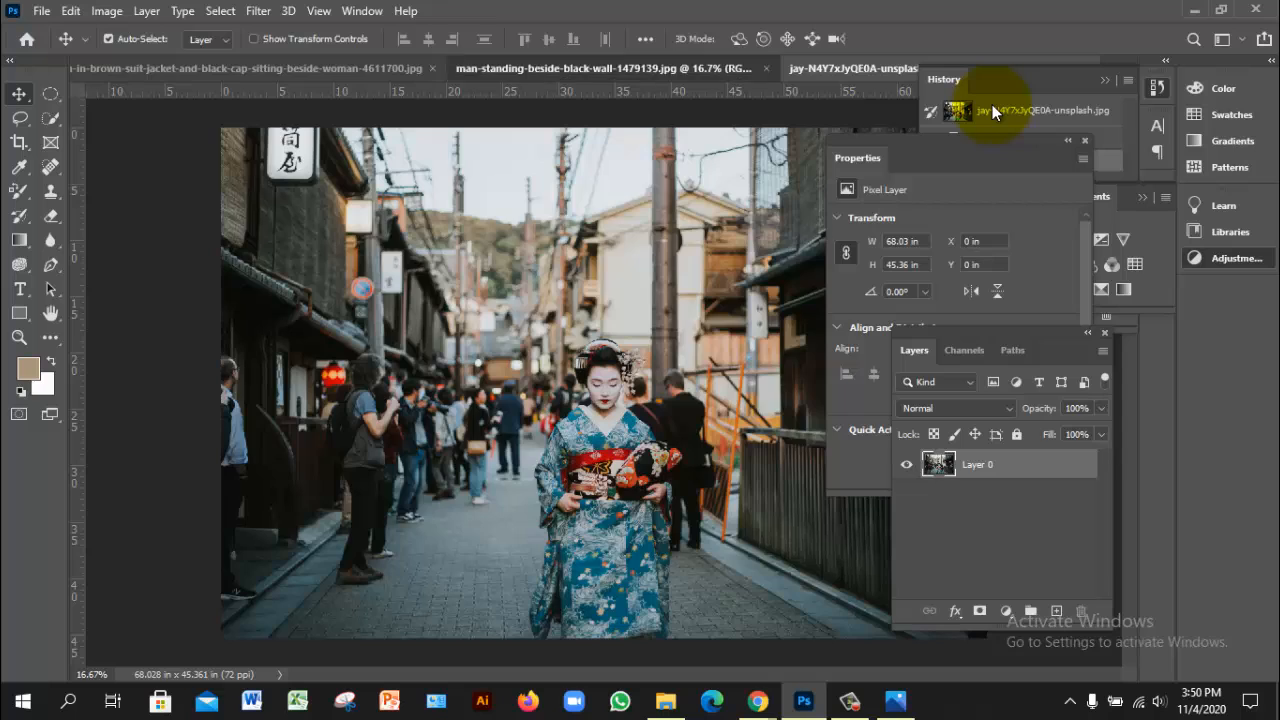
pyautogui.hotkey('ctrl', 'shift', 'Tab')
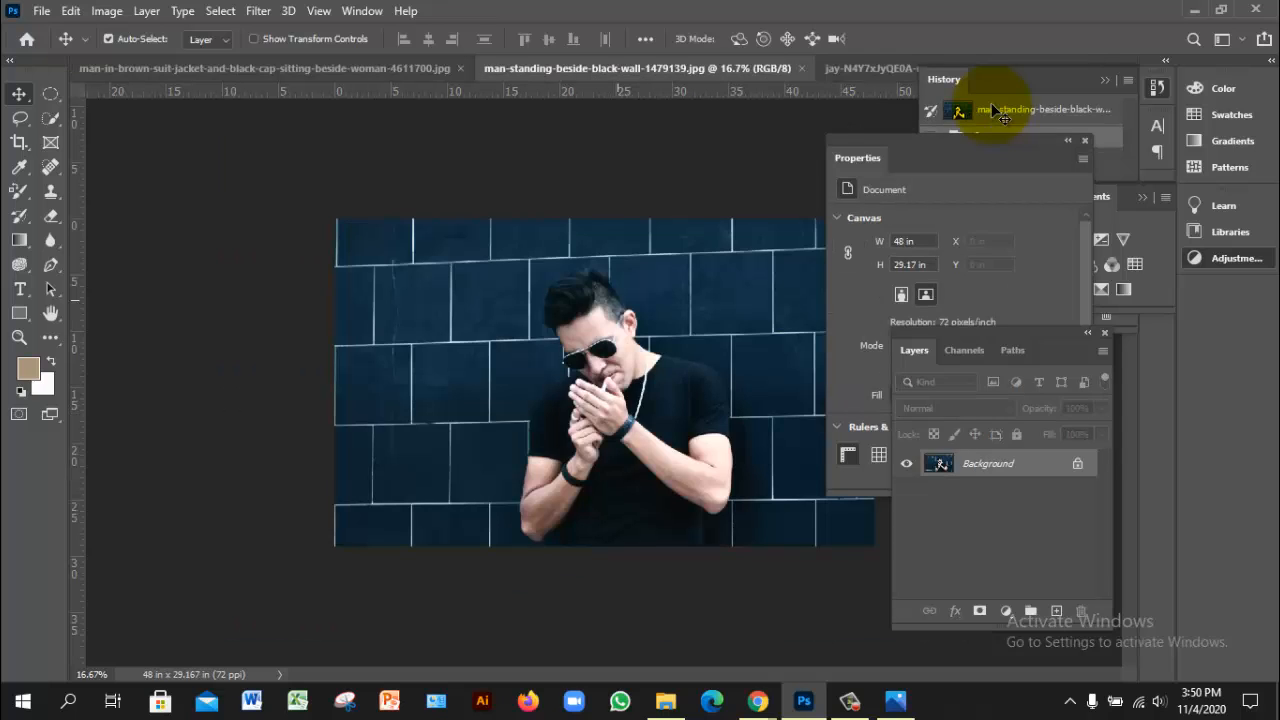
pyautogui.hotkey('ctrl', 'Tab')
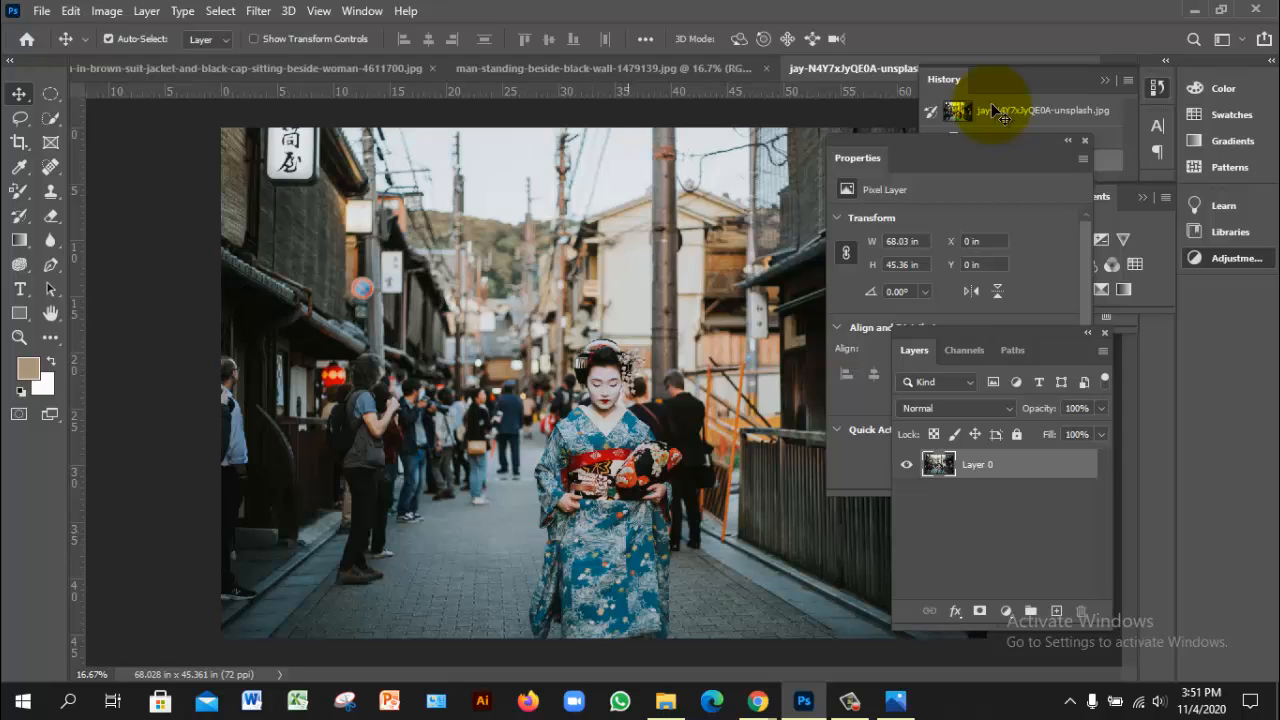
pyautogui.hotkey('ctrl', 'shift', 'Tab')
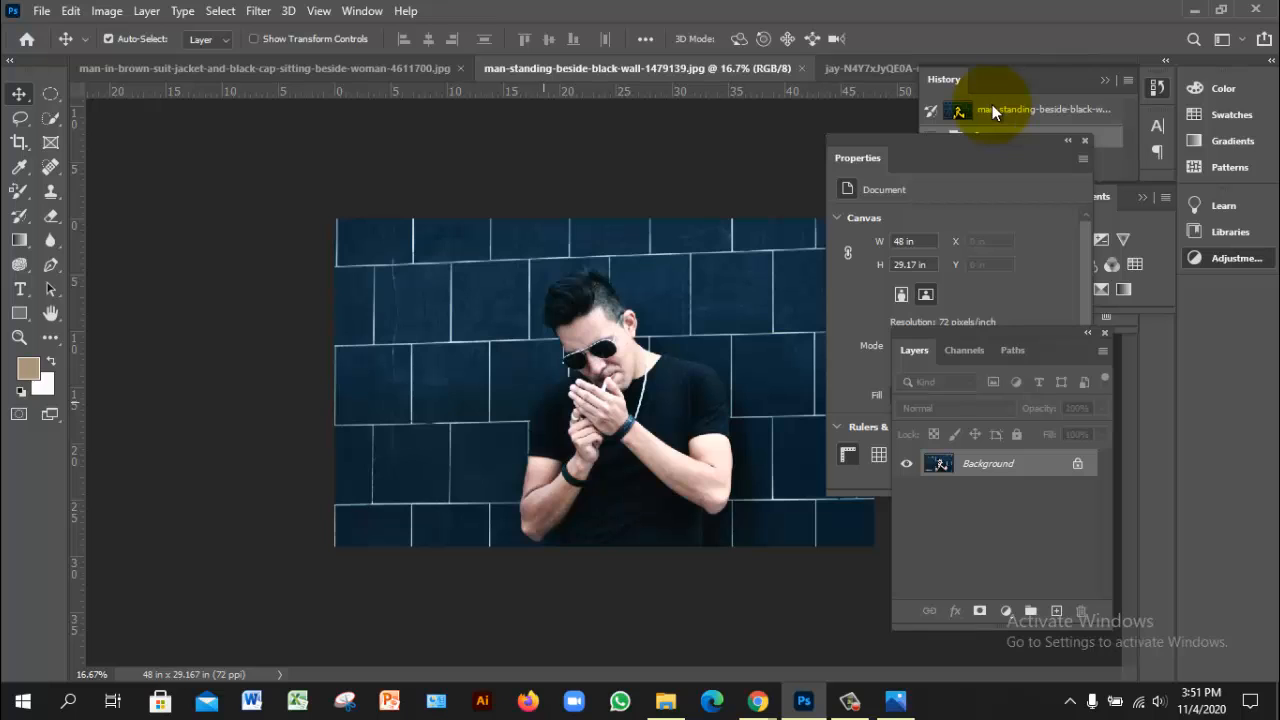
pyautogui.hotkey('ctrl', '/')
pyautogui.hotkey('ctrl', 'l')
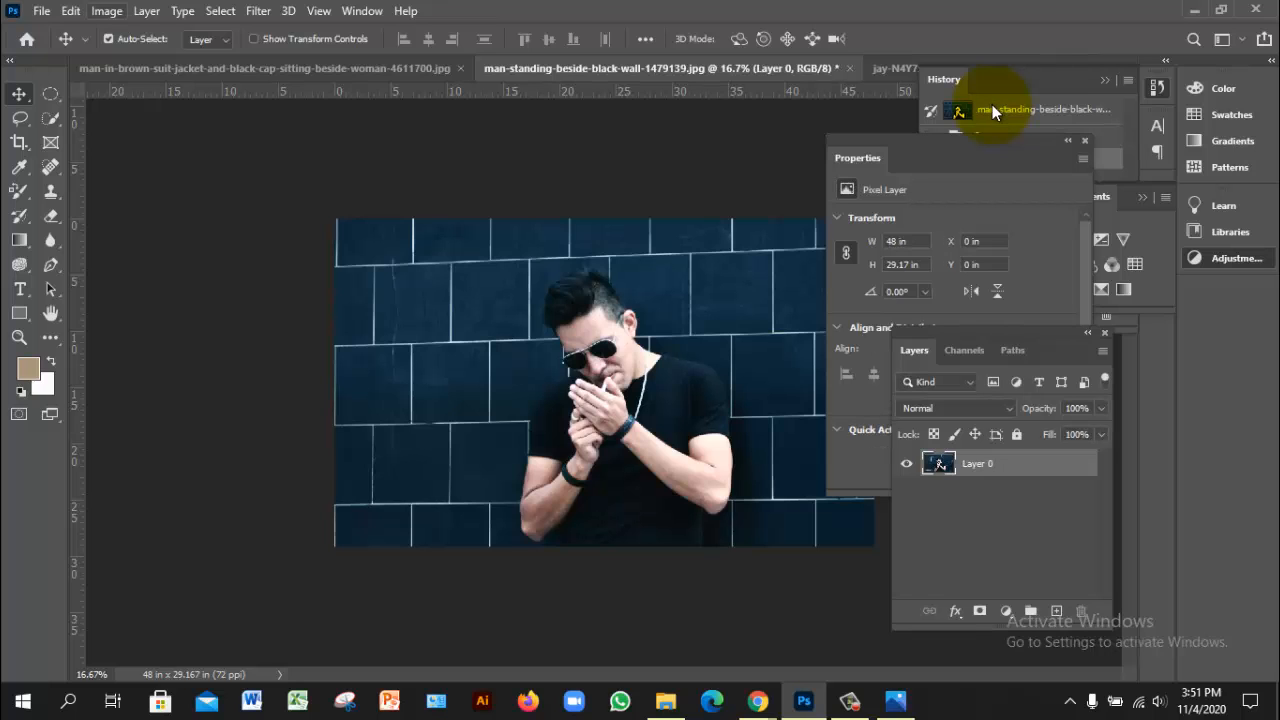
# - Select the man in front of the dark tiled wall with the Select Subject command
pyautogui.hotkey('alt', 'i')
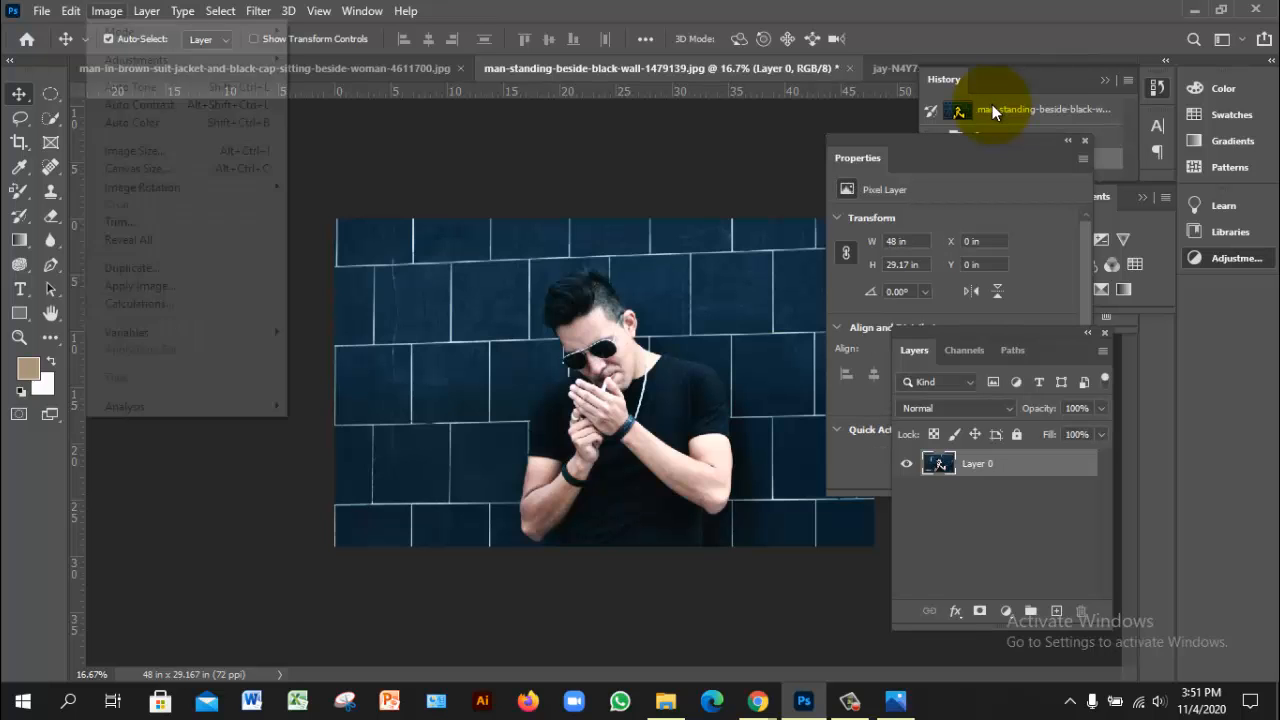
pyautogui.press('Right')
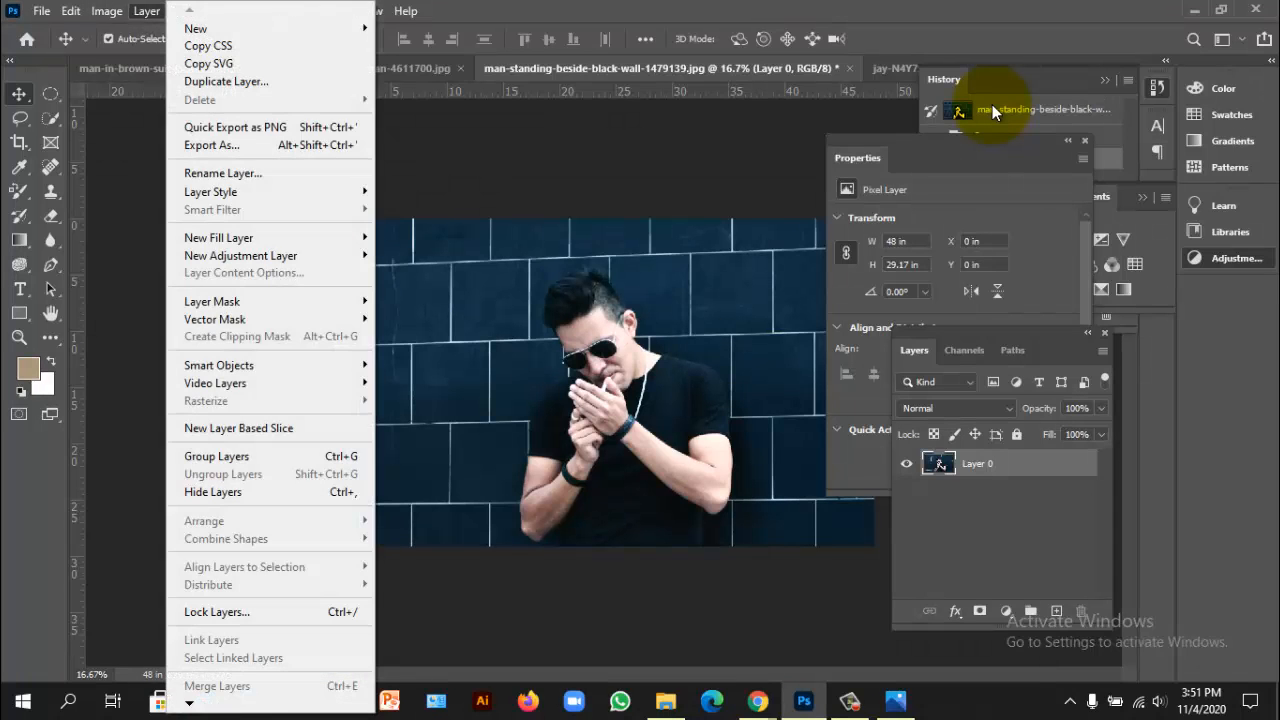
pyautogui.press('Left')
pyautogui.press('Right')
pyautogui.press('Left')
pyautogui.press('Right')
pyautogui.press('Right')
pyautogui.press('Right')
pyautogui.press('Right')
pyautogui.press('Right')
pyautogui.press('Right')
pyautogui.press('Right')
pyautogui.press('Left')
pyautogui.press('Left')
pyautogui.press('Left')
pyautogui.press('Left')
pyautogui.press('Down')
pyautogui.press('Down')
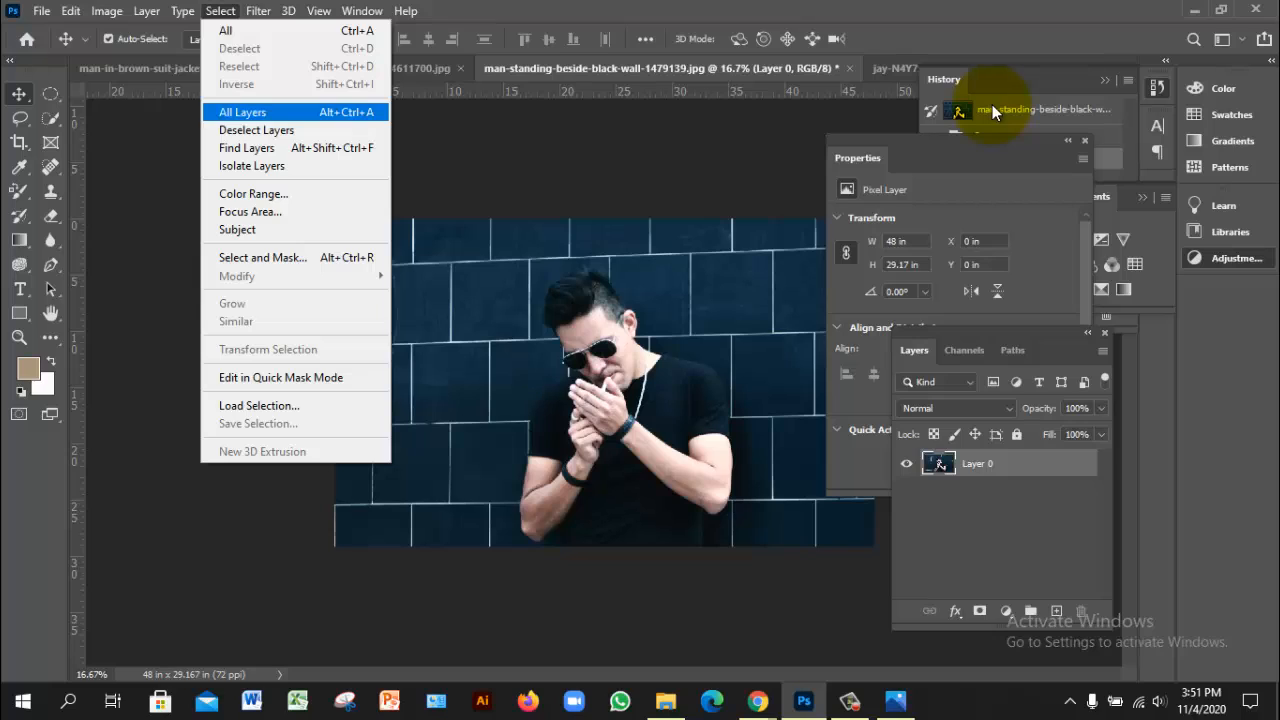
pyautogui.press('Down')
pyautogui.press('Down')
pyautogui.press('Down')
pyautogui.press('Down')
pyautogui.press('Down')
pyautogui.press('Down')
pyautogui.press('Return')
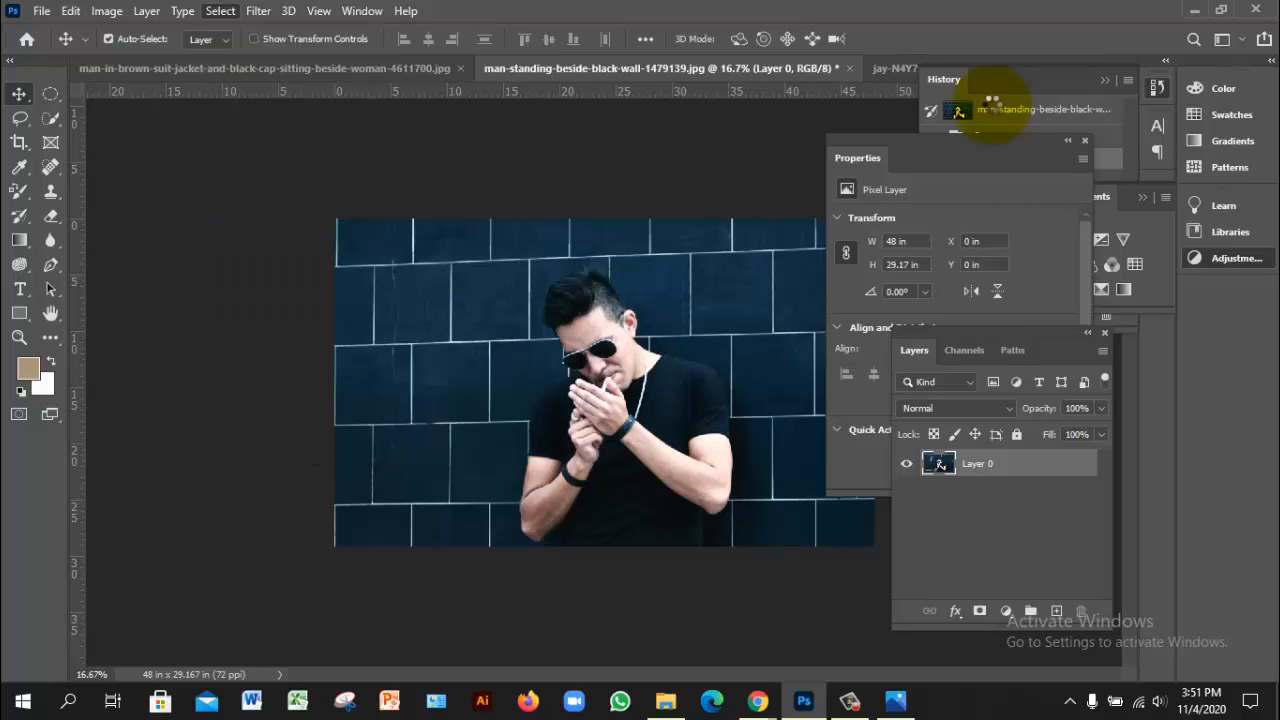
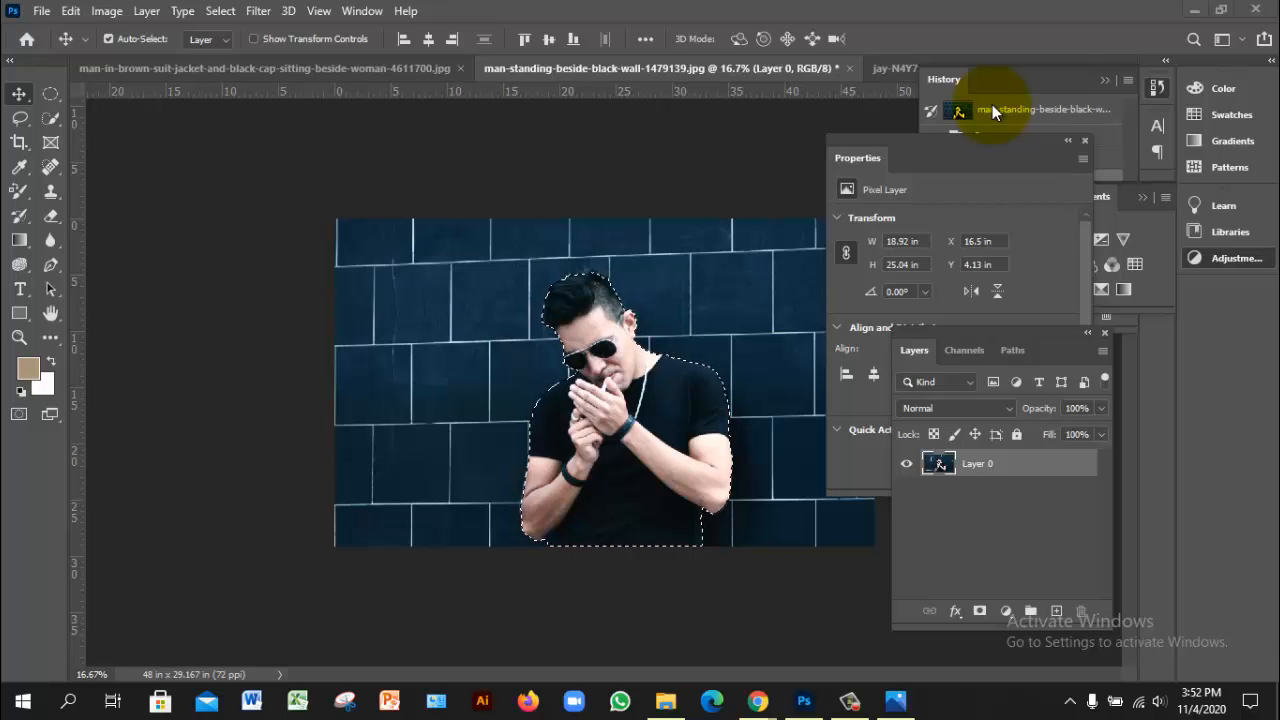
pyautogui.click(993, 111)
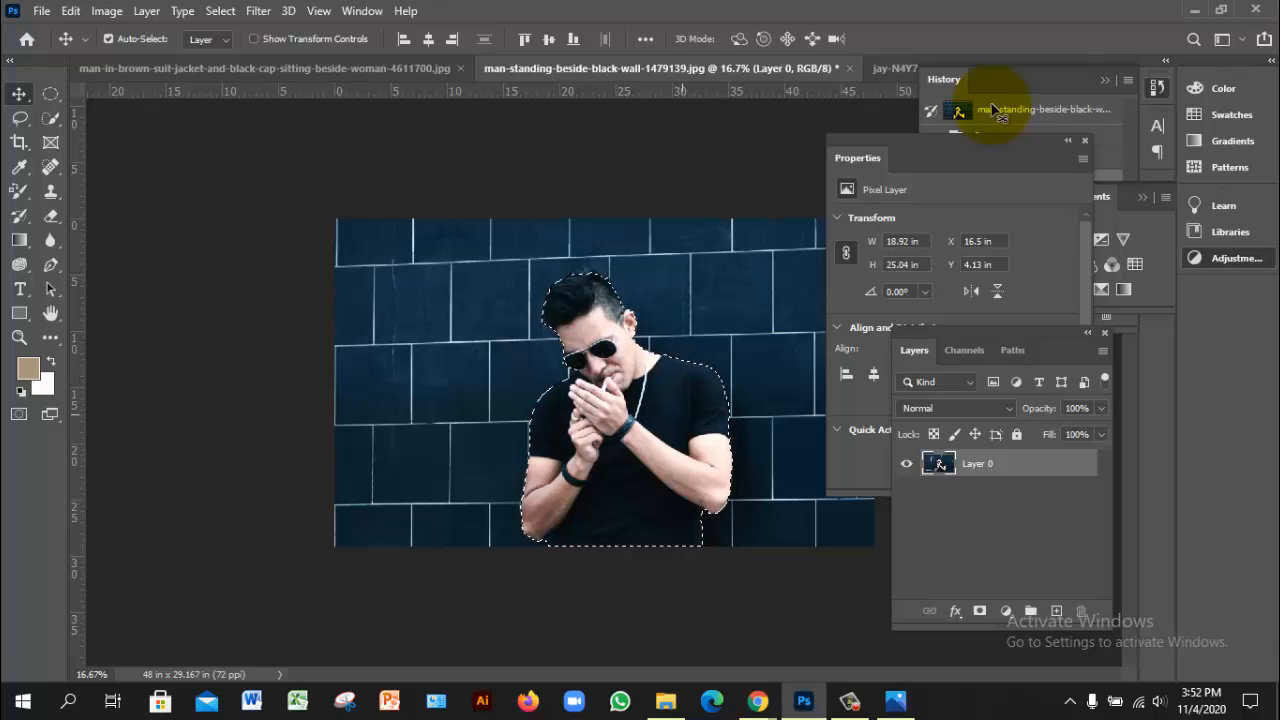
pyautogui.hotkey('ctrl', '+')
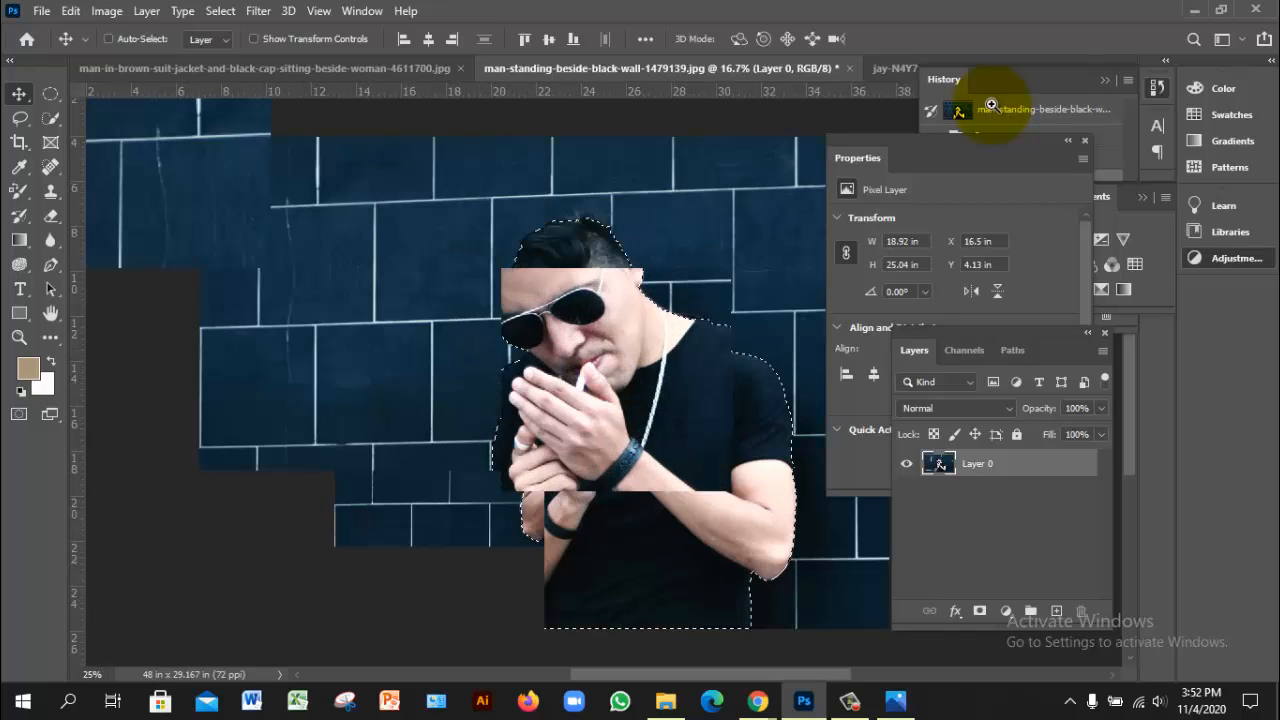
# - Subtract background below the bent elbow from the man's selection with the Quick Selection tool and a 20 px brush
pyautogui.hotkey('ctrl', '+')
pyautogui.press('space')
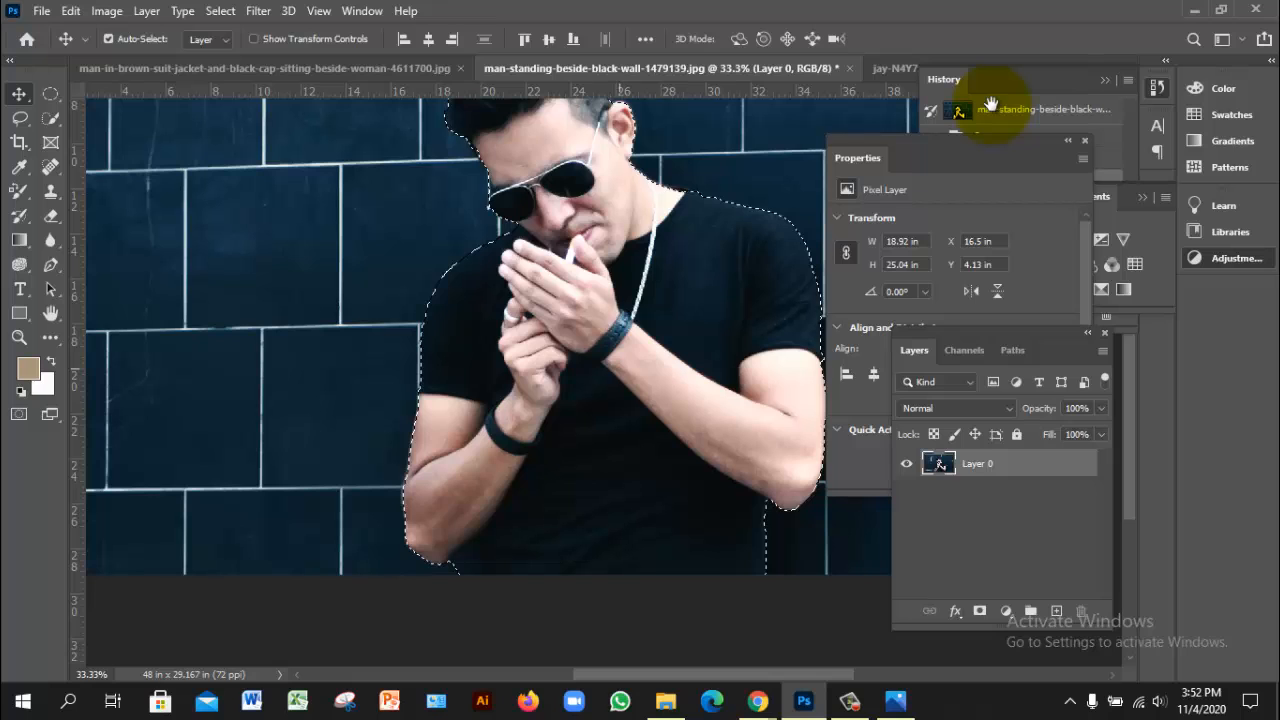
pyautogui.hotkey('ctrl', '+')
pyautogui.hotkey('ctrl', '+')
pyautogui.hotkey('ctrl', '+')
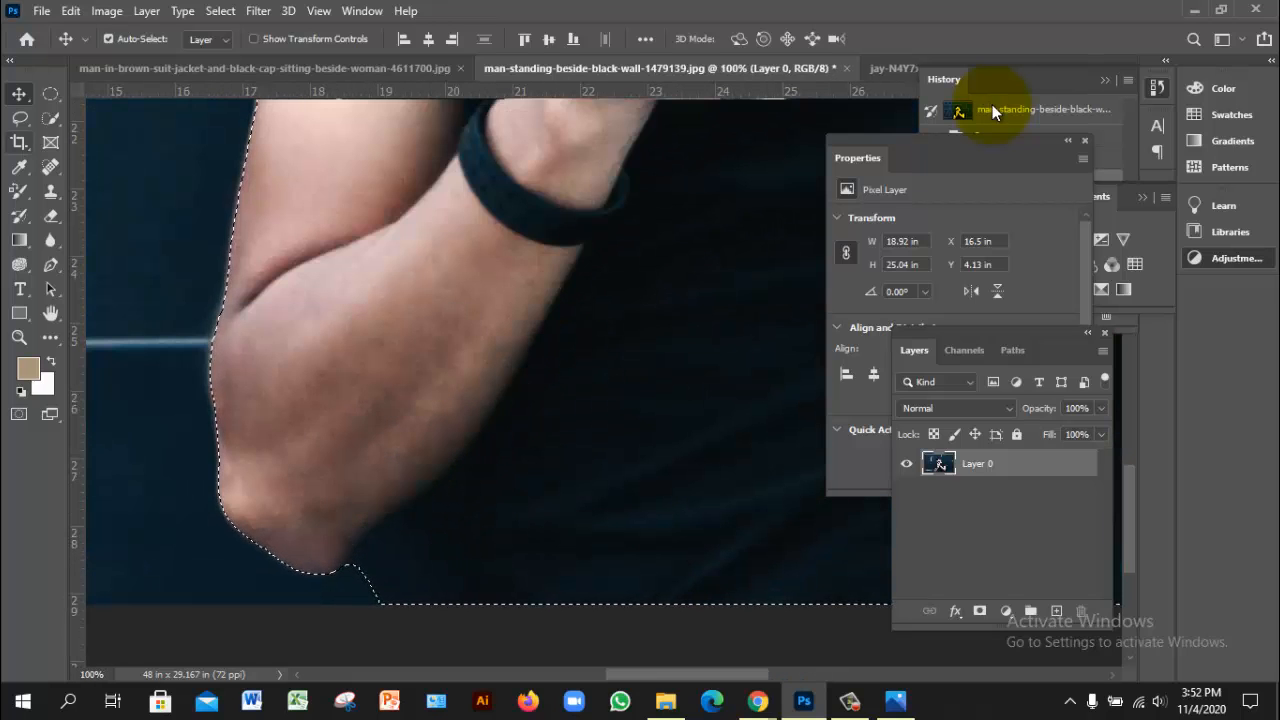
pyautogui.press('w')
pyautogui.hotkey('shift', 'w')
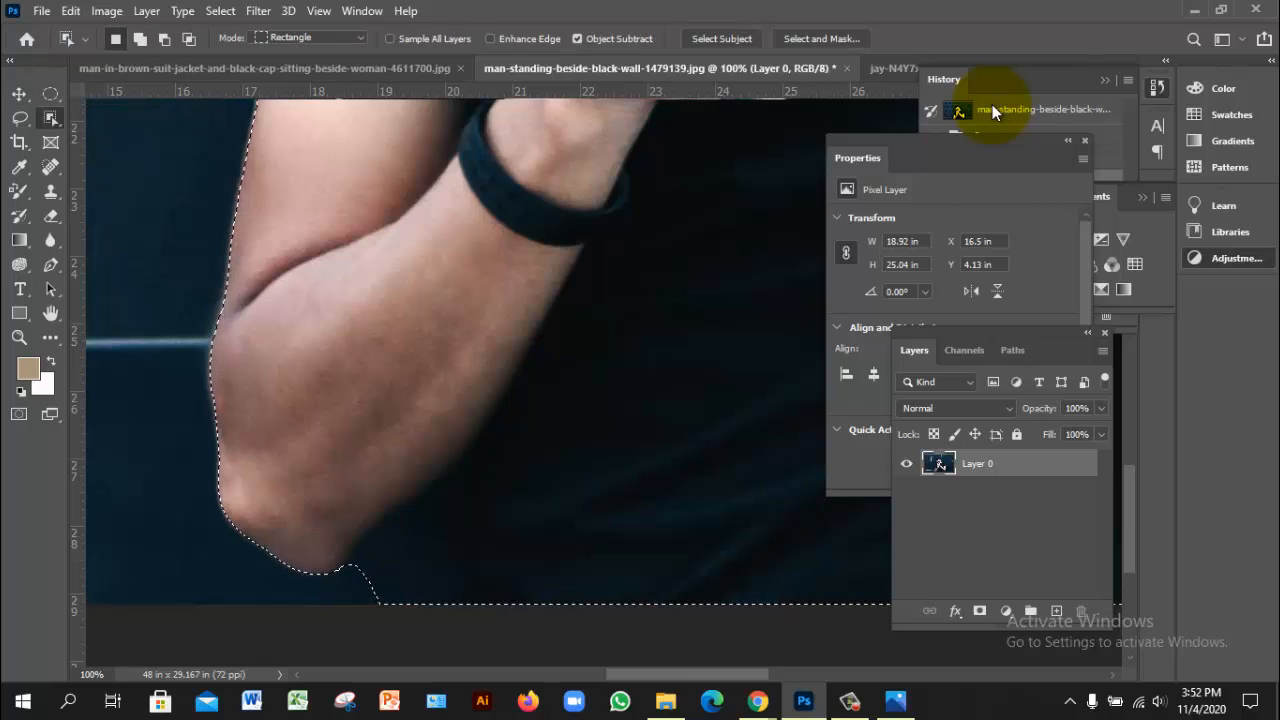
pyautogui.hotkey('shift', 'w')
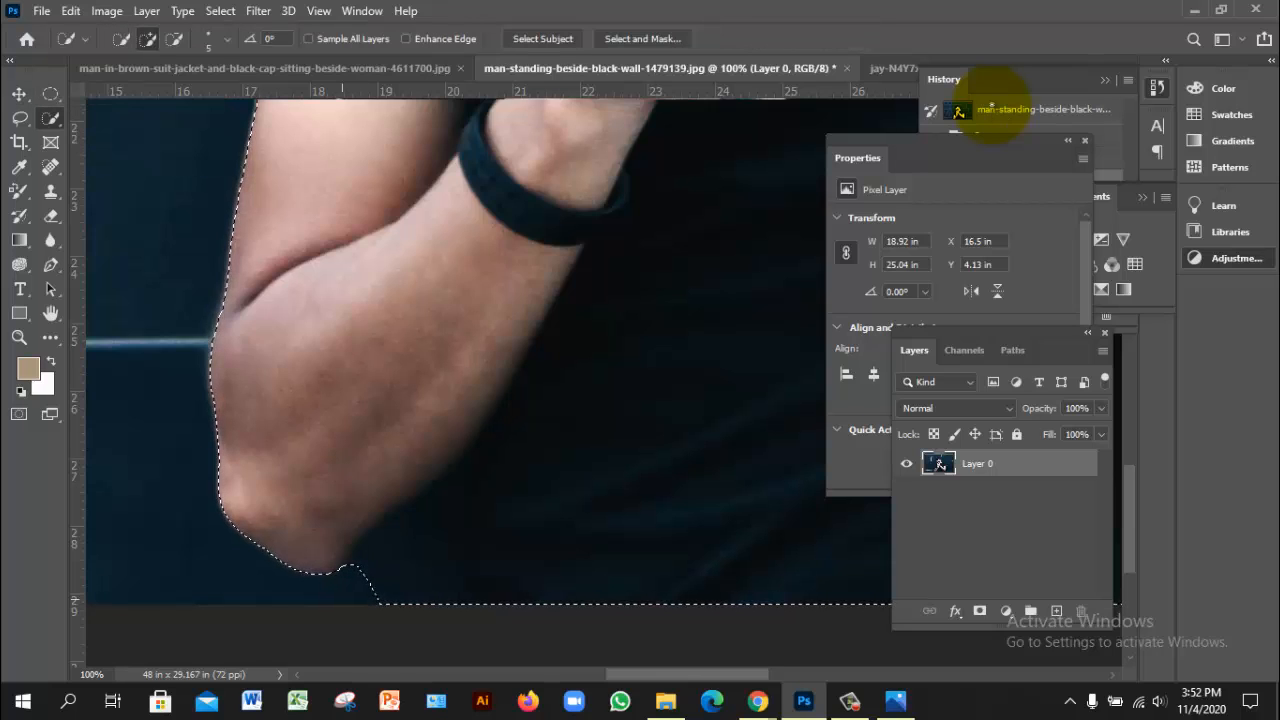
pyautogui.press(']')
pyautogui.press(']')
pyautogui.press(']')
pyautogui.press(']')
pyautogui.press(']')
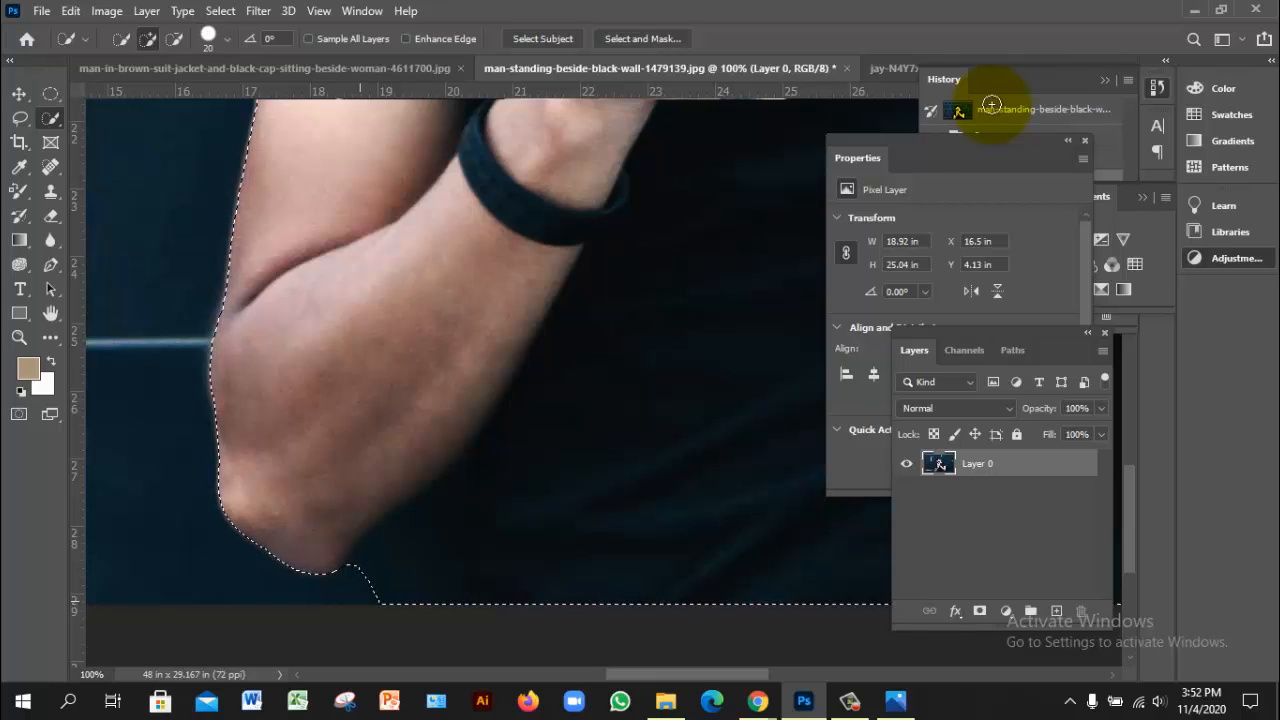
pyautogui.press('alt')
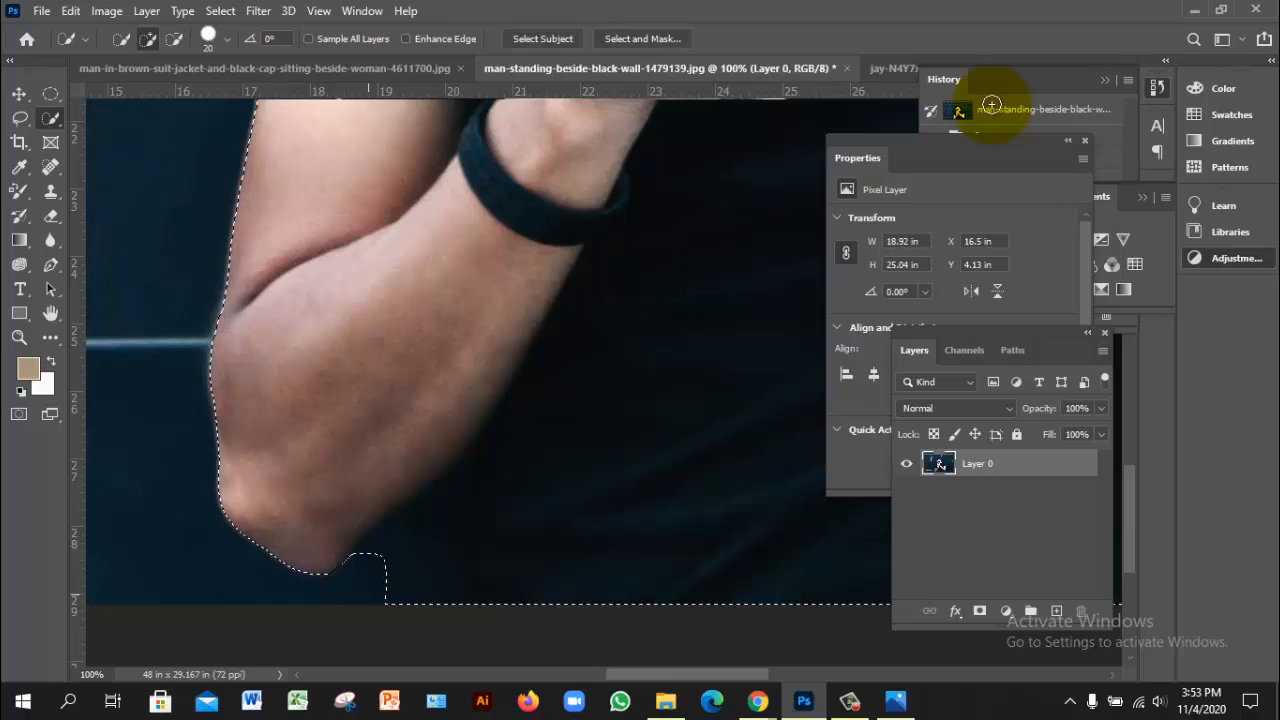
# - Refine the selection in the gap between the elbow and shirt hem with a 10 px Quick Selection brush
pyautogui.press('[')
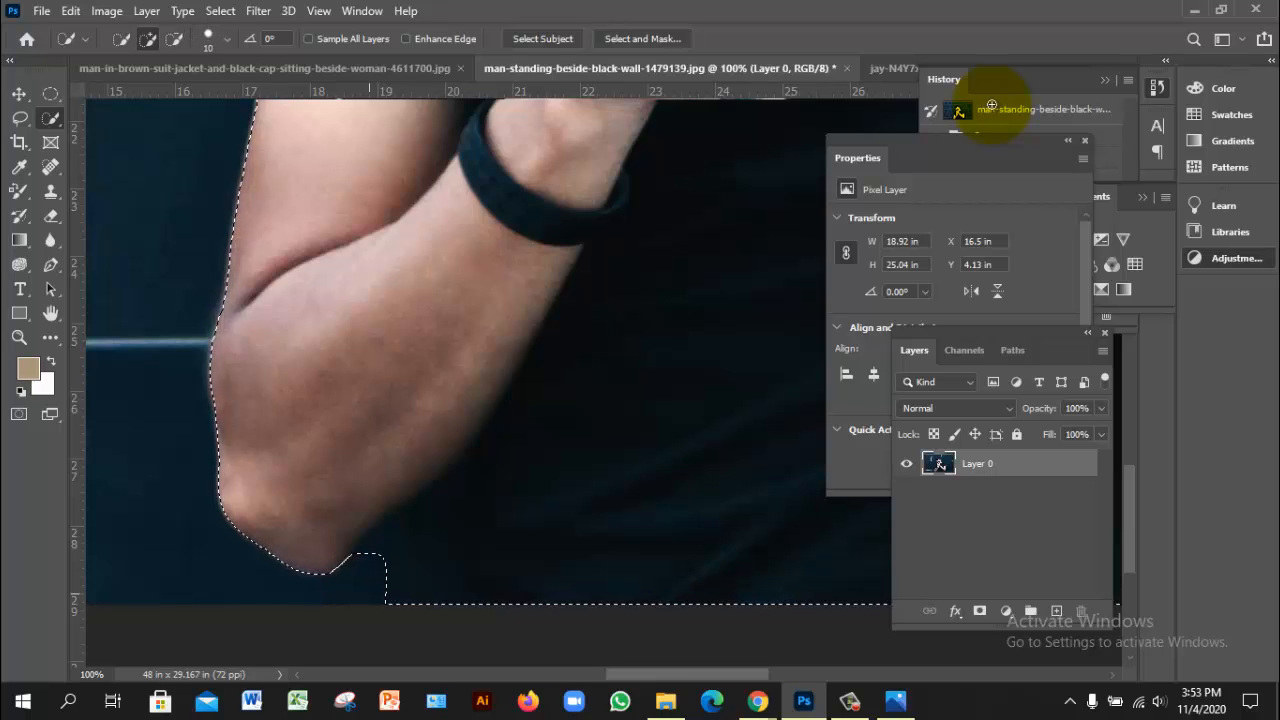
pyautogui.press('alt')
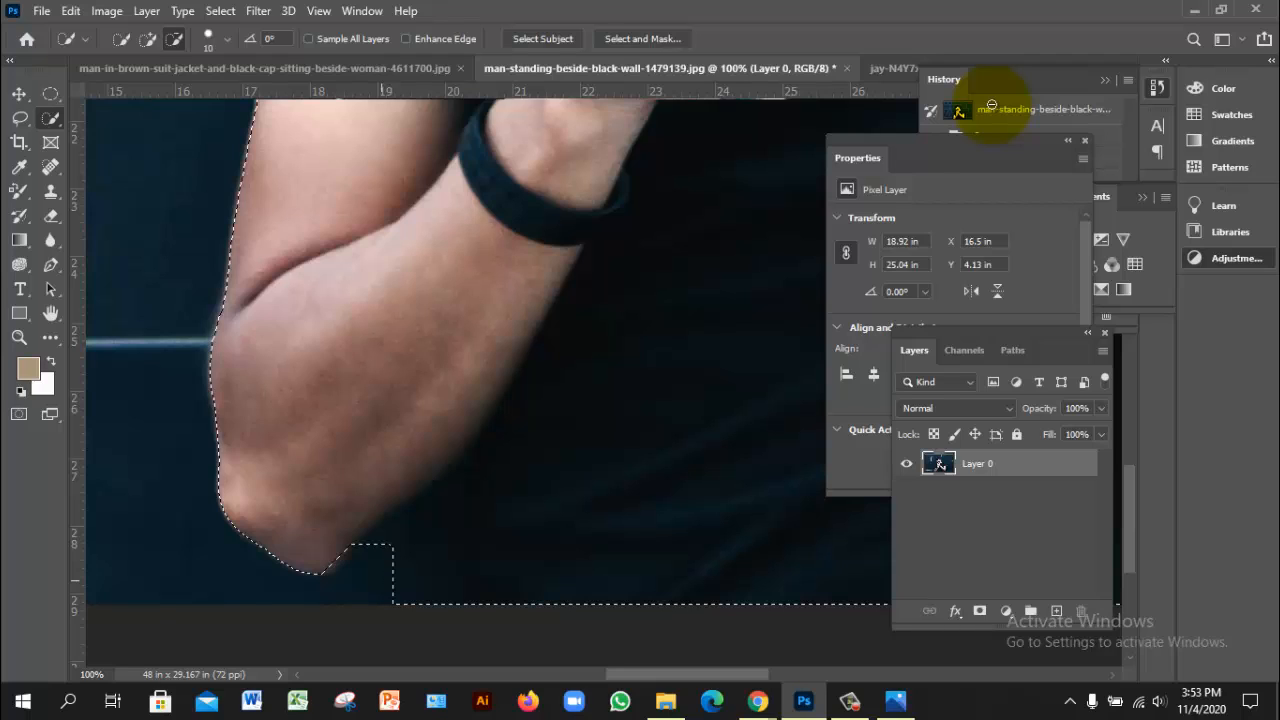
pyautogui.keyDown('alt'); pyautogui.click(382, 537); pyautogui.keyUp('alt')
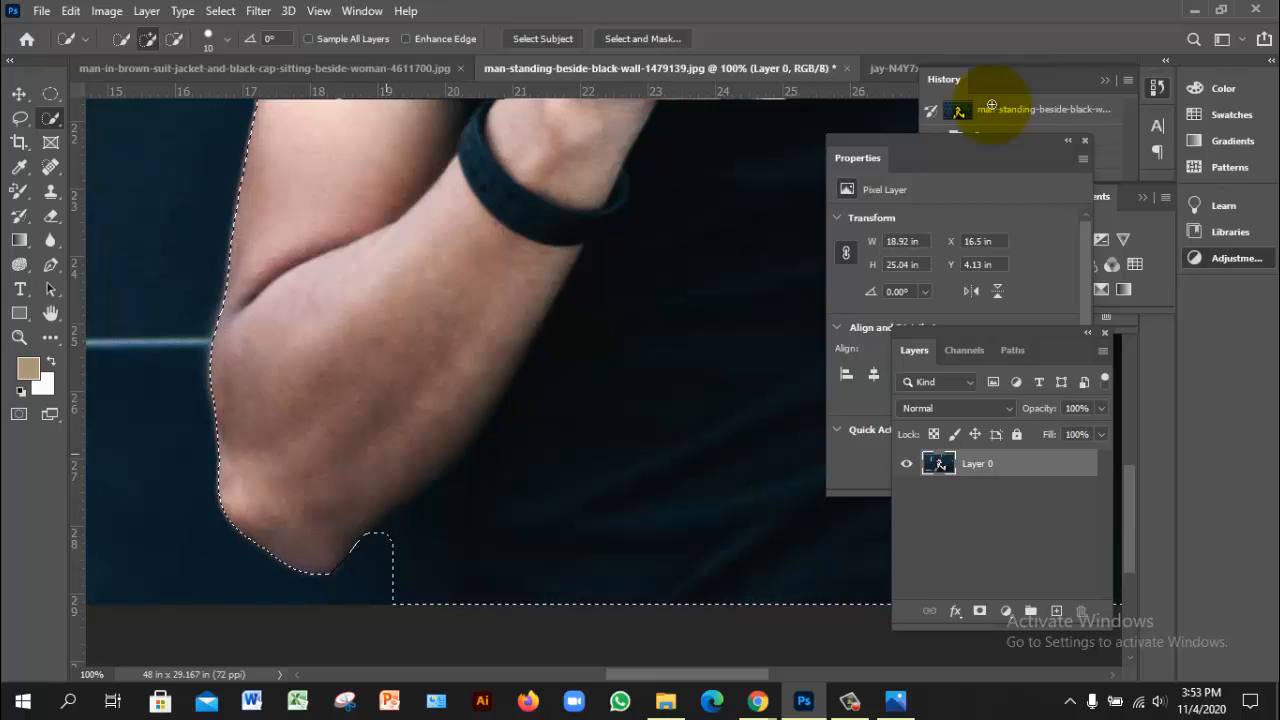
pyautogui.press('alt')
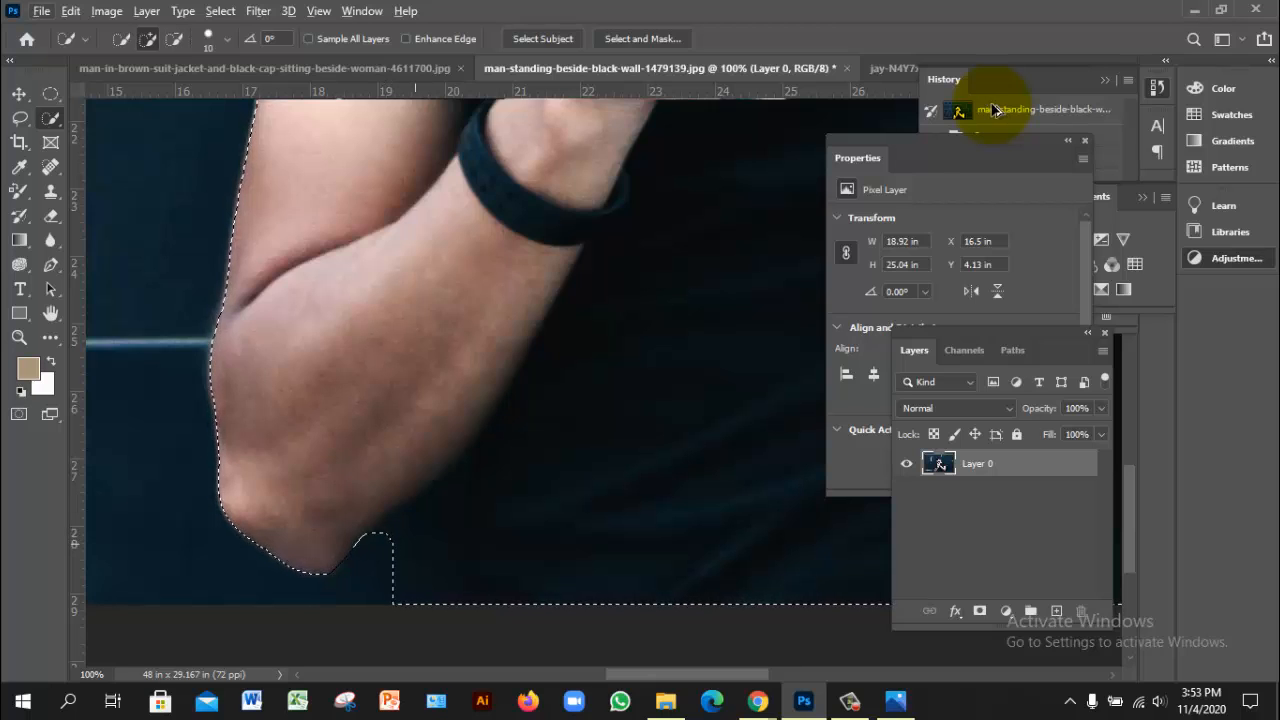
# - Add the outer hinge of the sunglasses to the selection with the Lasso tool
pyautogui.hotkey('ctrl', '-')
pyautogui.hotkey('ctrl', '-')
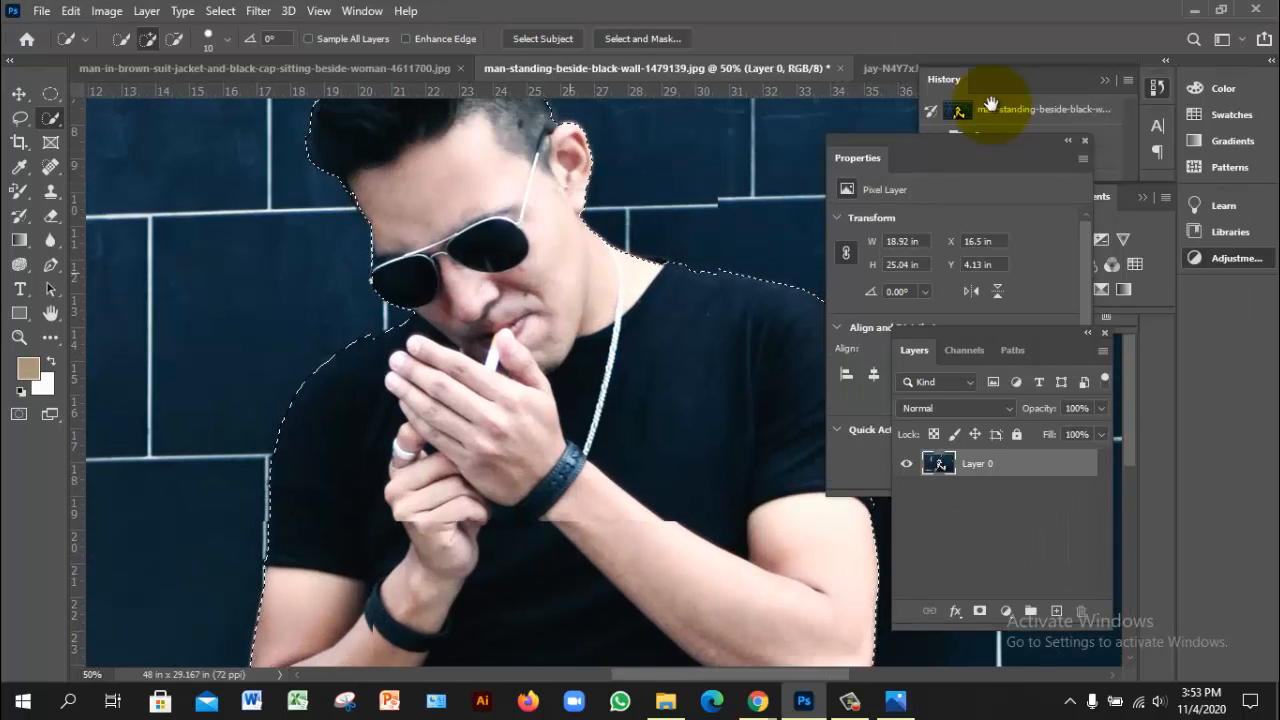
pyautogui.hotkey('ctrl', '+')
pyautogui.hotkey('ctrl', '+')
pyautogui.hotkey('ctrl', '+')
pyautogui.hotkey('ctrl', '+')
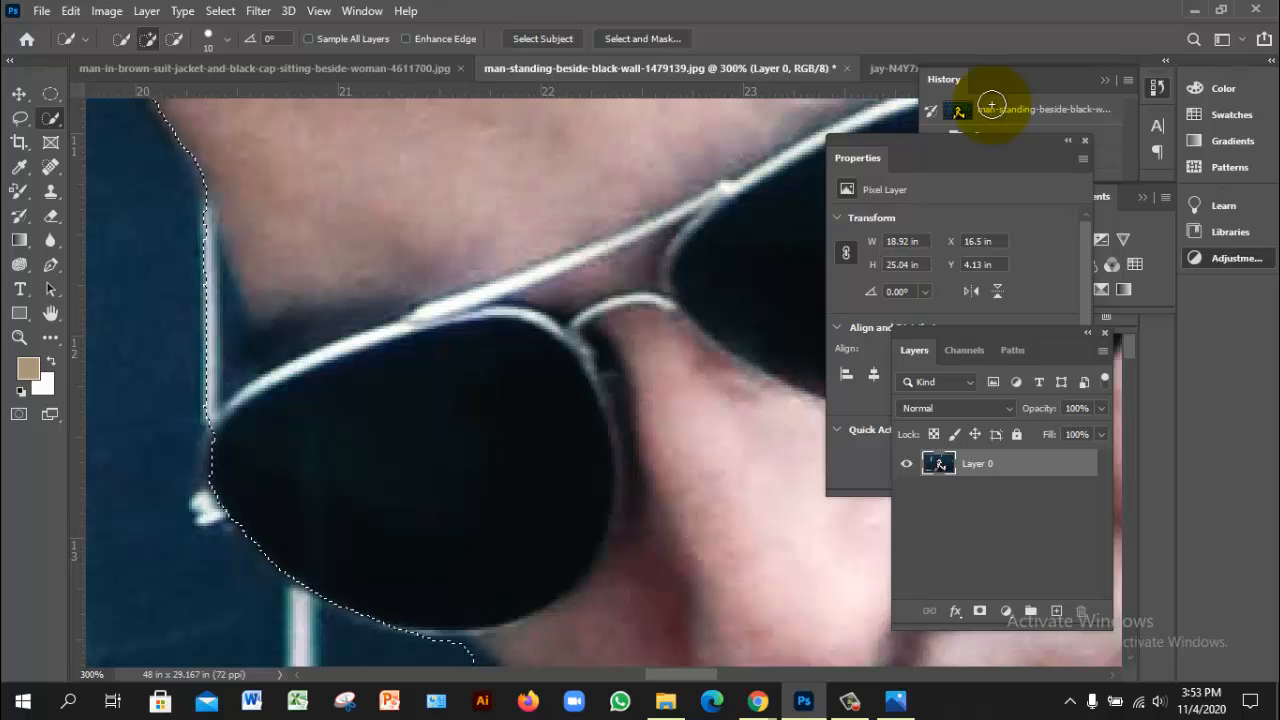
pyautogui.press('l')
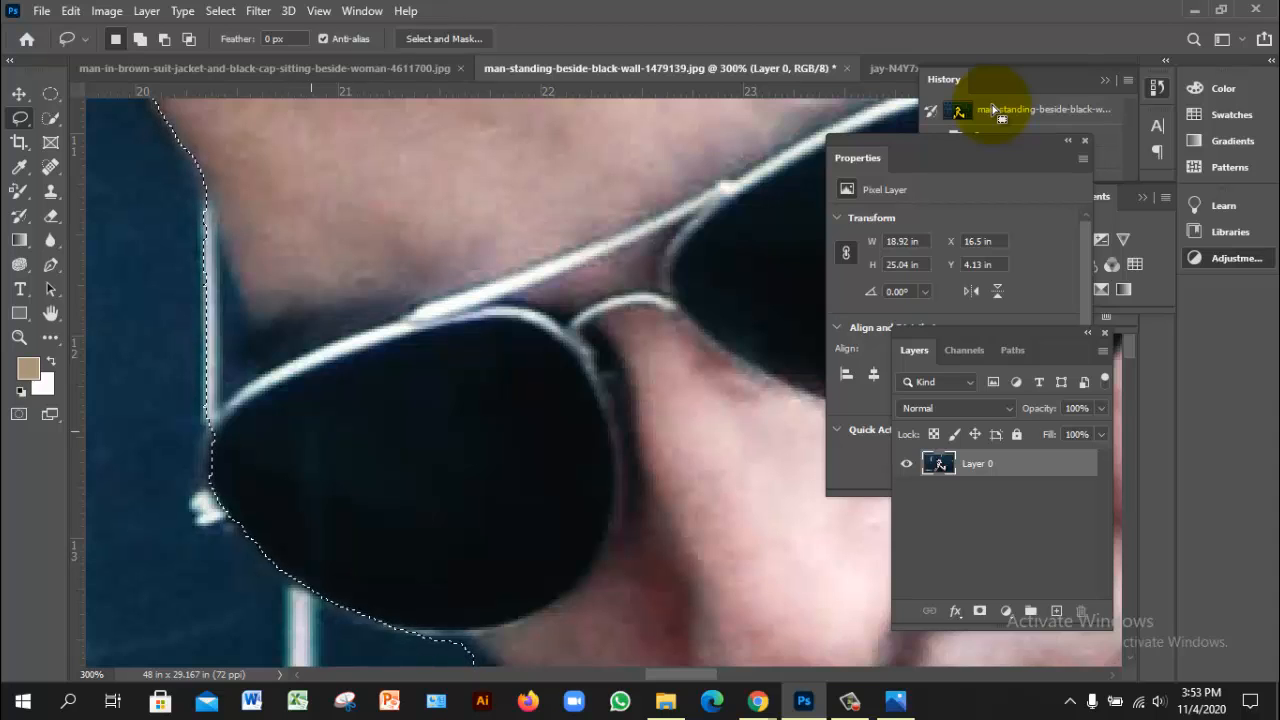
pyautogui.press('shift')
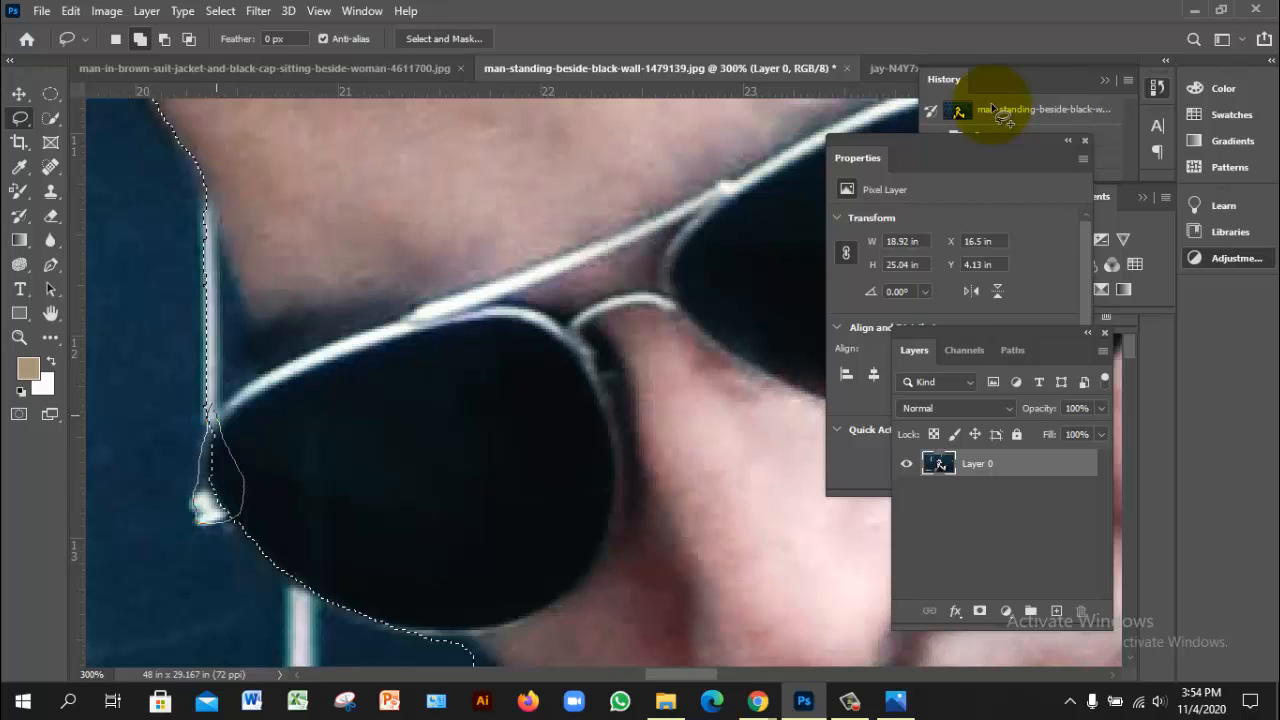
pyautogui.moveTo(212, 407); pyautogui.dragTo(213, 410)
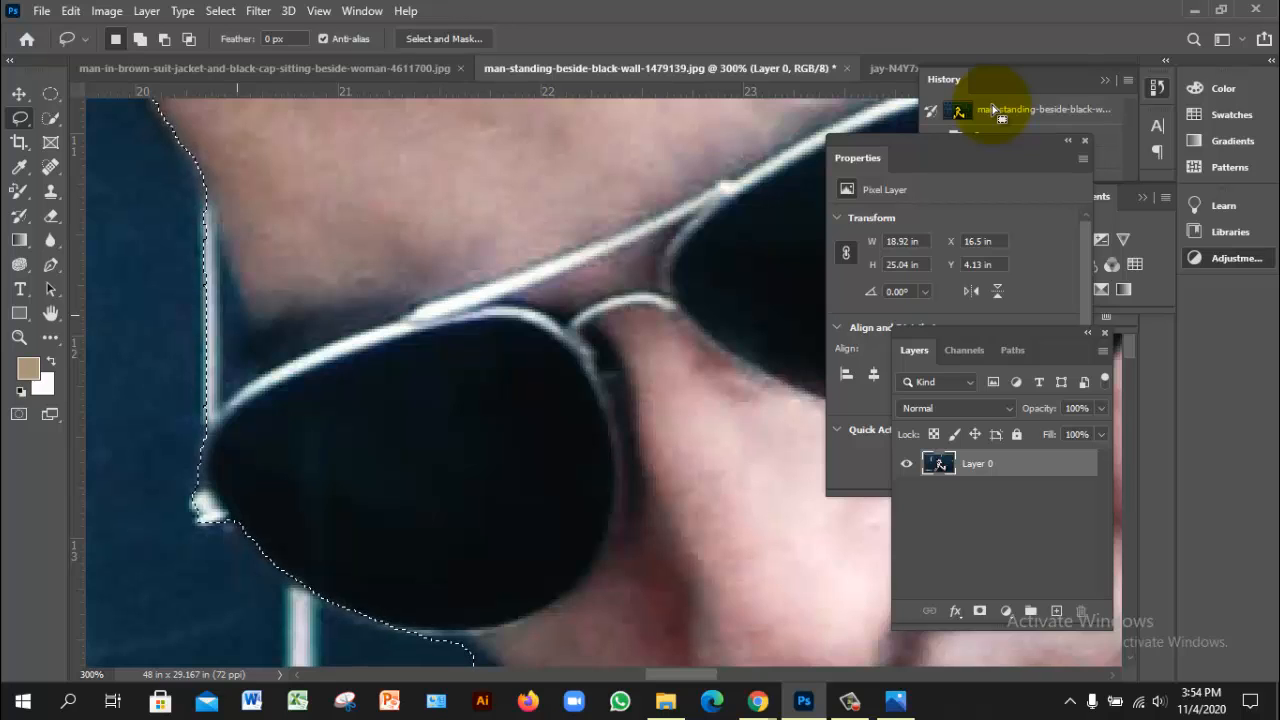
# - Subtract small wall patches between the forehead and the sunglasses frame from the selection with the Lasso tool
pyautogui.press('shift')
pyautogui.press('alt')
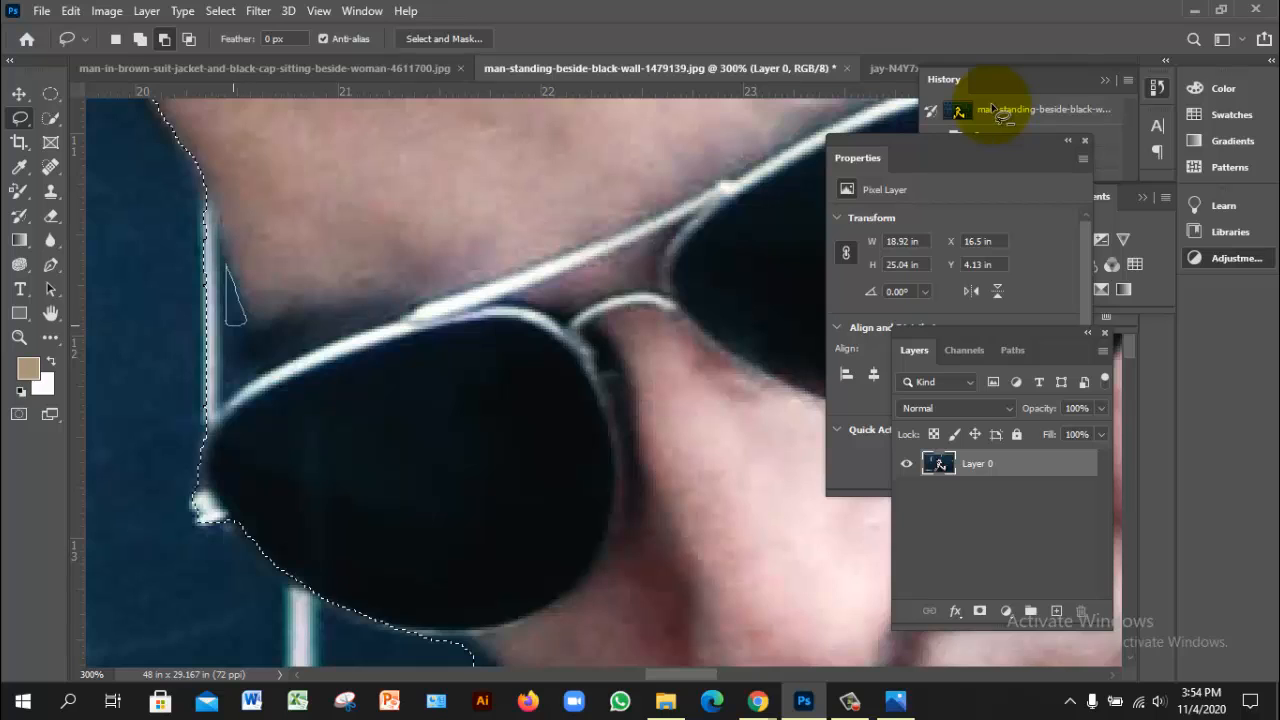
pyautogui.moveTo(233, 325); pyautogui.dragTo(227, 322)
pyautogui.press('alt')
pyautogui.moveTo(232, 389); pyautogui.dragTo(228, 392)
pyautogui.keyDown('alt'); pyautogui.click(232, 389); pyautogui.keyUp('alt')
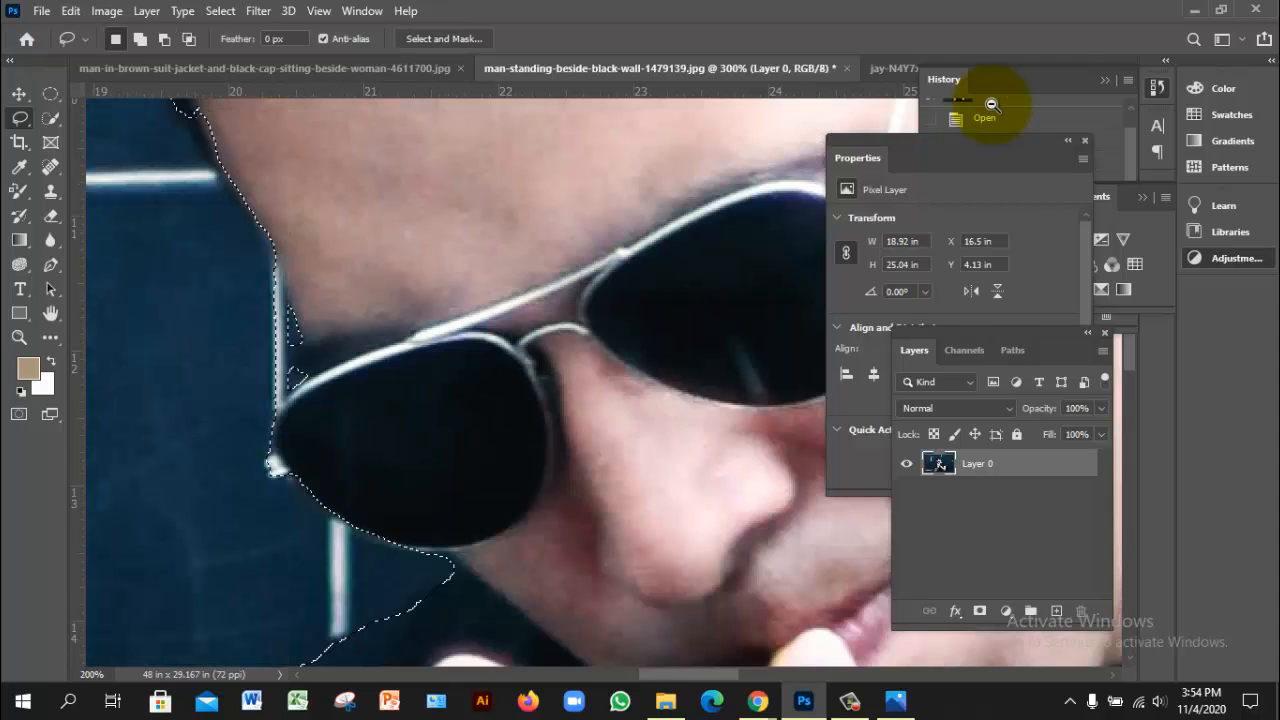
# - Add the missed hair along the top of the head to the selection with the Lasso tool
pyautogui.hotkey('ctrl', '-')
pyautogui.hotkey('ctrl', '-')
pyautogui.hotkey('ctrl', '-')
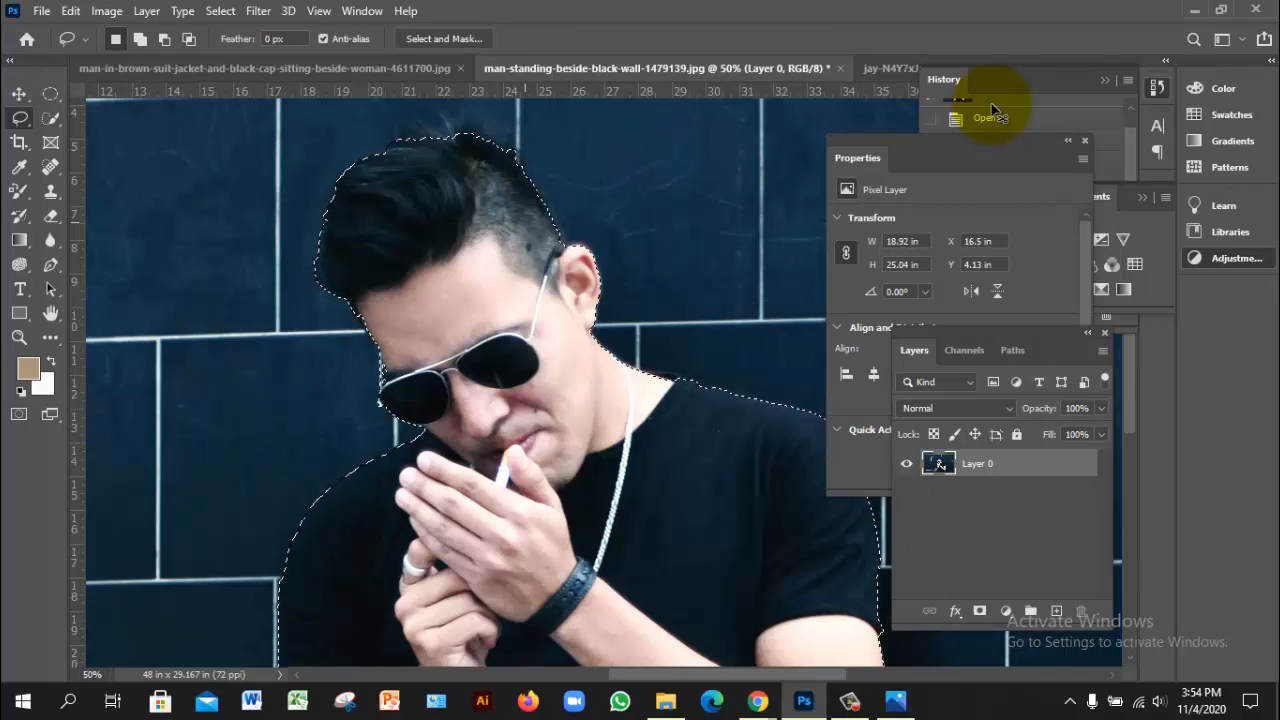
pyautogui.hotkey('ctrl', '+')
pyautogui.hotkey('ctrl', '+')
pyautogui.hotkey('ctrl', '+')
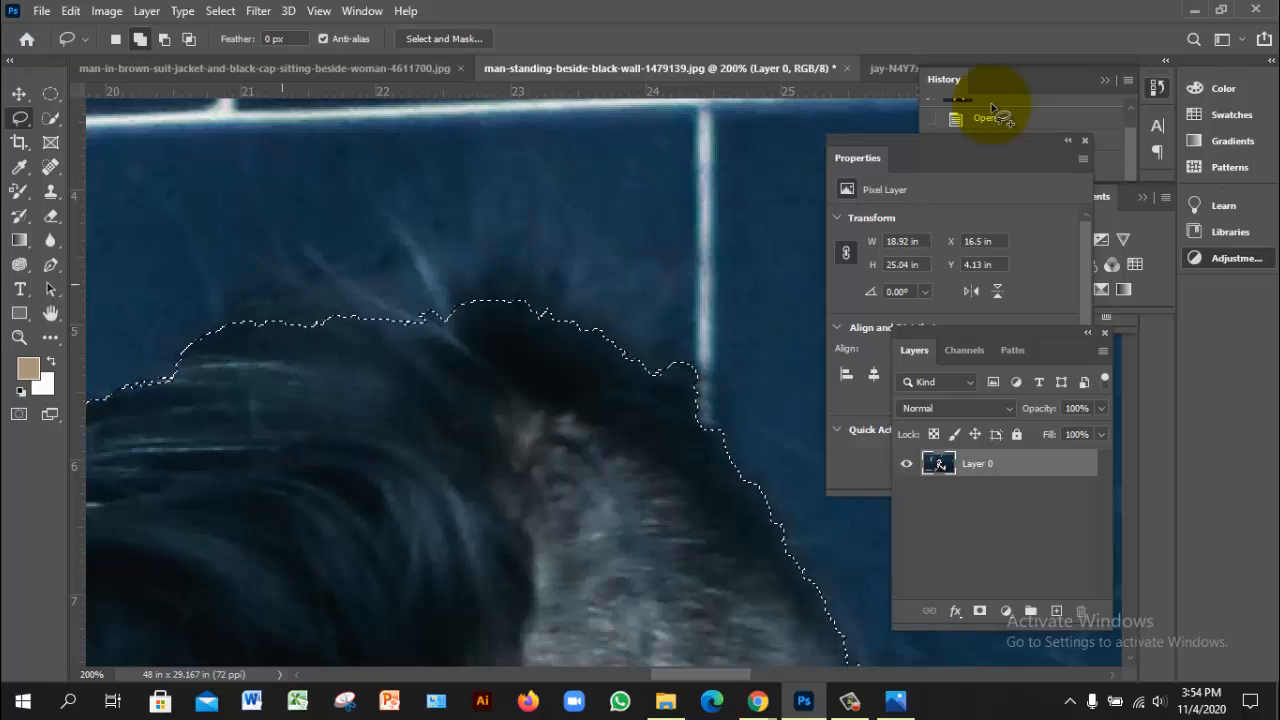
pyautogui.moveTo(212, 352)
pyautogui.mouseDown()
pyautogui.moveTo(237, 299)
pyautogui.moveTo(265, 287)
pyautogui.moveTo(316, 289)
pyautogui.moveTo(318, 267)
pyautogui.moveTo(410, 300)
pyautogui.moveTo(468, 263)
pyautogui.moveTo(493, 223)
pyautogui.moveTo(524, 226)
pyautogui.moveTo(664, 373)
pyautogui.moveTo(566, 408)
pyautogui.mouseUp()
# - Extend the selection with the Lasso tool to smooth the hairline edge down to the top of the ear
pyautogui.hotkey('ctrl', '-')
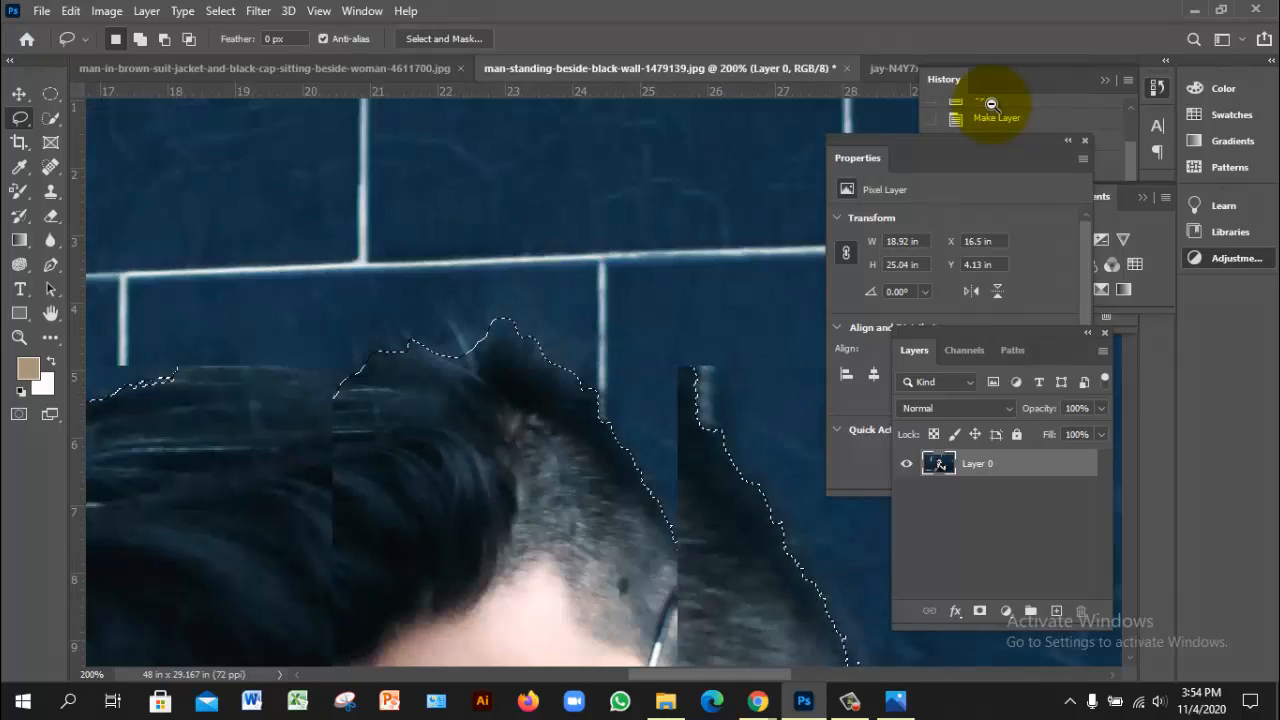
pyautogui.hotkey('ctrl', '-')
pyautogui.hotkey('ctrl', '-')
pyautogui.hotkey('ctrl', '+')
pyautogui.hotkey('ctrl', '+')
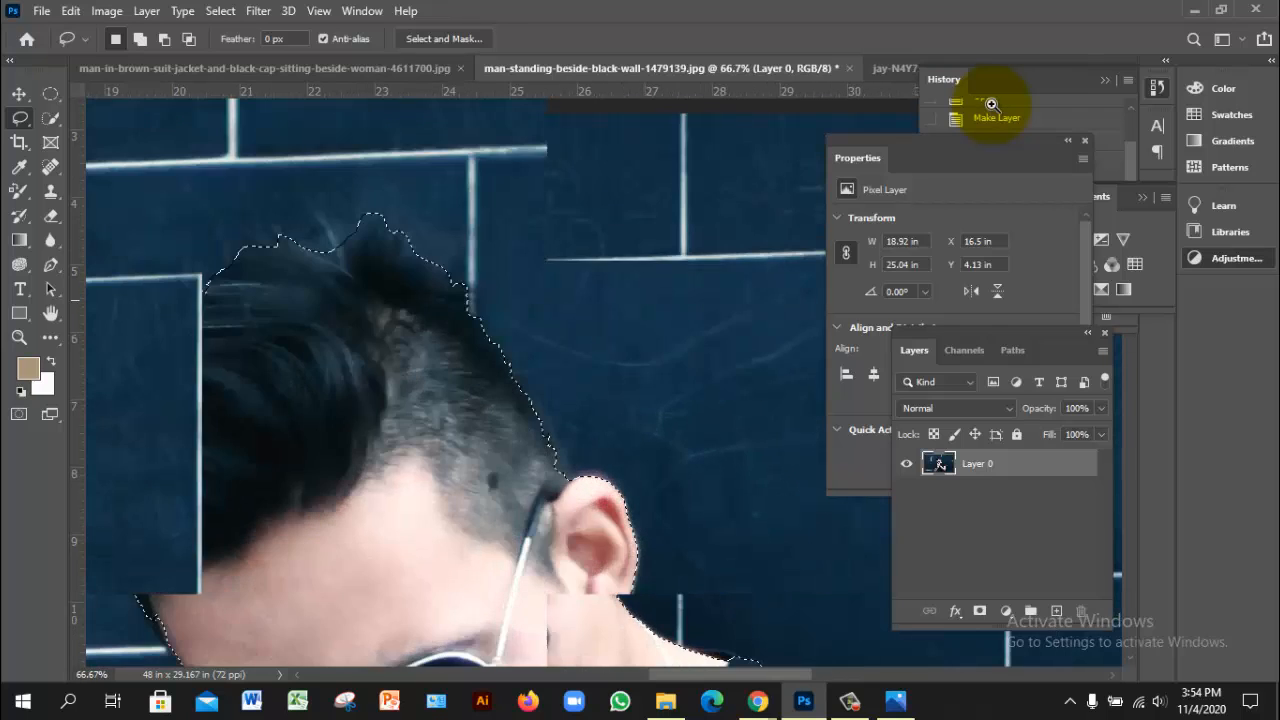
pyautogui.hotkey('ctrl', '+')
pyautogui.hotkey('ctrl', '+')
pyautogui.scroll(1, 990, 103)
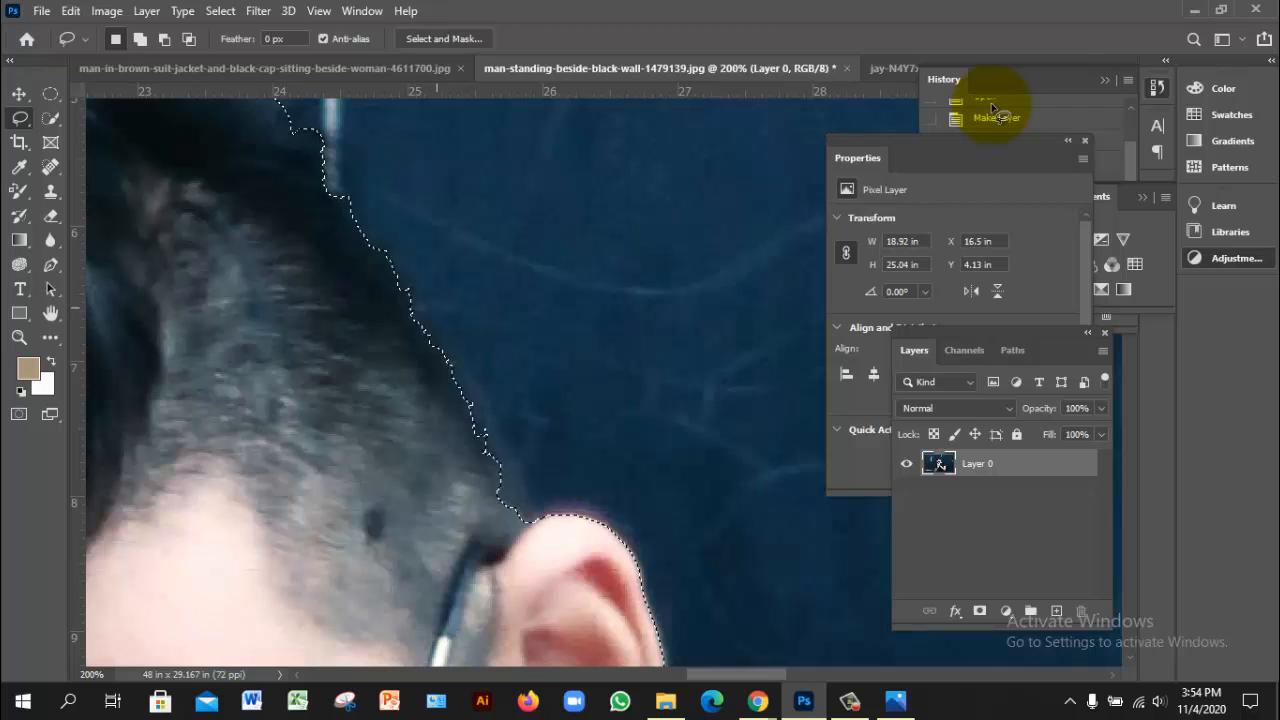
pyautogui.press('shift')
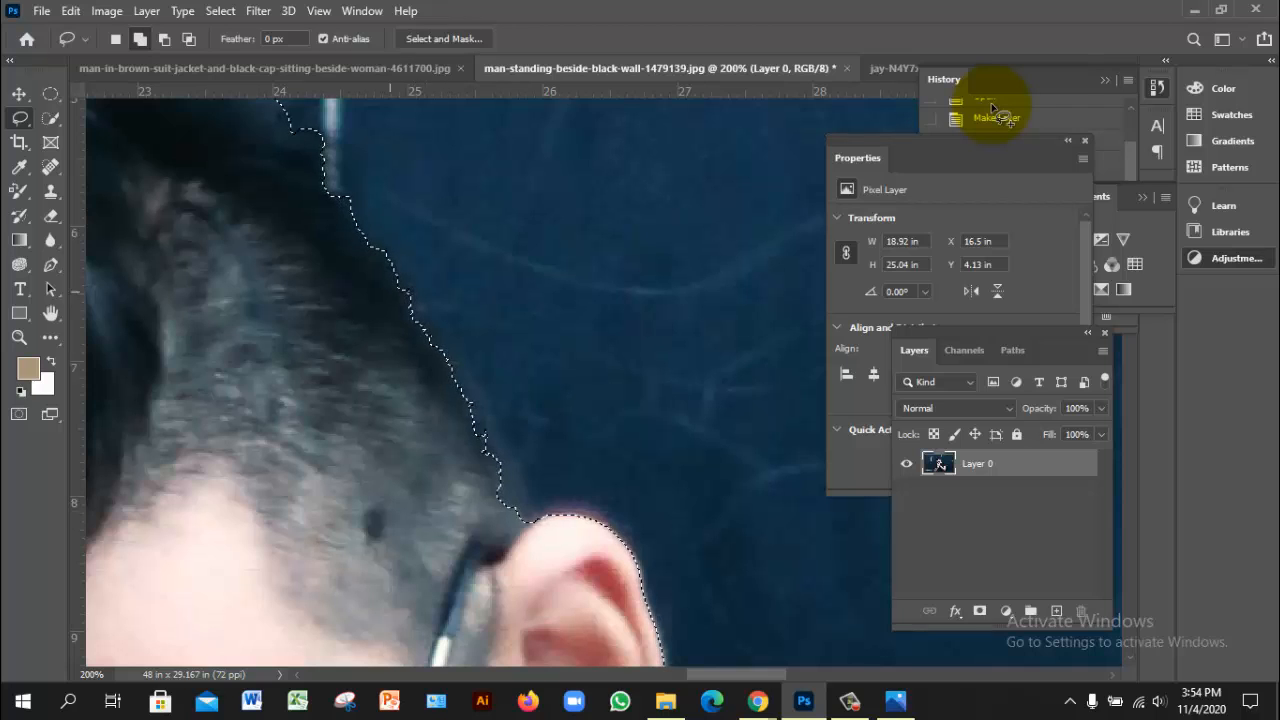
pyautogui.moveTo(397, 284)
pyautogui.mouseDown()
pyautogui.moveTo(502, 437)
pyautogui.moveTo(523, 514)
pyautogui.moveTo(514, 520)
pyautogui.moveTo(424, 410)
pyautogui.mouseUp()
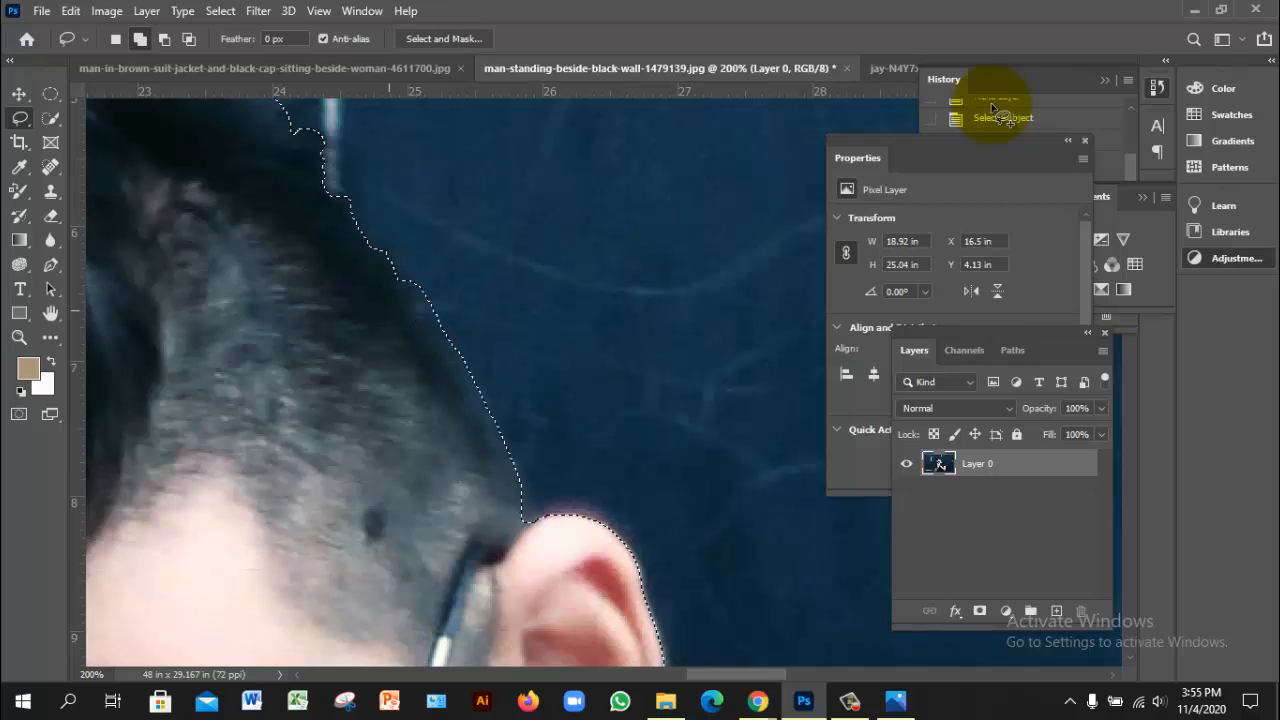
# - Add the missed collar and shoulder edge beside the neck to the selection with the Lasso tool
pyautogui.hotkey('ctrl', '-')
pyautogui.hotkey('ctrl', '-')
pyautogui.hotkey('ctrl', '-')
pyautogui.hotkey('ctrl', '-')
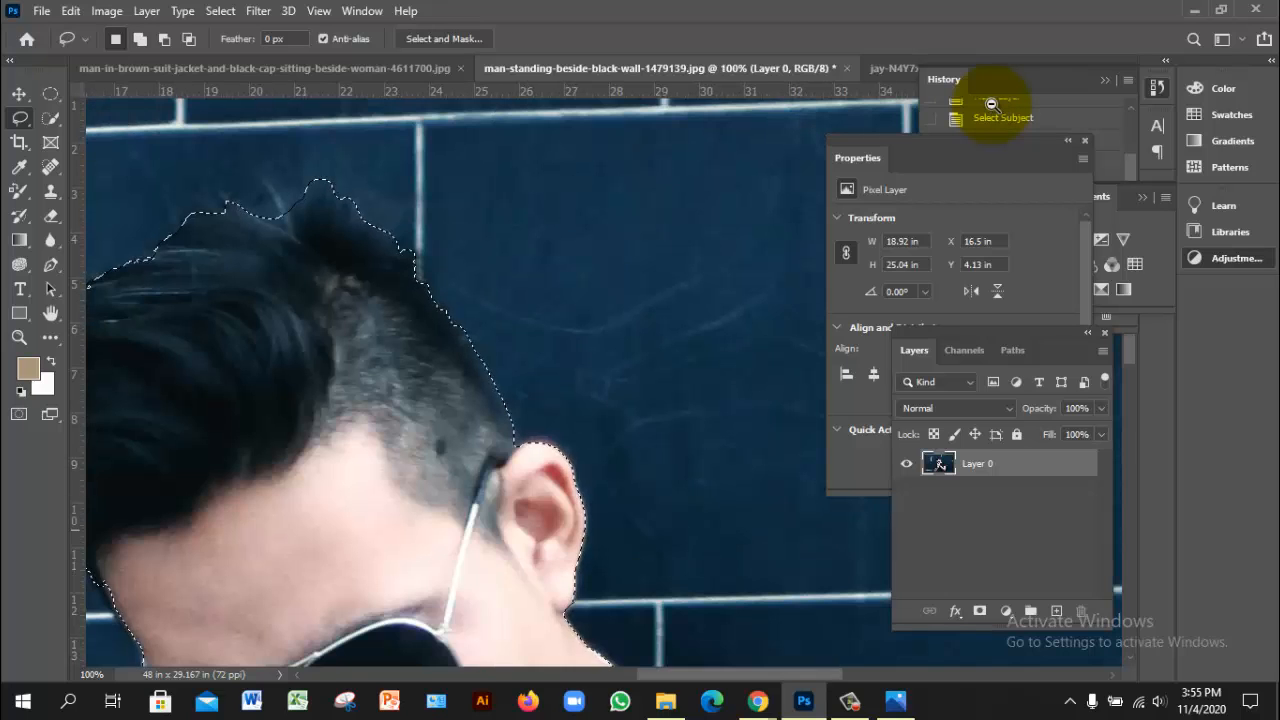
pyautogui.moveTo(656, 548); pyautogui.dragTo(676, 566)
pyautogui.hotkey('ctrl', '-')
pyautogui.hotkey('ctrl', '-')
pyautogui.hotkey('ctrl', '-')
pyautogui.hotkey('ctrl', '-')
pyautogui.hotkey('ctrl', '-')
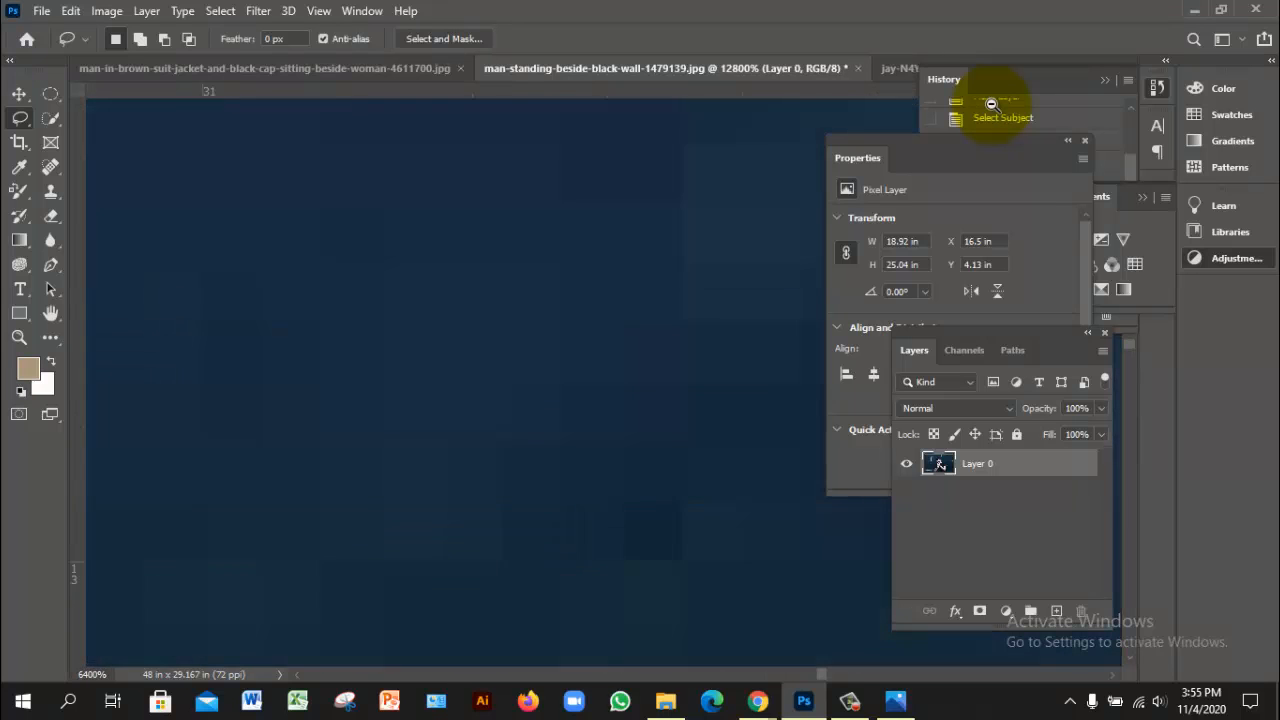
pyautogui.hotkey('ctrl', '-')
pyautogui.hotkey('ctrl', '-')
pyautogui.hotkey('ctrl', '-')
pyautogui.hotkey('ctrl', '-')
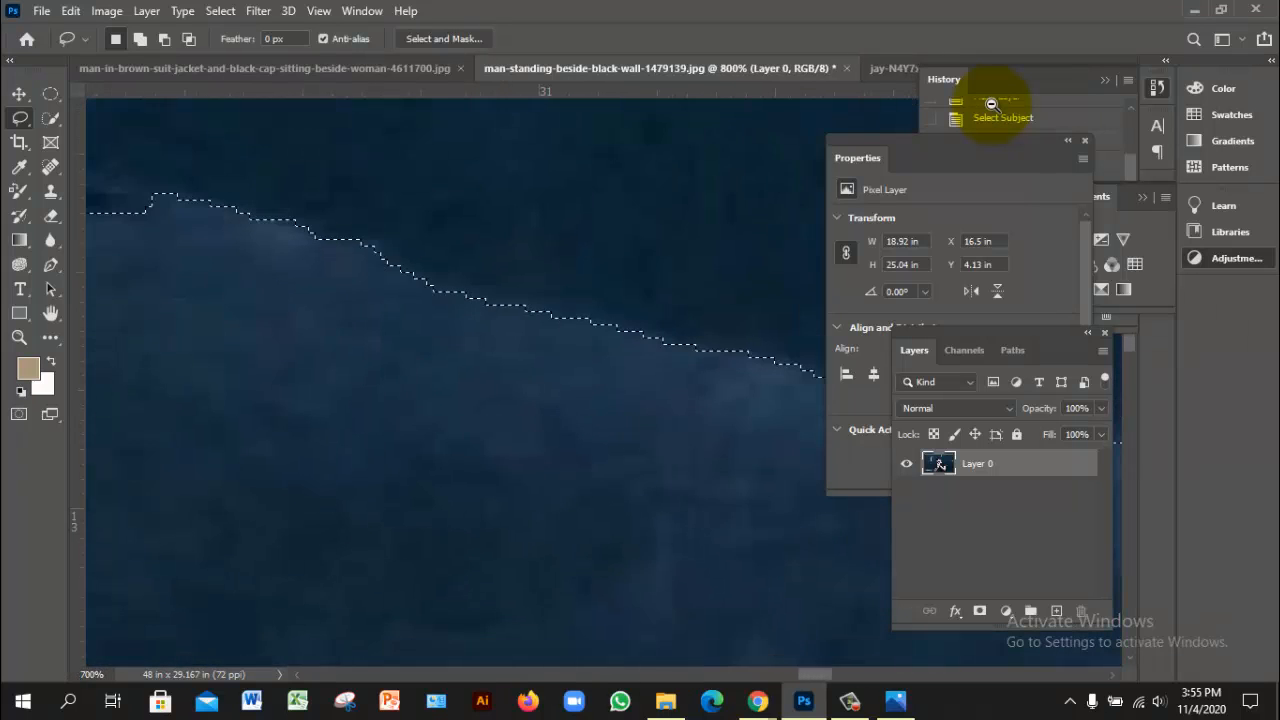
pyautogui.hotkey('ctrl', '-')
pyautogui.hotkey('ctrl', '-')
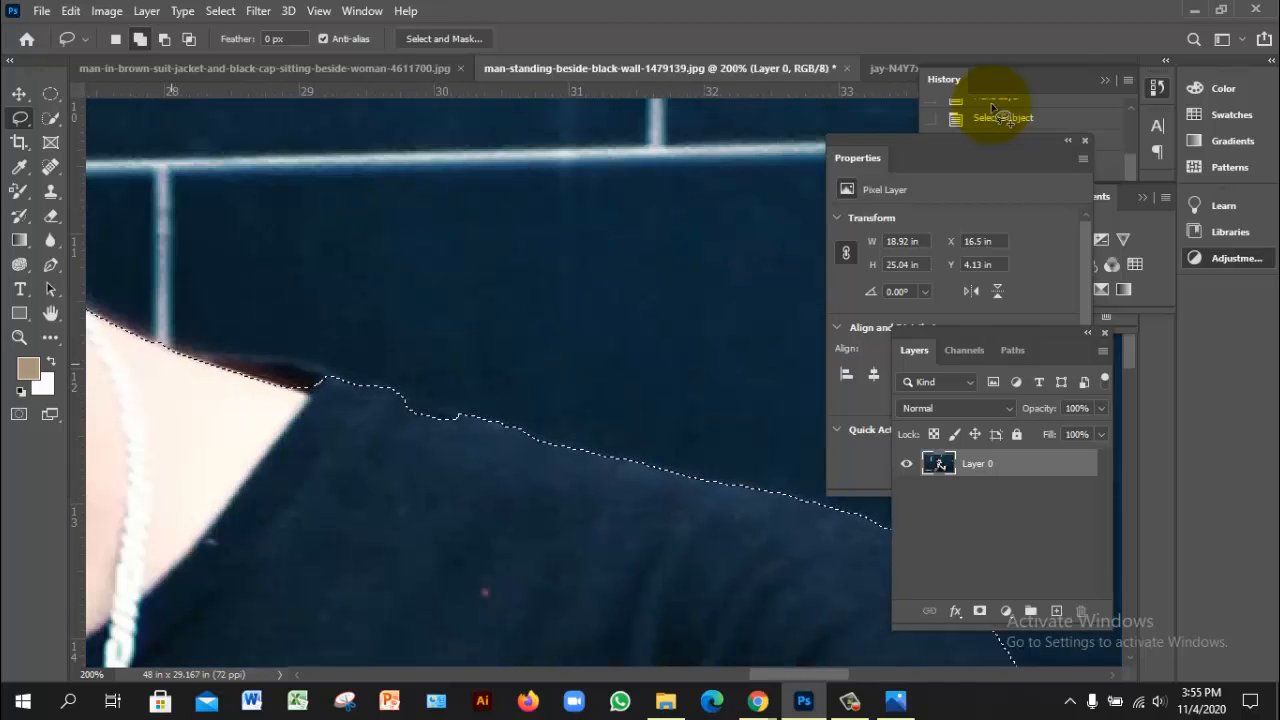
pyautogui.moveTo(172, 362)
pyautogui.mouseDown()
pyautogui.moveTo(349, 374)
pyautogui.moveTo(462, 417)
pyautogui.moveTo(355, 438)
pyautogui.moveTo(245, 416)
pyautogui.moveTo(172, 362)
pyautogui.mouseUp()
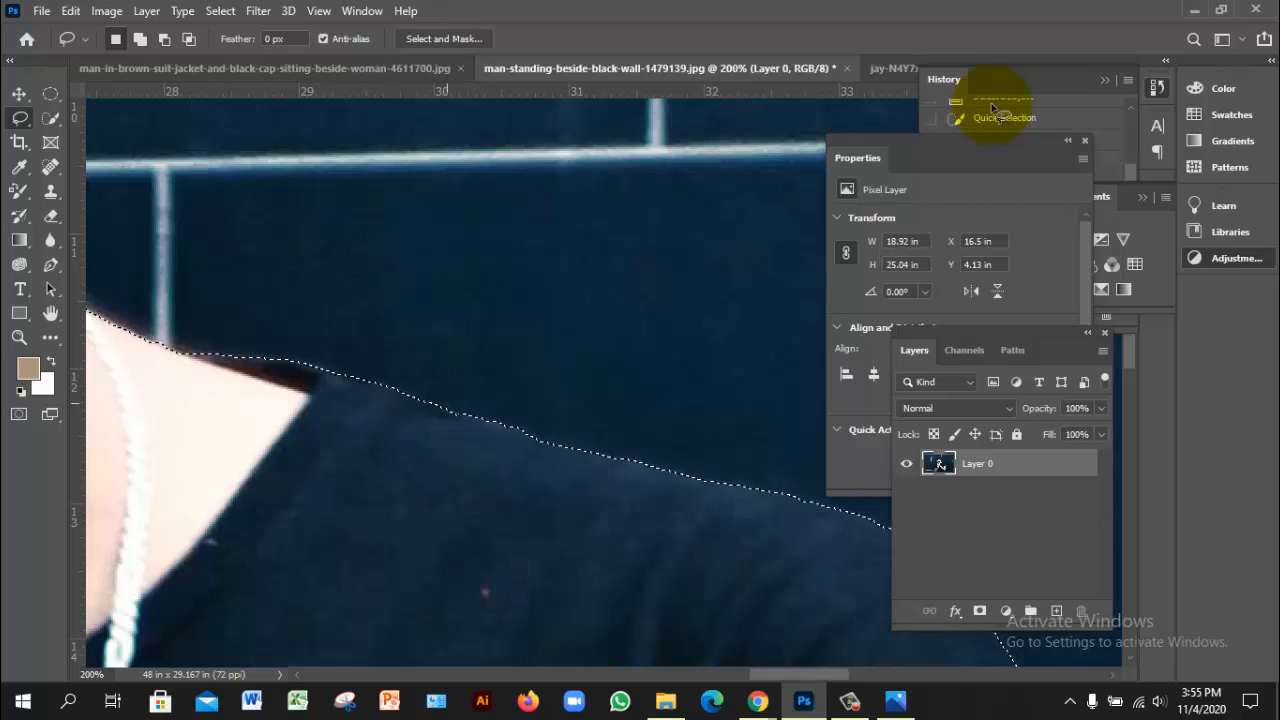
# - Add a layer mask to Layer 0 from the man's selection to hide the brick wall
pyautogui.keyDown('alt'); pyautogui.click(489, 374); pyautogui.keyUp('alt')
pyautogui.keyDown('alt'); pyautogui.click(489, 374); pyautogui.keyUp('alt')
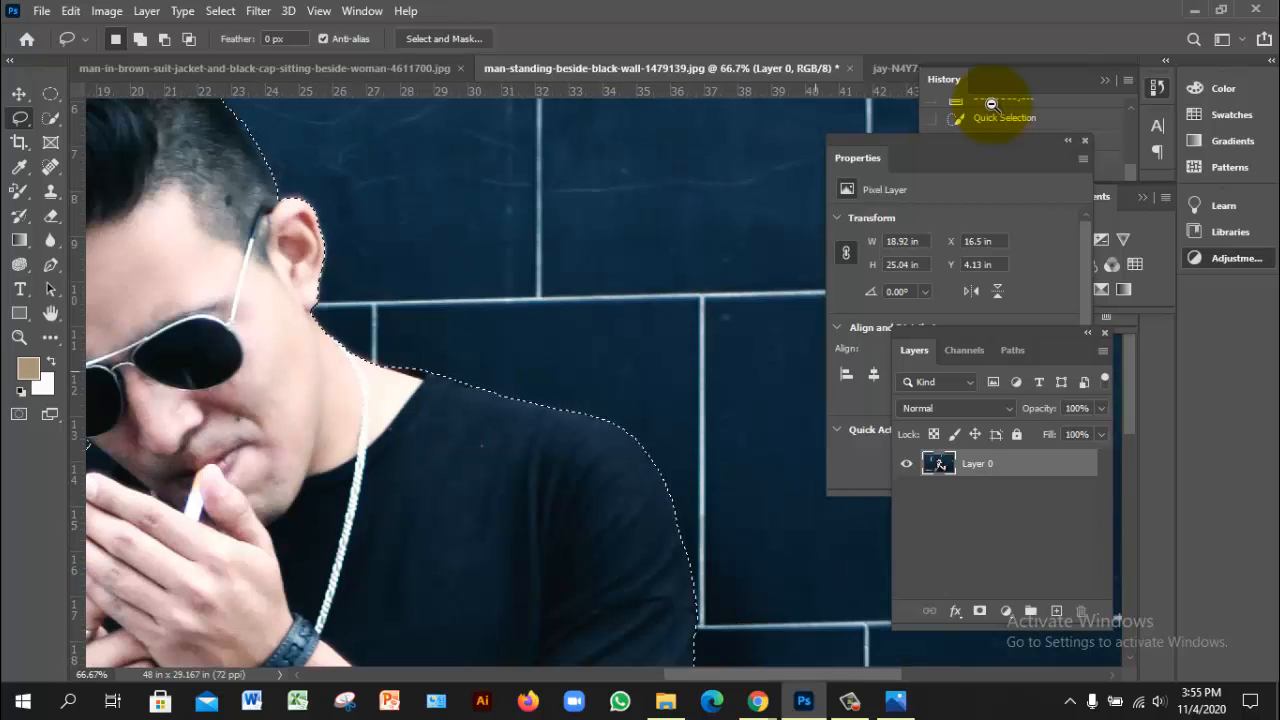
pyautogui.keyDown('alt'); pyautogui.click(489, 374); pyautogui.keyUp('alt')
pyautogui.moveTo(489, 374); pyautogui.dragTo(492, 176)
pyautogui.moveTo(573, 225); pyautogui.dragTo(573, 190)
pyautogui.moveTo(548, 550); pyautogui.dragTo(550, 340)
pyautogui.keyDown('alt'); pyautogui.click(603, 392); pyautogui.keyUp('alt')
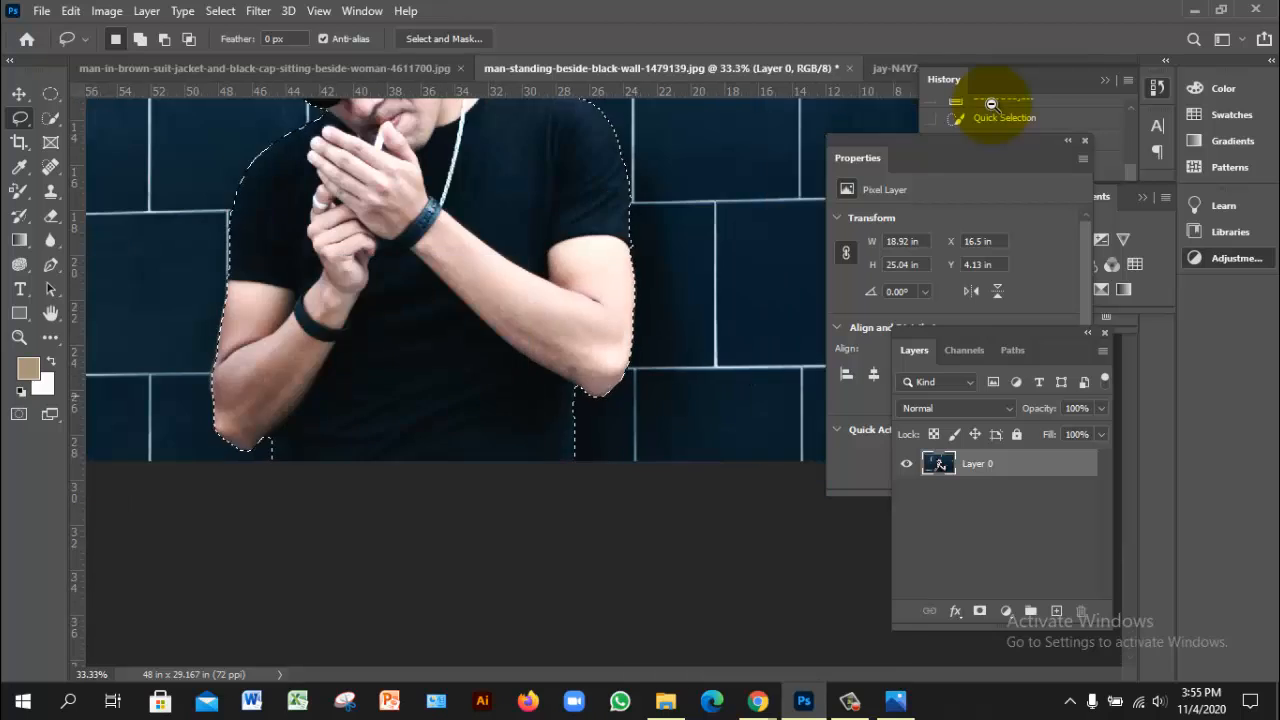
pyautogui.keyDown('alt'); pyautogui.click(603, 392); pyautogui.keyUp('alt')
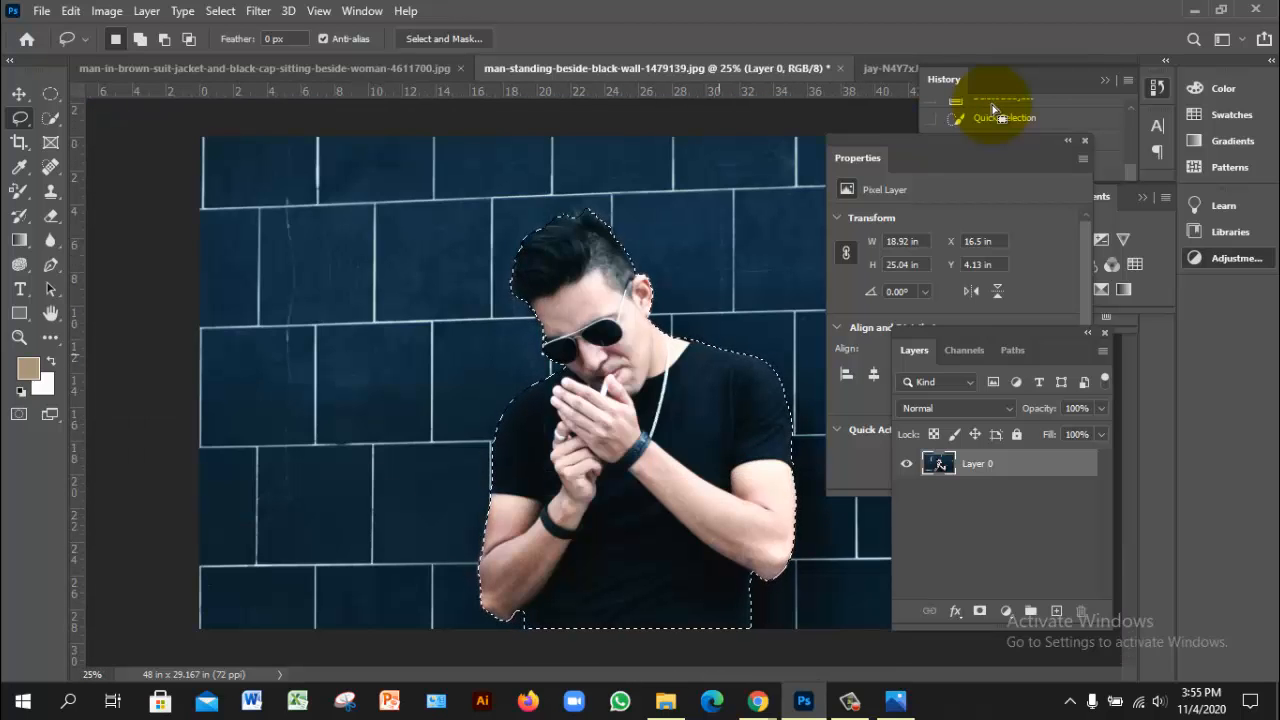
pyautogui.click(979, 611)
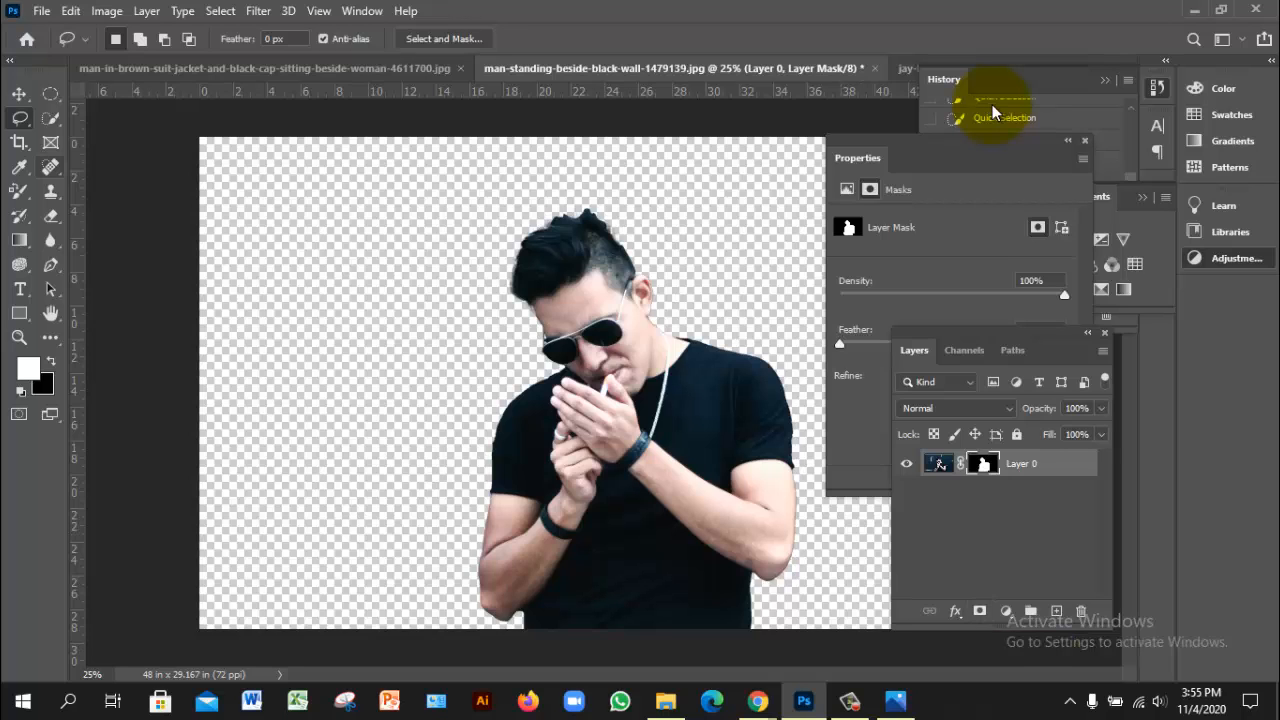
# - Inspect the cut-out's jagged sleeve edge up close and undo the layer mask to bring back the man's selection
pyautogui.press('v')
pyautogui.hotkey('ctrl', '+')
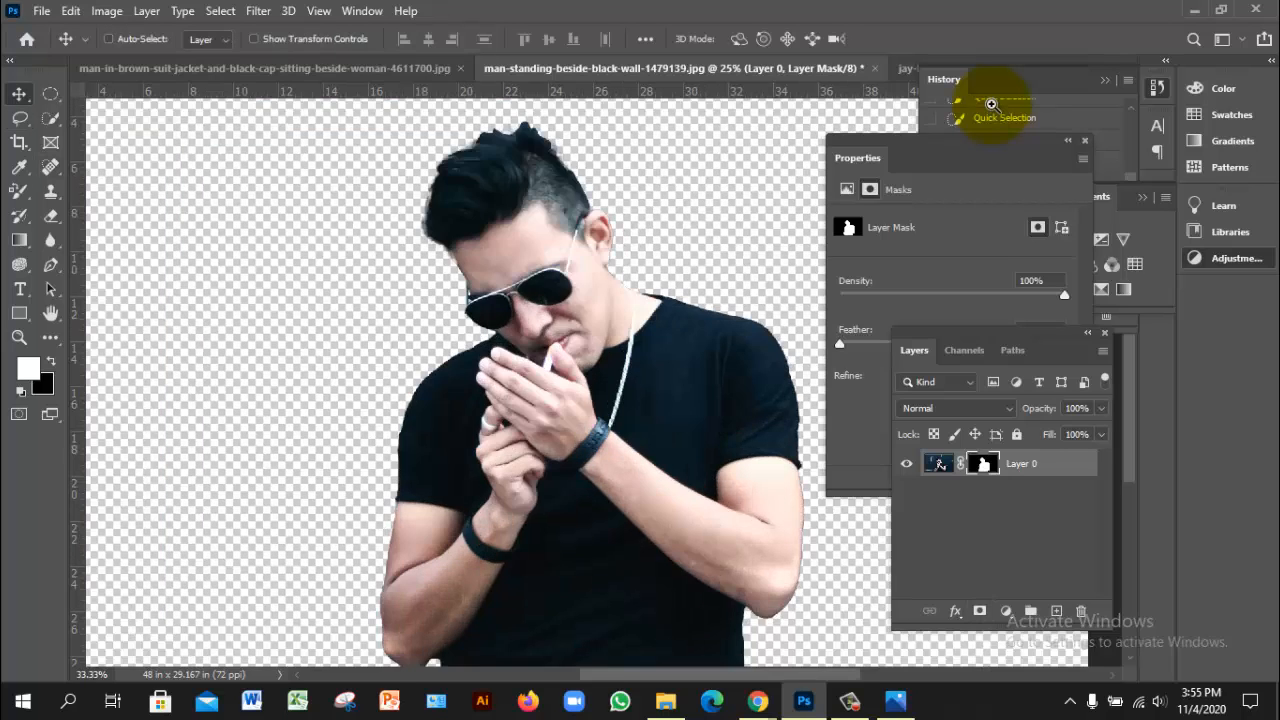
pyautogui.hotkey('ctrl', '+')
pyautogui.hotkey('ctrl', '+')
pyautogui.hotkey('ctrl', '+')
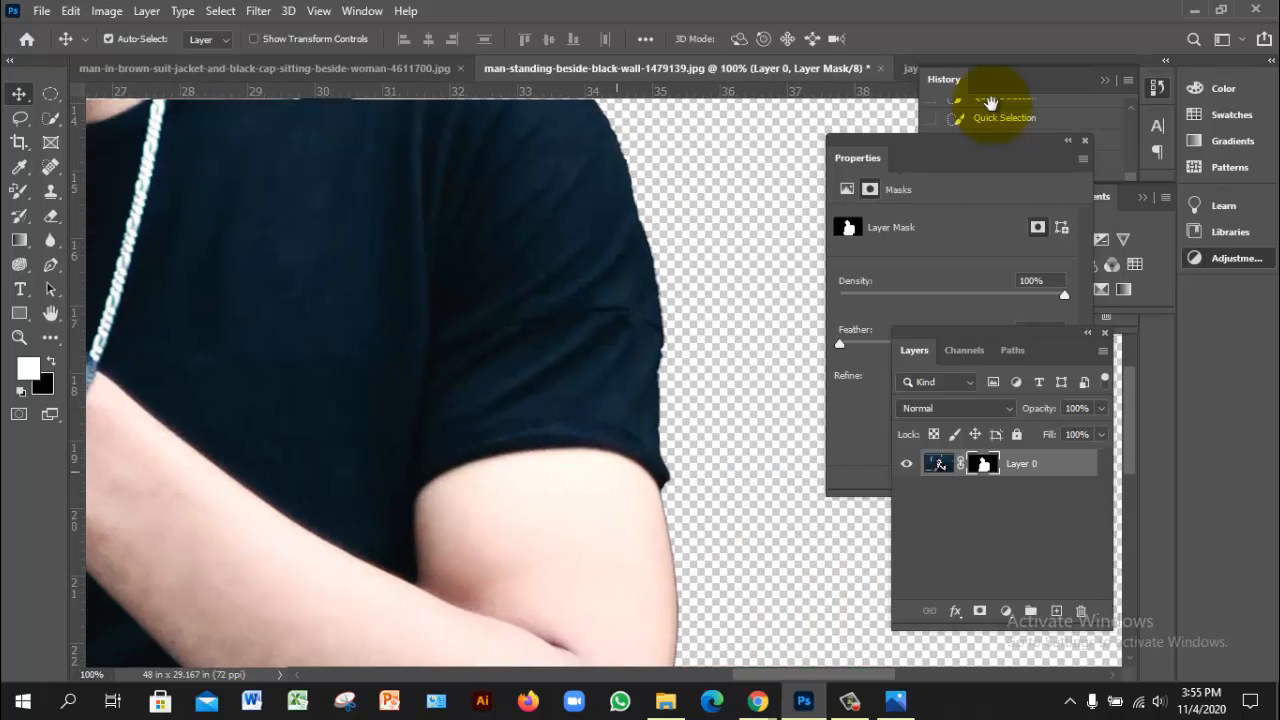
pyautogui.hotkey('ctrl', '+')
pyautogui.hotkey('ctrl', '+')
pyautogui.hotkey('ctrl', '+')
pyautogui.hotkey('ctrl', '+')
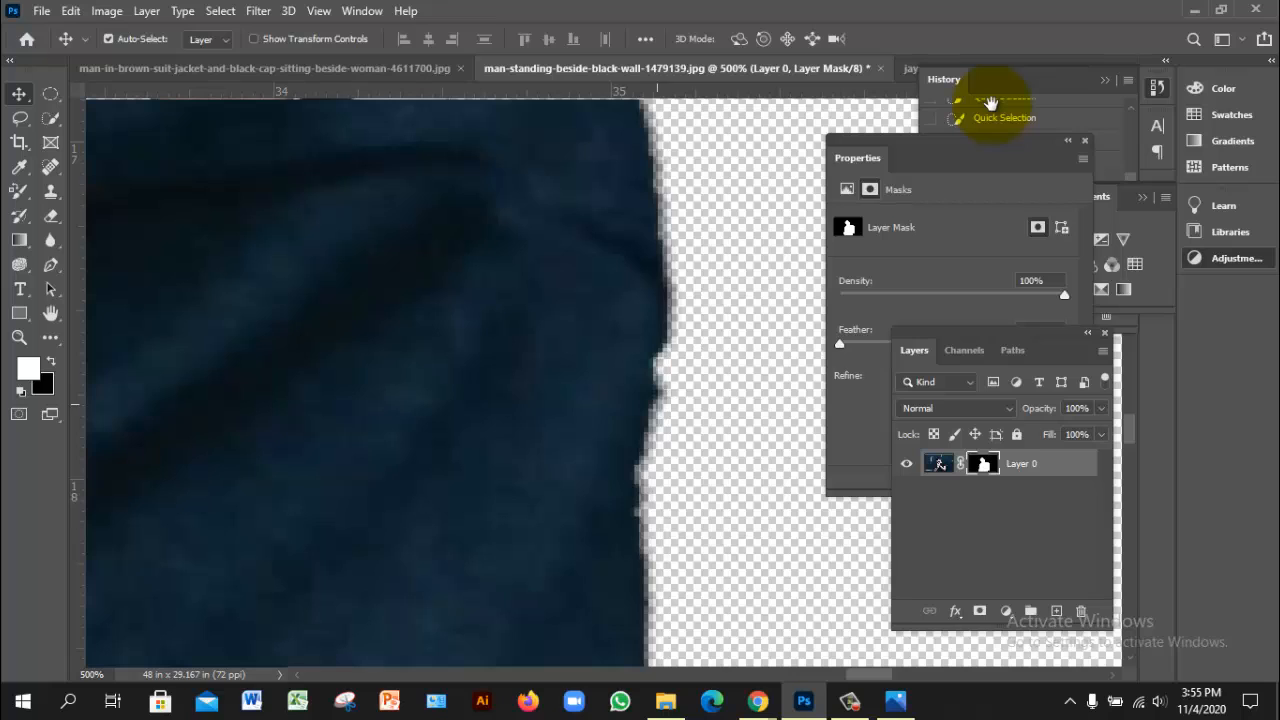
pyautogui.click(995, 116)
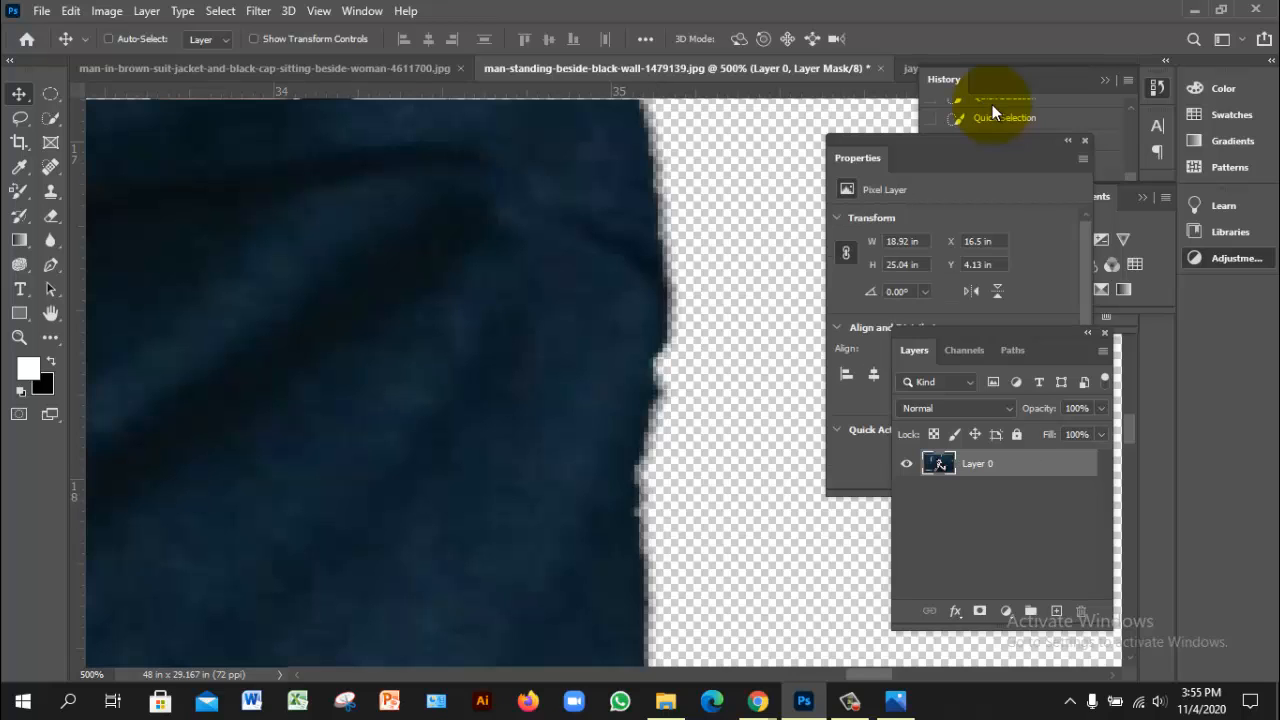
pyautogui.press('ctrl')
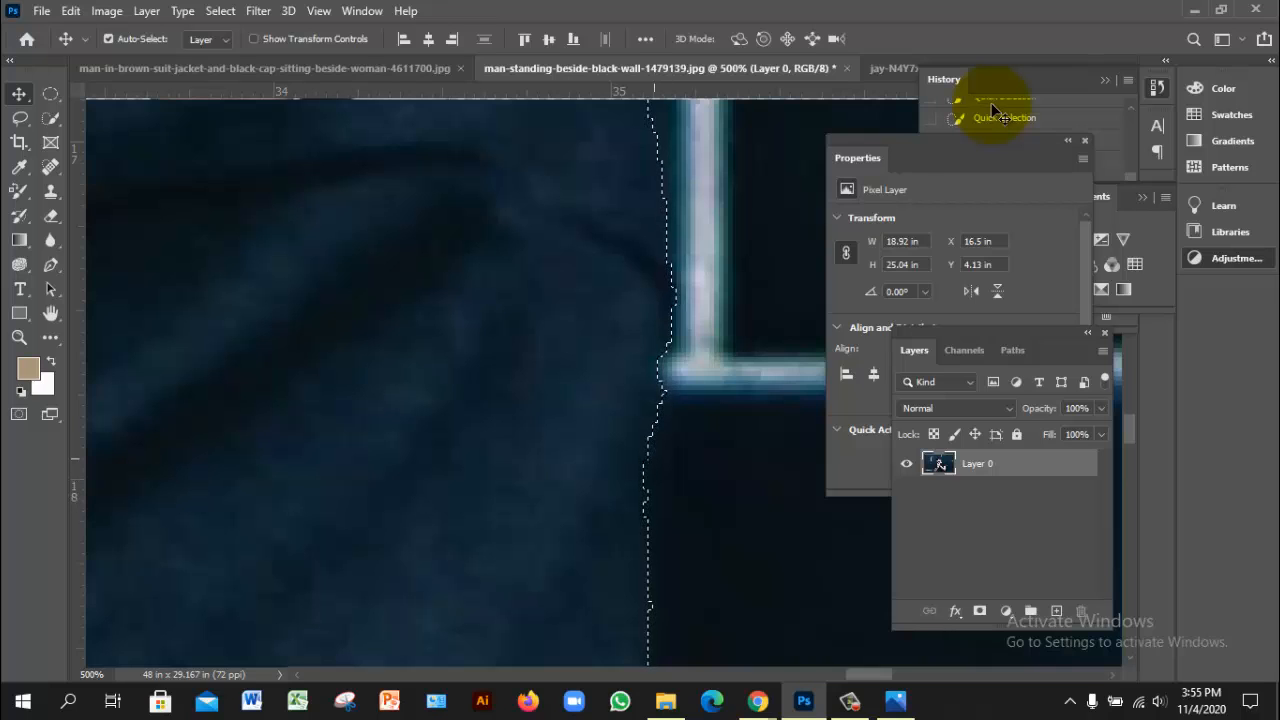
# - Add the missed sleeve edge just below the wall's horizontal grout line to the selection with the Lasso tool
pyautogui.scroll(1, 682, 395)
pyautogui.scroll(2, 682, 395)
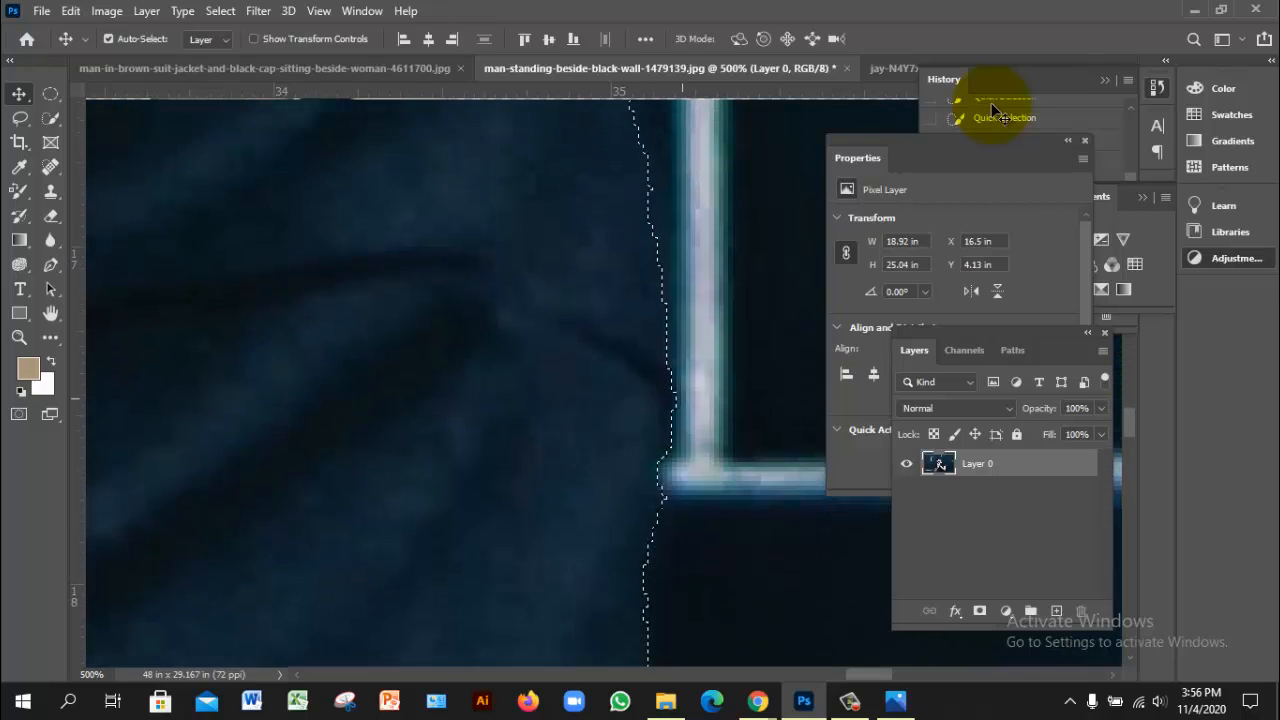
pyautogui.scroll(-2, 604, 382)
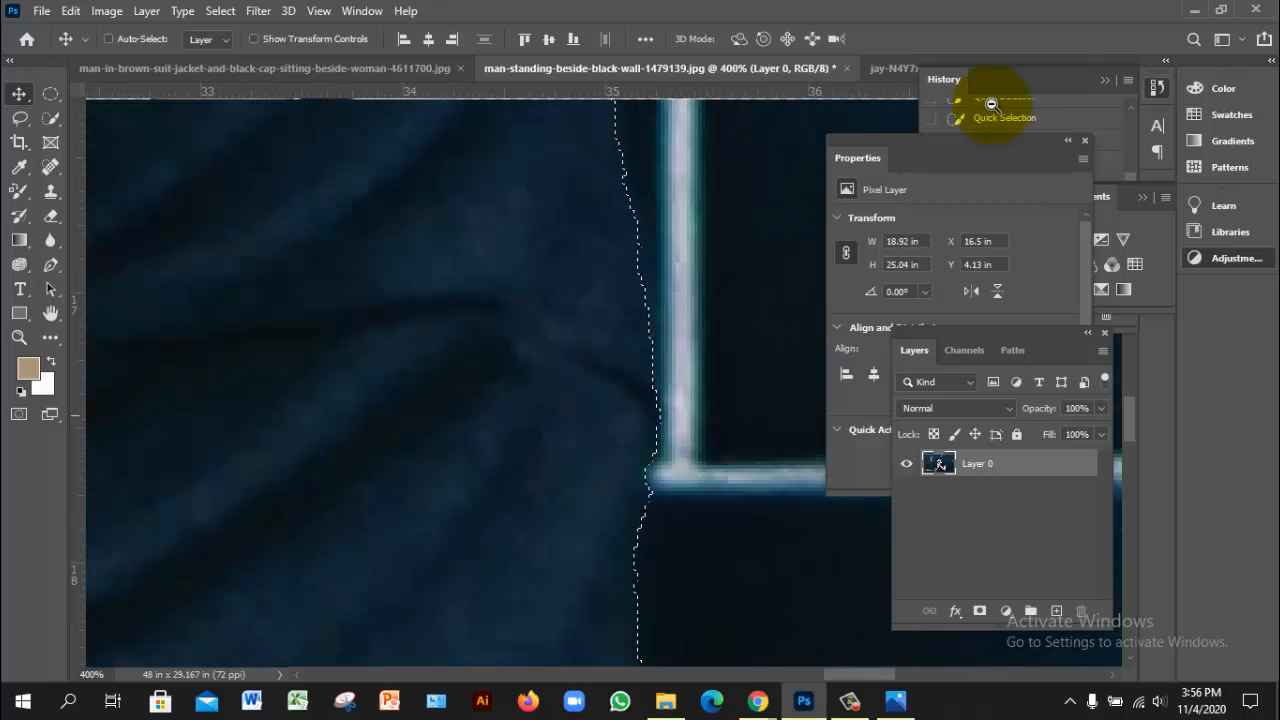
pyautogui.scroll(3, 625, 500)
pyautogui.scroll(2, 616, 488)
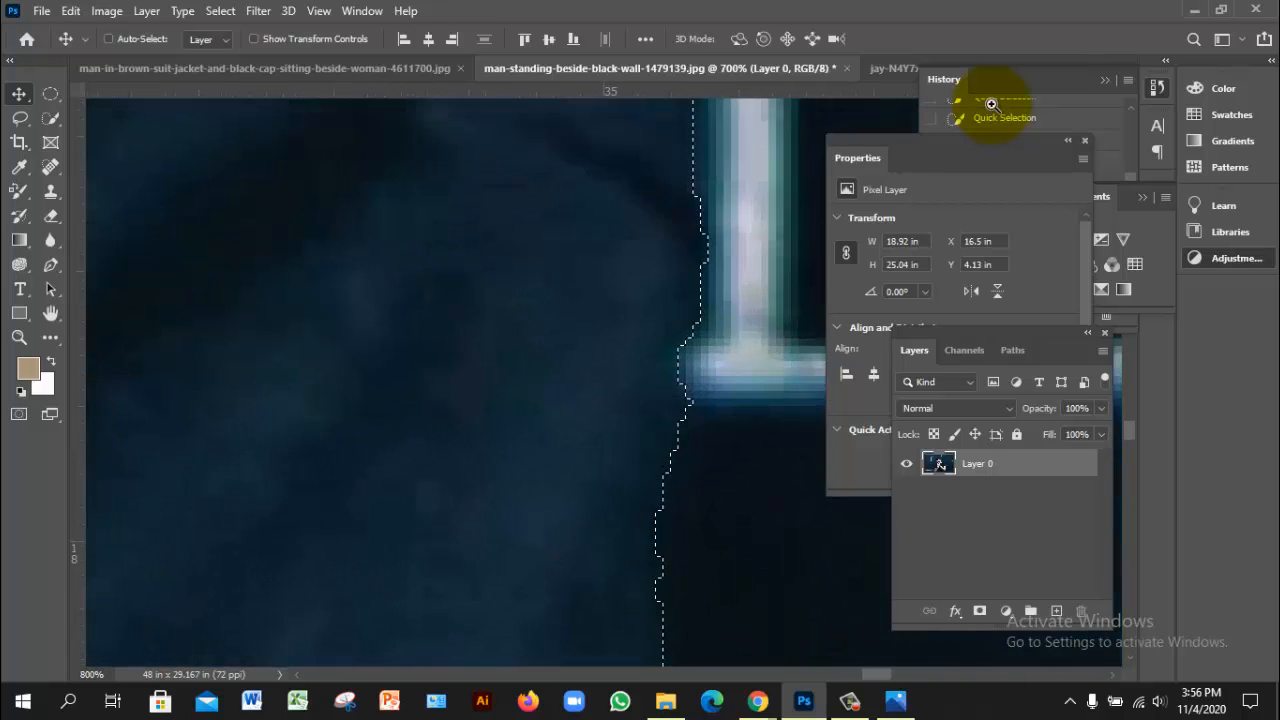
pyautogui.moveTo(616, 488); pyautogui.dragTo(563, 332)
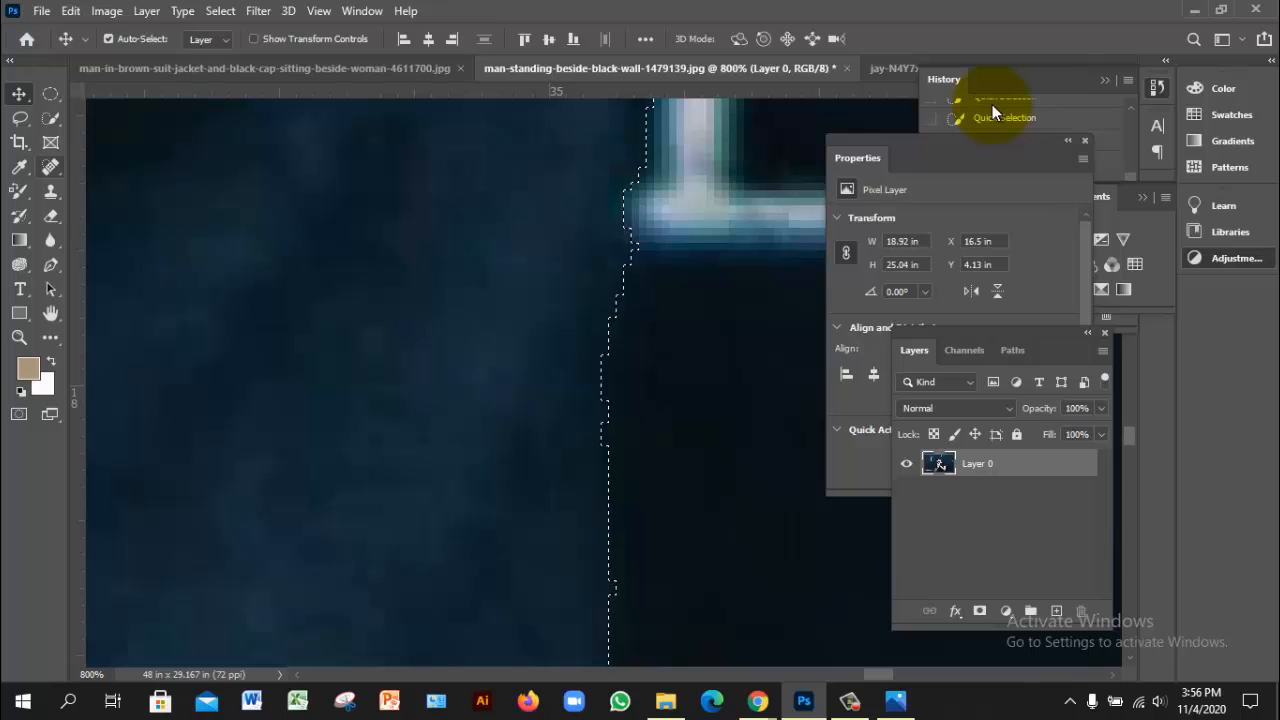
pyautogui.rightClick(19, 118)
pyautogui.click(112, 118)
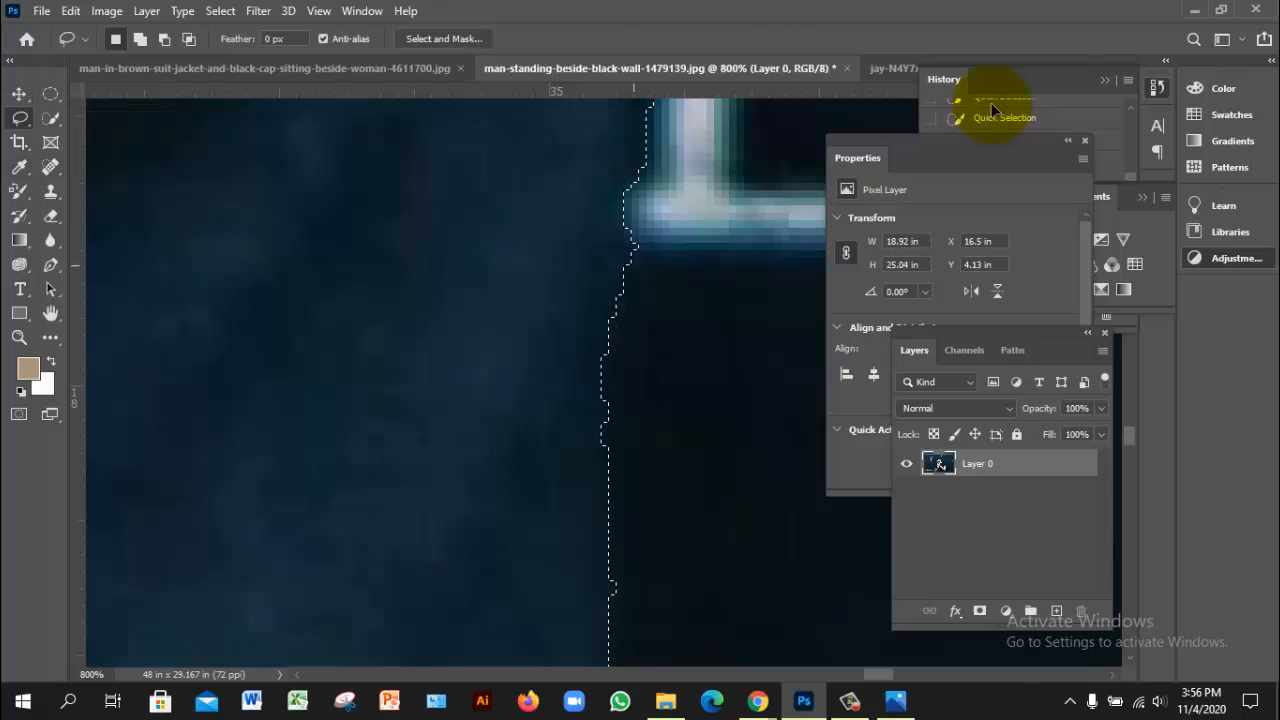
pyautogui.moveTo(634, 265); pyautogui.dragTo(650, 281)
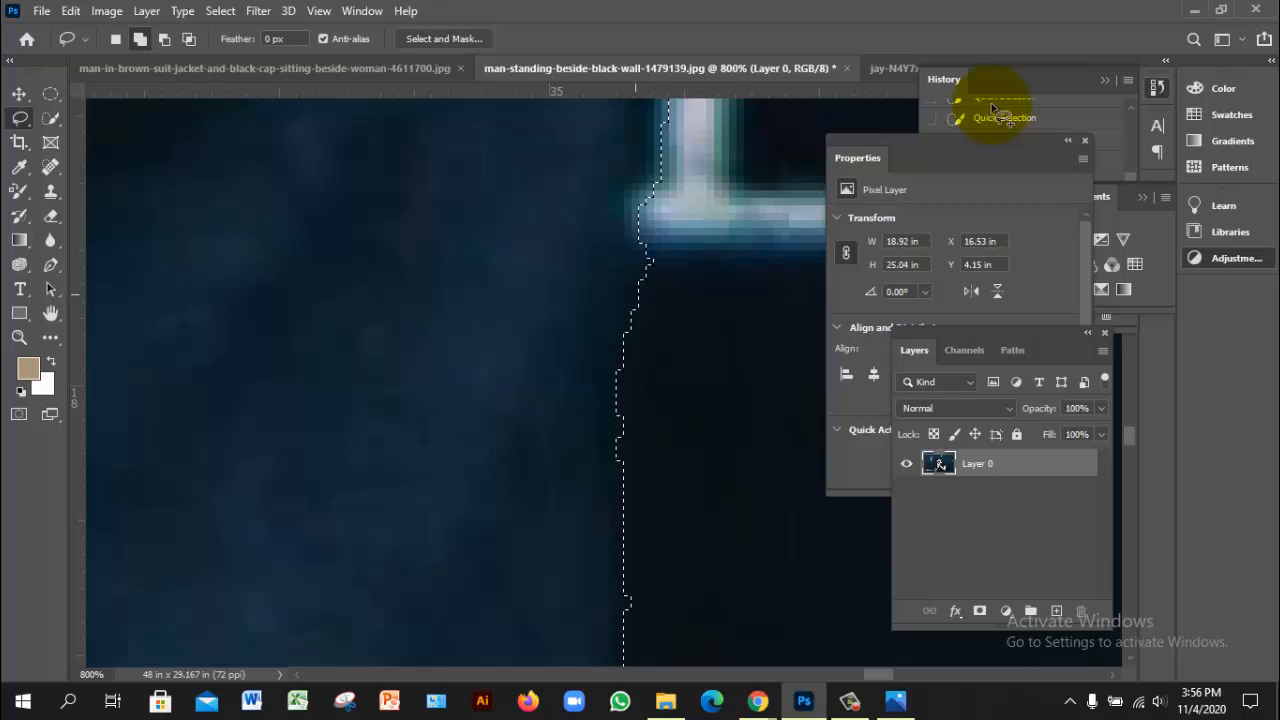
pyautogui.moveTo(632, 340)
pyautogui.mouseDown()
pyautogui.moveTo(633, 478)
pyautogui.moveTo(592, 450)
pyautogui.moveTo(597, 310)
pyautogui.moveTo(615, 252)
pyautogui.mouseUp()
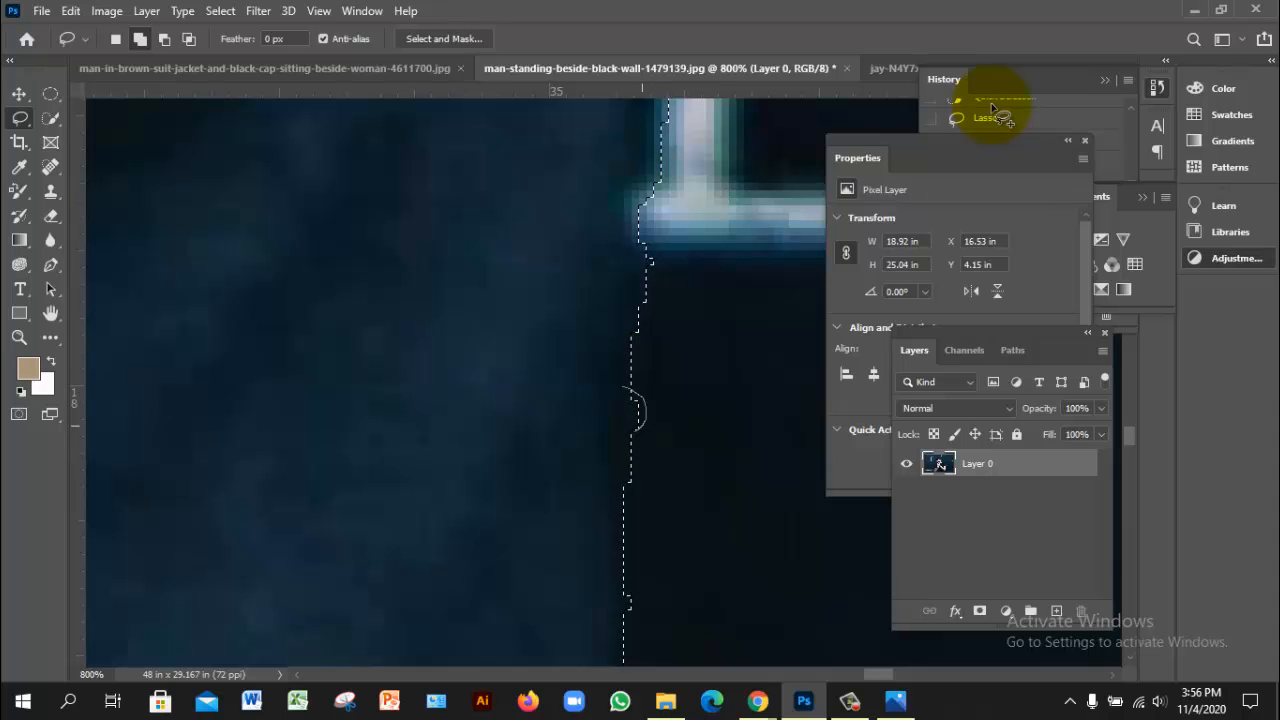
# - Subtract the small bump on the sleeve edge below the grout line from the selection with the Lasso tool
pyautogui.moveTo(636, 431); pyautogui.dragTo(626, 432)
pyautogui.hotkey('ctrl', 'z')
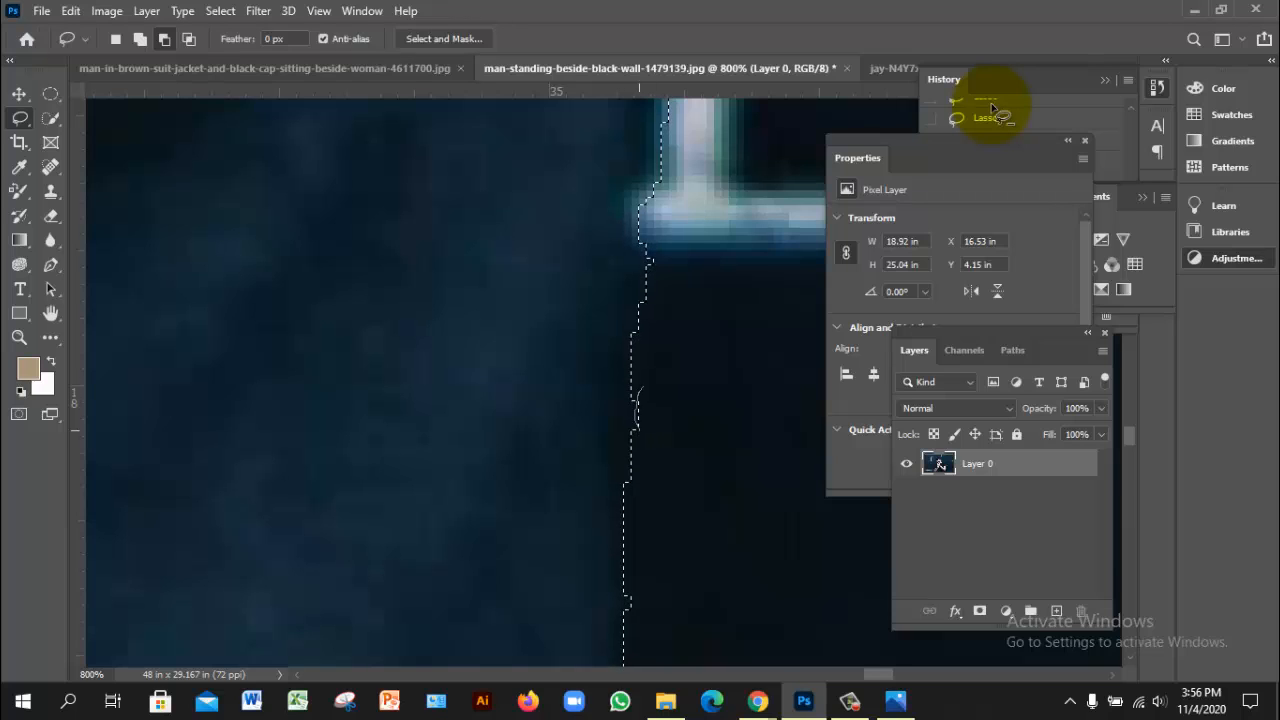
pyautogui.moveTo(650, 399); pyautogui.dragTo(633, 430)
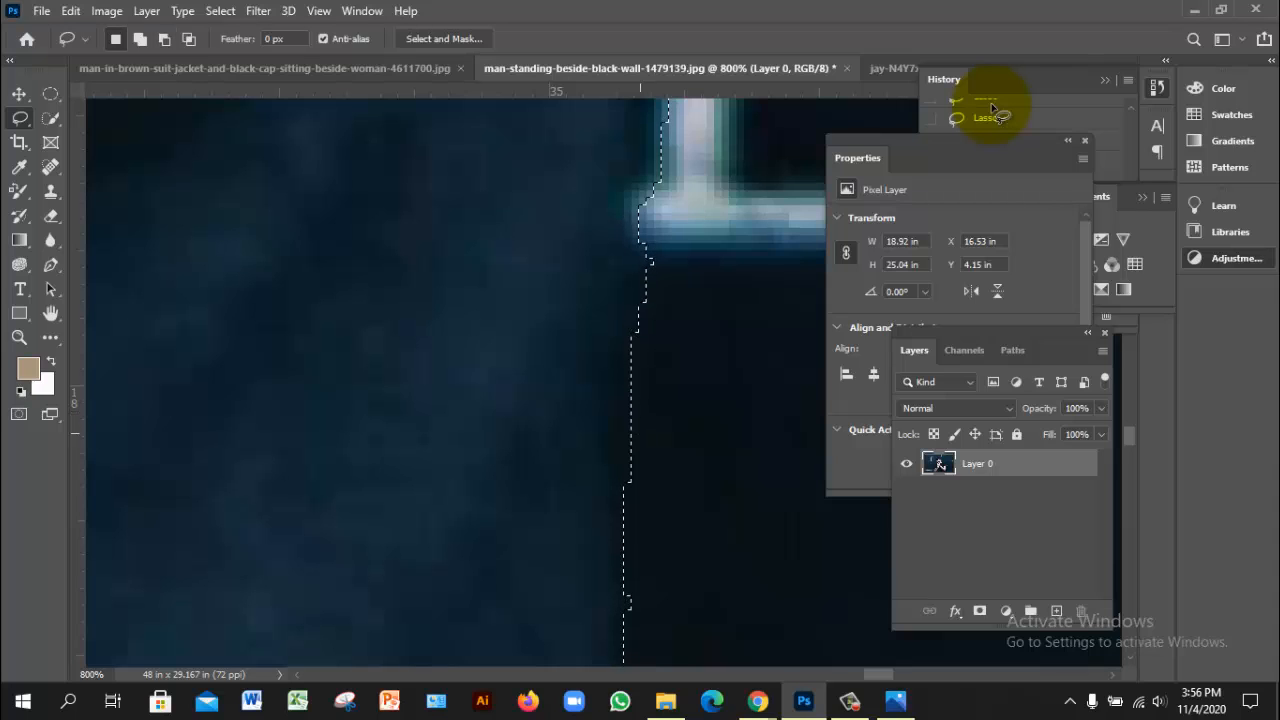
# - Try to trim the uneven steps further down the sleeve edge out of the selection with the Lasso tool
pyautogui.scroll(-3, 638, 430)
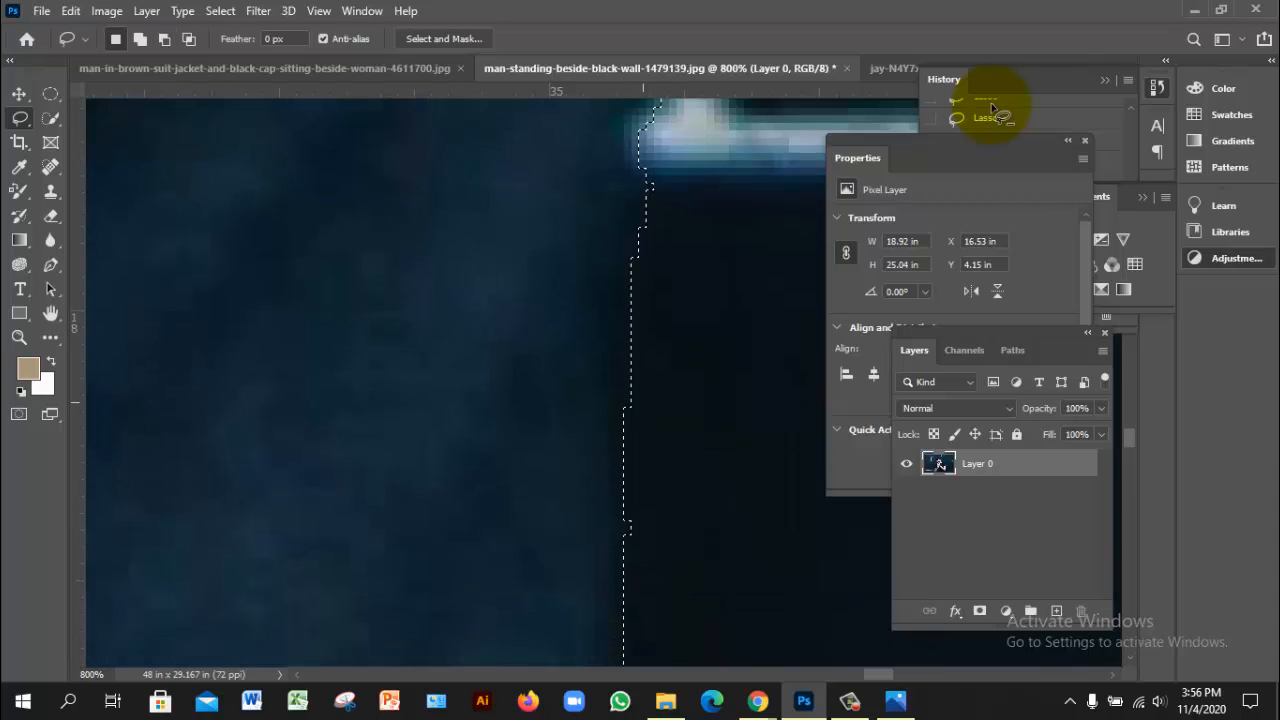
pyautogui.press('alt')
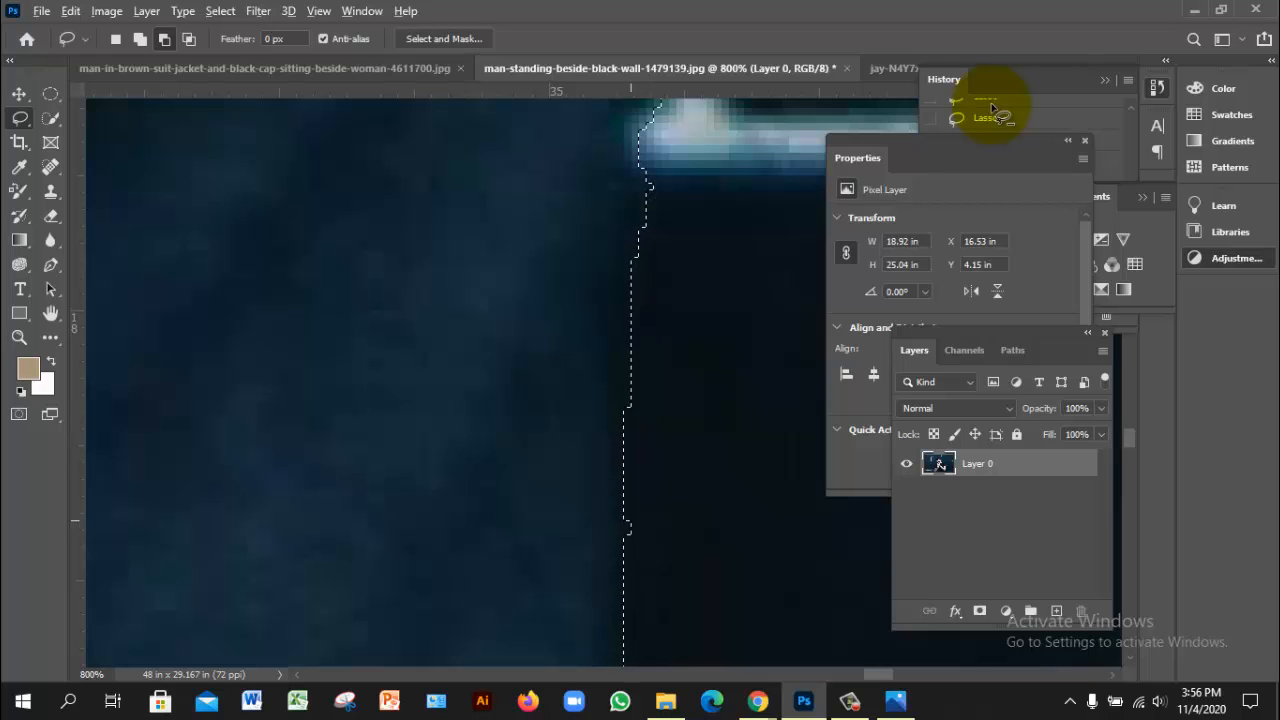
pyautogui.moveTo(624, 393); pyautogui.dragTo(630, 400)
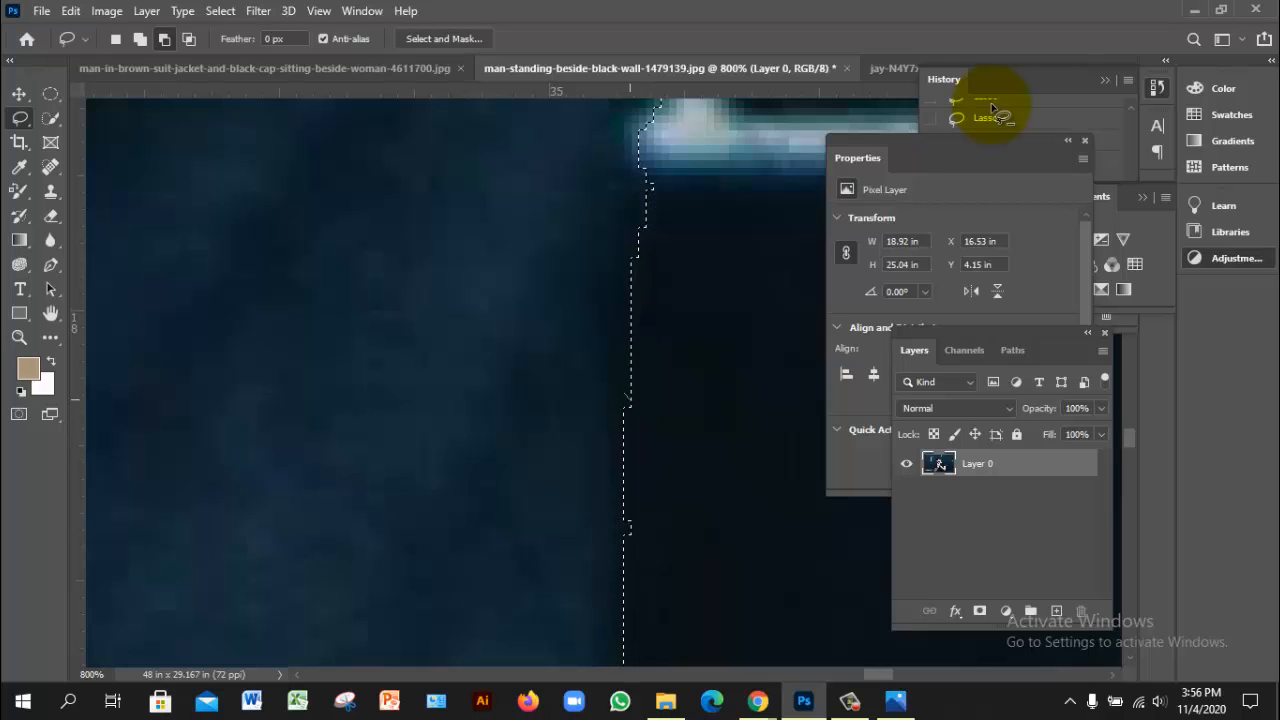
pyautogui.moveTo(632, 451); pyautogui.dragTo(635, 483)
pyautogui.moveTo(623, 386); pyautogui.dragTo(630, 392)
pyautogui.hotkey('ctrl', 'z')
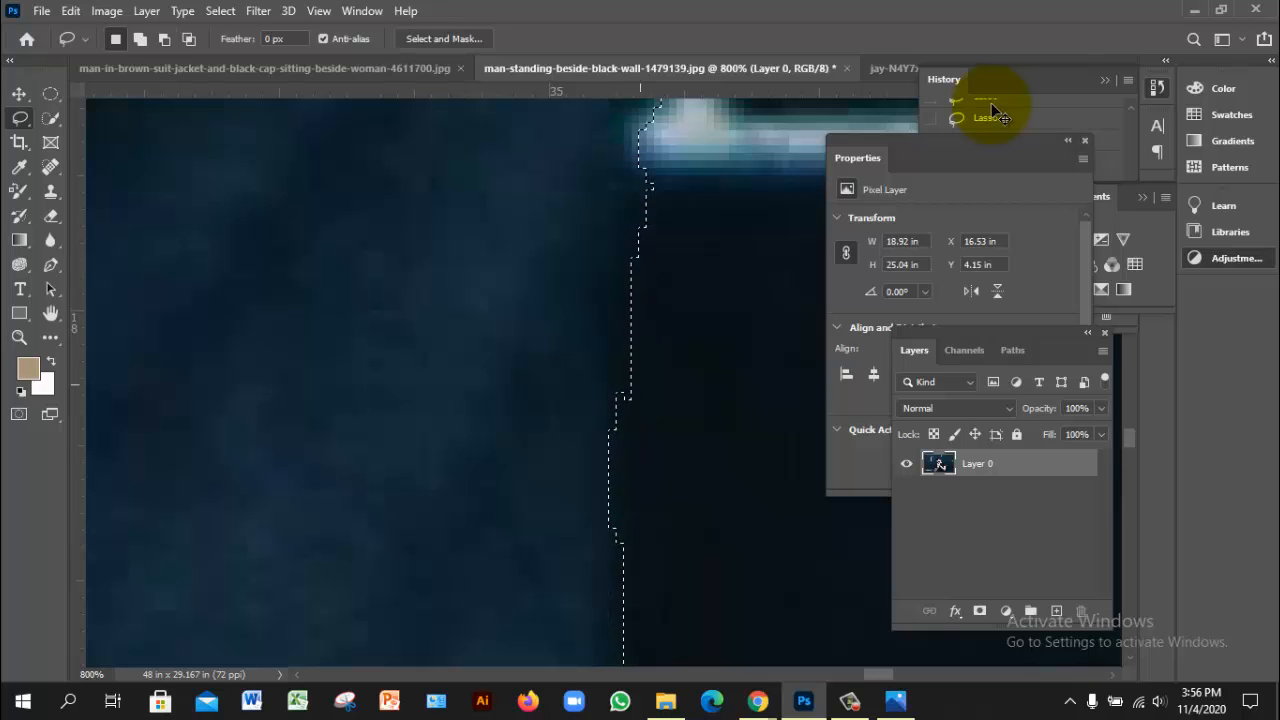
# - Add a narrow strip along the lower sleeve edge to the selection and subtract its protruding bump with the Lasso tool
pyautogui.press('shift')
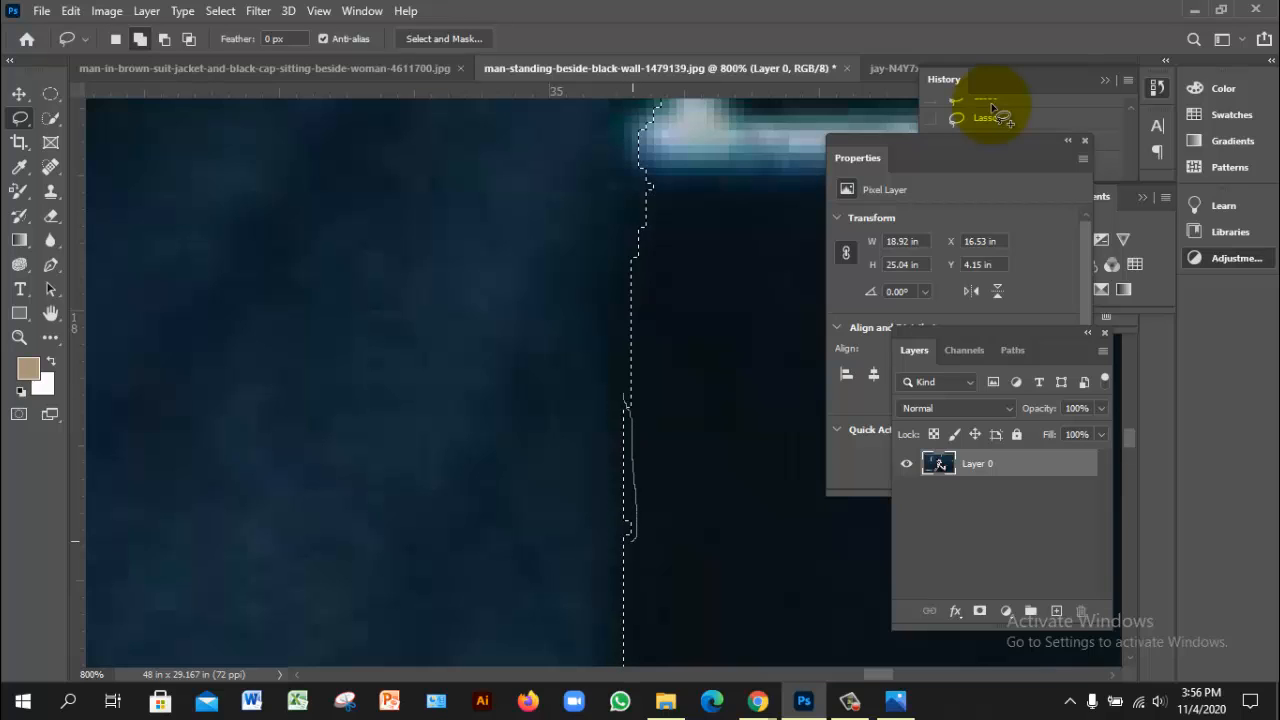
pyautogui.moveTo(623, 413); pyautogui.dragTo(625, 394)
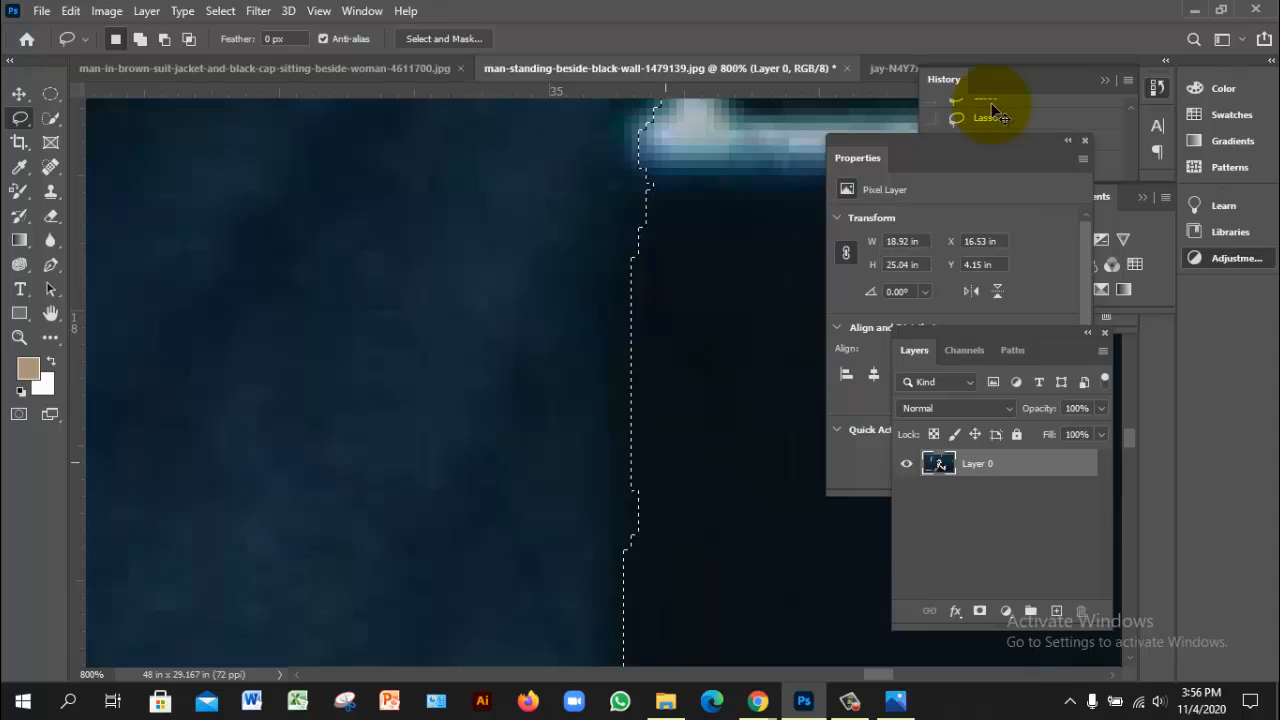
pyautogui.press('alt')
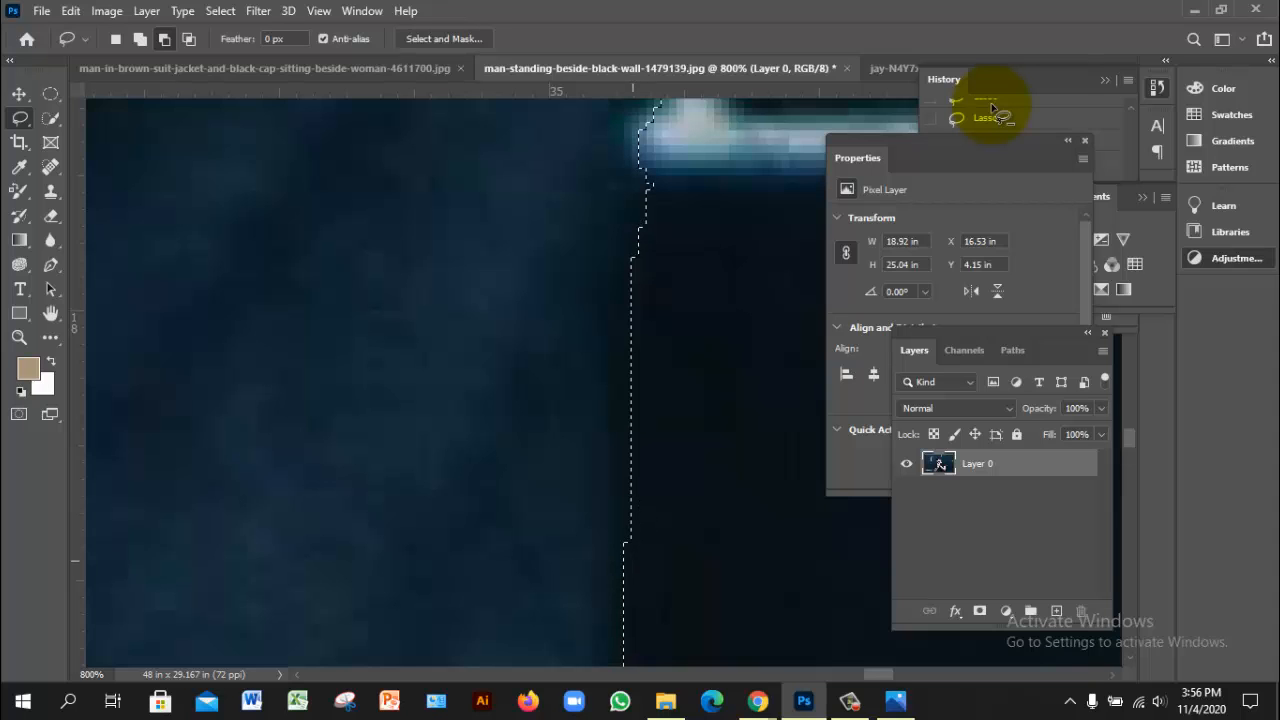
# - Extend the selection with the Lasso tool along the upper sleeve edge beside the wall's vertical grout line
pyautogui.scroll(-3, 620, 378)
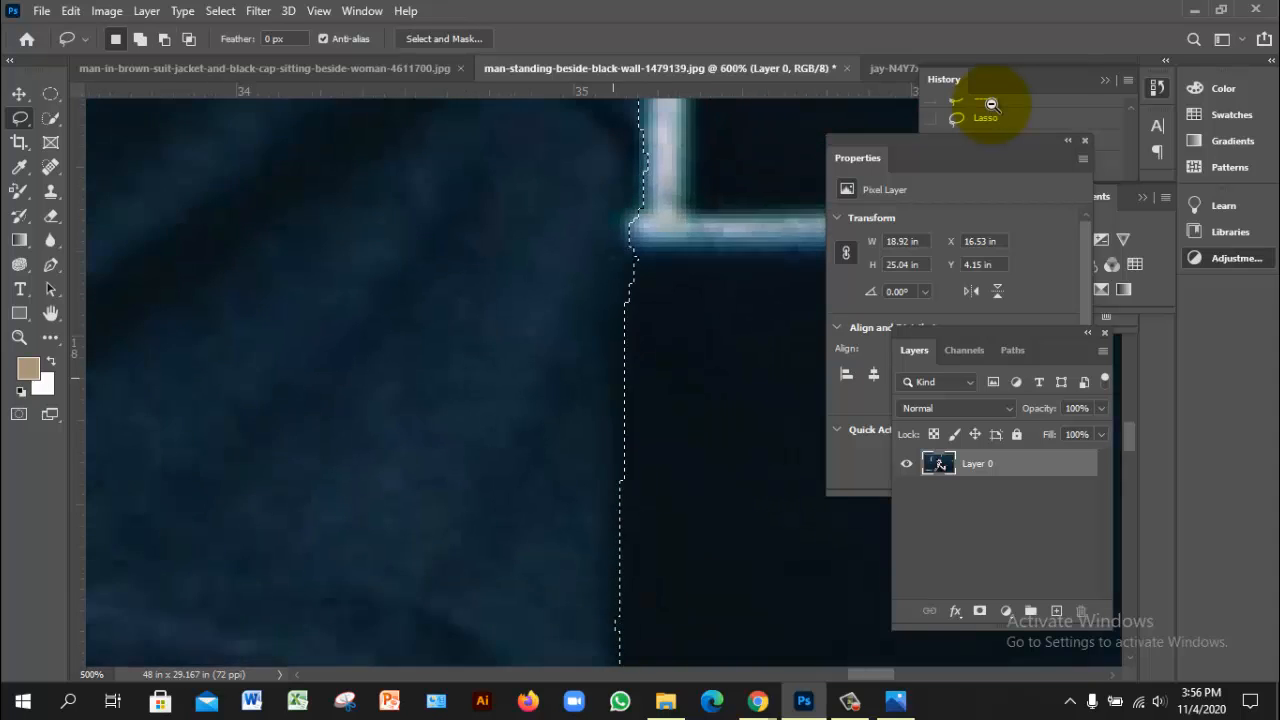
pyautogui.scroll(-3, 620, 378)
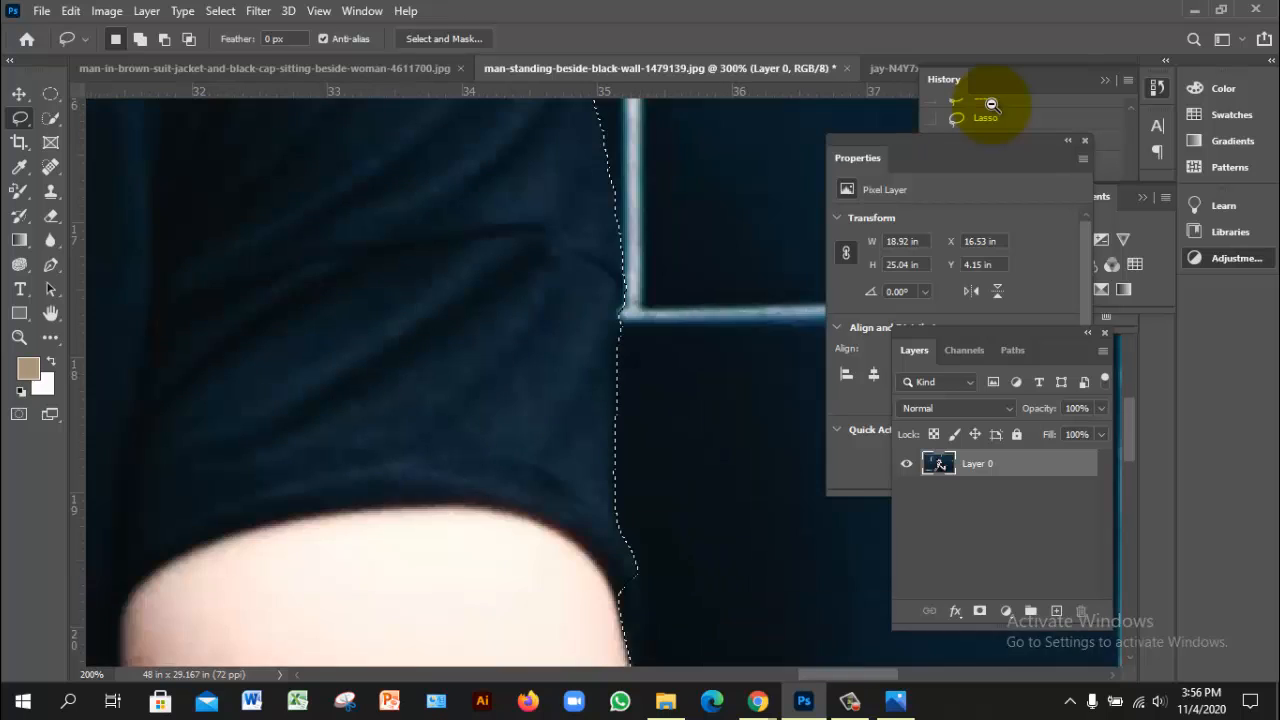
pyautogui.scroll(-3, 625, 378)
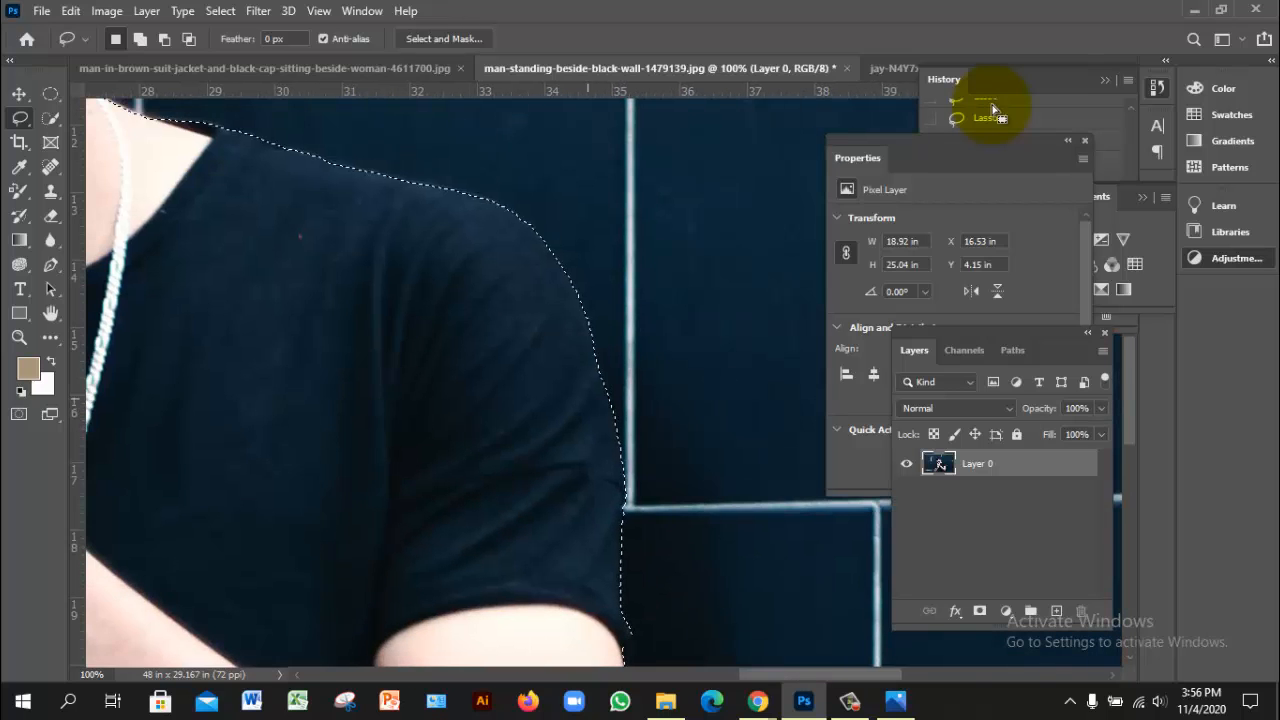
pyautogui.scroll(5, 630, 460)
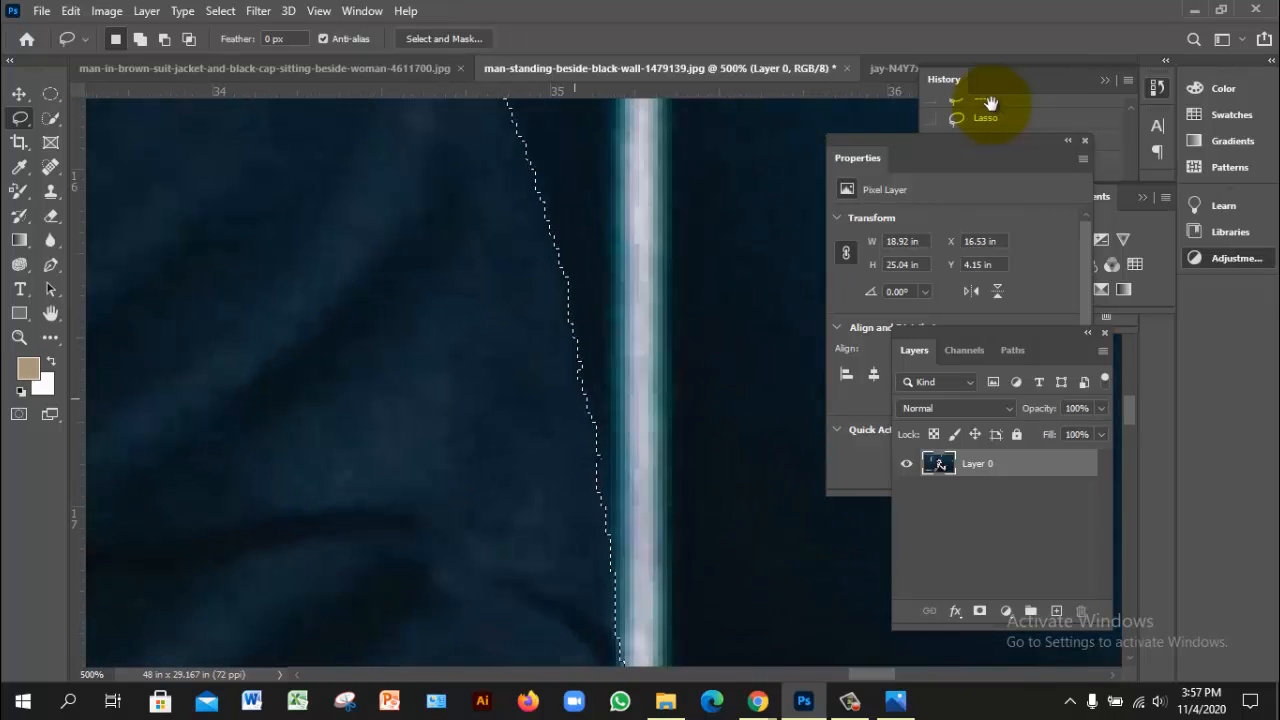
pyautogui.scroll(1, 577, 400)
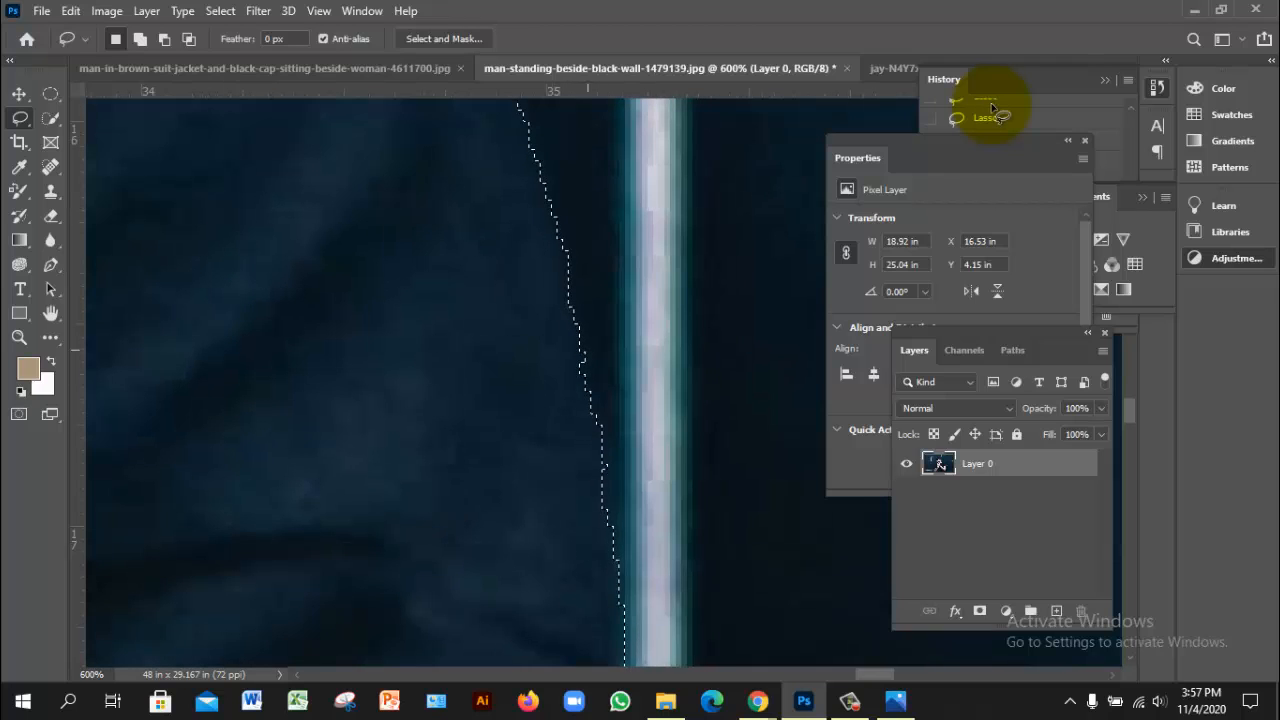
pyautogui.press('shift')
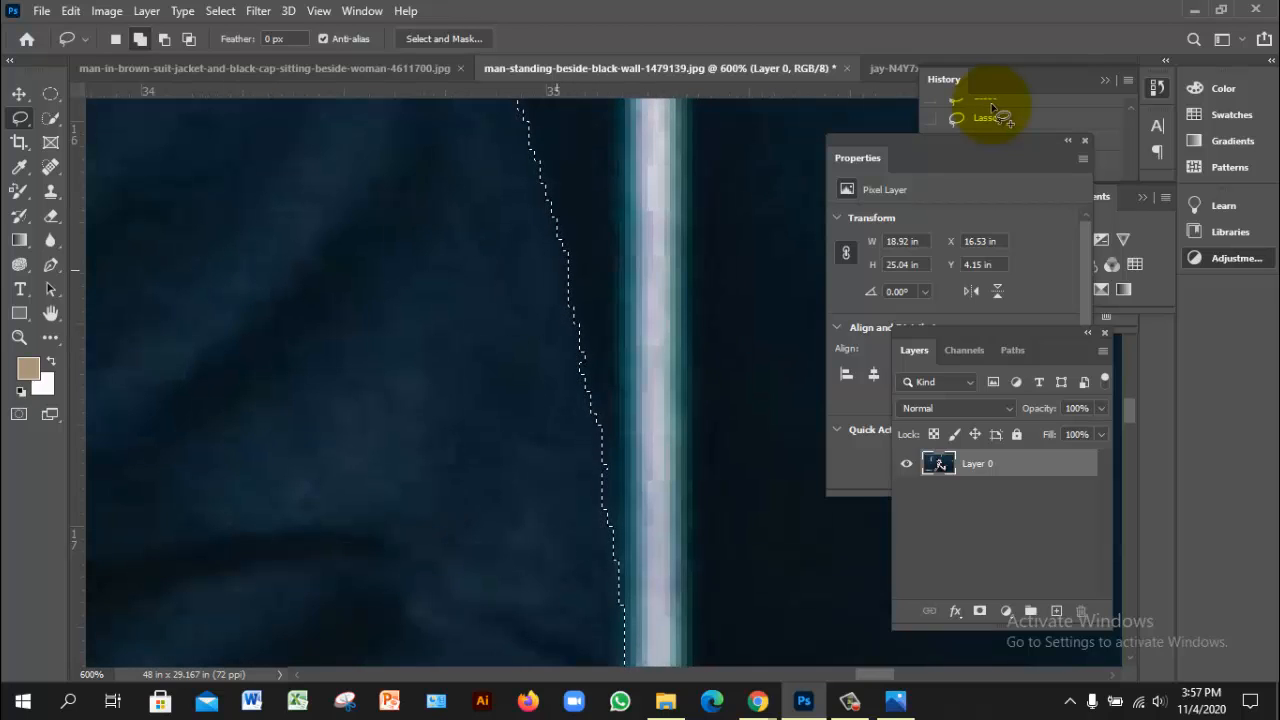
pyautogui.moveTo(556, 268)
pyautogui.mouseDown()
pyautogui.moveTo(617, 428)
pyautogui.moveTo(618, 504)
pyautogui.moveTo(600, 522)
pyautogui.moveTo(564, 322)
pyautogui.mouseUp()
# - Add a layer mask to Layer 0 from the refined selection to hide the brick wall
pyautogui.hotkey('ctrl', '-')
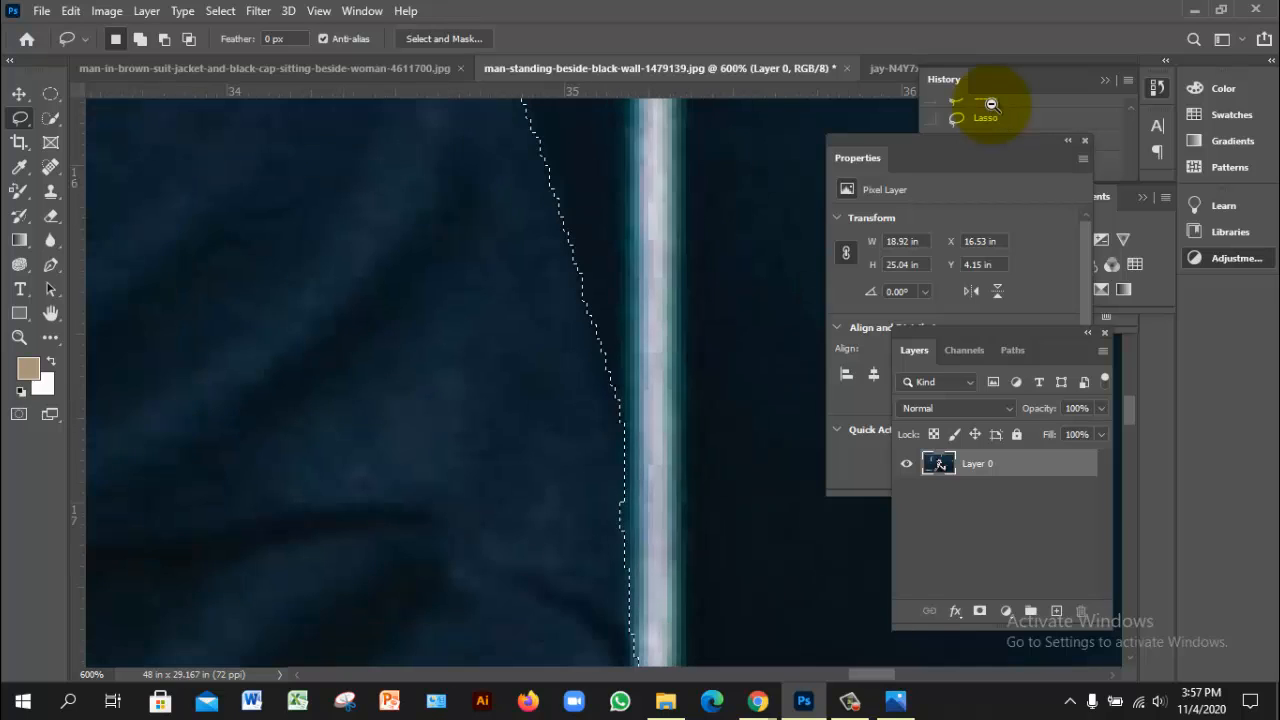
pyautogui.hotkey('ctrl', '-')
pyautogui.hotkey('ctrl', '-')
pyautogui.hotkey('ctrl', '-')
pyautogui.hotkey('ctrl', '-')
pyautogui.hotkey('ctrl', '-')
pyautogui.hotkey('ctrl', '-')
pyautogui.hotkey('ctrl', '-')
pyautogui.hotkey('ctrl', '-')
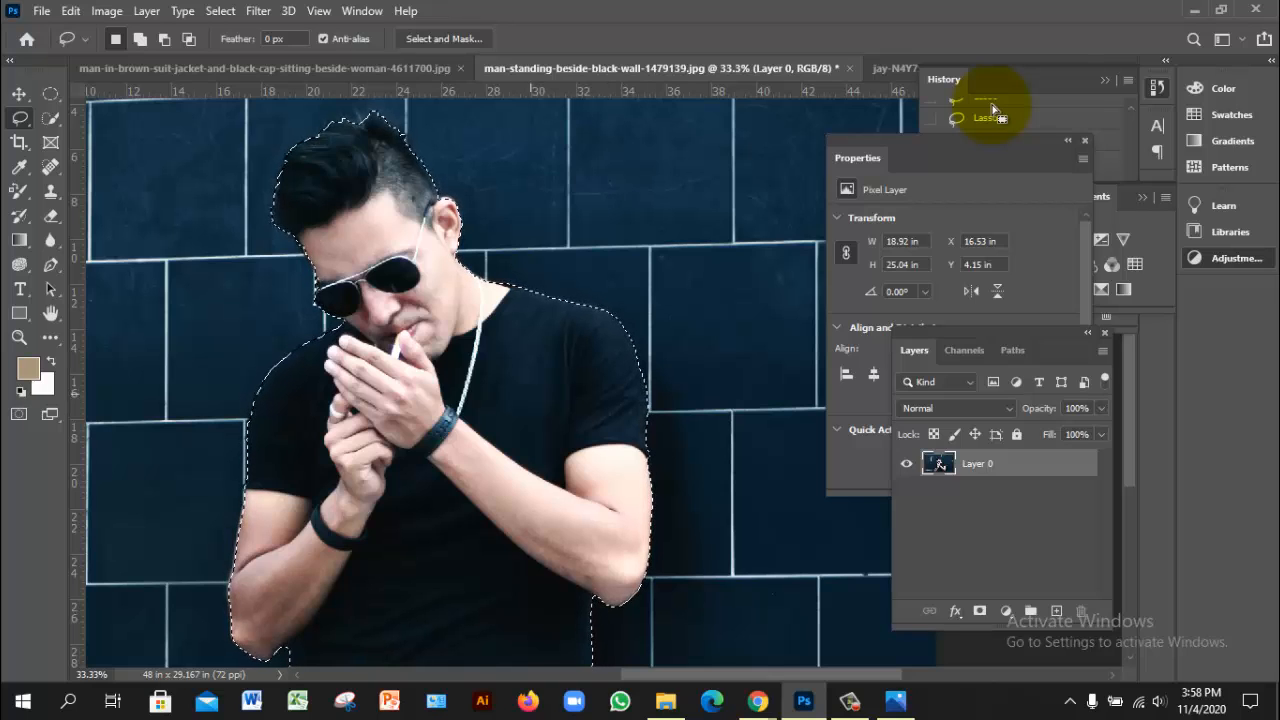
pyautogui.hotkey('ctrl', '-')
pyautogui.hotkey('ctrl', '-')
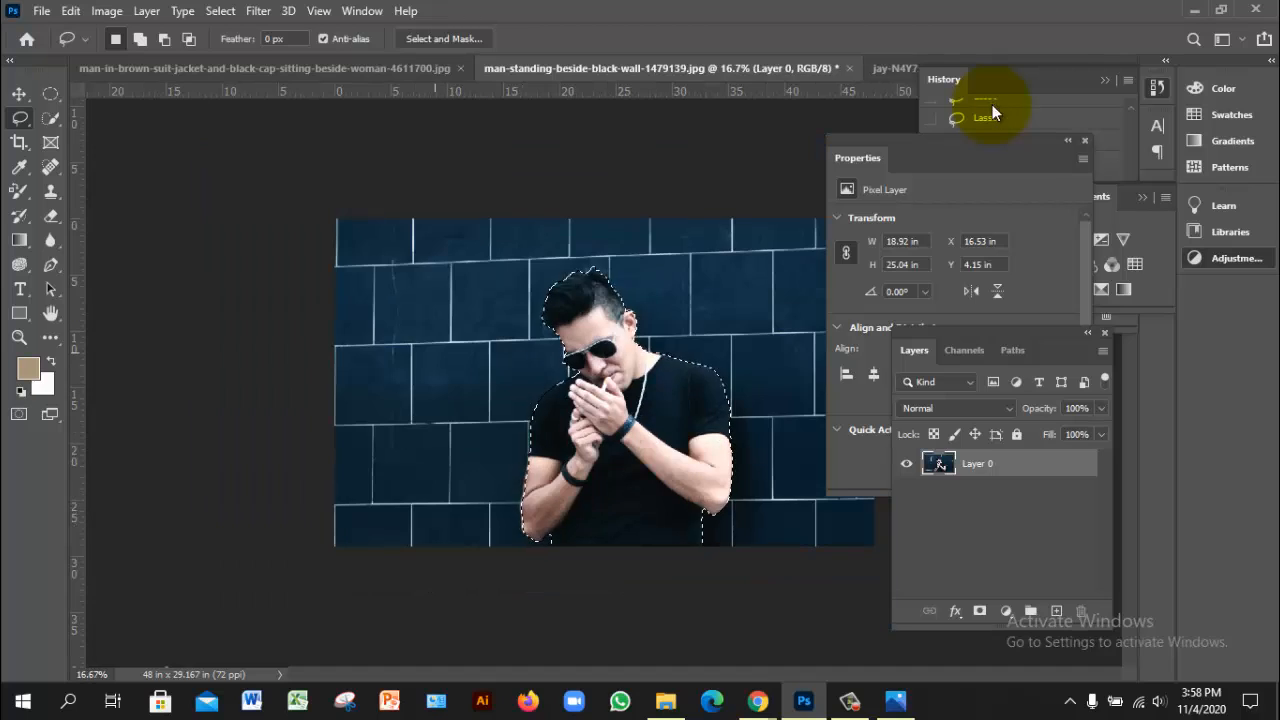
pyautogui.click(979, 610)
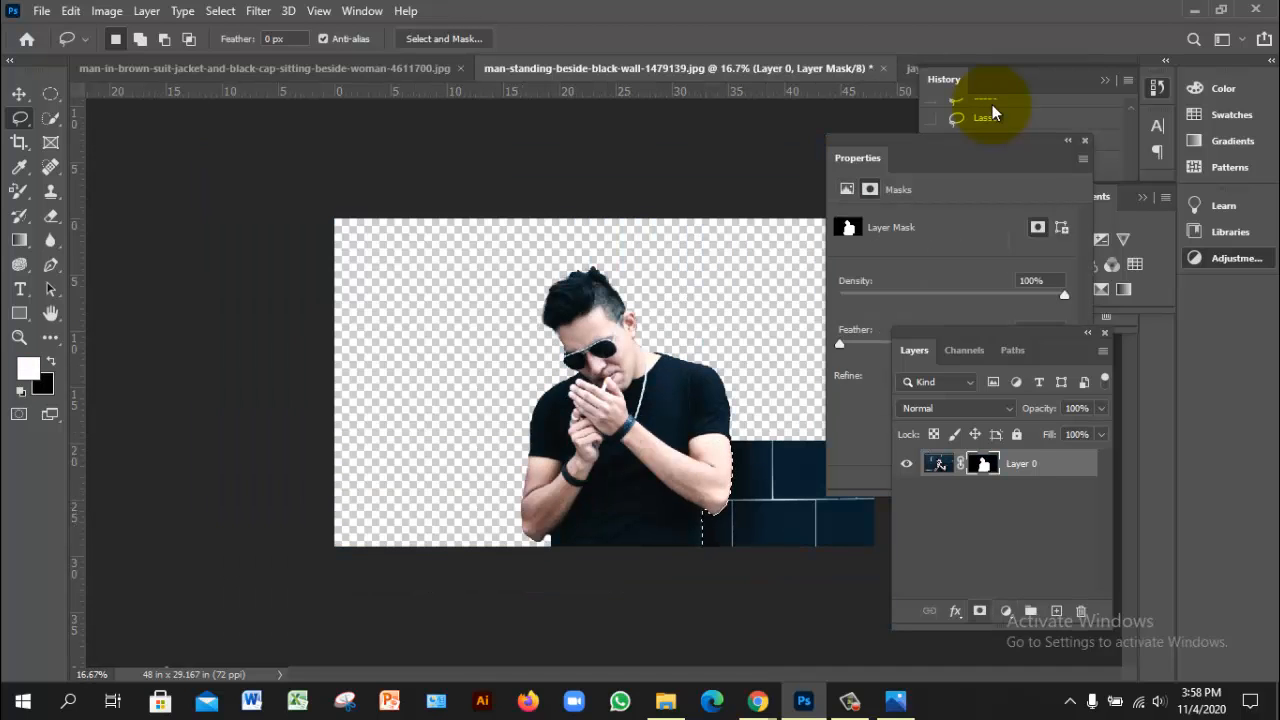
# - Look through the other open documents up to the street photo of the woman in the kimono
pyautogui.press('v')
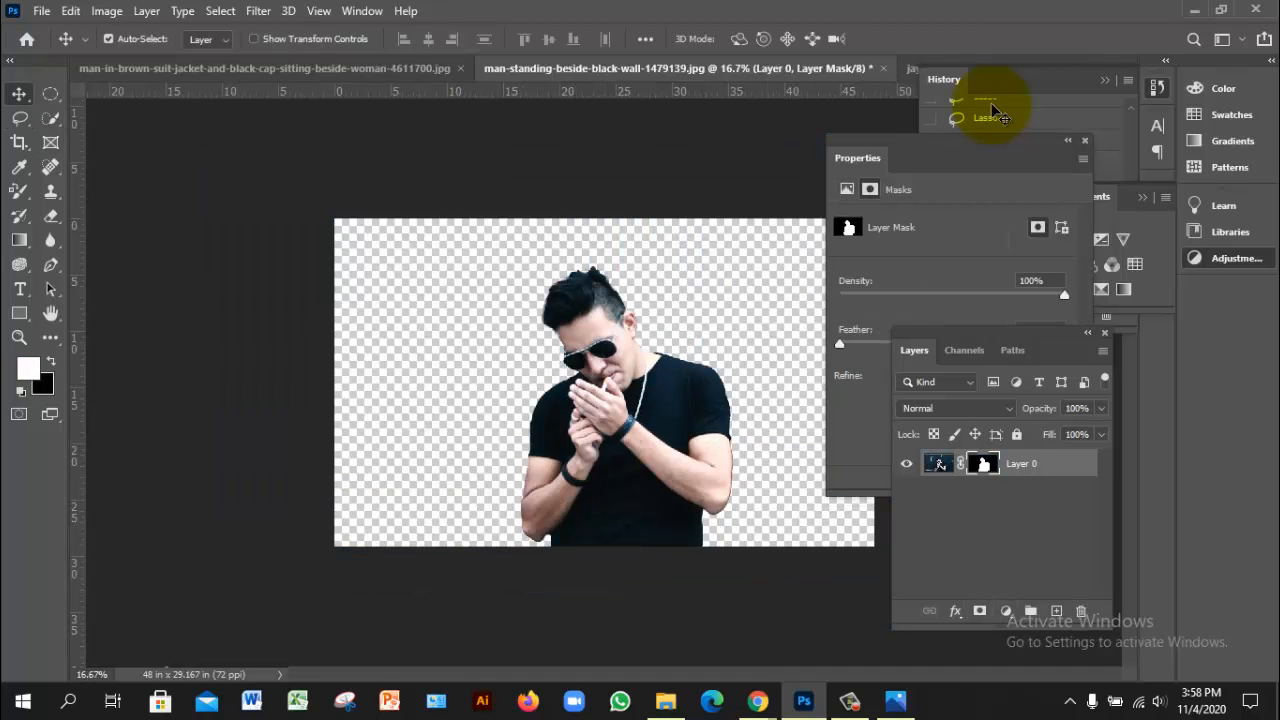
pyautogui.moveTo(653, 397); pyautogui.dragTo(625, 385)
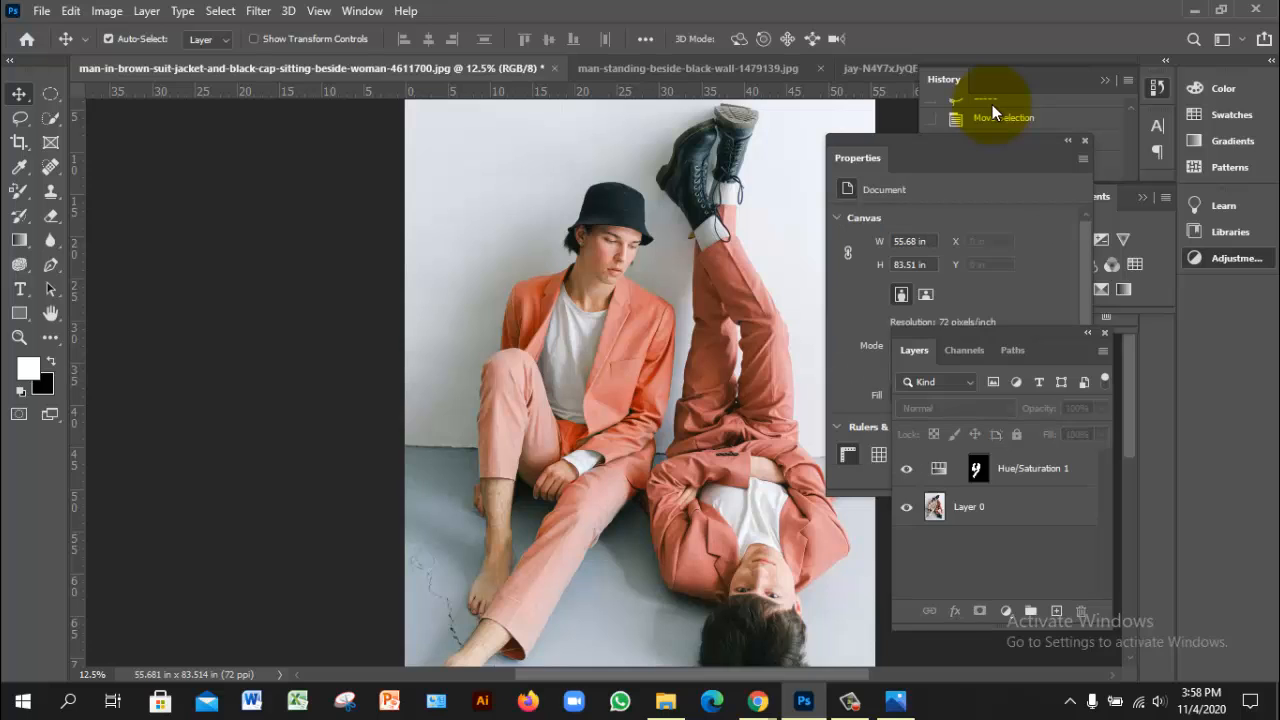
pyautogui.hotkey('ctrl', 'Tab')
pyautogui.hotkey('ctrl', 'Tab')
pyautogui.hotkey('ctrl', 'Tab')
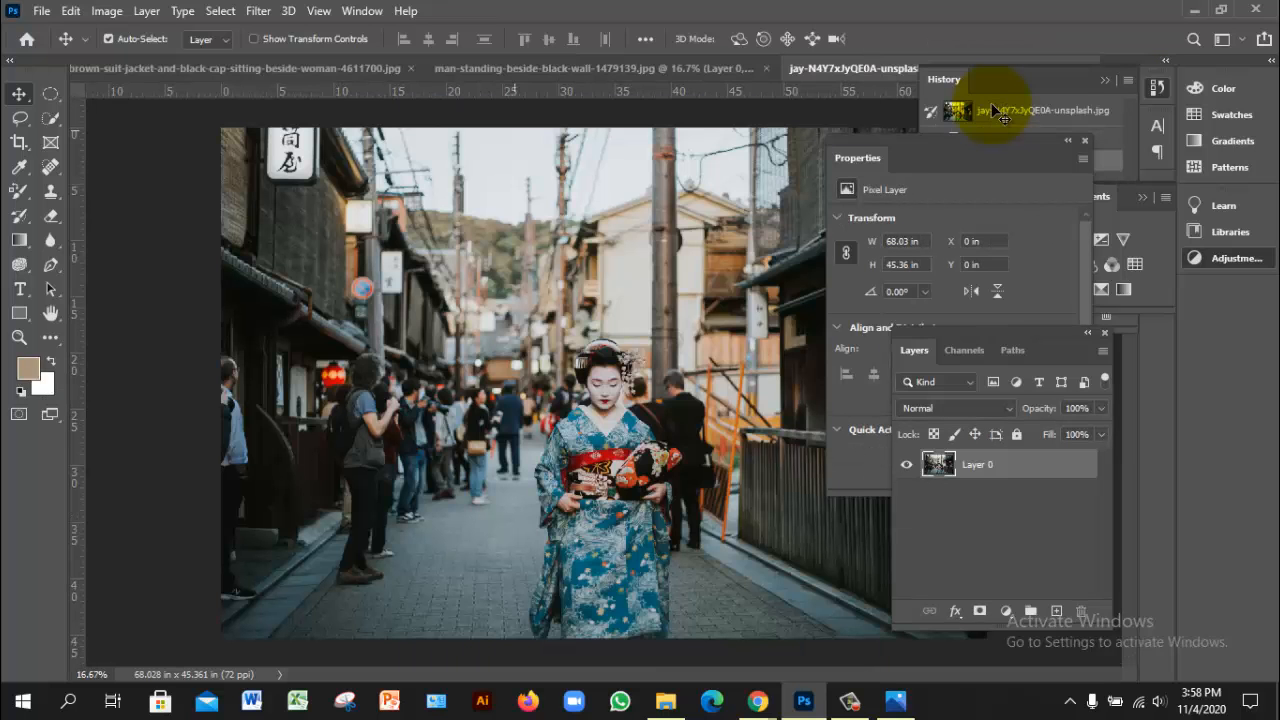
# - Copy the masked man into the street photo and place him in front of the kimono woman at about X 8.3 in, Y 16.2 in
pyautogui.click(540, 68)
pyautogui.moveTo(620, 443); pyautogui.dragTo(658, 337)
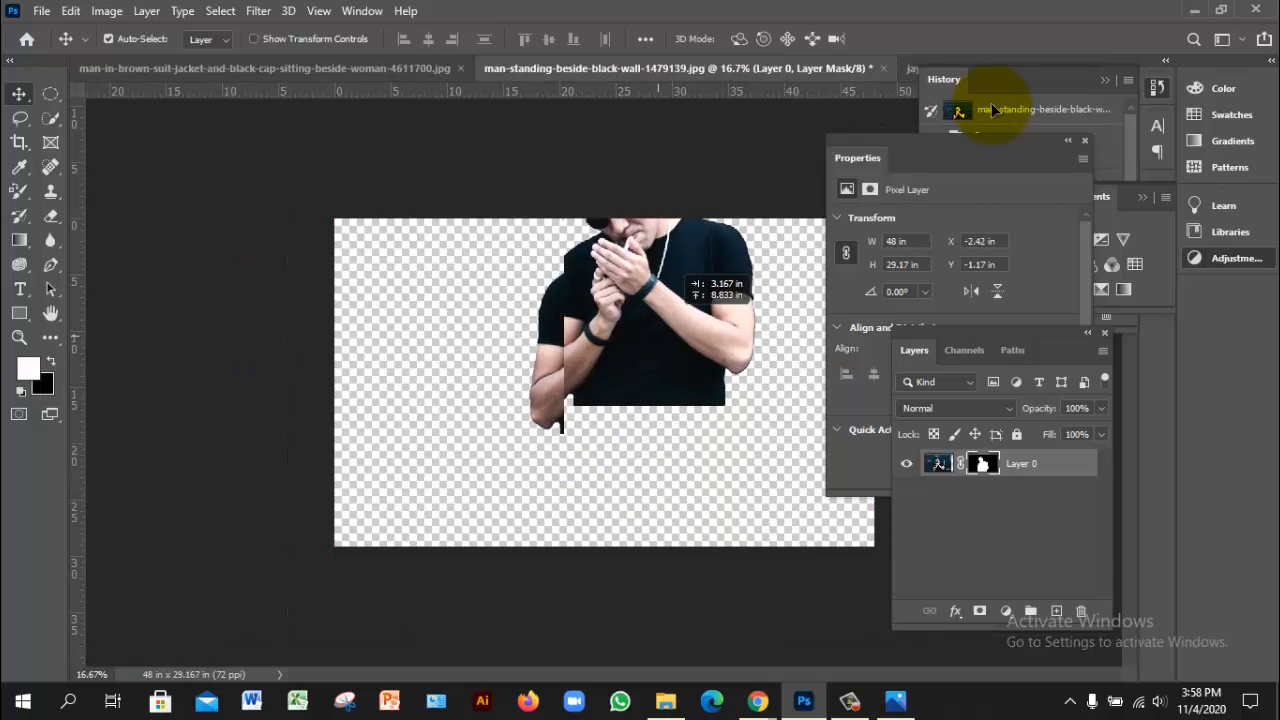
pyautogui.moveTo(992, 105); pyautogui.dragTo(993, 108)
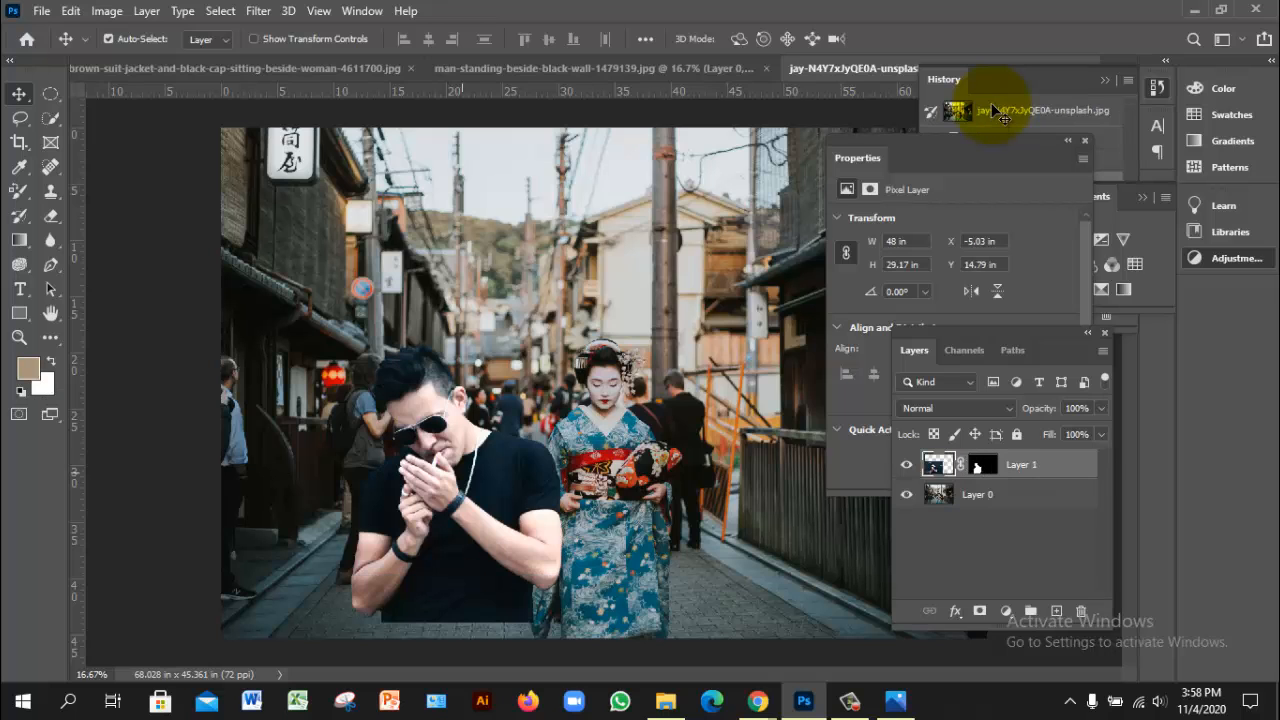
pyautogui.moveTo(460, 480)
pyautogui.mouseDown()
pyautogui.moveTo(417, 438)
pyautogui.moveTo(480, 473)
pyautogui.moveTo(617, 509)
pyautogui.mouseUp()
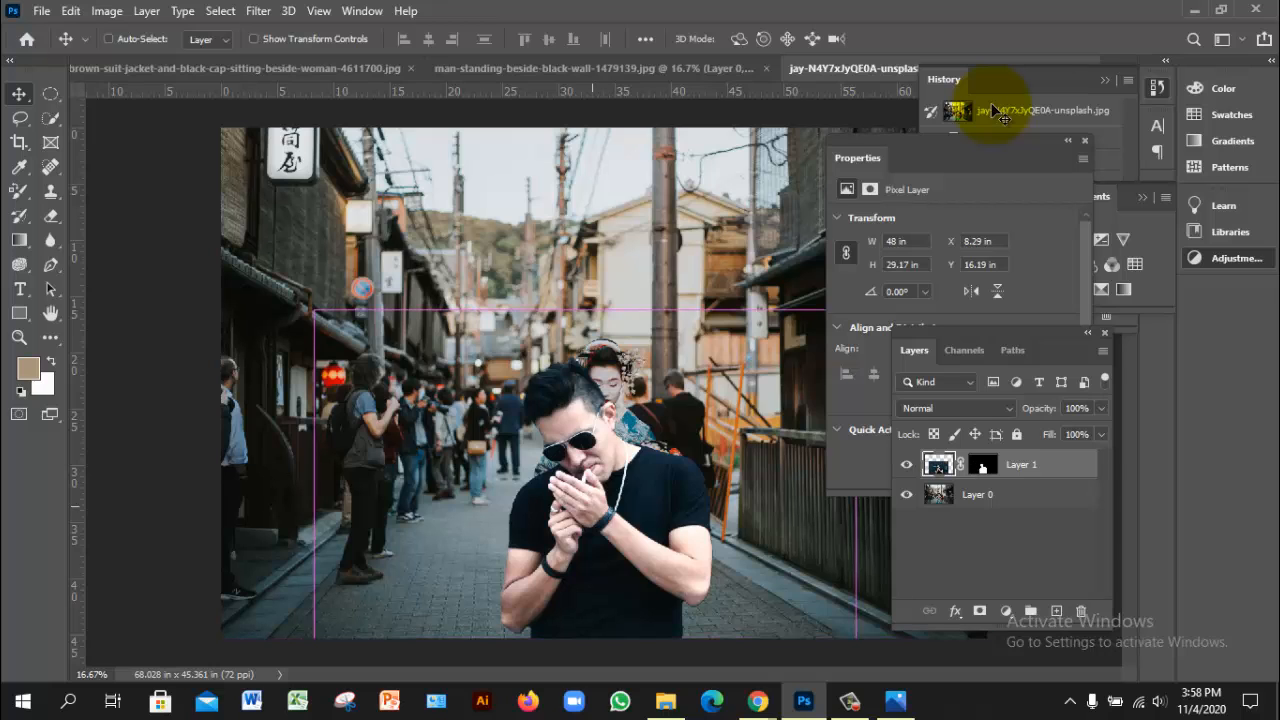
pyautogui.hotkey('ctrl', 't')
pyautogui.hotkey('ctrl', '-')
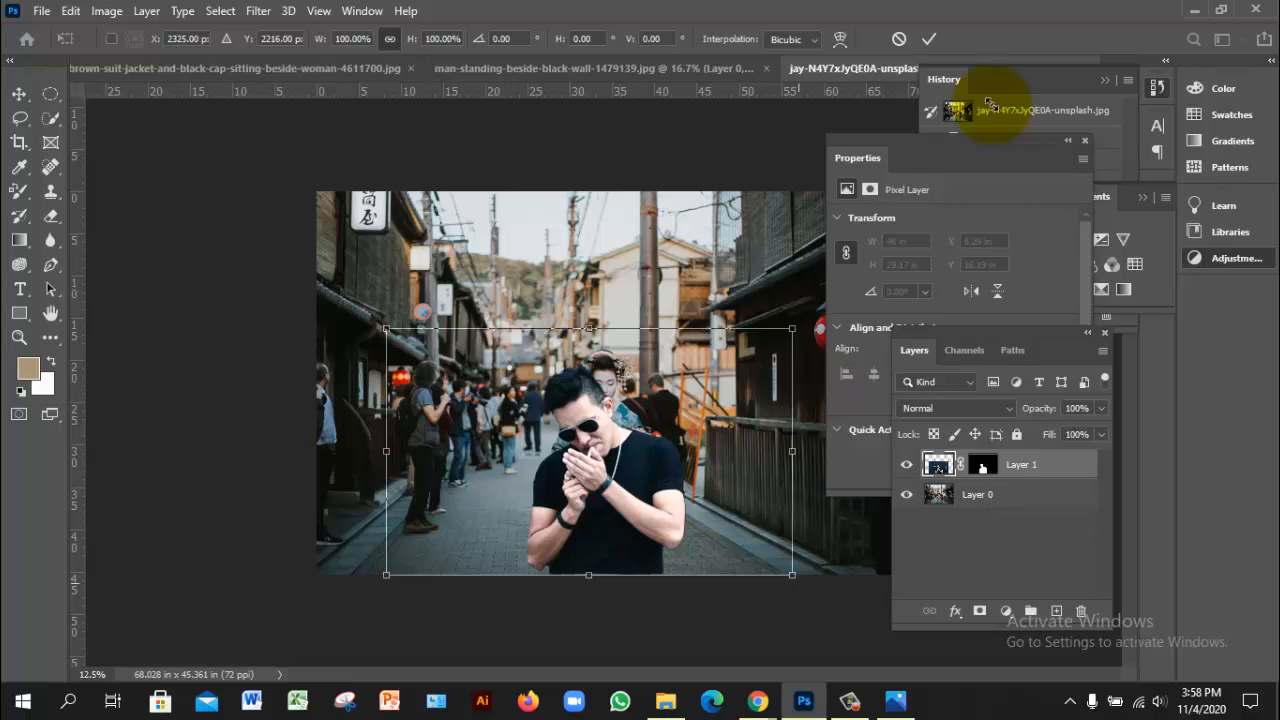
pyautogui.moveTo(792, 575); pyautogui.dragTo(855, 613)
pyautogui.moveTo(645, 515)
pyautogui.mouseDown()
pyautogui.moveTo(668, 508)
pyautogui.moveTo(650, 508)
pyautogui.moveTo(646, 491)
pyautogui.mouseUp()
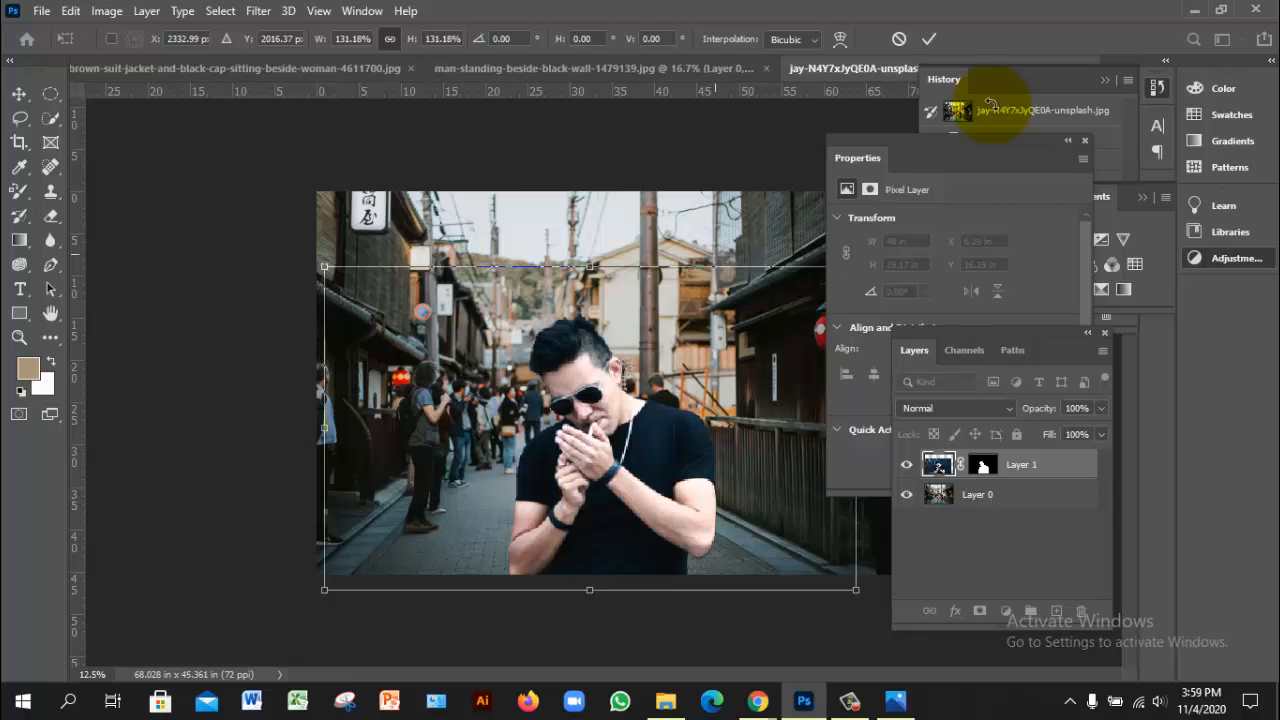
# - Add a second copy of the masked man from the wall photo to the street photo and undo it
pyautogui.hotkey('ctrl', 'shift', 'Tab')
pyautogui.moveTo(630, 375); pyautogui.dragTo(654, 359)
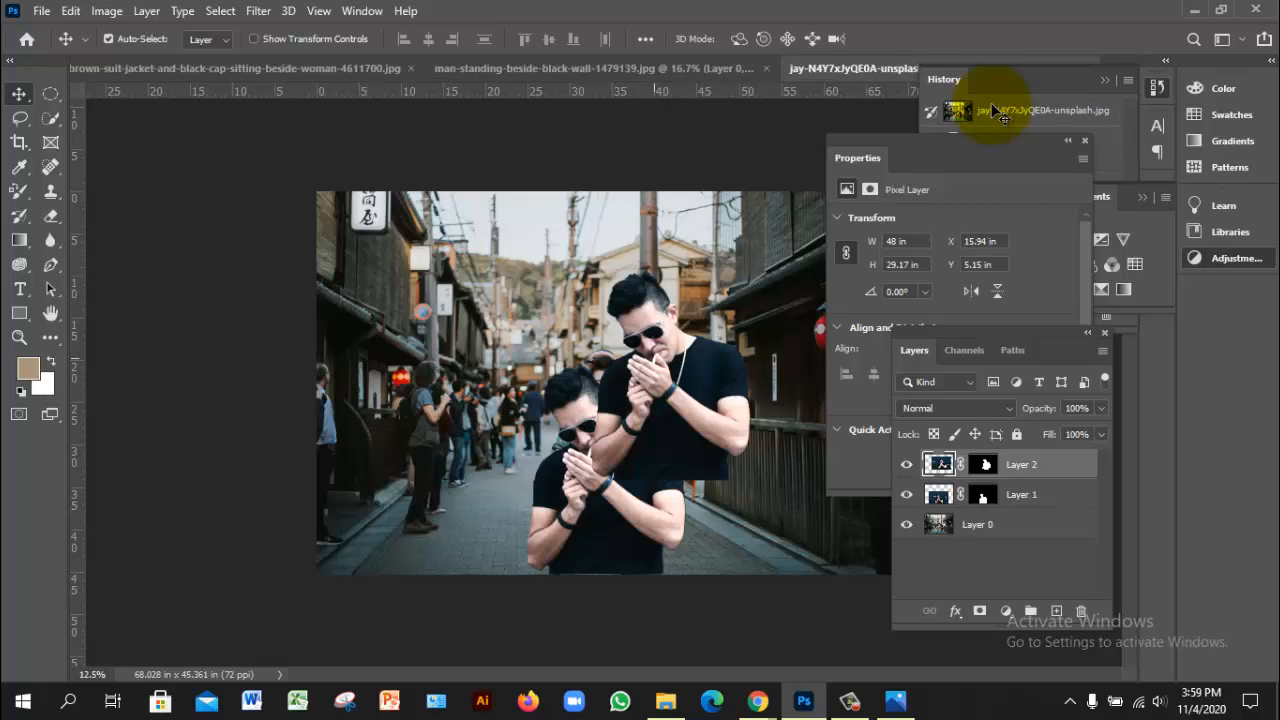
pyautogui.hotkey('ctrl', 'z')
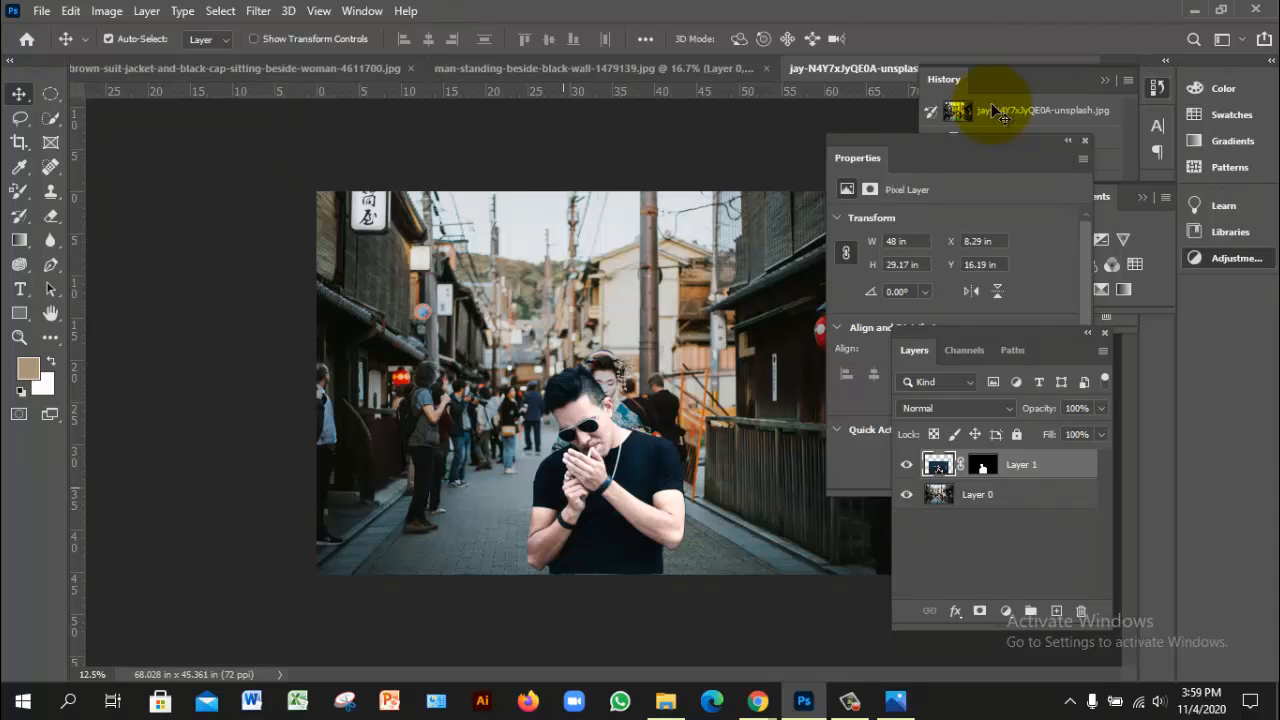
# - Free Transform the man to about 138% of his size and shift him slightly up to cover the woman
pyautogui.hotkey('ctrl', 't')
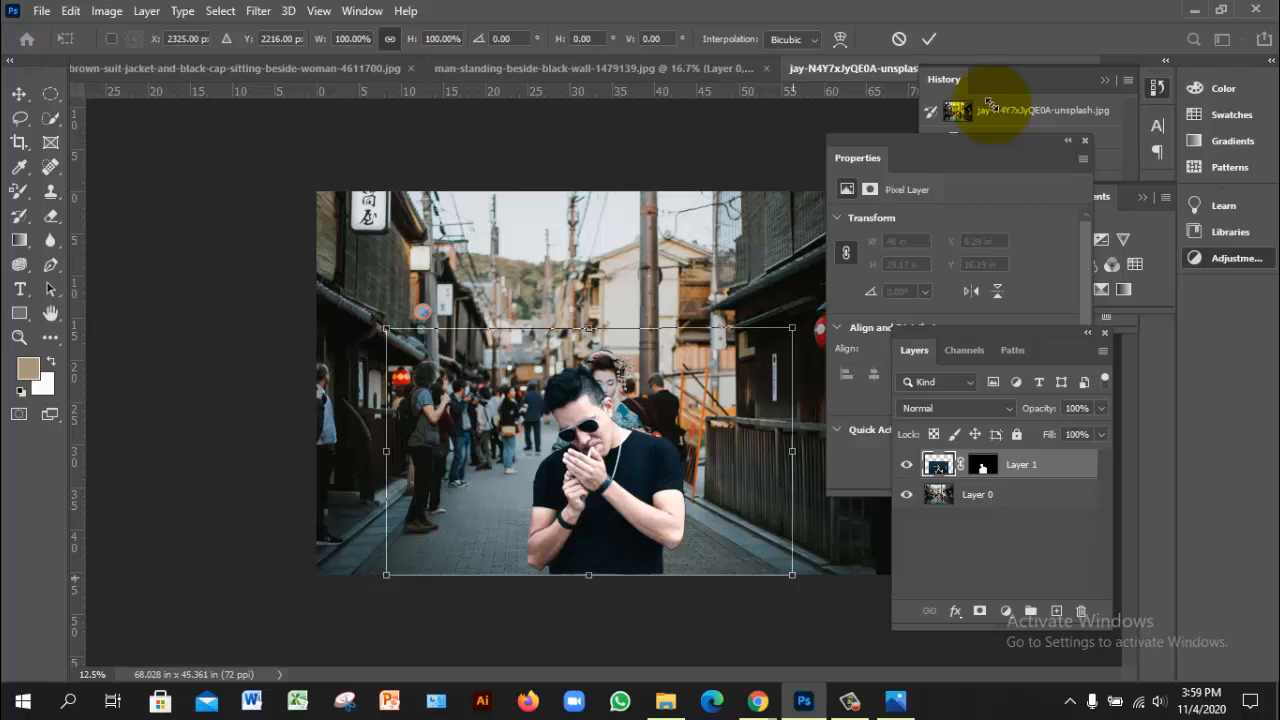
pyautogui.moveTo(792, 575); pyautogui.dragTo(869, 621)
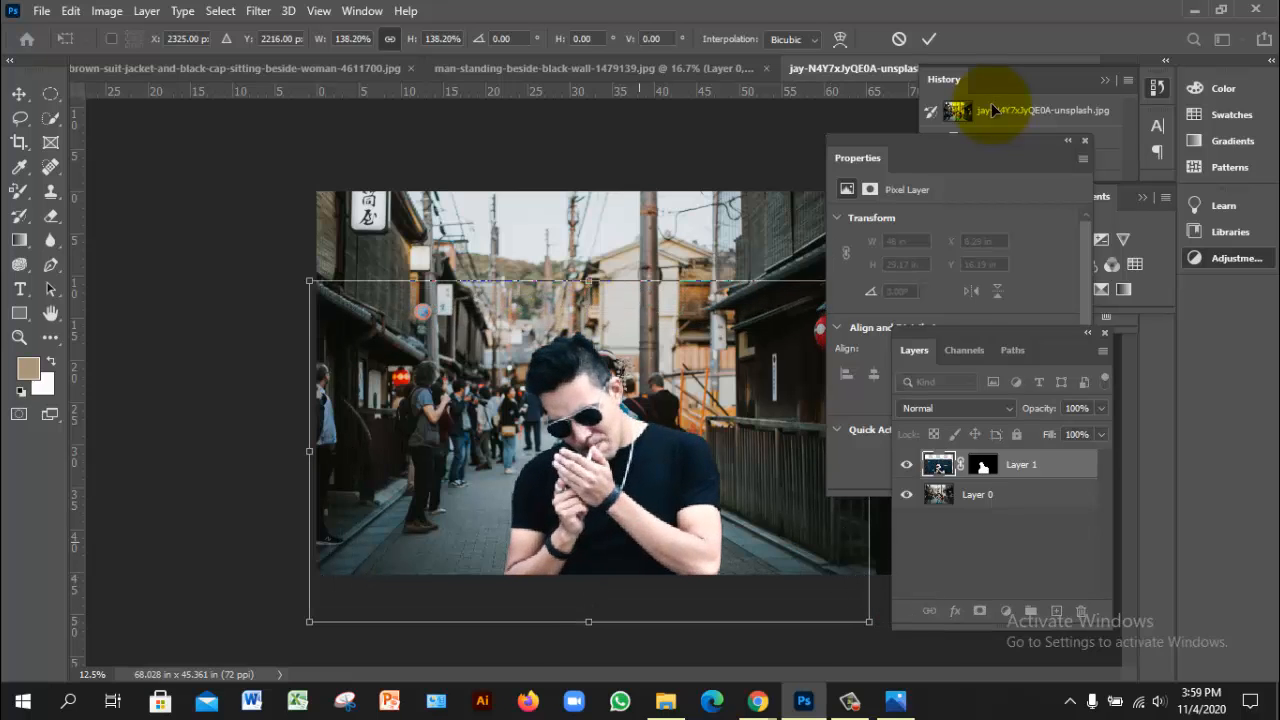
pyautogui.moveTo(640, 542); pyautogui.dragTo(648, 522)
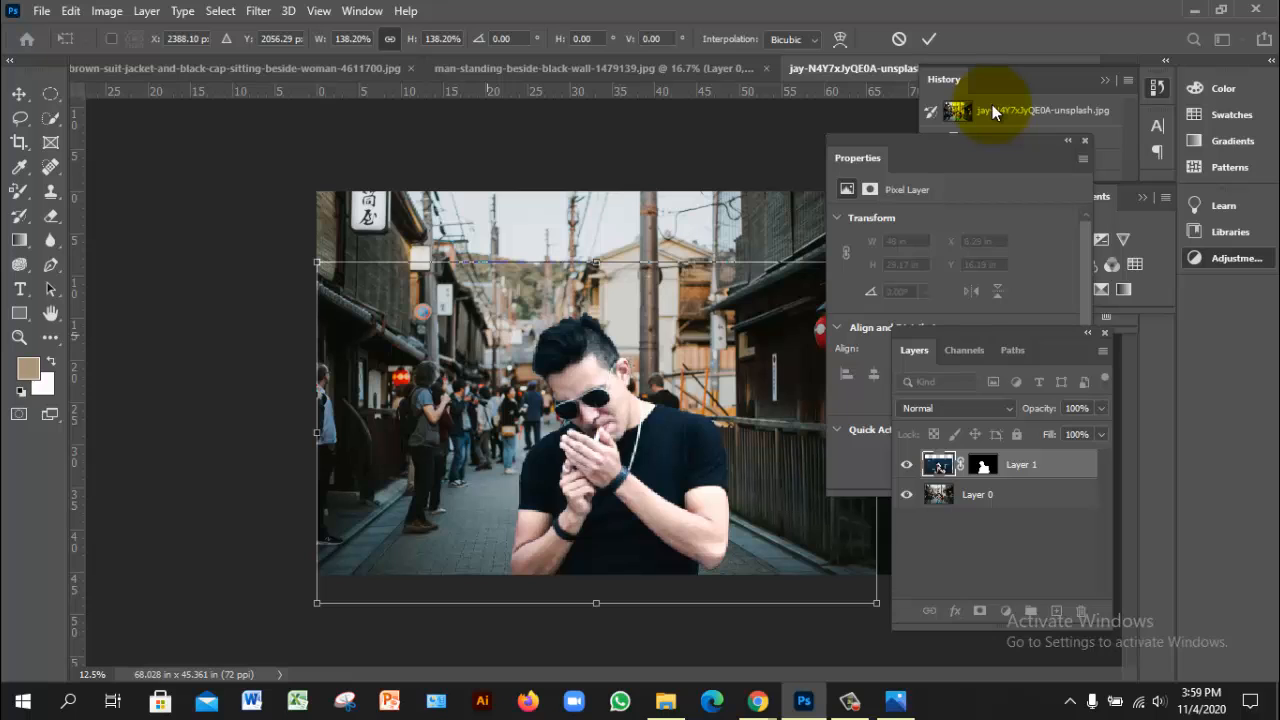
# - Warp the man layer, pulling the corners and curve handles of its left edge inward
pyautogui.rightClick(488, 336)
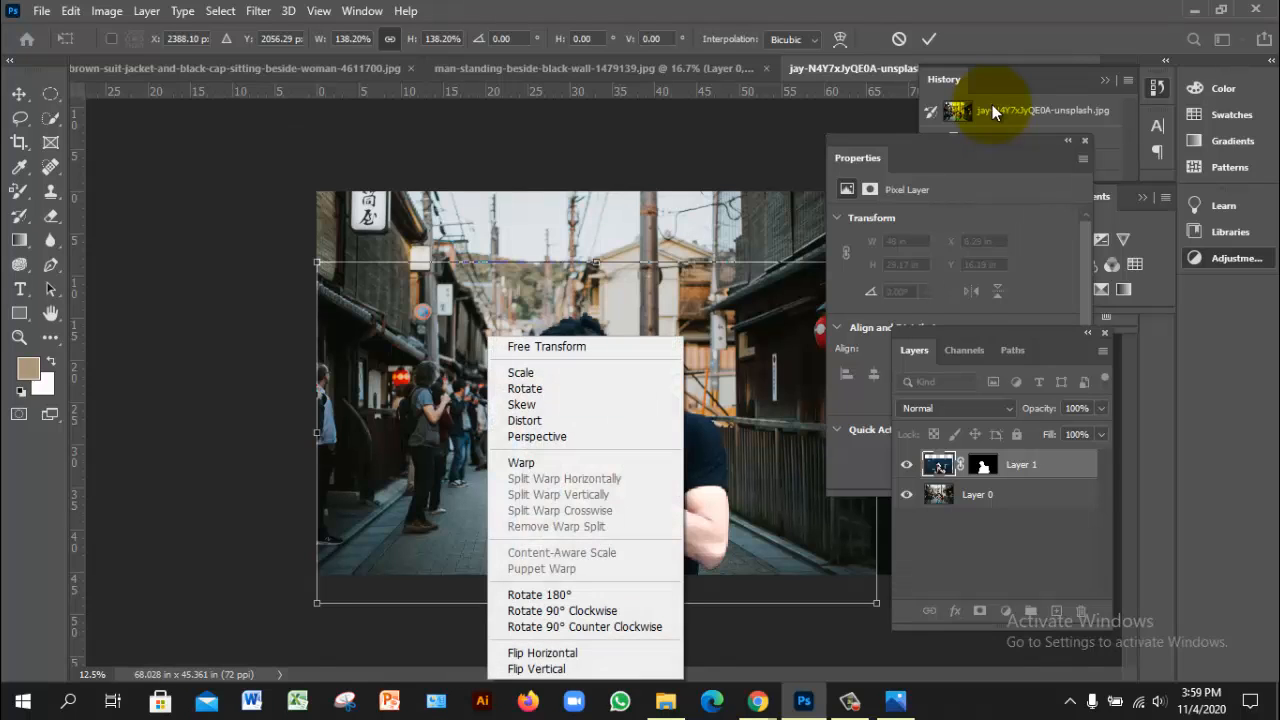
pyautogui.click(521, 462)
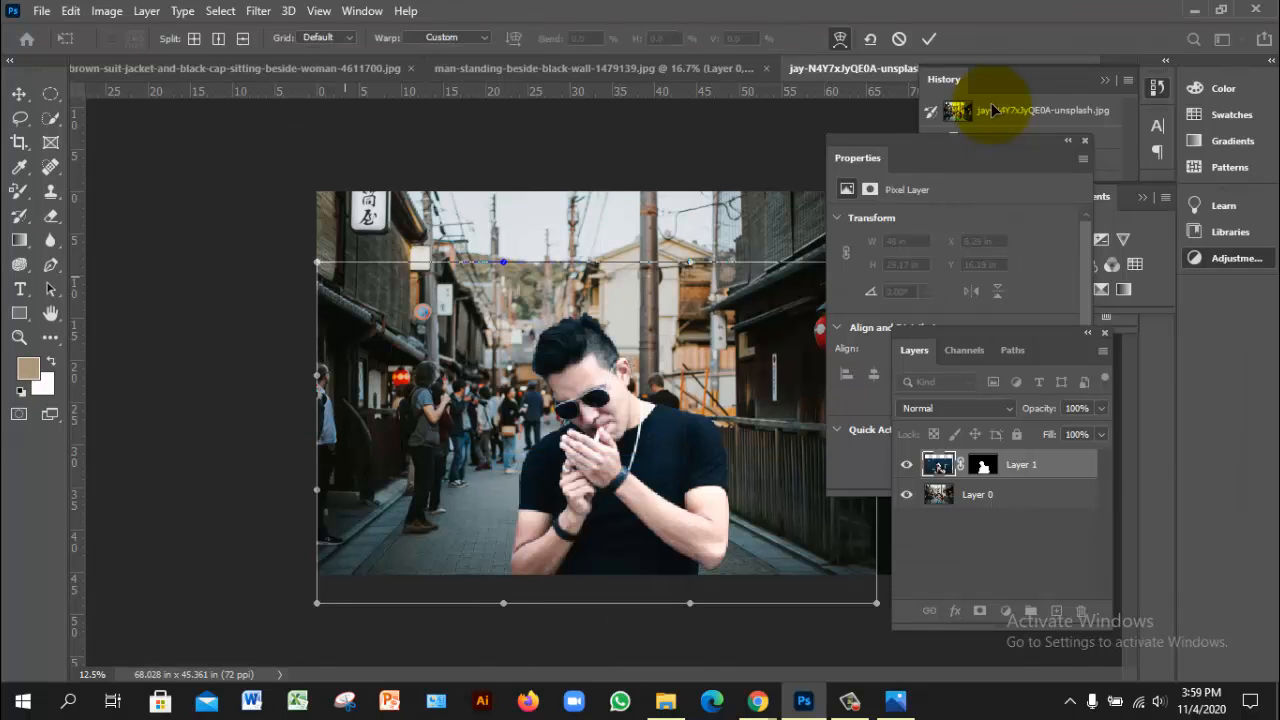
pyautogui.moveTo(317, 262); pyautogui.dragTo(349, 265)
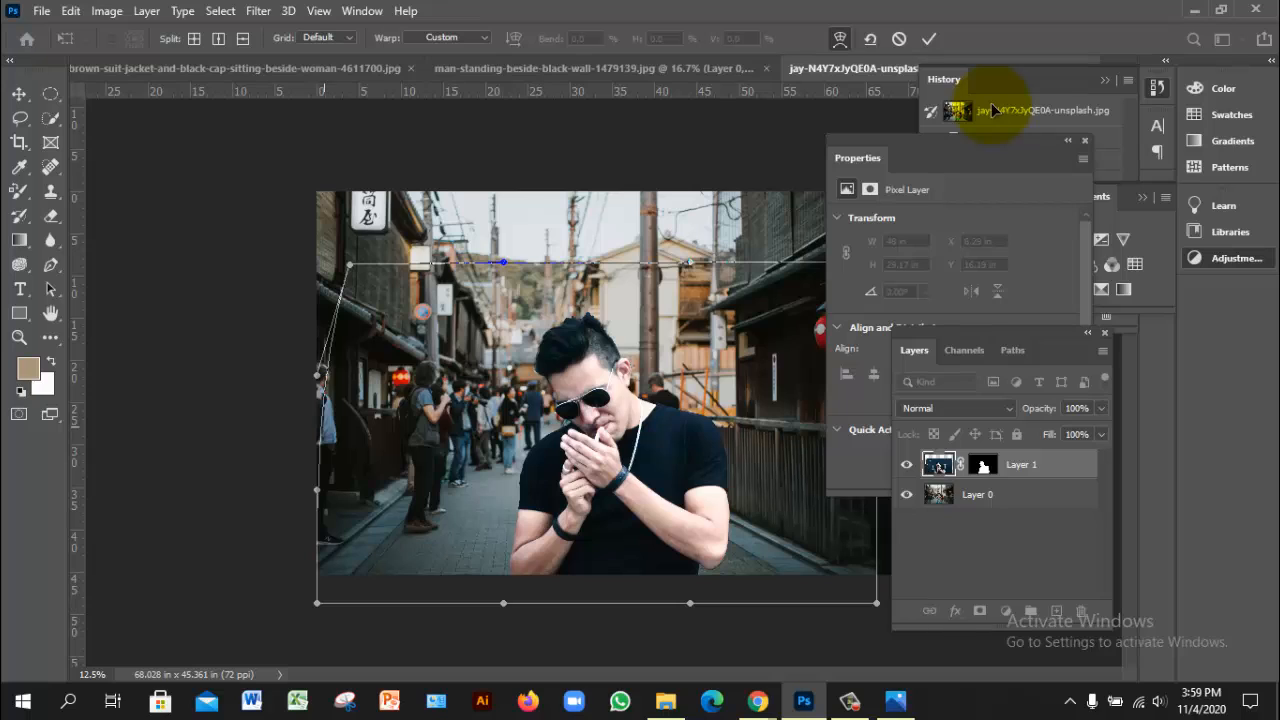
pyautogui.hotkey('ctrl', 'z')
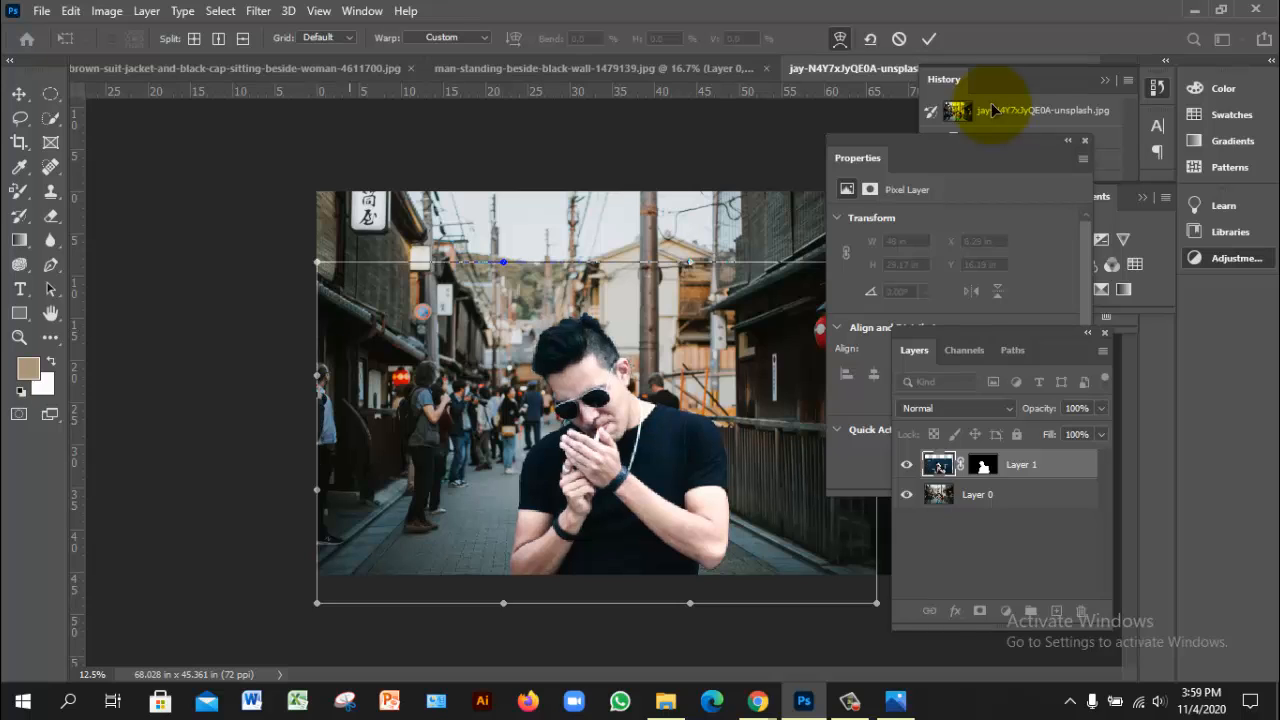
pyautogui.moveTo(317, 603); pyautogui.dragTo(395, 603)
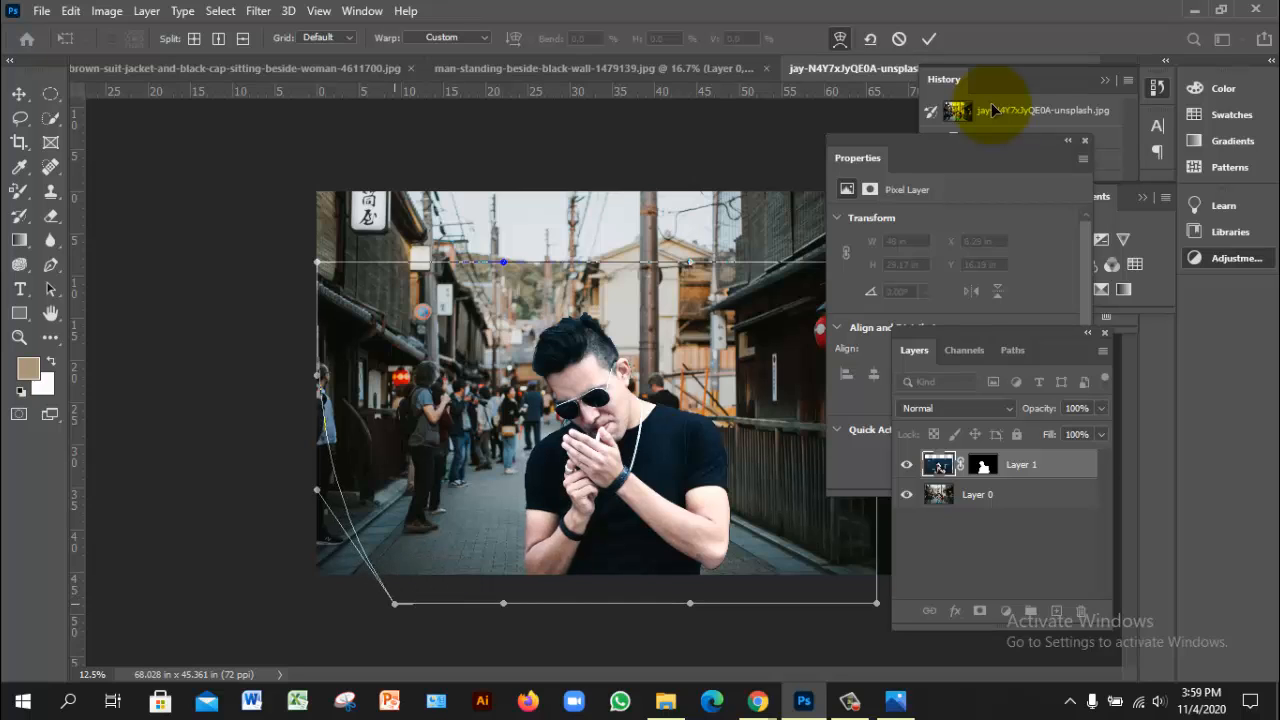
pyautogui.moveTo(317, 262); pyautogui.dragTo(358, 265)
pyautogui.moveTo(319, 375); pyautogui.dragTo(368, 372)
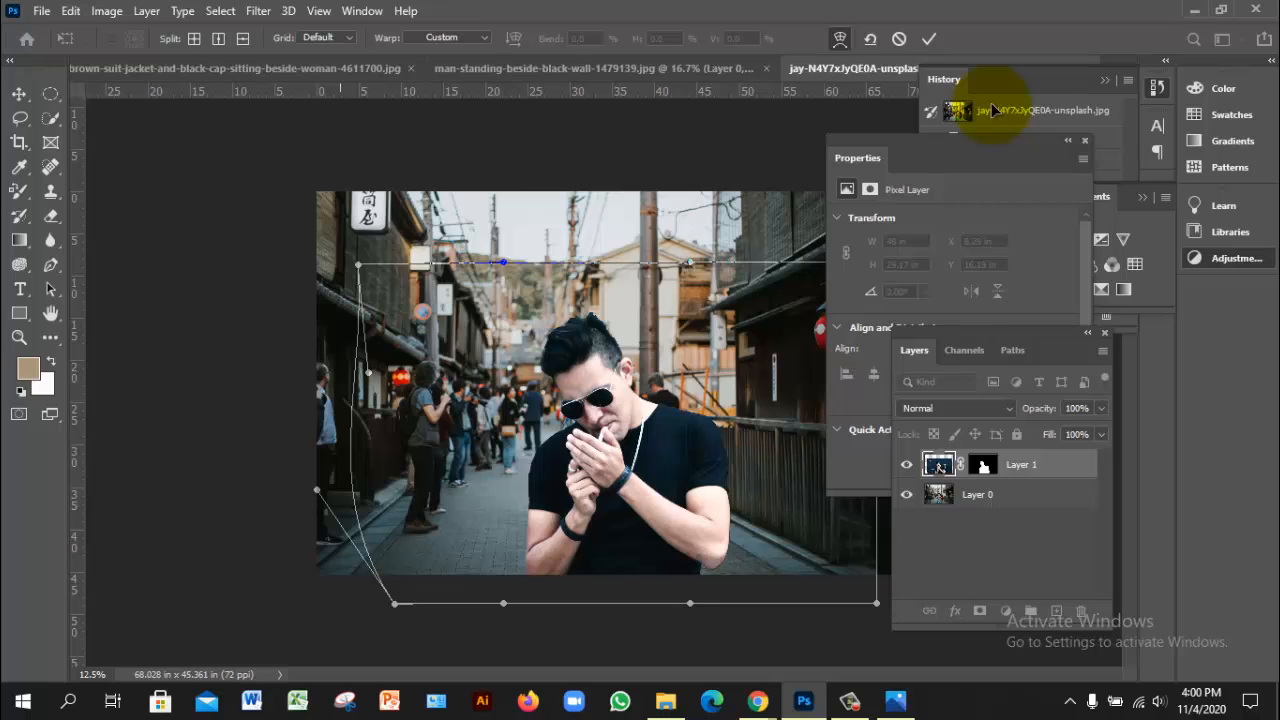
pyautogui.moveTo(316, 490); pyautogui.dragTo(399, 495)
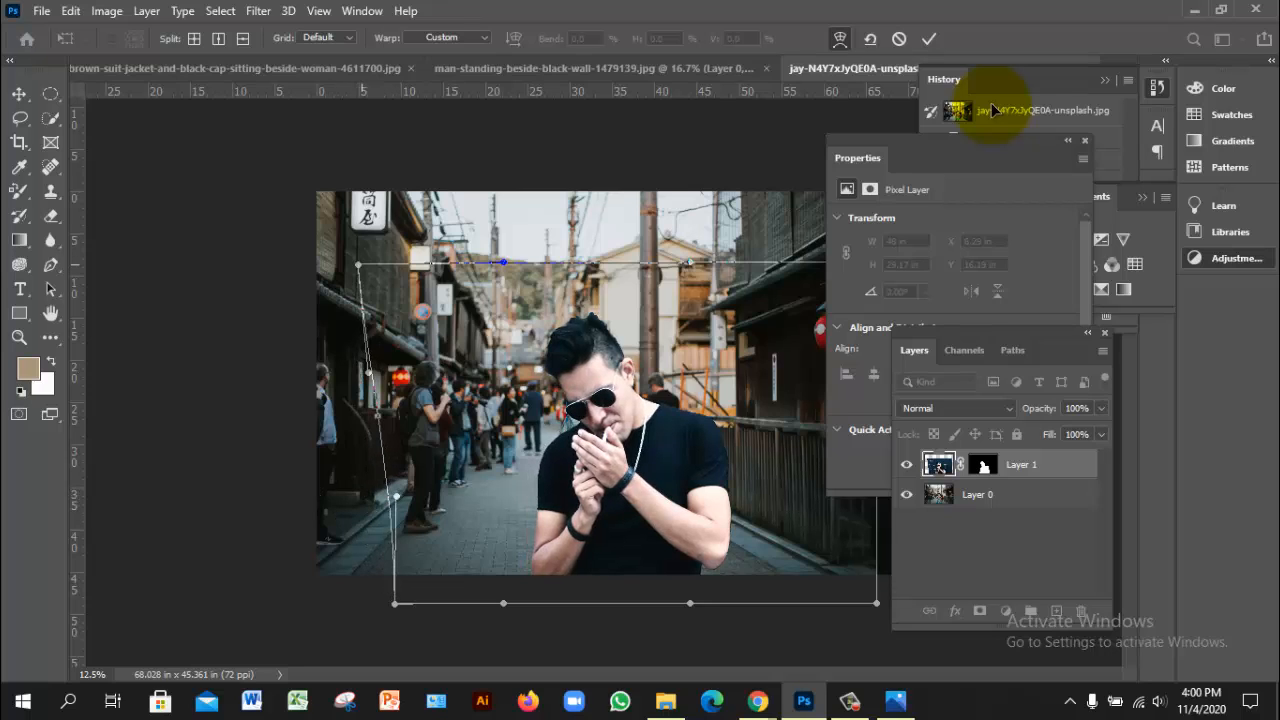
# - Pull the warp's left corners and handles further toward the man to slim his left side, and apply the transform
pyautogui.moveTo(358, 265); pyautogui.dragTo(391, 270)
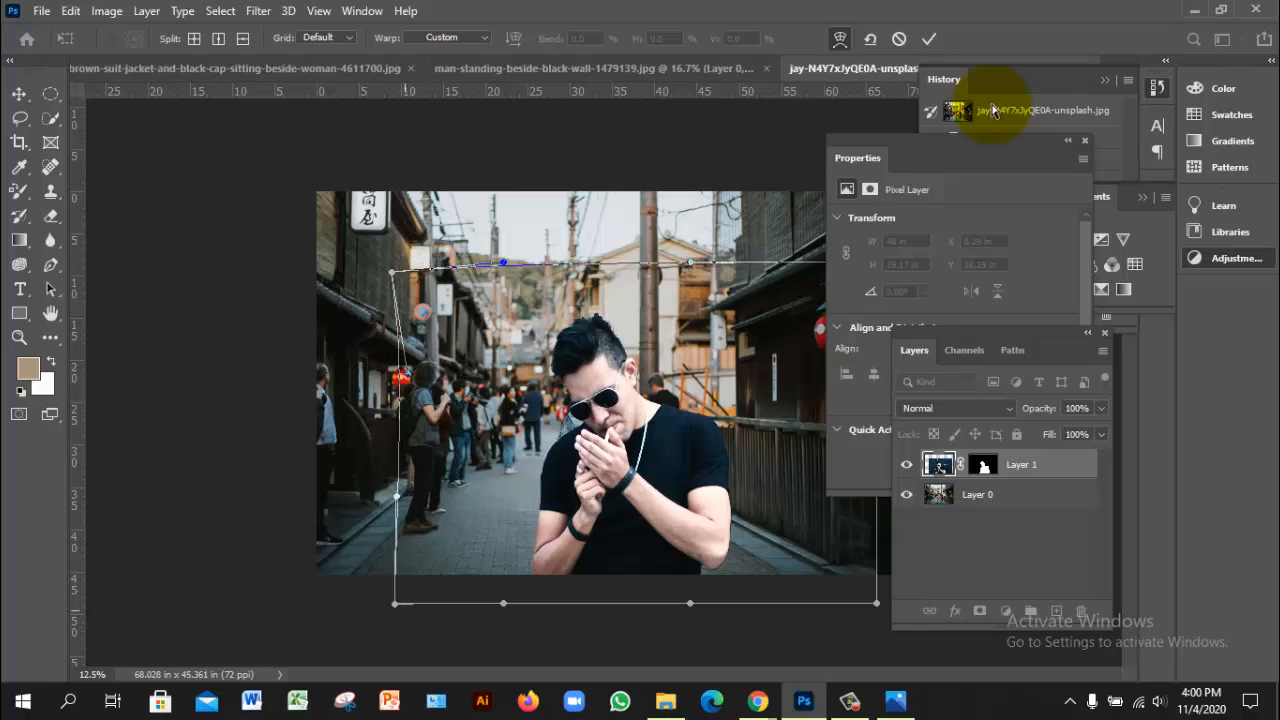
pyautogui.moveTo(395, 604); pyautogui.dragTo(432, 601)
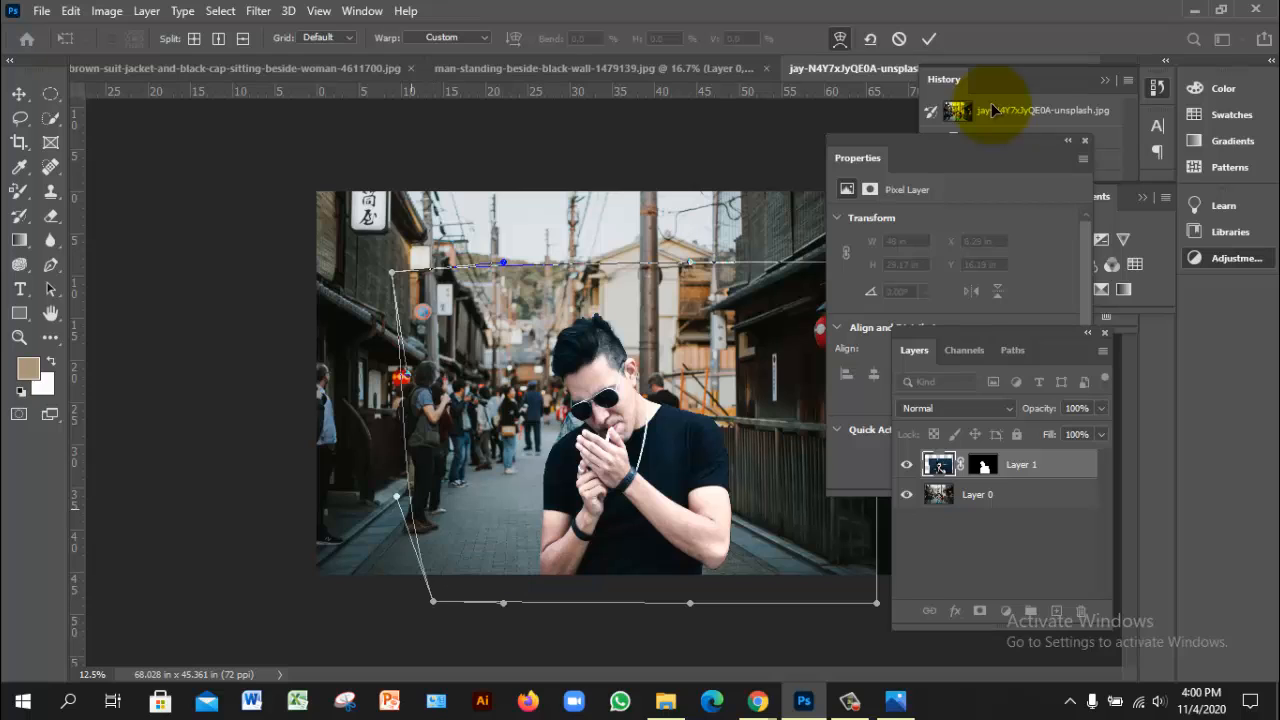
pyautogui.moveTo(396, 496); pyautogui.dragTo(432, 502)
pyautogui.moveTo(392, 271)
pyautogui.mouseDown()
pyautogui.moveTo(420, 273)
pyautogui.moveTo(378, 273)
pyautogui.mouseUp()
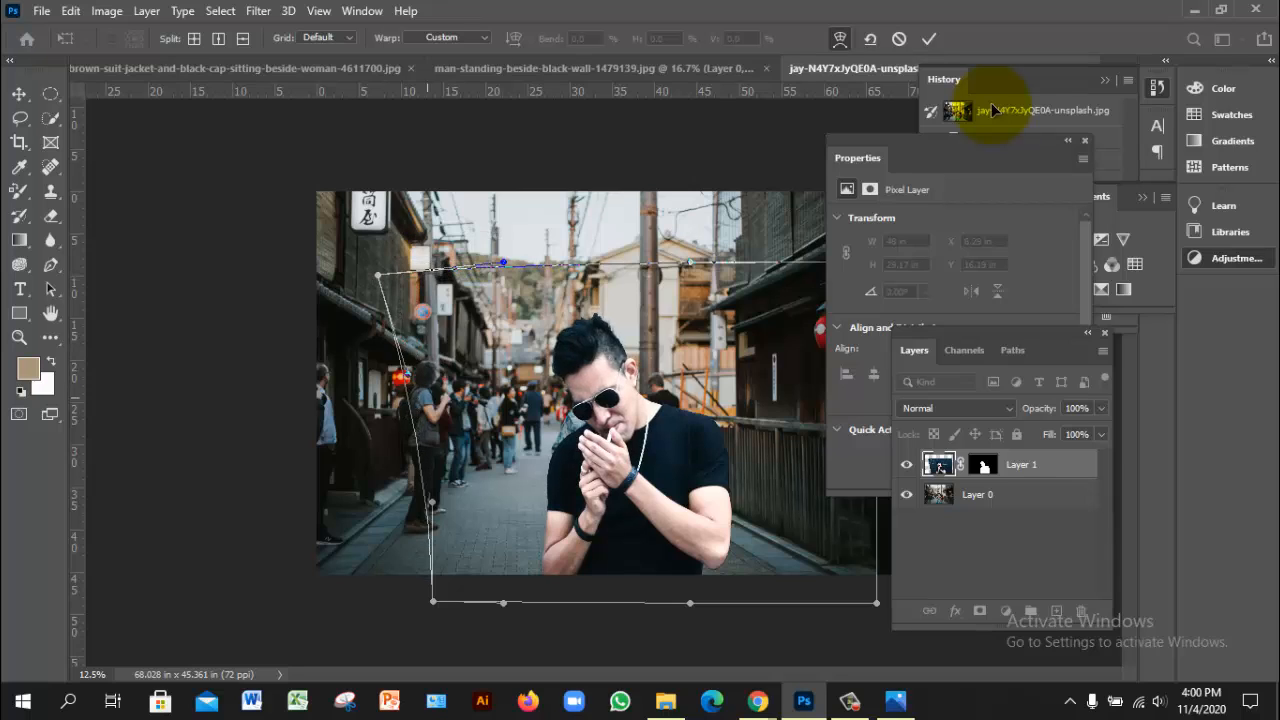
pyautogui.moveTo(432, 502); pyautogui.dragTo(466, 501)
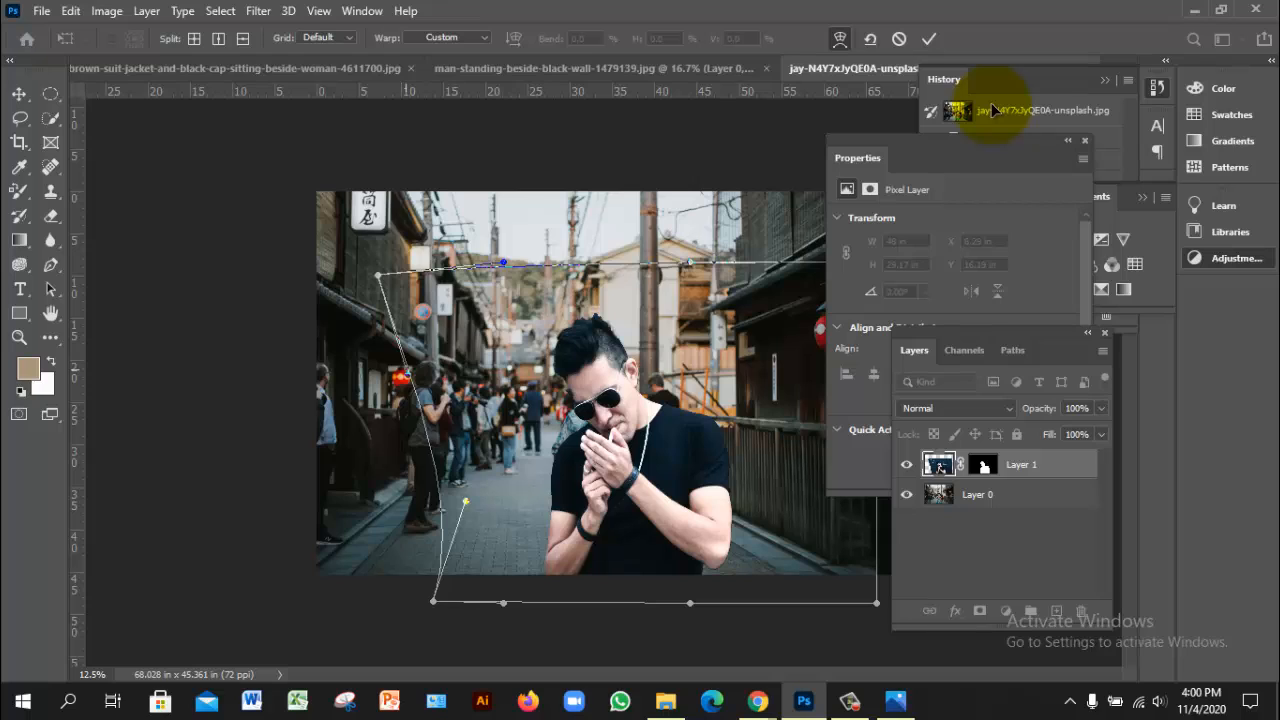
pyautogui.moveTo(408, 372); pyautogui.dragTo(427, 376)
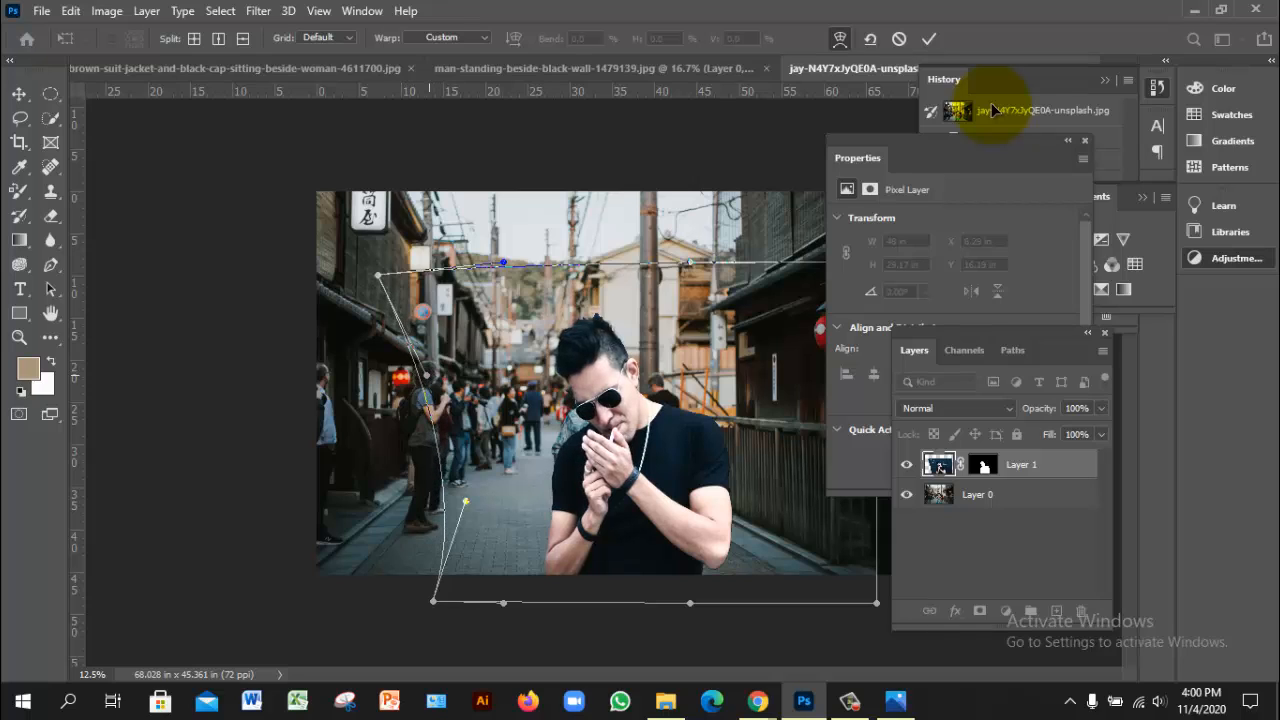
pyautogui.press('Return')
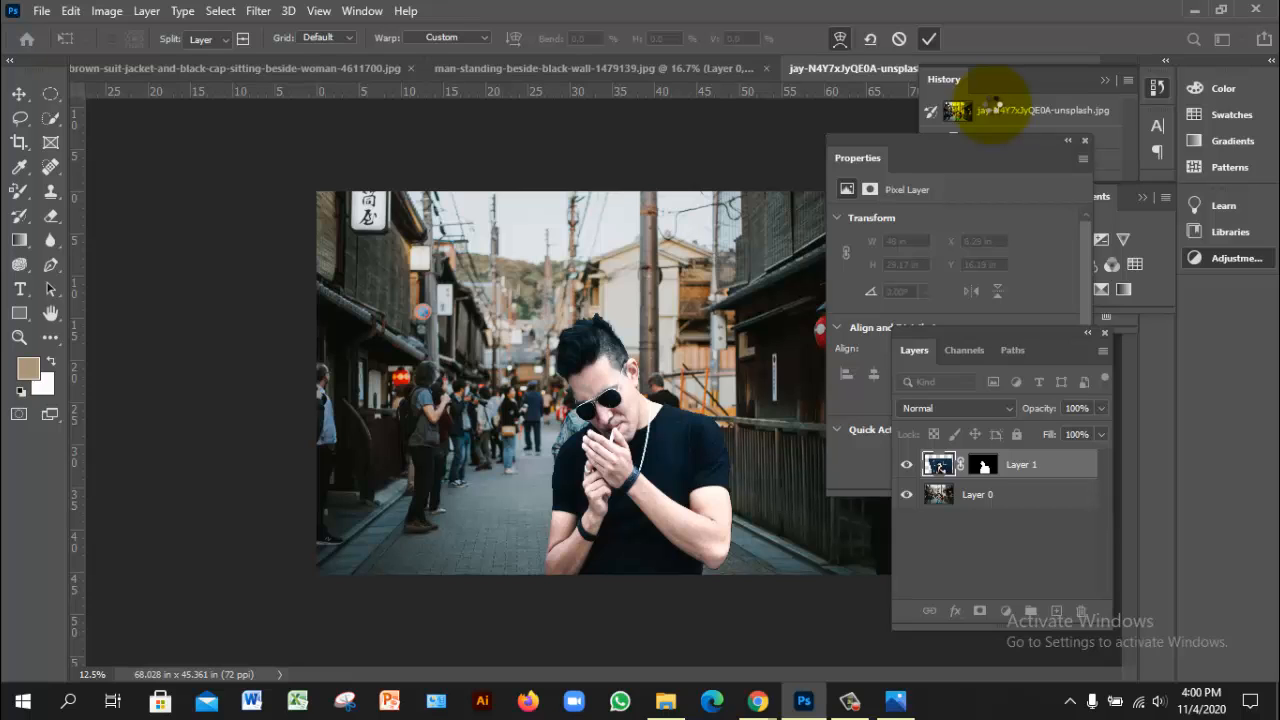
# - Move the man slightly left over the woman and skew the layer's top edge rightward by about 7.2°
pyautogui.moveTo(690, 480); pyautogui.dragTo(666, 477)
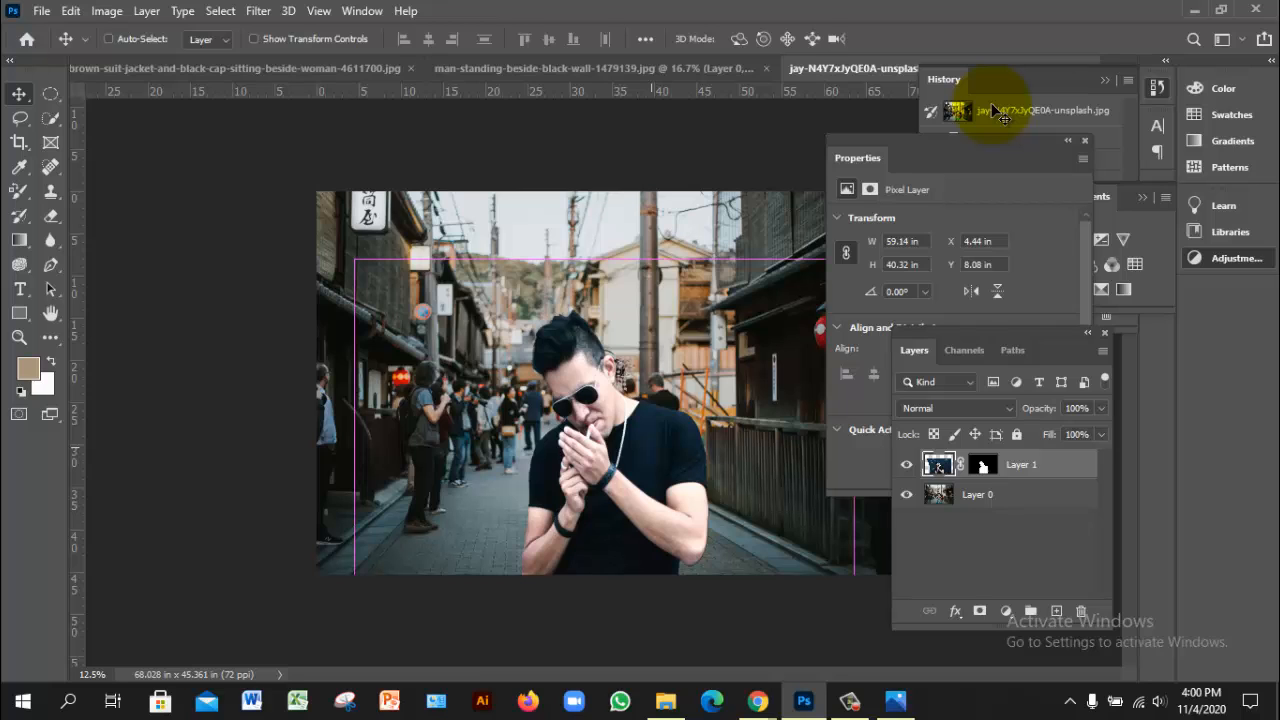
pyautogui.hotkey('ctrl', 't')
pyautogui.rightClick(629, 440)
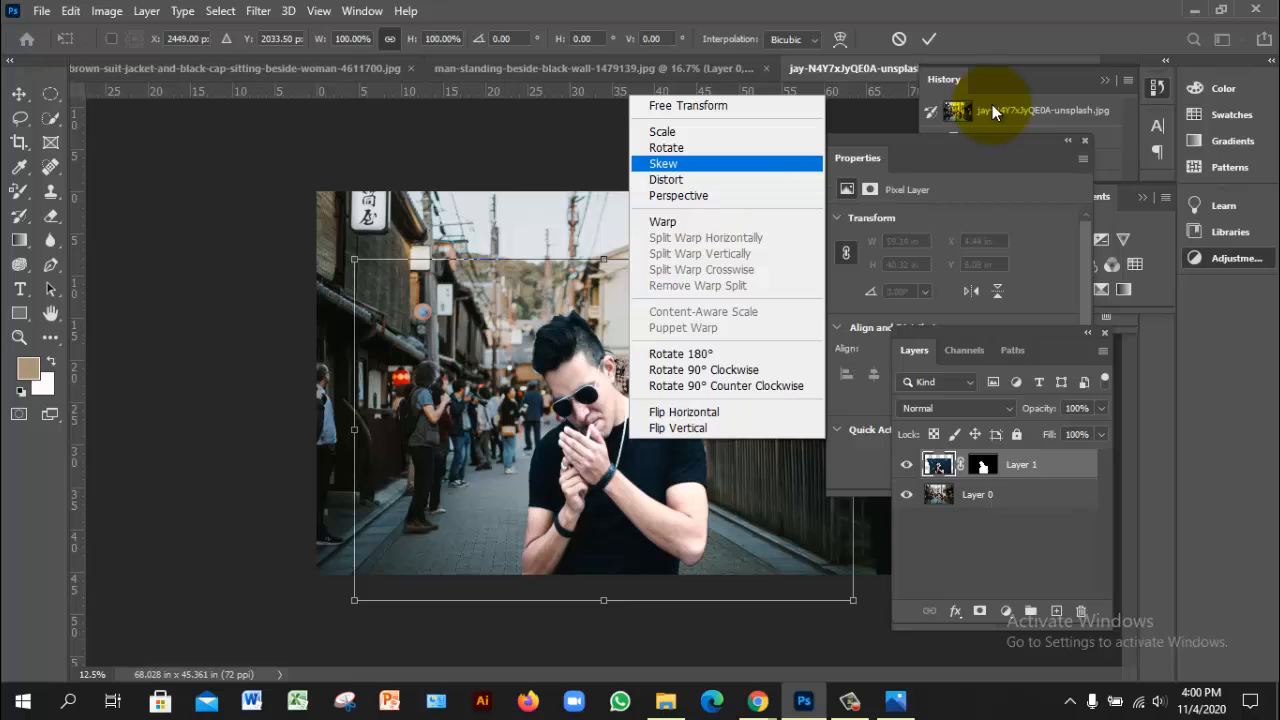
pyautogui.click(663, 163)
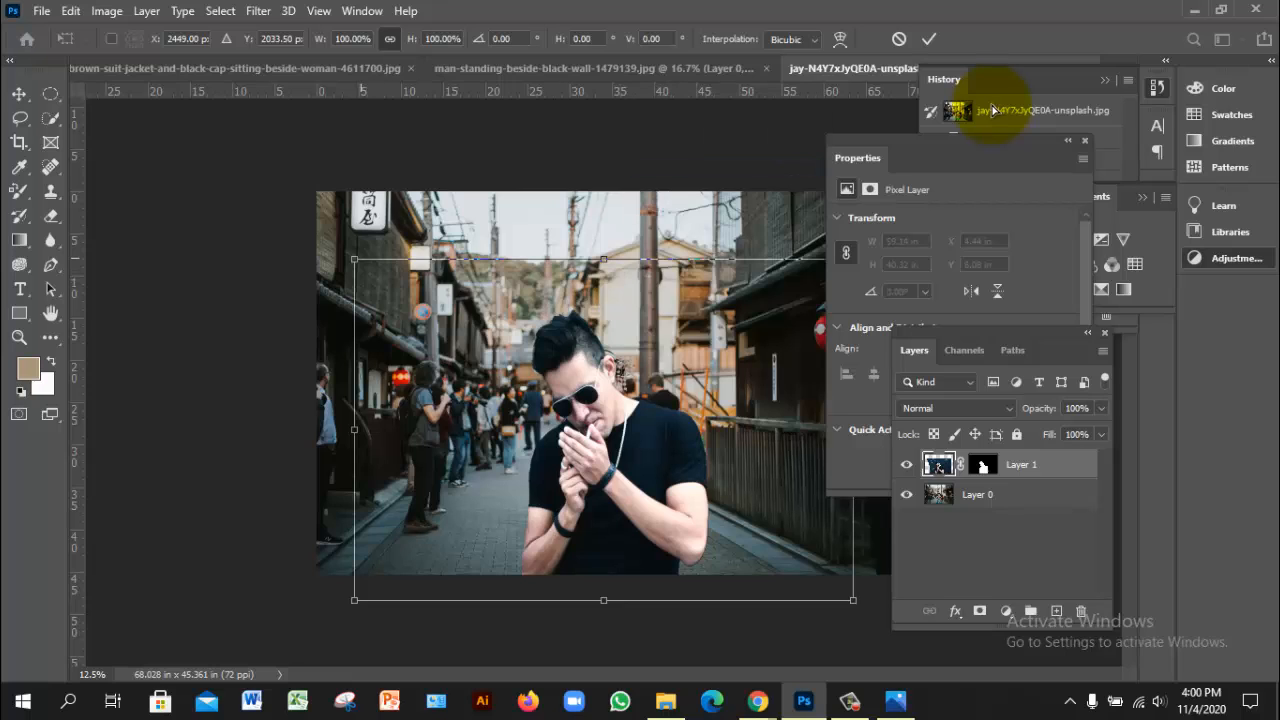
pyautogui.moveTo(354, 259); pyautogui.dragTo(398, 259)
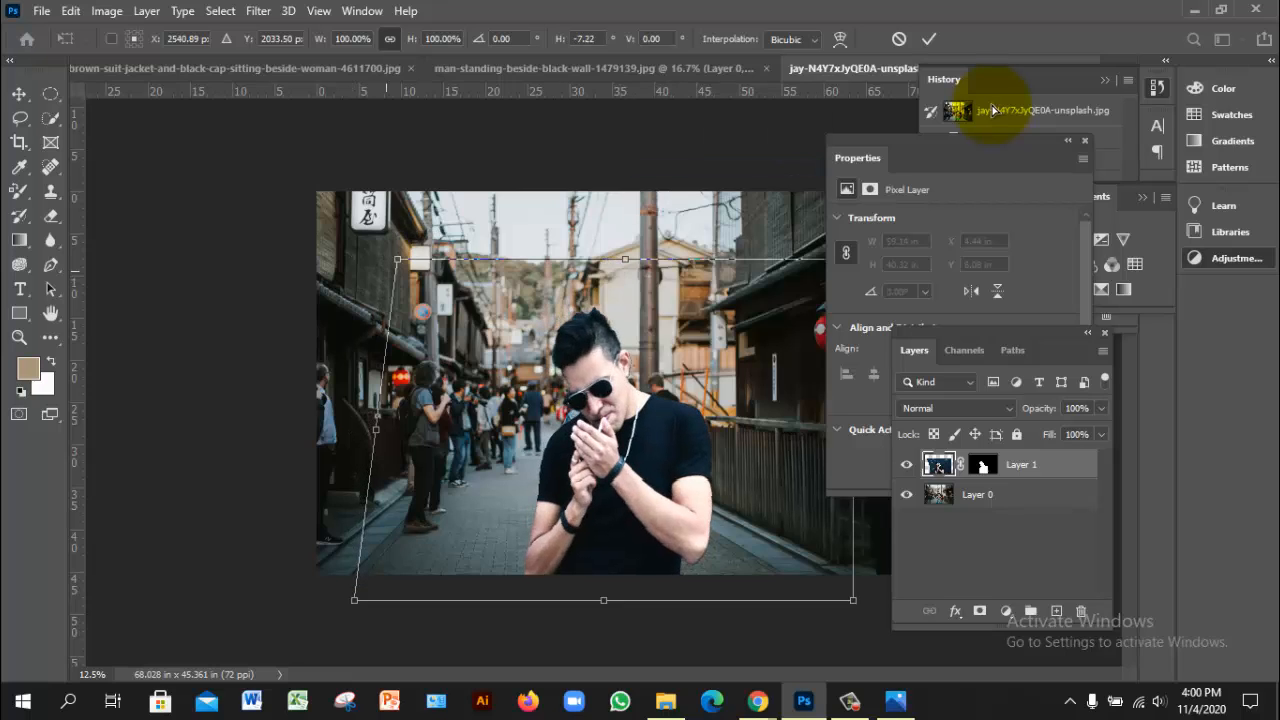
# - Skew the man layer vertically by about 7.2° with height at about 109%, shift it slightly up and right, and apply the transform
pyautogui.moveTo(354, 600); pyautogui.dragTo(357, 568)
pyautogui.moveTo(397, 259)
pyautogui.mouseDown()
pyautogui.moveTo(410, 256)
pyautogui.moveTo(400, 242)
pyautogui.mouseUp()
pyautogui.moveTo(852, 600); pyautogui.dragTo(852, 630)
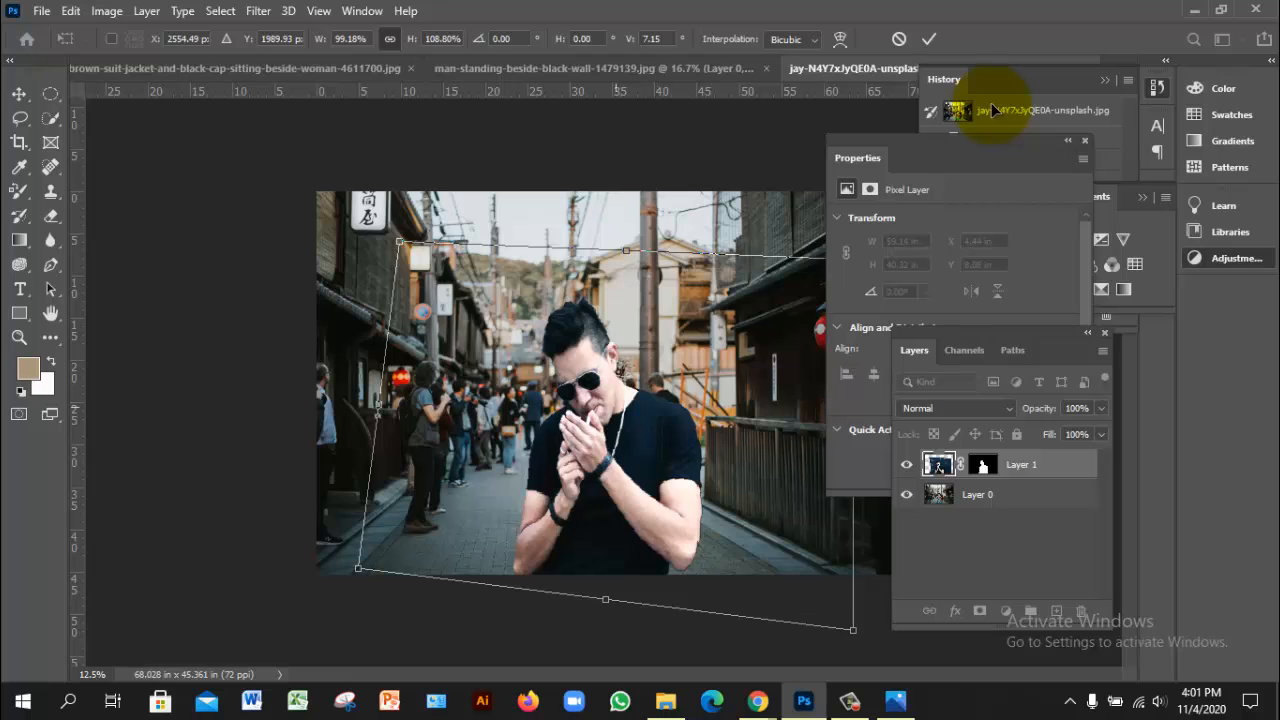
pyautogui.moveTo(623, 370); pyautogui.dragTo(630, 356)
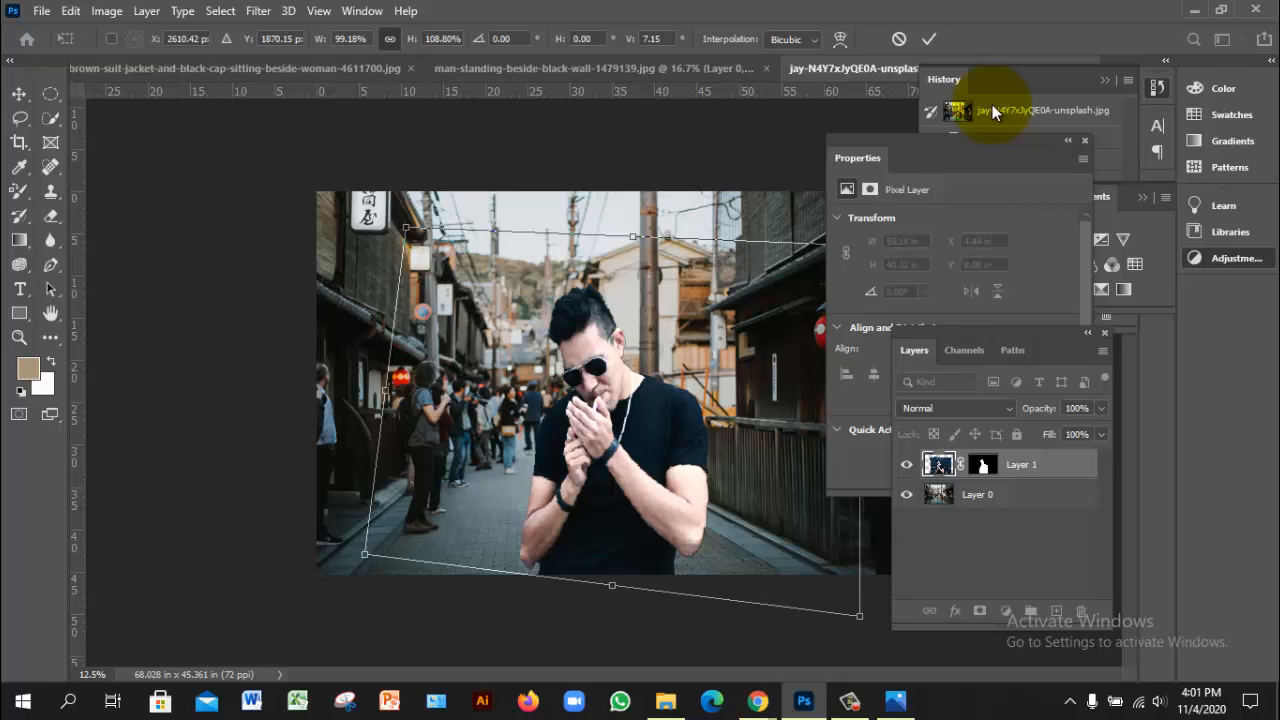
pyautogui.click(993, 108)
pyautogui.click(993, 114)
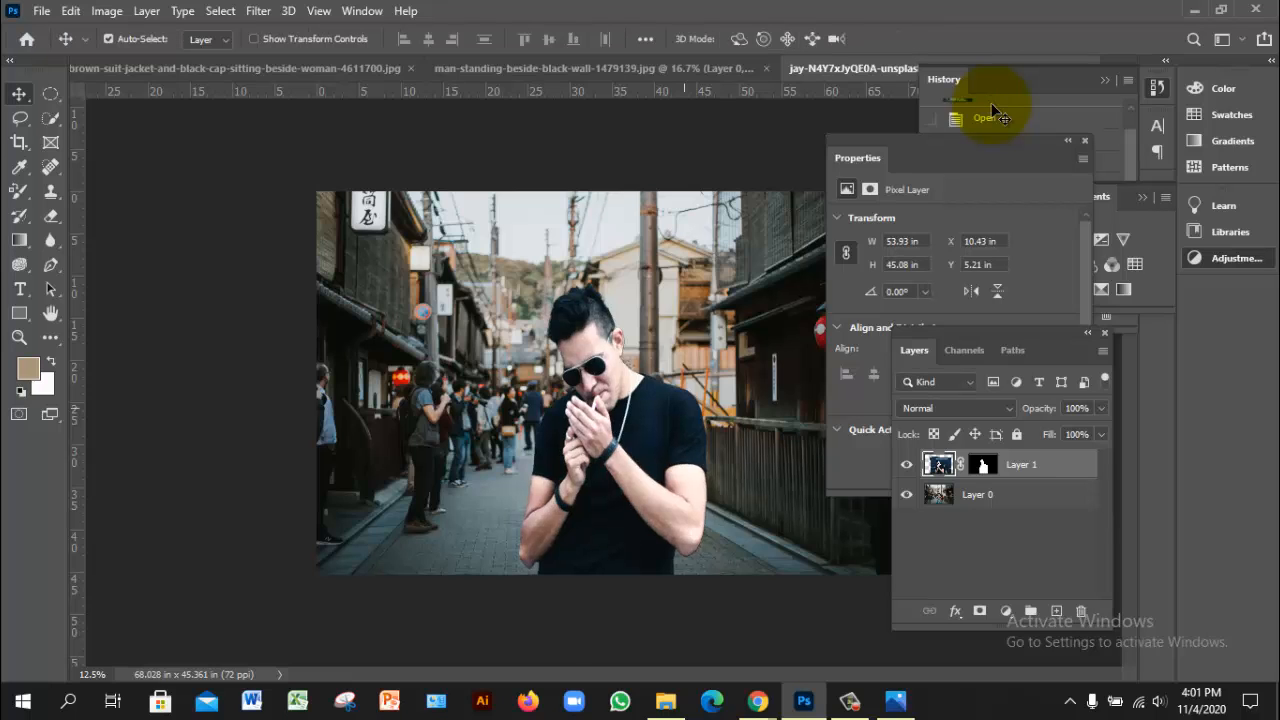
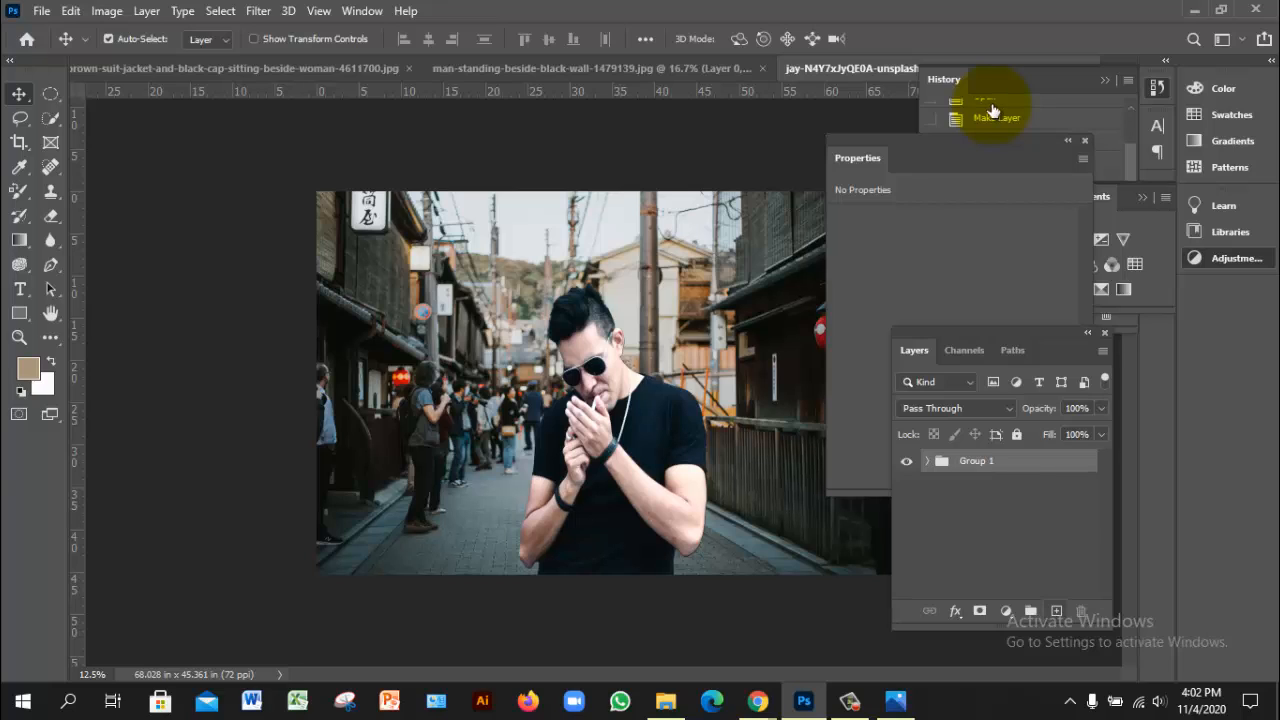
# - Add a Photo Filter adjustment layer above Group 1 with Warming Filter (85) at 25% density
pyautogui.click(1006, 610)
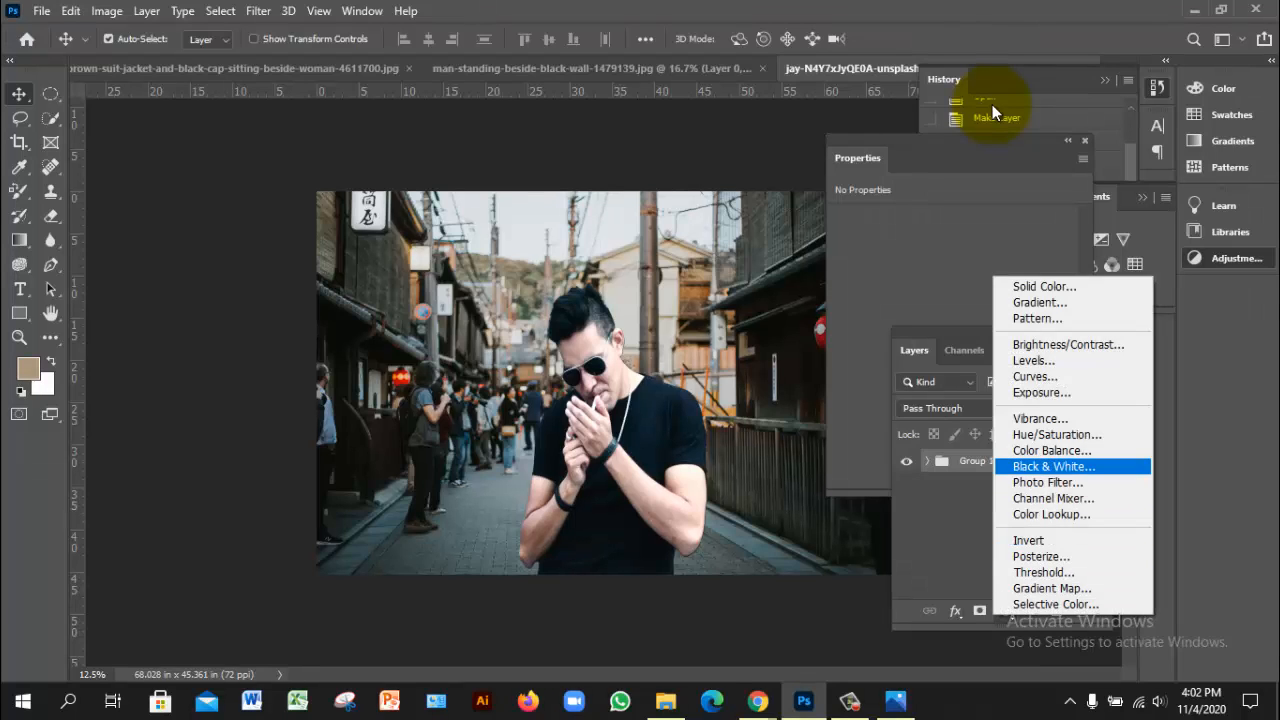
pyautogui.click(1048, 482)
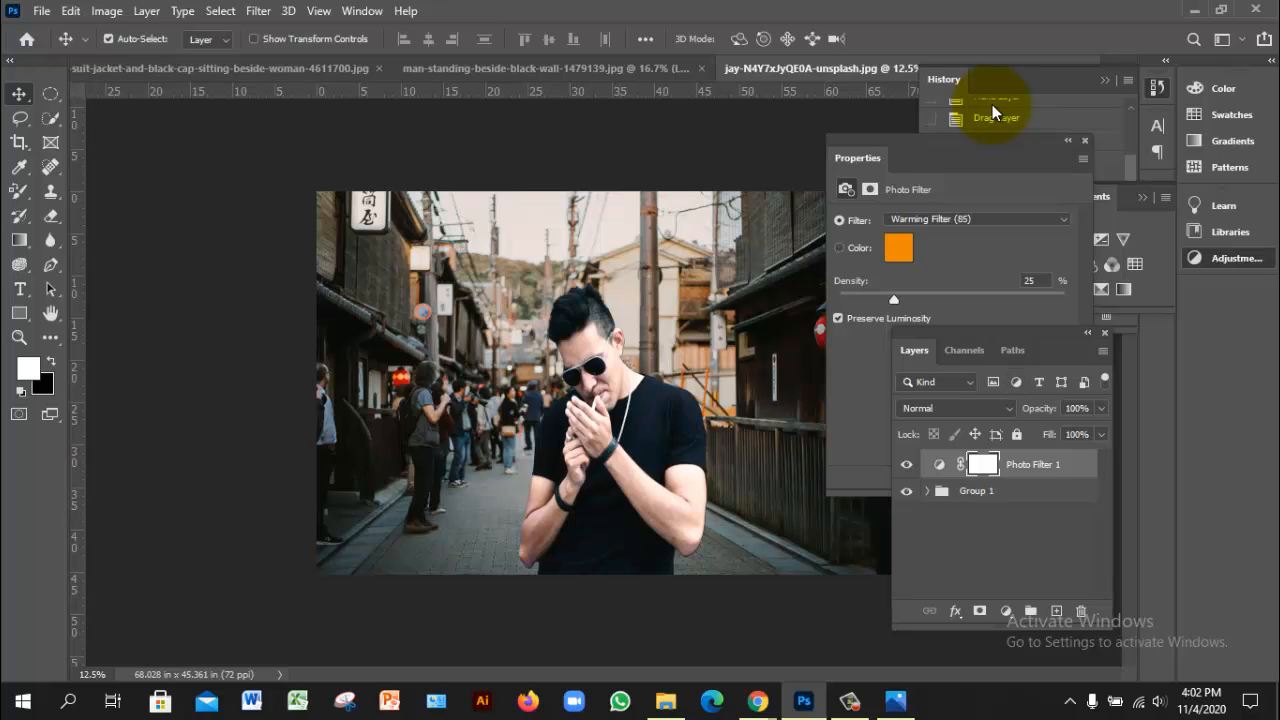
pyautogui.click(976, 219)
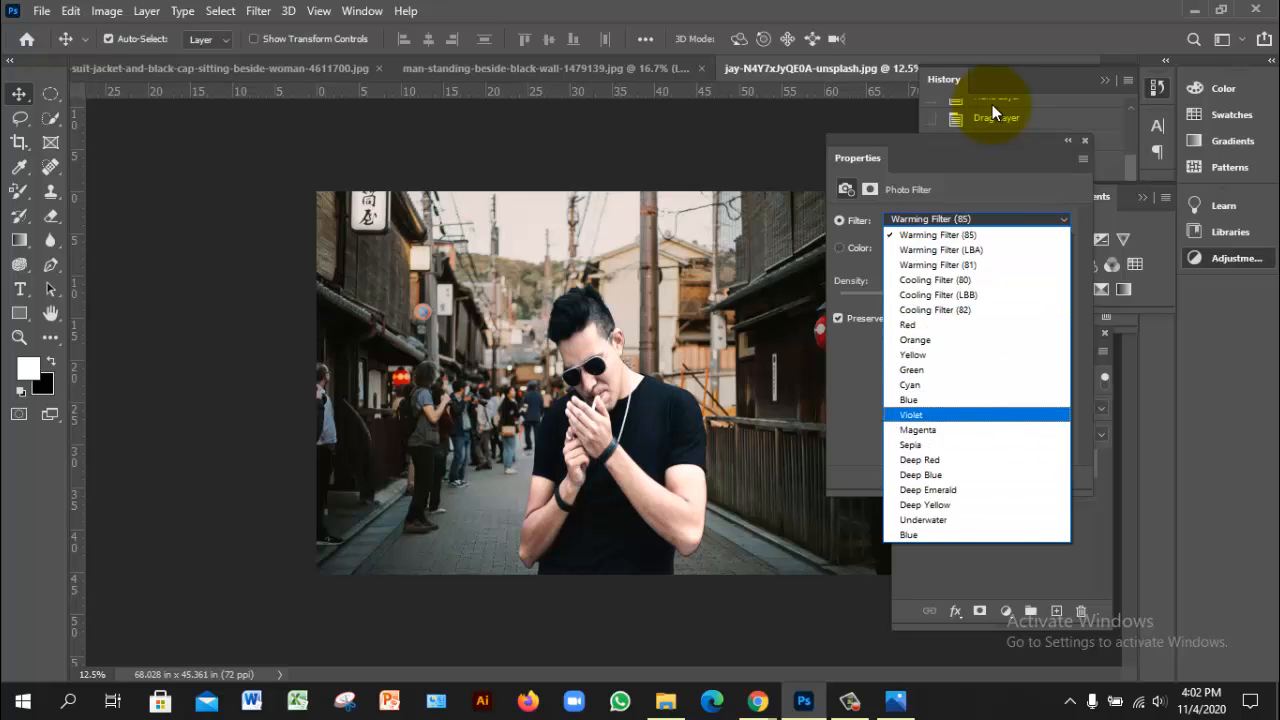
pyautogui.press('Escape')
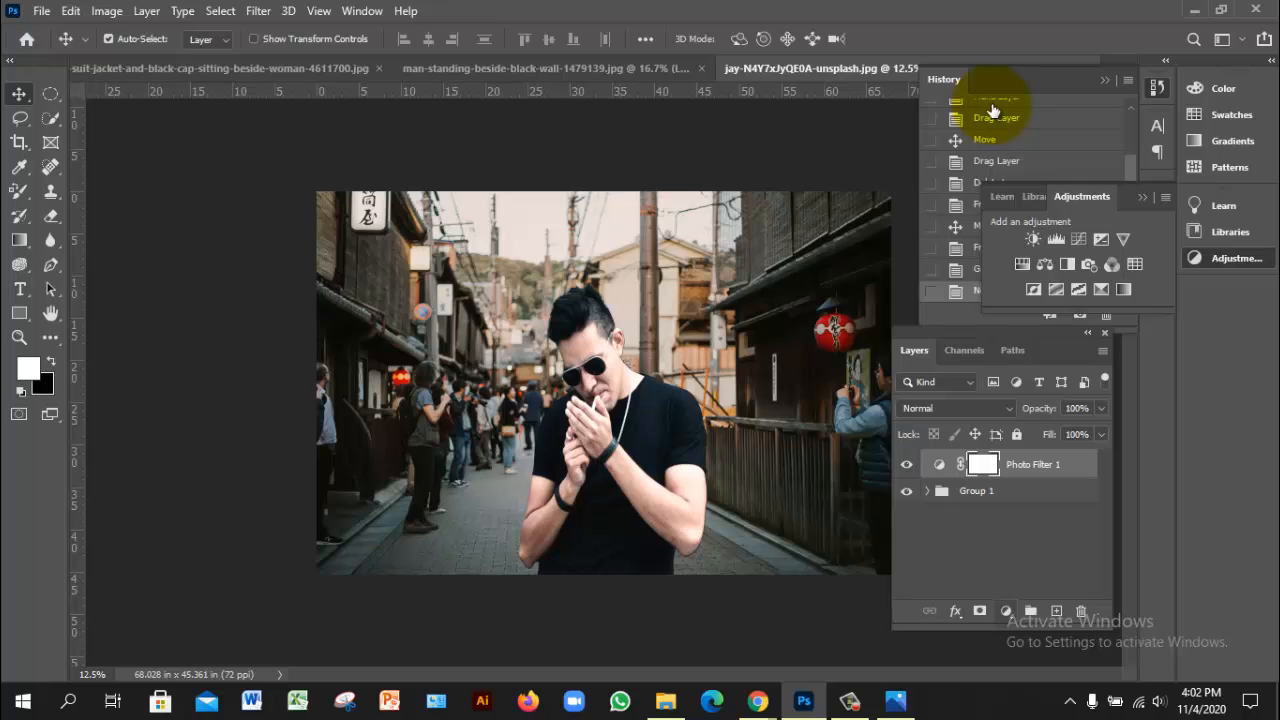
# - Delete the Photo Filter 1 layer and add a Color Lookup adjustment layer above Group 1
pyautogui.press('Delete')
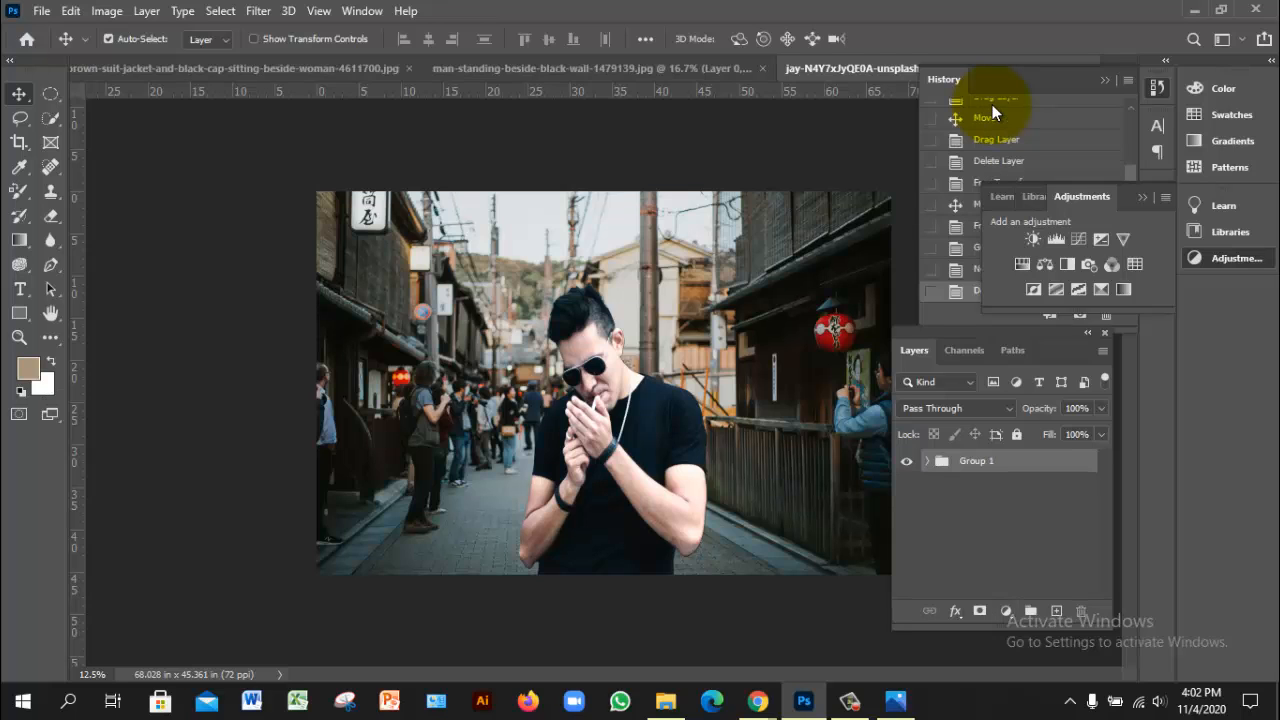
pyautogui.click(1006, 610)
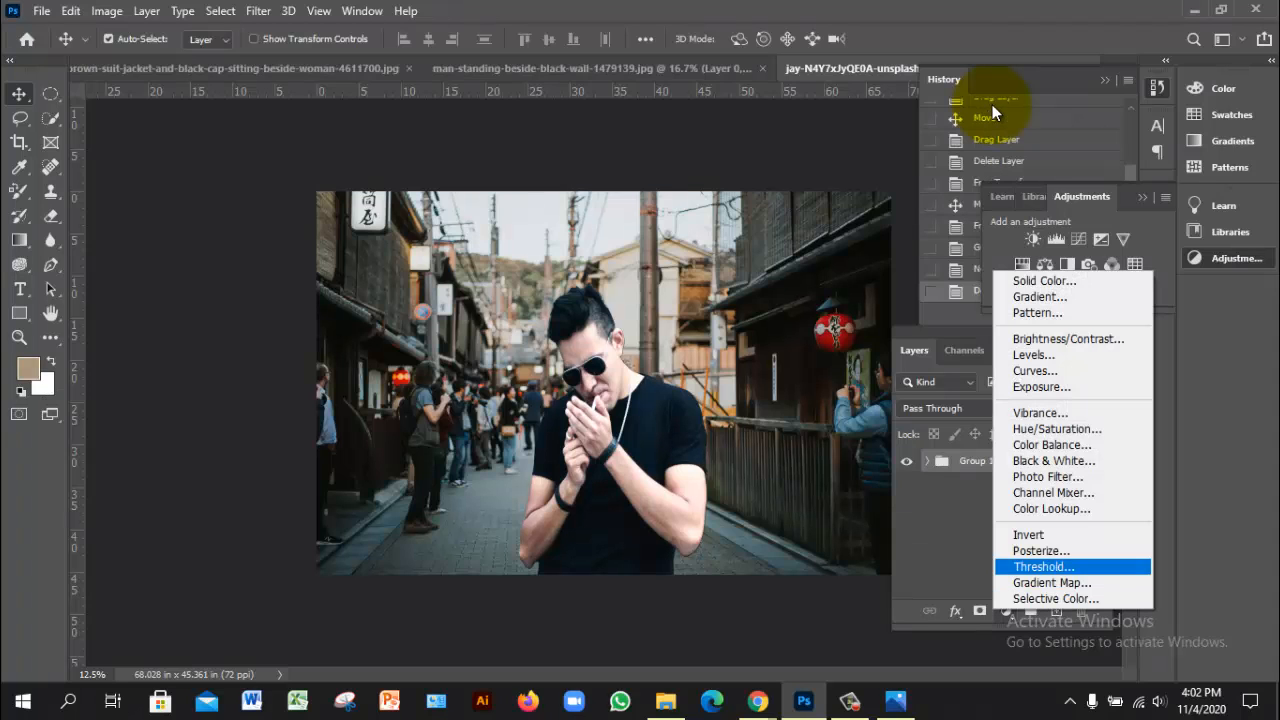
pyautogui.click(1051, 508)
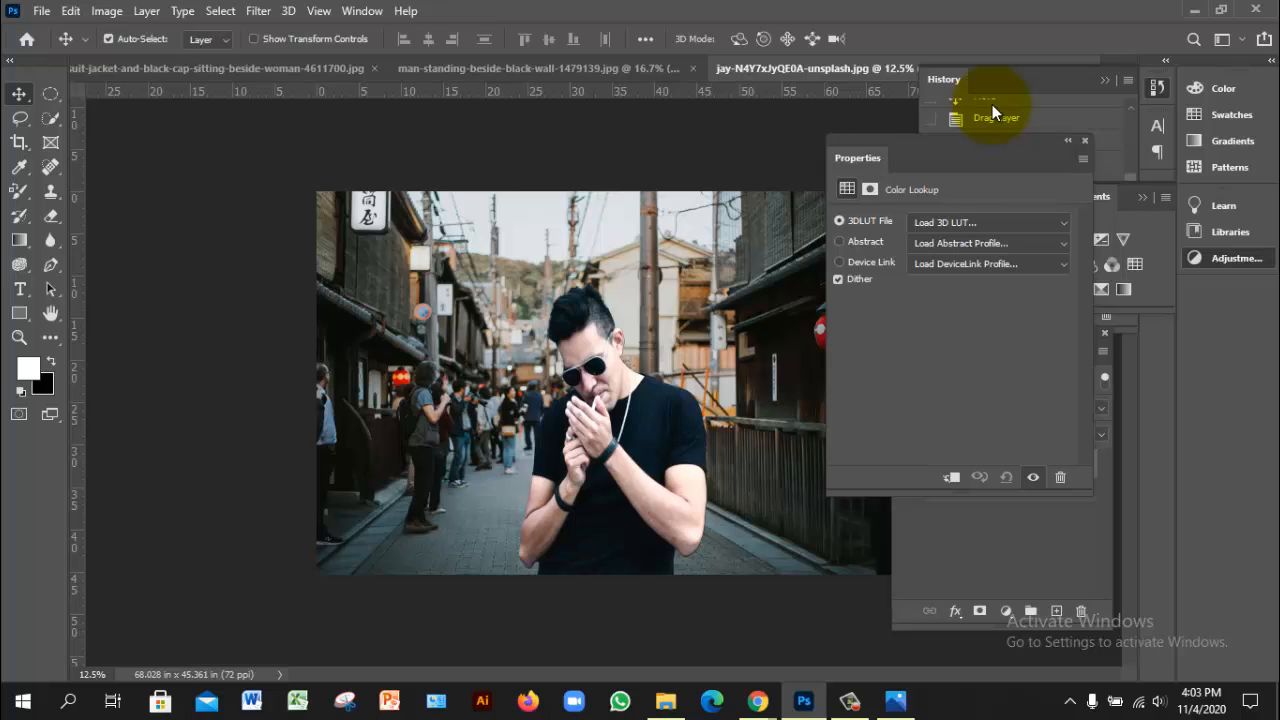
# - Try the HorrorBlue.3DL and FallColors.look 3D LUTs on the Color Lookup layer
pyautogui.click(988, 222)
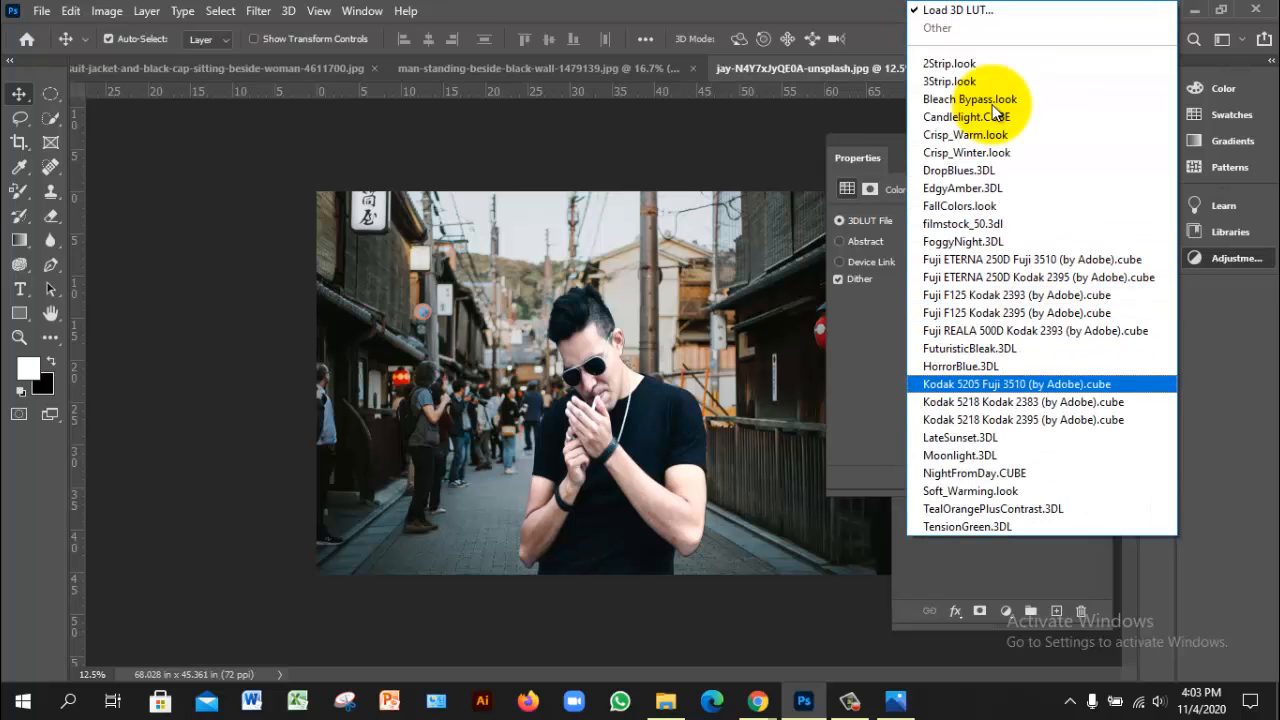
pyautogui.press('Return')
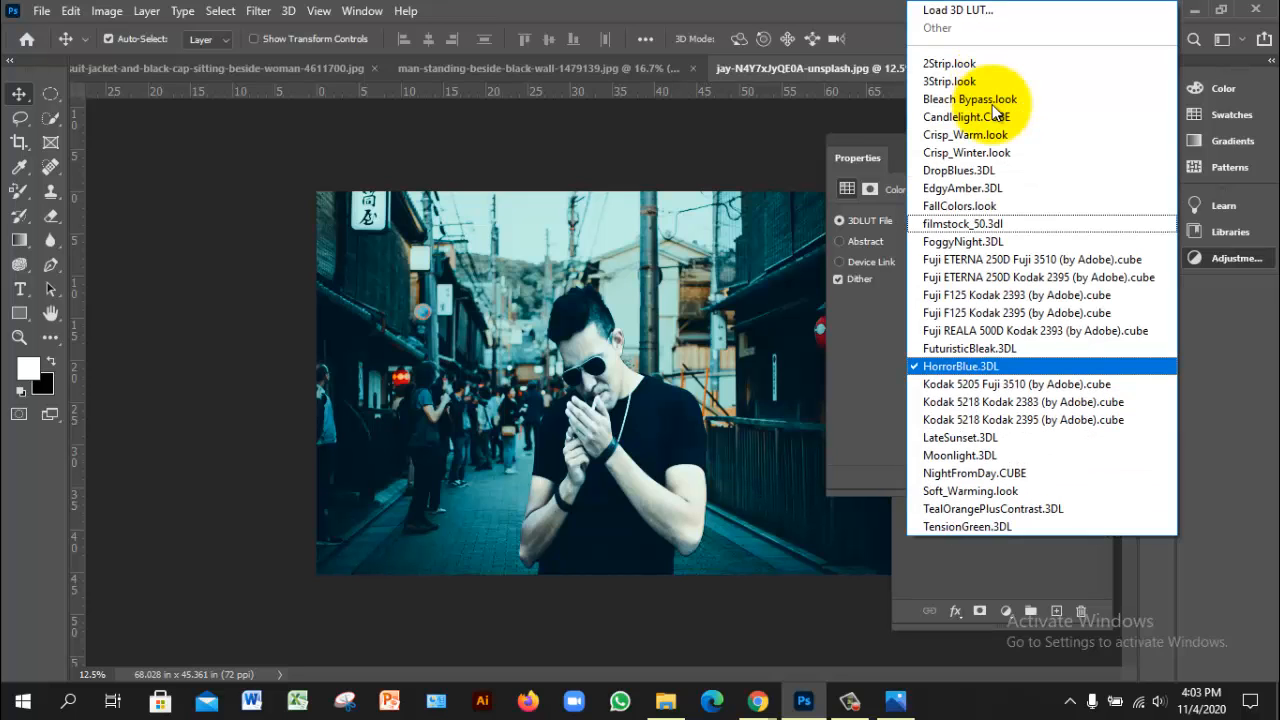
pyautogui.press('Up')
pyautogui.press('Up')
pyautogui.press('Up')
pyautogui.press('Up')
pyautogui.press('Up')
pyautogui.press('Up')
pyautogui.press('Up')
pyautogui.press('Up')
pyautogui.press('Up')
pyautogui.press('Return')
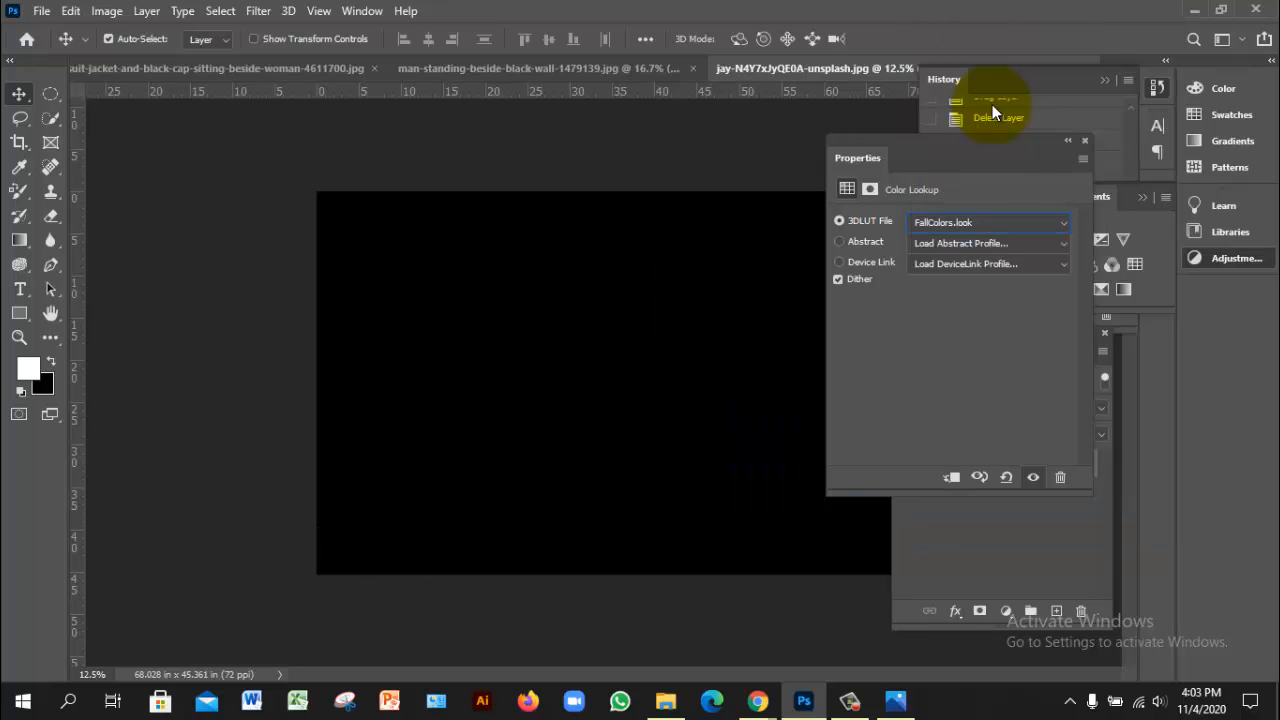
# - Try the DropBlues.3DL look on the Color Lookup layer
pyautogui.press('Down')
pyautogui.press('Up')
pyautogui.press('Up')
pyautogui.press('Up')
pyautogui.press('Return')
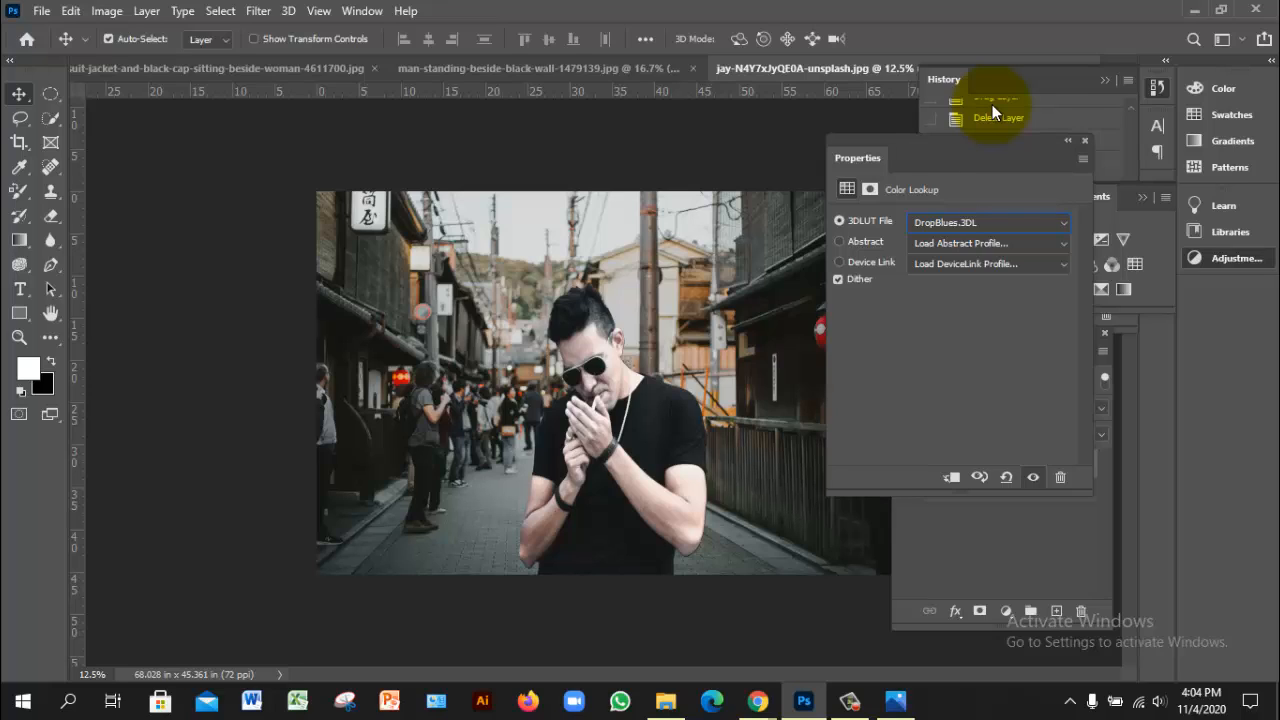
# - Try the Candlelight.CUBE and 2Strip.look 3D LUTs on the Color Lookup layer
pyautogui.press('F10')
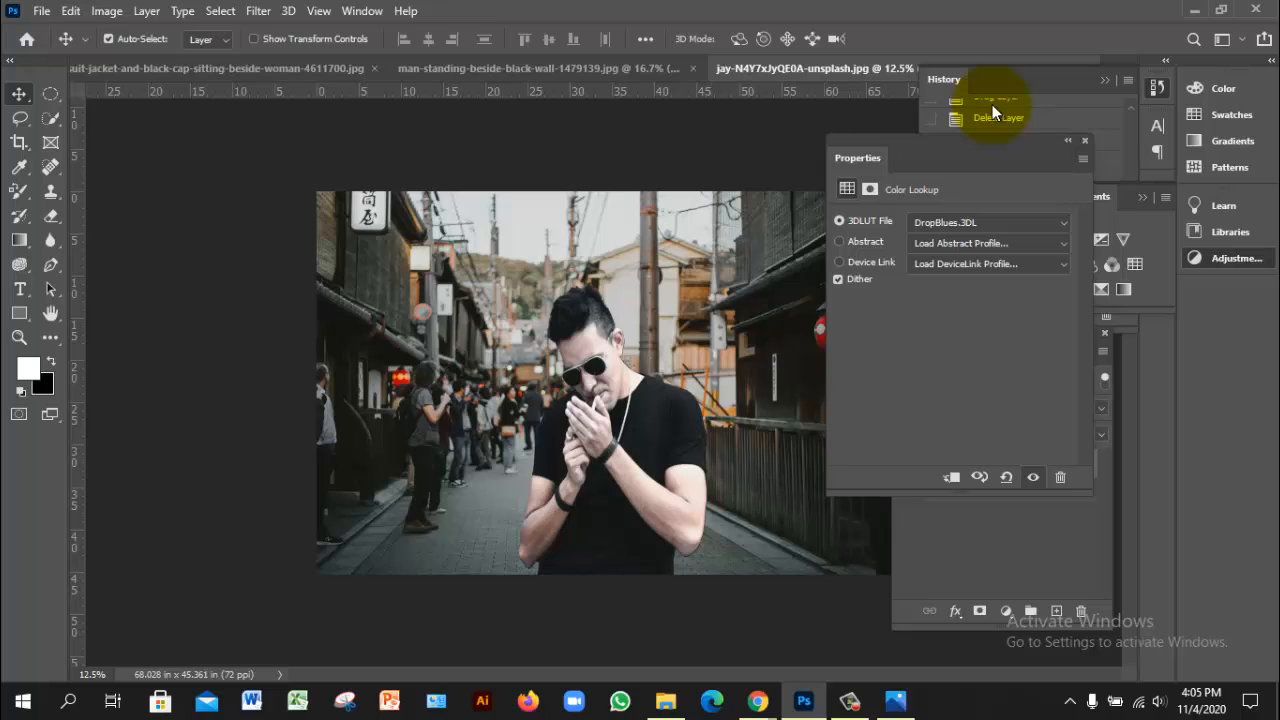
pyautogui.click(988, 222)
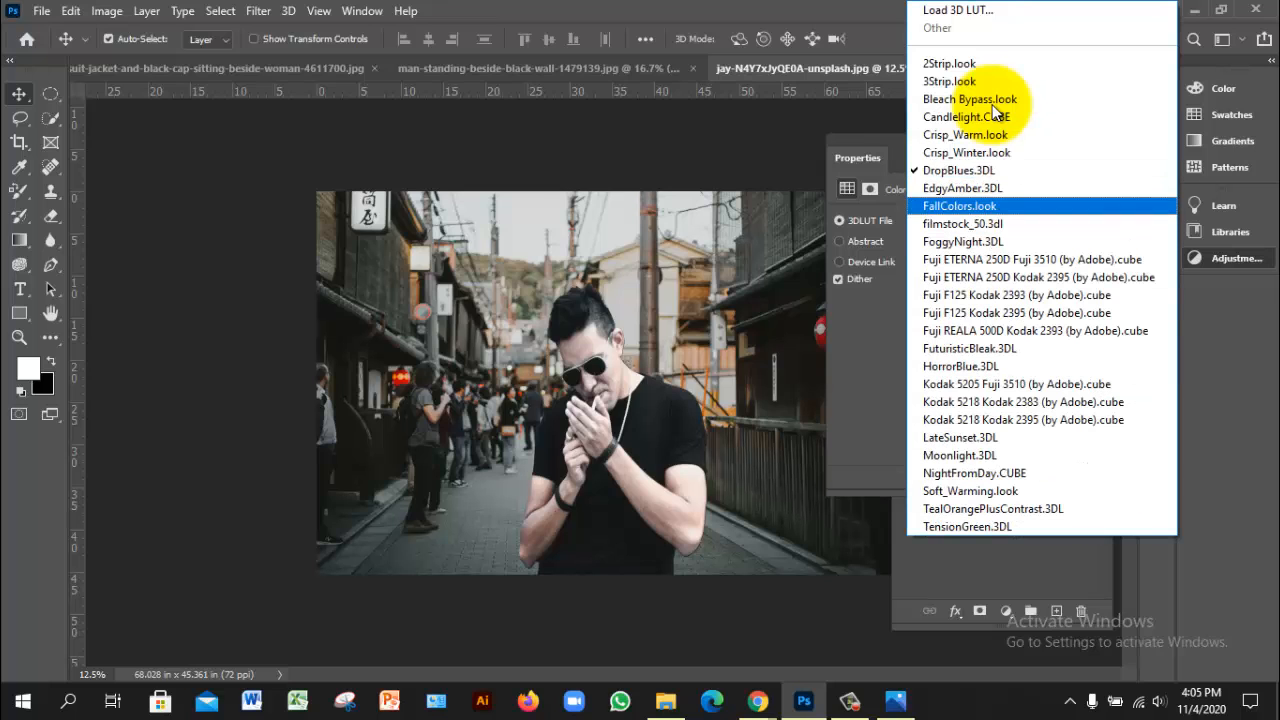
pyautogui.press('Up')
pyautogui.press('Up')
pyautogui.press('Return')
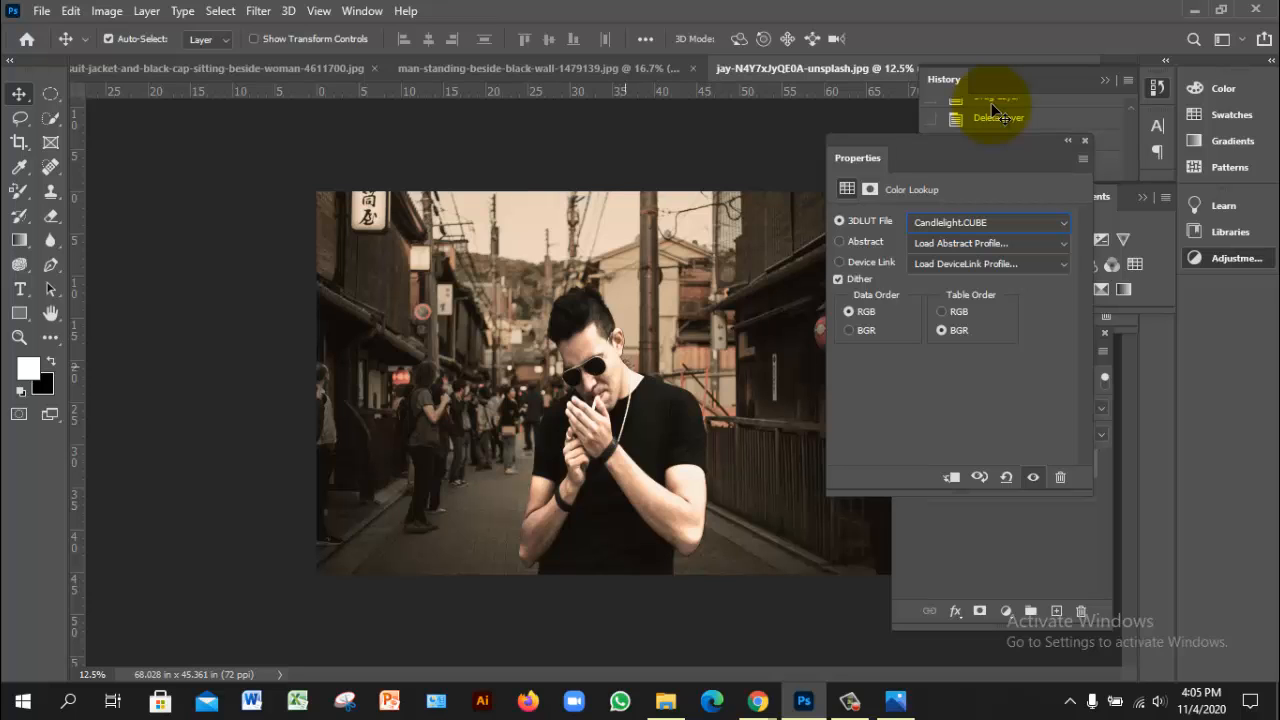
pyautogui.click(988, 222)
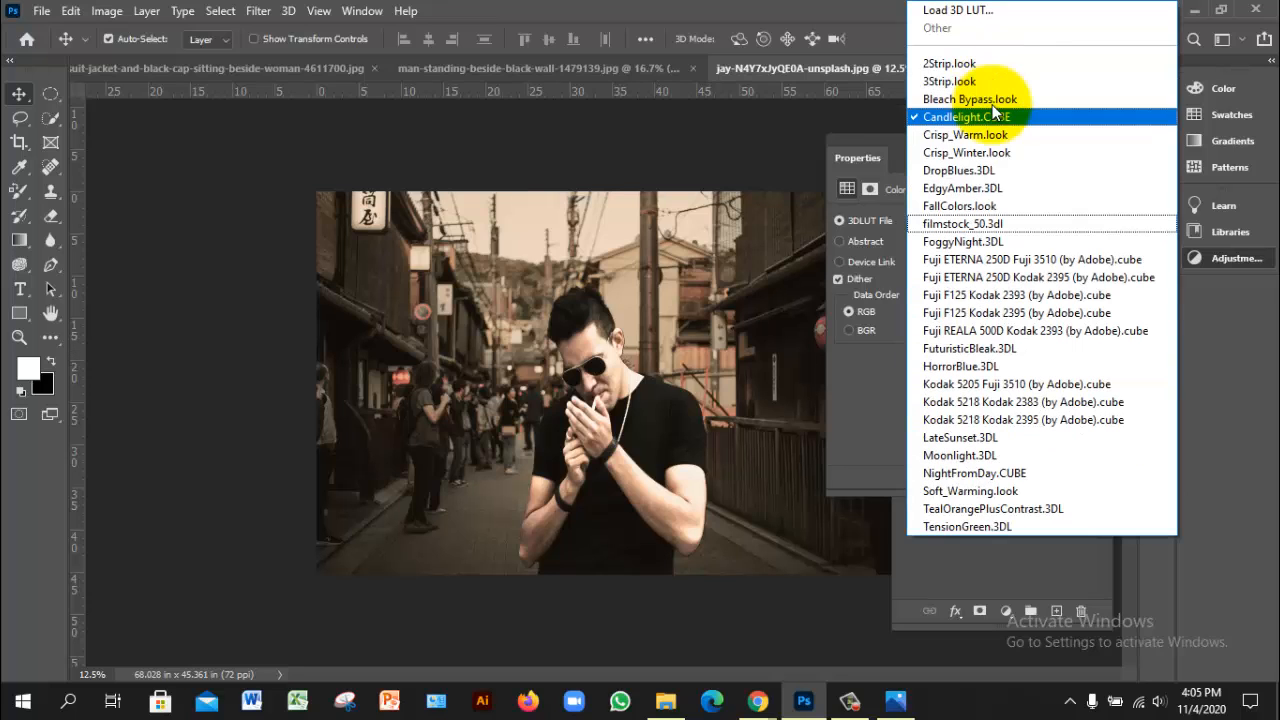
pyautogui.click(988, 63)
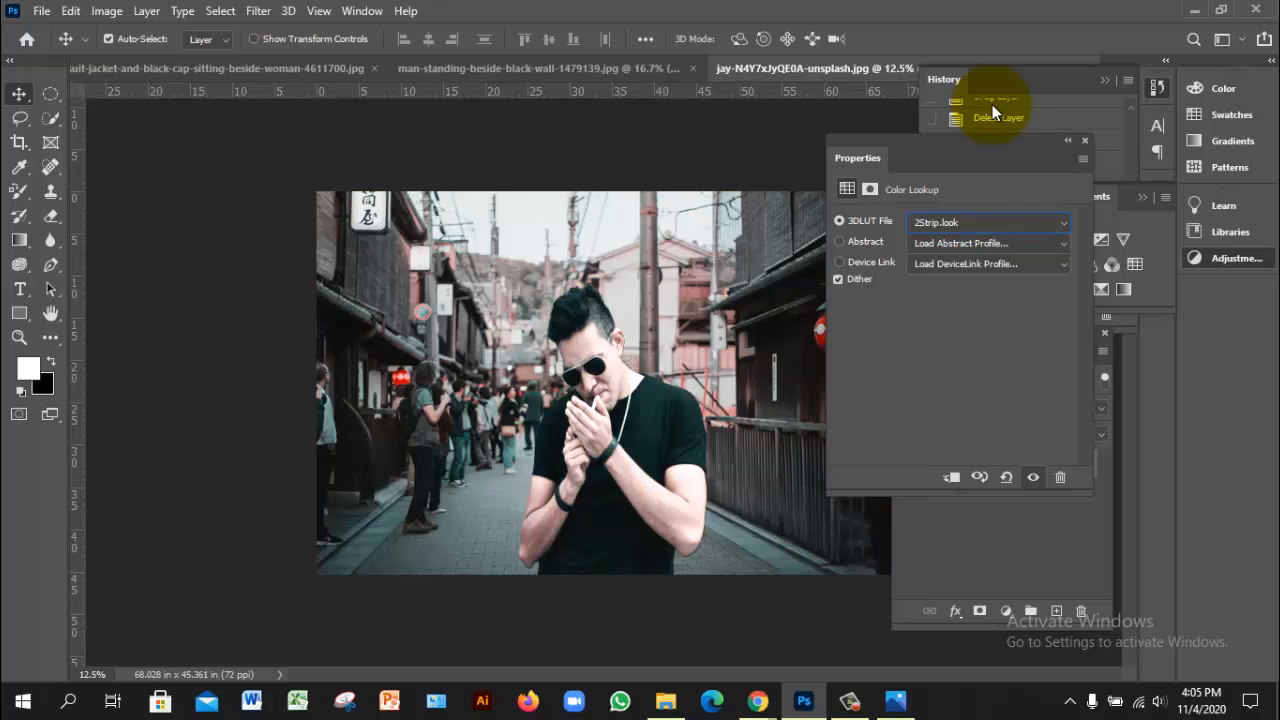
# - Try the LateSunset.3DL, Moonlight.3DL and NightFromDay.CUBE looks on the Color Lookup layer
pyautogui.click(988, 222)
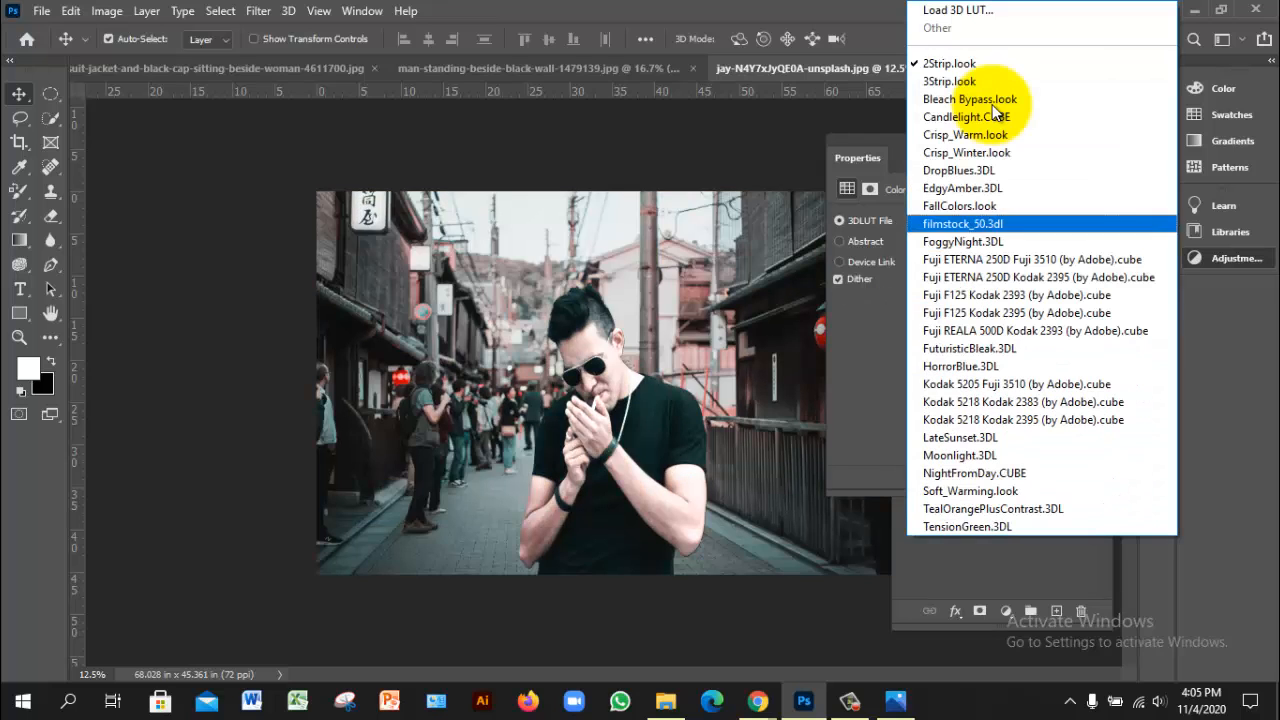
pyautogui.press('Return')
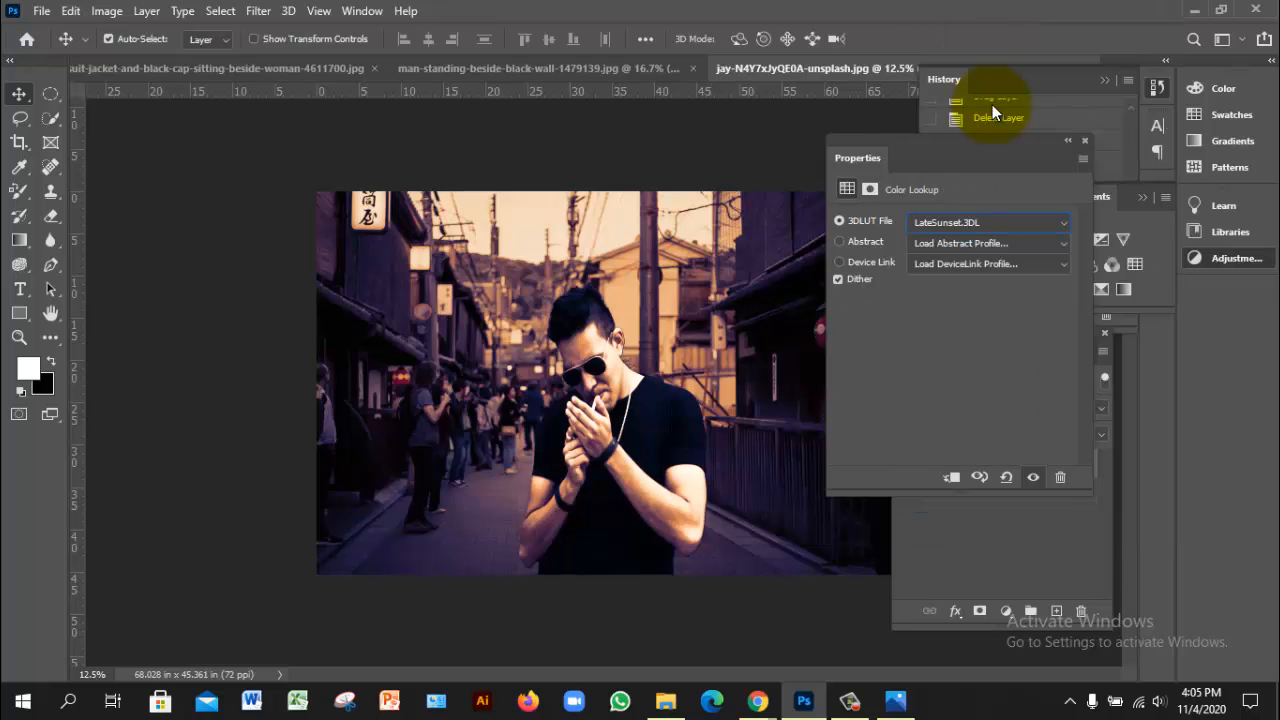
pyautogui.click(988, 222)
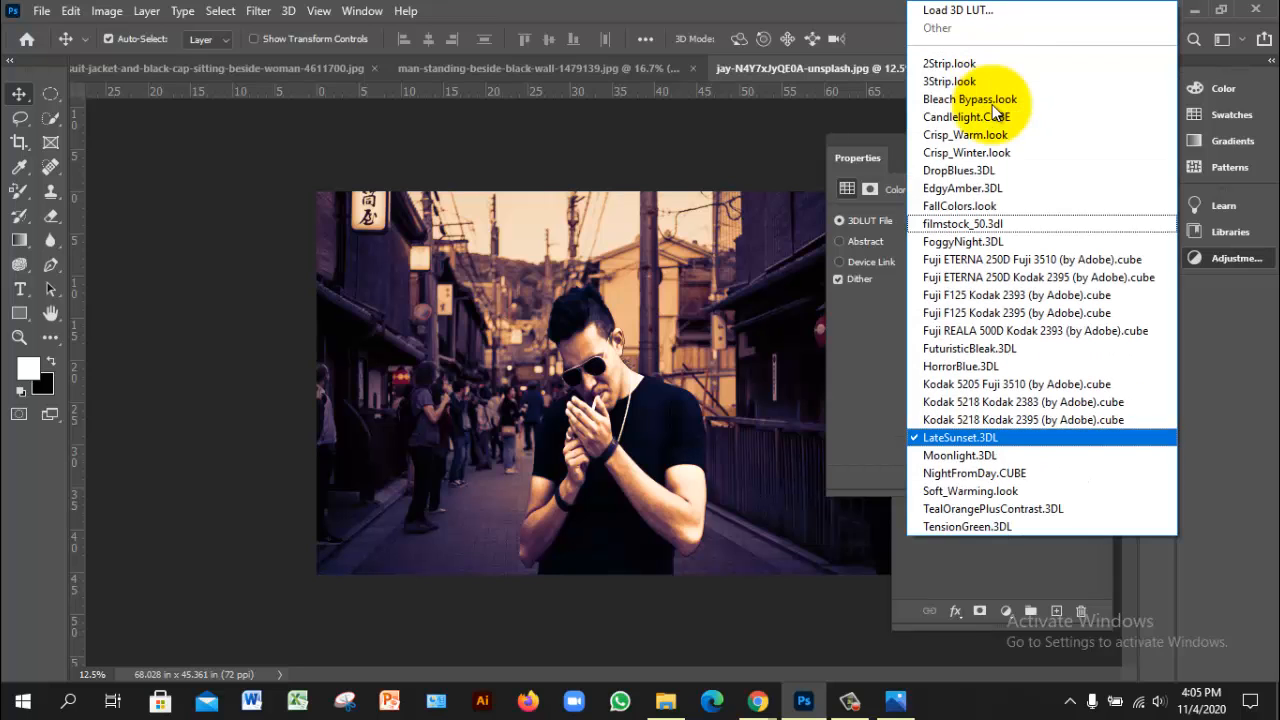
pyautogui.press('Return')
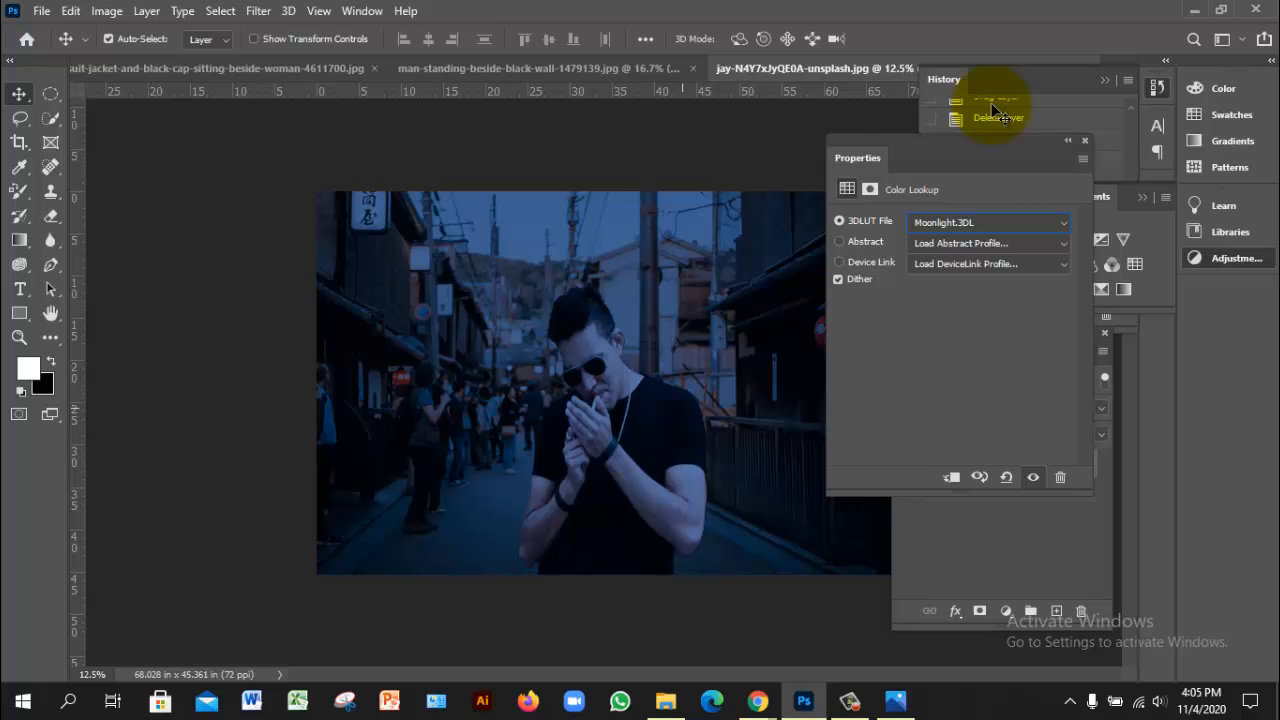
pyautogui.click(988, 222)
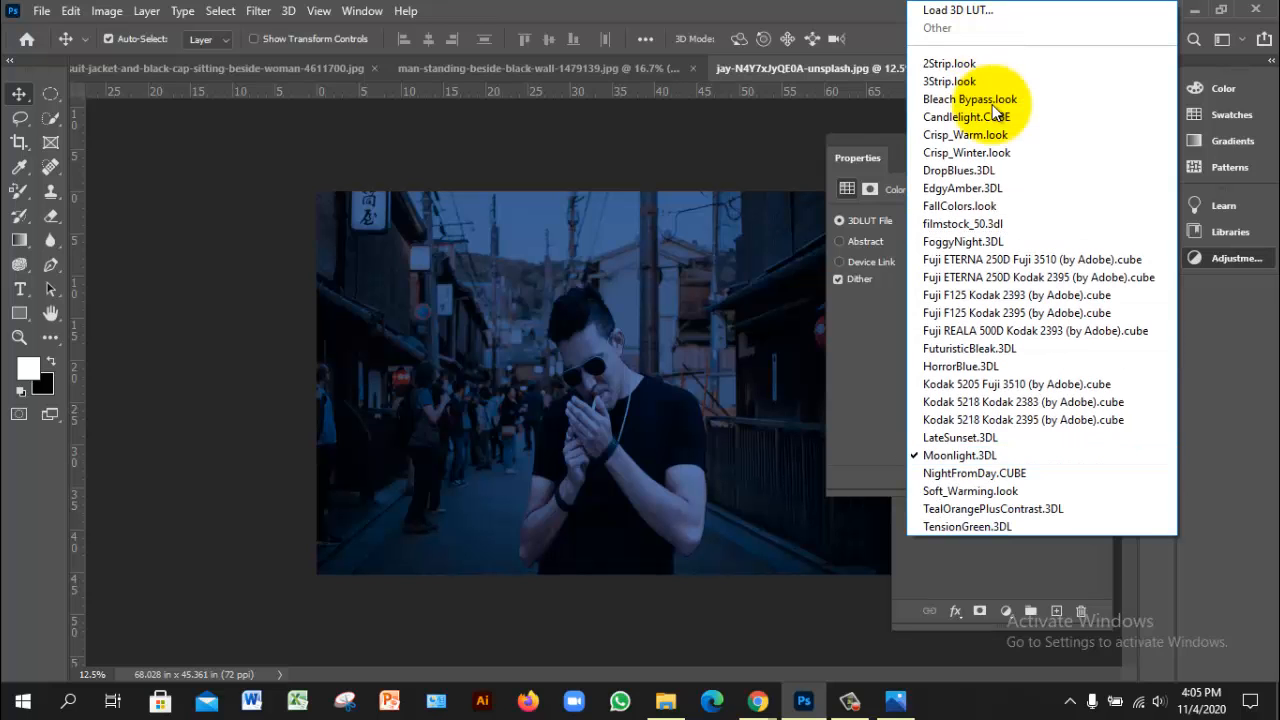
pyautogui.click(988, 472)
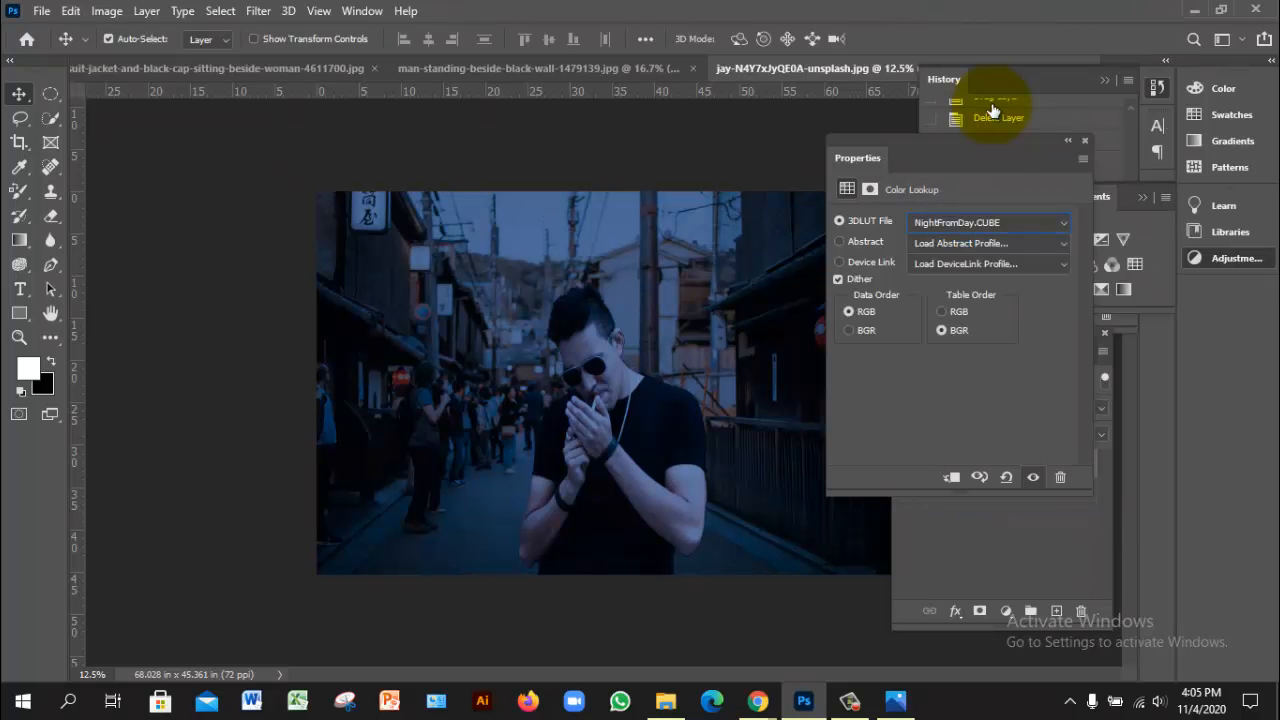
# - Try the Soft_Warming.look and TealOrangePlusContrast.3DL looks on the Color Lookup layer
pyautogui.click(988, 222)
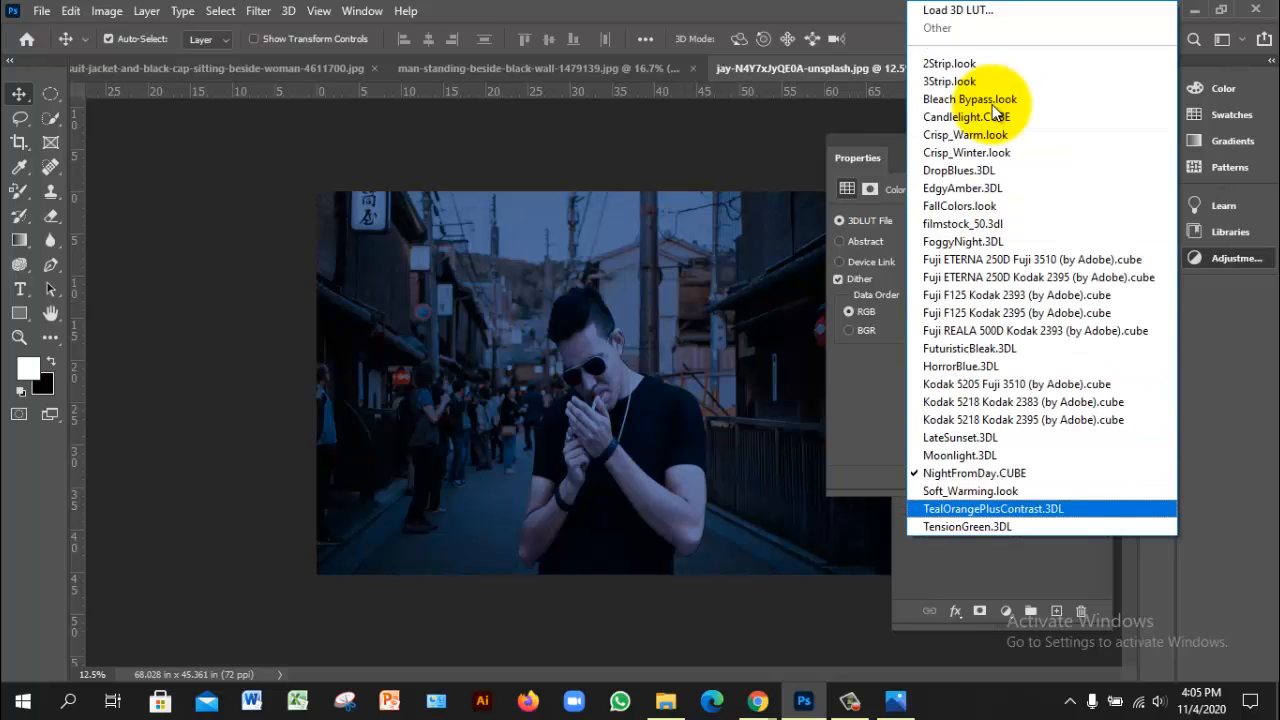
pyautogui.click(970, 491)
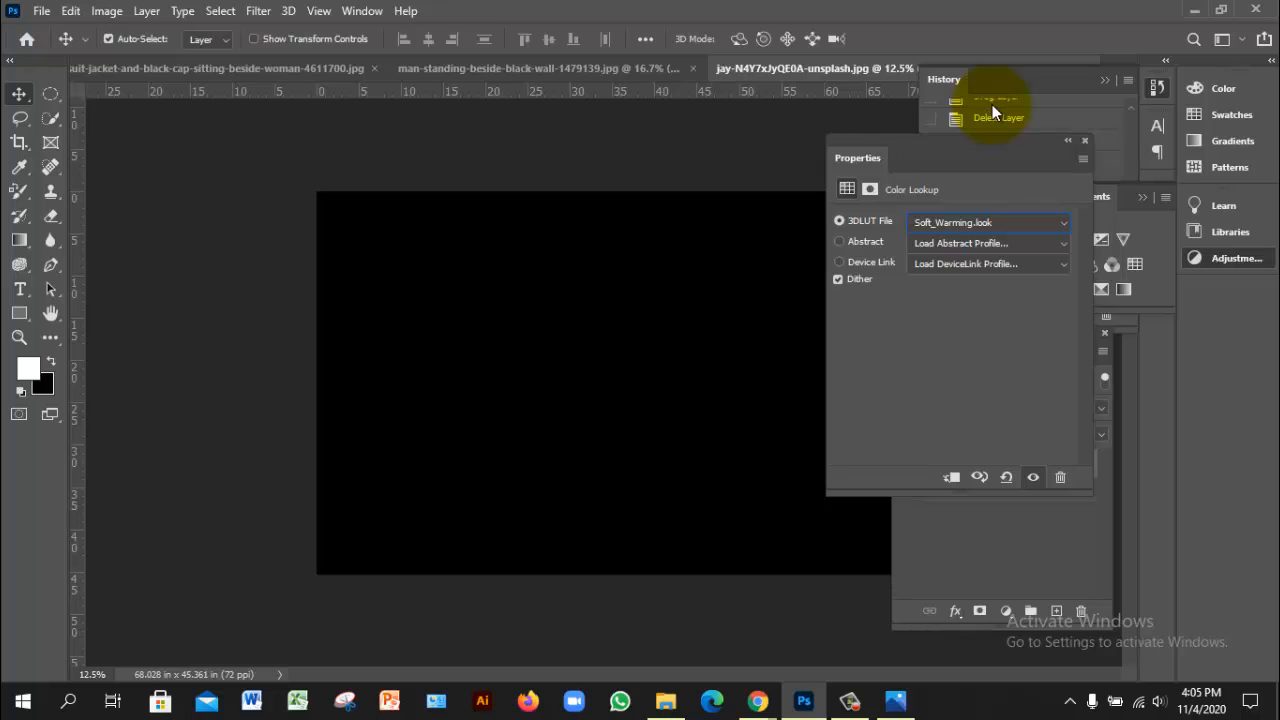
pyautogui.hotkey('alt', 'Down')
pyautogui.press('Return')
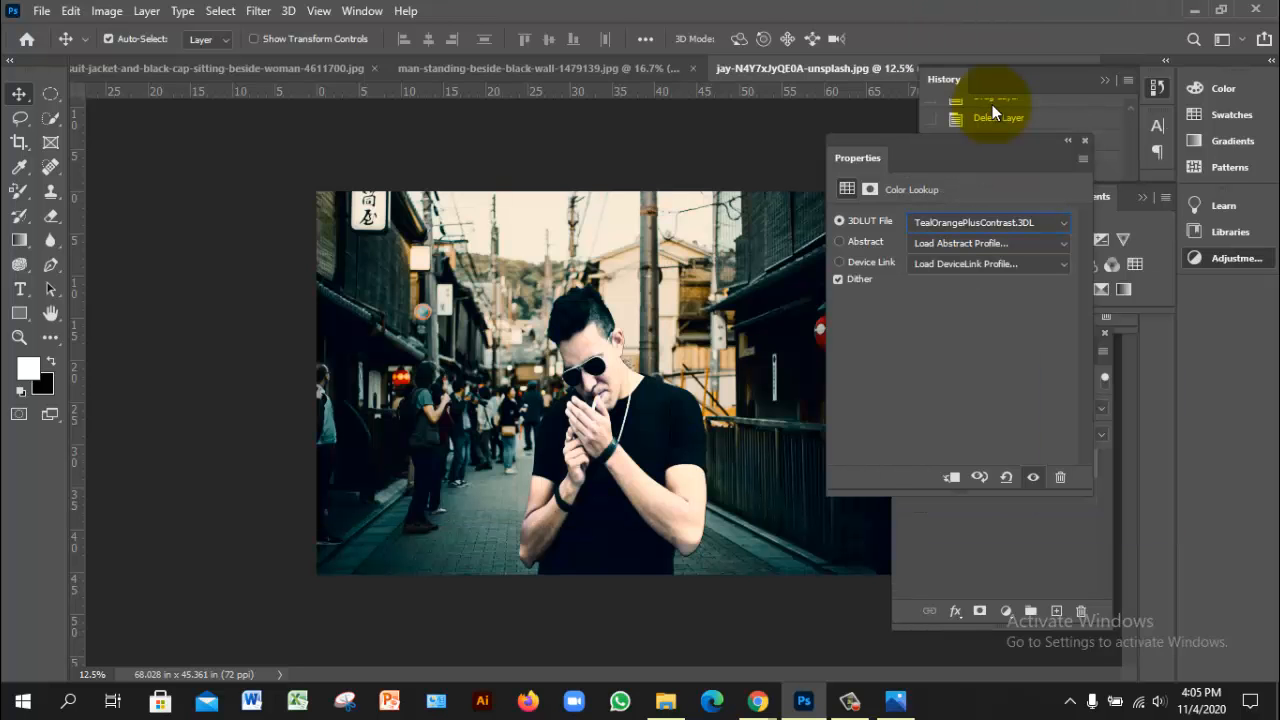
# - Set the Color Lookup layer's 3D LUT to TensionGreen.3DL
pyautogui.hotkey('alt', 'Down')
pyautogui.press('Up')
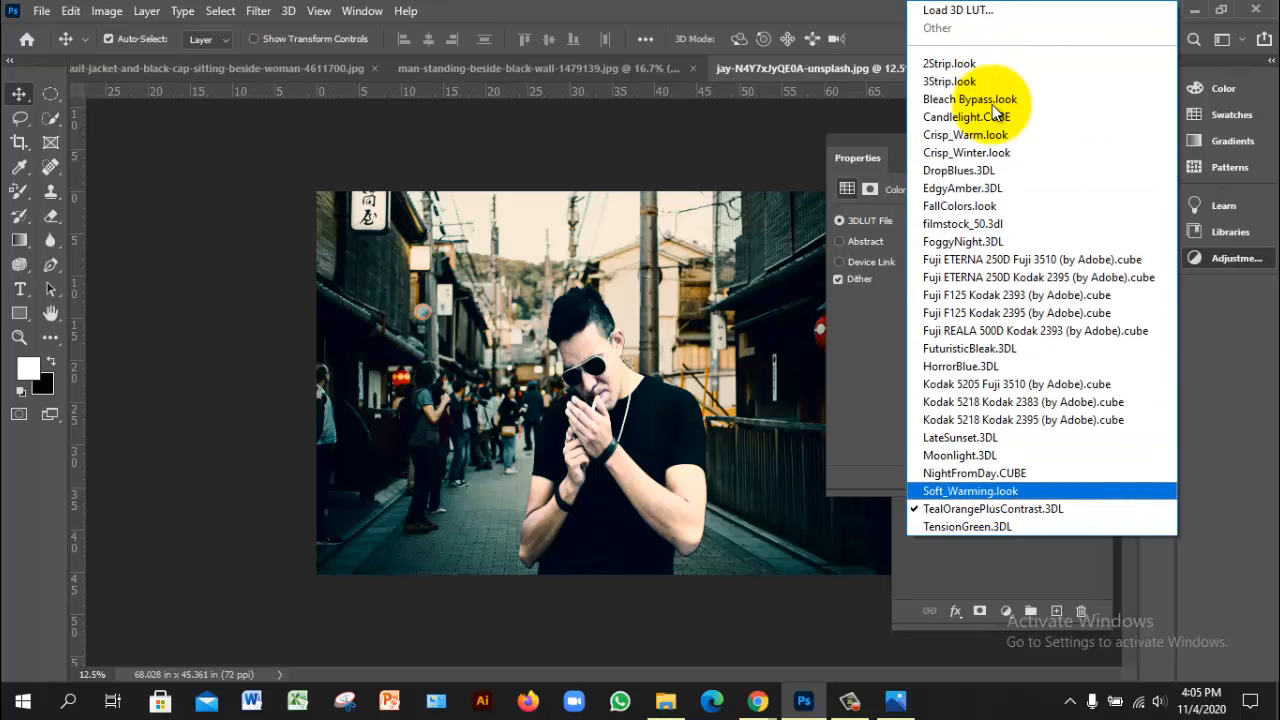
pyautogui.press('Down')
pyautogui.press('Down')
pyautogui.press('Return')
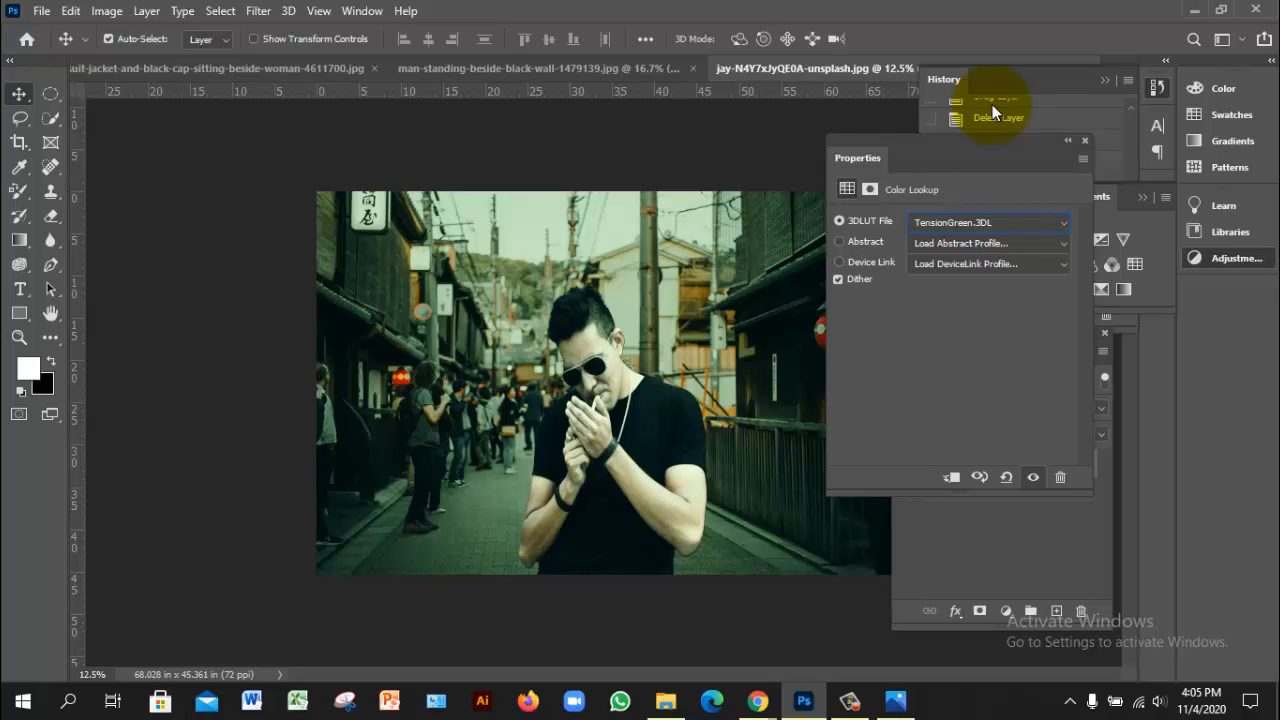
# - Try the Abstract and Device Link sources for the Color Lookup layer, cancelling the profile loading each time
pyautogui.press('Tab')
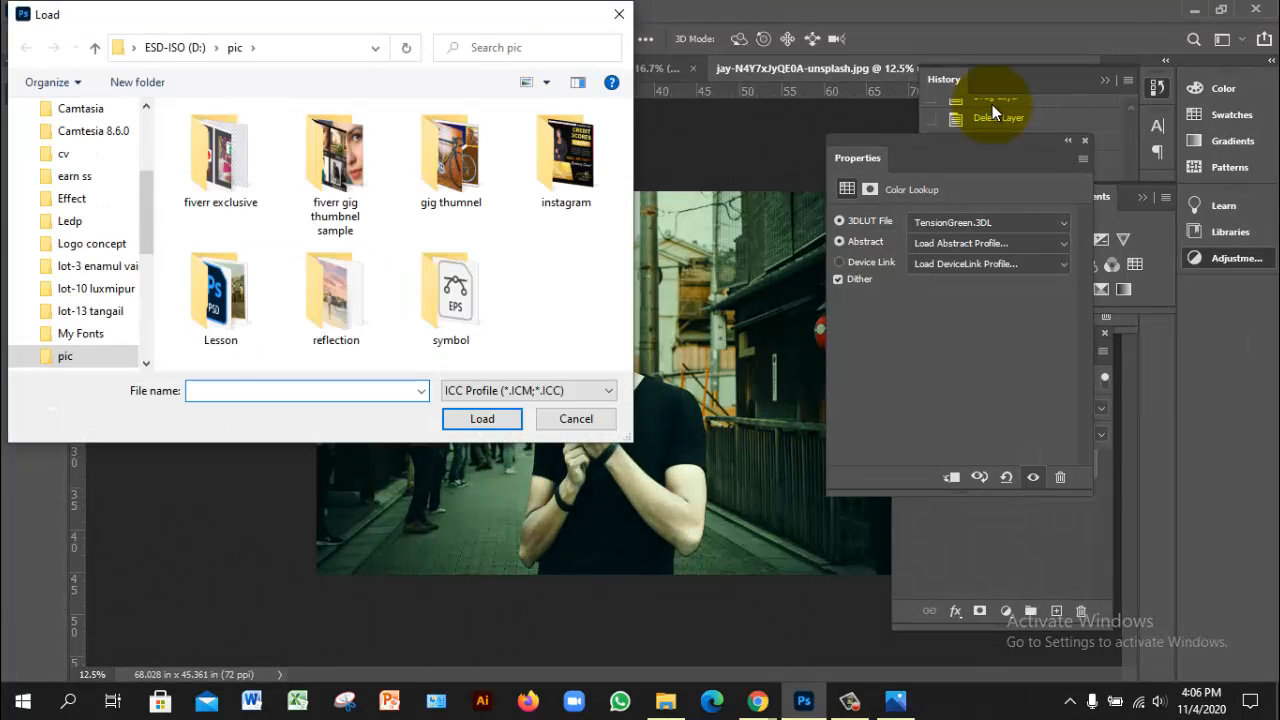
pyautogui.press('Escape')
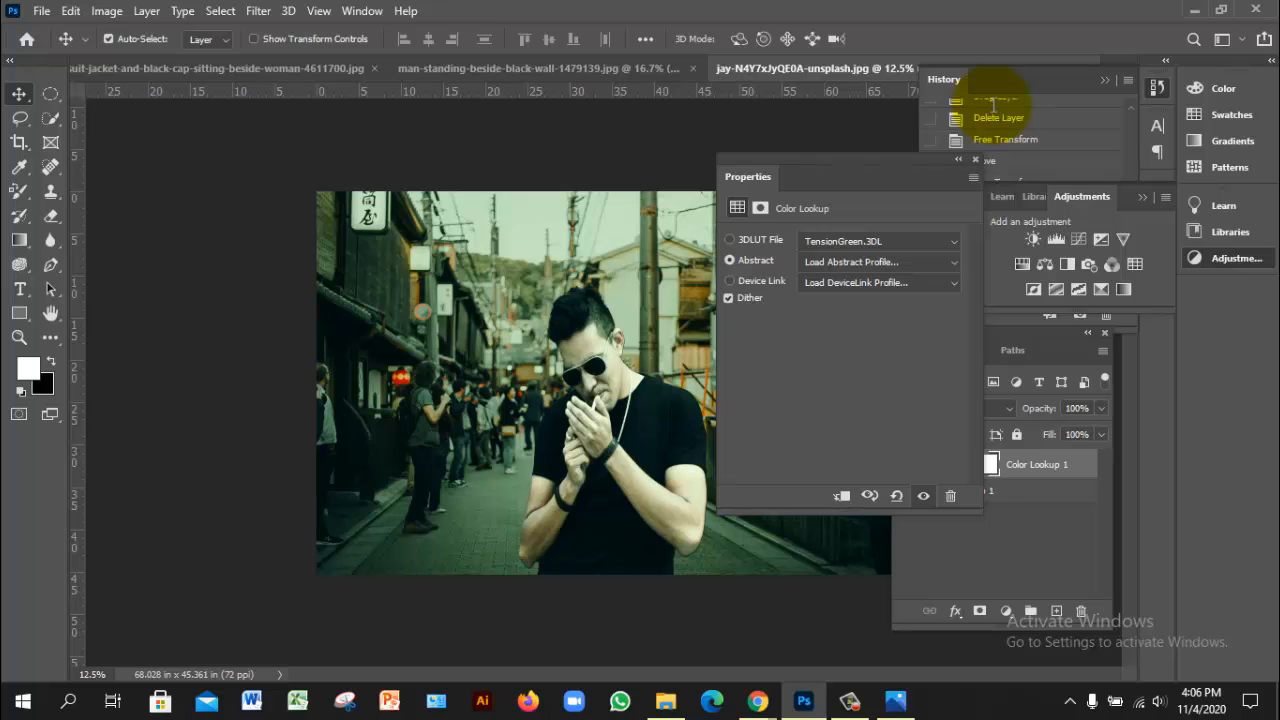
pyautogui.moveTo(840, 176); pyautogui.dragTo(960, 132)
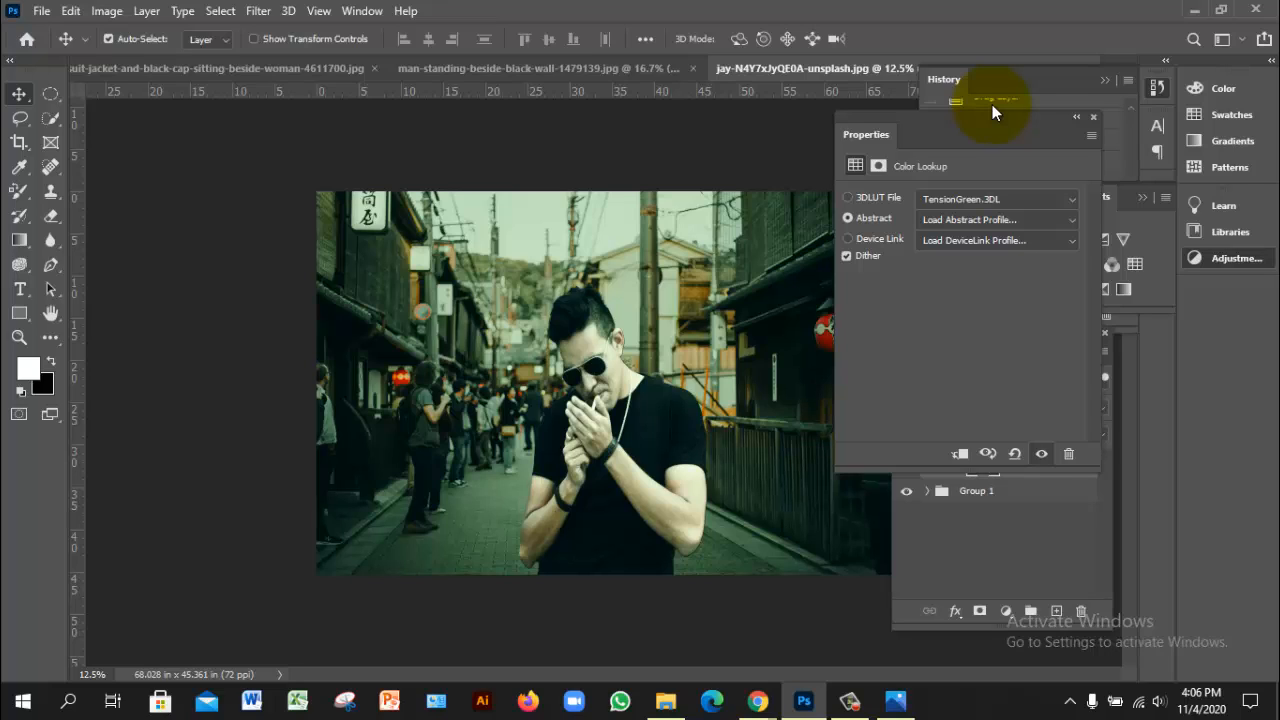
pyautogui.click(997, 219)
pyautogui.click(997, 240)
pyautogui.click(847, 238)
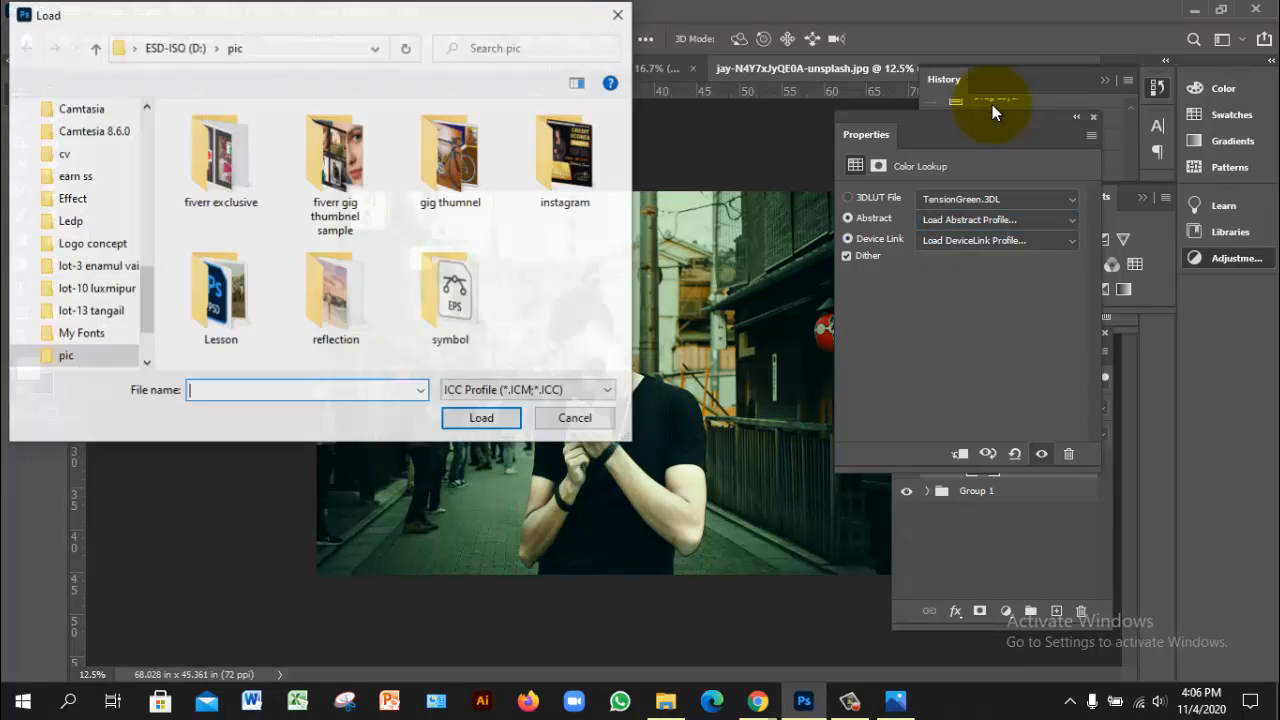
pyautogui.click(576, 418)
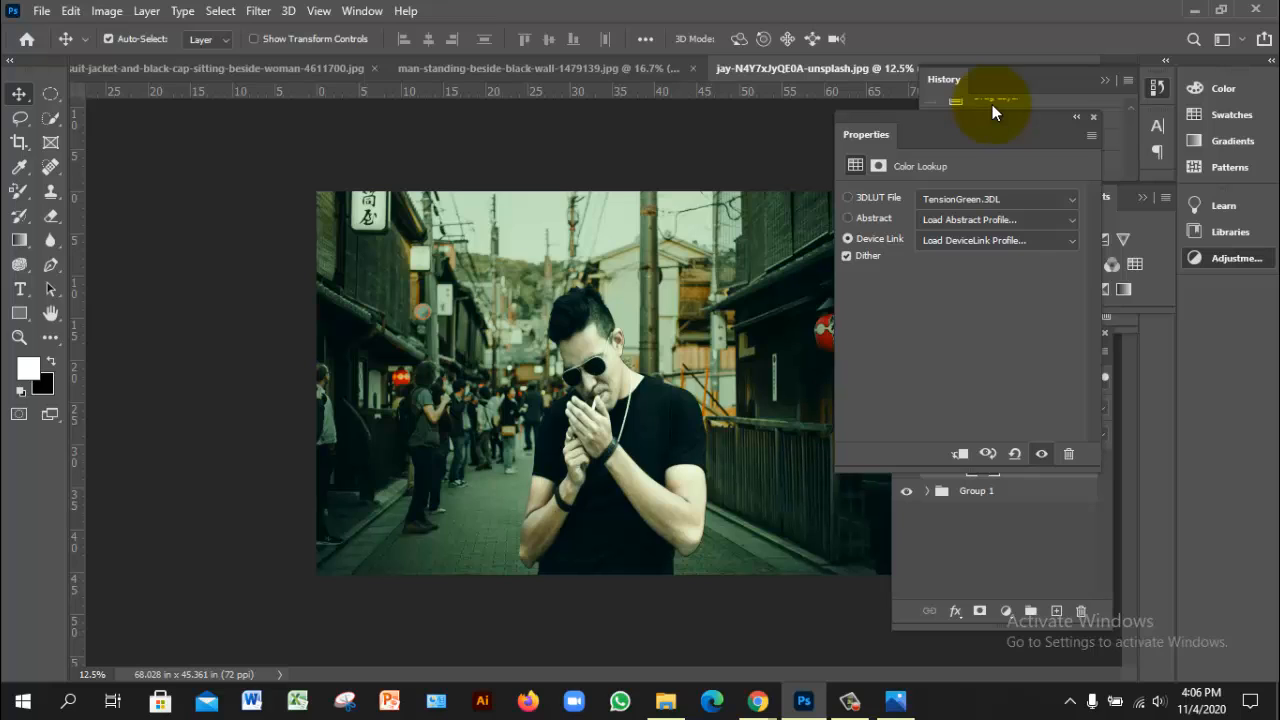
# - Switch the Color Lookup source back to 3DLUT File with TensionGreen.3DL, keep Dither enabled, and close its properties
pyautogui.click(997, 240)
pyautogui.click(997, 240)
pyautogui.click(846, 256)
pyautogui.click(846, 256)
pyautogui.click(847, 197)
pyautogui.click(997, 199)
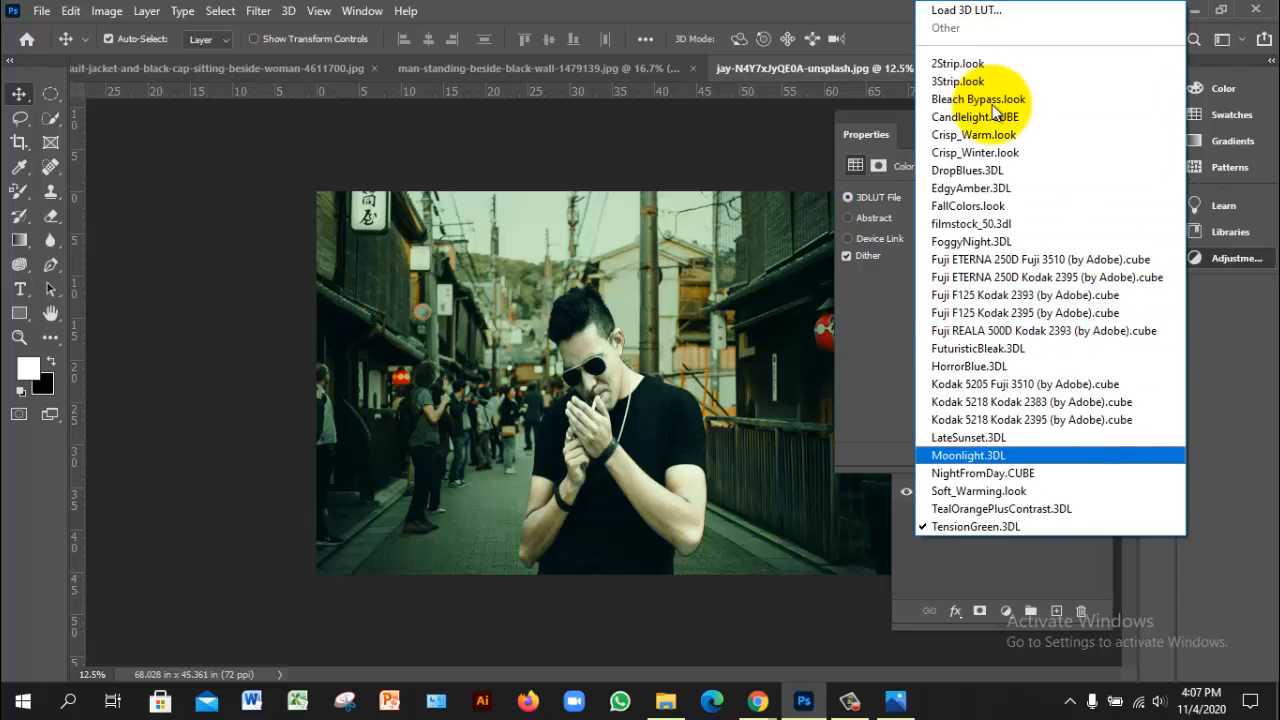
pyautogui.click(975, 526)
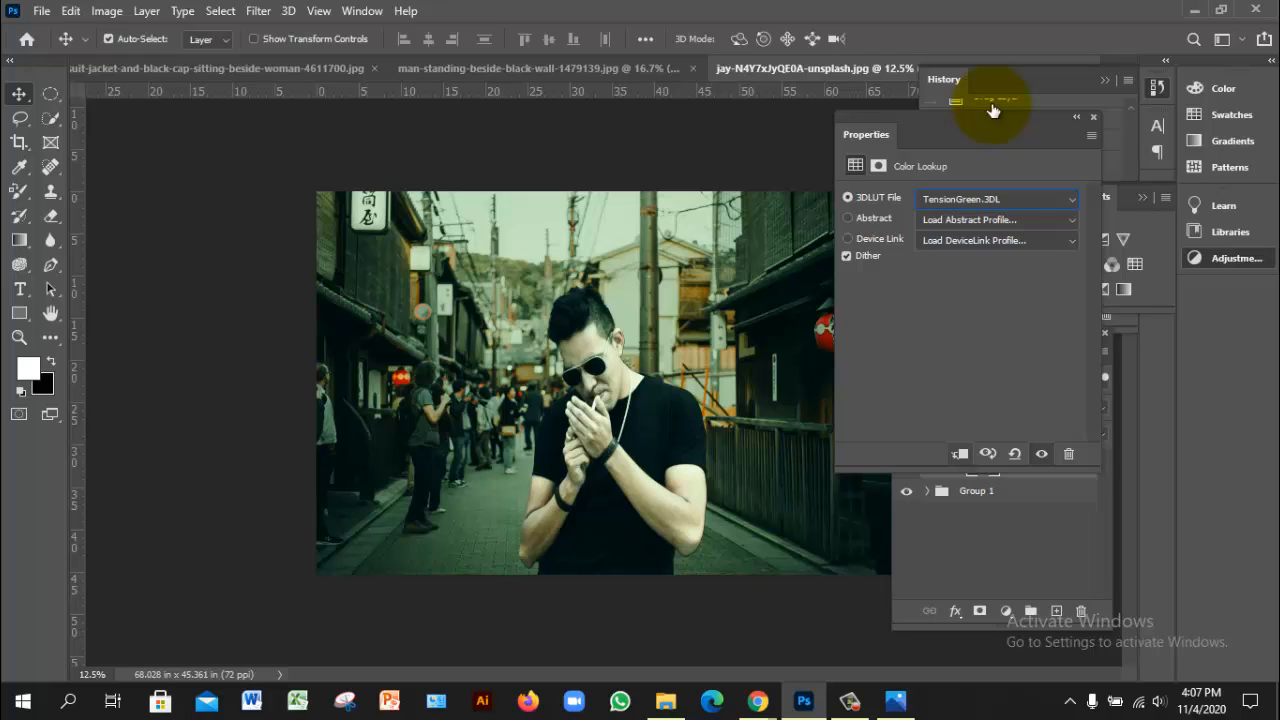
pyautogui.click(993, 110)
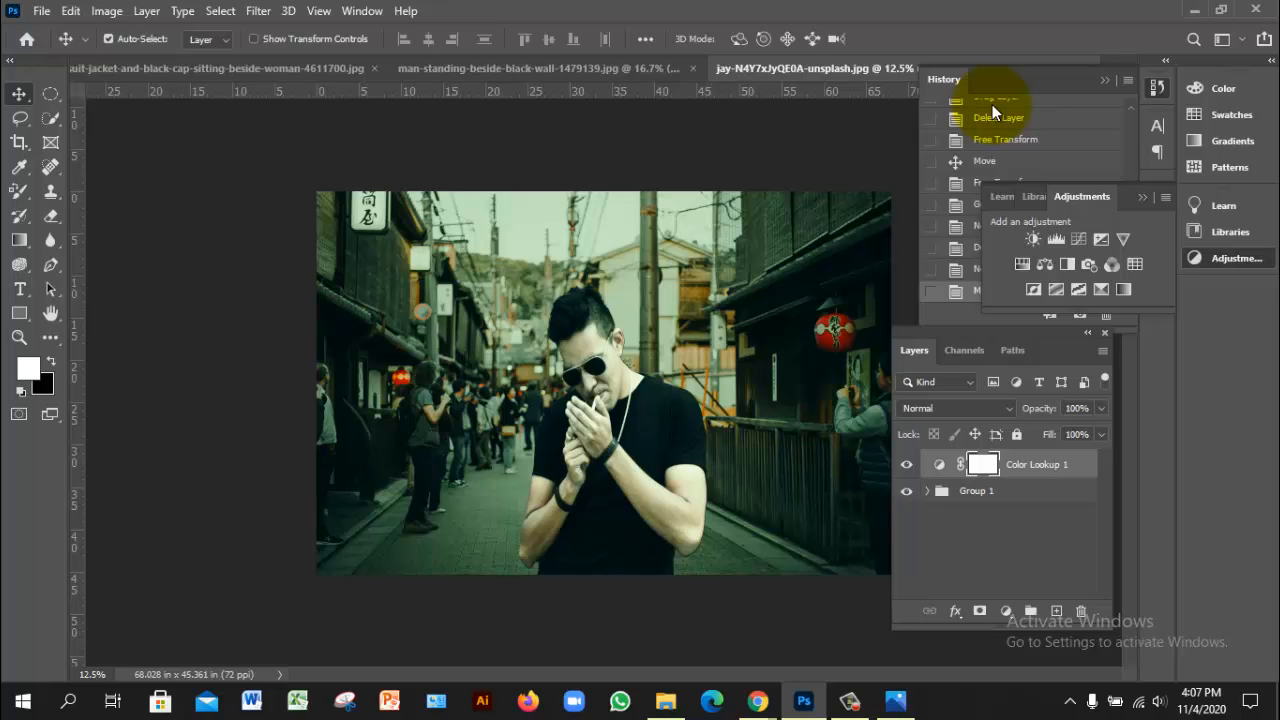
# - Activate the Color Replacement Tool and collapse the layers list to uncover the canvas
pyautogui.click(993, 110)
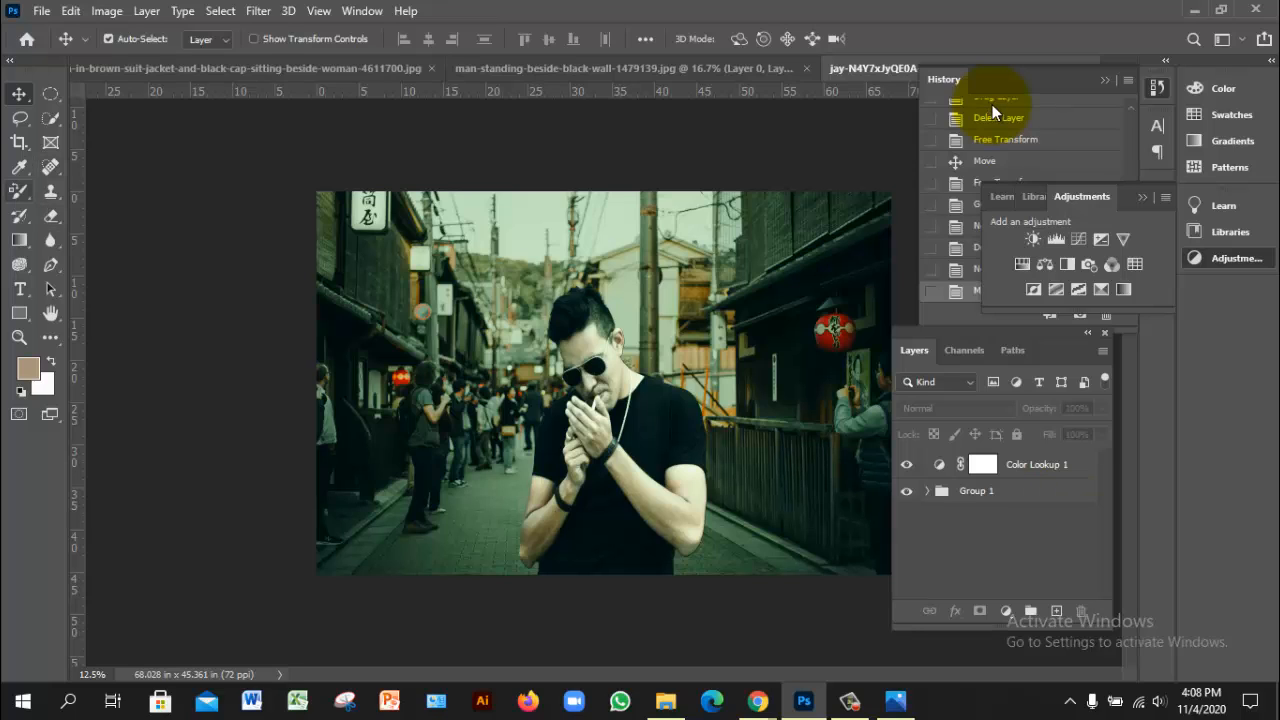
pyautogui.rightClick(18, 191)
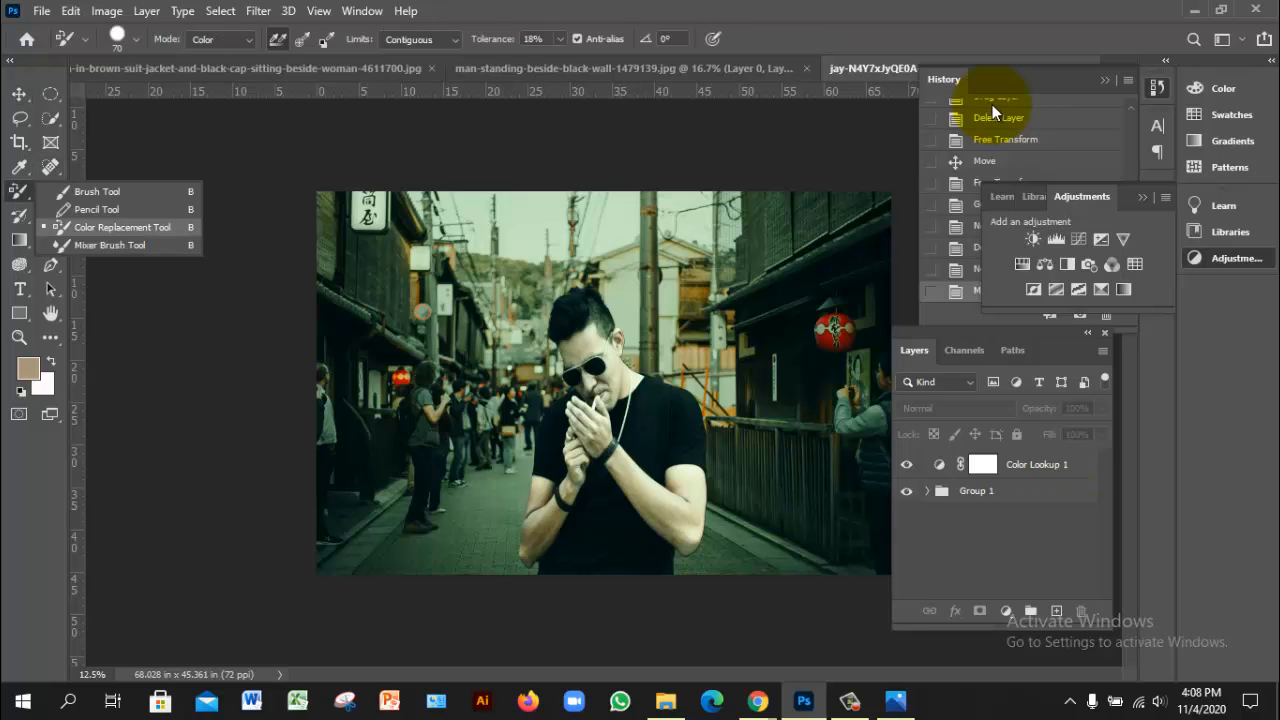
pyautogui.click(122, 227)
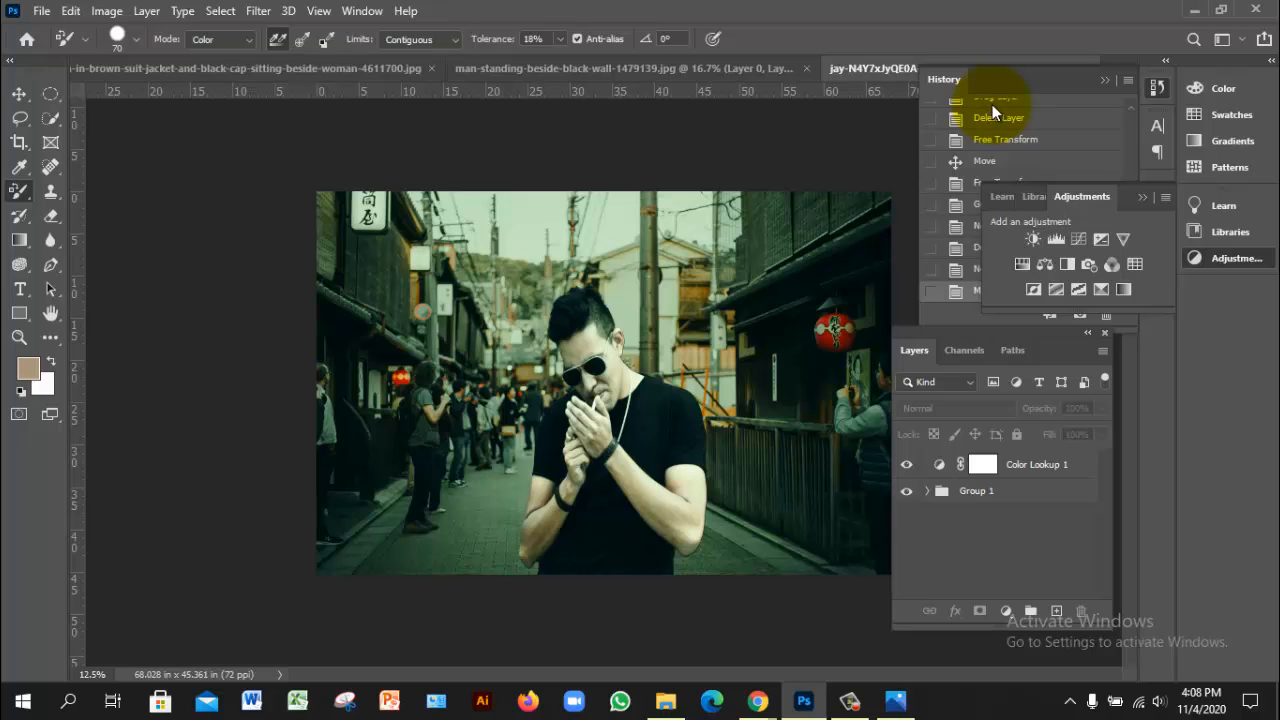
pyautogui.press('F7')
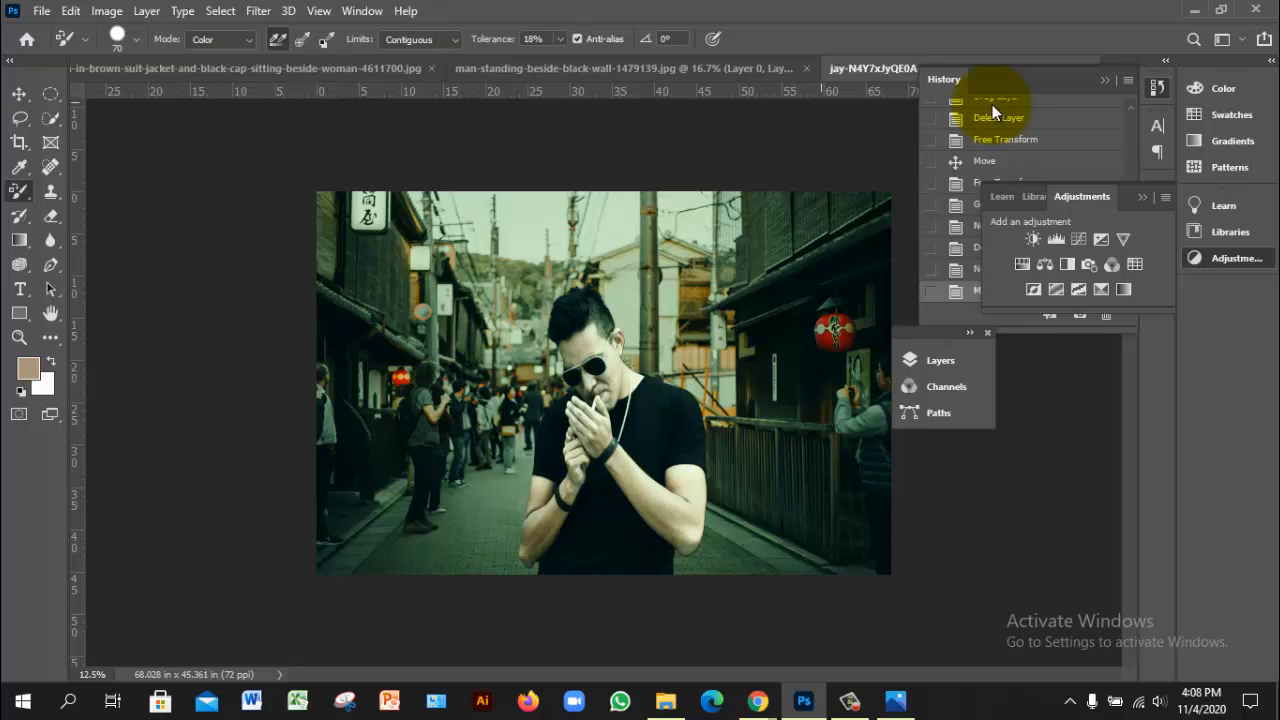
# - Close the man-standing-beside-black-wall and jay-N4Y7xJyQE0A-unsplash documents without saving either one
pyautogui.hotkey('ctrl', 'q')
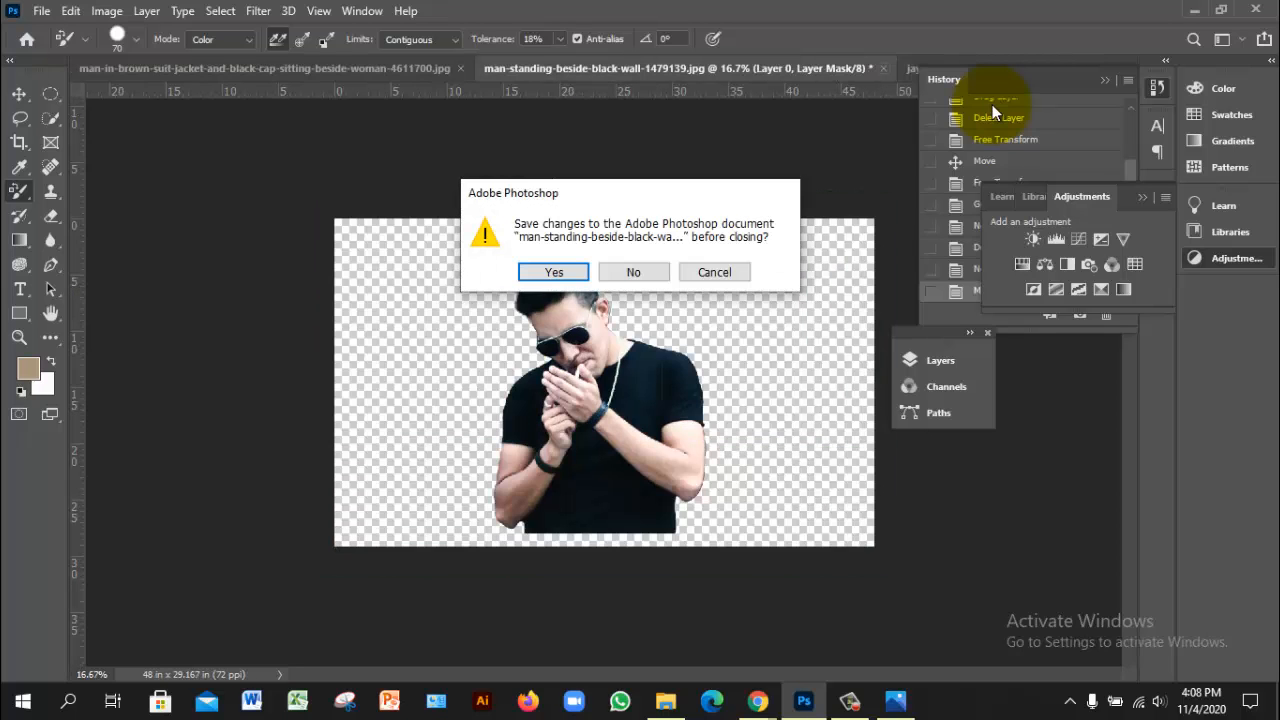
pyautogui.press('n')
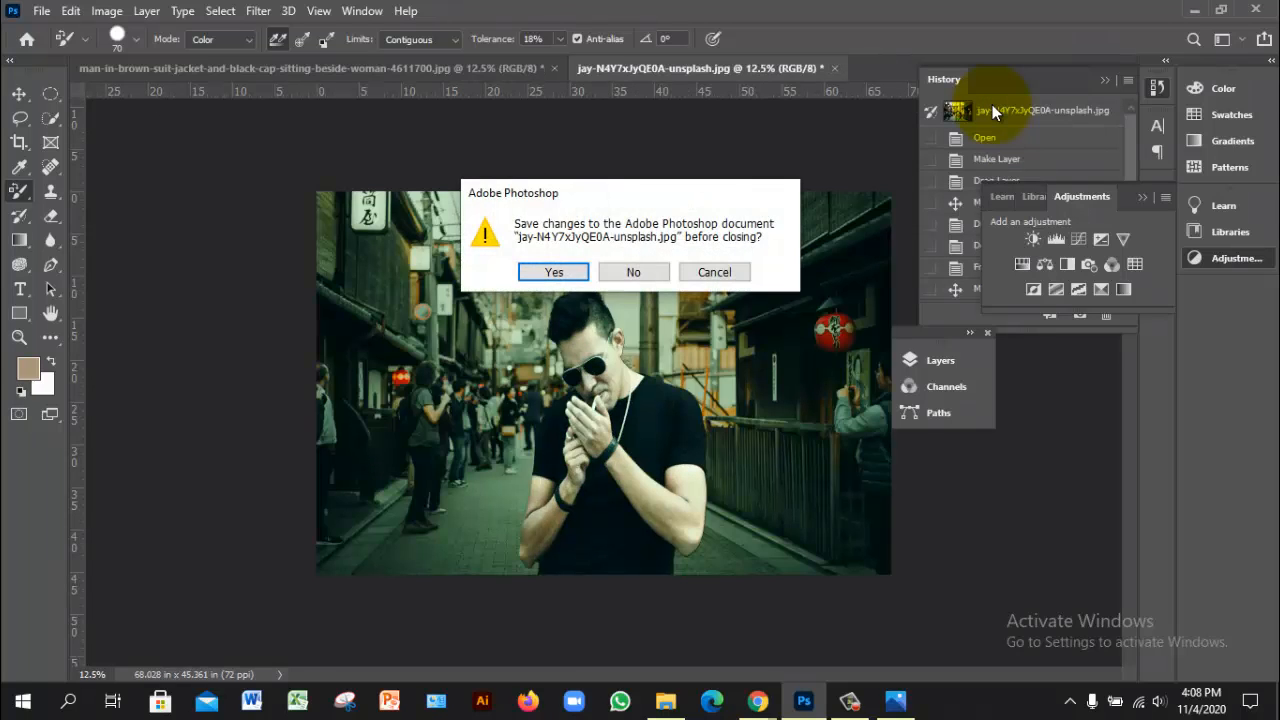
pyautogui.press('n')
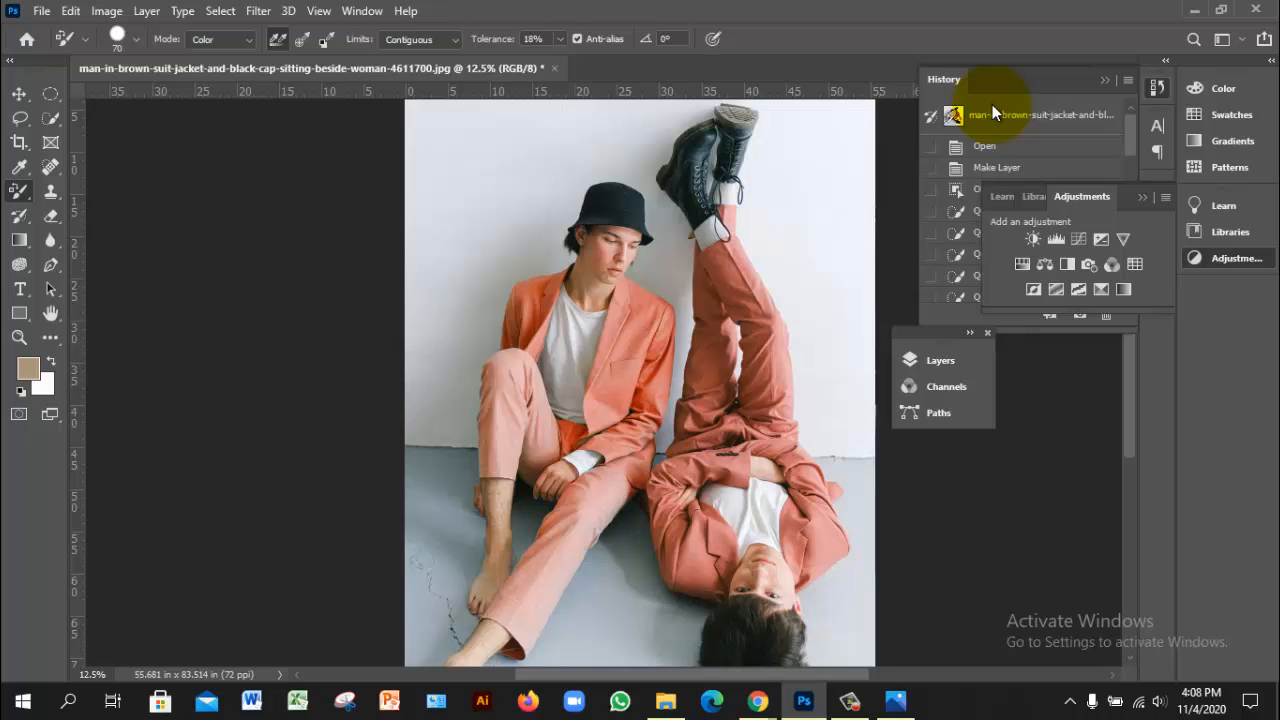
# - Open the Capture image from the pic folder
pyautogui.hotkey('alt', 'f')
pyautogui.press('Down')
pyautogui.press('Escape')
pyautogui.scroll(-1, 332, 290)
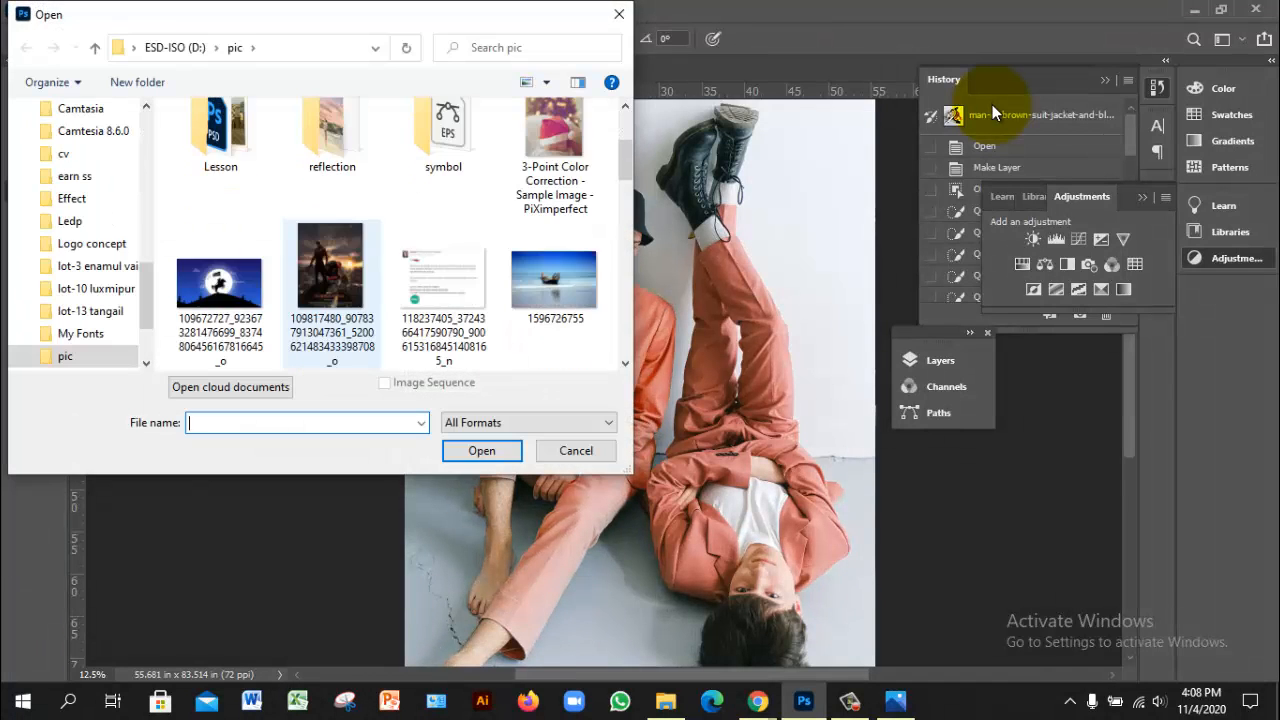
pyautogui.scroll(-2, 332, 290)
pyautogui.click(220, 290)
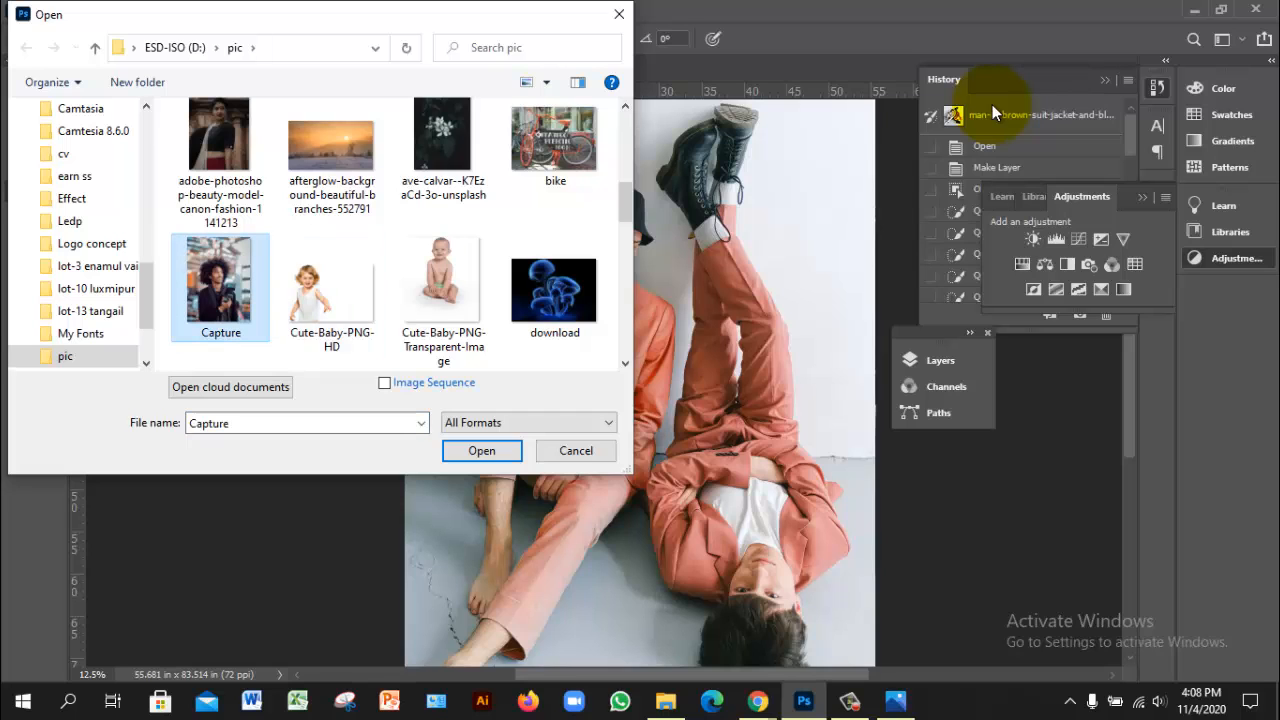
pyautogui.click(482, 450)
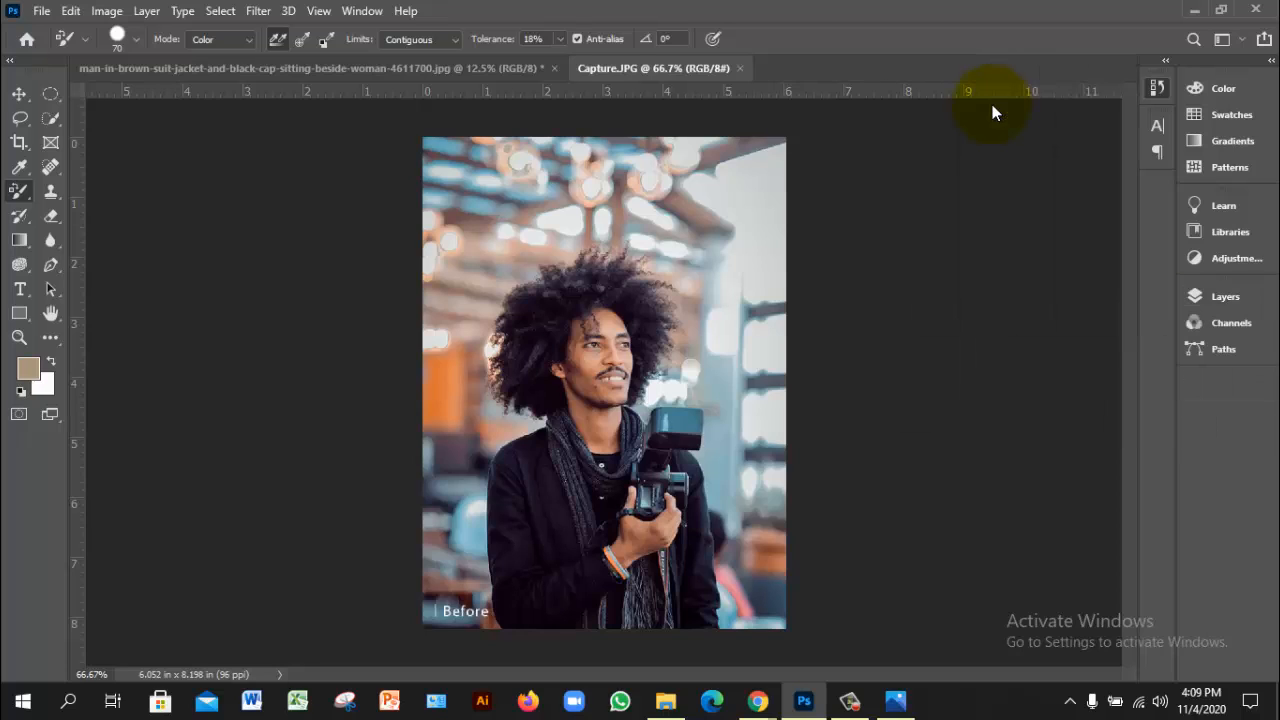
# - Unlock the Background as an editable layer and select the man with Select Subject
pyautogui.press('F7')
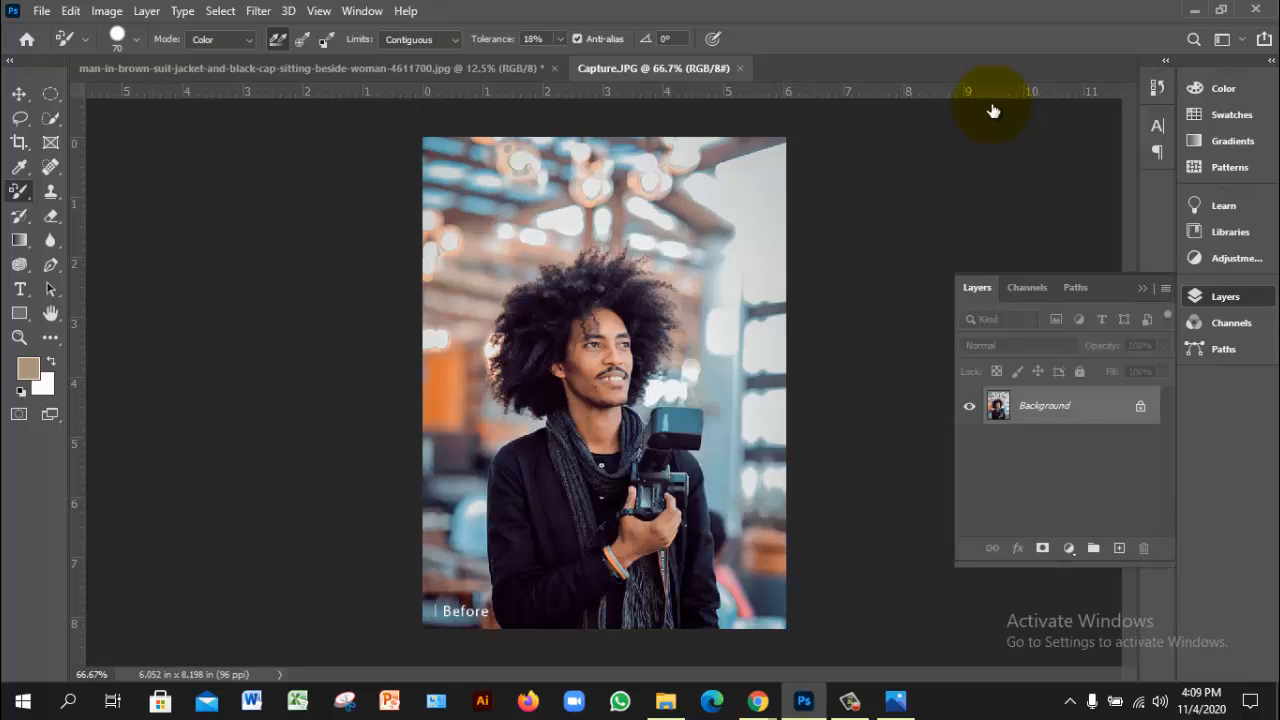
pyautogui.hotkey('ctrl', '/')
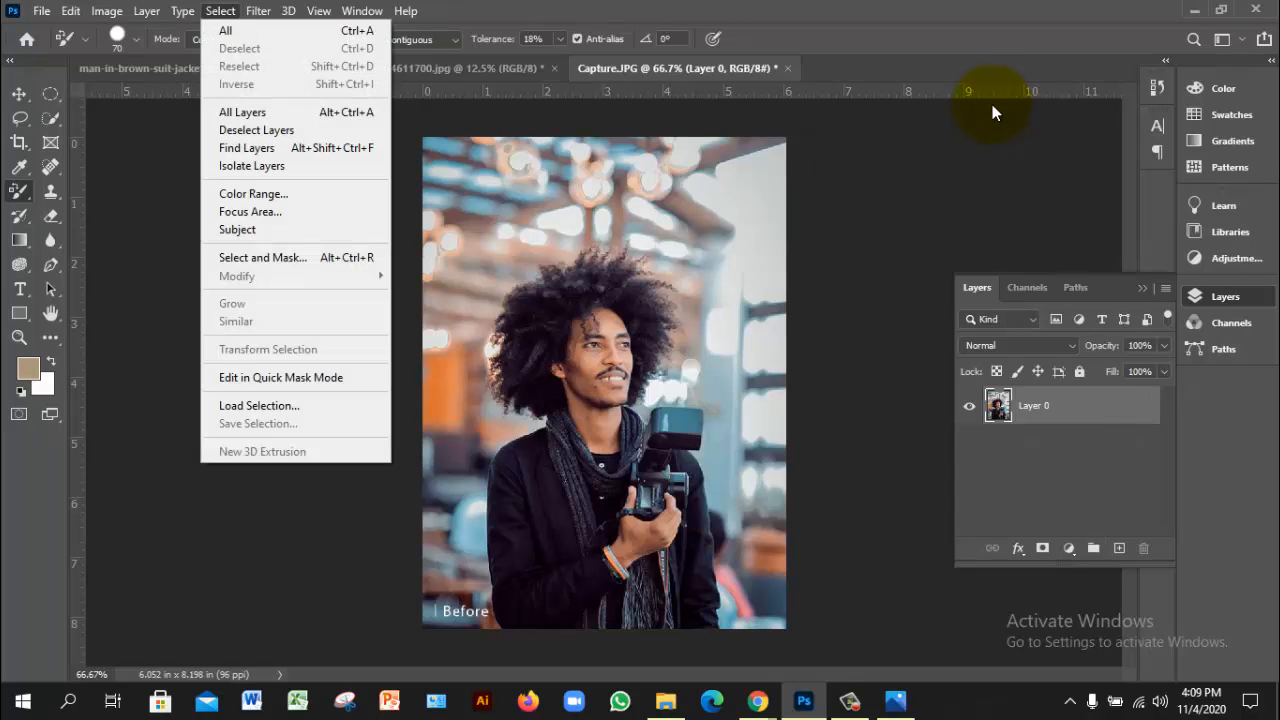
pyautogui.press('Down')
pyautogui.press('Down')
pyautogui.press('Down')
pyautogui.press('Down')
pyautogui.press('Down')
pyautogui.press('Down')
pyautogui.press('Down')
pyautogui.press('Down')
pyautogui.press('Return')
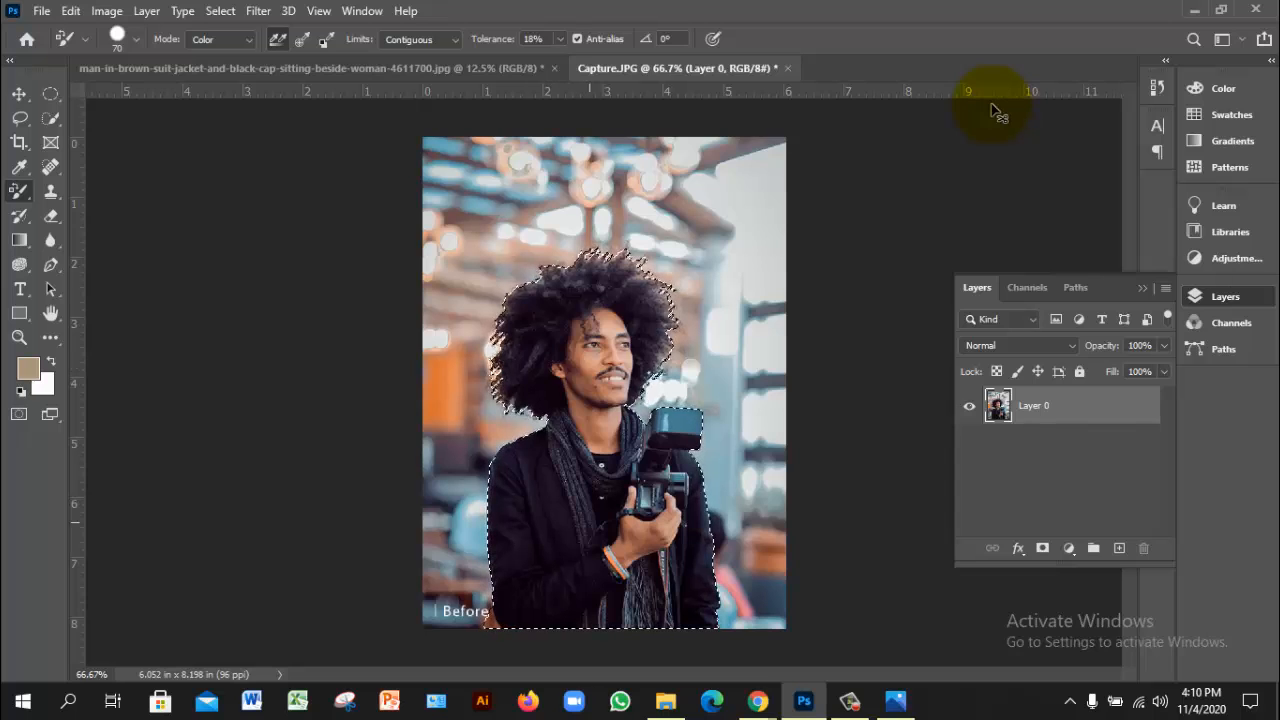
# - Subtract the stray background patch beside the jacket's lower edge, near the "Before" text, from the selection with the Lasso tool
pyautogui.hotkey('ctrl', '+')
pyautogui.hotkey('ctrl', '+')
pyautogui.hotkey('ctrl', '+')
pyautogui.hotkey('ctrl', '+')
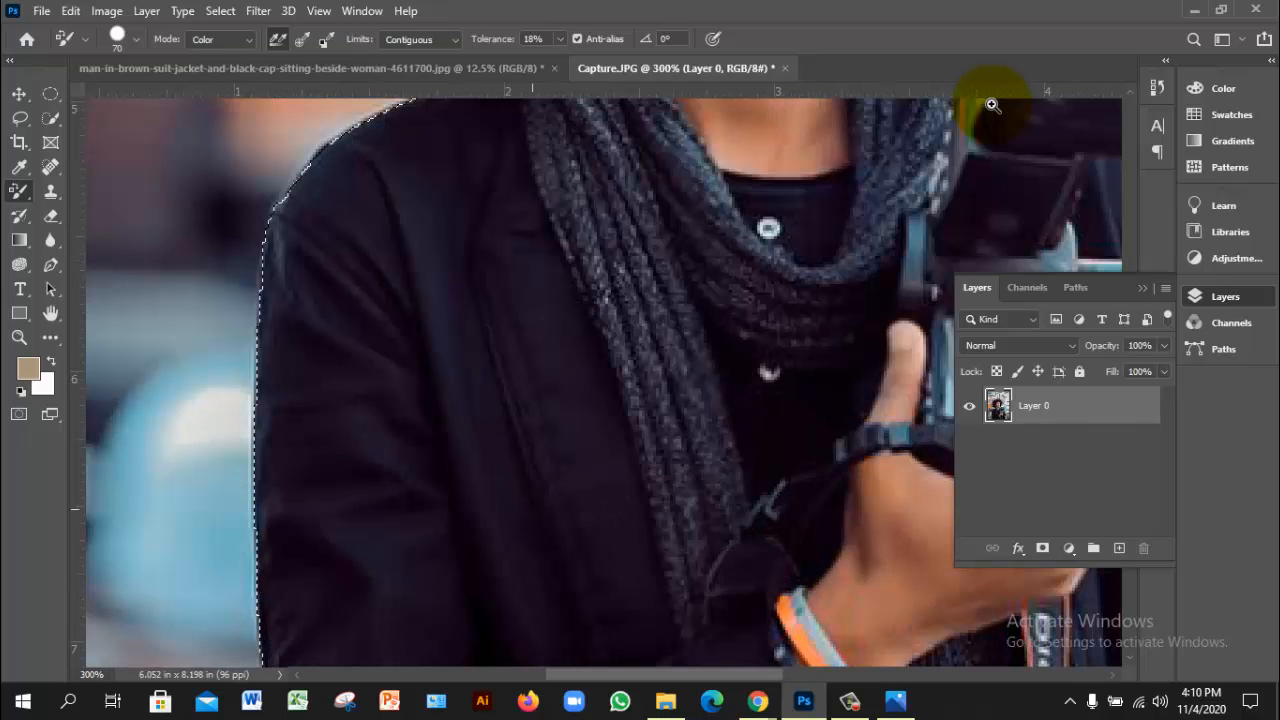
pyautogui.press('space')
pyautogui.scroll(-6, 991, 103)
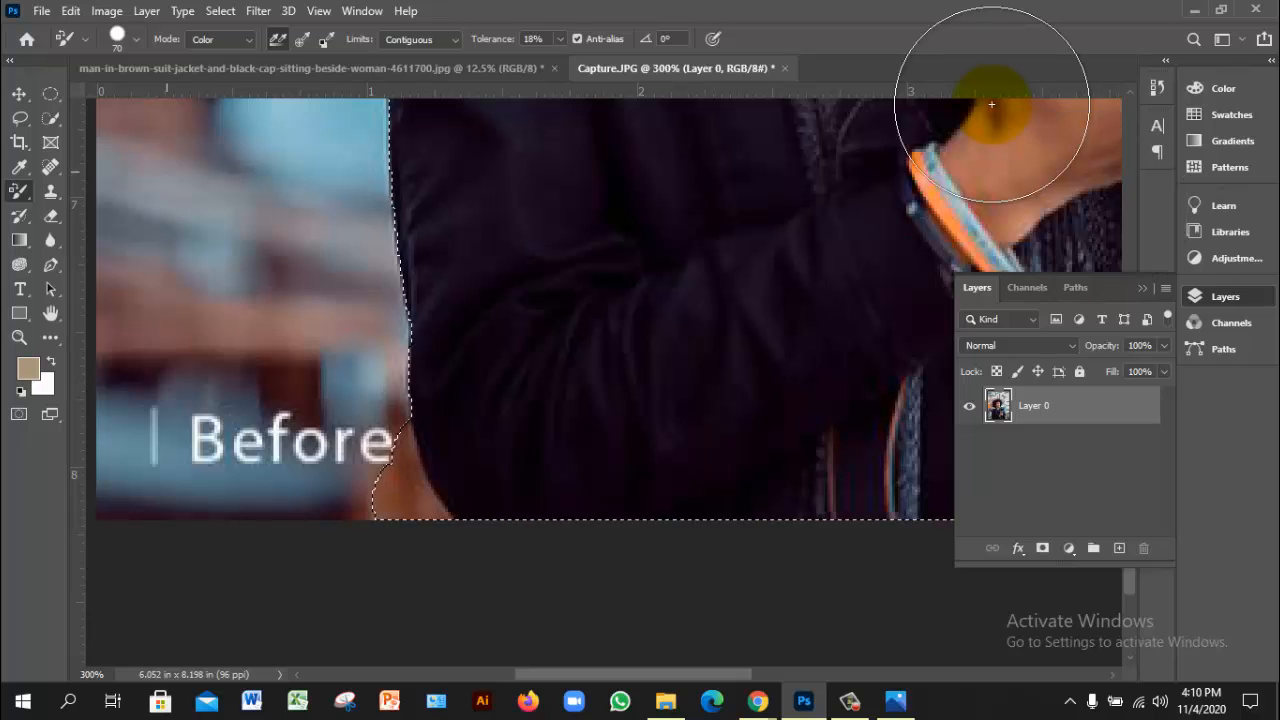
pyautogui.press('l')
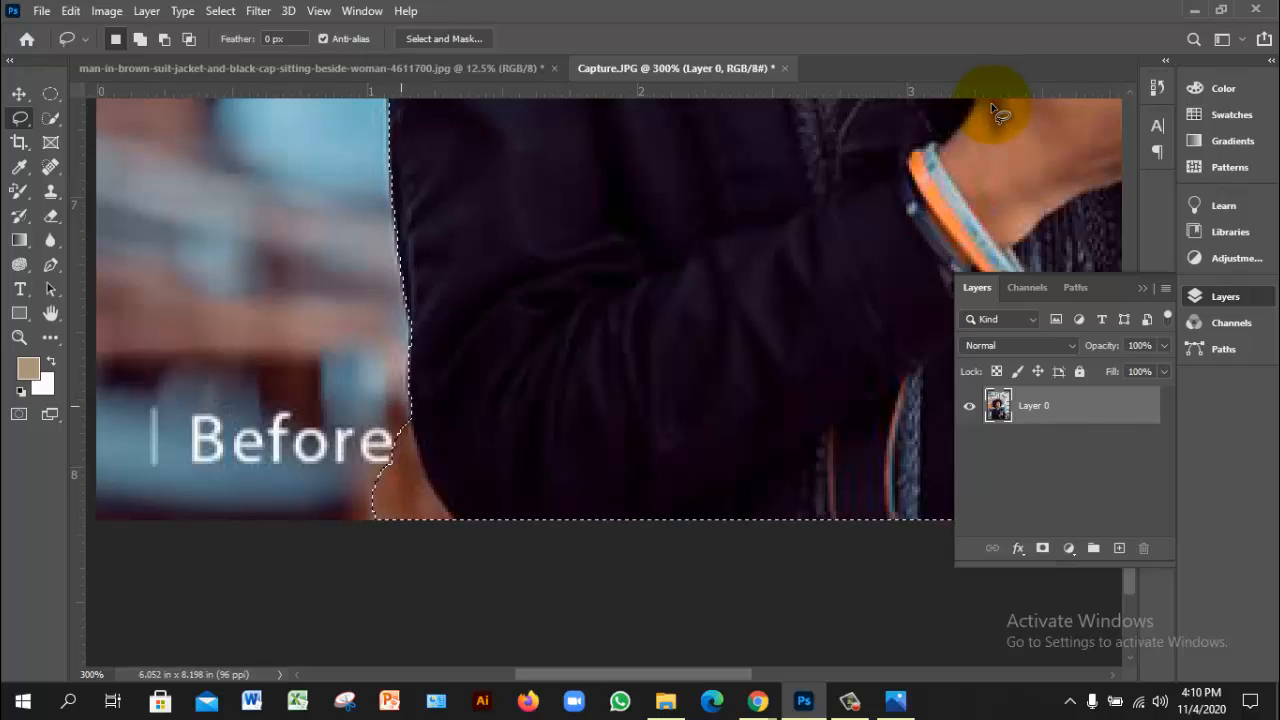
pyautogui.press('alt')
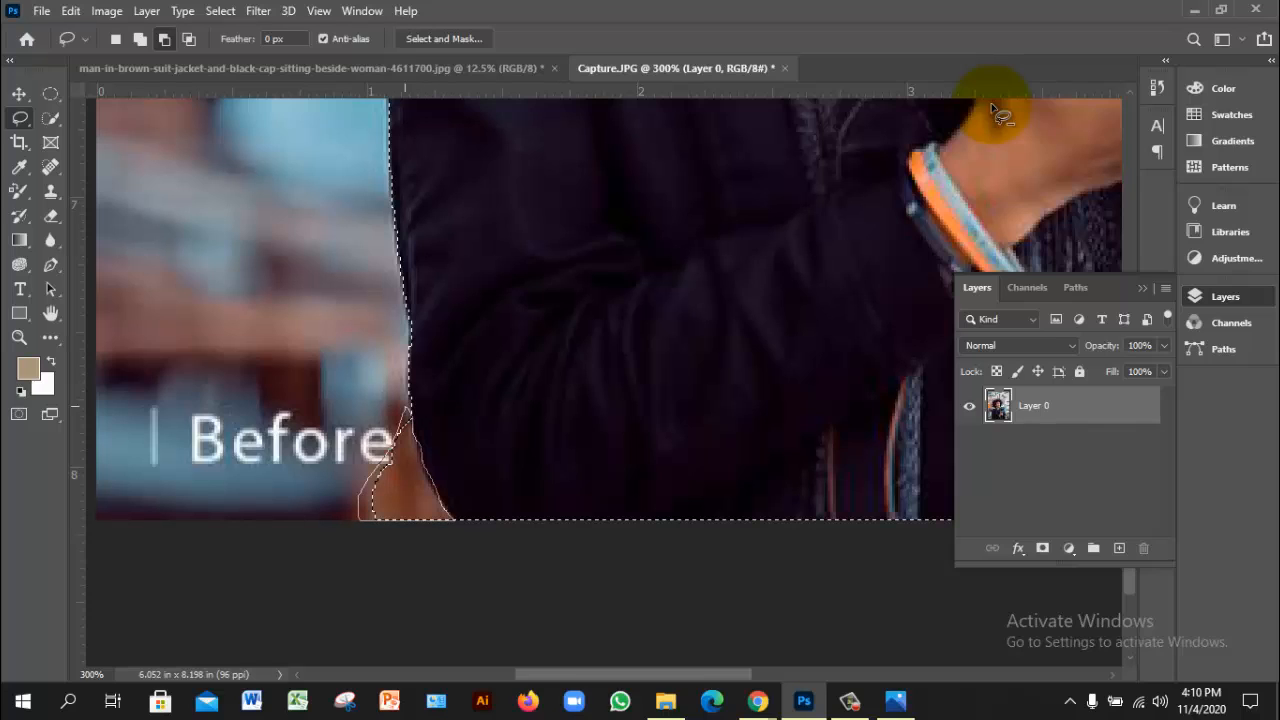
pyautogui.moveTo(405, 407); pyautogui.dragTo(411, 419)
# - Examine the selection outline closely along the jacket, camera, scarf and curly hair
pyautogui.hotkey('ctrl', '-')
pyautogui.hotkey('ctrl', '-')
pyautogui.hotkey('ctrl', '-')
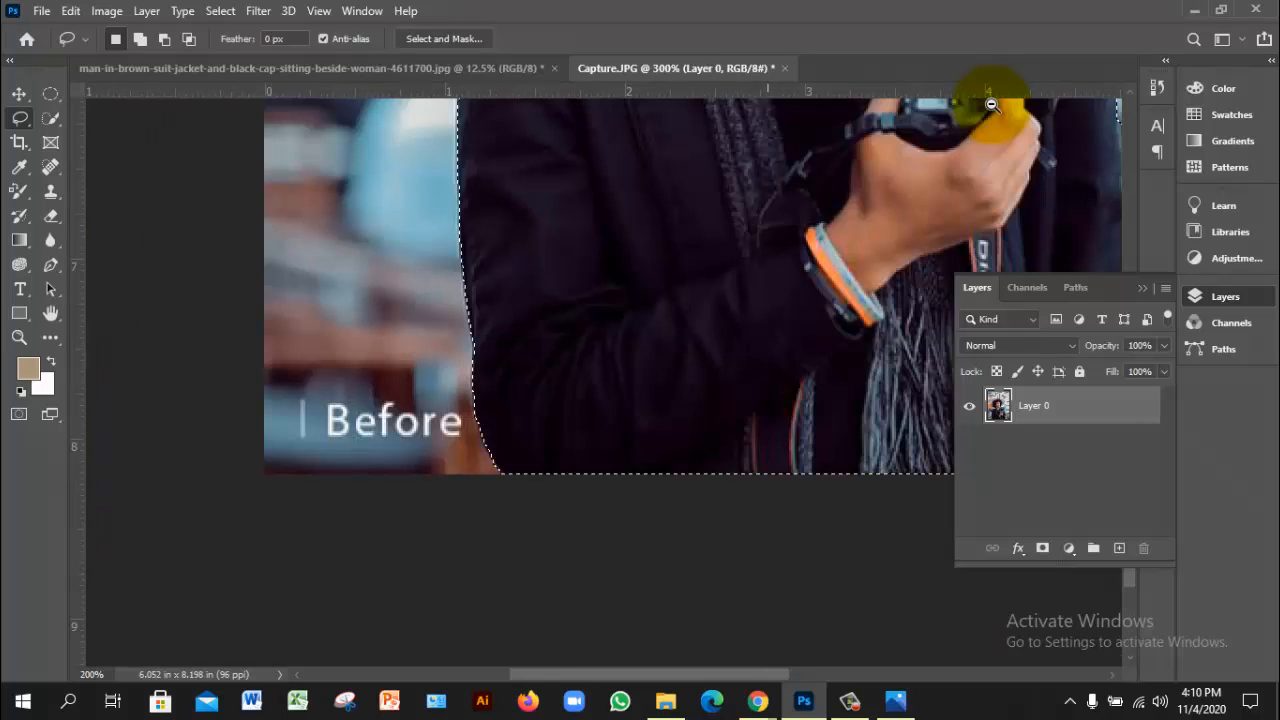
pyautogui.hotkey('ctrl', '+')
pyautogui.hotkey('ctrl', '+')
pyautogui.hotkey('ctrl', '+')
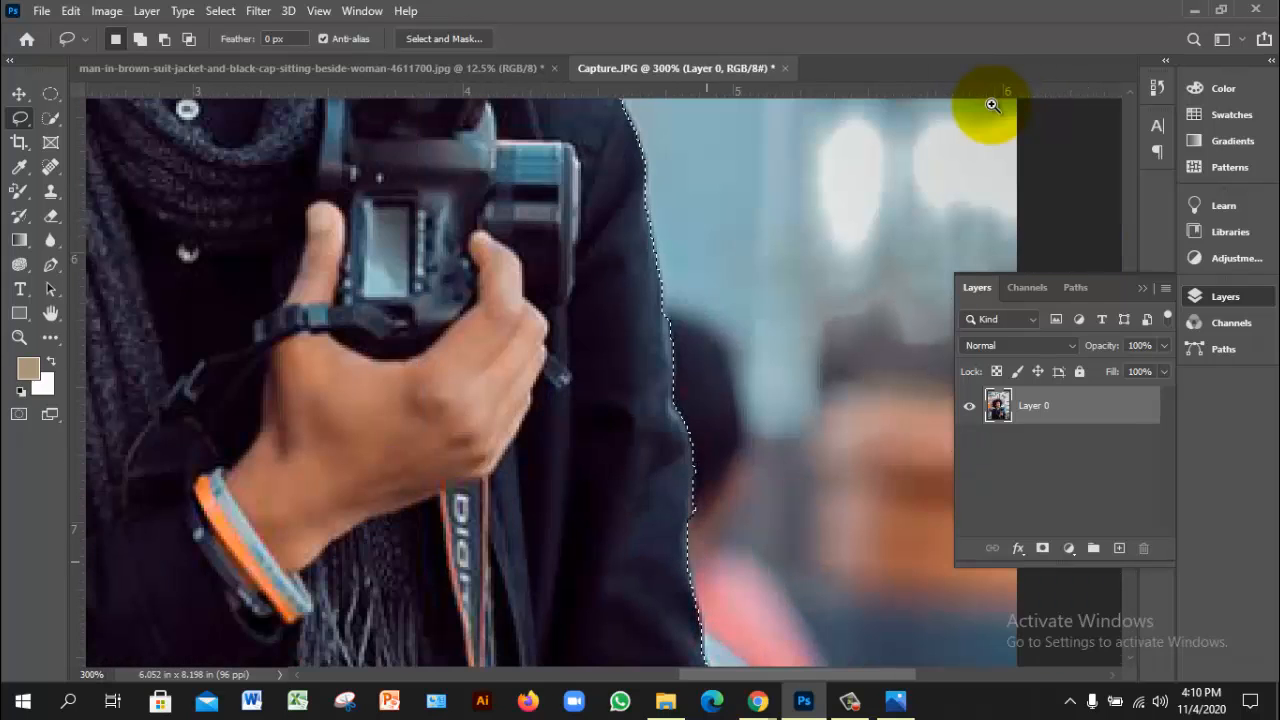
pyautogui.hotkey('ctrl', '+')
pyautogui.moveTo(634, 272); pyautogui.dragTo(751, 604)
pyautogui.moveTo(731, 343); pyautogui.dragTo(754, 580)
pyautogui.moveTo(372, 212)
pyautogui.mouseDown()
pyautogui.moveTo(539, 335)
pyautogui.moveTo(572, 507)
pyautogui.mouseUp()
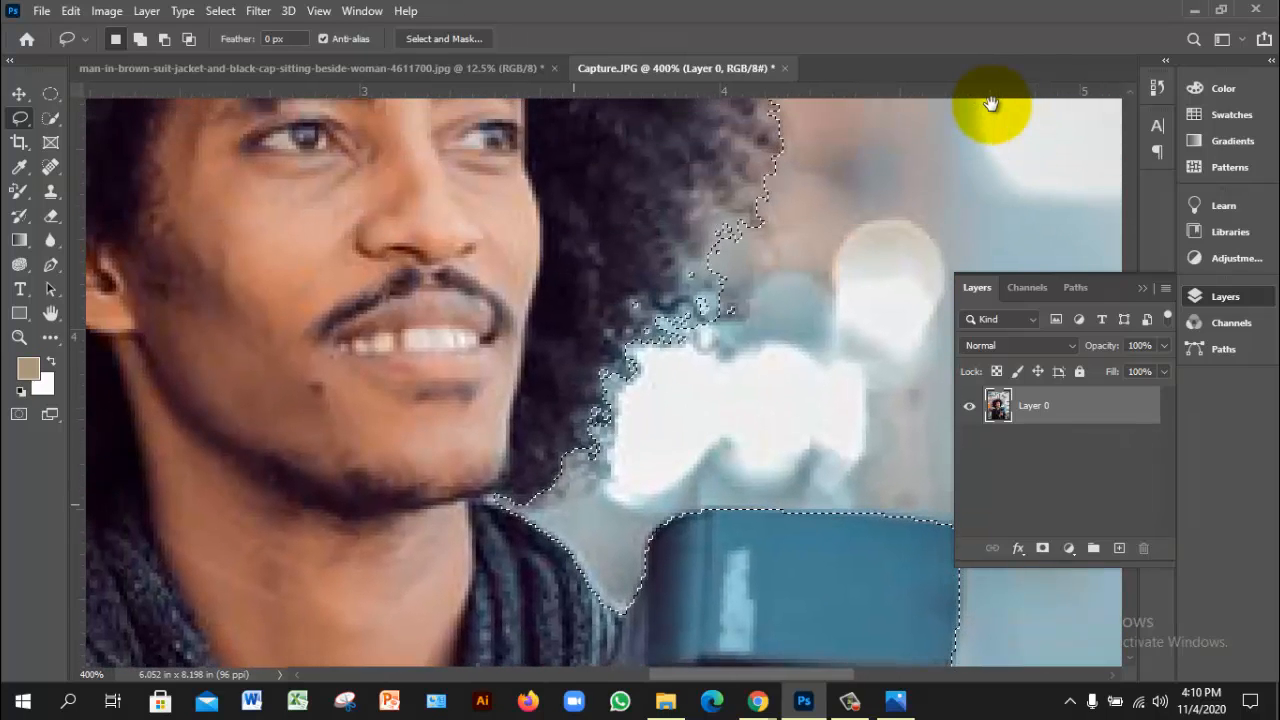
pyautogui.moveTo(620, 287); pyautogui.dragTo(576, 542)
pyautogui.moveTo(608, 191); pyautogui.dragTo(619, 413)
pyautogui.moveTo(552, 232); pyautogui.dragTo(697, 508)
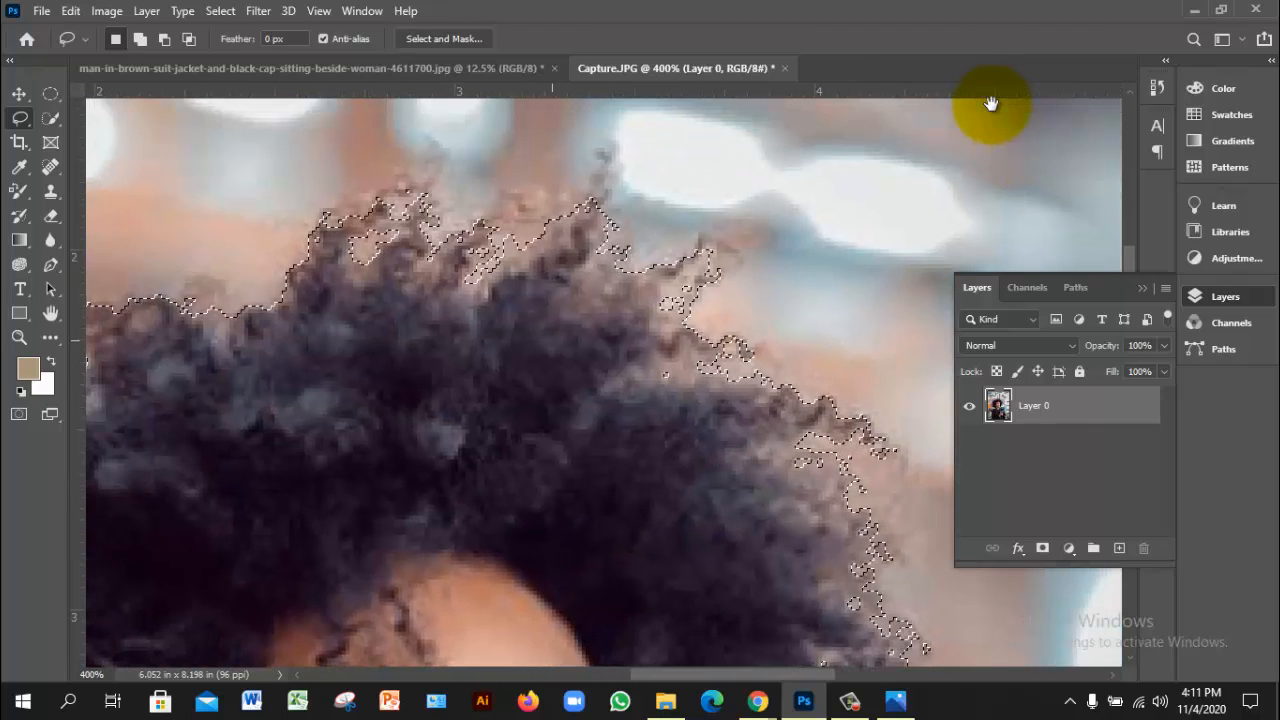
pyautogui.moveTo(300, 535)
pyautogui.mouseDown()
pyautogui.moveTo(523, 404)
pyautogui.moveTo(708, 248)
pyautogui.mouseUp()
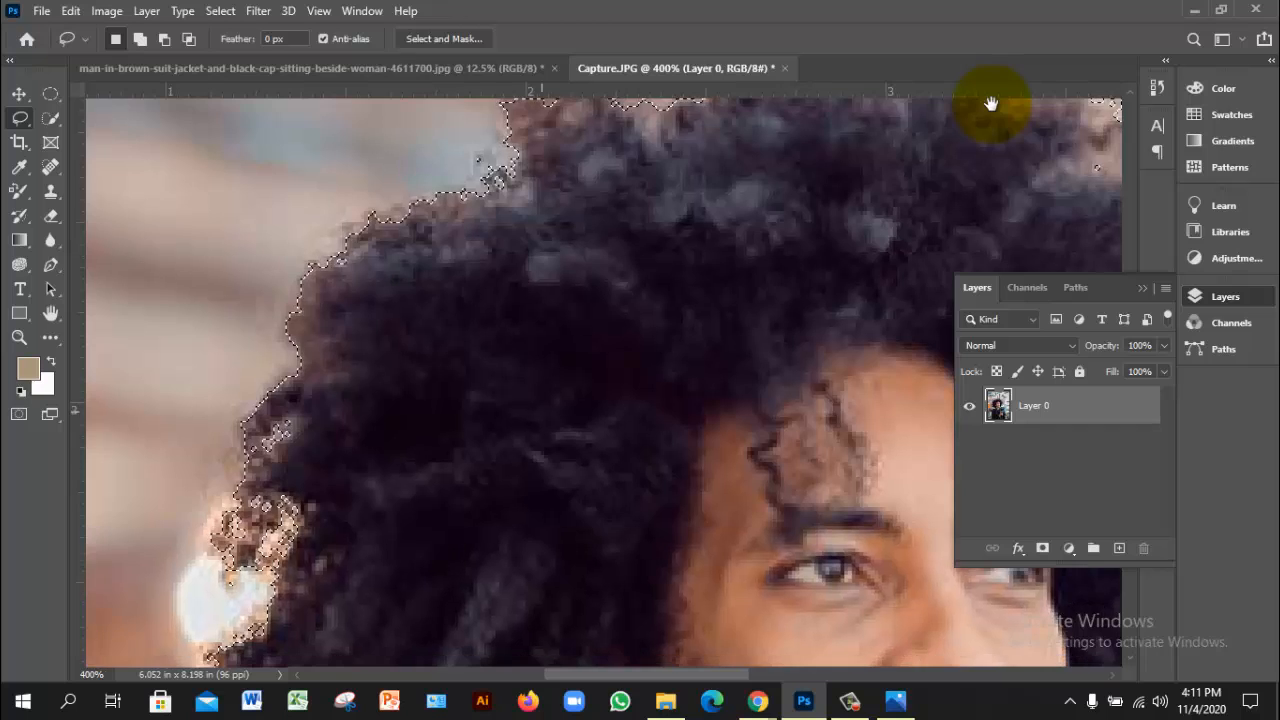
pyautogui.moveTo(480, 574)
pyautogui.mouseDown()
pyautogui.moveTo(571, 378)
pyautogui.moveTo(551, 324)
pyautogui.mouseUp()
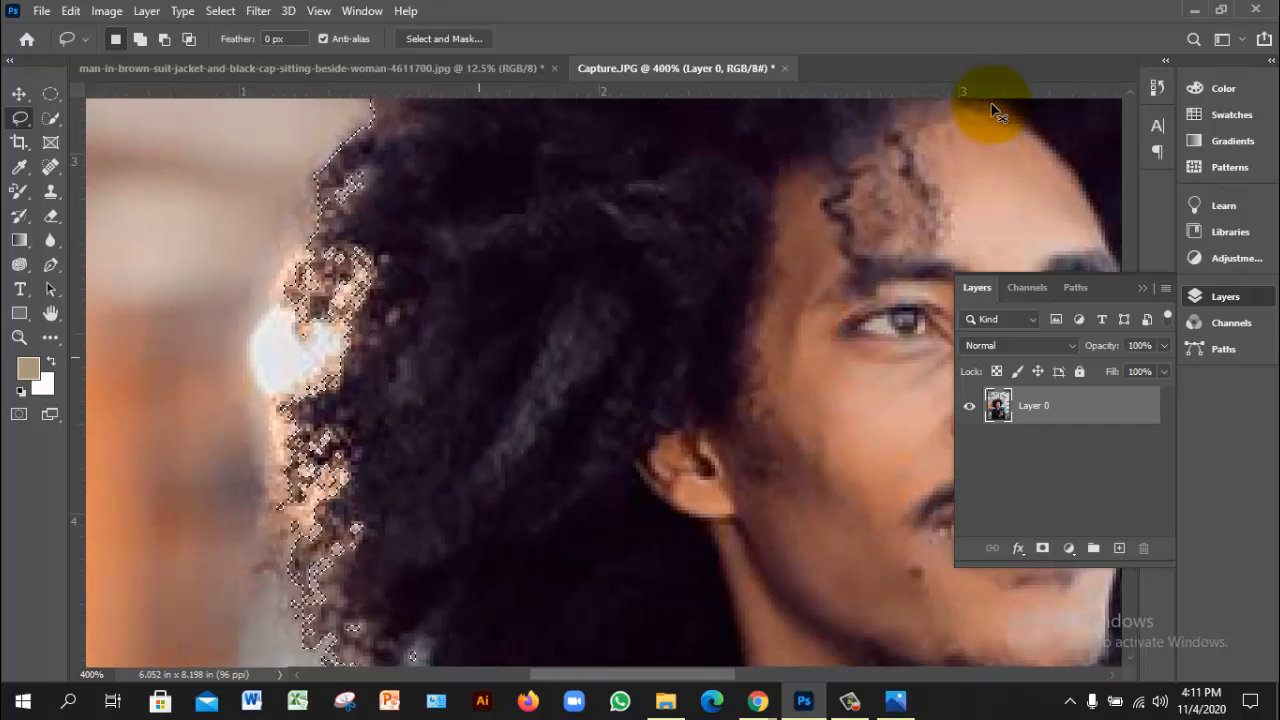
pyautogui.keyDown('alt'); pyautogui.click(574, 375); pyautogui.keyUp('alt')
pyautogui.keyDown('alt'); pyautogui.click(574, 375); pyautogui.keyUp('alt')
pyautogui.keyDown('alt'); pyautogui.click(992, 104); pyautogui.keyUp('alt')
pyautogui.keyDown('alt'); pyautogui.click(992, 104); pyautogui.keyUp('alt')
pyautogui.keyDown('alt'); pyautogui.click(992, 104); pyautogui.keyUp('alt')
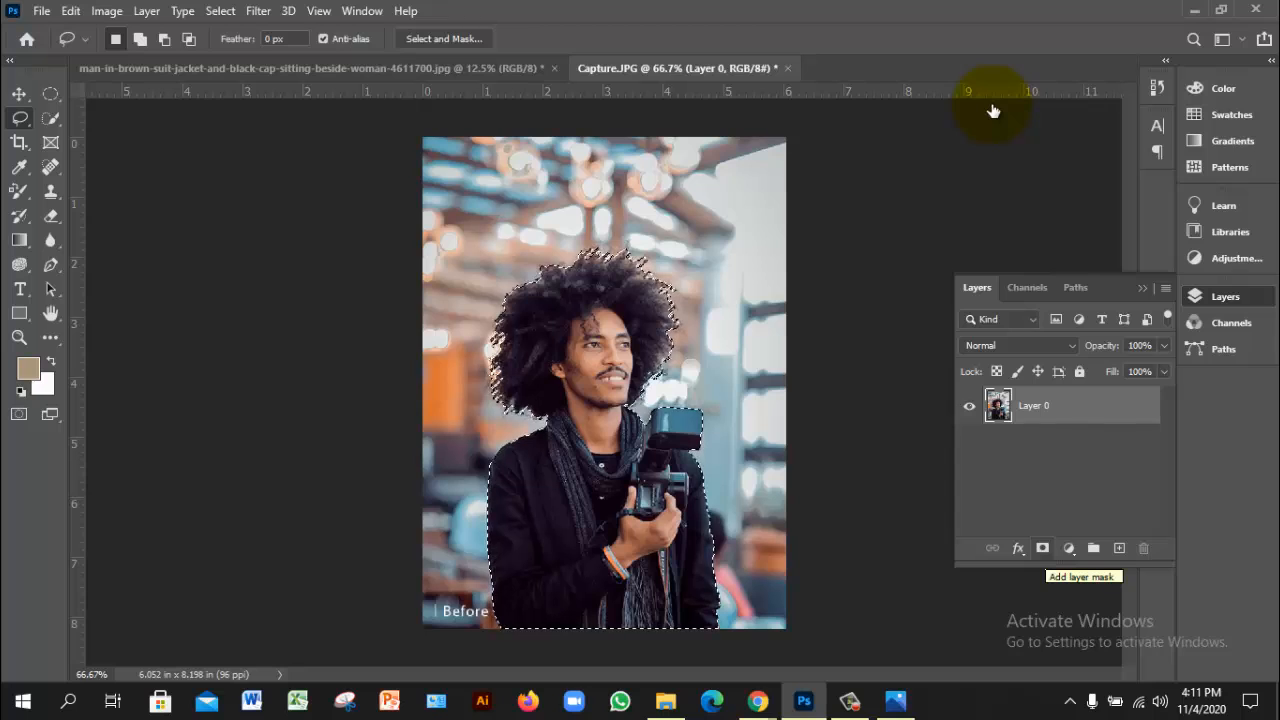
# - Add a layer mask from the man's selection to hide the background, and check the masked hair edge
pyautogui.click(1042, 548)
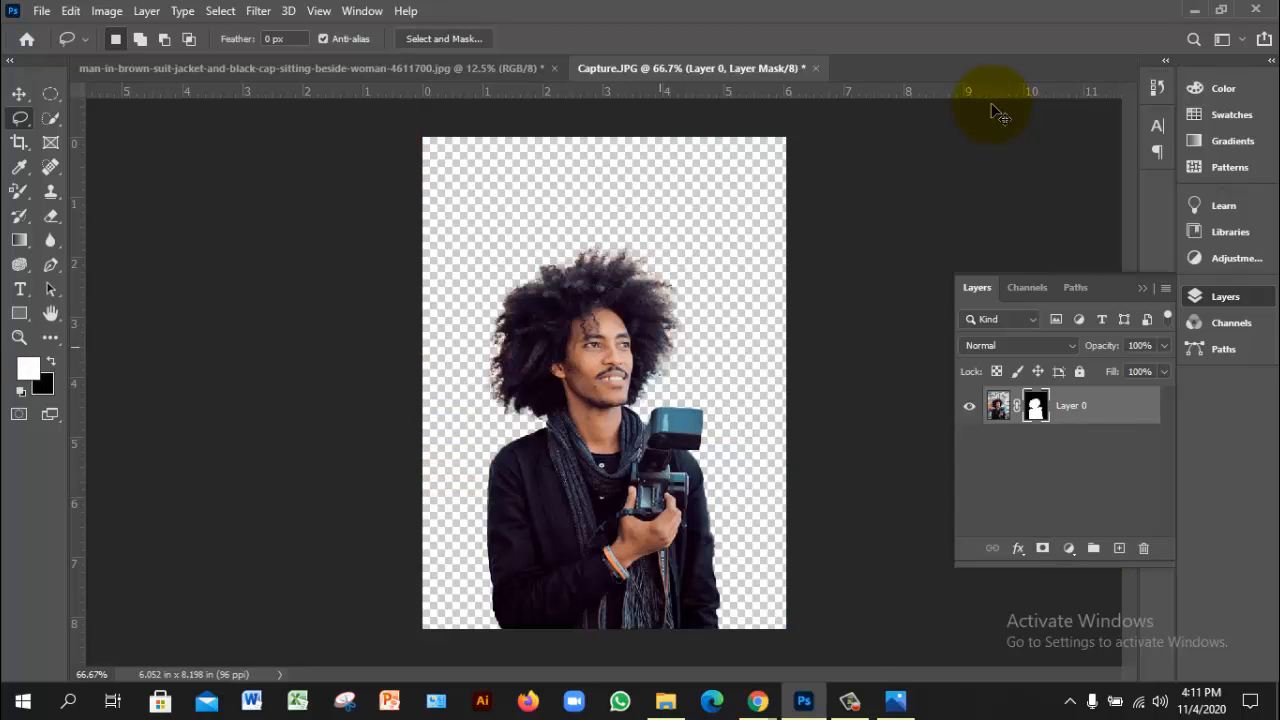
pyautogui.hotkey('ctrl', '+')
pyautogui.hotkey('ctrl', '+')
pyautogui.hotkey('ctrl', '+')
pyautogui.hotkey('ctrl', '+')
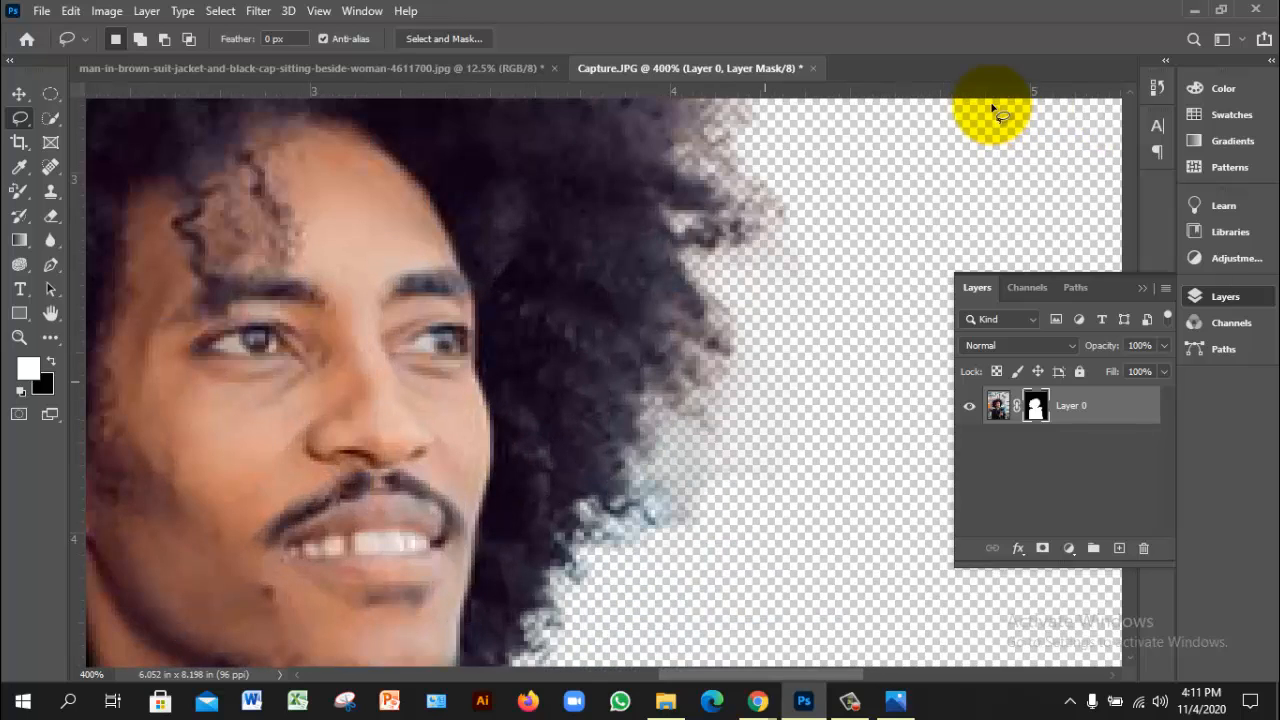
pyautogui.hotkey('ctrl', '-')
pyautogui.hotkey('ctrl', '-')
pyautogui.hotkey('ctrl', '-')
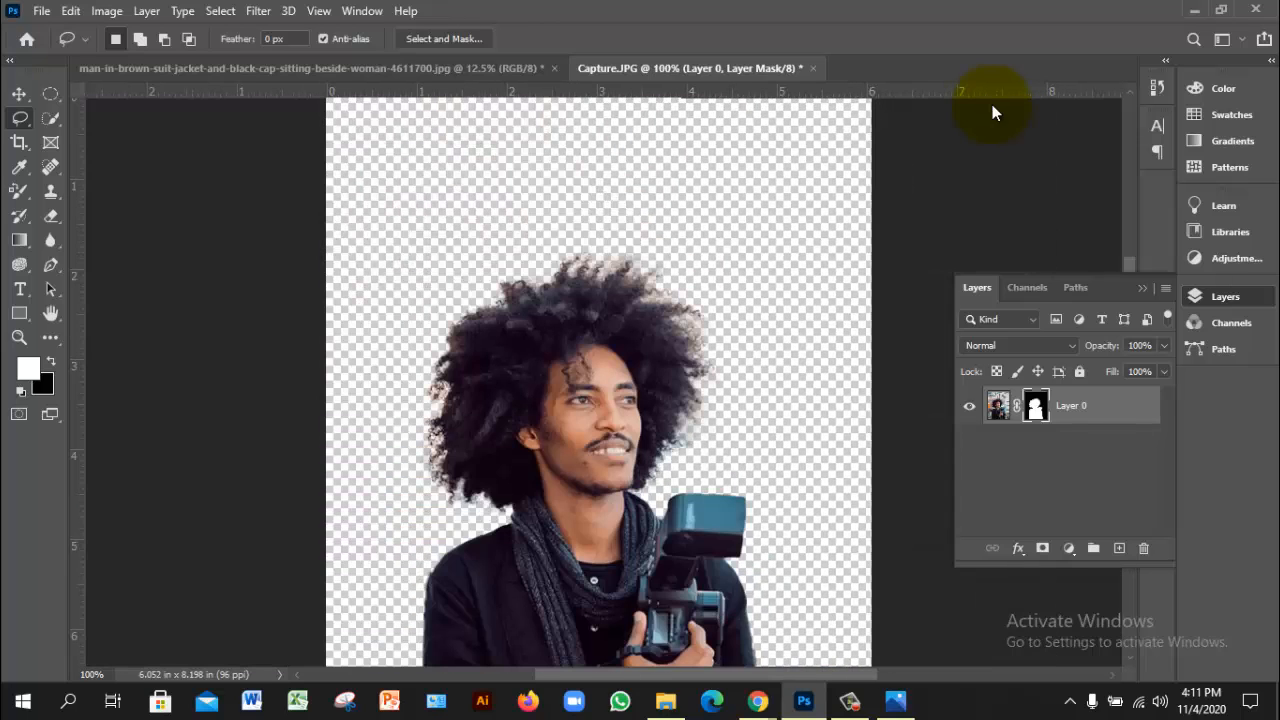
# - Add a new layer beneath the masked man and fill it with the tan foreground colour
pyautogui.hotkey('ctrl', 'shift', 'alt', 'n')
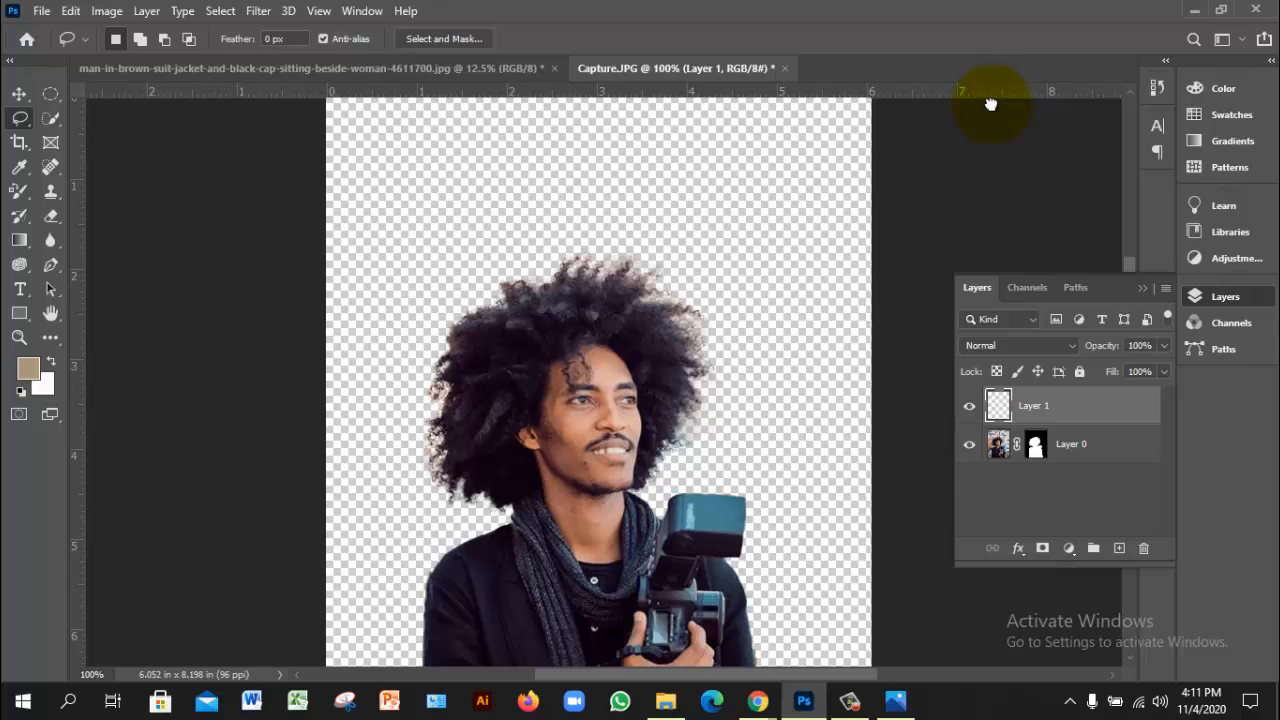
pyautogui.hotkey('ctrl', '[')
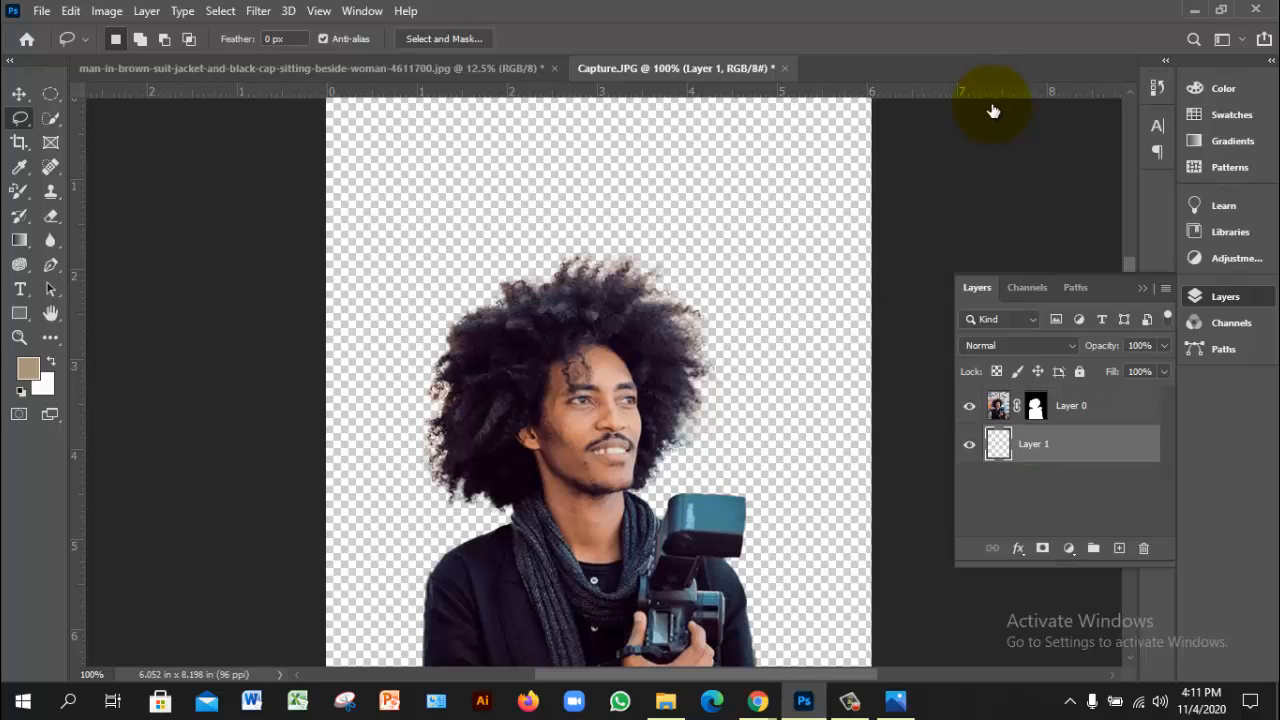
pyautogui.hotkey('alt', 'BackSpace')
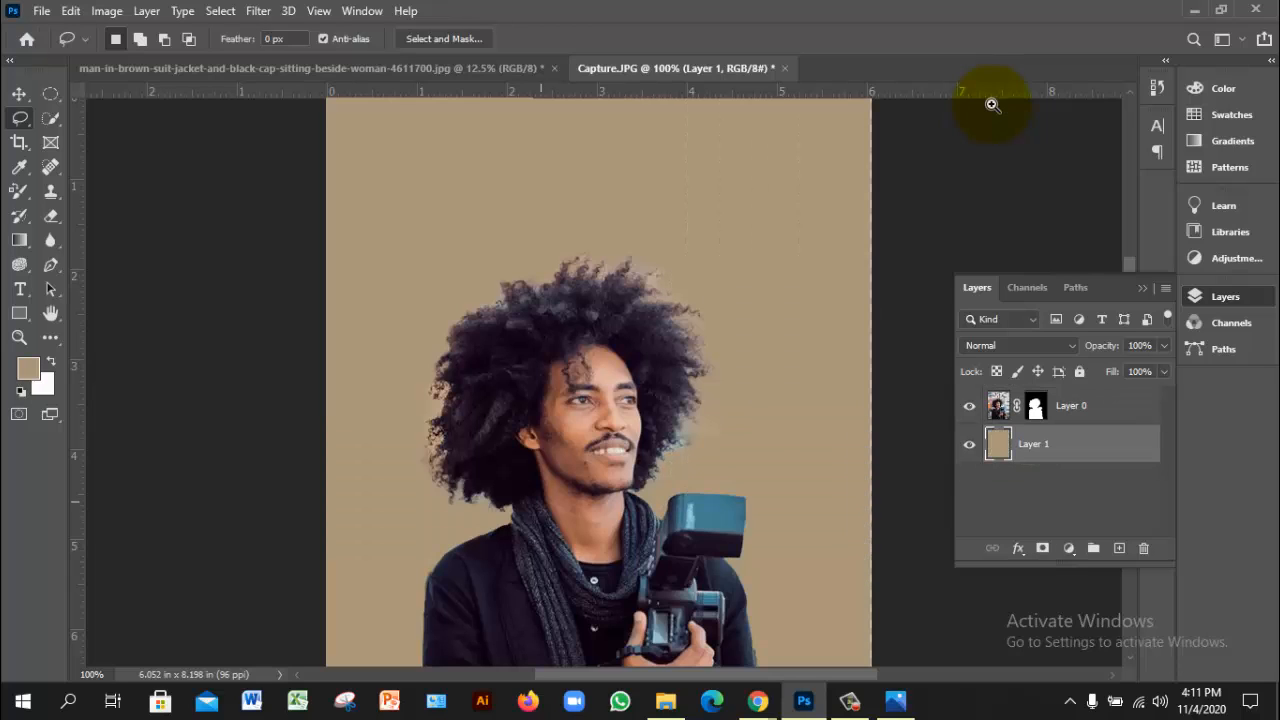
# - Examine the cut-out hair edges against the tan background for leftover fringes
pyautogui.hotkey('ctrl', '+')
pyautogui.hotkey('ctrl', '+')
pyautogui.hotkey('ctrl', '+')
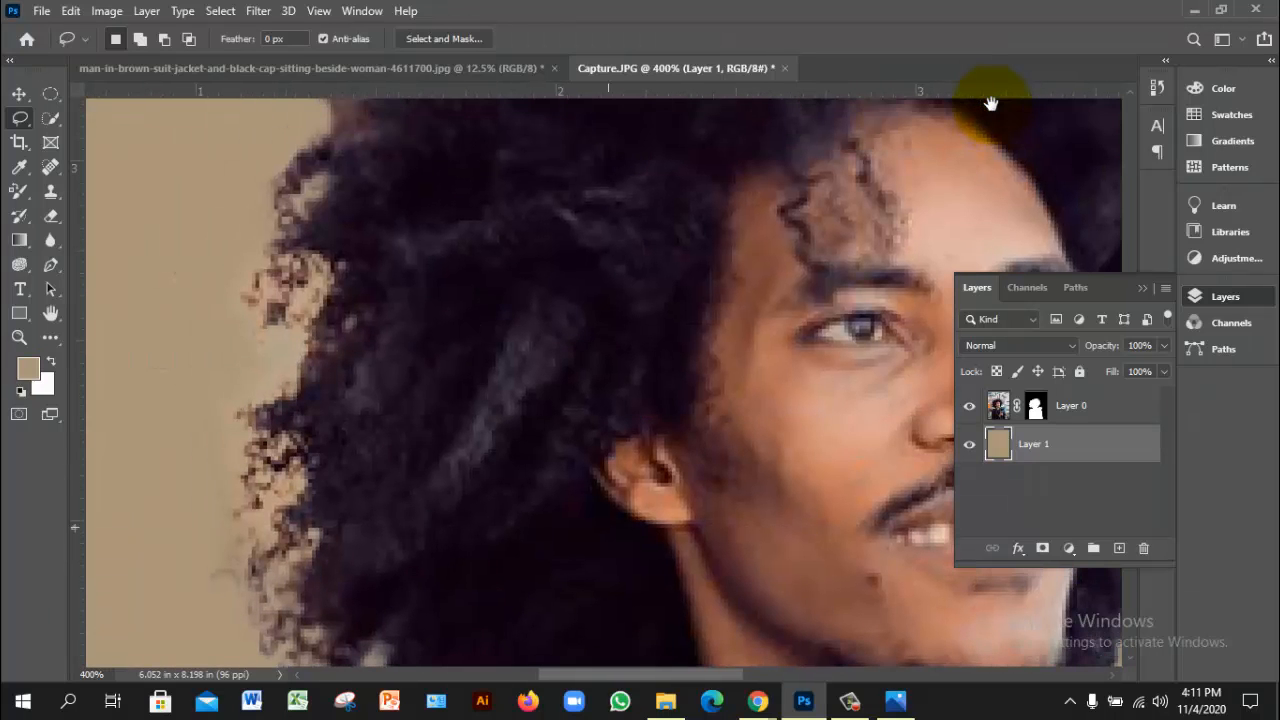
pyautogui.moveTo(991, 104); pyautogui.dragTo(761, 431)
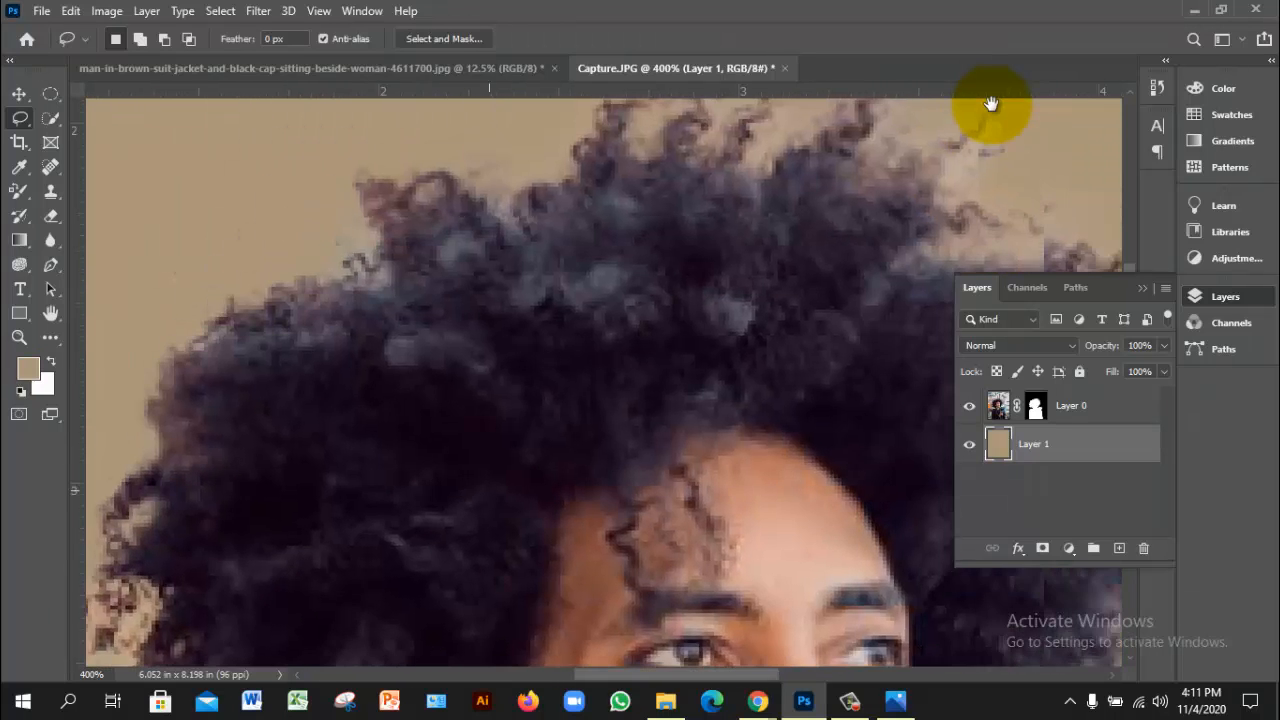
pyautogui.moveTo(991, 104); pyautogui.dragTo(837, 240)
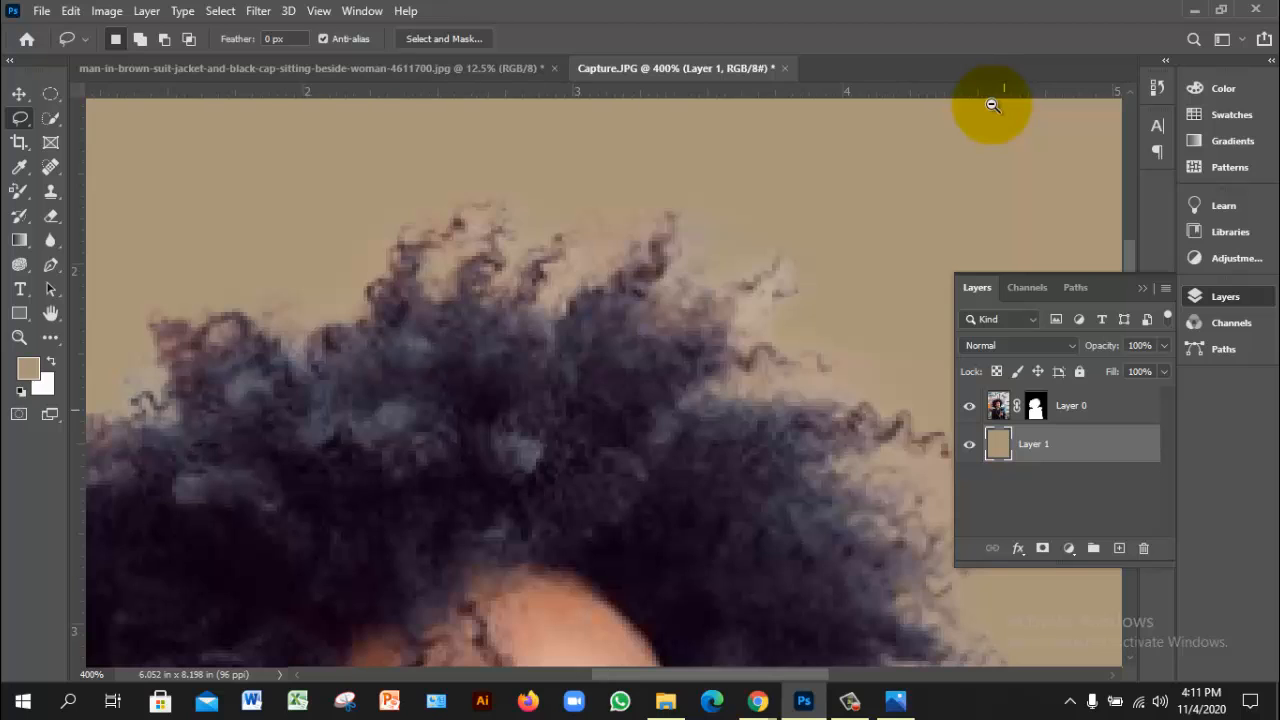
pyautogui.hotkey('ctrl', '-')
pyautogui.hotkey('ctrl', '-')
pyautogui.hotkey('ctrl', '-')
pyautogui.hotkey('ctrl', '-')
pyautogui.hotkey('ctrl', '-')
pyautogui.hotkey('ctrl', '-')
pyautogui.hotkey('ctrl', '-')
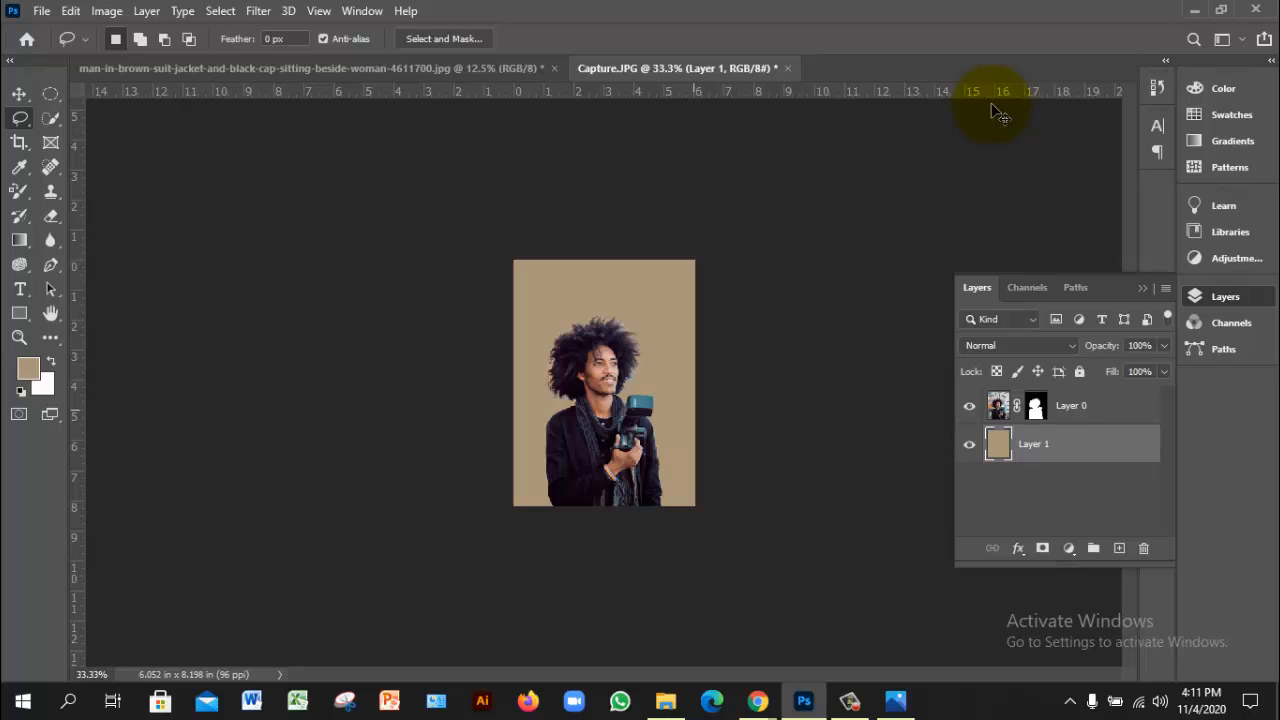
# - Undo the tan fill, the layer reordering, the new layer and the layer mask to restore the man's selection
pyautogui.hotkey('ctrl', 'z')
pyautogui.hotkey('ctrl', 'z')
pyautogui.hotkey('ctrl', 'z')
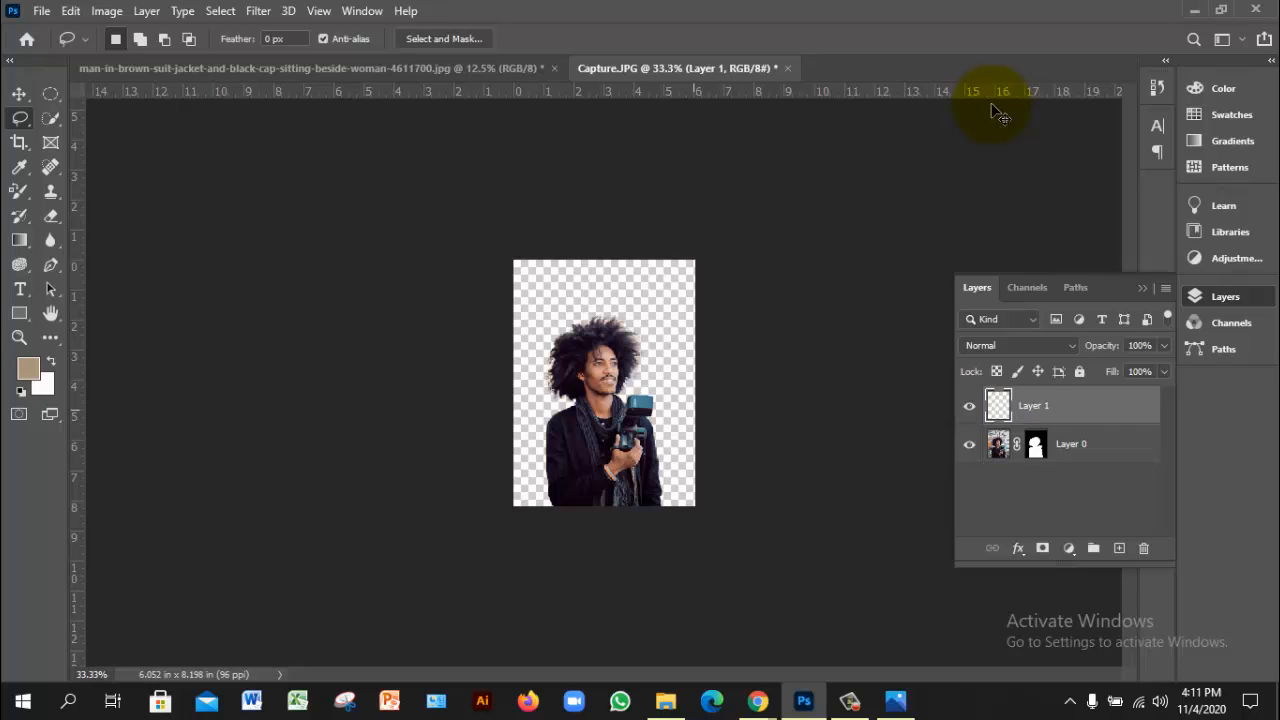
pyautogui.hotkey('ctrl', 'z')
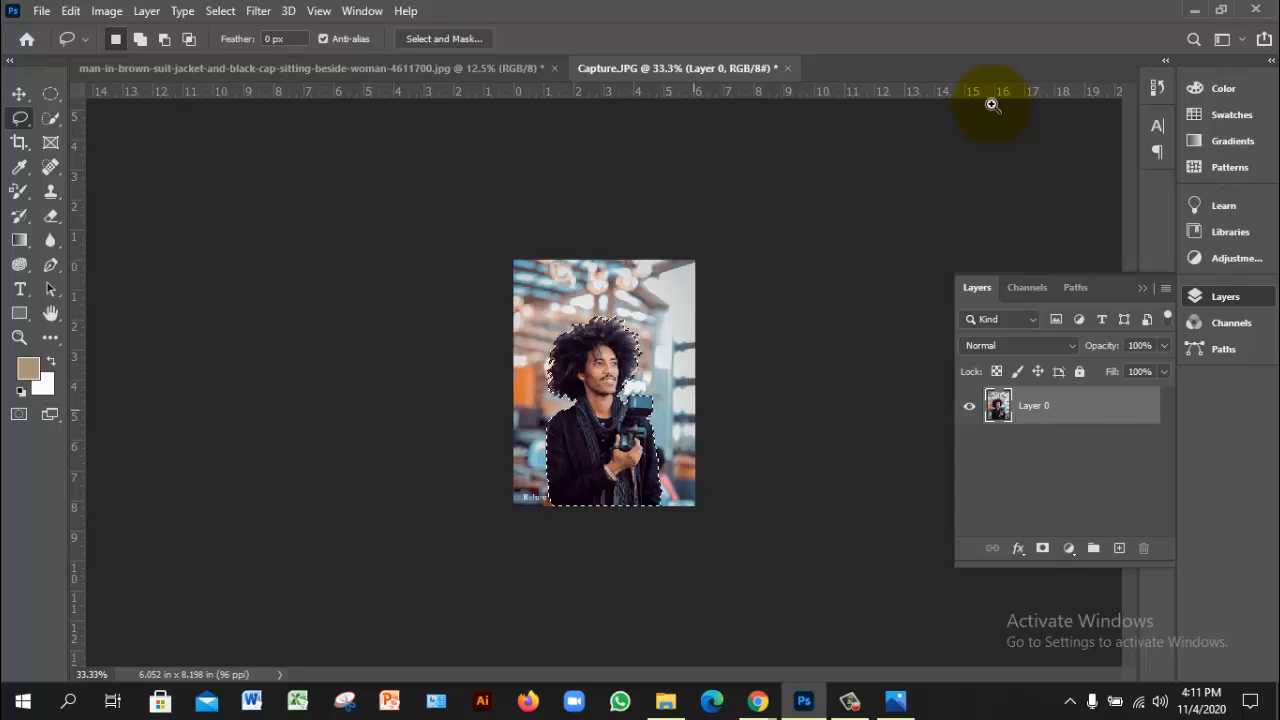
# - Open the man's selection in the Select and Mask workspace
pyautogui.hotkey('ctrl', '+')
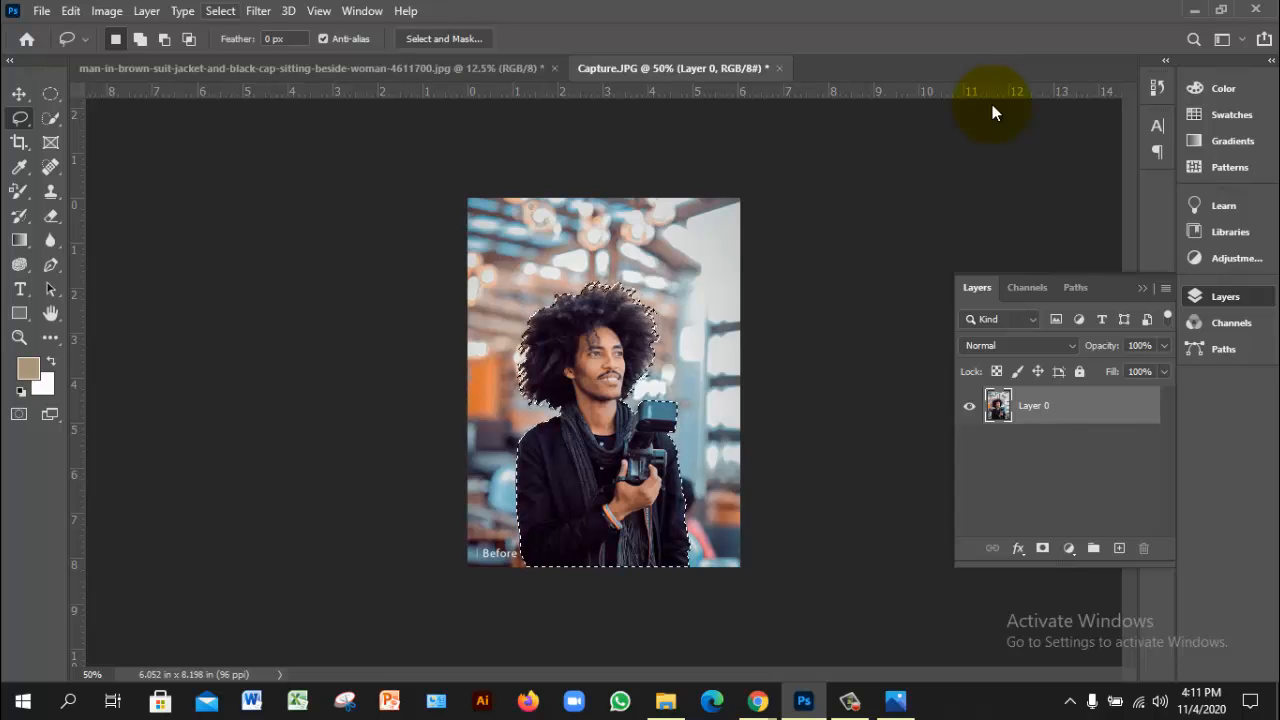
pyautogui.hotkey('alt', 's')
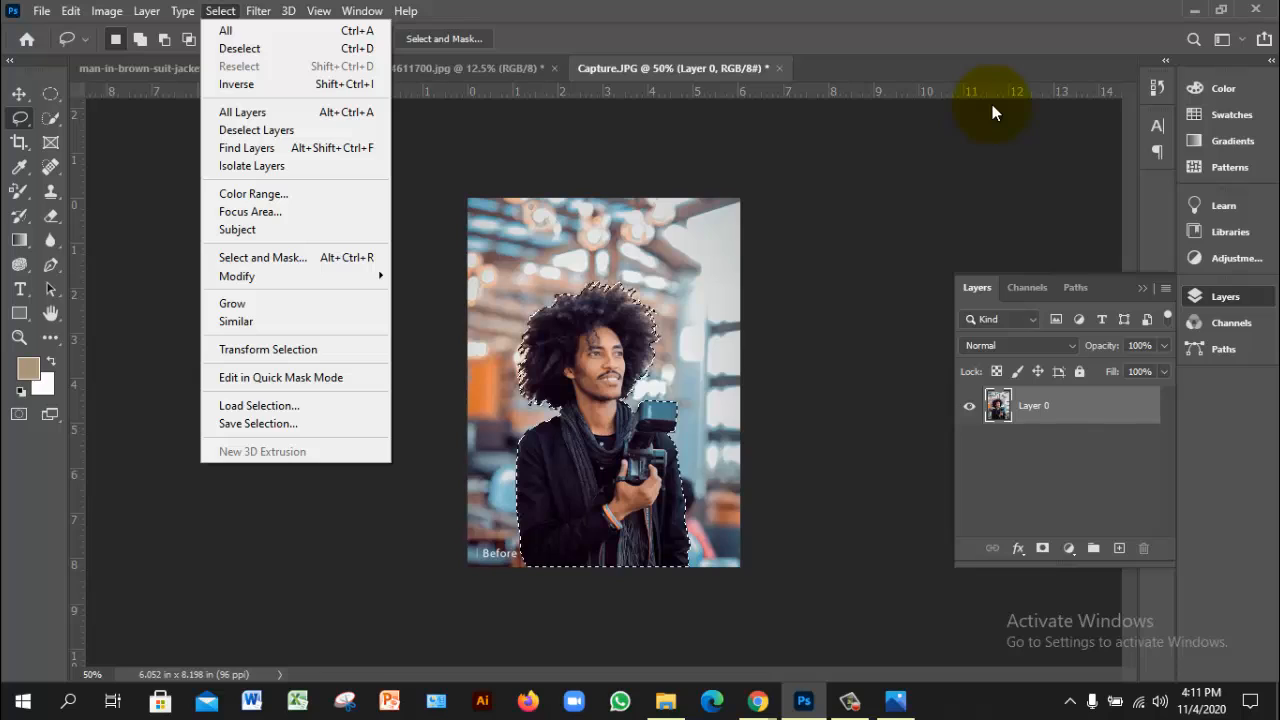
pyautogui.press('s')
pyautogui.press('s')
pyautogui.press('Return')
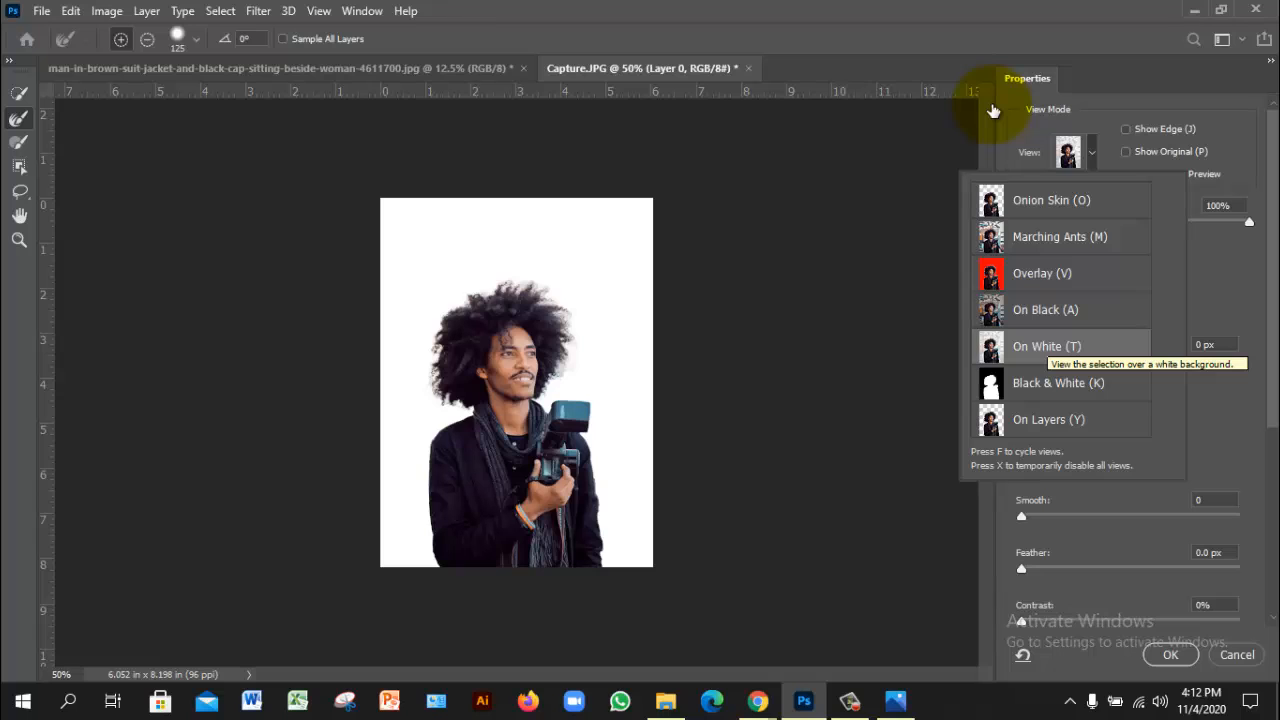
# - Preview the man's selection in the Overlay view and inspect his hair edges up close against the red
pyautogui.press('v')
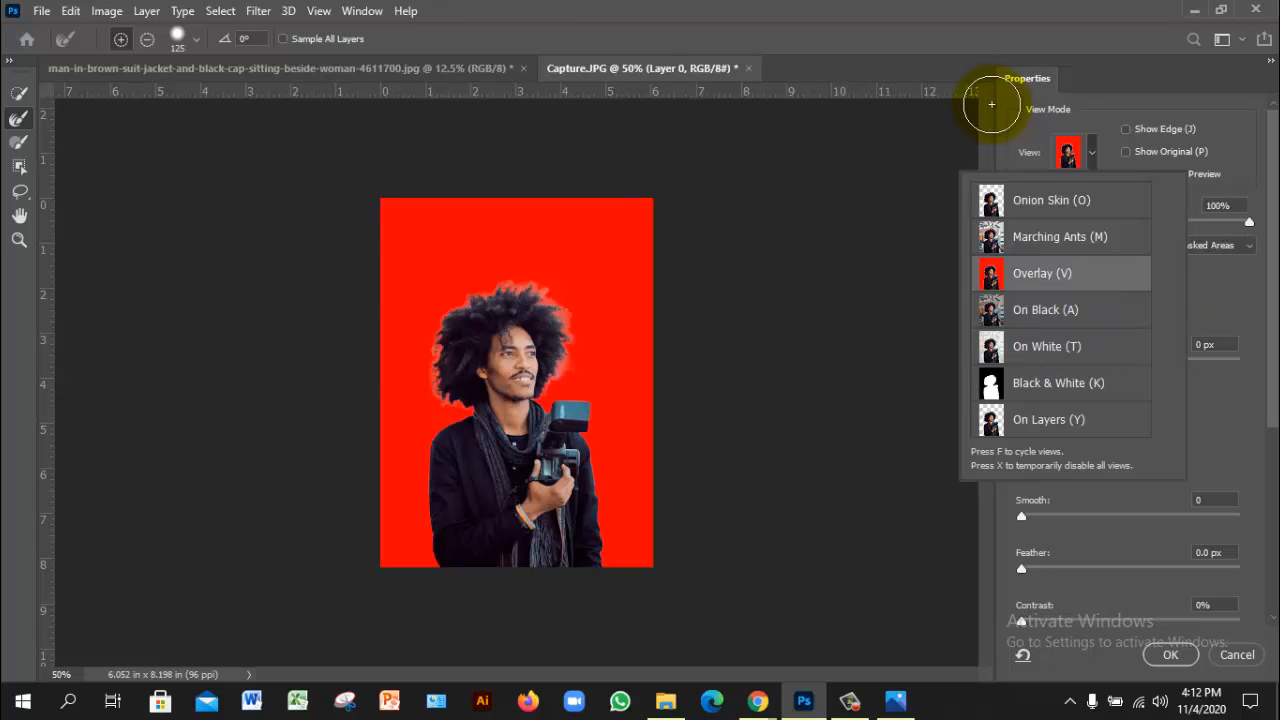
pyautogui.hotkey('ctrl', '+')
pyautogui.hotkey('ctrl', '+')
pyautogui.hotkey('ctrl', '+')
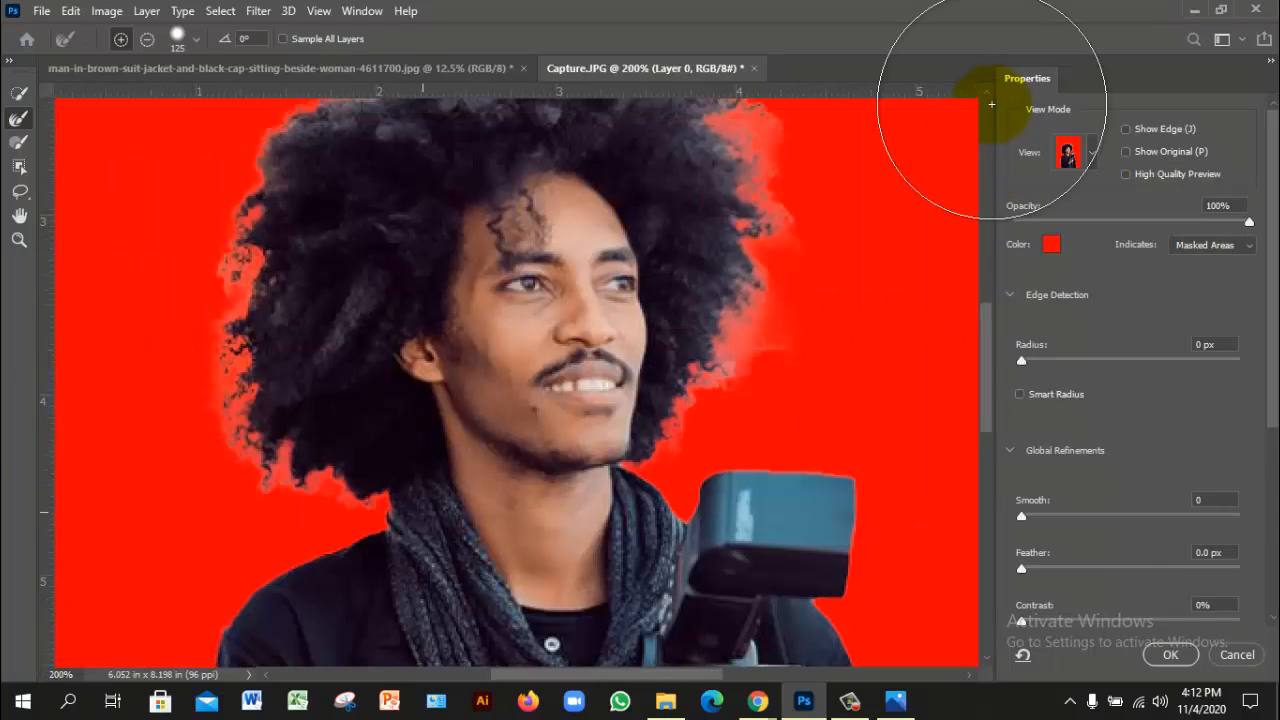
pyautogui.scroll(1, 991, 104)
pyautogui.press('v')
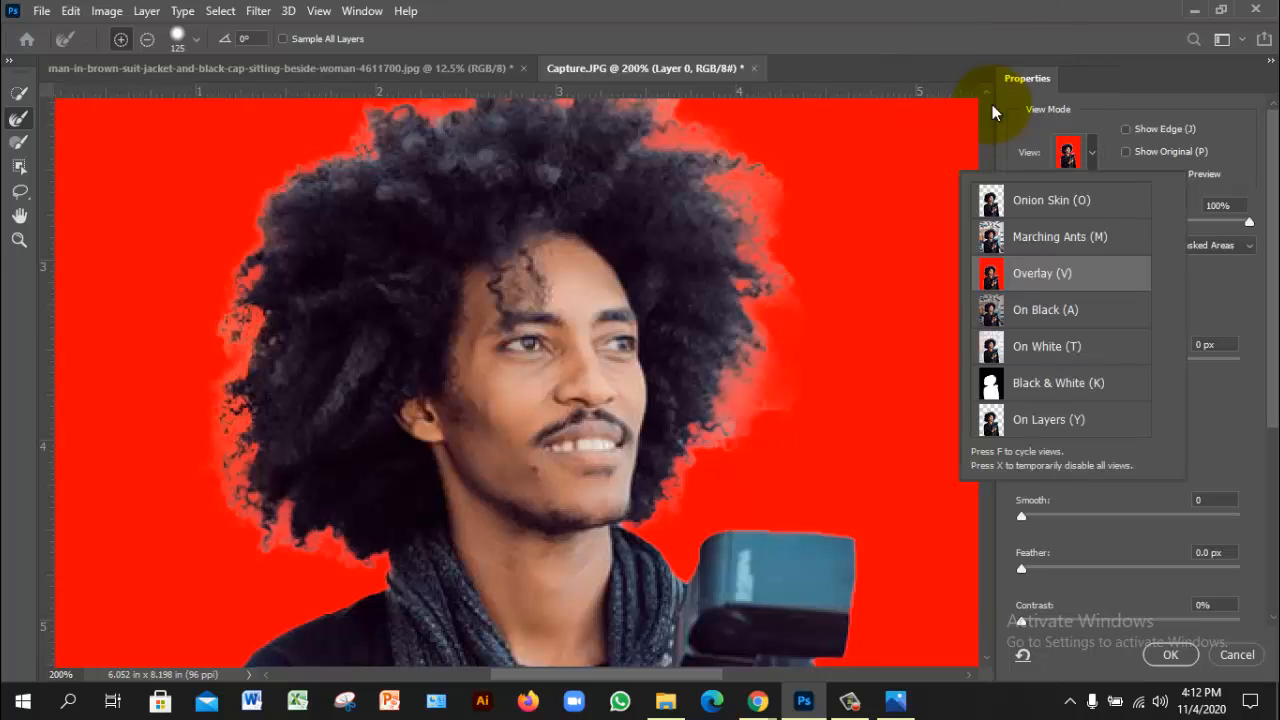
pyautogui.scroll(-2, 993, 110)
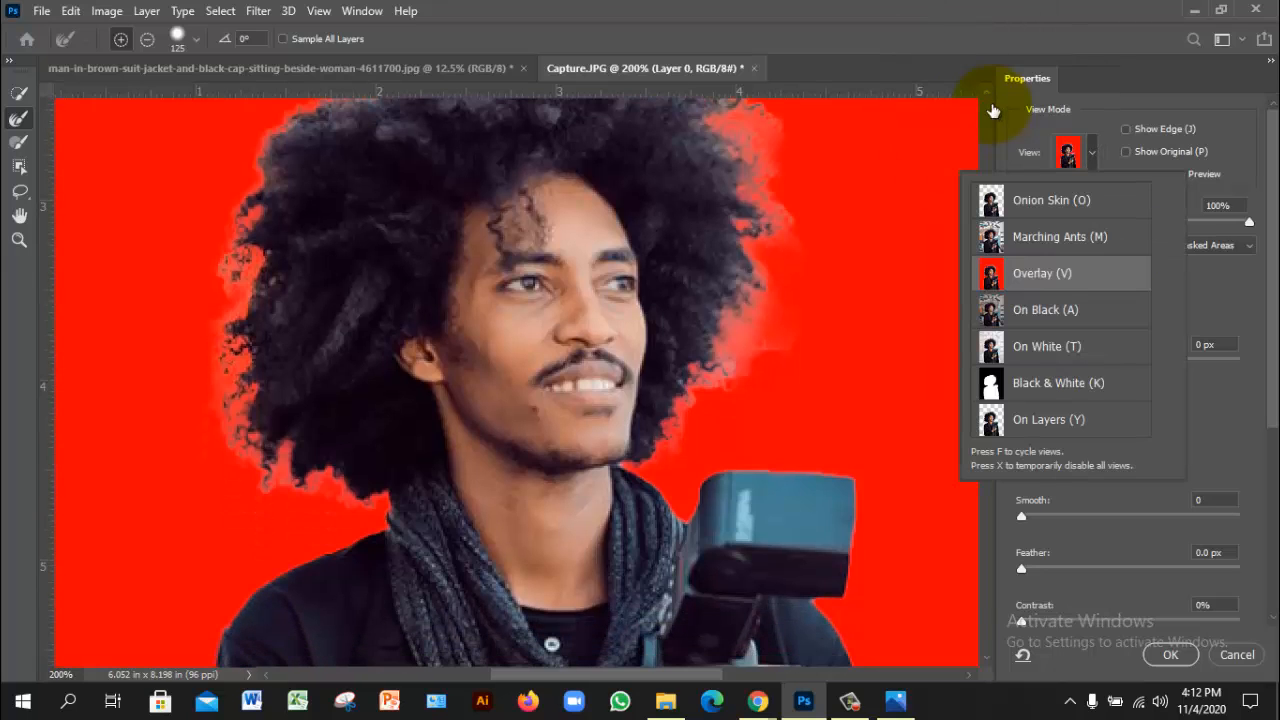
# - Compare the selection in the On Layers, Black & White and On White views, and set the view to On Black
pyautogui.press('y')
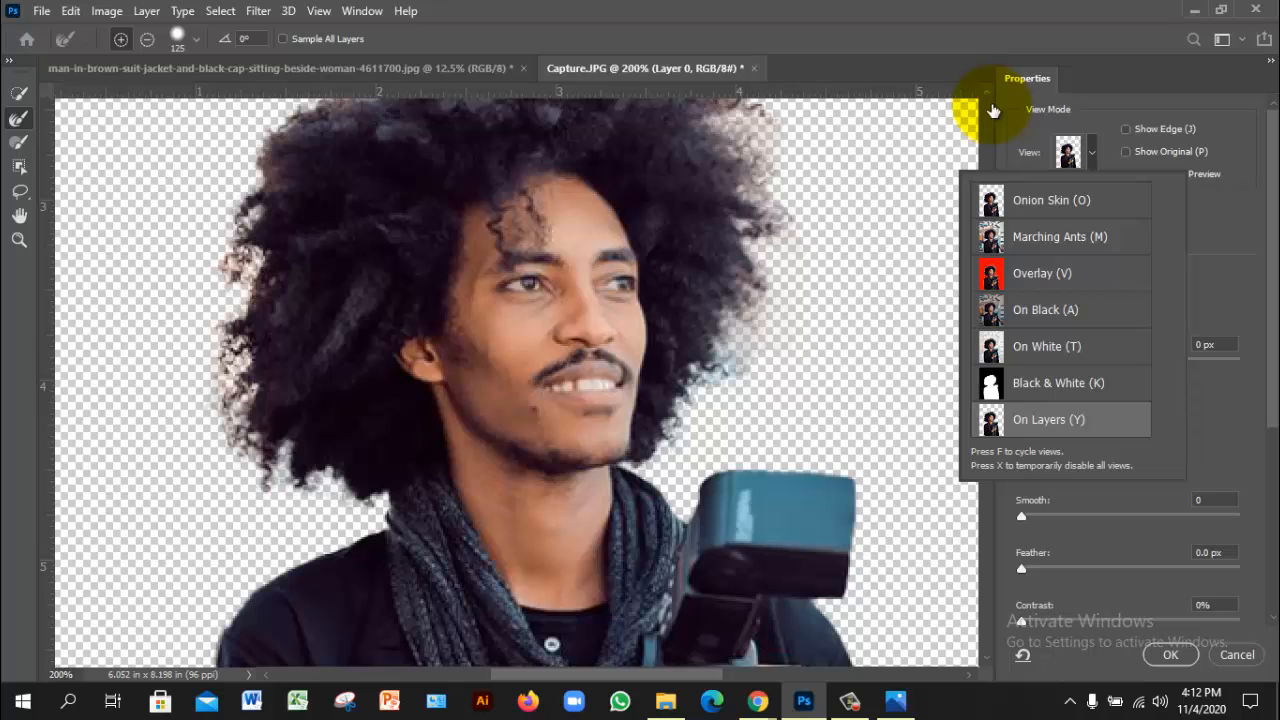
pyautogui.press('k')
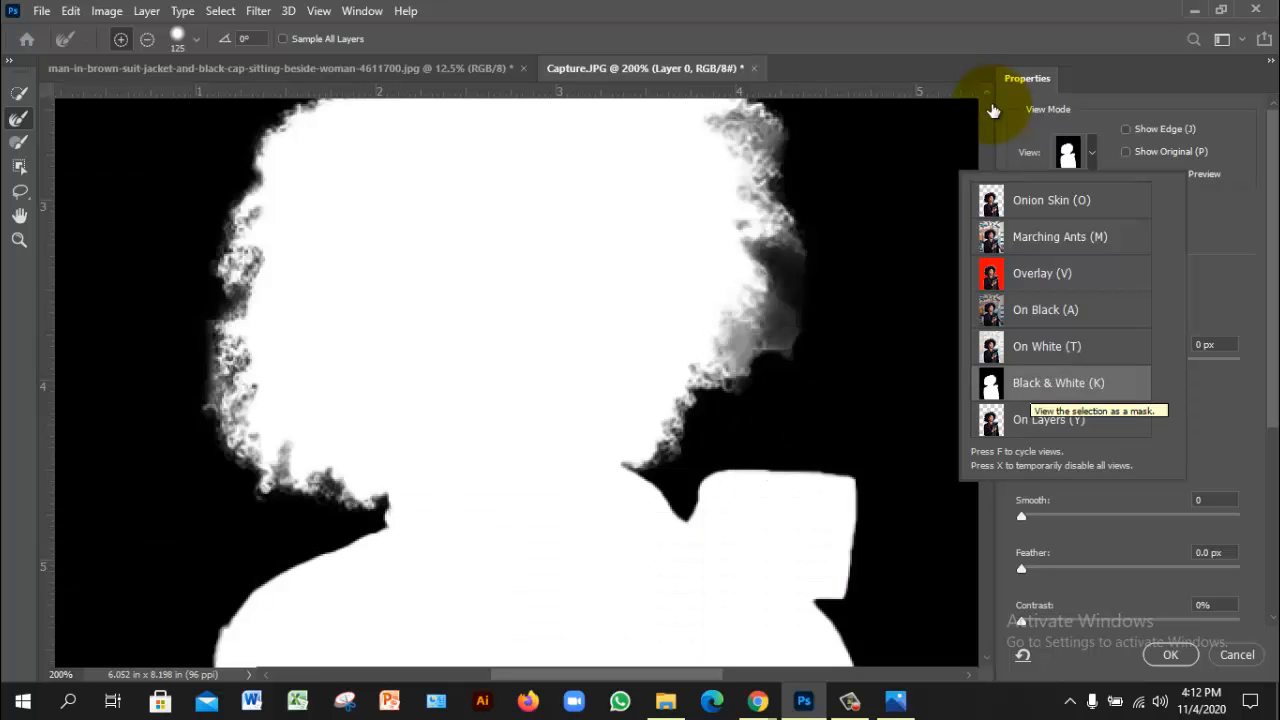
pyautogui.press('t')
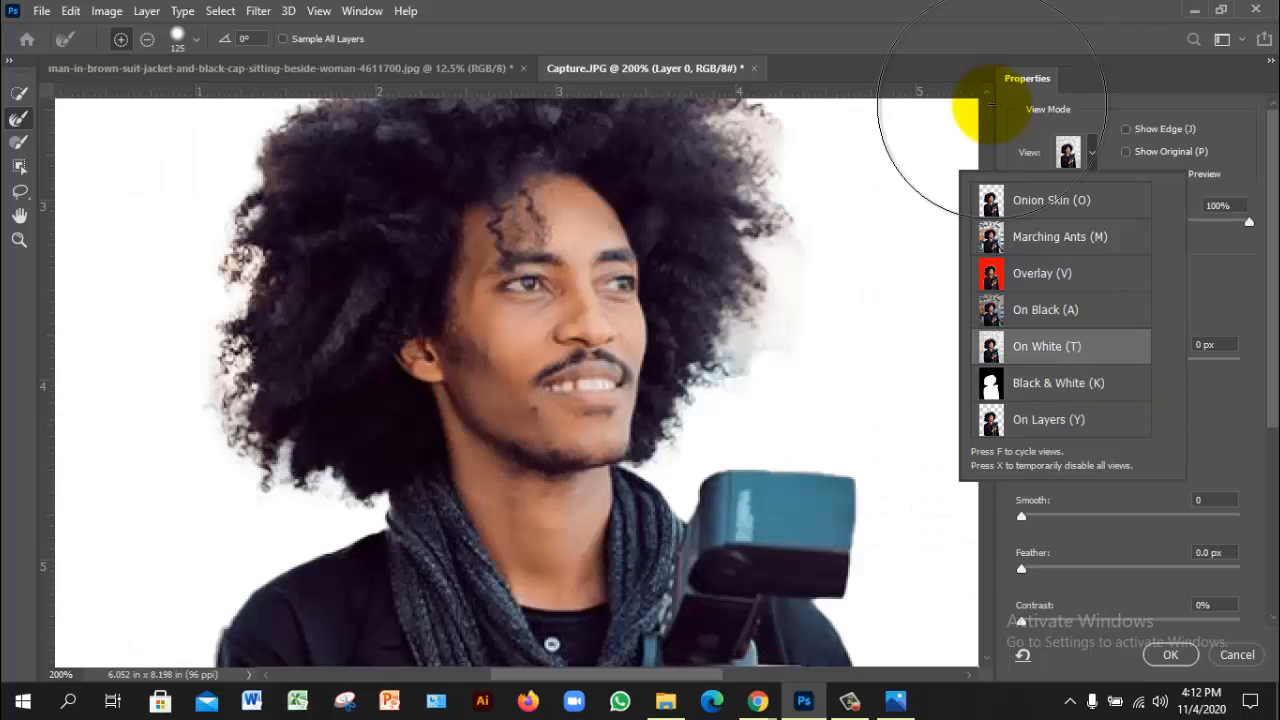
pyautogui.press('a')
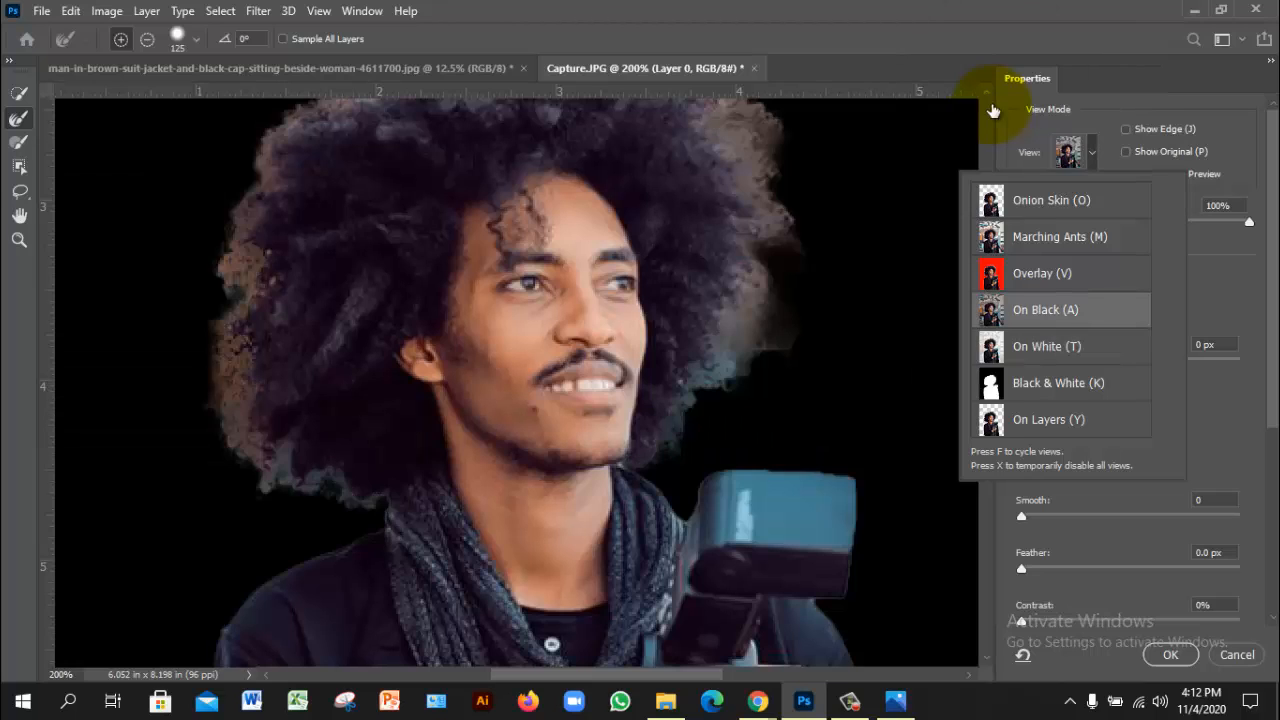
# - Examine the man's hair edges and body outline against the black background for leftover fringes
pyautogui.scroll(3, 991, 104)
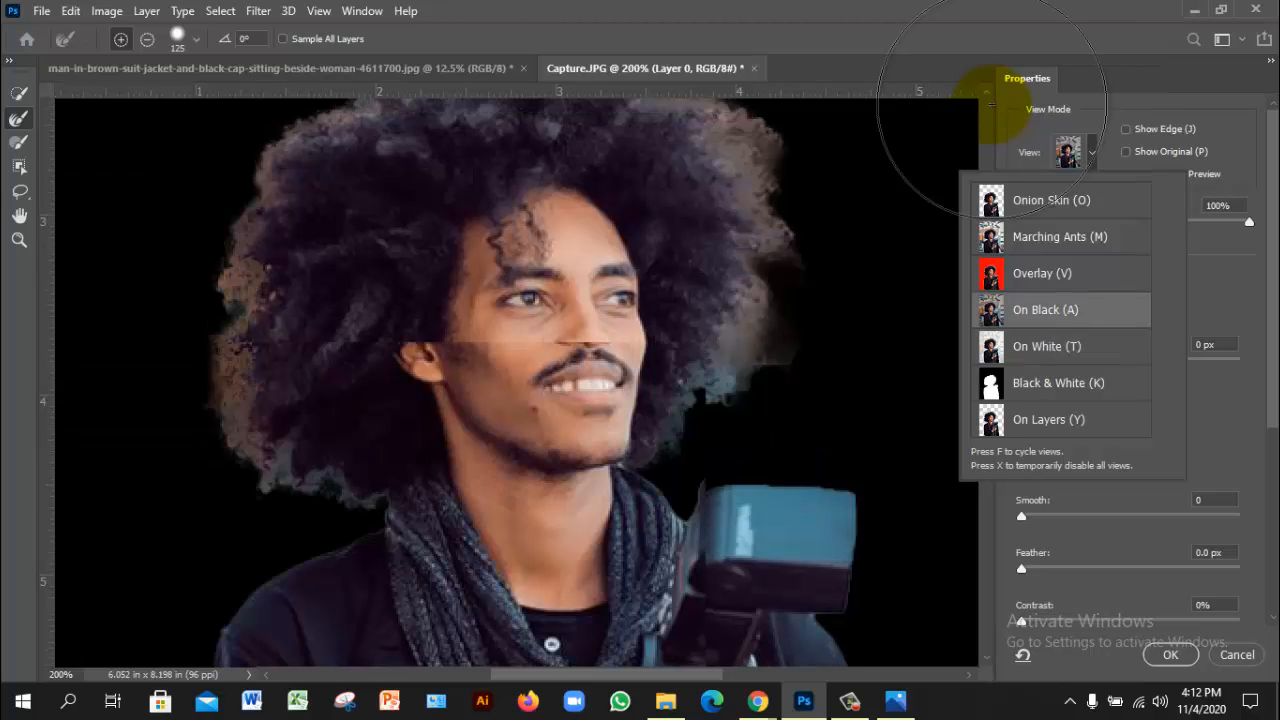
pyautogui.scroll(-2, 991, 104)
pyautogui.scroll(-2, 991, 104)
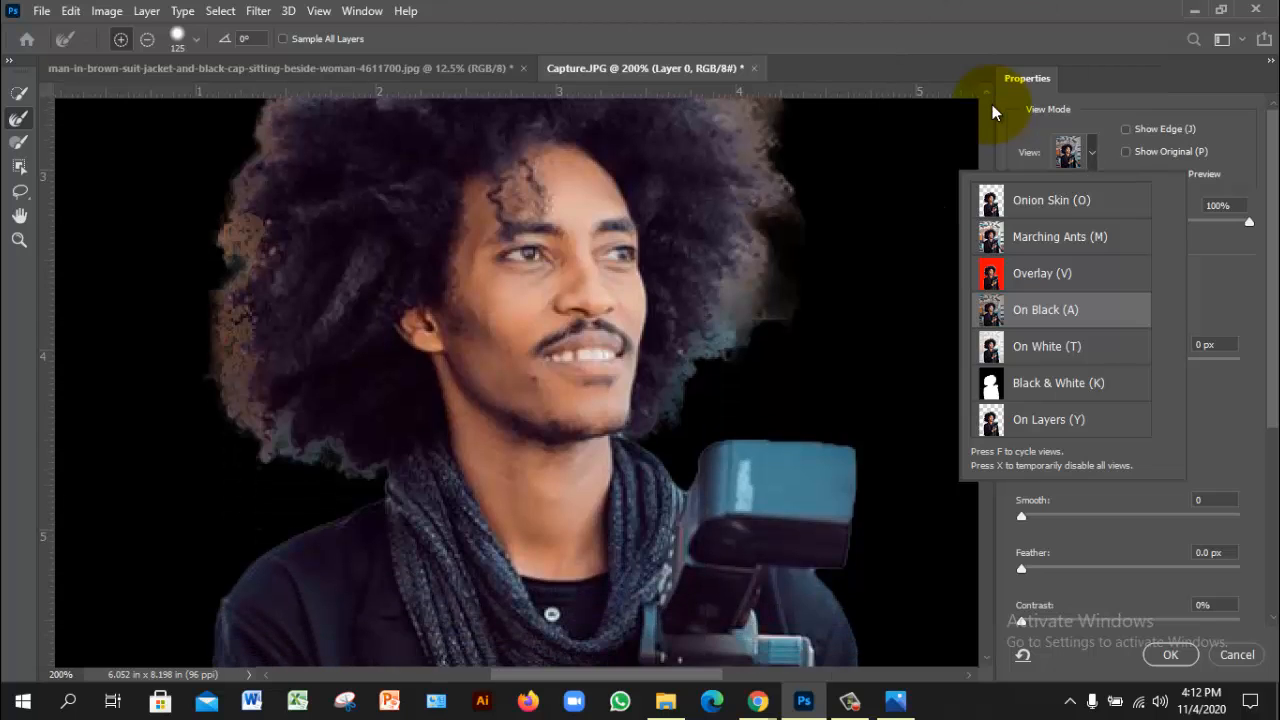
pyautogui.click(993, 112)
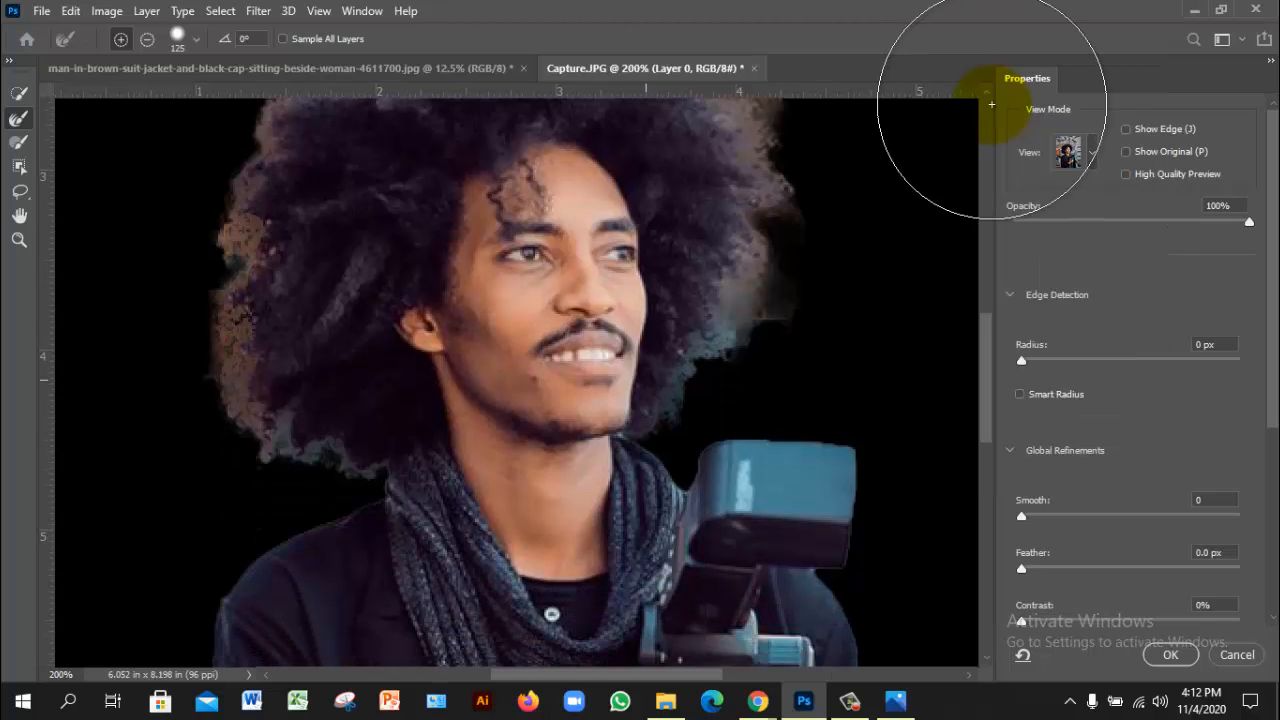
pyautogui.scroll(-2, 991, 104)
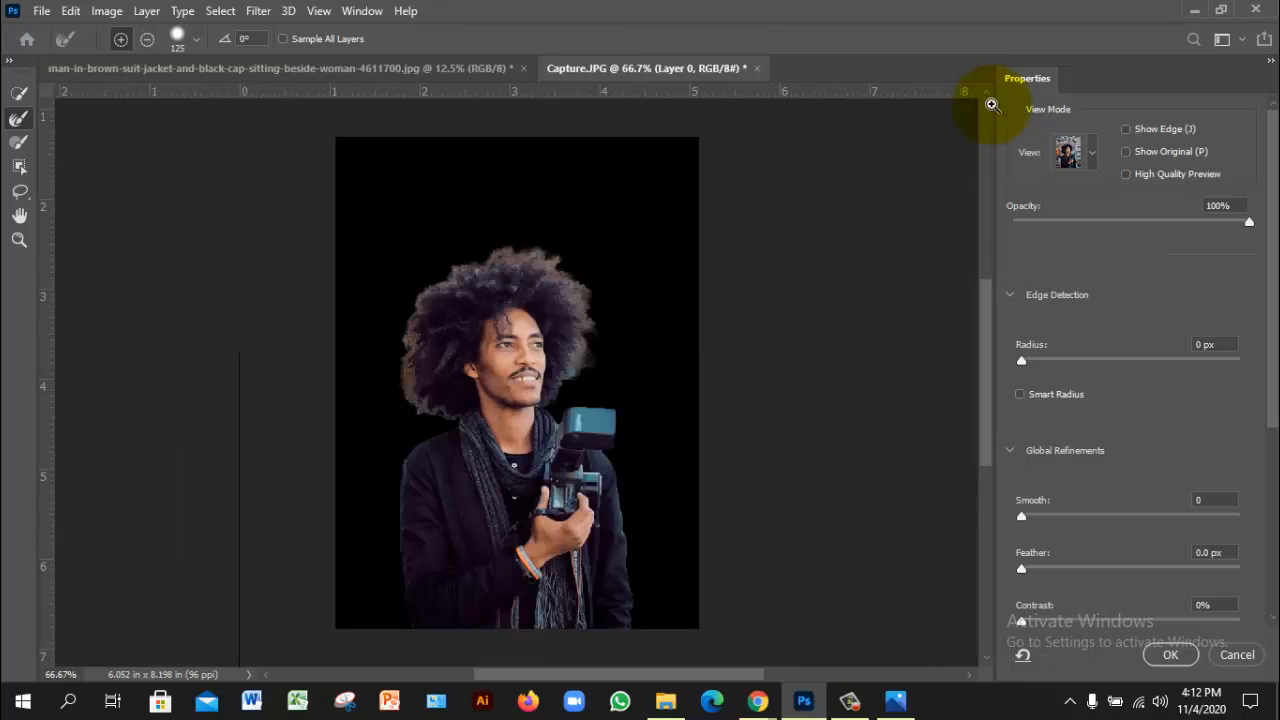
pyautogui.scroll(1, 991, 104)
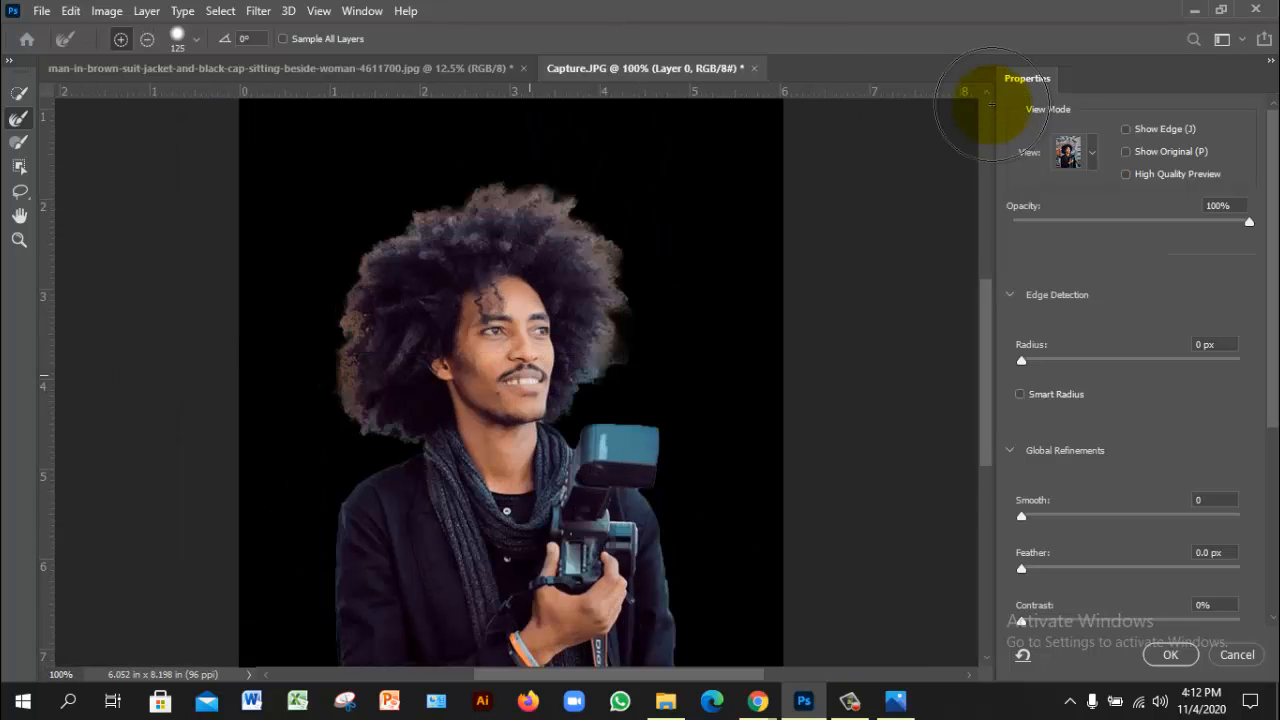
pyautogui.scroll(-3, 991, 104)
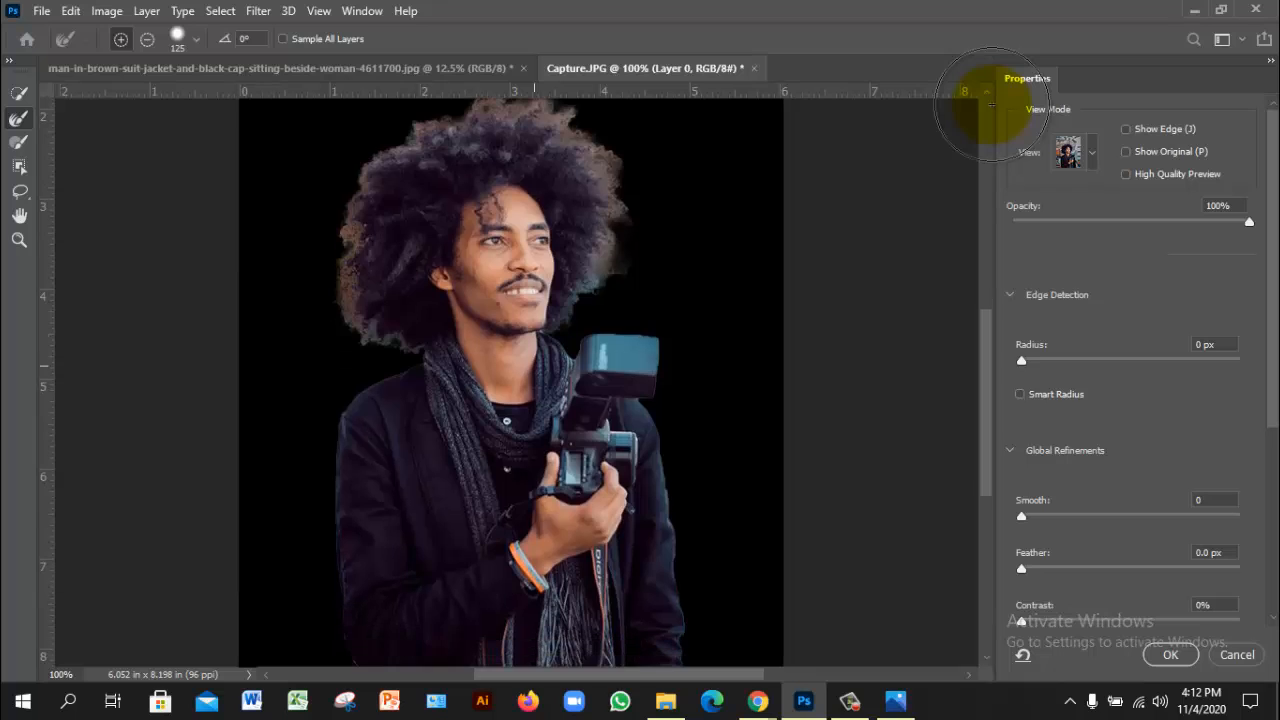
pyautogui.scroll(1, 991, 104)
pyautogui.scroll(-1, 992, 104)
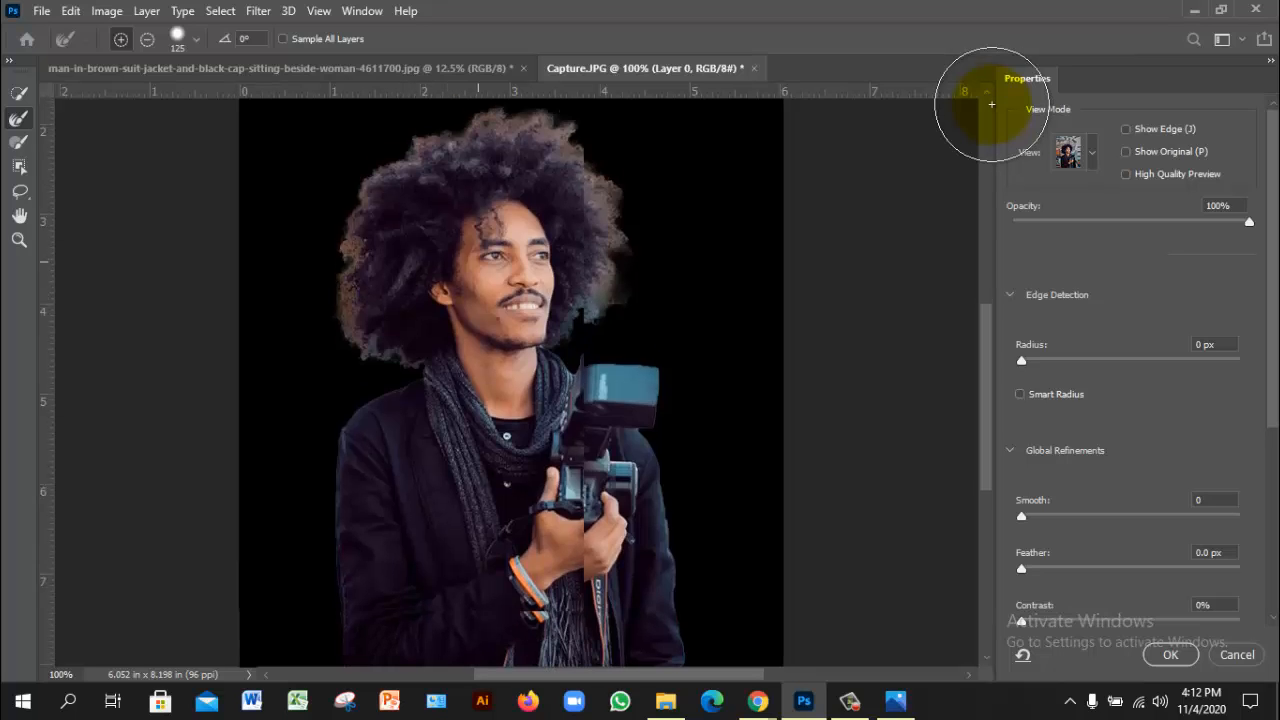
pyautogui.scroll(1, 992, 104)
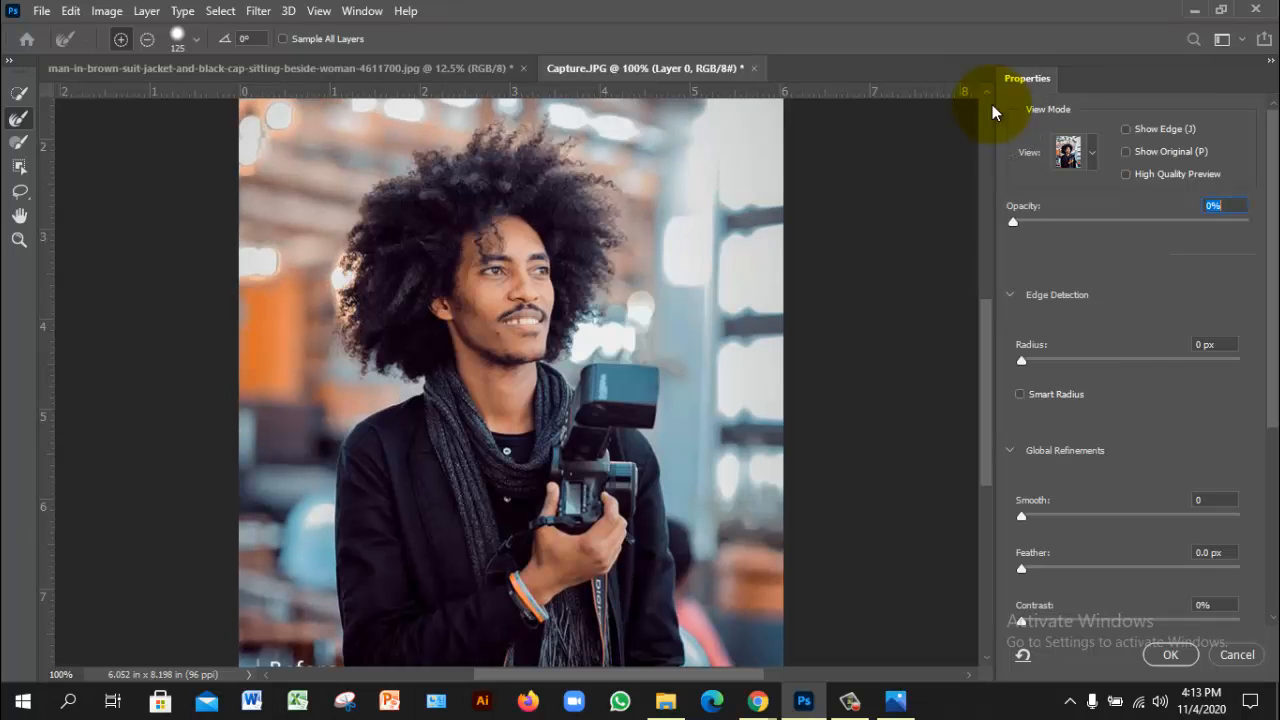
# - Raise the opacity of the On Black view to 100%
pyautogui.press('Up')
pyautogui.press('Up')
pyautogui.write('6')
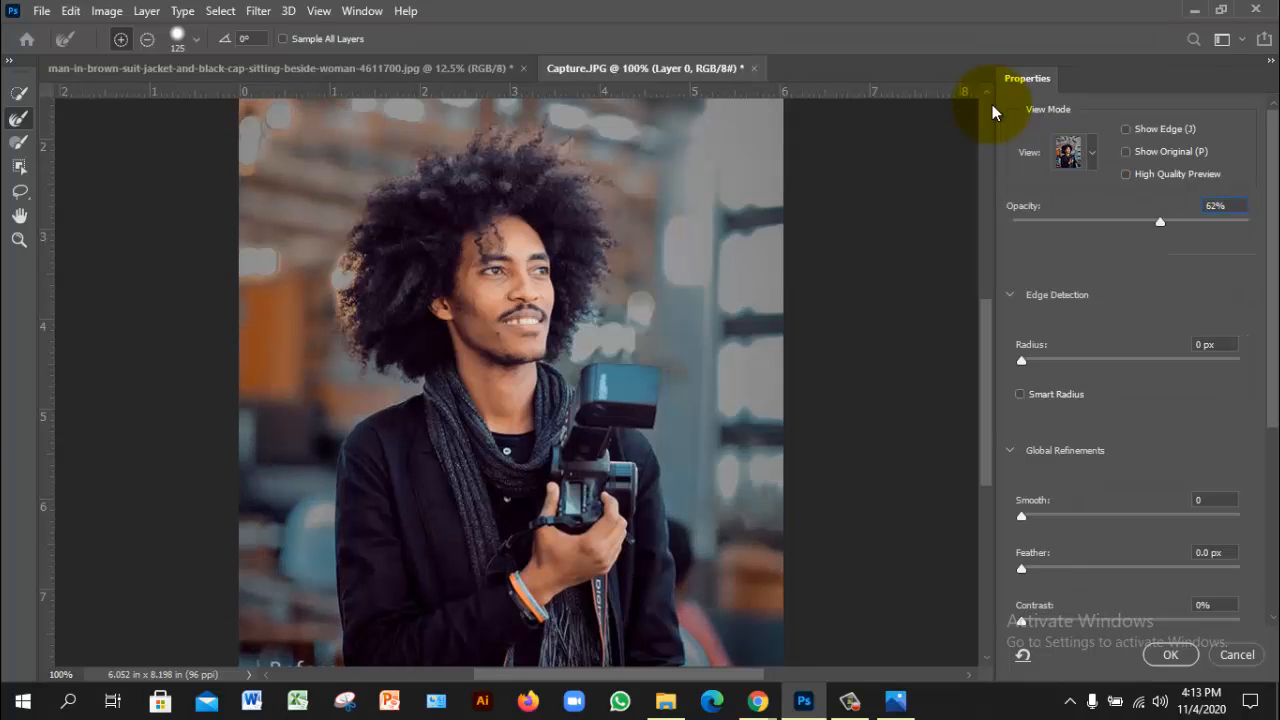
pyautogui.press('Up')
pyautogui.press('Up')
pyautogui.press('Up')
pyautogui.press('Up')
pyautogui.press('Up')
pyautogui.press('Up')
pyautogui.press('Up')
pyautogui.press('Up')
pyautogui.press('Up')
pyautogui.press('Up')
pyautogui.press('Up')
pyautogui.press('Up')
pyautogui.press('Up')
pyautogui.press('Up')
pyautogui.press('Up')
pyautogui.press('Up')
pyautogui.press('Up')
pyautogui.press('Up')
pyautogui.press('Up')
pyautogui.press('Up')
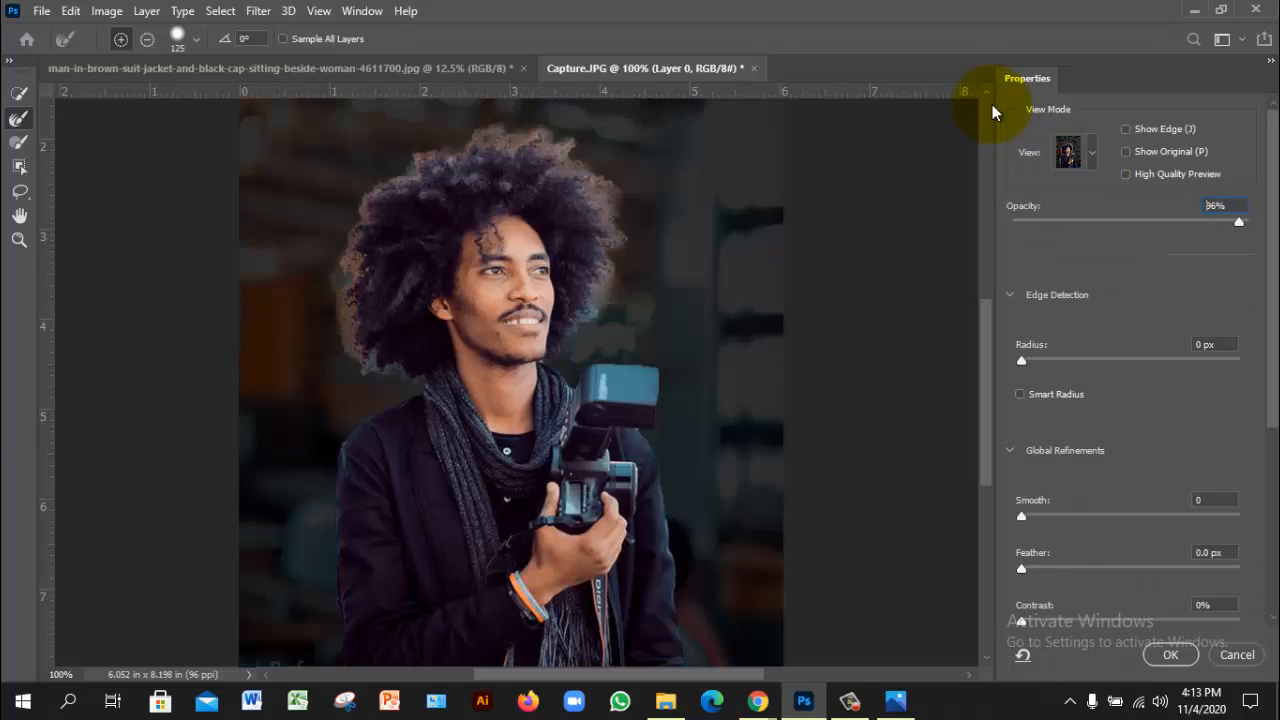
pyautogui.press('Up')
pyautogui.press('Up')
pyautogui.press('Up')
pyautogui.press('Up')
pyautogui.click(991, 110)
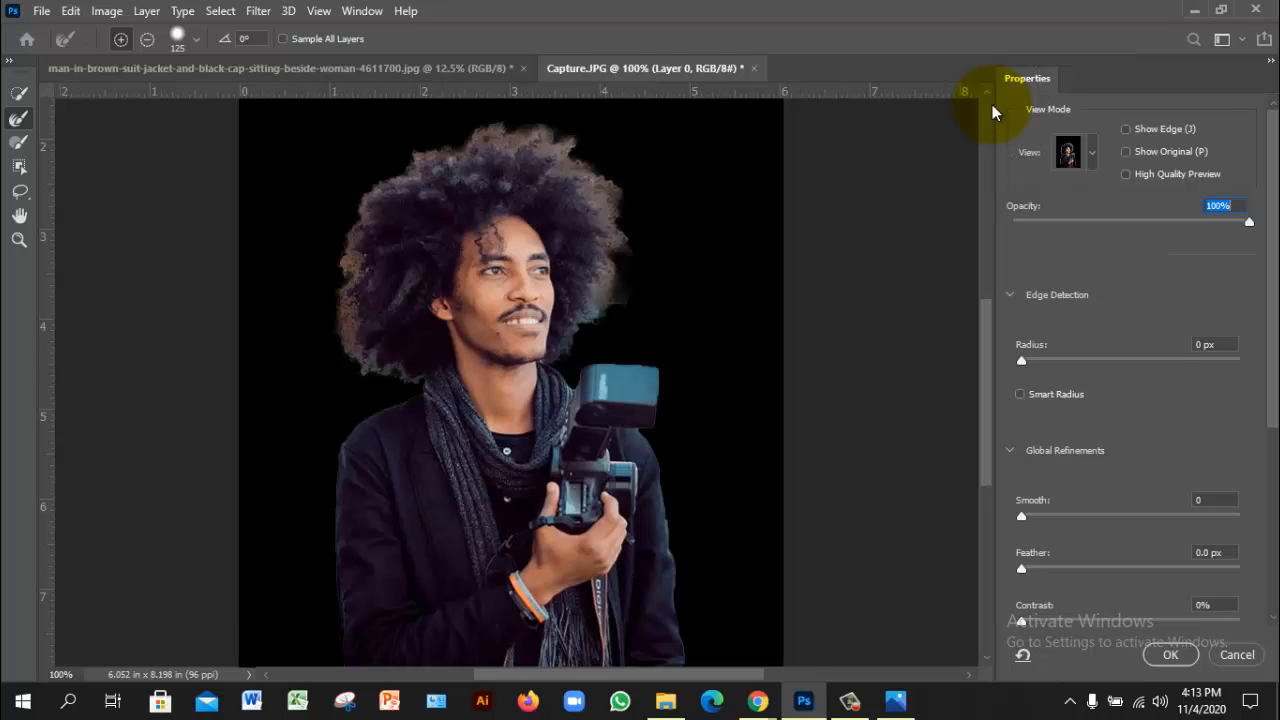
# - Check the selection in the Marching Ants and Overlay views and return to On Black
pyautogui.hotkey('shift', 'Tab')
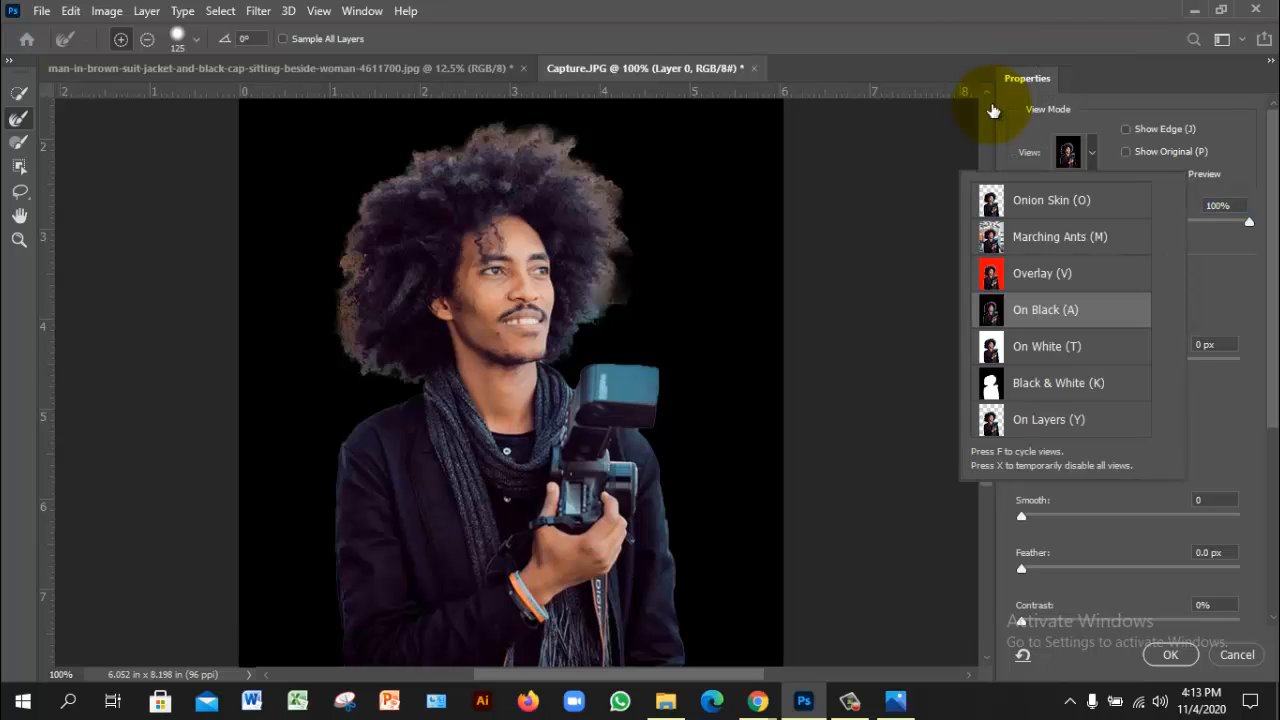
pyautogui.press('m')
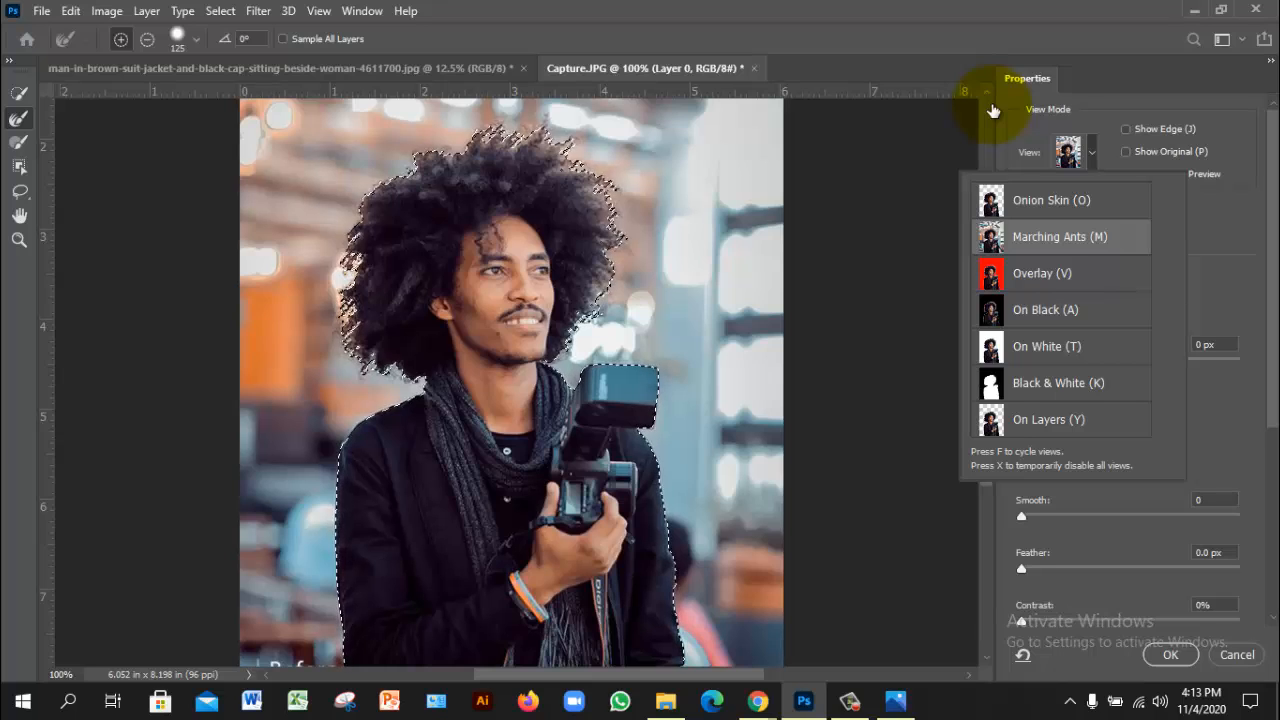
pyautogui.press('v')
pyautogui.press('a')
pyautogui.press('Return')
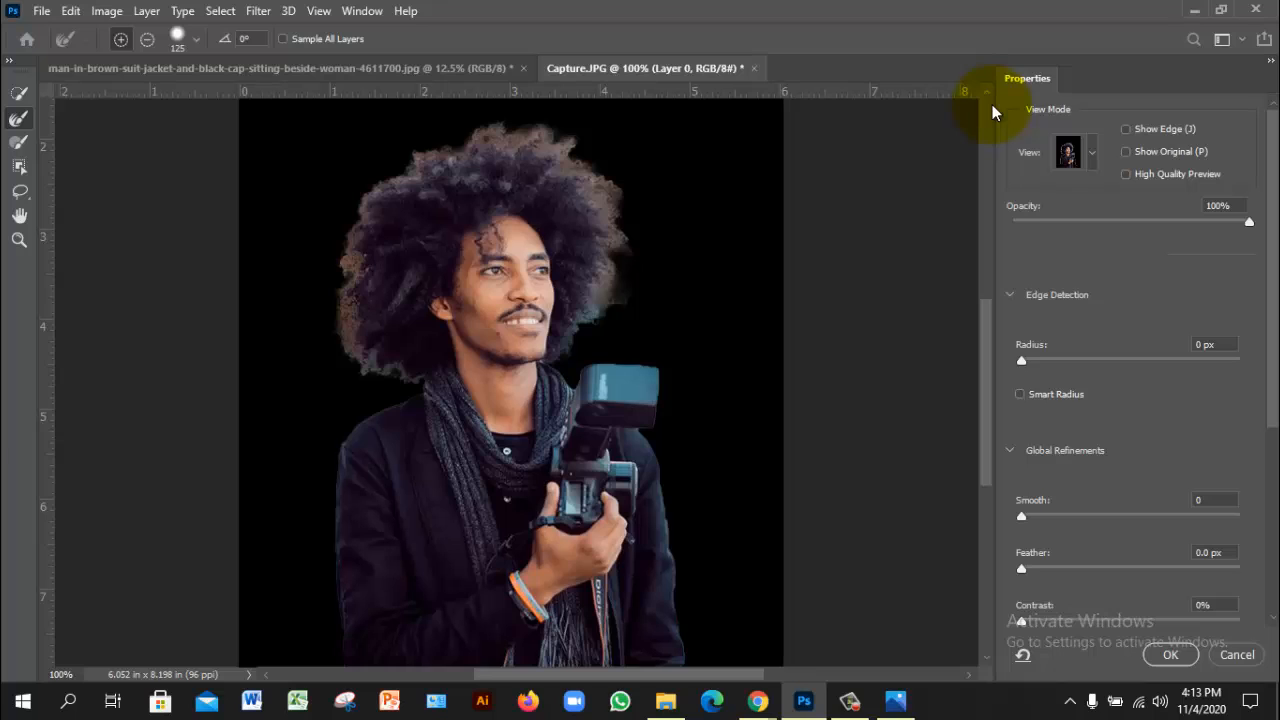
# - Review the Edge Detection, Global Refinements and Output Settings, along with the available selection tools
pyautogui.scroll(-2, 993, 112)
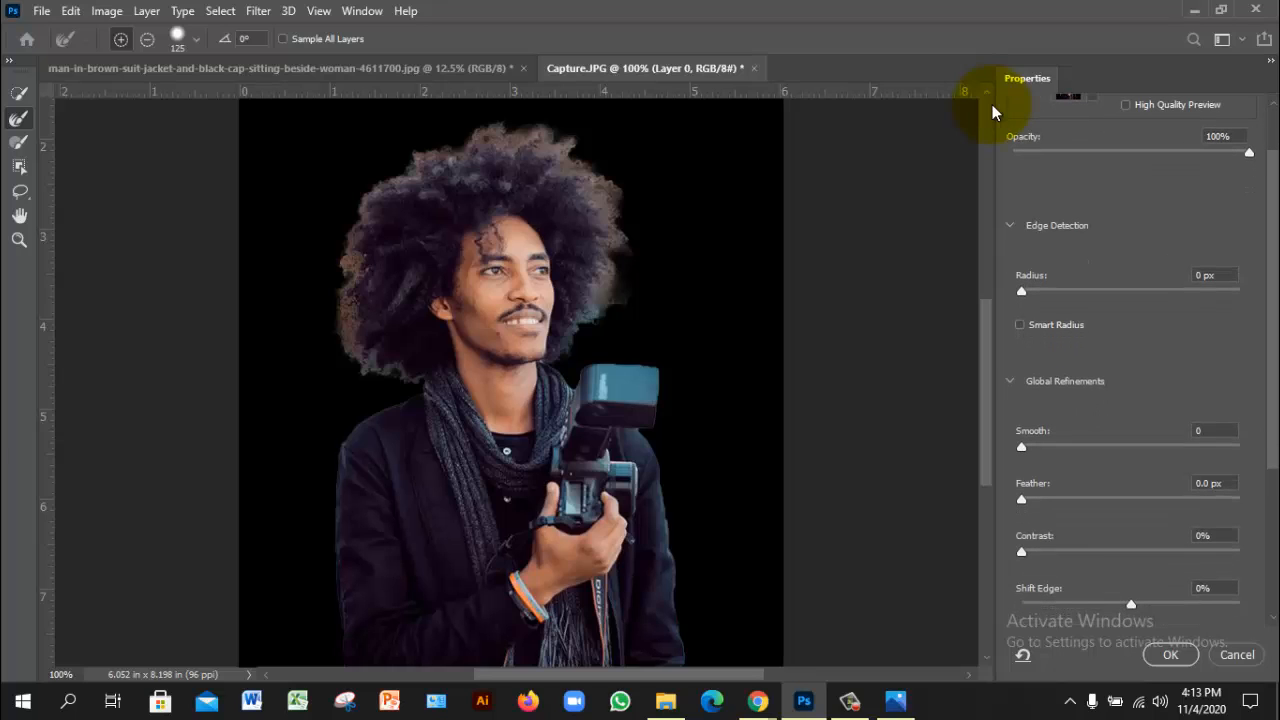
pyautogui.scroll(-3, 993, 112)
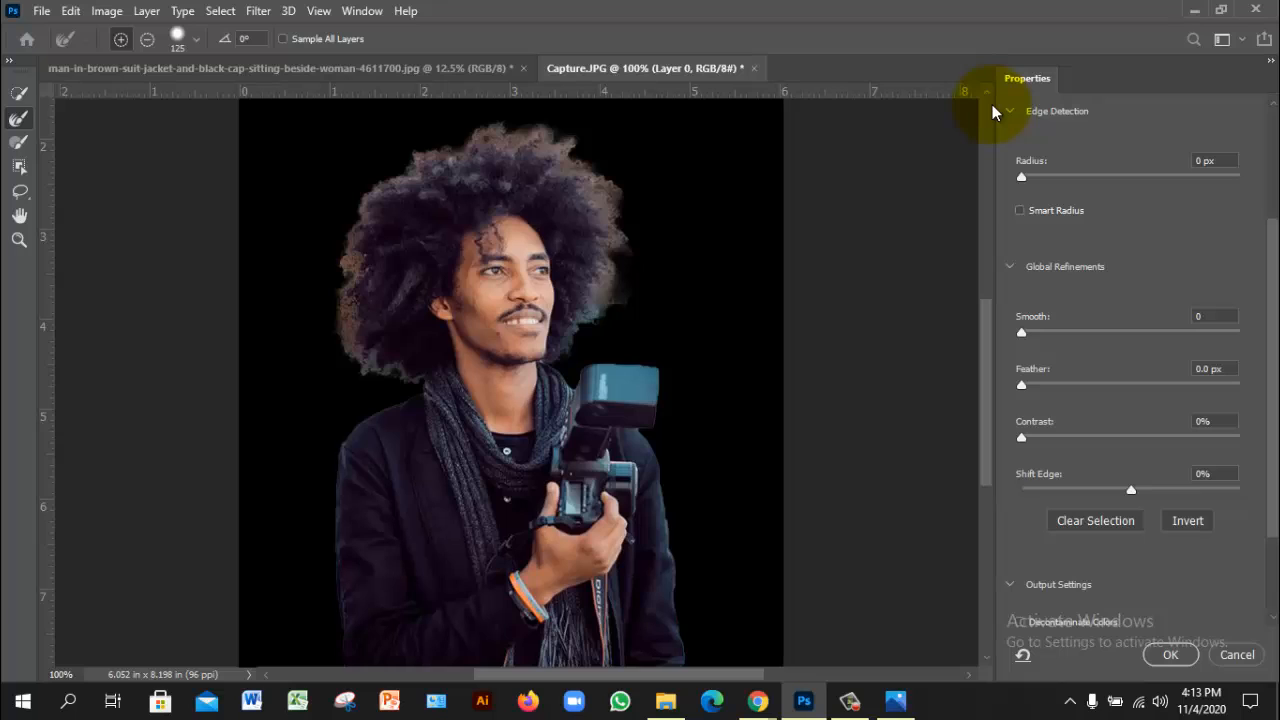
pyautogui.scroll(-2, 993, 112)
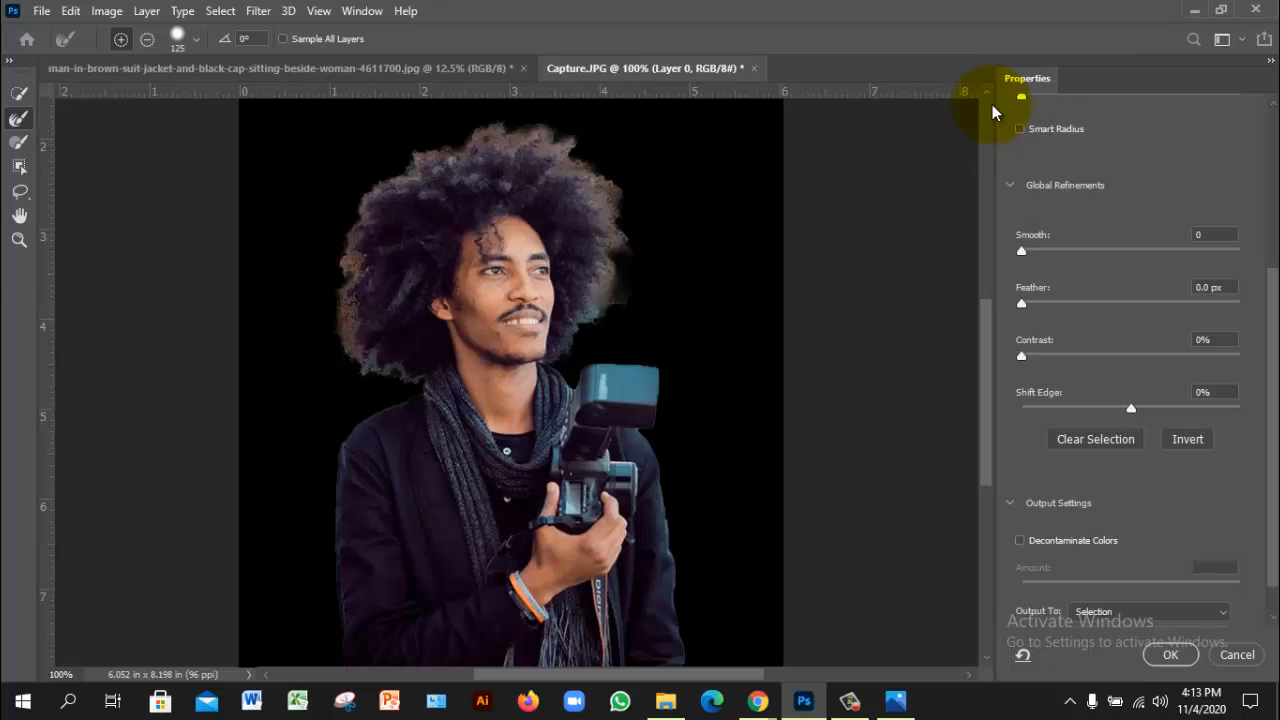
pyautogui.scroll(-1, 993, 112)
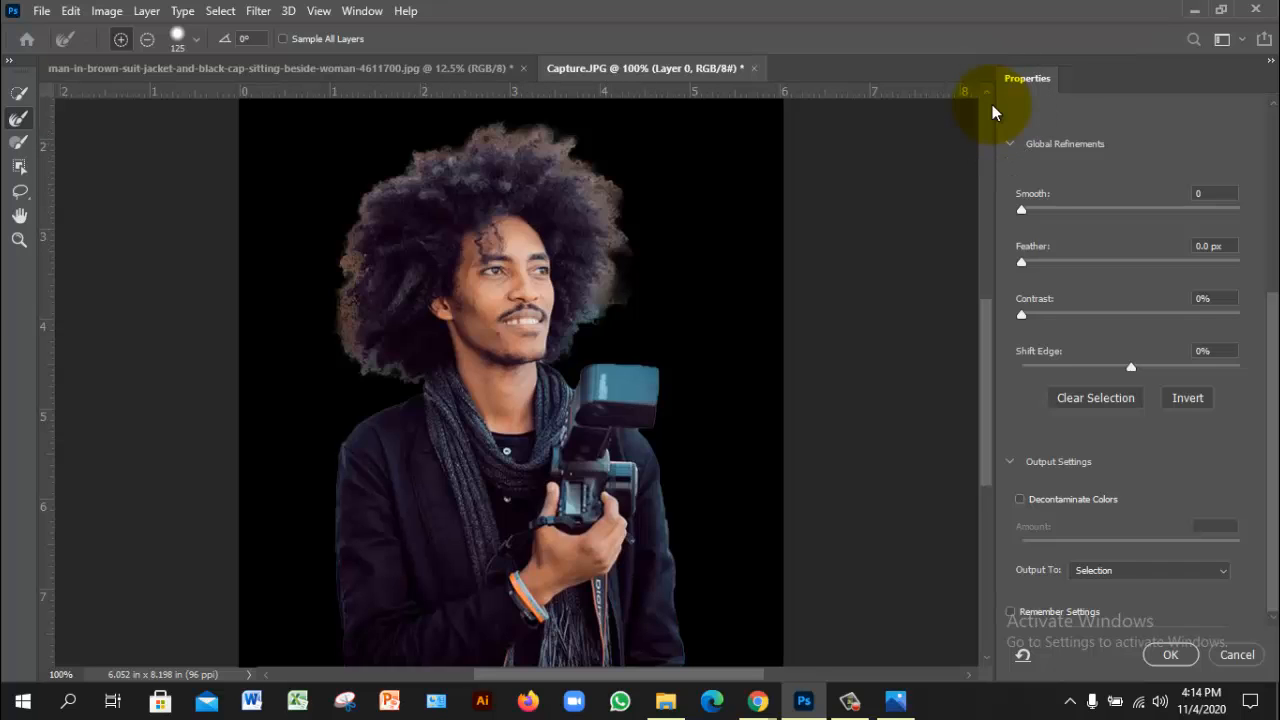
pyautogui.scroll(5, 993, 113)
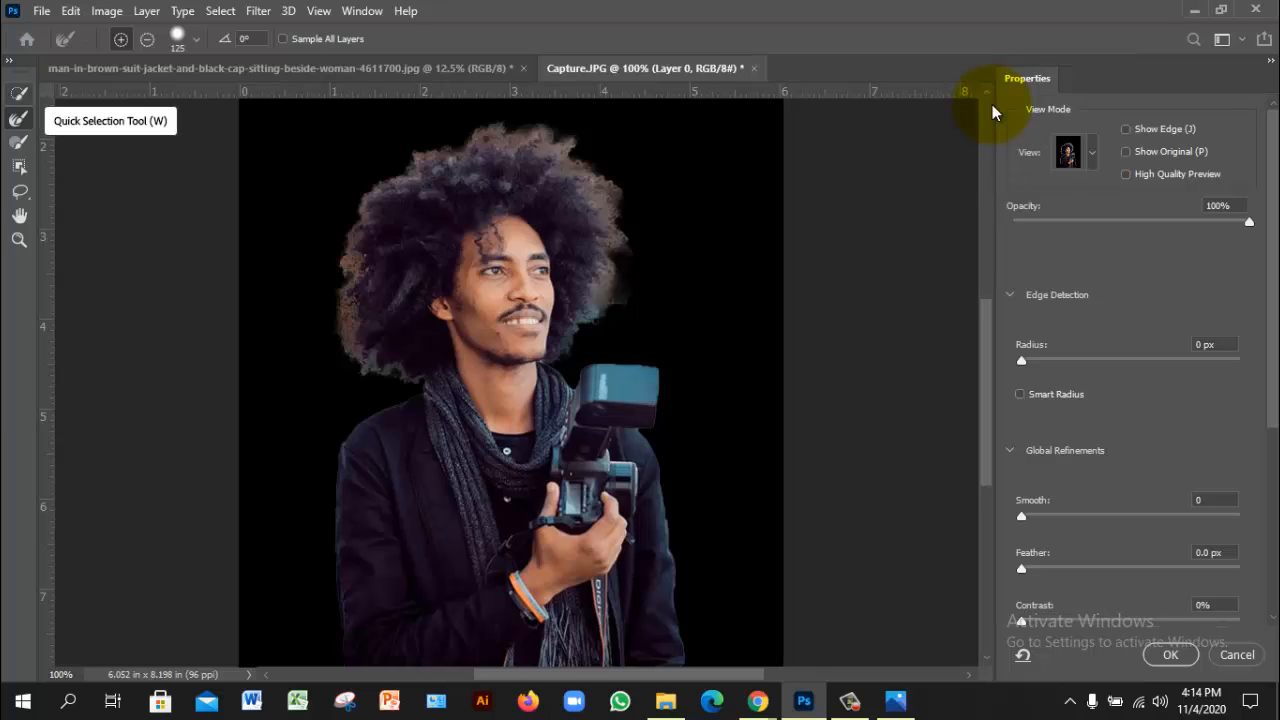
pyautogui.click(991, 104)
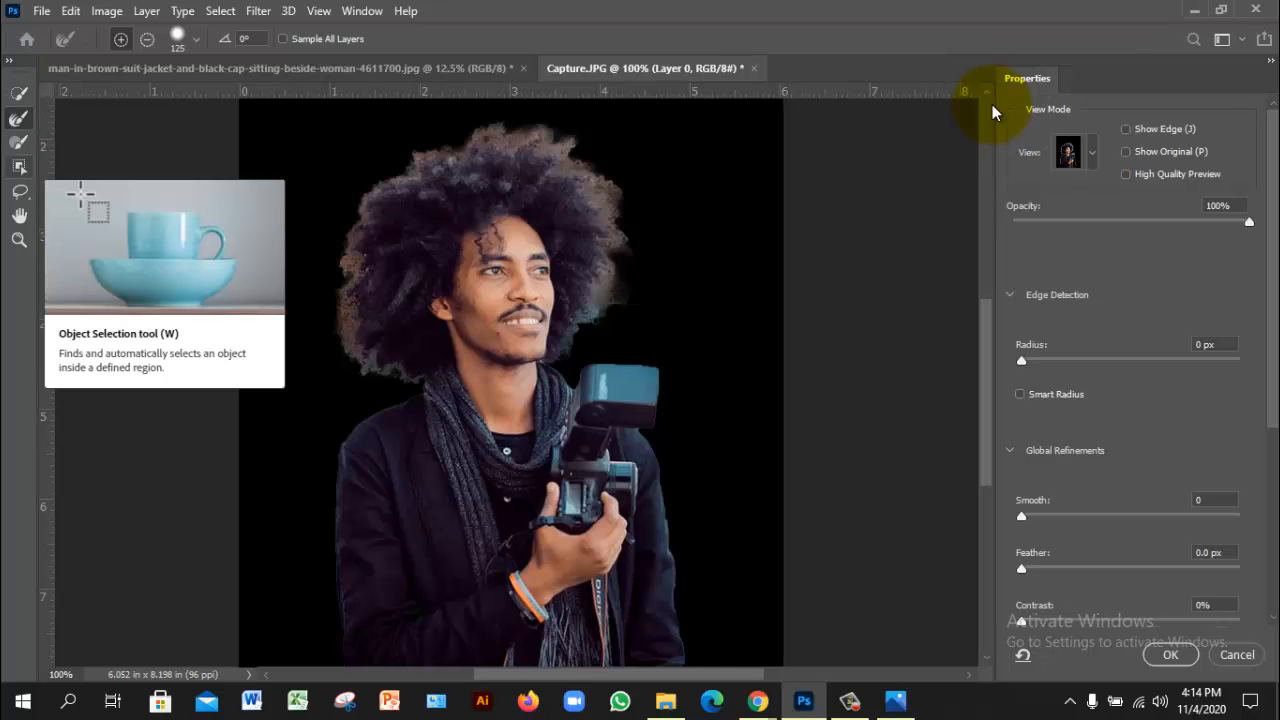
pyautogui.click(991, 104)
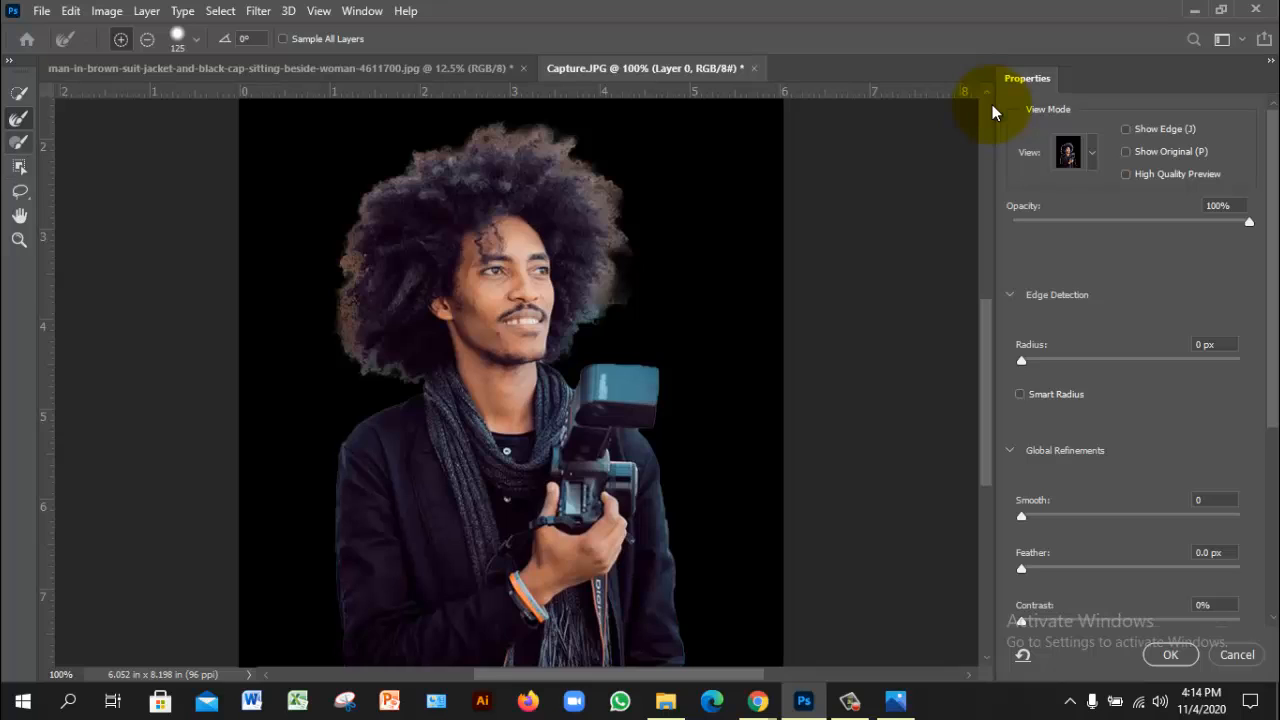
pyautogui.click(991, 104)
pyautogui.click(991, 104)
# - Refine the outer edges of the man's curly hair with the Refine Edge Brush at size 20
pyautogui.press('[')
pyautogui.press('[')
pyautogui.press('[')
pyautogui.press('[')
pyautogui.press('[')
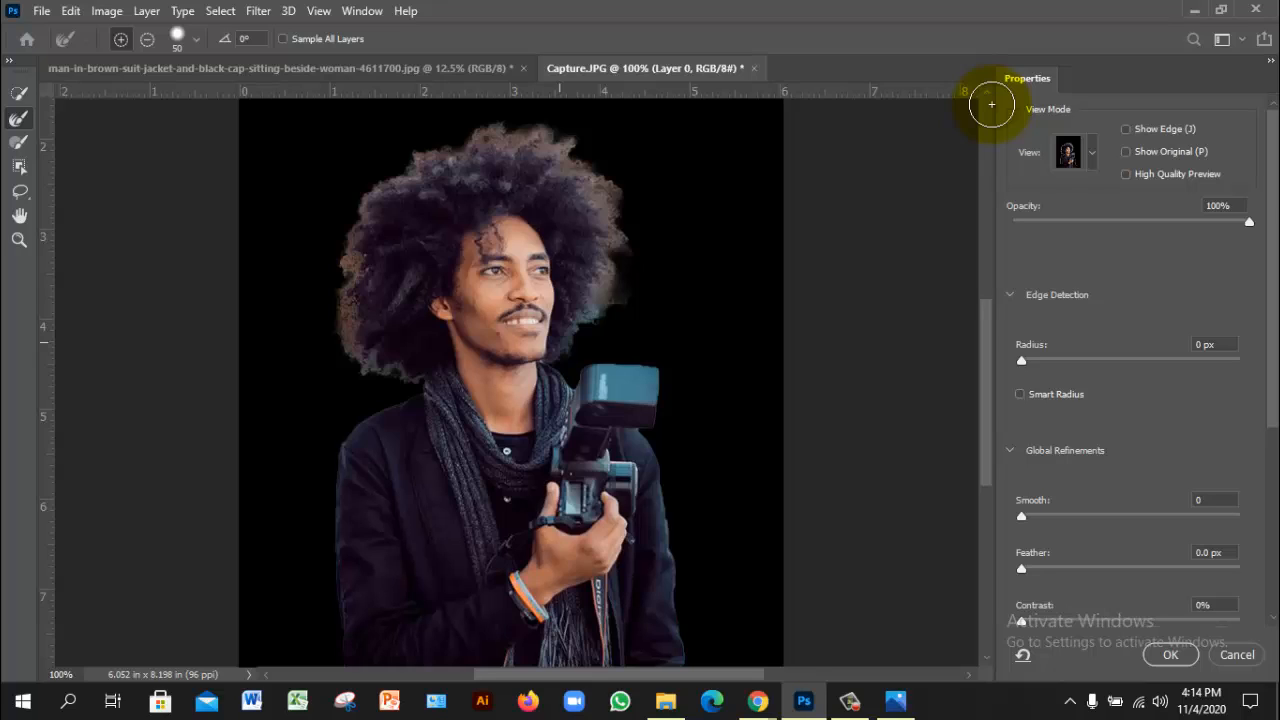
pyautogui.press('[')
pyautogui.press('[')
pyautogui.press('[')
pyautogui.press('[')
pyautogui.press('[')
pyautogui.press('[')
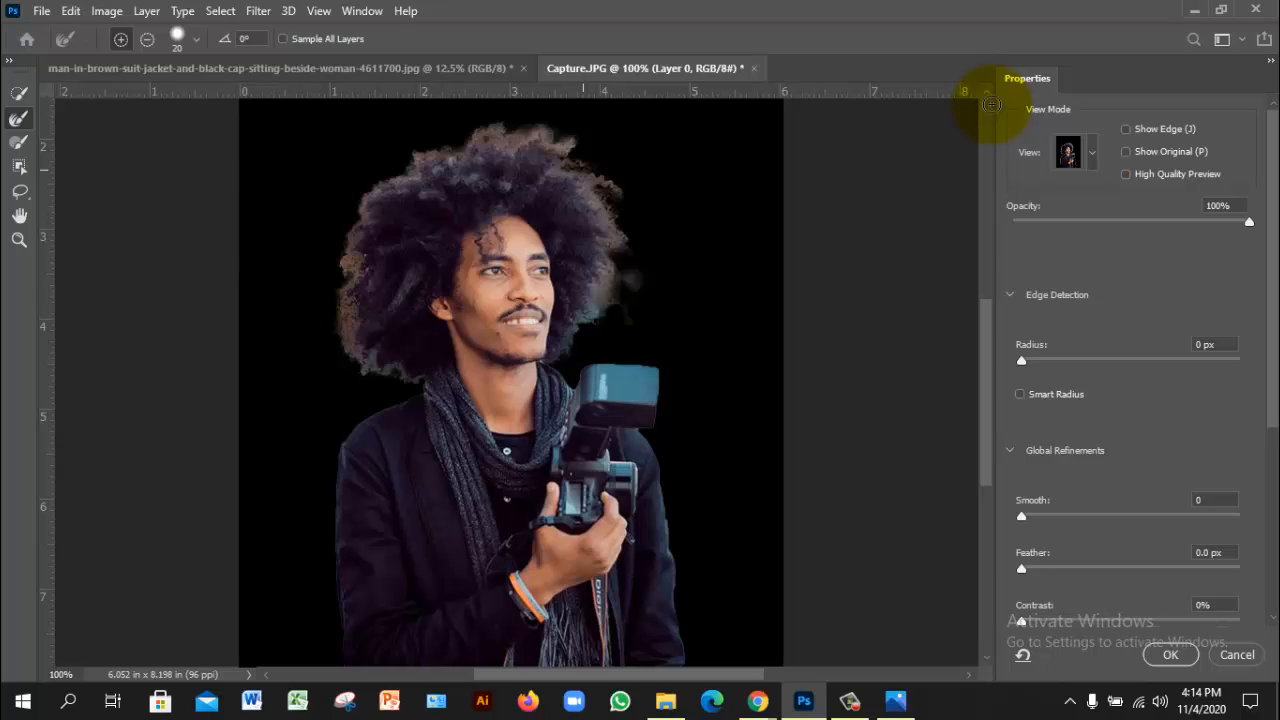
pyautogui.moveTo(583, 170)
pyautogui.mouseDown()
pyautogui.moveTo(515, 134)
pyautogui.moveTo(428, 148)
pyautogui.moveTo(388, 177)
pyautogui.moveTo(348, 237)
pyautogui.moveTo(345, 340)
pyautogui.moveTo(368, 373)
pyautogui.mouseUp()
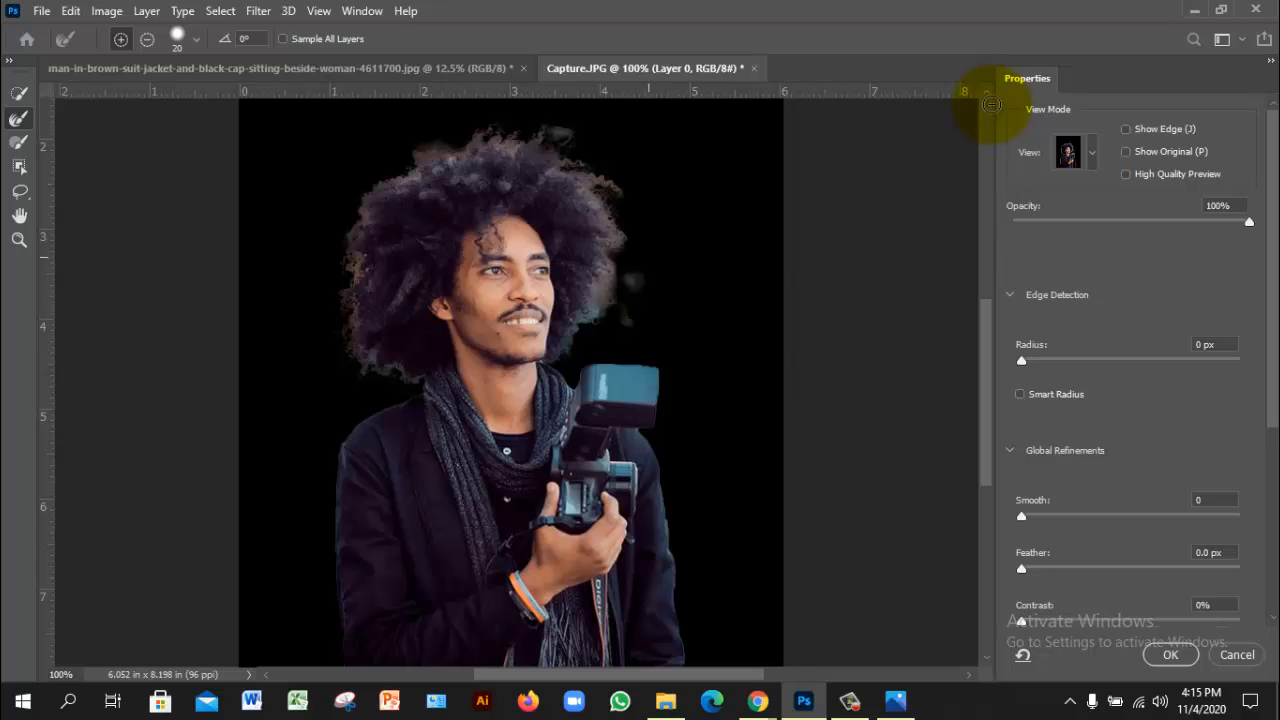
# - Try the Quick Selection tool on the stray patch beside the man's hair and set its size to 9
pyautogui.press('w')
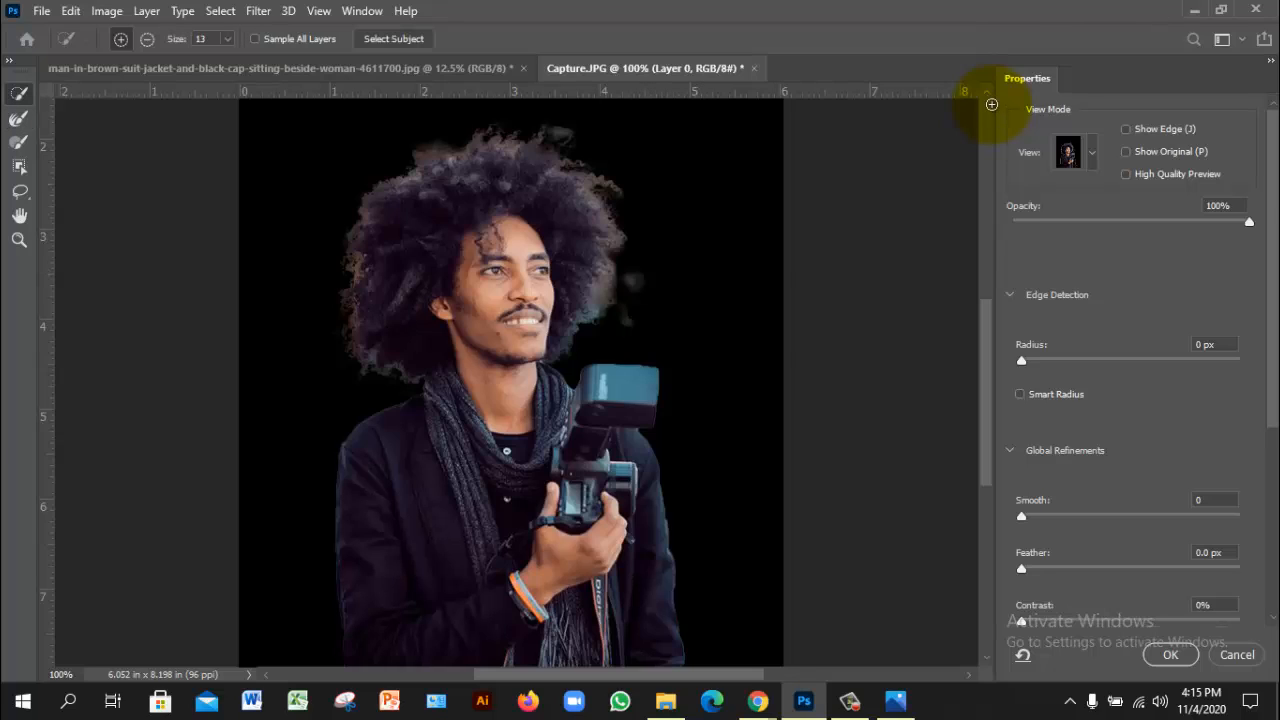
pyautogui.press(']')
pyautogui.press(']')
pyautogui.press(']')
pyautogui.moveTo(642, 270)
pyautogui.mouseDown()
pyautogui.moveTo(625, 300)
pyautogui.moveTo(636, 286)
pyautogui.mouseUp()
pyautogui.press('[')
pyautogui.press('[')
pyautogui.press('[')
pyautogui.press('[')
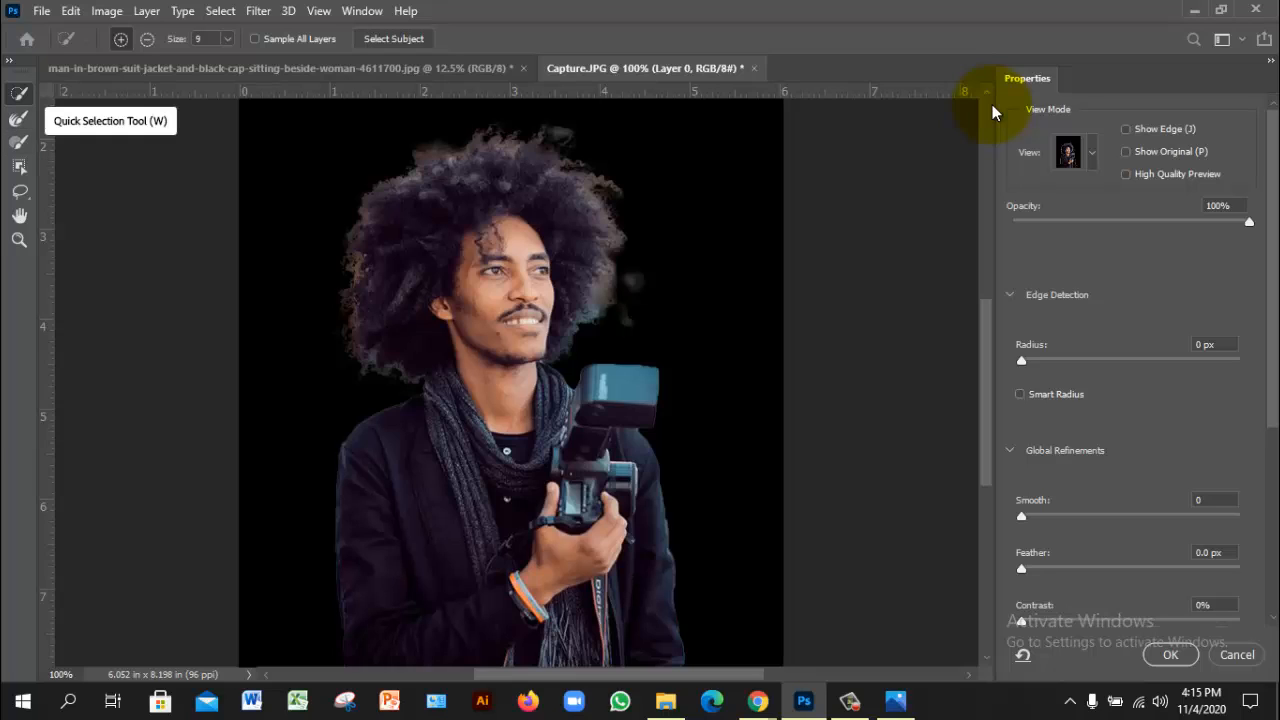
# - Paint a patch of background beside the man's hair back into the selection with the Brush tool at size 35
pyautogui.press('r')
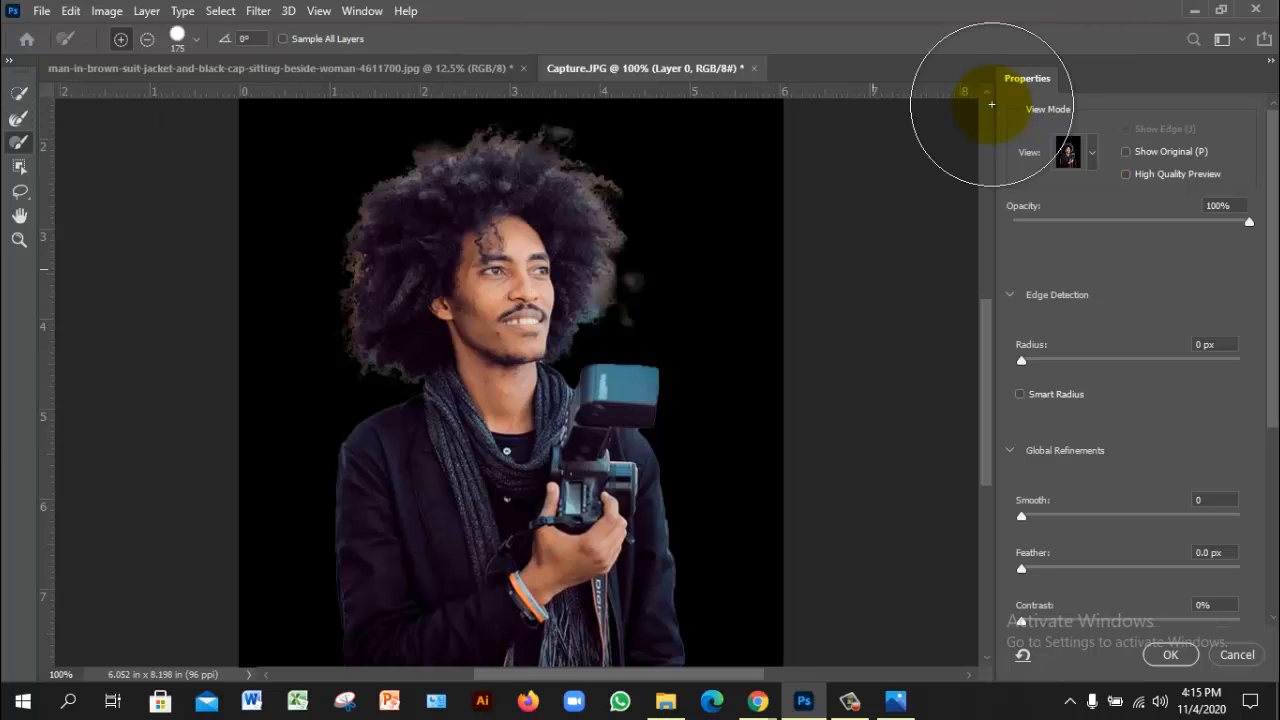
pyautogui.press('[')
pyautogui.press('[')
pyautogui.press('[')
pyautogui.press('[')
pyautogui.press('[')
pyautogui.press('[')
pyautogui.press('[')
pyautogui.press('[')
pyautogui.press('[')
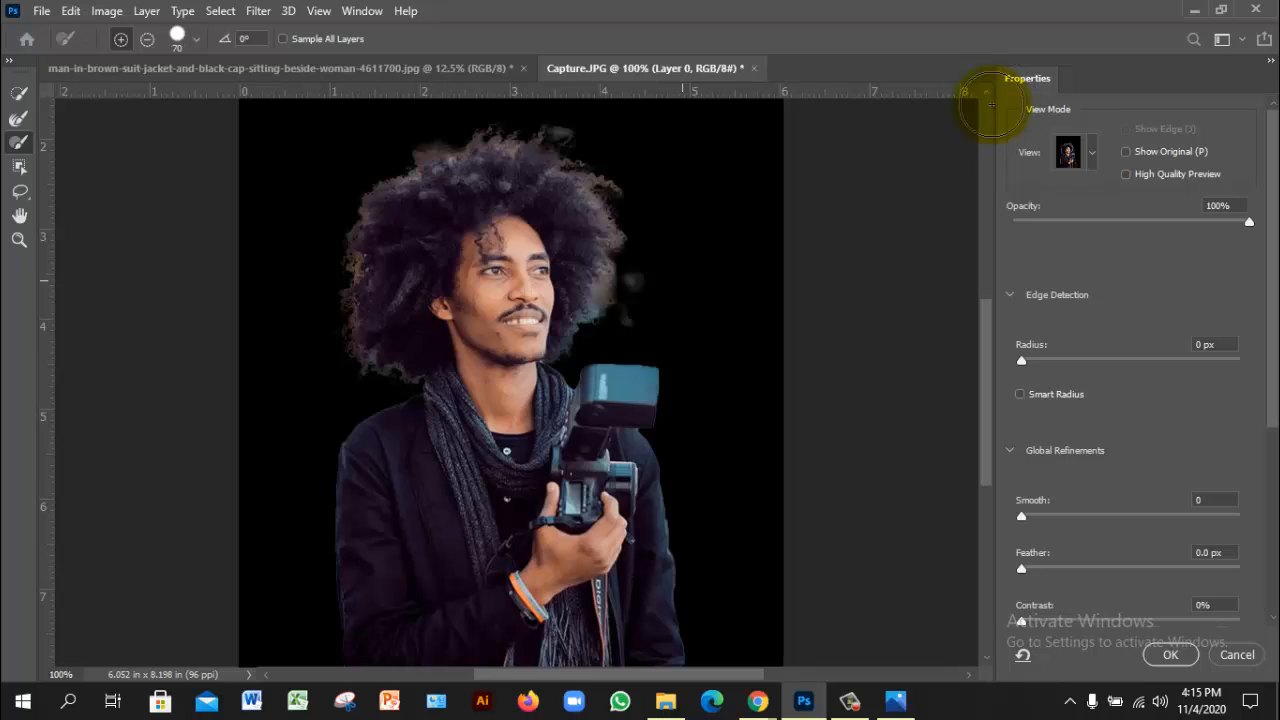
pyautogui.press('[')
pyautogui.moveTo(634, 268)
pyautogui.mouseDown()
pyautogui.moveTo(638, 308)
pyautogui.moveTo(661, 262)
pyautogui.moveTo(659, 220)
pyautogui.moveTo(659, 300)
pyautogui.moveTo(676, 228)
pyautogui.moveTo(692, 325)
pyautogui.mouseUp()
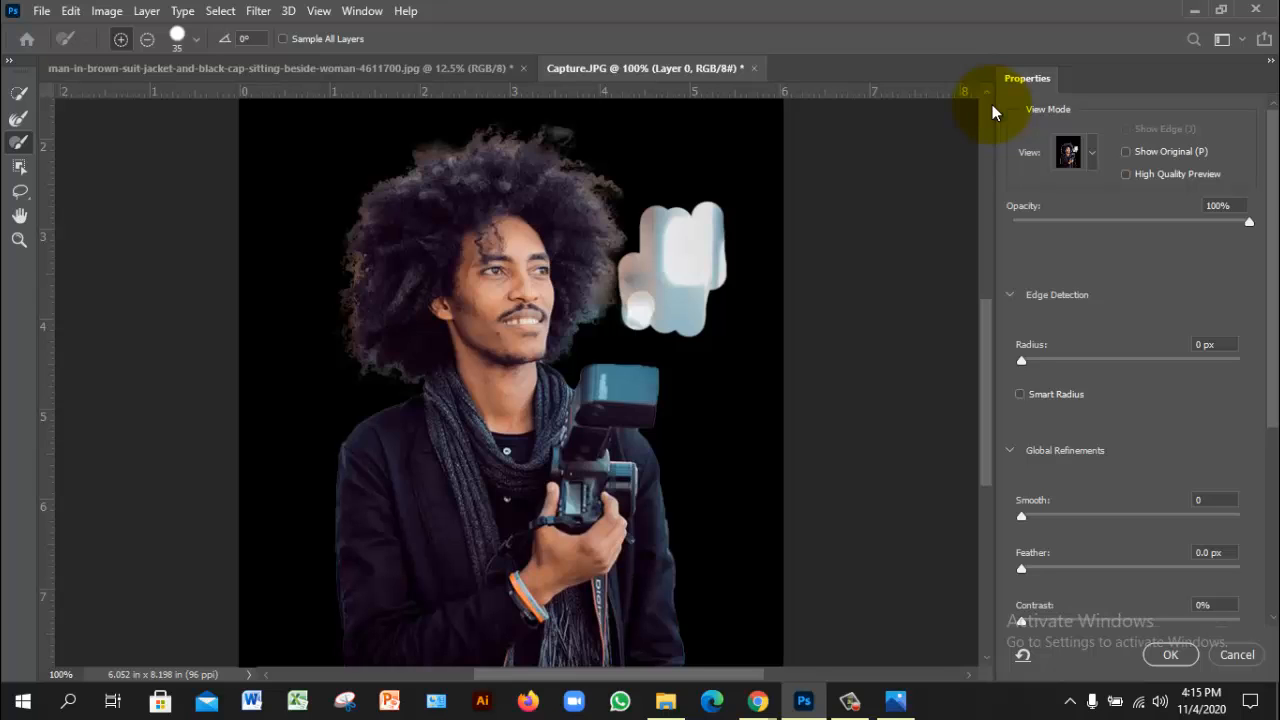
# - Turn on Show Original and High Quality Preview to compare the original selection, and return to the Refine Edge Brush
pyautogui.press('p')
pyautogui.press('p')
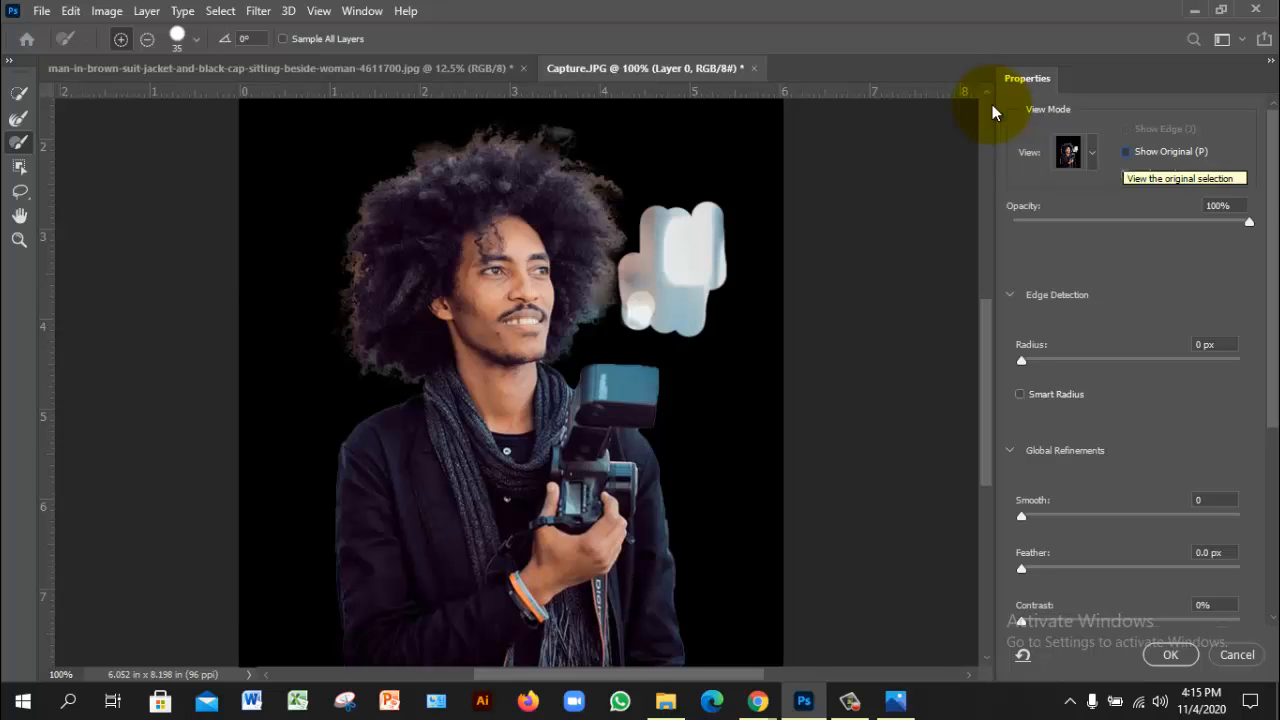
pyautogui.press('p')
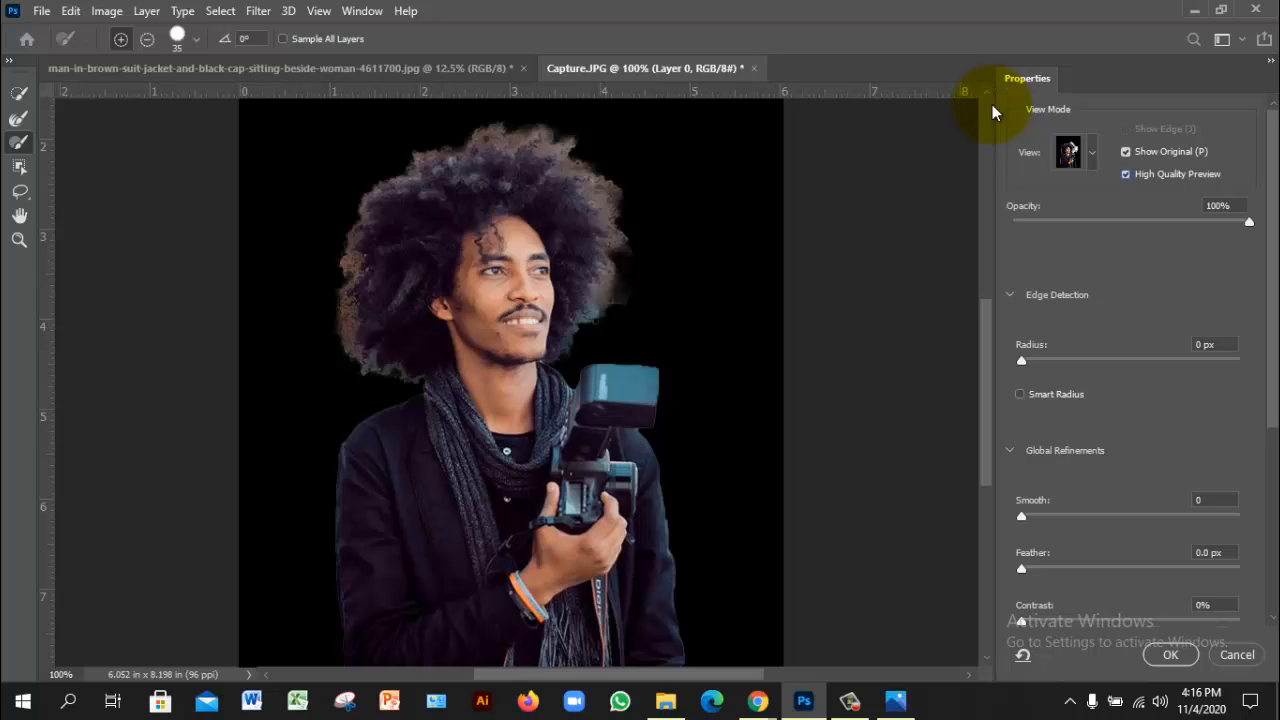
pyautogui.press('b')
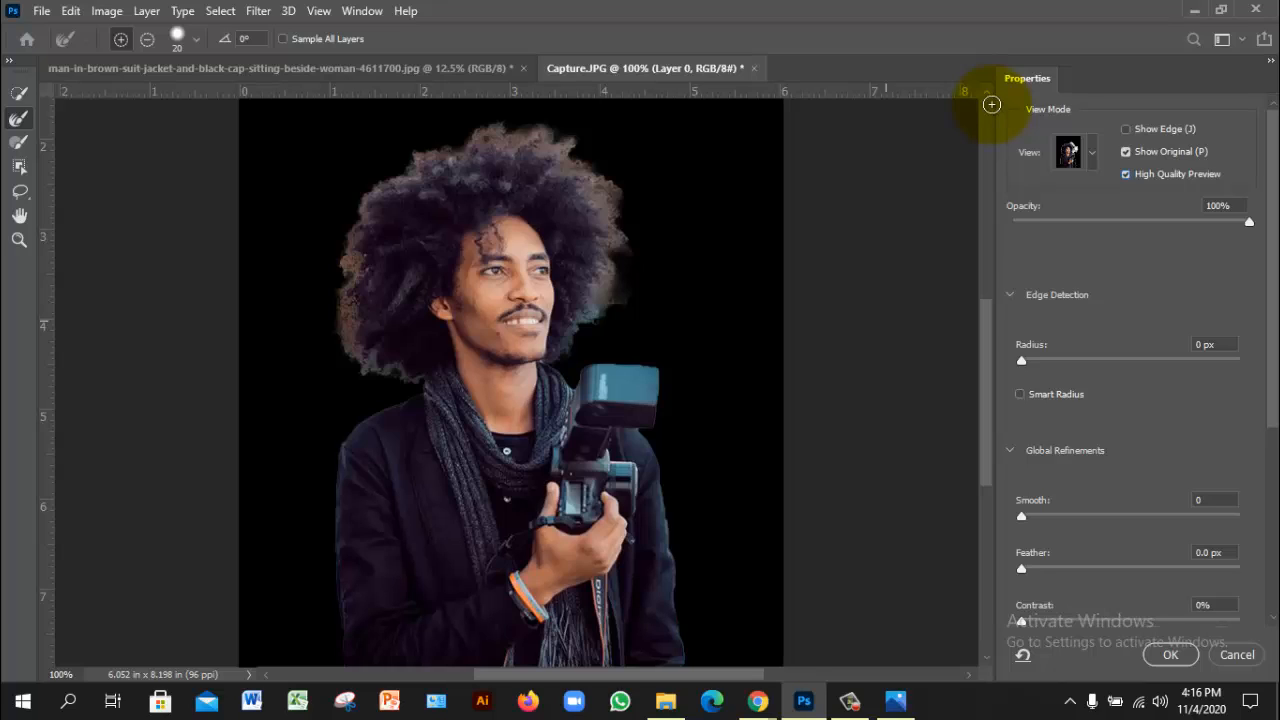
# - Try Smart Radius with a larger Edge Detection radius, return the radius to 0 px and turn Smart Radius off
pyautogui.scroll(-1, 993, 112)
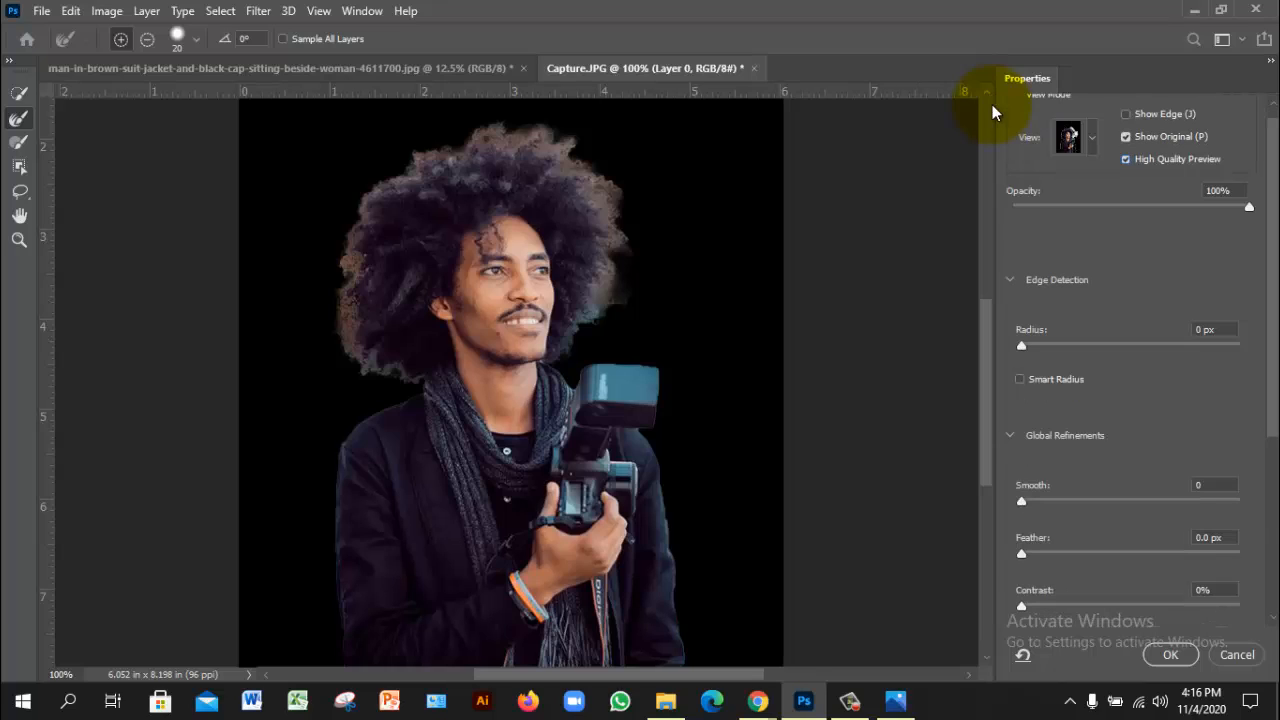
pyautogui.press('space')
pyautogui.press('Up')
pyautogui.press('Up')
pyautogui.press('Up')
pyautogui.press('Up')
pyautogui.press('Up')
pyautogui.press('Up')
pyautogui.press('Up')
pyautogui.press('Up')
pyautogui.press('Up')
pyautogui.press('Up')
pyautogui.press('Up')
pyautogui.press('Up')
pyautogui.press('Up')
pyautogui.press('Up')
pyautogui.press('Up')
pyautogui.press('Up')
pyautogui.press('Up')
pyautogui.press('Up')
pyautogui.press('Up')
pyautogui.press('Up')
pyautogui.press('Up')
pyautogui.press('Up')
pyautogui.press('Up')
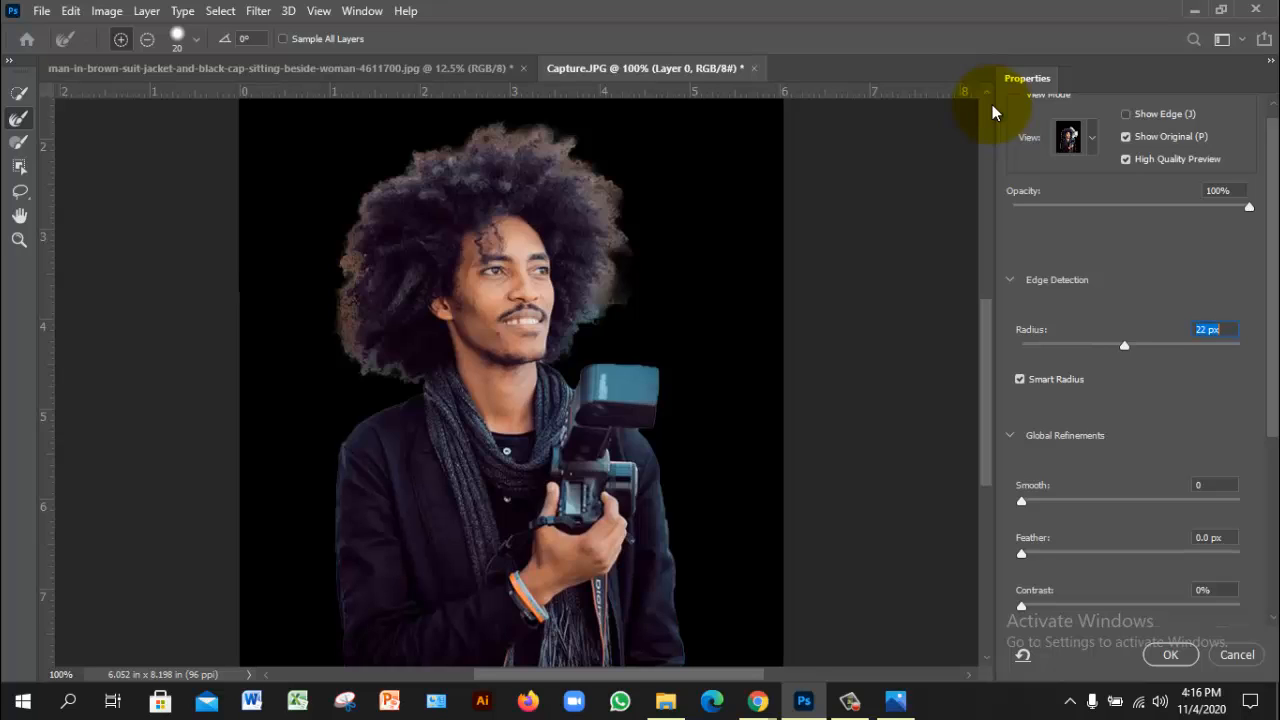
pyautogui.press('Up')
pyautogui.press('Up')
pyautogui.press('Up')
pyautogui.press('Up')
pyautogui.press('Up')
pyautogui.press('Up')
pyautogui.press('Up')
pyautogui.press('Up')
pyautogui.press('Up')
pyautogui.press('Up')
pyautogui.press('Up')
pyautogui.press('Up')
pyautogui.press('Up')
pyautogui.hotkey('shift', 'Down')
pyautogui.hotkey('shift', 'Down')
pyautogui.hotkey('shift', 'Down')
pyautogui.hotkey('shift', 'Down')
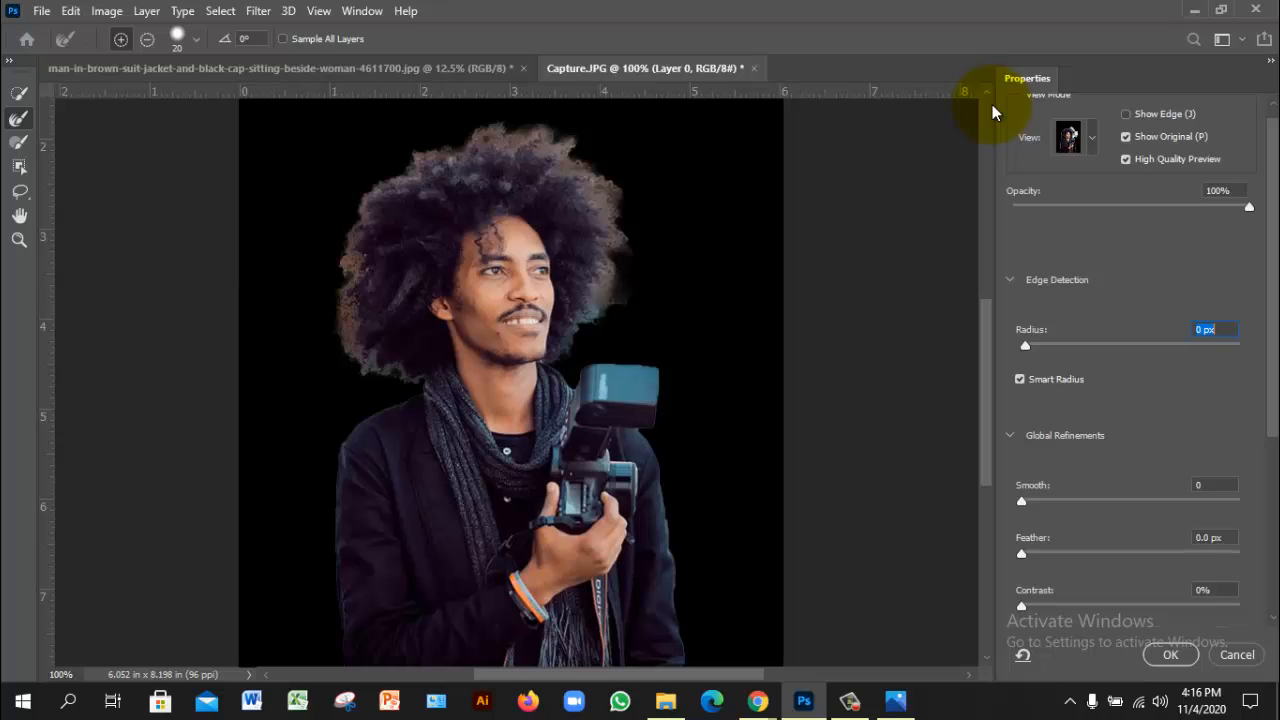
pyautogui.scroll(-1, 992, 112)
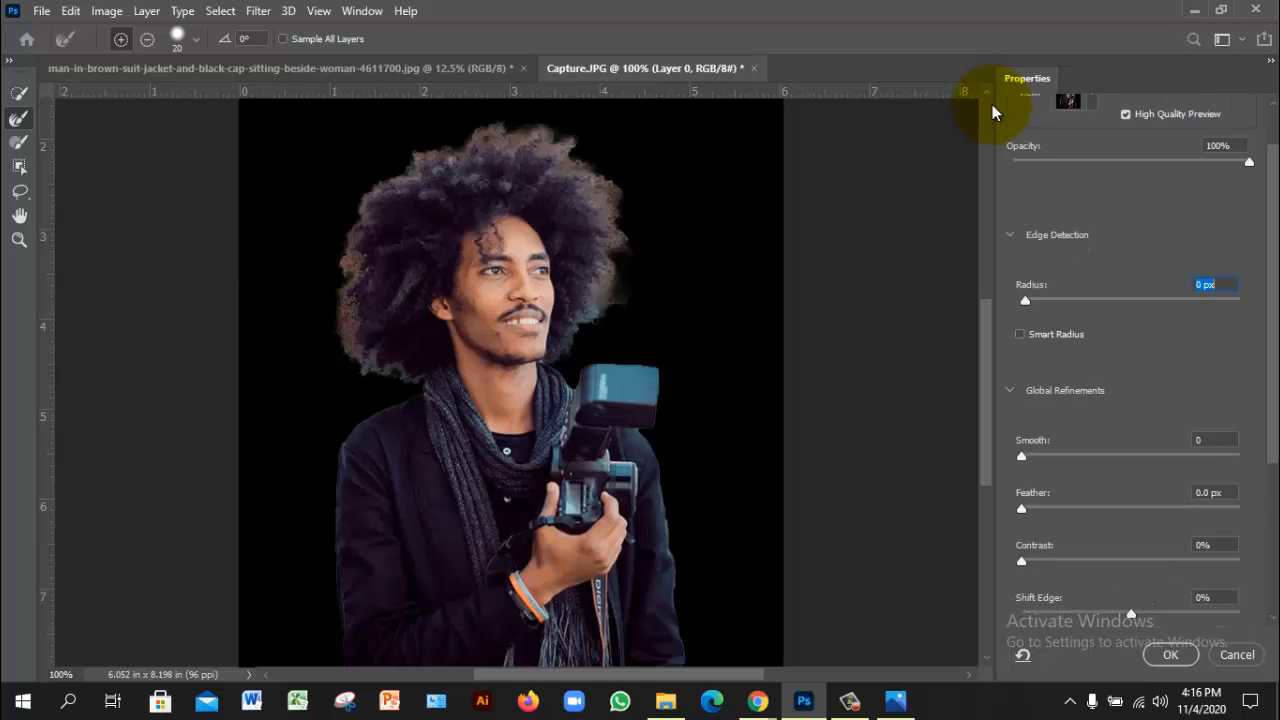
# - Set the Smooth value in Global Refinements to 27
pyautogui.press('Tab')
pyautogui.press('Up')
pyautogui.press('Up')
pyautogui.press('Up')
pyautogui.press('Up')
pyautogui.press('Up')
pyautogui.press('Up')
pyautogui.press('Up')
pyautogui.press('Up')
pyautogui.press('Up')
pyautogui.press('Up')
pyautogui.press('Up')
pyautogui.press('Up')
pyautogui.press('Up')
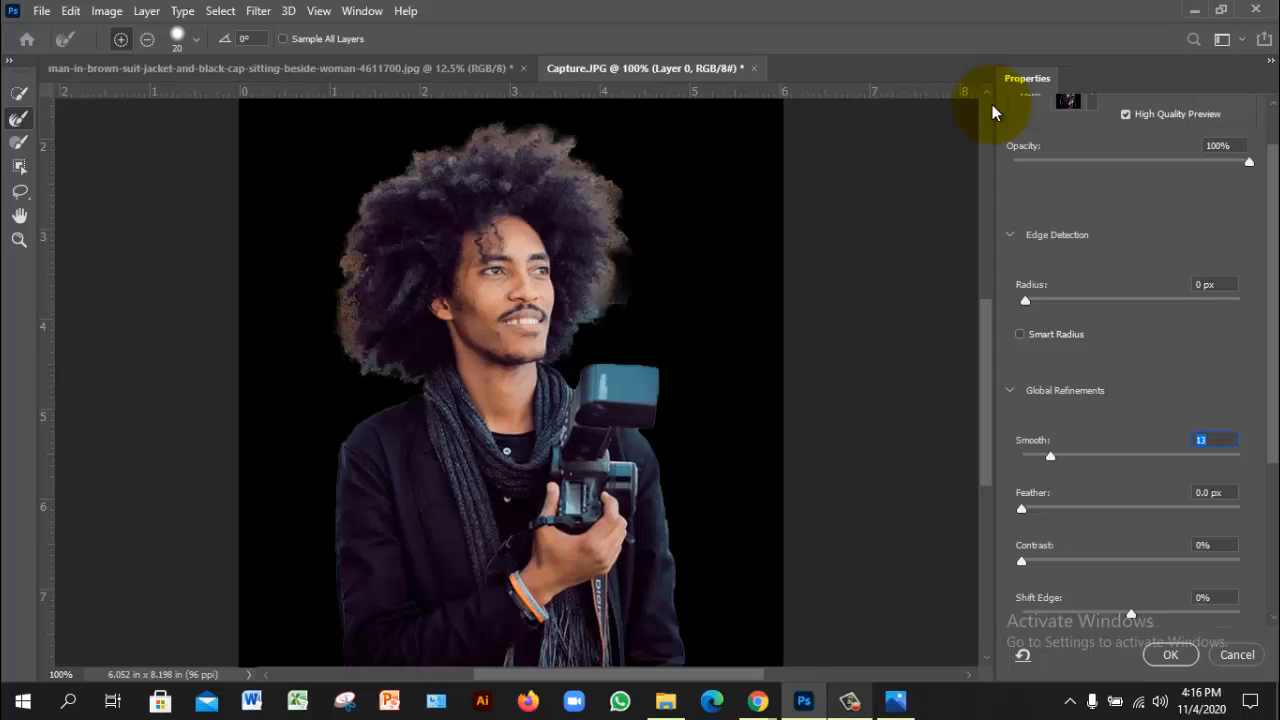
pyautogui.hotkey('alt', 'Tab')
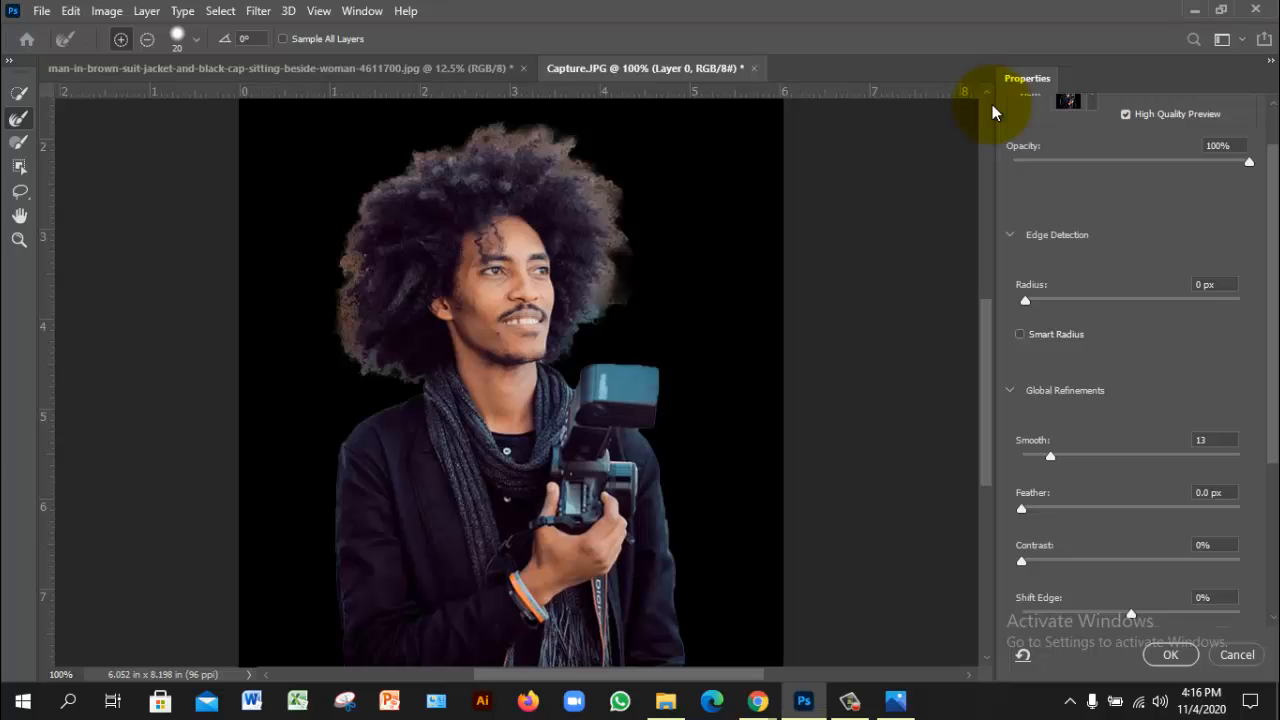
pyautogui.moveTo(1050, 456)
pyautogui.mouseDown()
pyautogui.moveTo(1118, 456)
pyautogui.moveTo(1081, 456)
pyautogui.mouseUp()
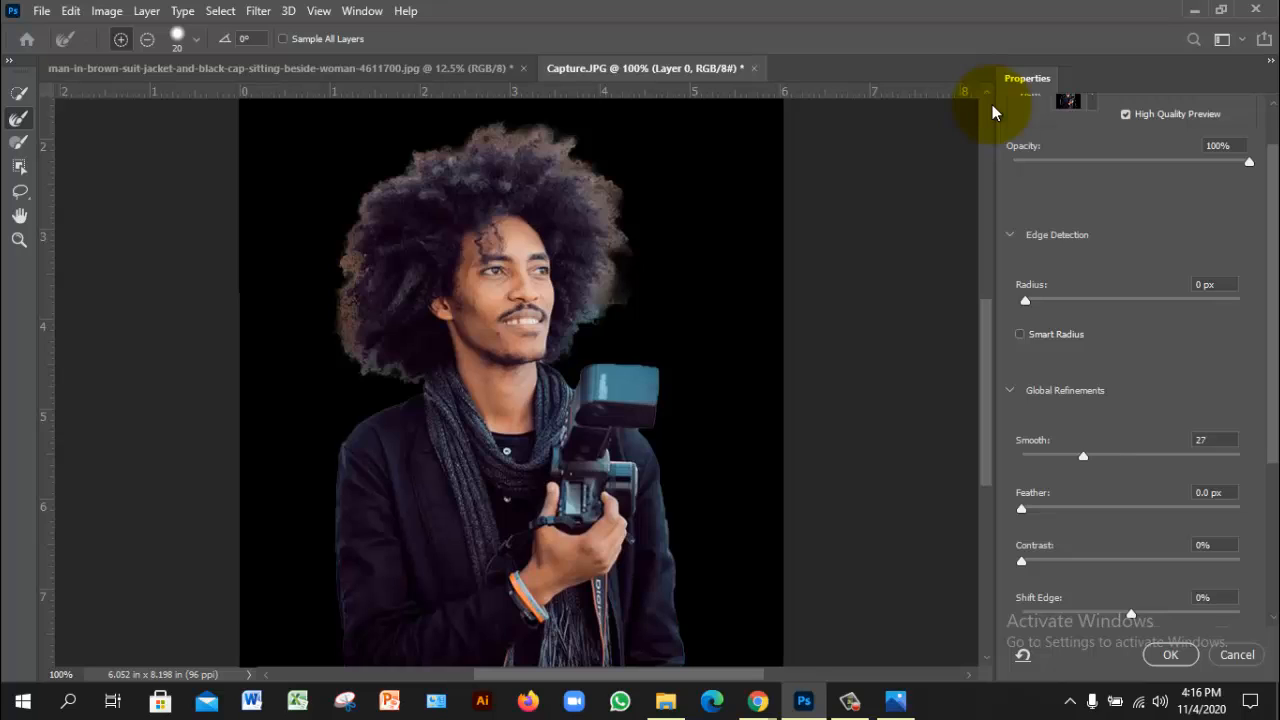
# - Set Feather to 4.1 px and Contrast to 17%, with Shift Edge at 0%
pyautogui.moveTo(1021, 508); pyautogui.dragTo(1069, 508)
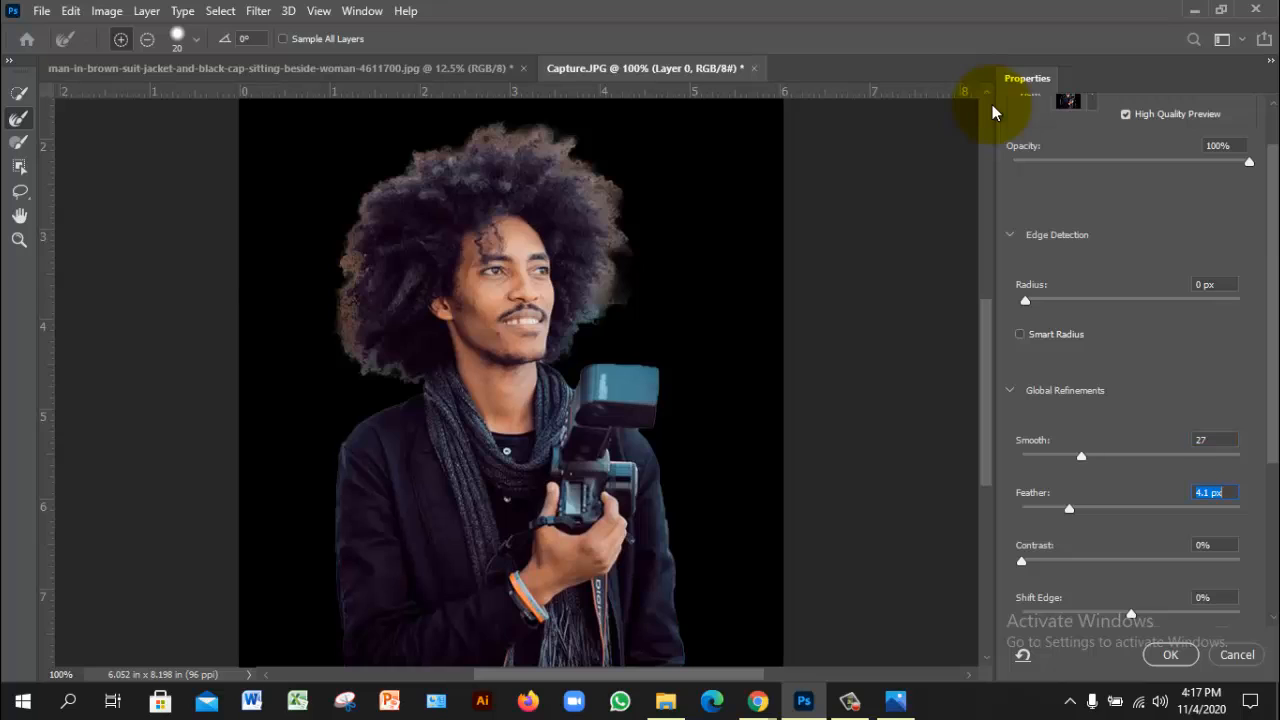
pyautogui.moveTo(1021, 561)
pyautogui.mouseDown()
pyautogui.moveTo(1193, 553)
pyautogui.moveTo(1069, 553)
pyautogui.moveTo(1134, 553)
pyautogui.mouseUp()
pyautogui.scroll(-3, 1130, 400)
pyautogui.scroll(-2, 1134, 553)
pyautogui.scroll(-1, 1134, 463)
pyautogui.moveTo(1134, 433); pyautogui.dragTo(1131, 433)
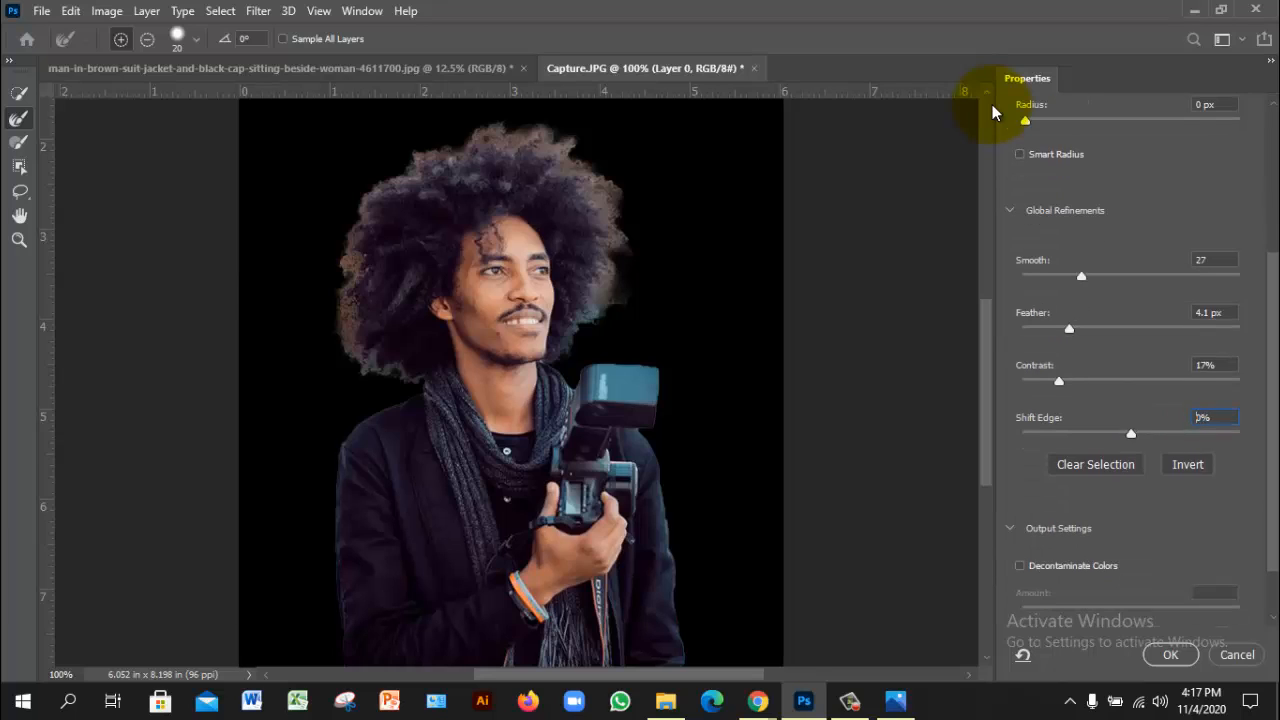
# - Turn on Decontaminate Colors at 100% and output the selection to a new layer with a layer mask
pyautogui.click(1020, 565)
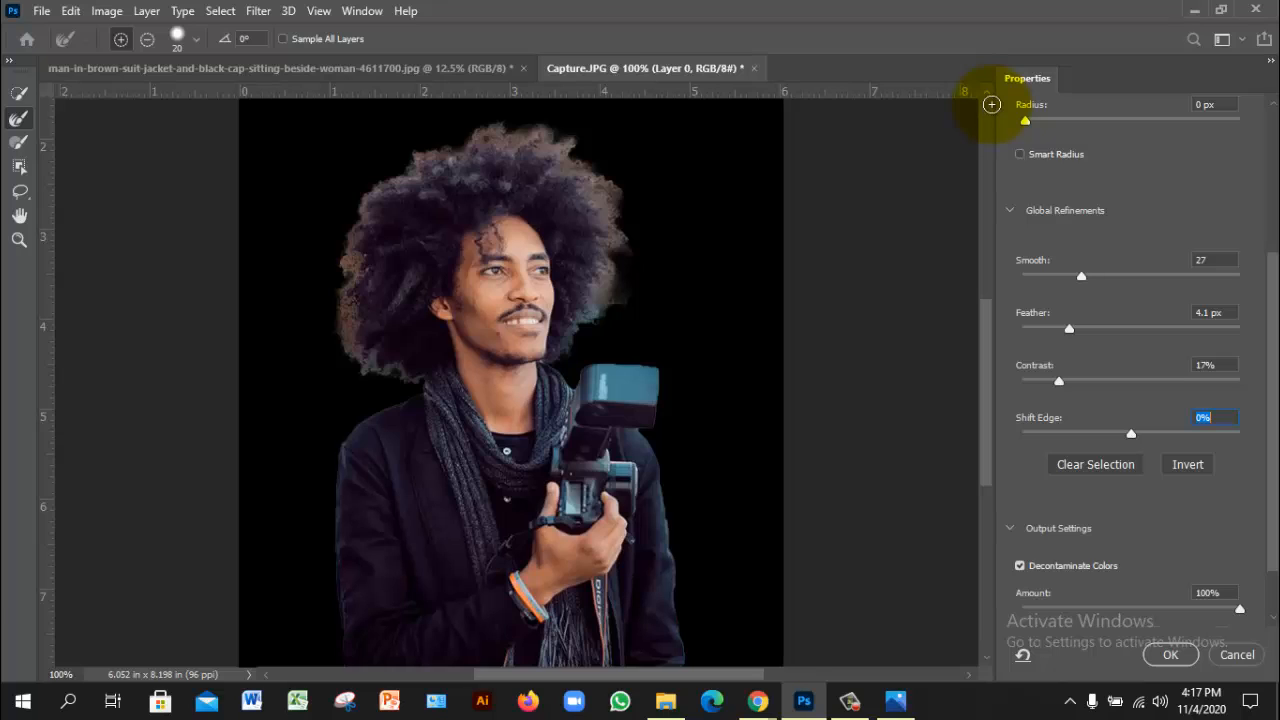
pyautogui.scroll(-2, 992, 112)
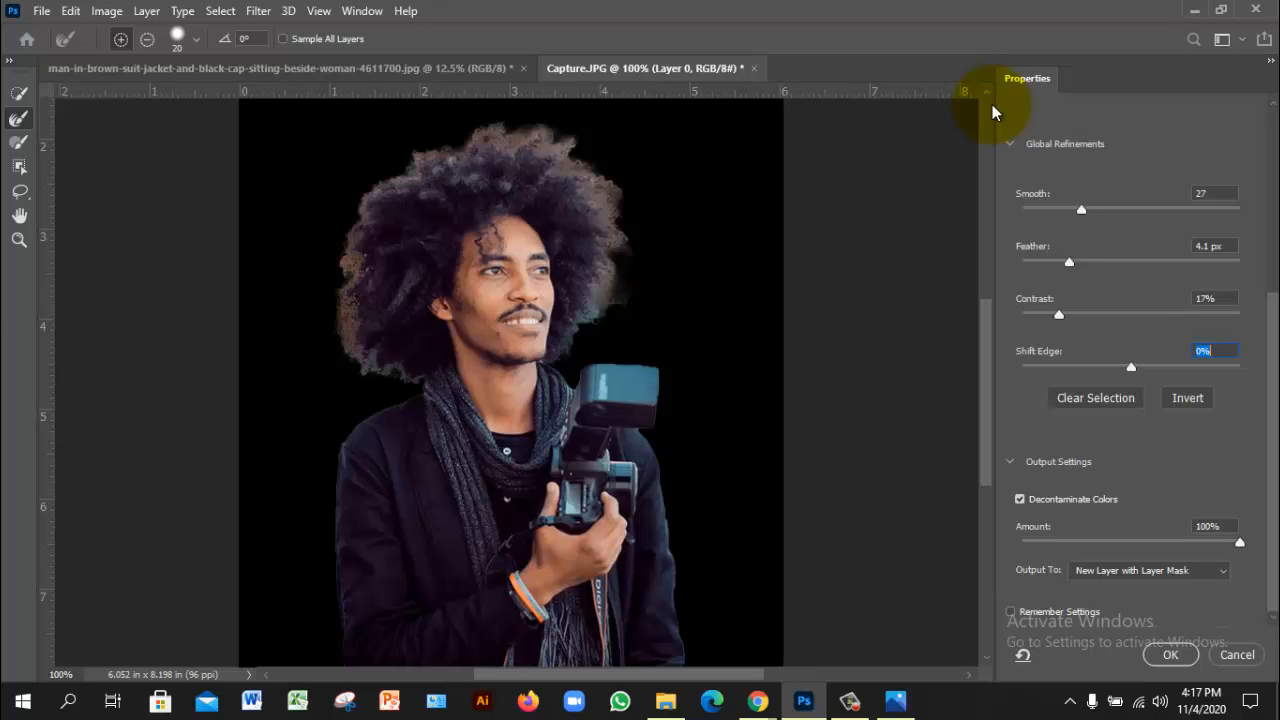
pyautogui.press('Return')
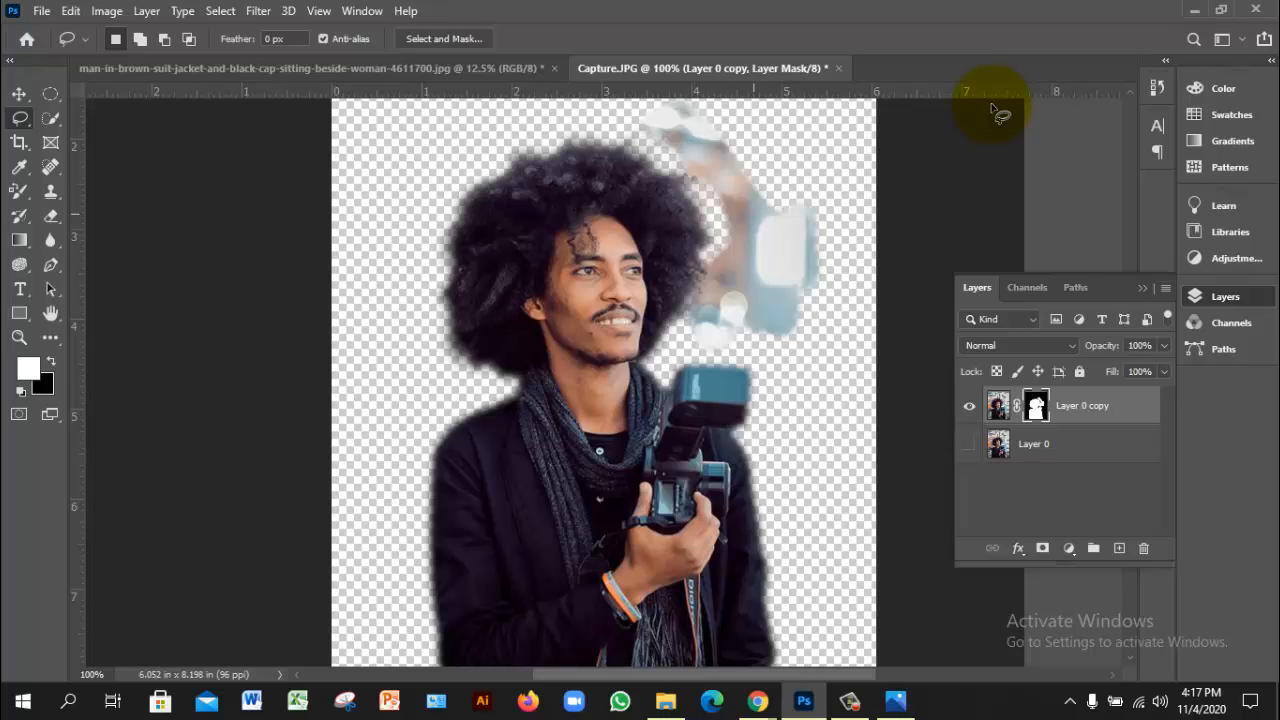
# - Erase the stray background patches beside the man's hair on the layer mask with the Eraser at size 35
pyautogui.scroll(1, 991, 106)
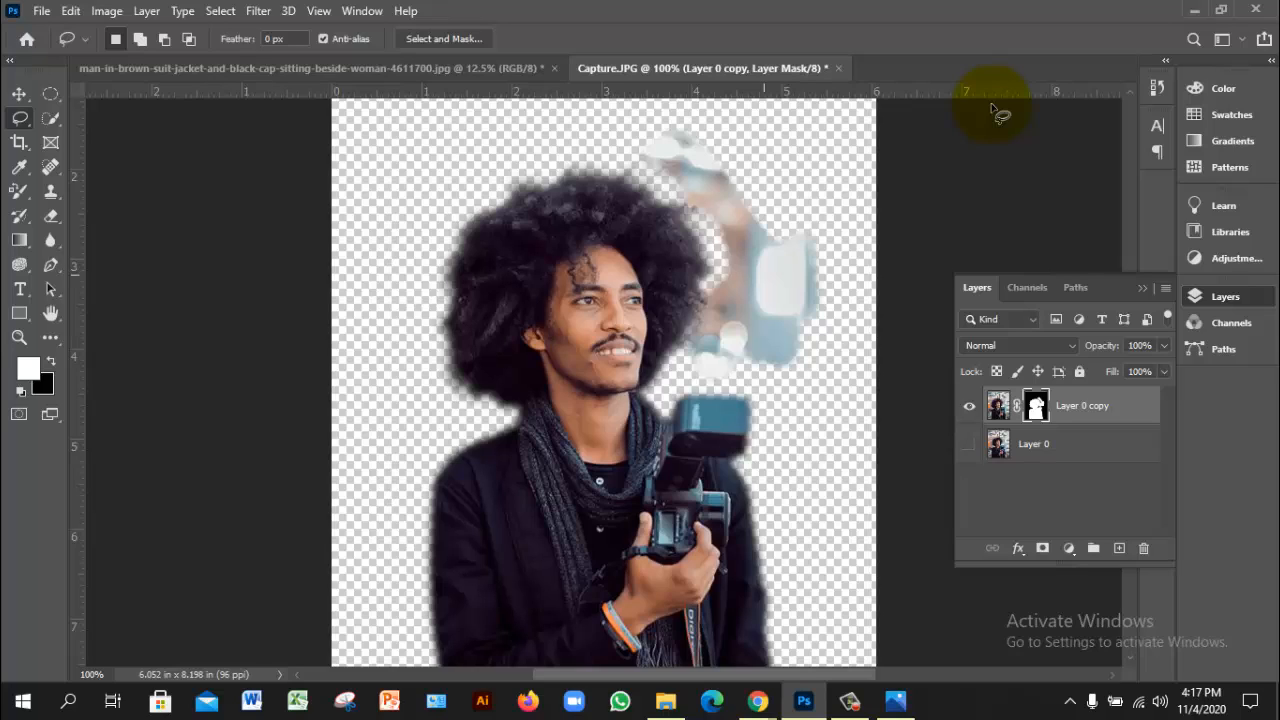
pyautogui.hotkey('ctrl', '2')
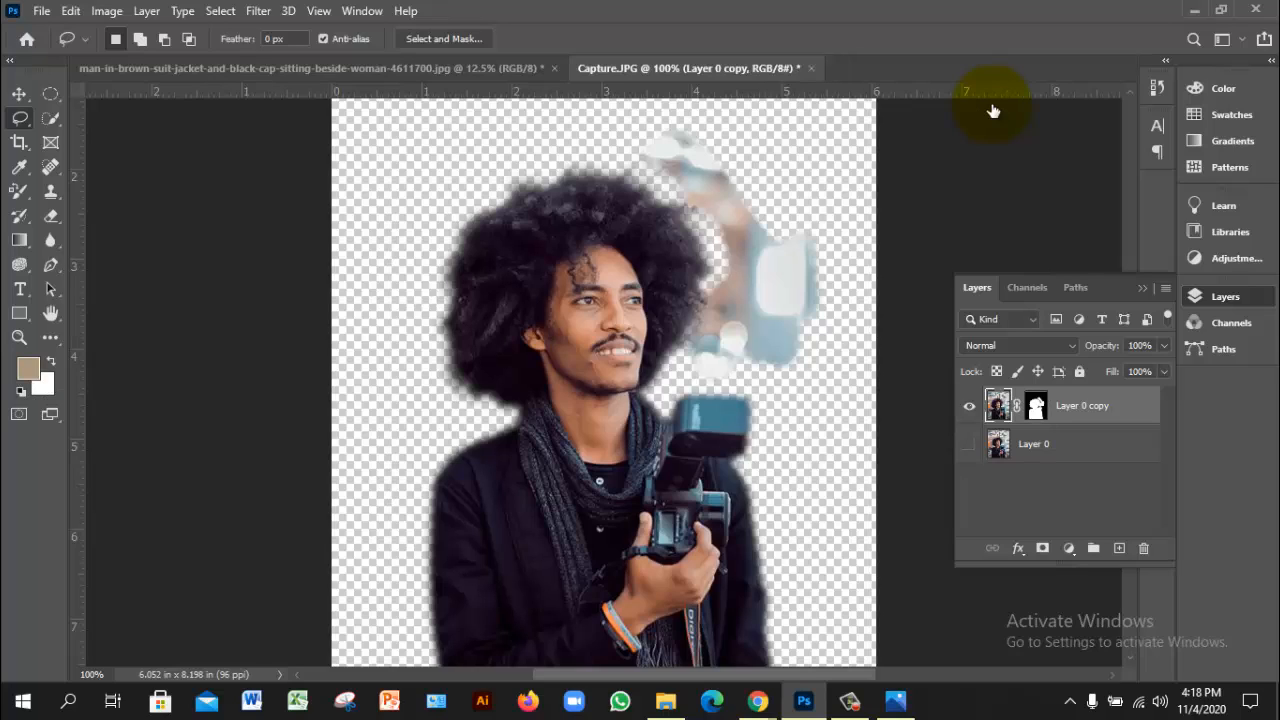
pyautogui.hotkey('ctrl', '\\')
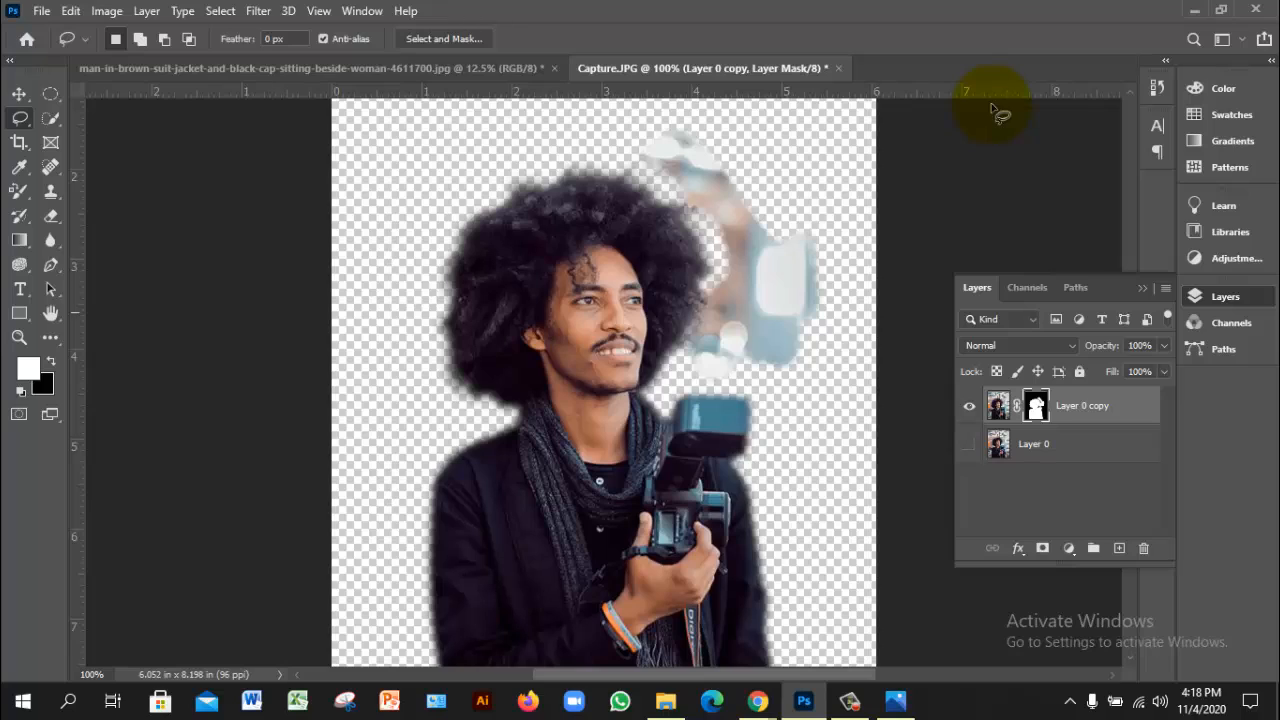
pyautogui.press('e')
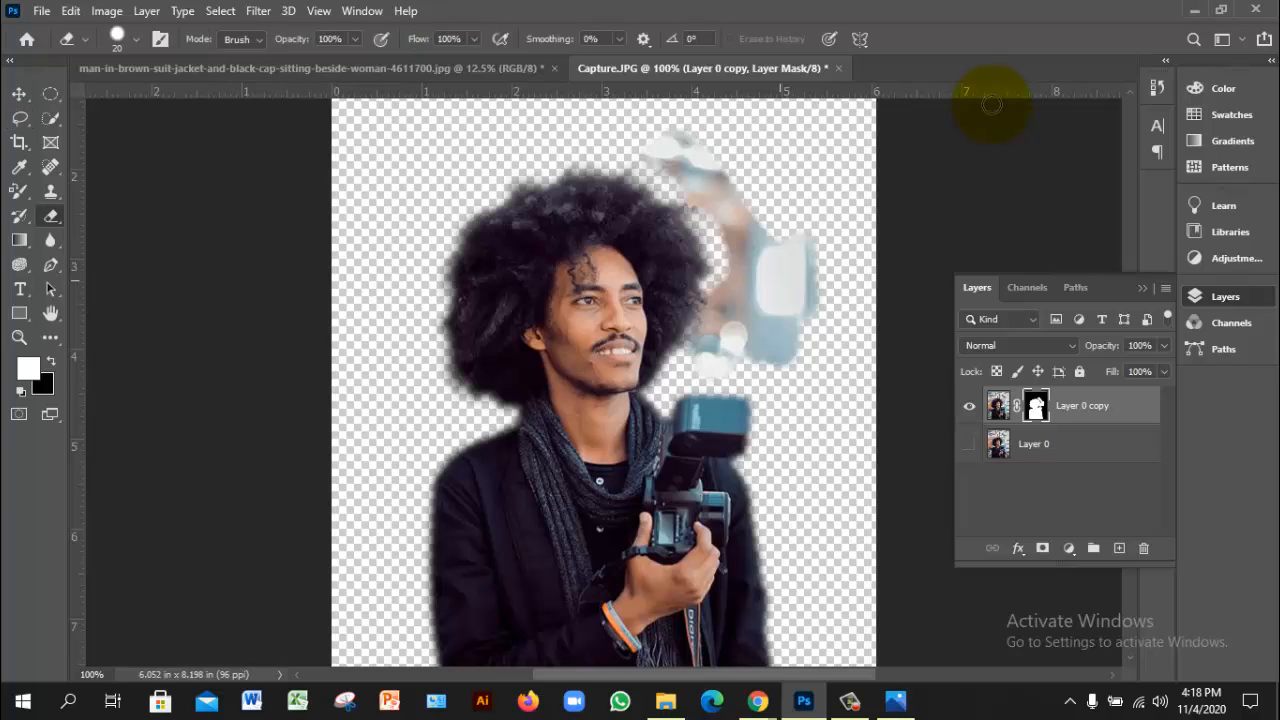
pyautogui.press(']')
pyautogui.moveTo(791, 230)
pyautogui.mouseDown()
pyautogui.moveTo(788, 343)
pyautogui.moveTo(810, 265)
pyautogui.moveTo(771, 340)
pyautogui.moveTo(749, 301)
pyautogui.moveTo(705, 355)
pyautogui.moveTo(740, 345)
pyautogui.moveTo(731, 255)
pyautogui.moveTo(742, 232)
pyautogui.moveTo(660, 152)
pyautogui.moveTo(705, 155)
pyautogui.moveTo(745, 205)
pyautogui.moveTo(770, 265)
pyautogui.moveTo(730, 280)
pyautogui.mouseUp()
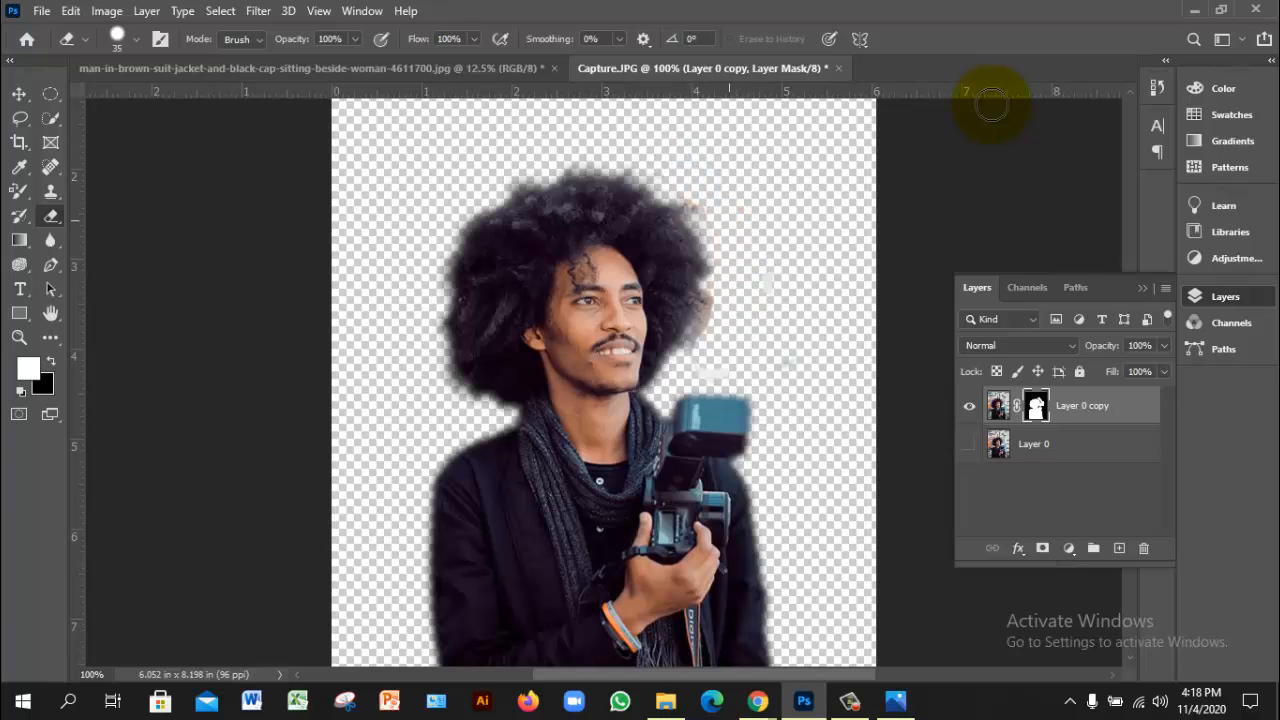
pyautogui.moveTo(729, 220)
pyautogui.mouseDown()
pyautogui.moveTo(686, 200)
pyautogui.moveTo(729, 279)
pyautogui.moveTo(680, 354)
pyautogui.moveTo(701, 340)
pyautogui.moveTo(708, 282)
pyautogui.mouseUp()
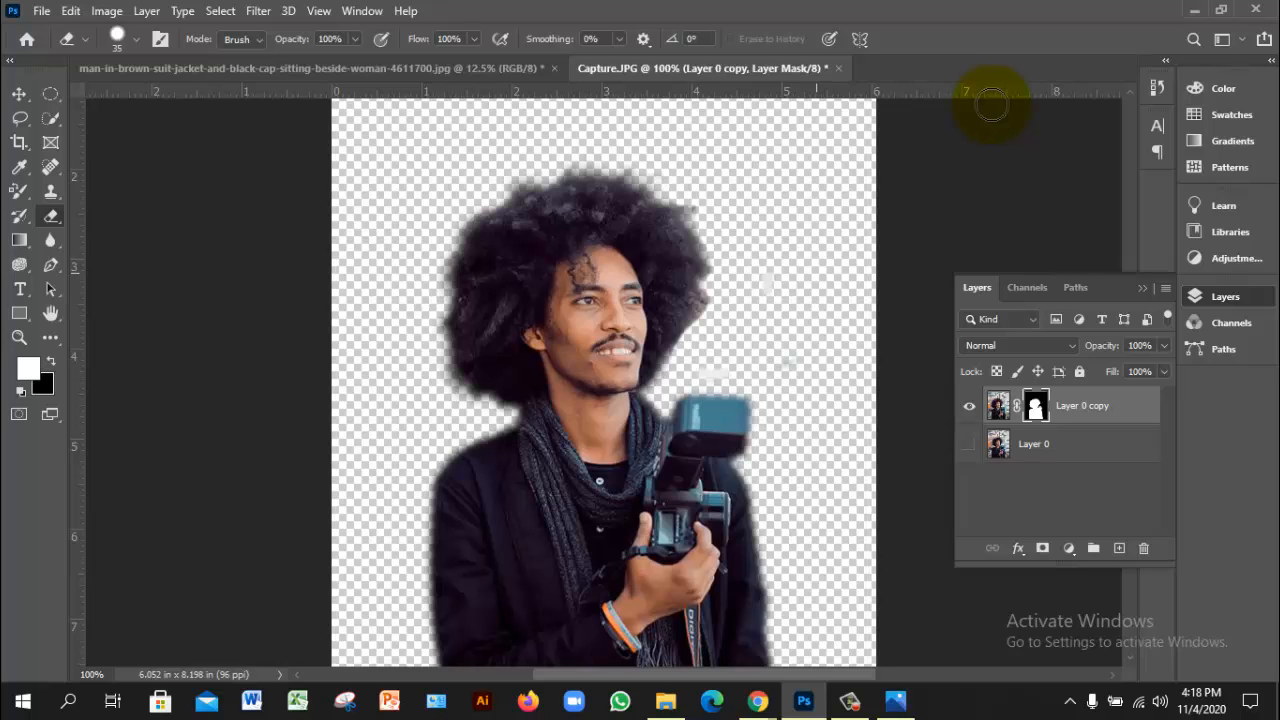
# - Add a new empty layer and place it beneath Layer 0
pyautogui.hotkey('ctrl', '2')
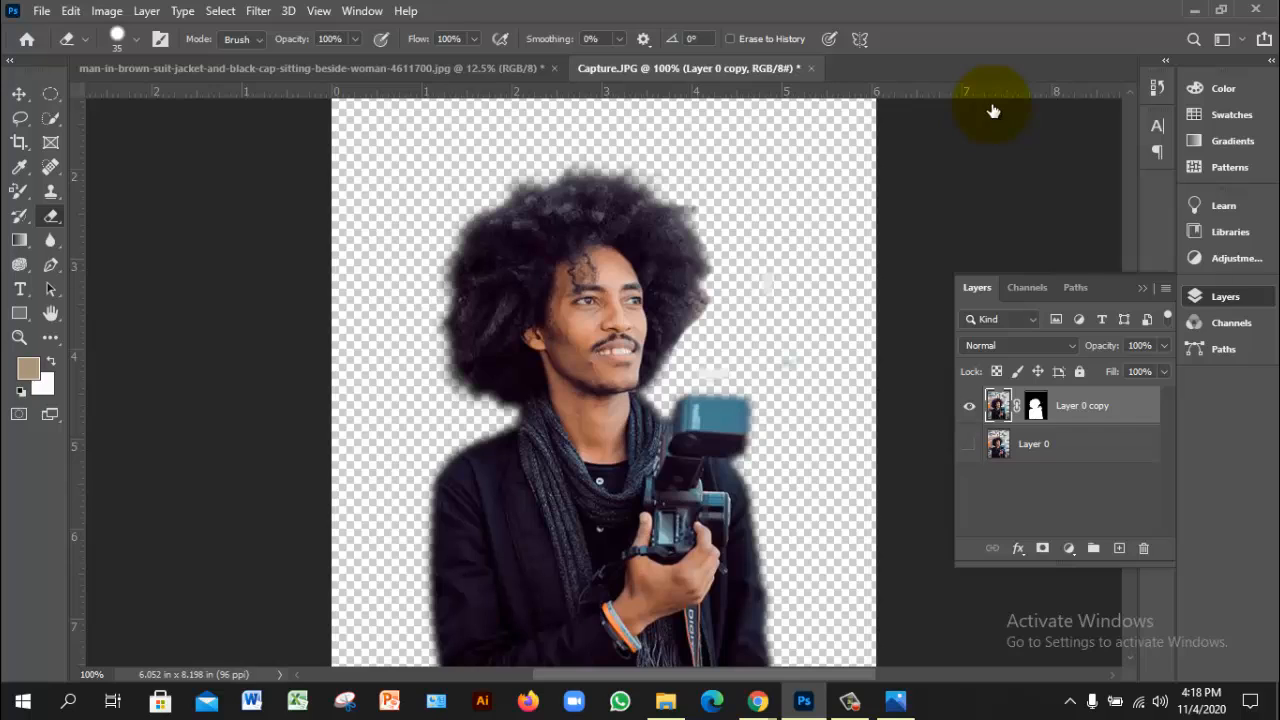
pyautogui.hotkey('alt', '[')
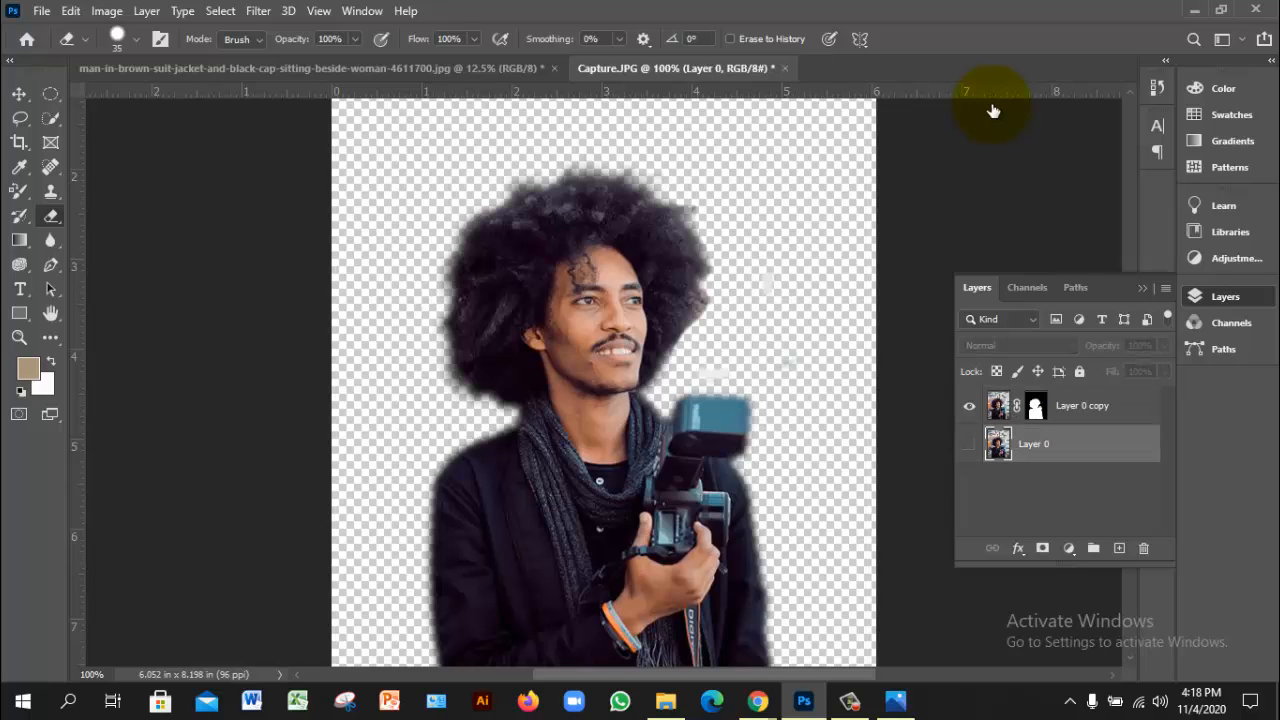
pyautogui.hotkey('ctrl', 'shift', 'alt', 'n')
pyautogui.hotkey('ctrl', '[')
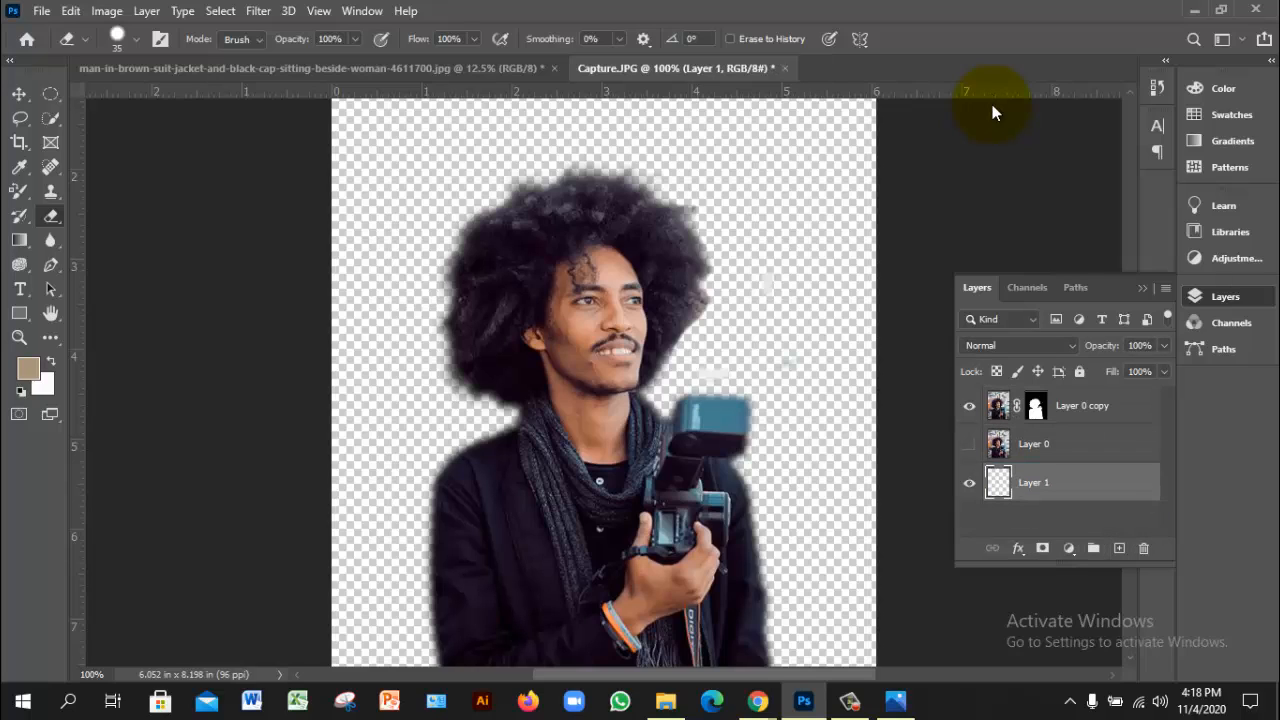
# - Add a Solid Color fill in ab9779 as the backdrop behind the cut-out man
pyautogui.click(1069, 548)
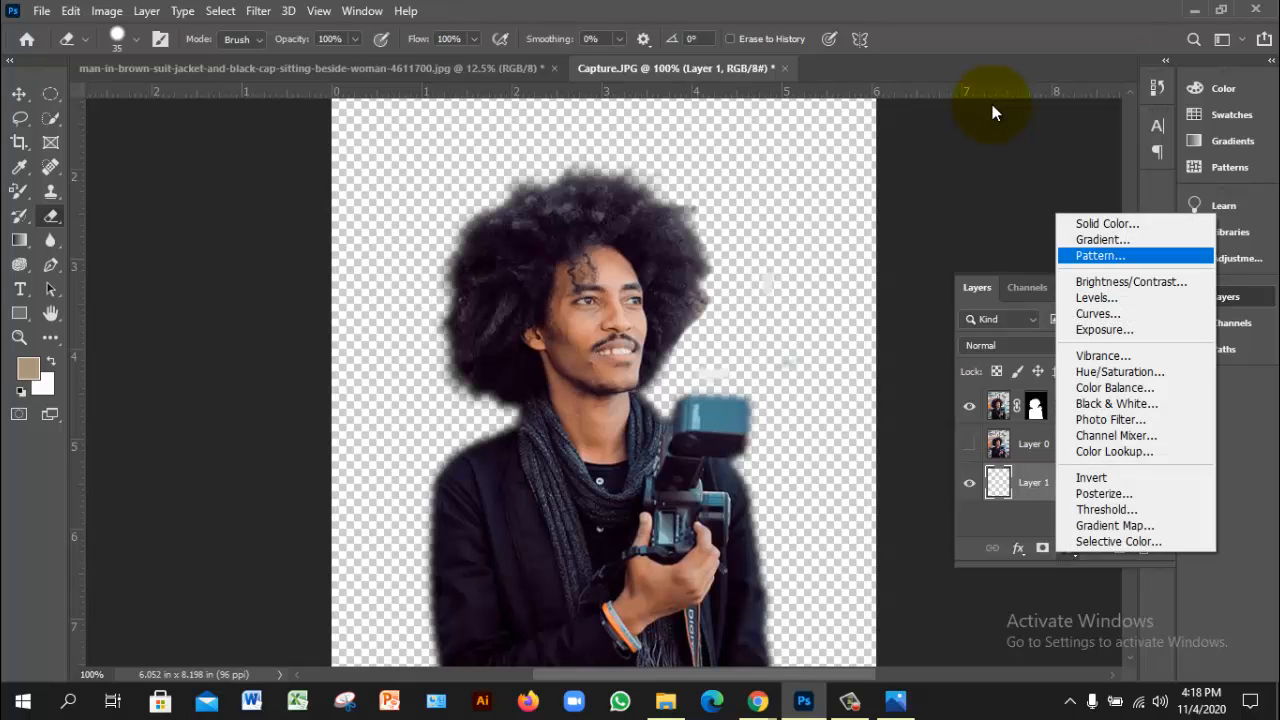
pyautogui.click(1107, 224)
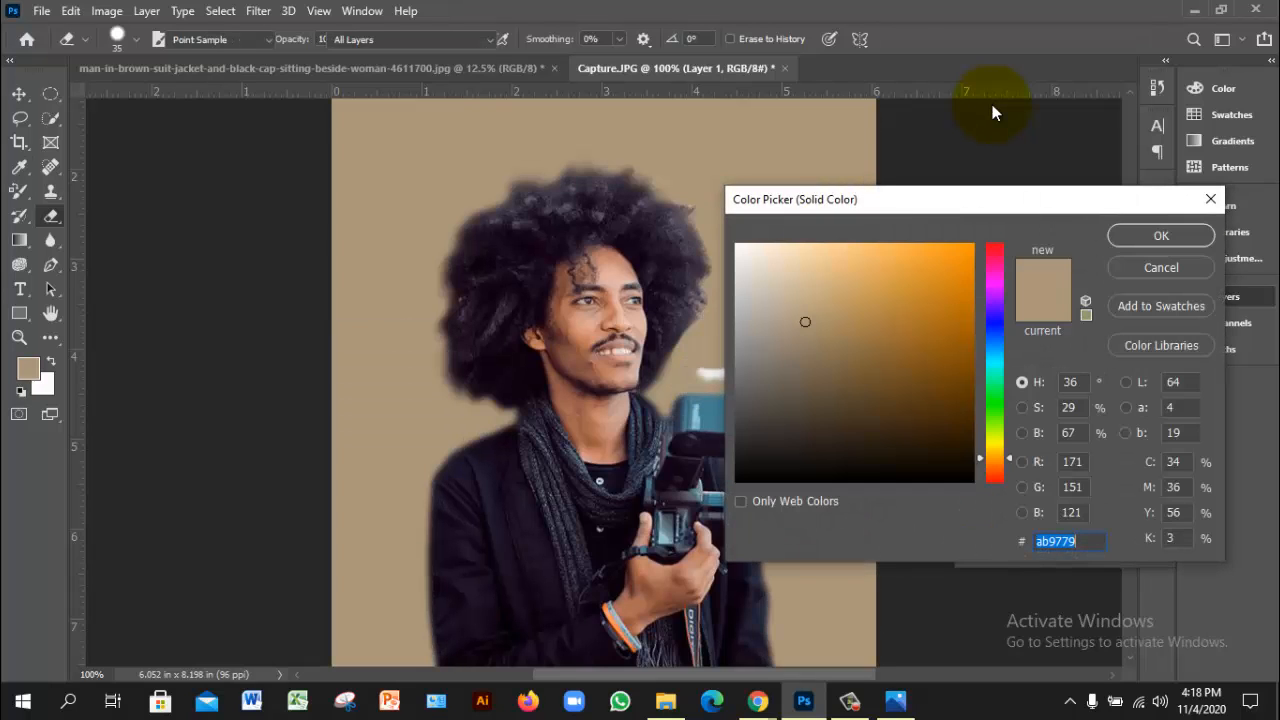
pyautogui.press('Return')
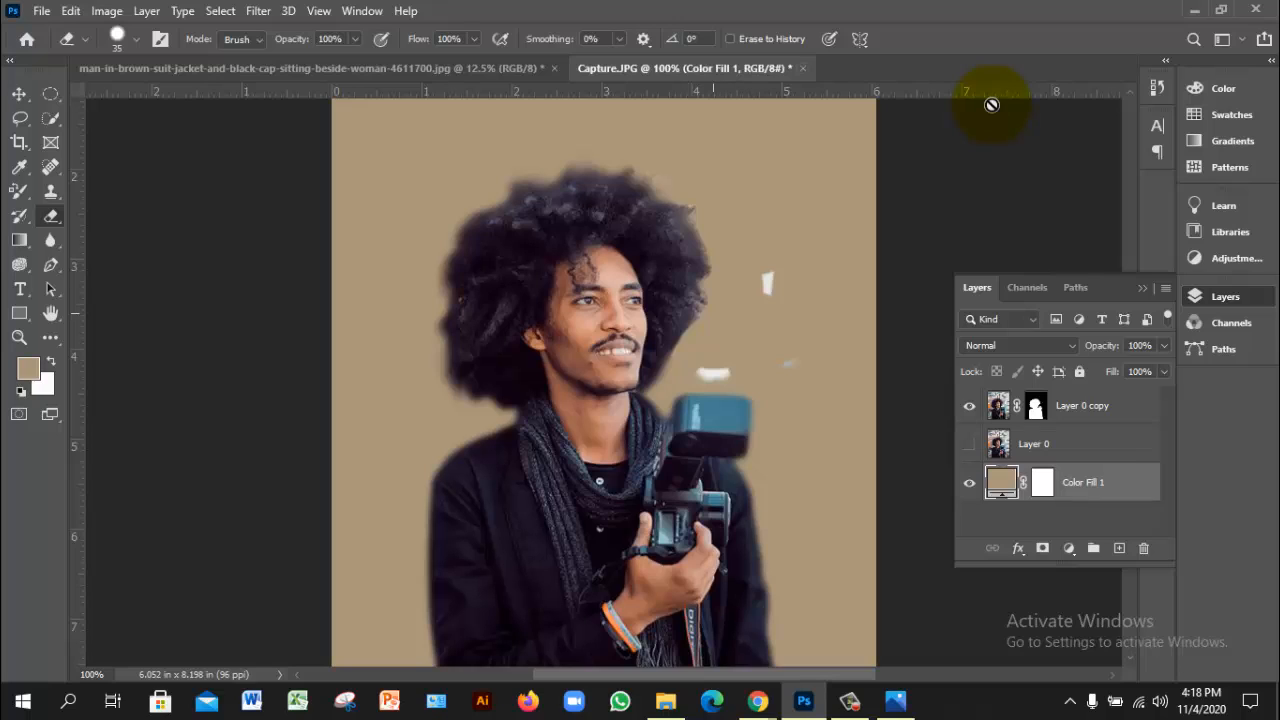
# - Undo the colour fill, the added layer, the mask erasing and the Select and Mask output, back to the active selection on Layer 0
pyautogui.hotkey('ctrl', 'z')
pyautogui.hotkey('ctrl', 'z')
pyautogui.hotkey('ctrl', 'z')
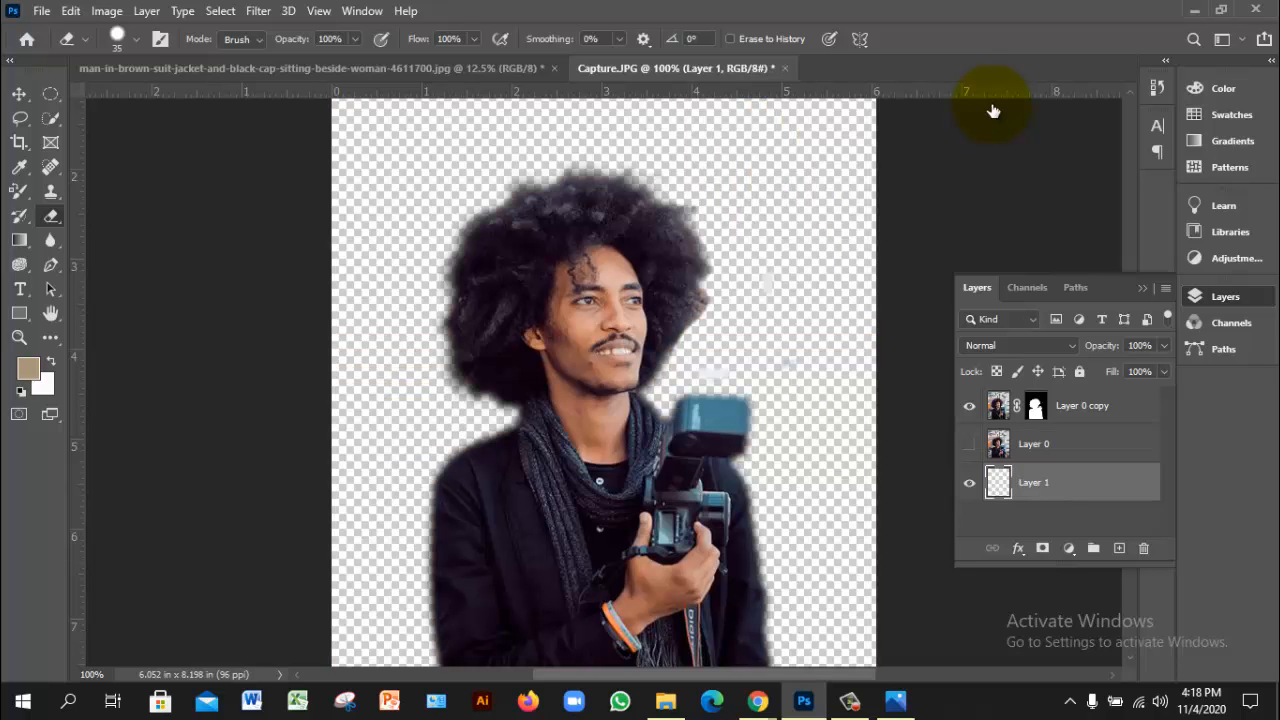
pyautogui.hotkey('ctrl', 'z')
pyautogui.hotkey('ctrl', 'z')
pyautogui.hotkey('ctrl', 'z')
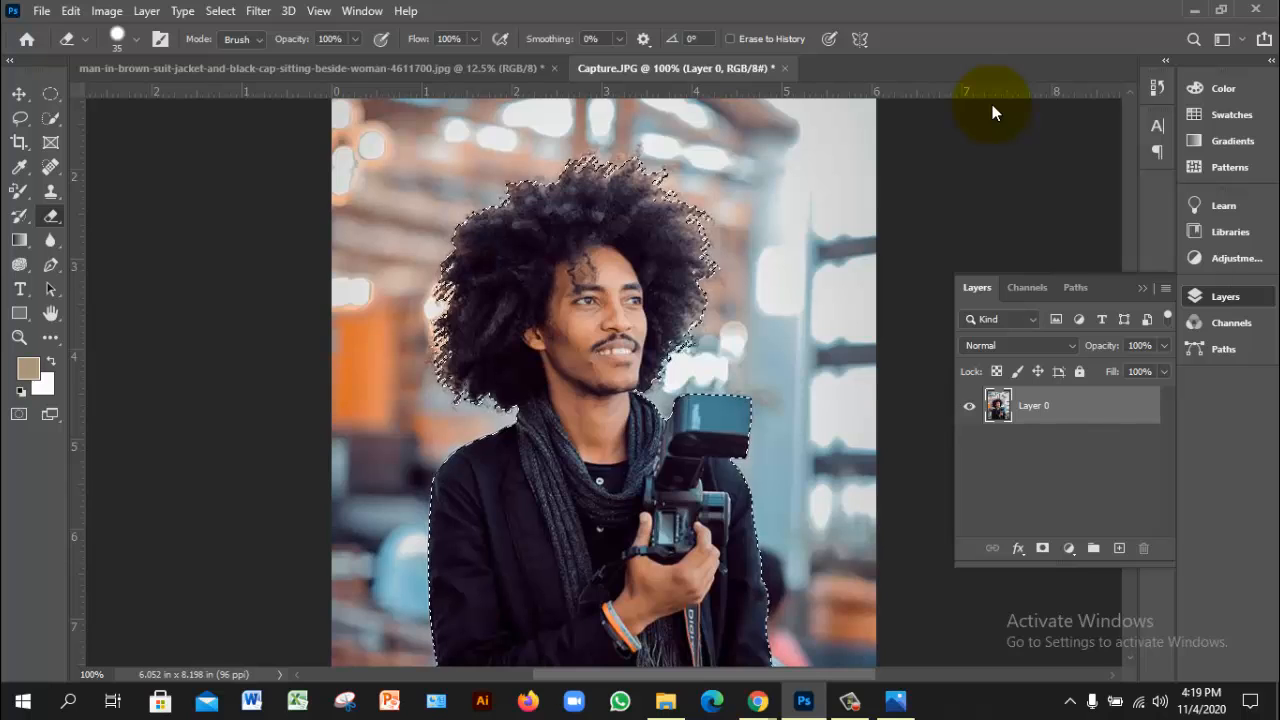
# - Open the active selection of the man on Layer 0 in Select and Mask
pyautogui.hotkey('ctrl', '-')
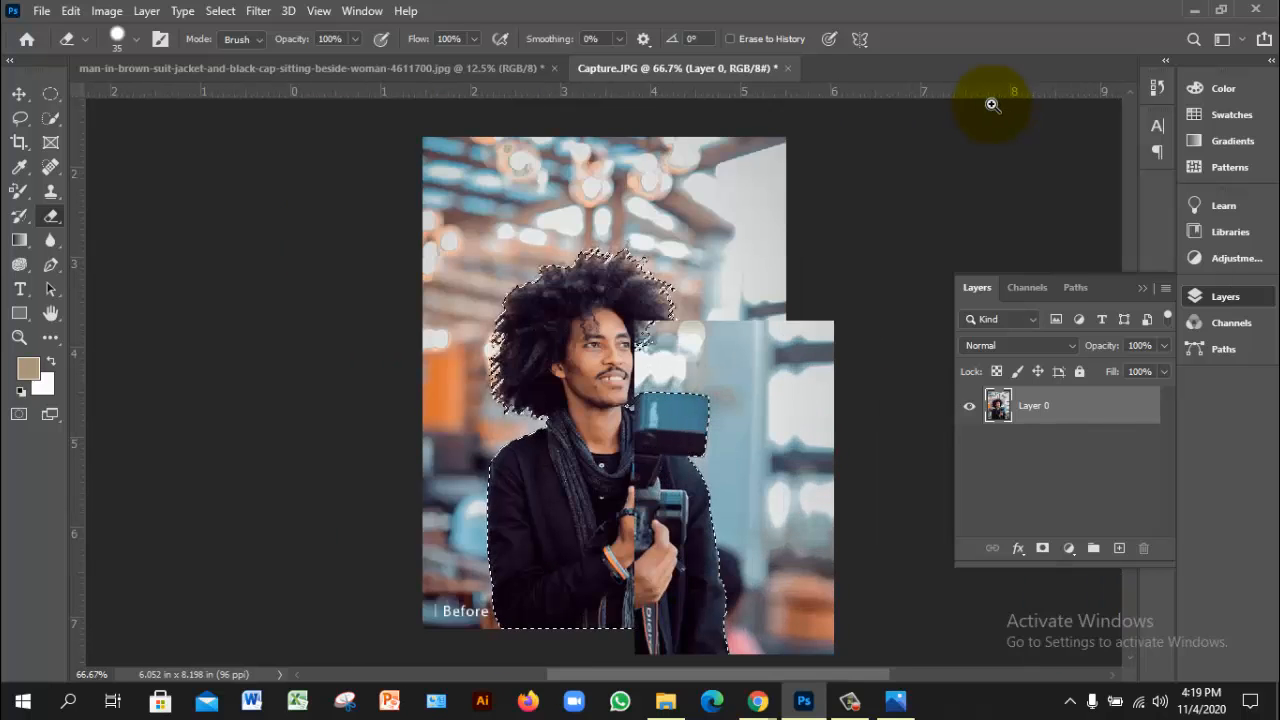
pyautogui.hotkey('ctrl', '+')
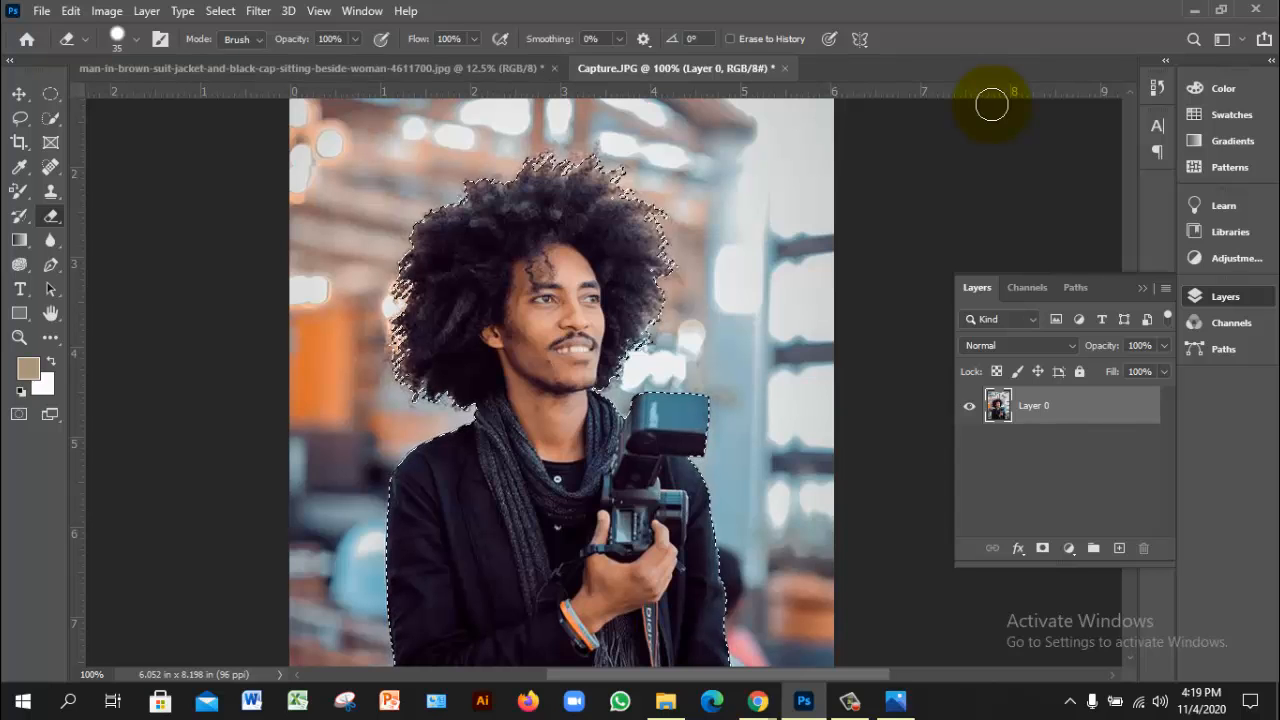
pyautogui.hotkey('alt', 's')
pyautogui.press('Down')
pyautogui.press('Down')
pyautogui.press('Down')
pyautogui.press('Down')
pyautogui.press('Down')
pyautogui.press('Down')
pyautogui.press('Down')
pyautogui.press('Down')
pyautogui.press('Down')
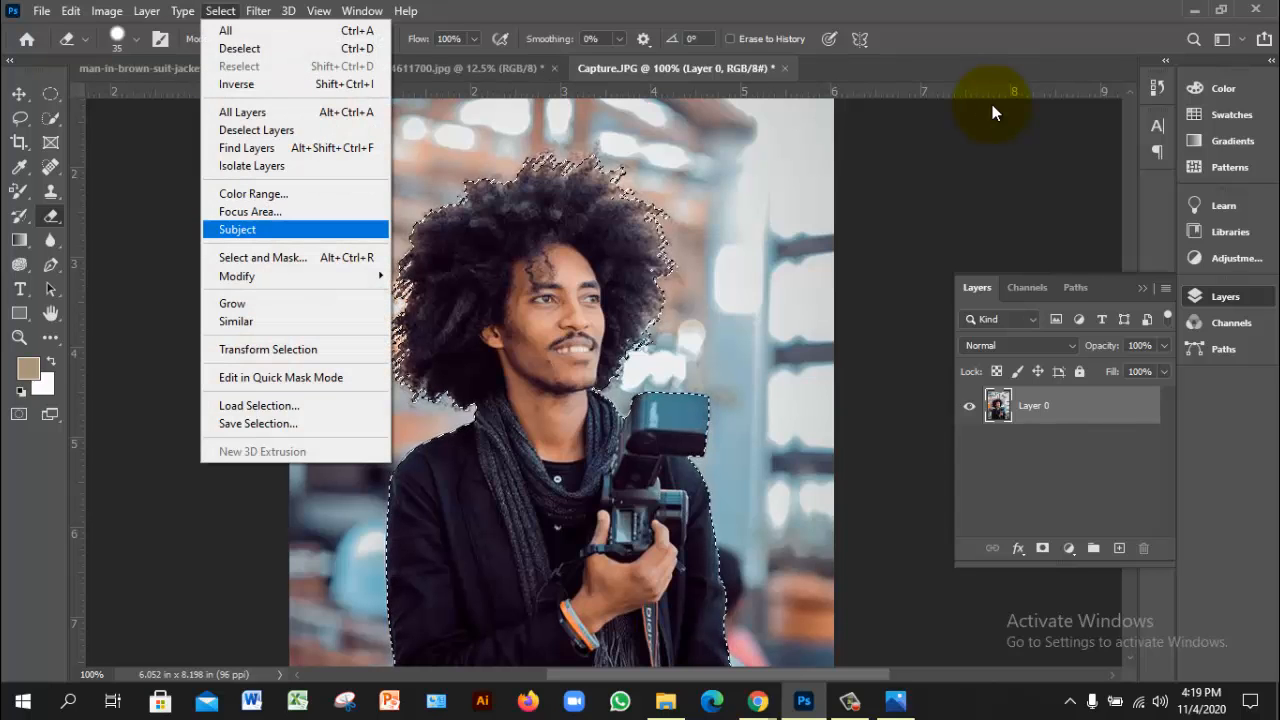
pyautogui.press('Down')
pyautogui.press('Return')
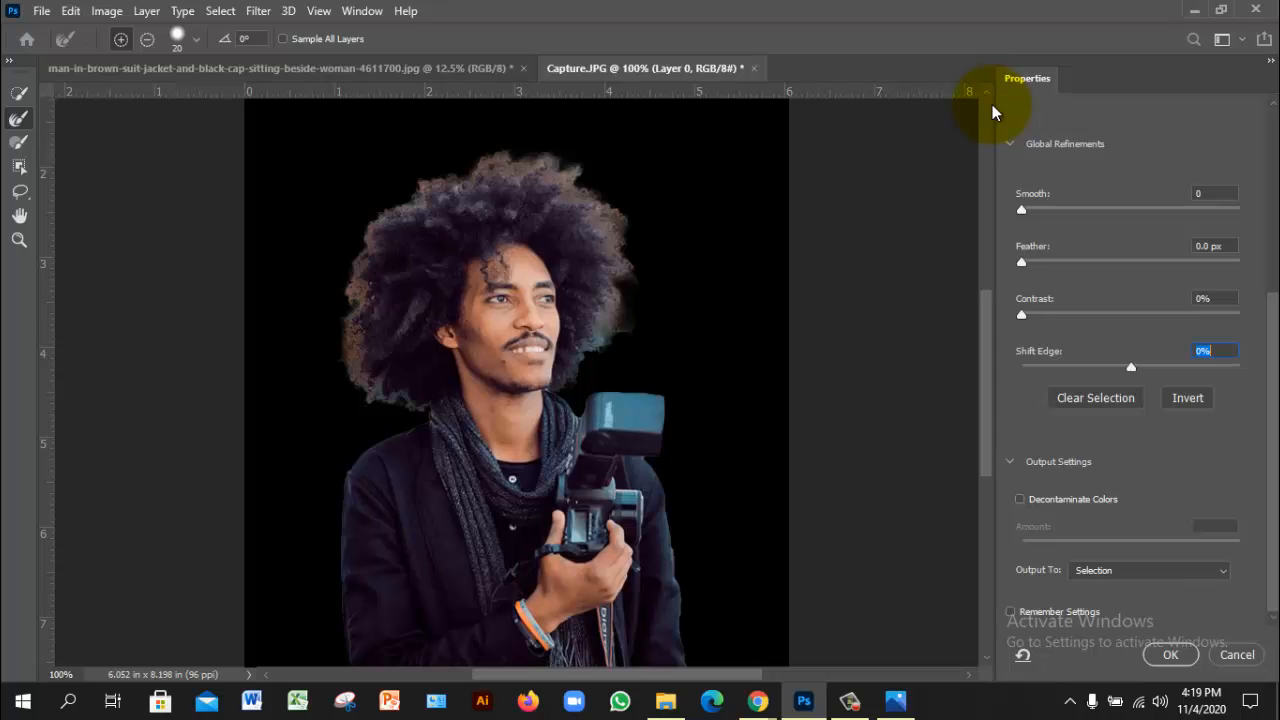
# - Enable Decontaminate Colors with an amount of 60% and output the refined selection to a New Layer with Layer Mask
pyautogui.scroll(6, 992, 112)
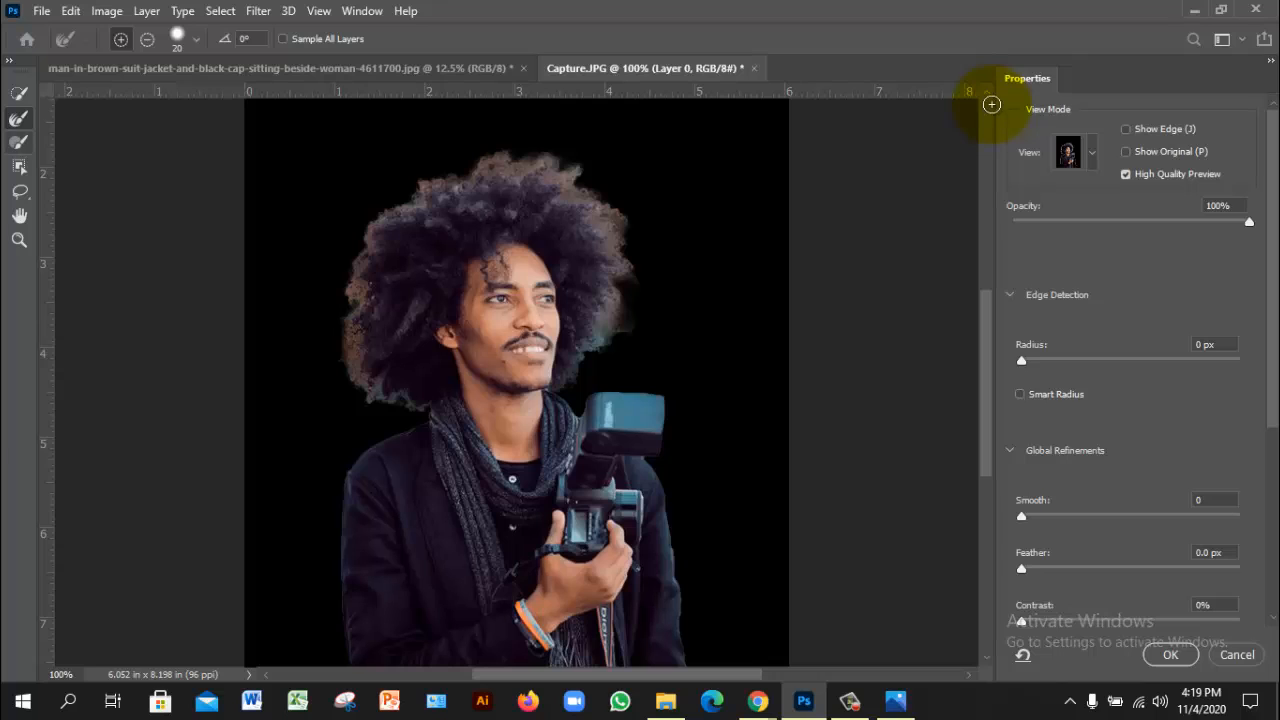
pyautogui.scroll(-6, 992, 112)
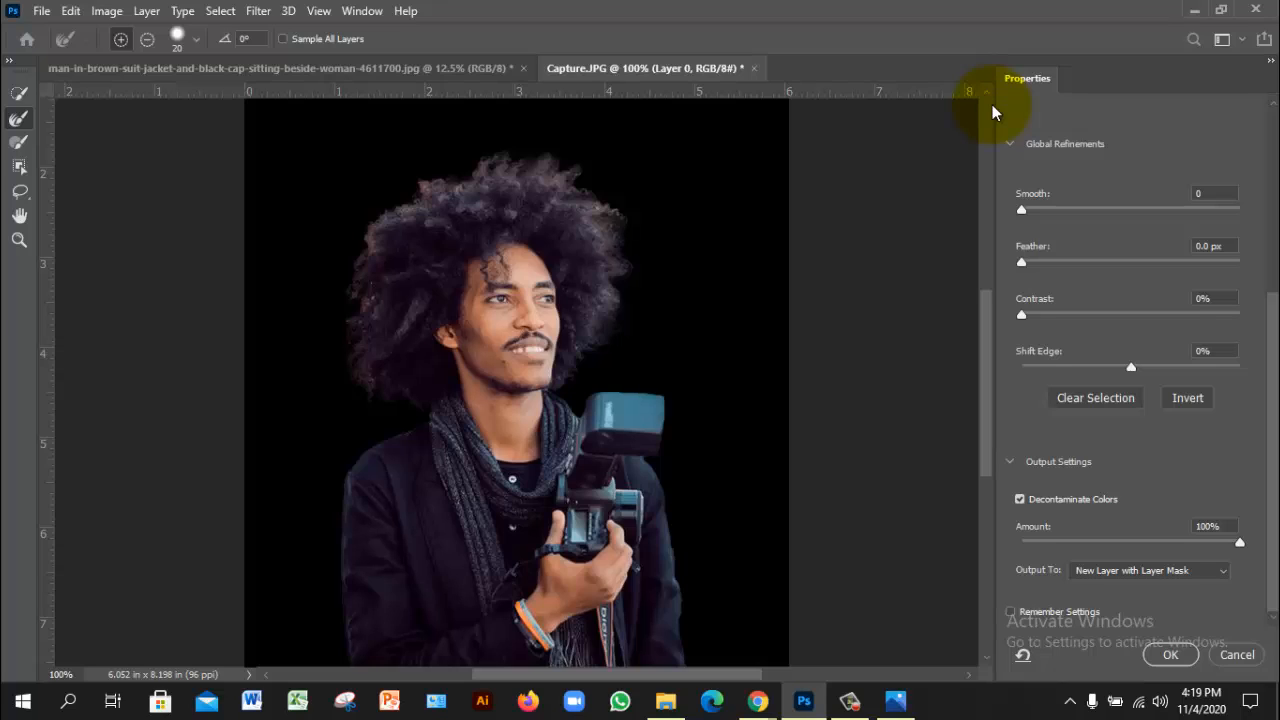
pyautogui.press('Down')
pyautogui.press('Down')
pyautogui.press('Down')
pyautogui.press('Down')
pyautogui.press('Down')
pyautogui.press('Down')
pyautogui.press('Down')
pyautogui.press('Down')
pyautogui.press('Down')
pyautogui.press('Down')
pyautogui.press('Down')
pyautogui.press('Down')
pyautogui.press('Down')
pyautogui.press('Down')
pyautogui.press('Down')
pyautogui.press('Down')
pyautogui.press('Down')
pyautogui.press('Down')
pyautogui.press('Down')
pyautogui.press('Down')
pyautogui.press('Down')
pyautogui.press('Down')
pyautogui.press('Down')
pyautogui.press('Down')
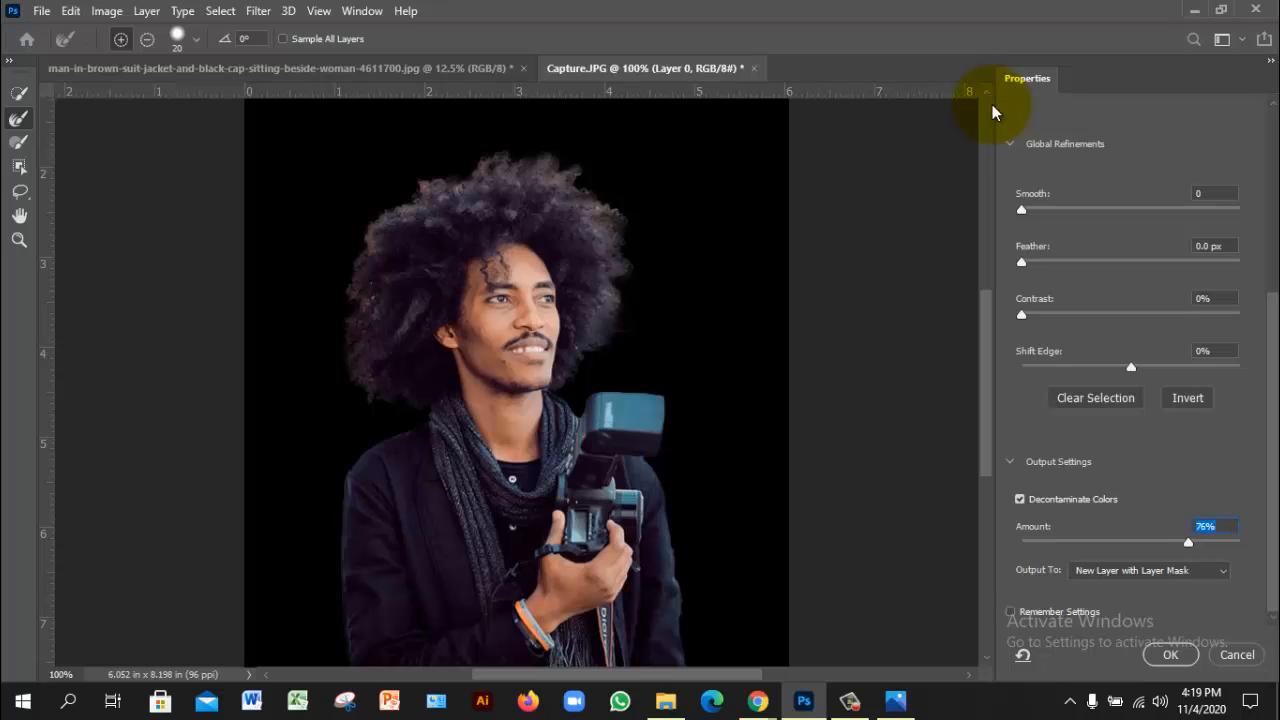
pyautogui.press('Down')
pyautogui.press('Down')
pyautogui.press('Down')
pyautogui.press('Down')
pyautogui.press('Down')
pyautogui.press('Down')
pyautogui.press('Down')
pyautogui.press('Down')
pyautogui.press('Down')
pyautogui.press('Down')
pyautogui.press('Down')
pyautogui.press('Down')
pyautogui.press('Down')
pyautogui.press('Down')
pyautogui.press('Down')
pyautogui.press('Down')
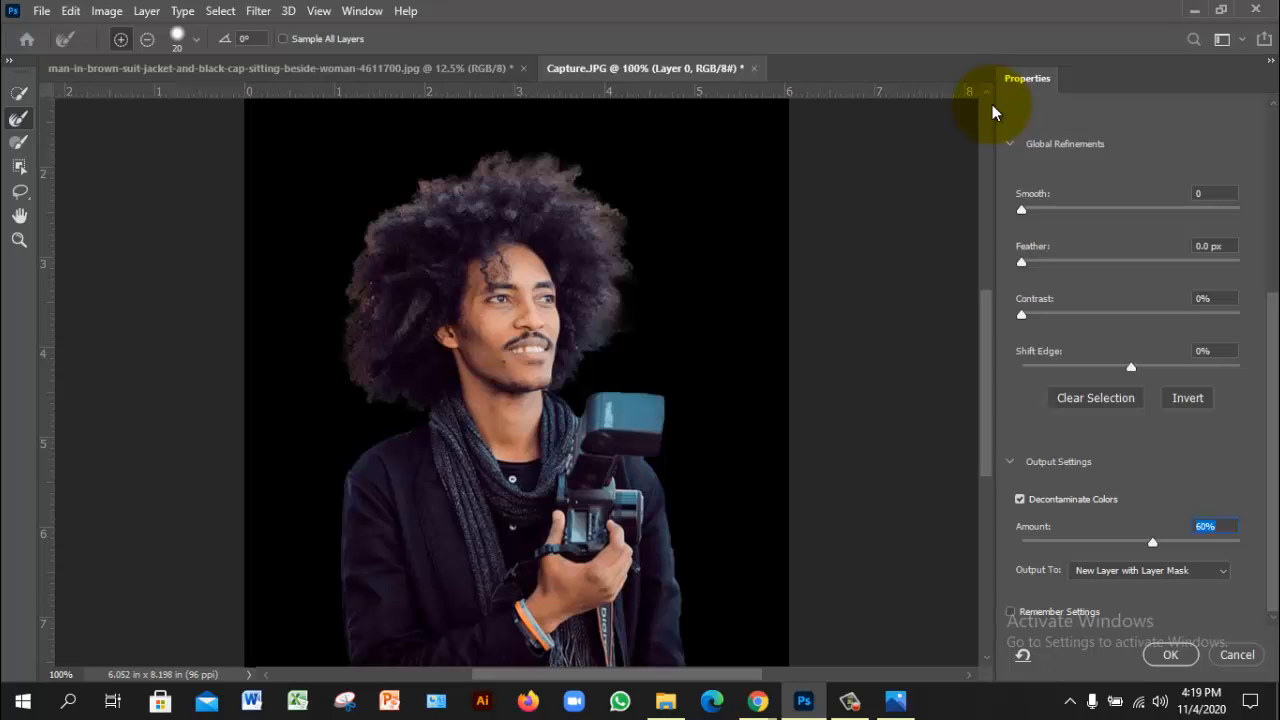
pyautogui.press('Return')
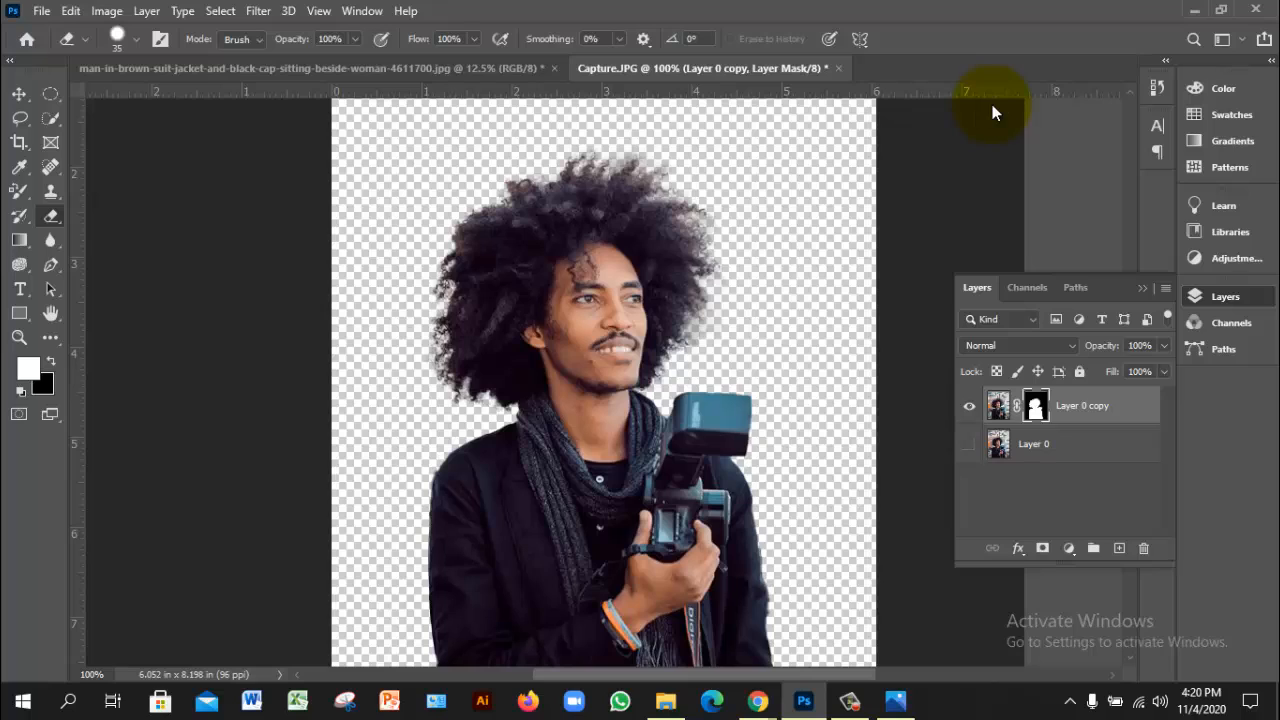
# - Create a new empty layer and move it below the hidden Layer 0
pyautogui.hotkey('alt', '[')
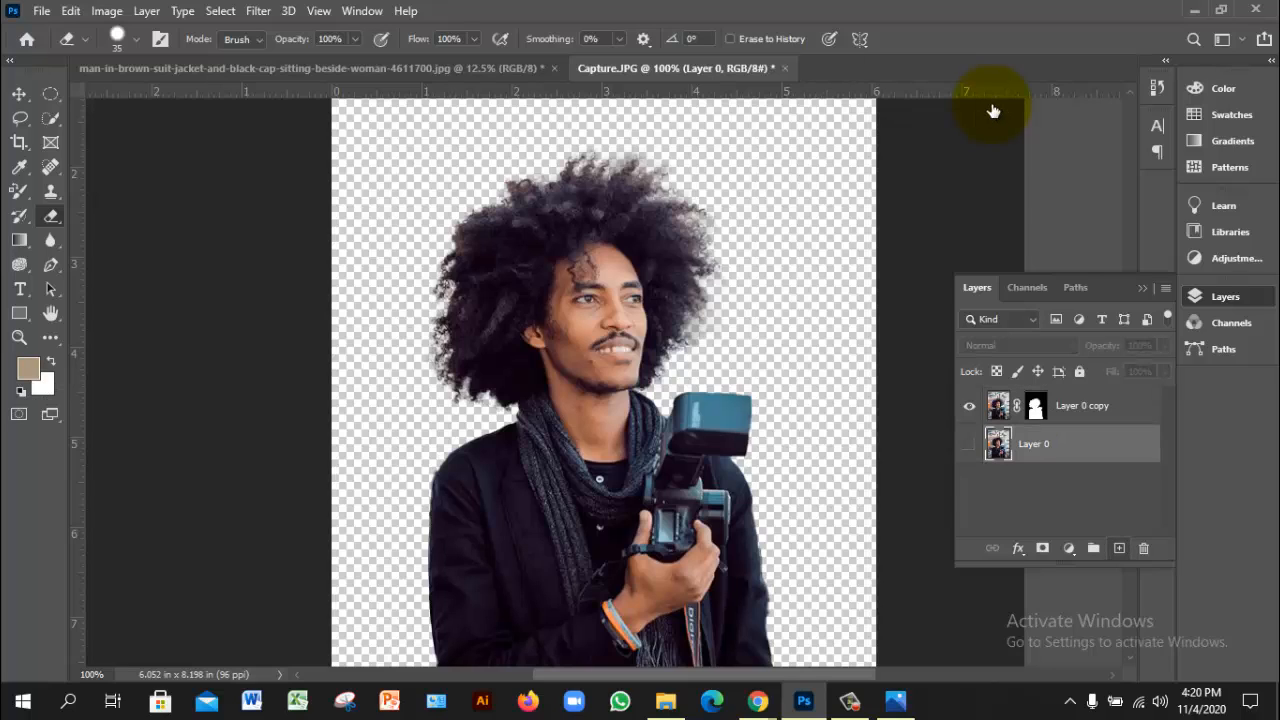
pyautogui.hotkey('ctrl', 'shift', 'alt', 'n')
pyautogui.hotkey('ctrl', '[')
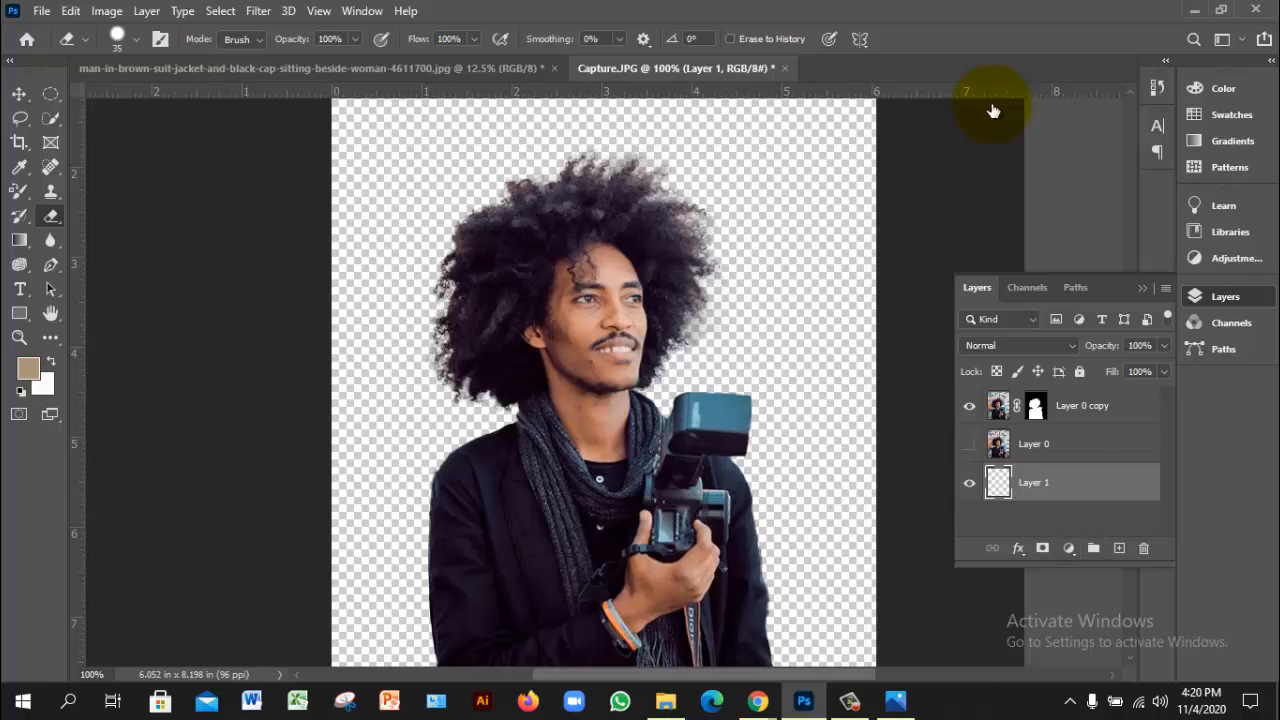
# - Add a Solid Color fill in the current tan foreground colour as the backdrop behind the cut-out man
pyautogui.click(1068, 548)
pyautogui.click(1106, 215)
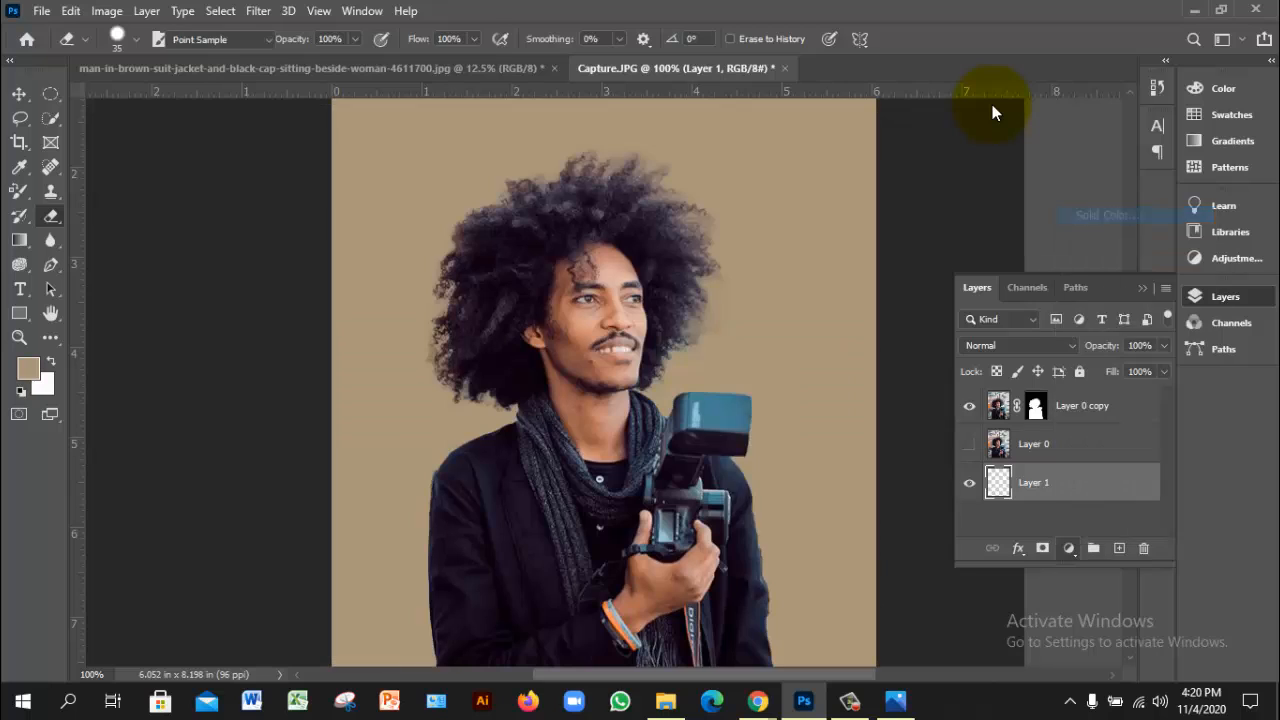
pyautogui.press('Return')
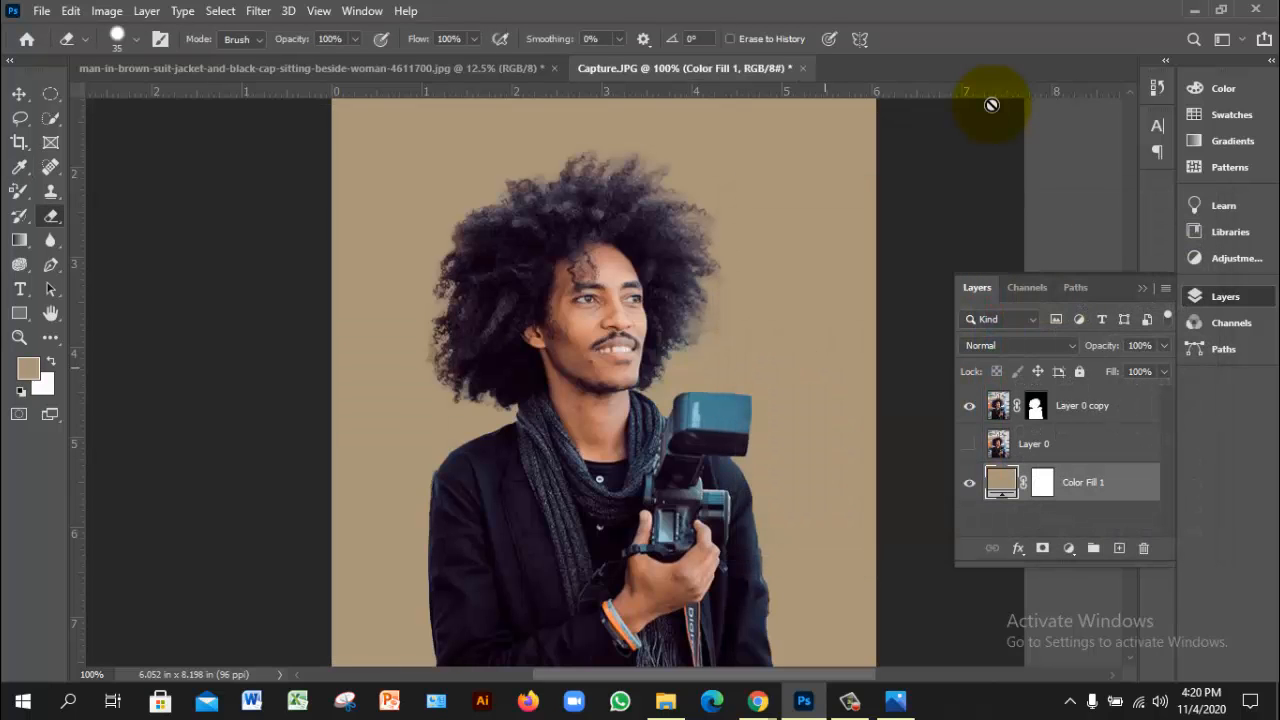